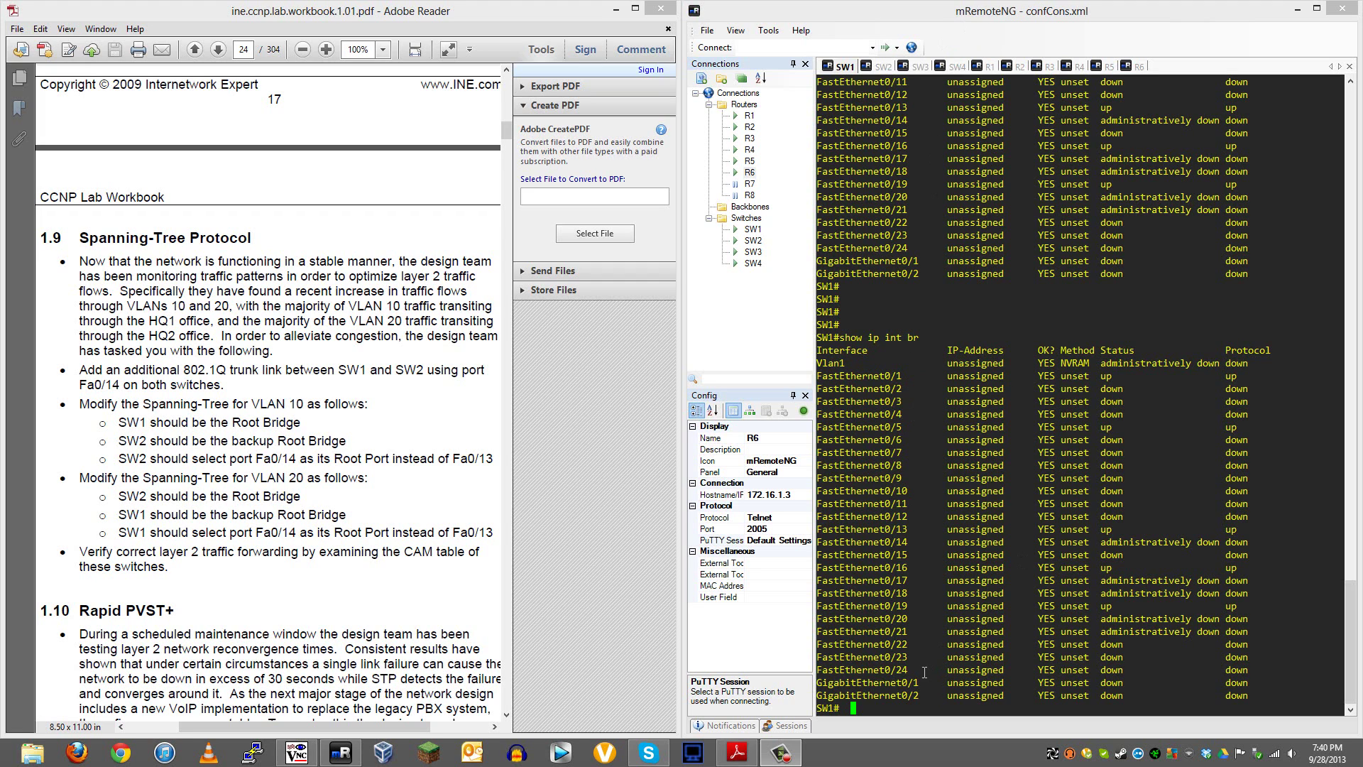
Review the earlier interface configuration output in the SW1 console
{"action": "key", "text": "BackSpace"}
{"action": "scroll", "coordinate": [1076, 517], "scroll_direction": "up", "scroll_amount": 20}
{"action": "scroll", "coordinate": [1076, 517], "scroll_direction": "down", "scroll_amount": 20}
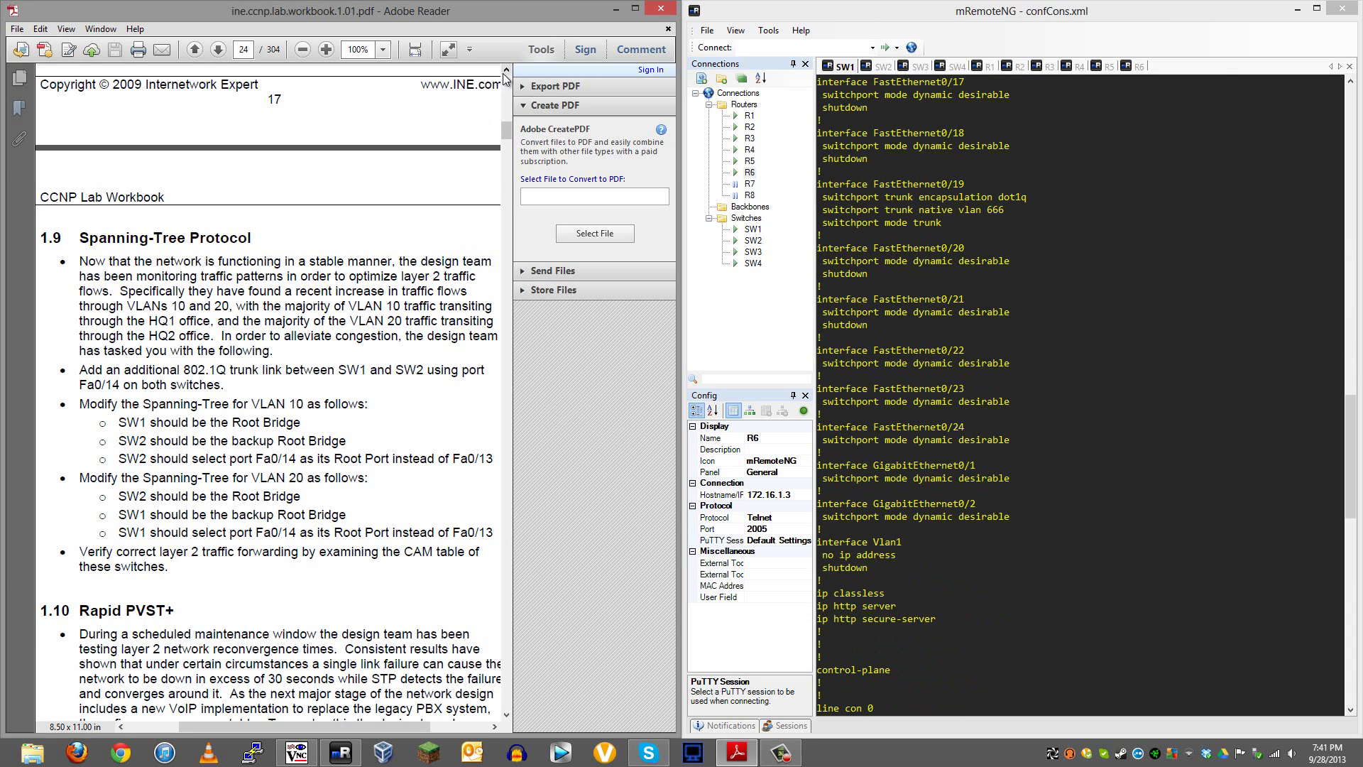
Return to the start of the lab workbook and examine the BCMSN sections in its table of contents
{"action": "left_click", "coordinate": [505, 70]}
{"action": "left_click", "coordinate": [506, 70]}
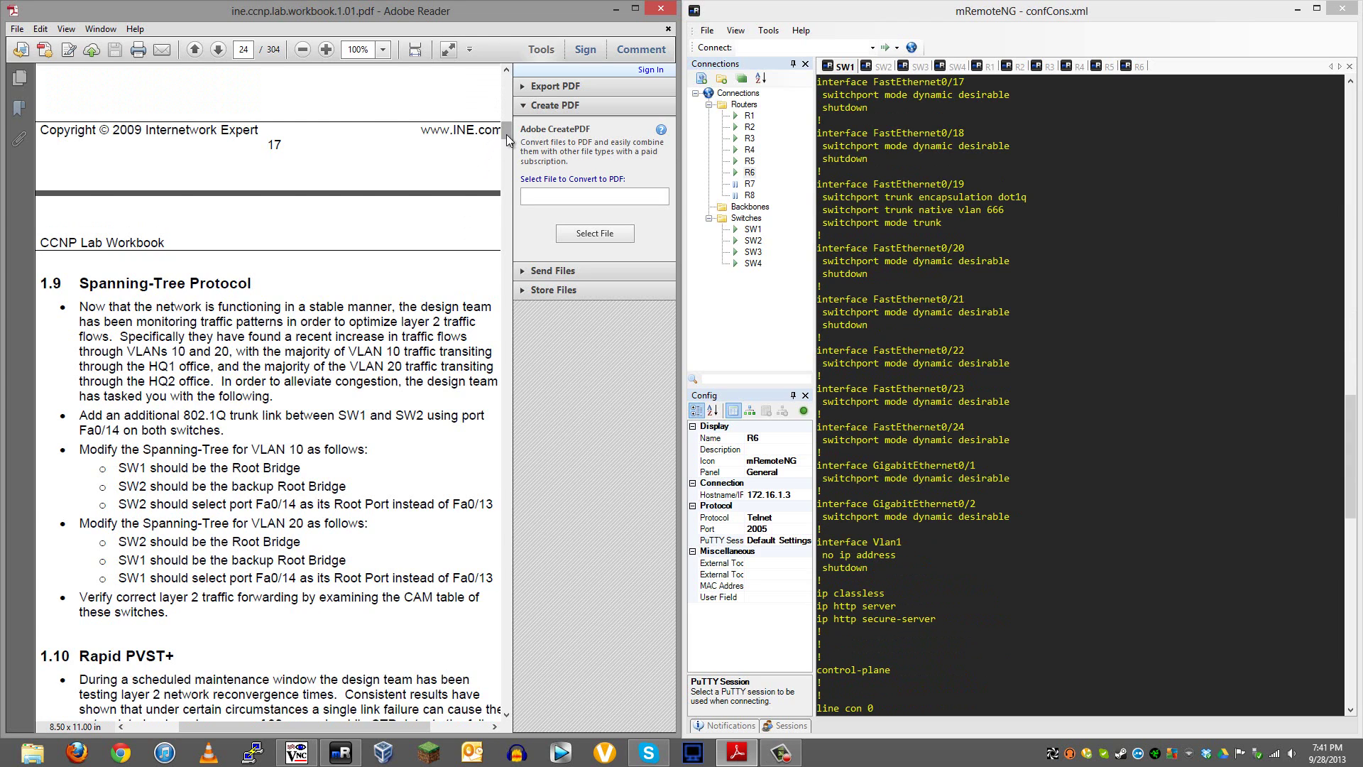
{"action": "left_click_drag", "start_coordinate": [505, 134], "coordinate": [517, 78]}
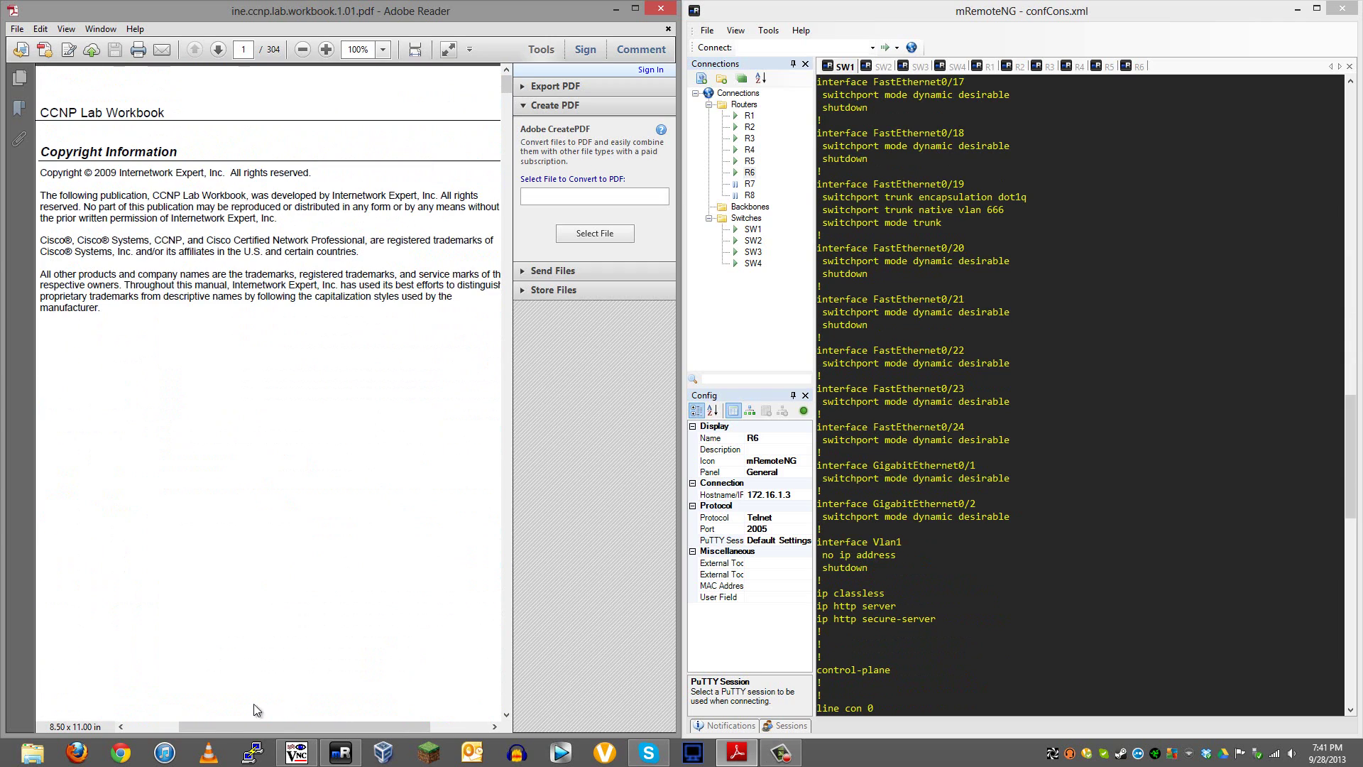
{"action": "mouse_move", "coordinate": [198, 724]}
{"action": "left_mouse_down"}
{"action": "mouse_move", "coordinate": [159, 728]}
{"action": "mouse_move", "coordinate": [199, 727]}
{"action": "left_mouse_up"}
{"action": "left_click", "coordinate": [507, 716]}
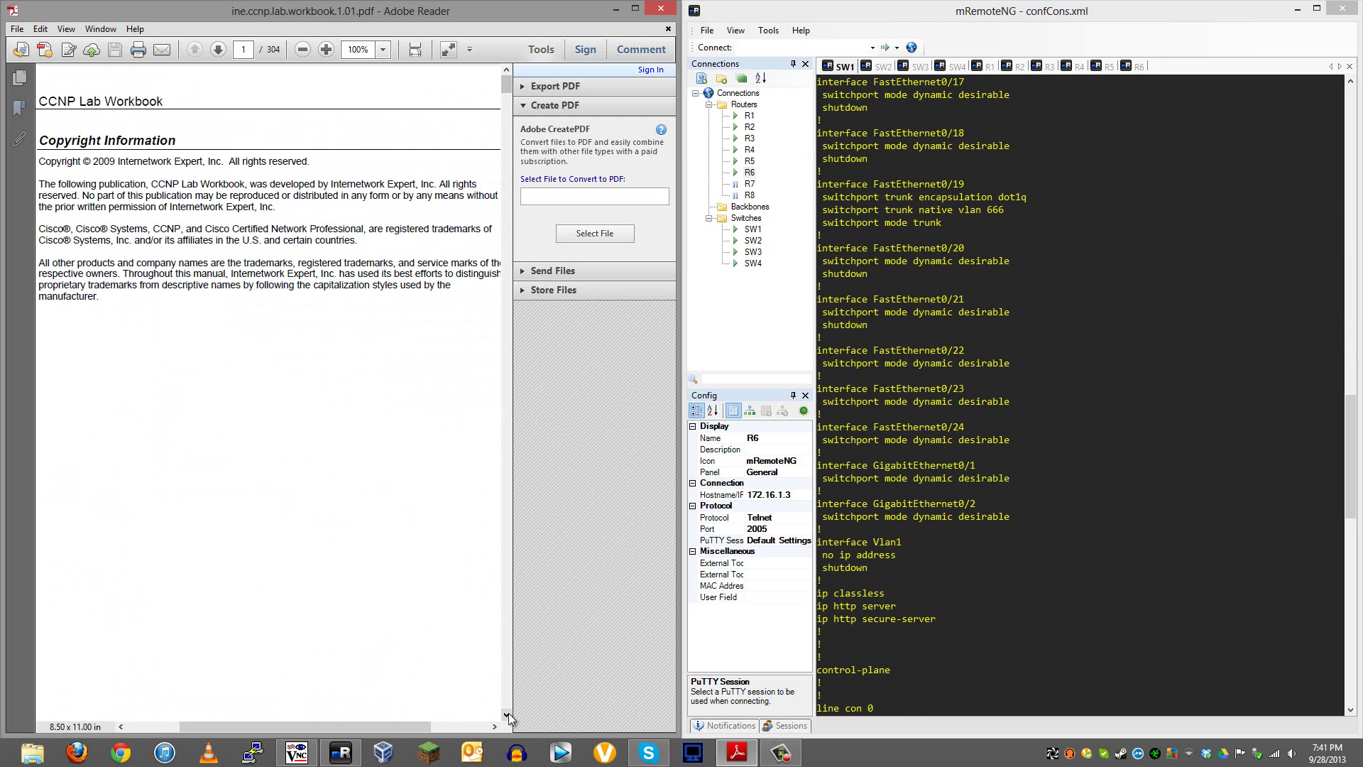
{"action": "left_click_drag", "start_coordinate": [507, 716], "coordinate": [508, 719]}
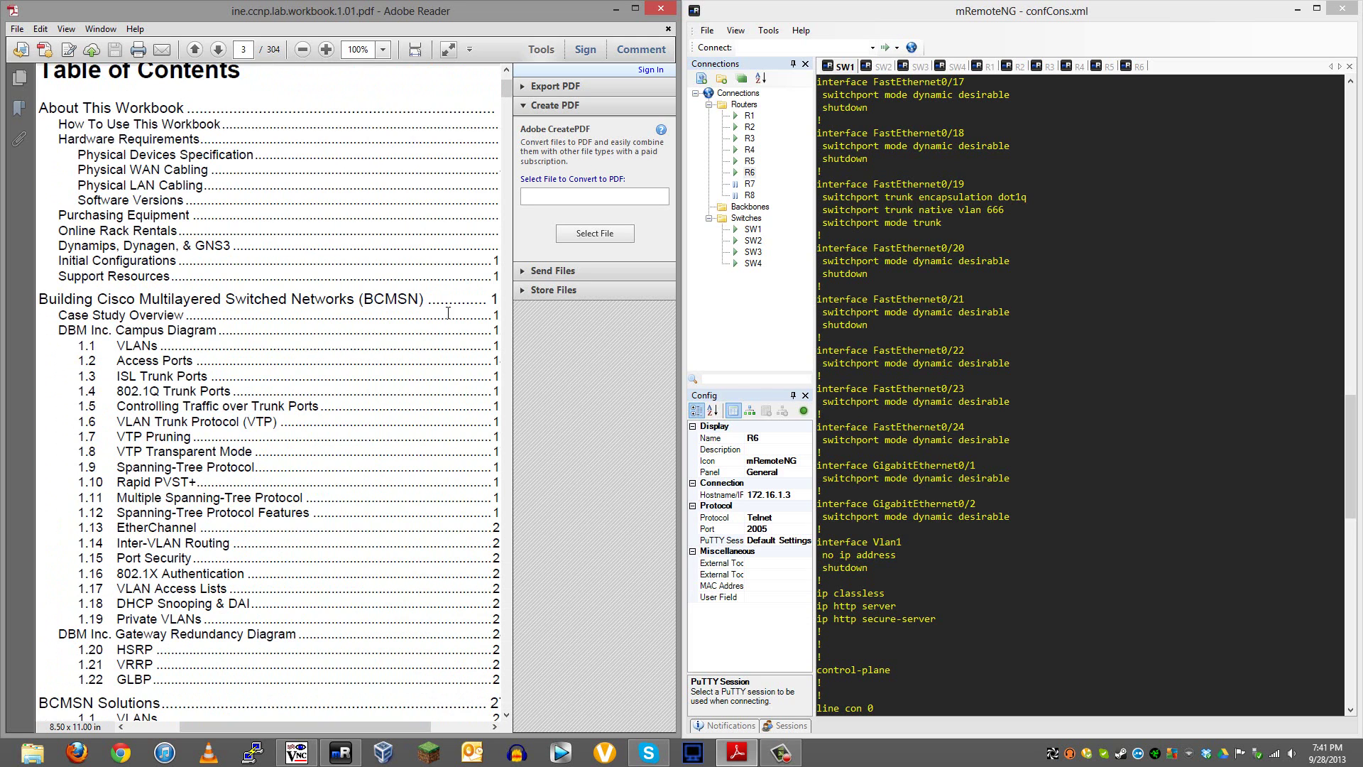
{"action": "scroll", "coordinate": [140, 363], "scroll_direction": "down", "scroll_amount": 2}
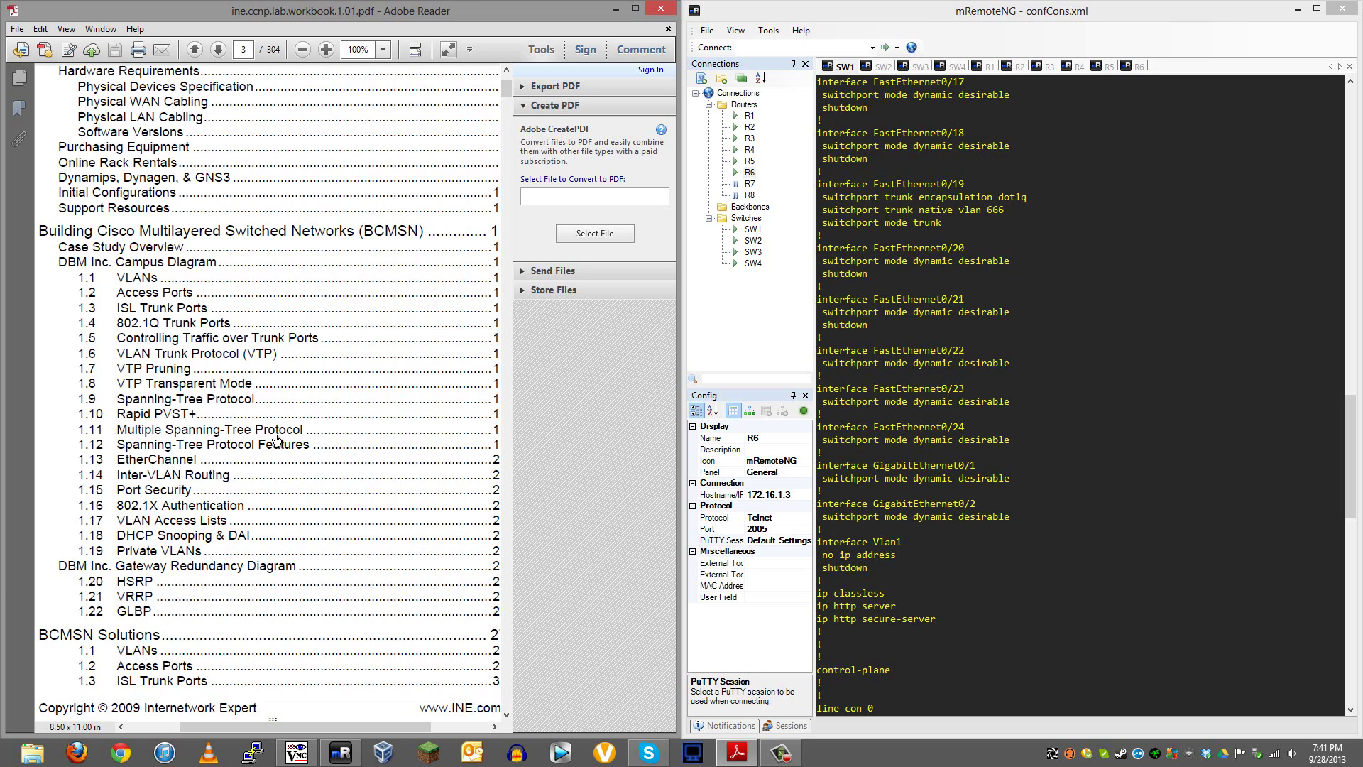
{"action": "scroll", "coordinate": [277, 438], "scroll_direction": "down", "scroll_amount": 1}
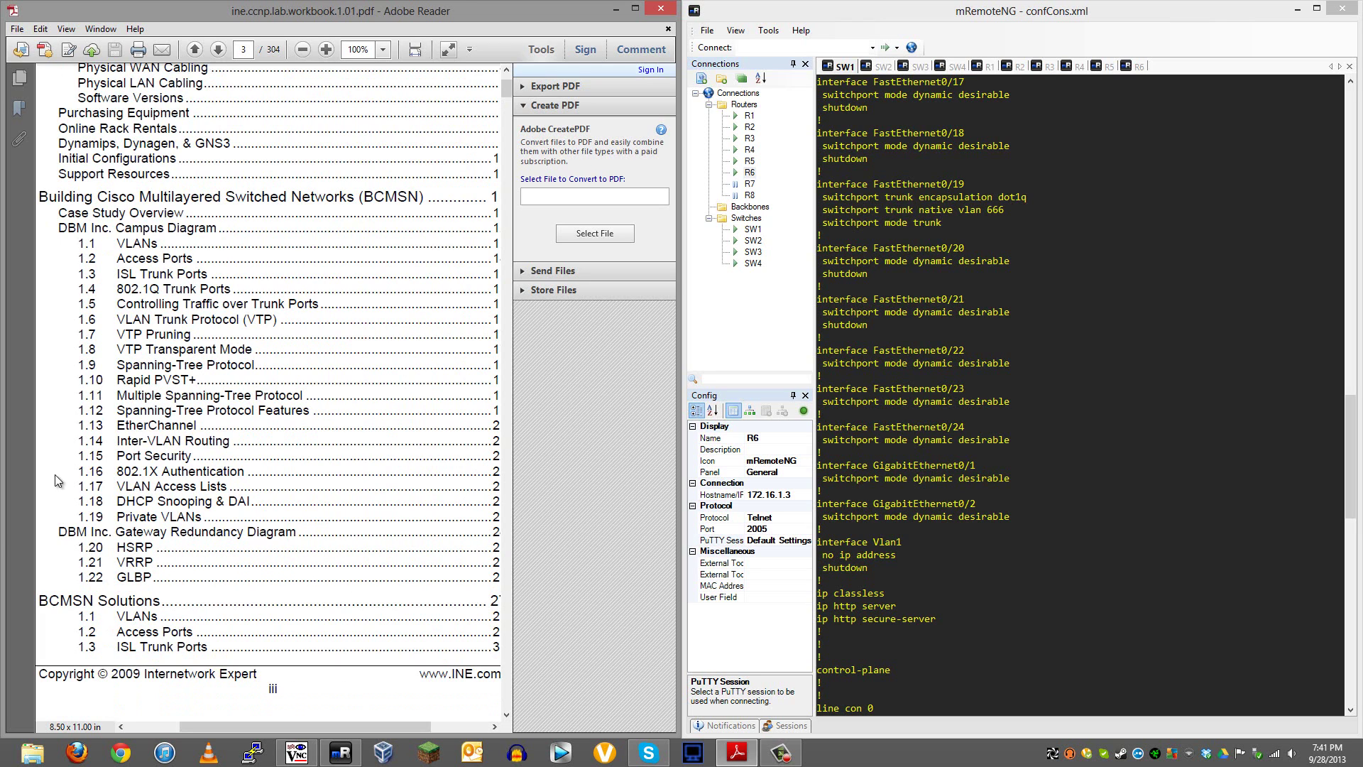
{"action": "scroll", "coordinate": [96, 461], "scroll_direction": "up", "scroll_amount": 1}
{"action": "scroll", "coordinate": [96, 460], "scroll_direction": "down", "scroll_amount": 2}
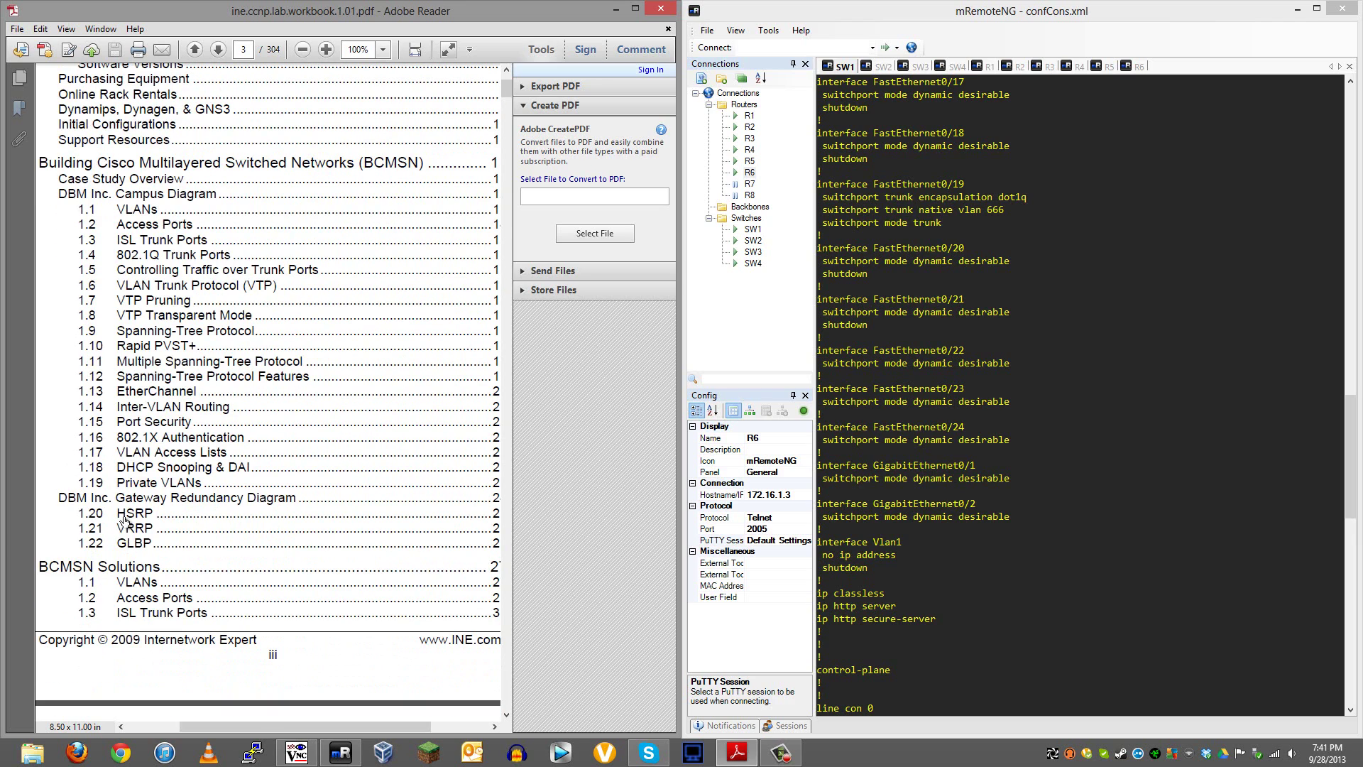
{"action": "scroll", "coordinate": [116, 449], "scroll_direction": "down", "scroll_amount": 3}
{"action": "scroll", "coordinate": [115, 450], "scroll_direction": "up", "scroll_amount": 1}
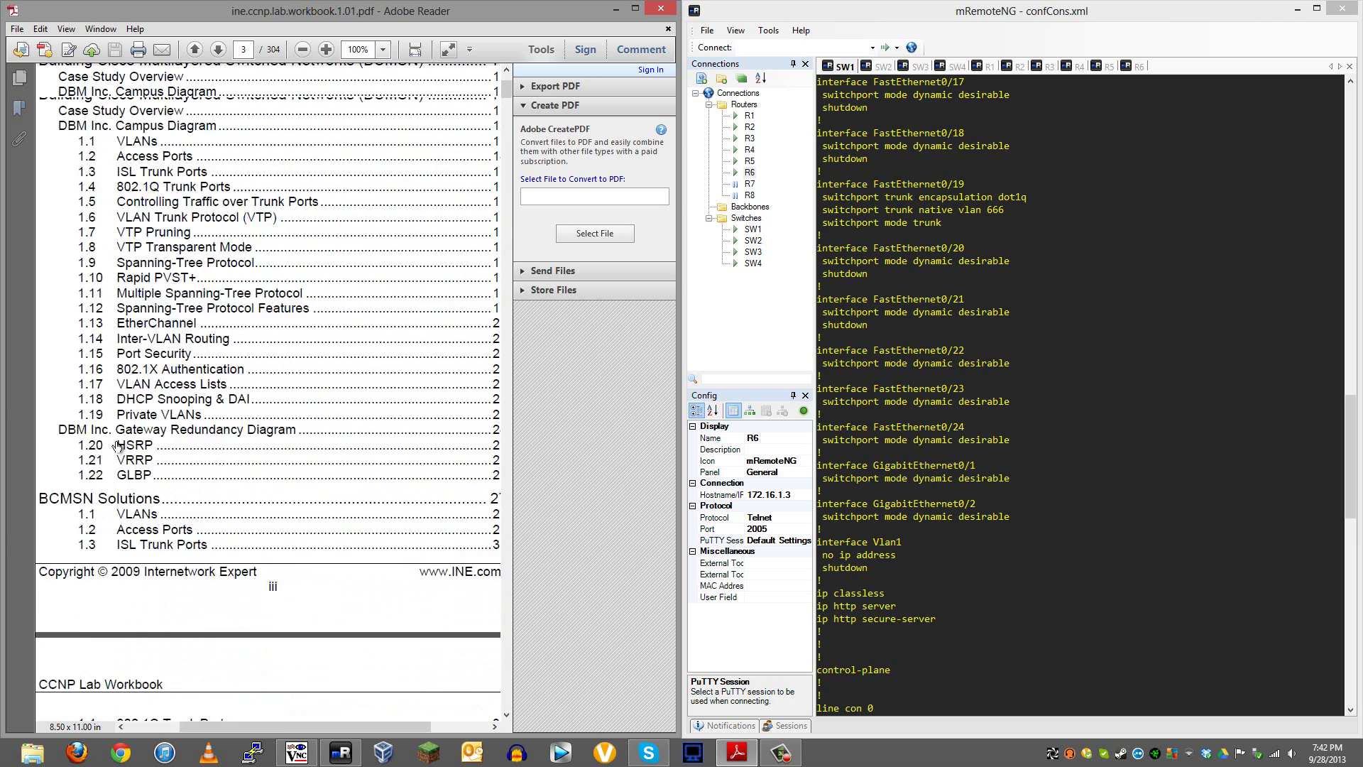
{"action": "scroll", "coordinate": [117, 448], "scroll_direction": "down", "scroll_amount": 3}
{"action": "scroll", "coordinate": [118, 446], "scroll_direction": "up", "scroll_amount": 4}
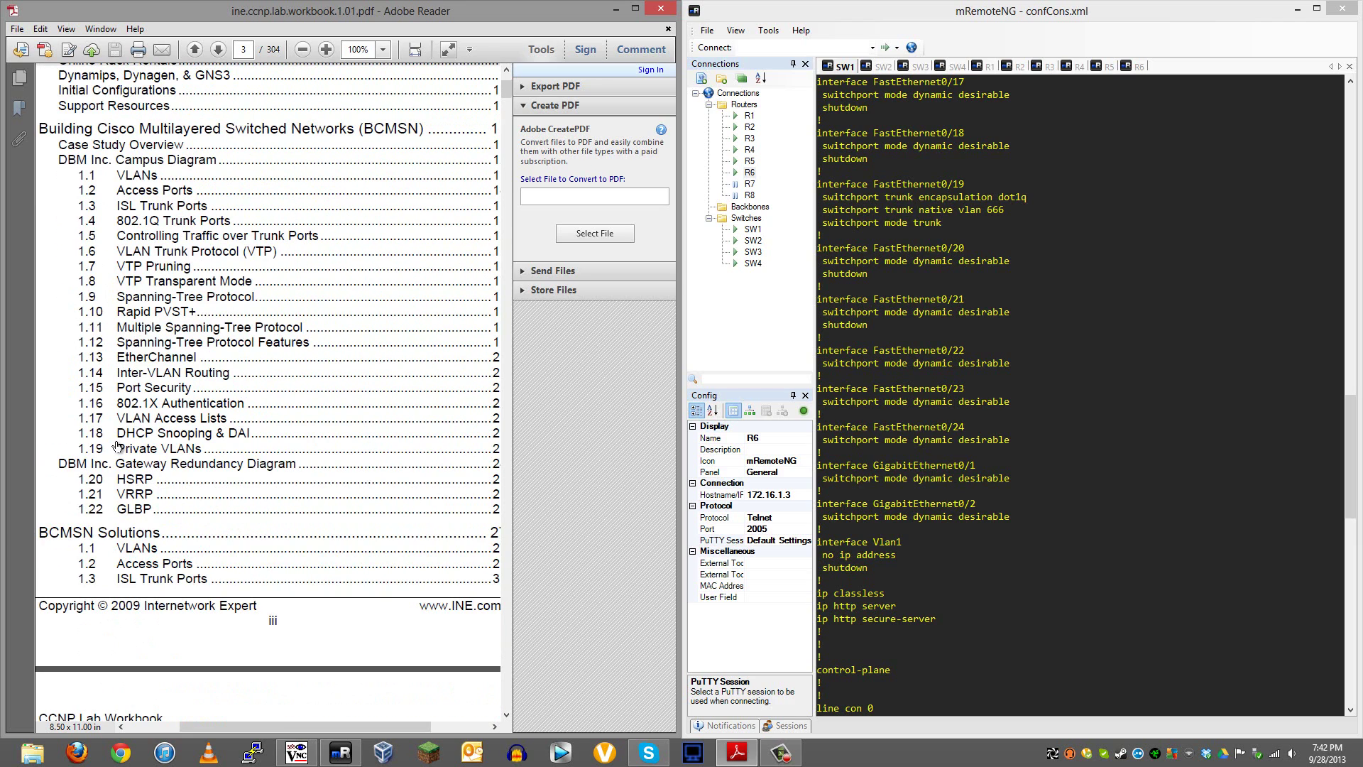
Jump to page 23 of the workbook and read the section 1.9 Spanning-Tree Protocol tasks, including the SW1–SW2 trunk link requirement
{"action": "left_click", "coordinate": [243, 49]}
{"action": "type", "text": "23"}
{"action": "key", "text": "Return"}
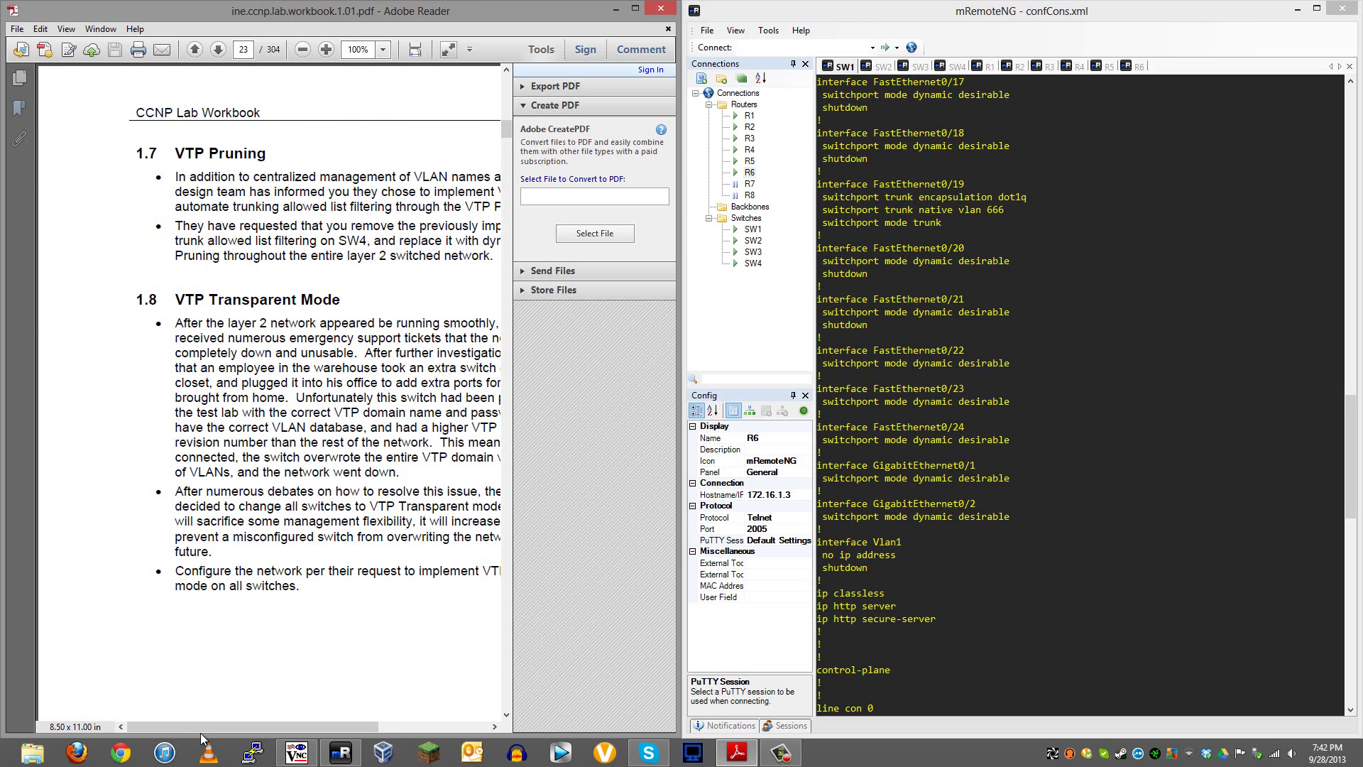
{"action": "left_click_drag", "start_coordinate": [162, 727], "coordinate": [218, 724]}
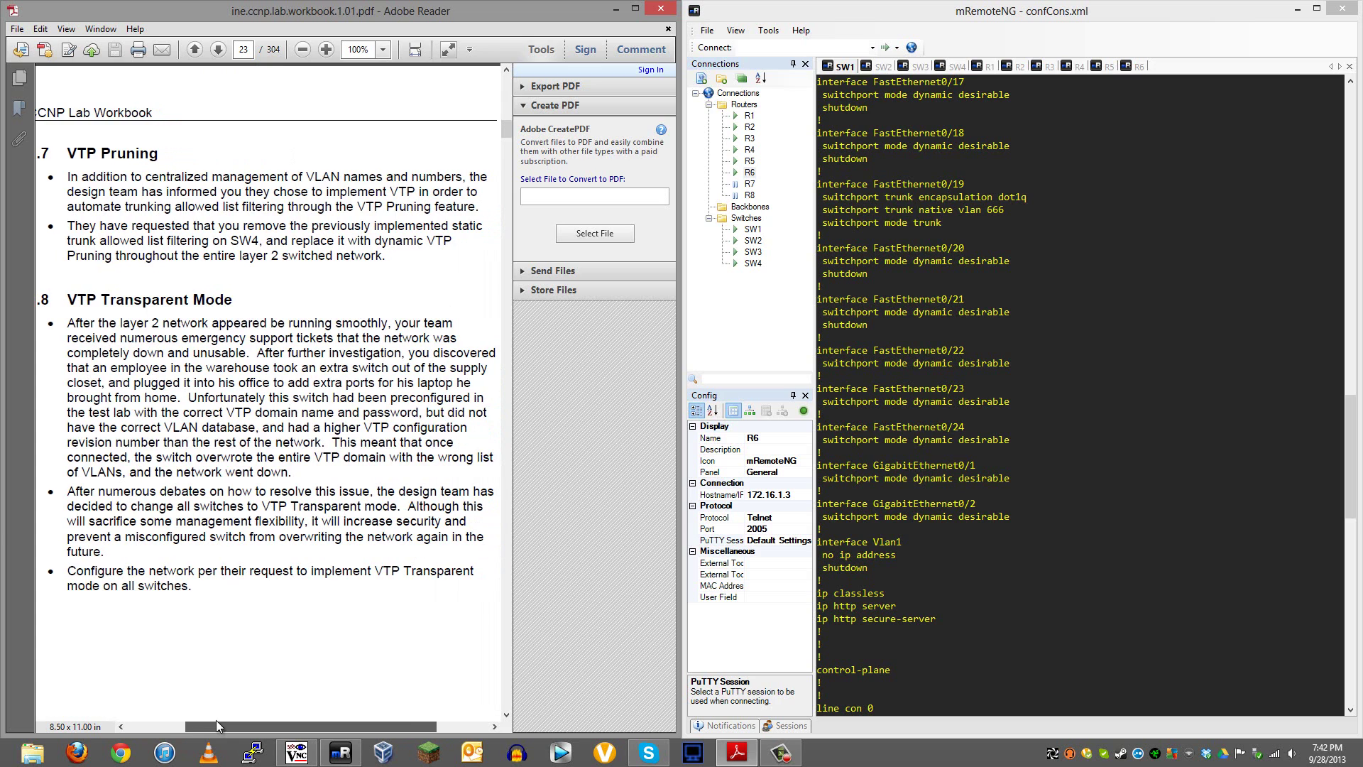
{"action": "scroll", "coordinate": [189, 591], "scroll_direction": "down", "scroll_amount": 10}
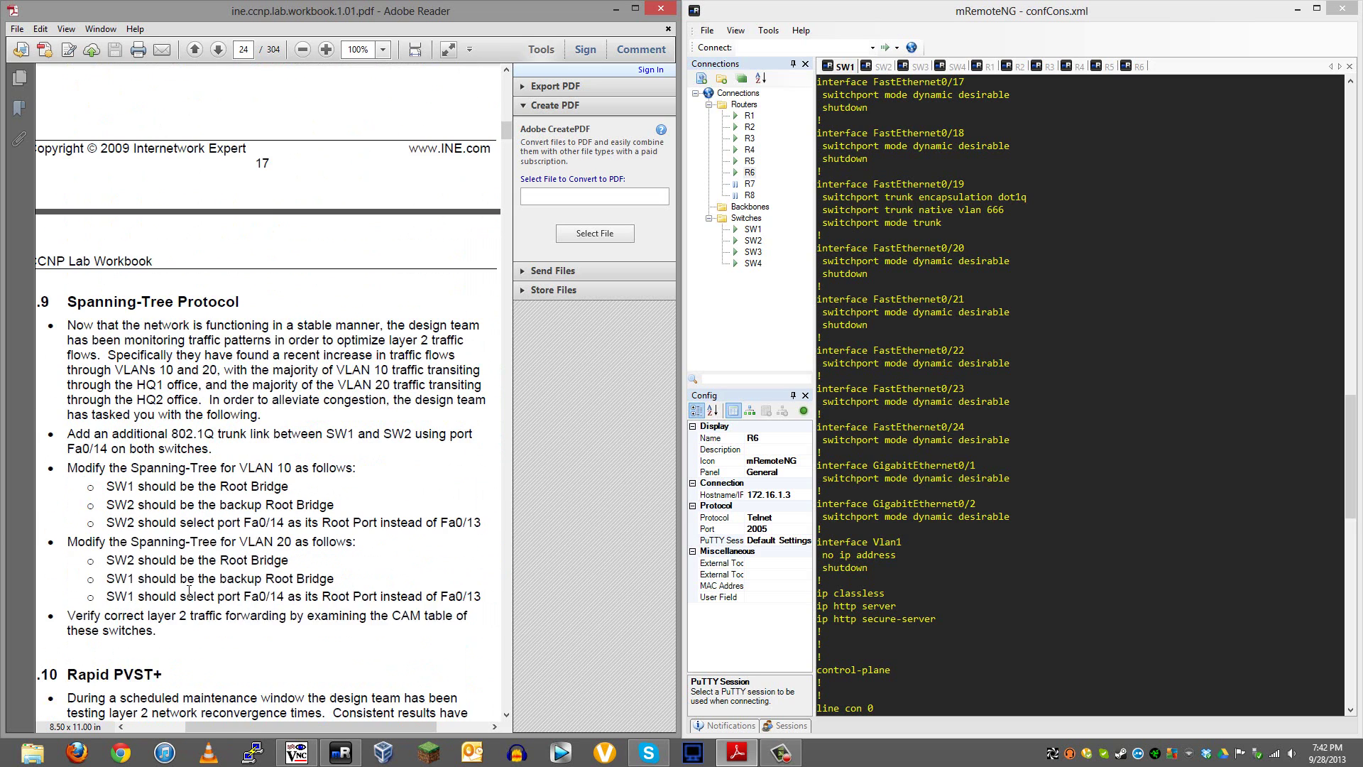
{"action": "scroll", "coordinate": [189, 589], "scroll_direction": "down", "scroll_amount": 3}
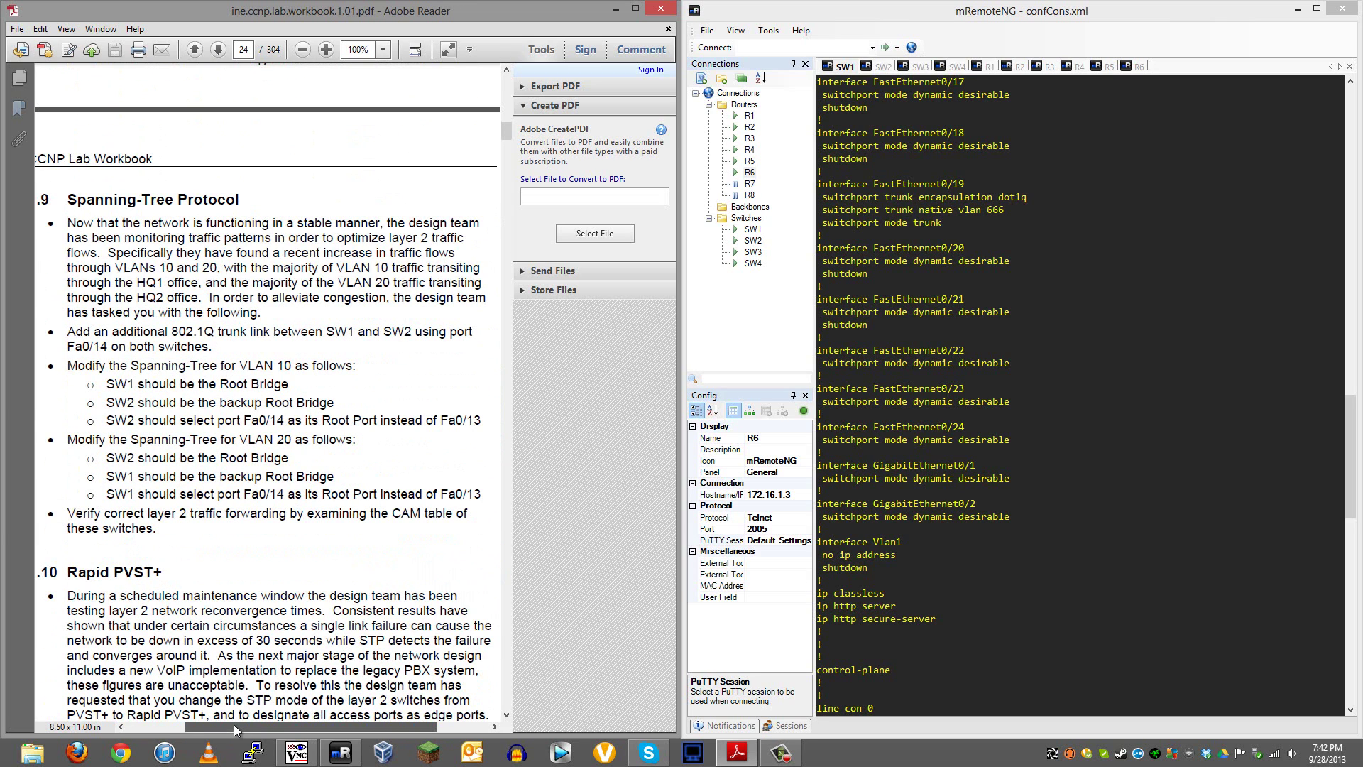
{"action": "left_click_drag", "start_coordinate": [233, 724], "coordinate": [230, 725]}
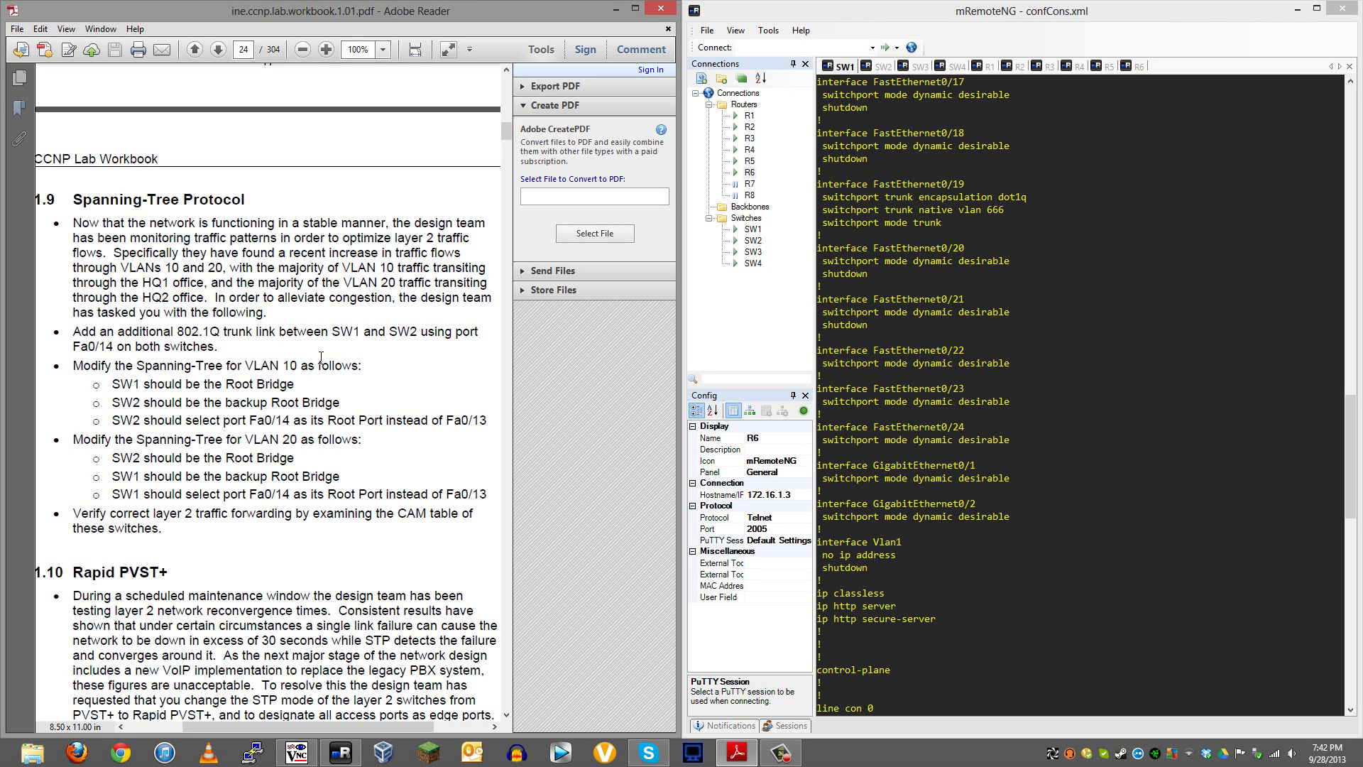
{"action": "scroll", "coordinate": [210, 323], "scroll_direction": "down", "scroll_amount": 2}
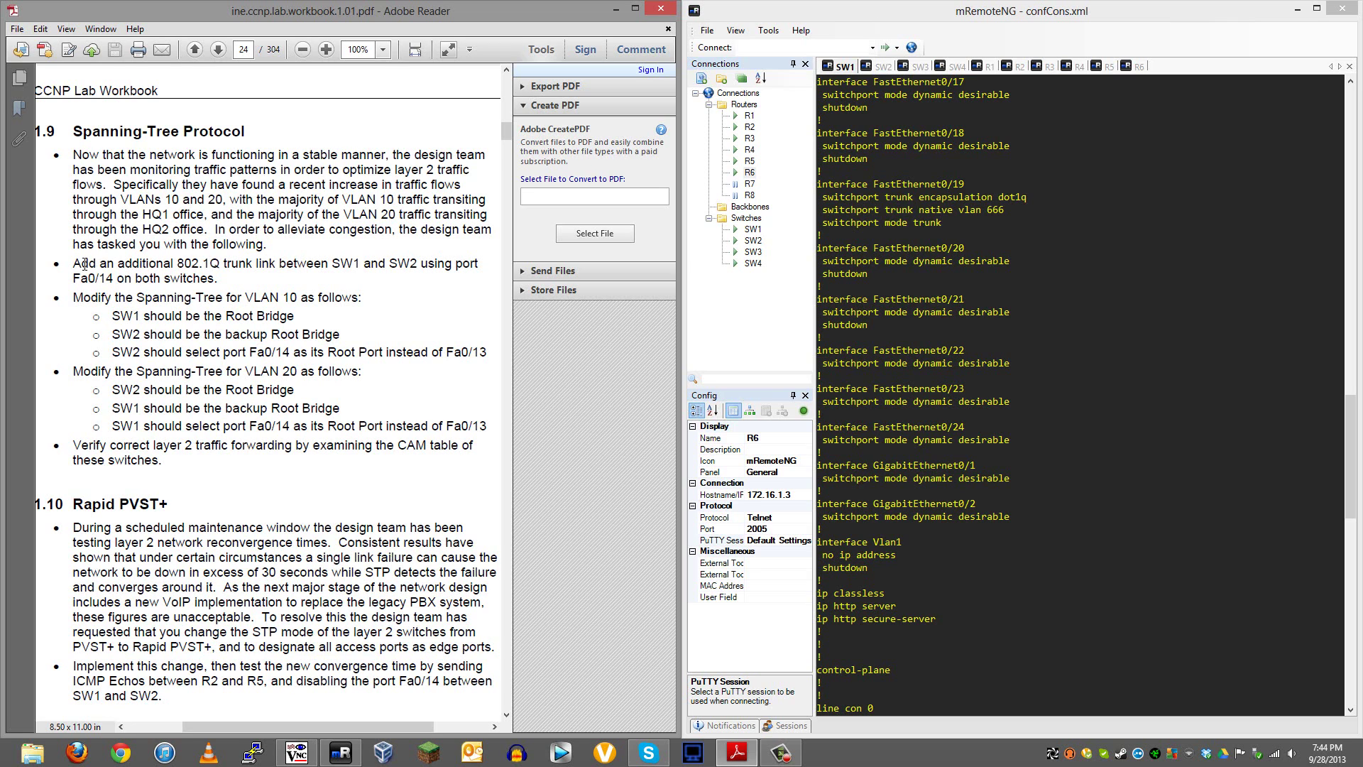
{"action": "left_click_drag", "start_coordinate": [84, 263], "coordinate": [229, 278]}
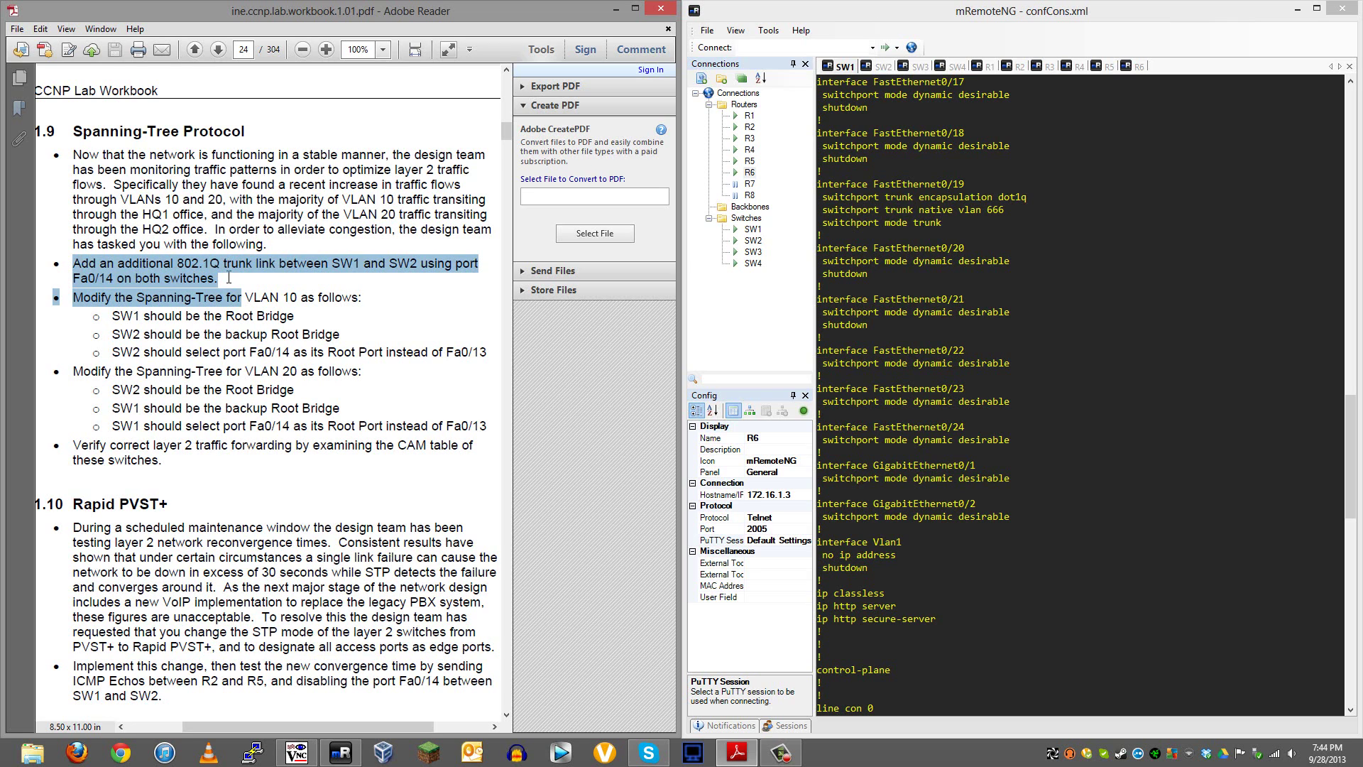
{"action": "left_click", "coordinate": [229, 278]}
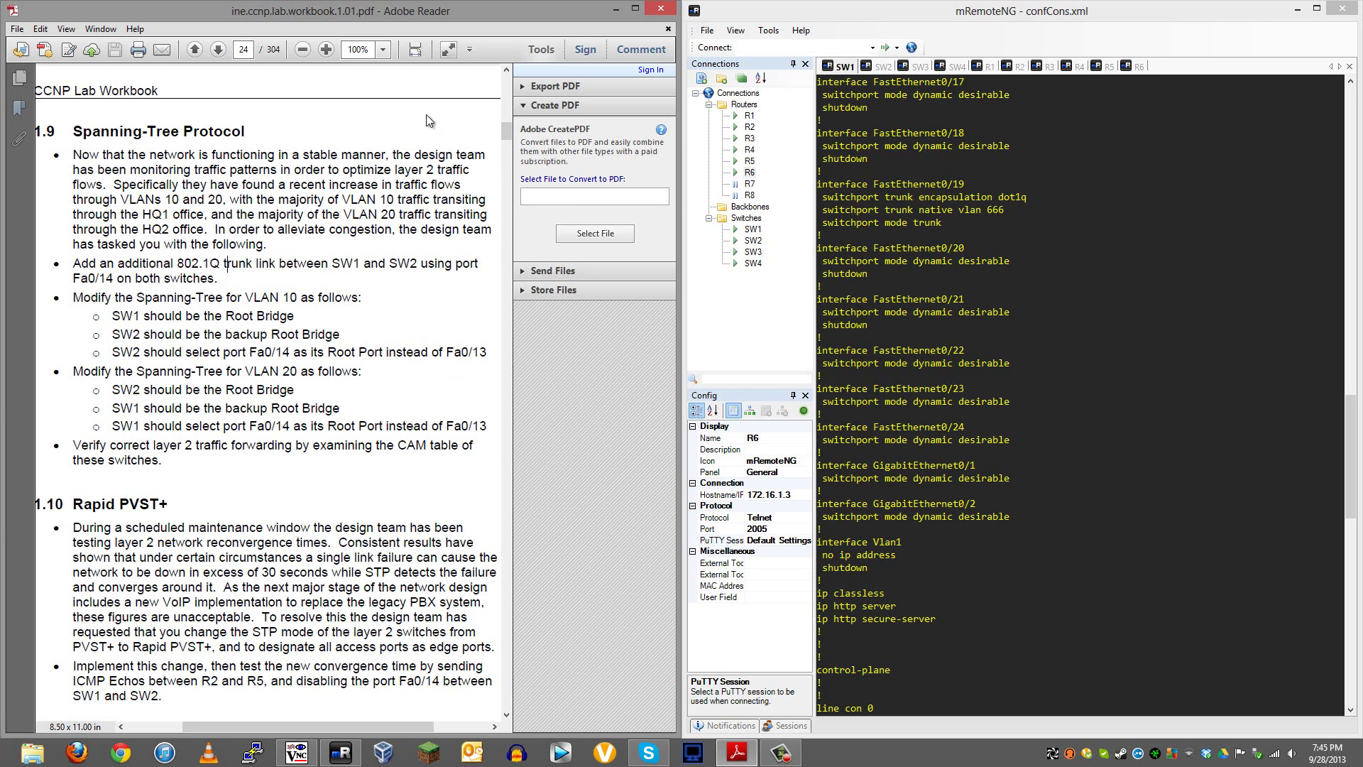
Examine the campus diagram on page 18, focusing on the link between SW1 and SW2
{"action": "left_click_drag", "start_coordinate": [507, 129], "coordinate": [507, 117]}
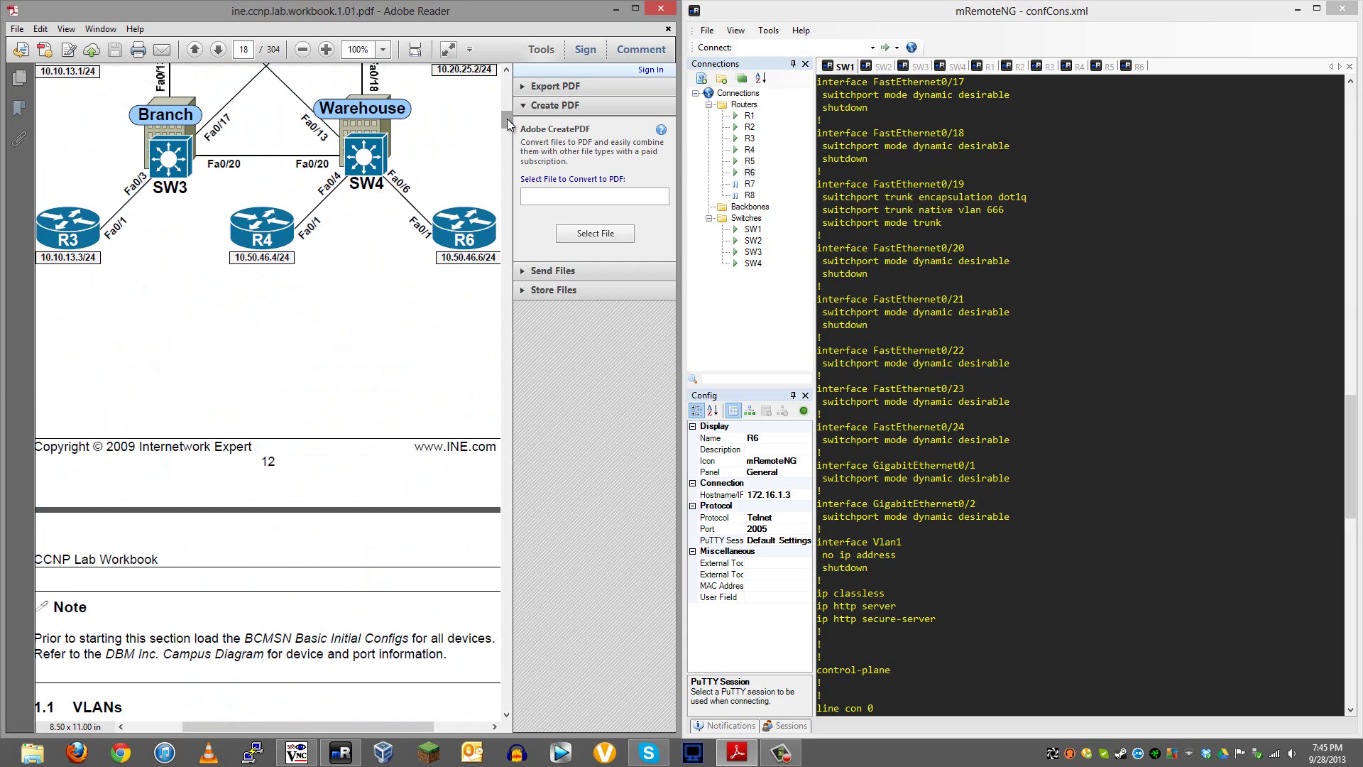
{"action": "scroll", "coordinate": [205, 240], "scroll_direction": "up", "scroll_amount": 10}
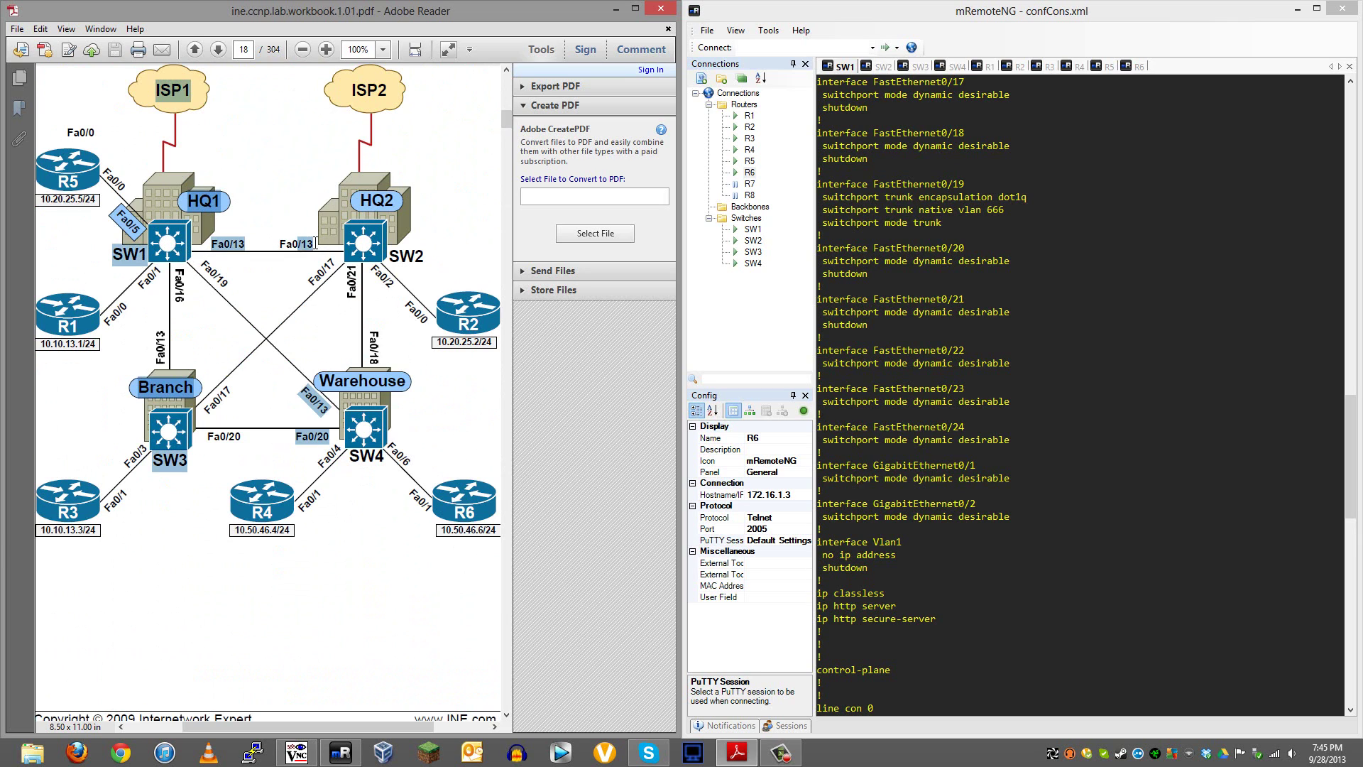
{"action": "left_click_drag", "start_coordinate": [313, 244], "coordinate": [270, 240]}
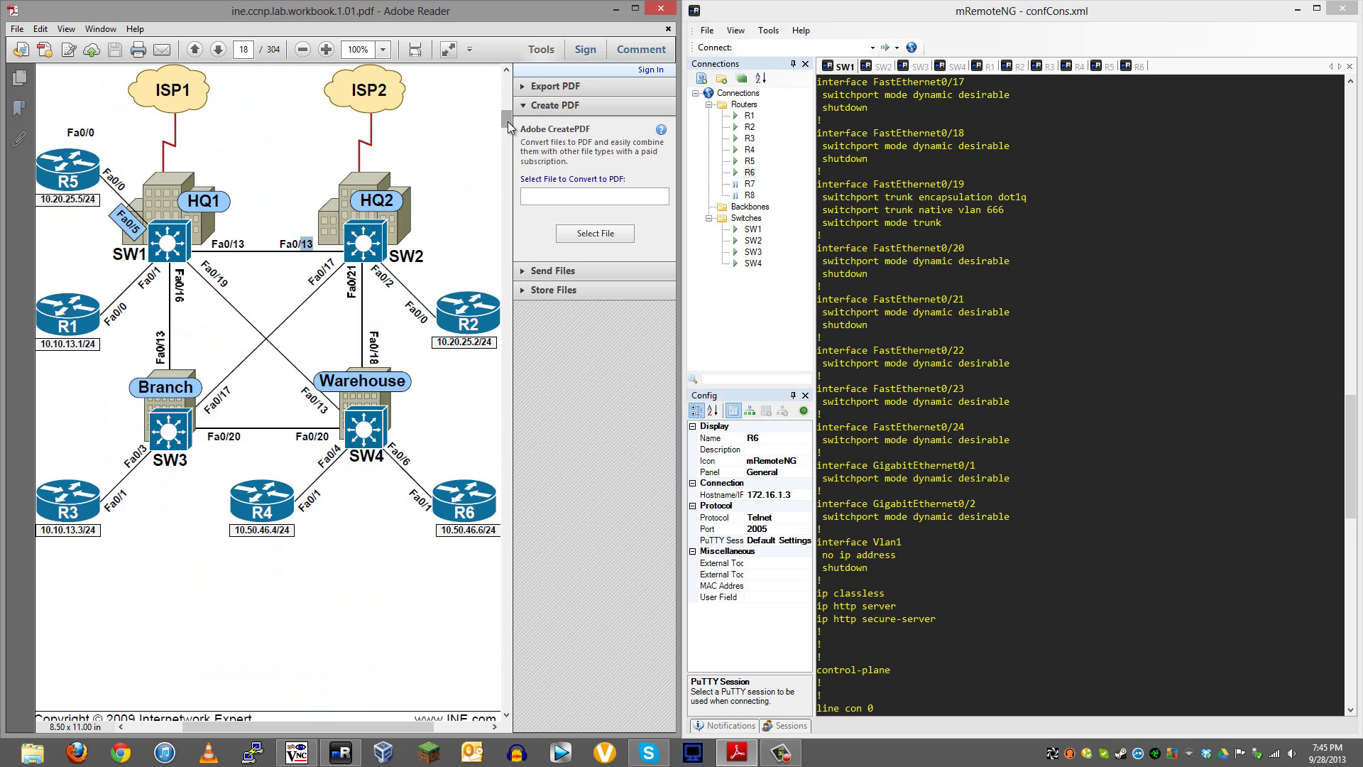
{"action": "scroll", "coordinate": [508, 121], "scroll_direction": "up", "scroll_amount": 1}
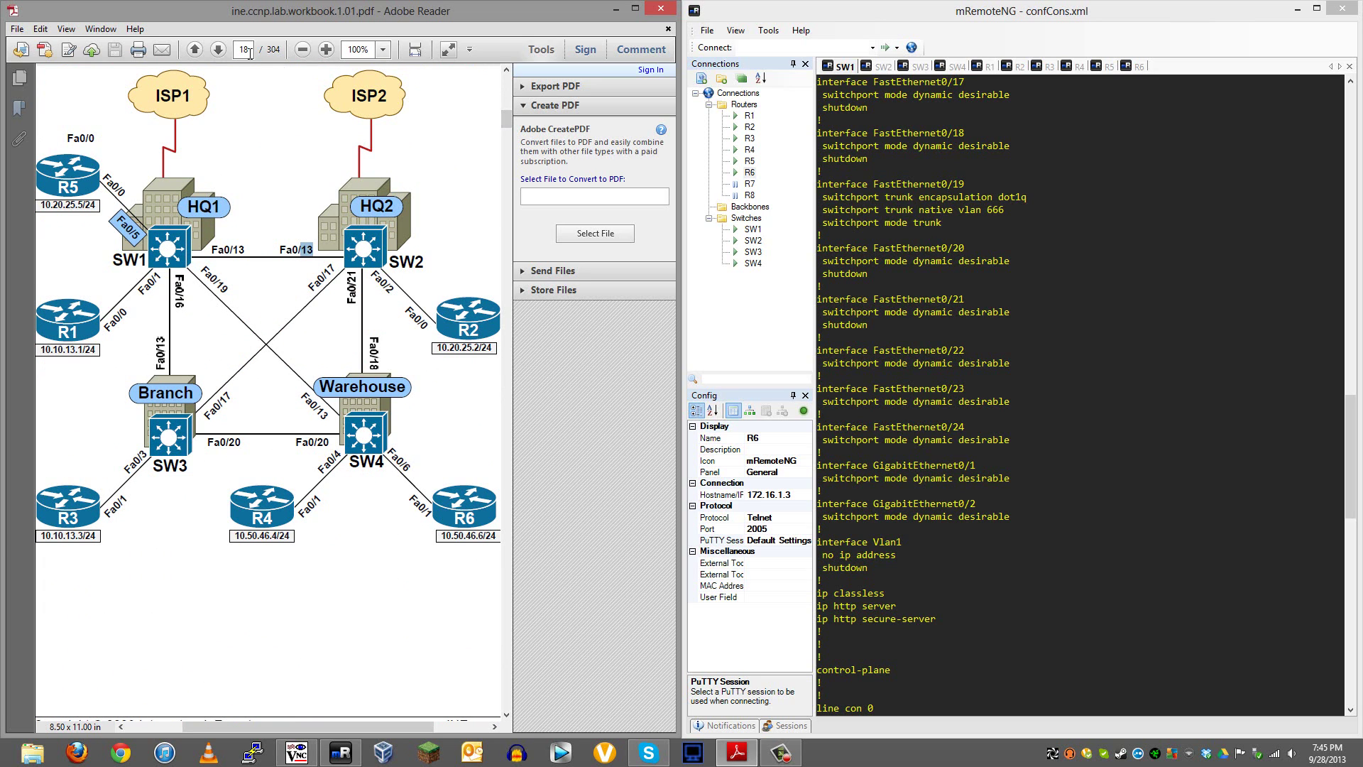
Jump to page 26 and go back from there to the section 1.9 Spanning-Tree Protocol tasks on page 24
{"action": "type", "text": "26"}
{"action": "key", "text": "Return"}
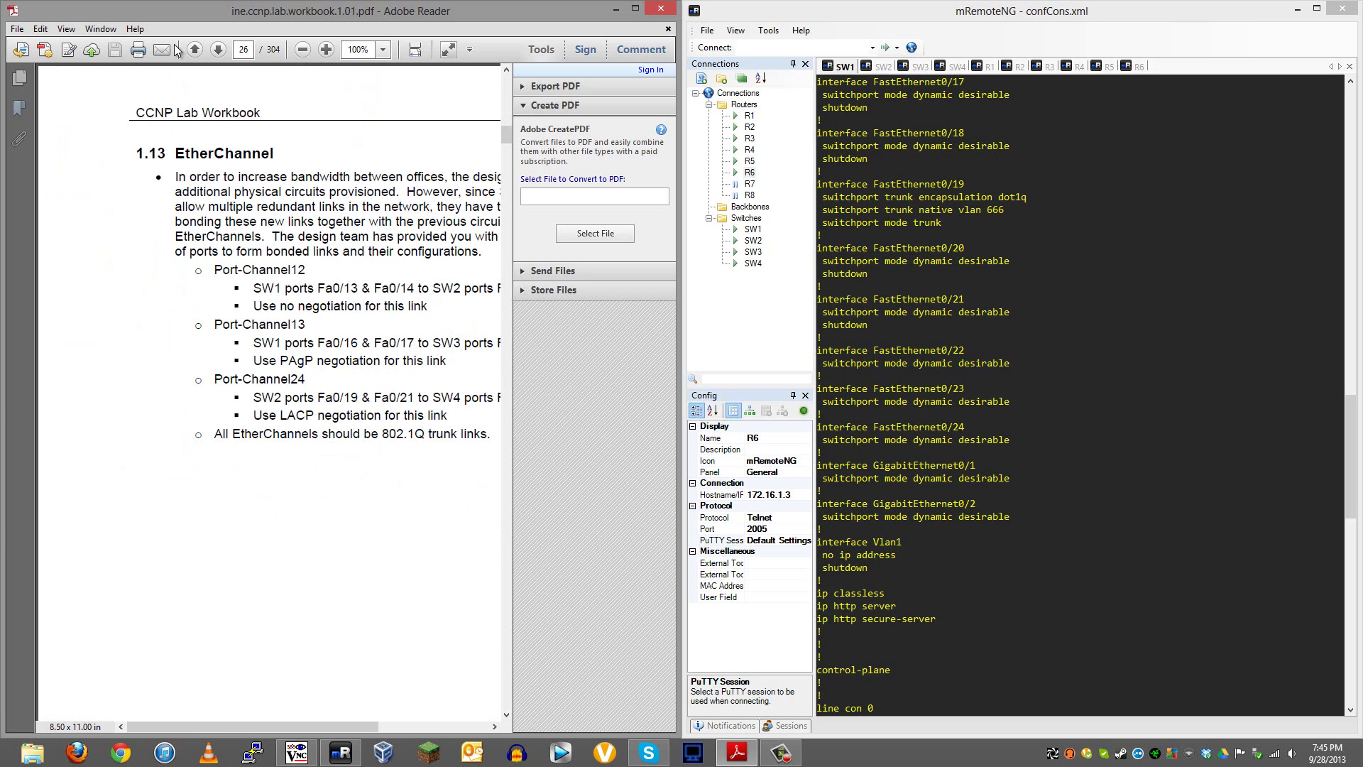
{"action": "scroll", "coordinate": [242, 214], "scroll_direction": "up", "scroll_amount": 15}
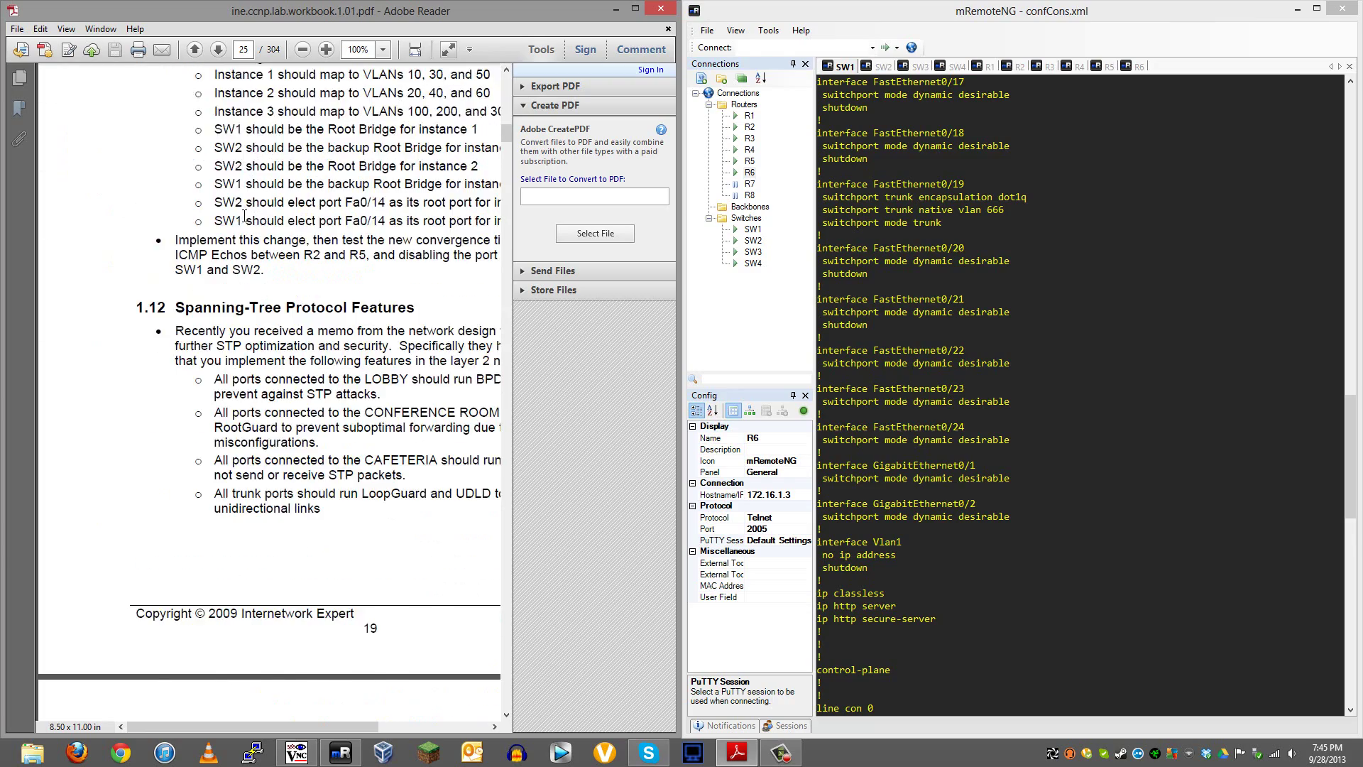
{"action": "scroll", "coordinate": [244, 214], "scroll_direction": "up", "scroll_amount": 15}
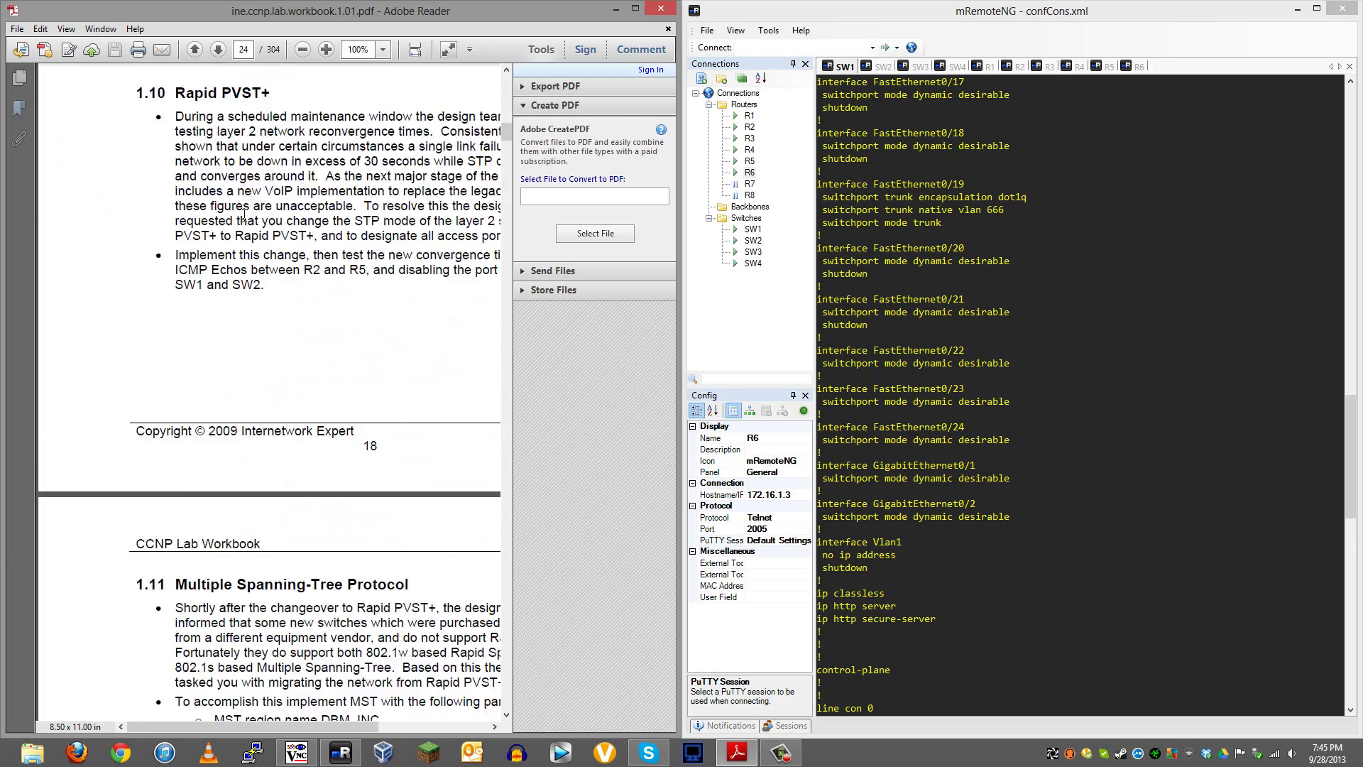
{"action": "left_click_drag", "start_coordinate": [280, 727], "coordinate": [336, 730]}
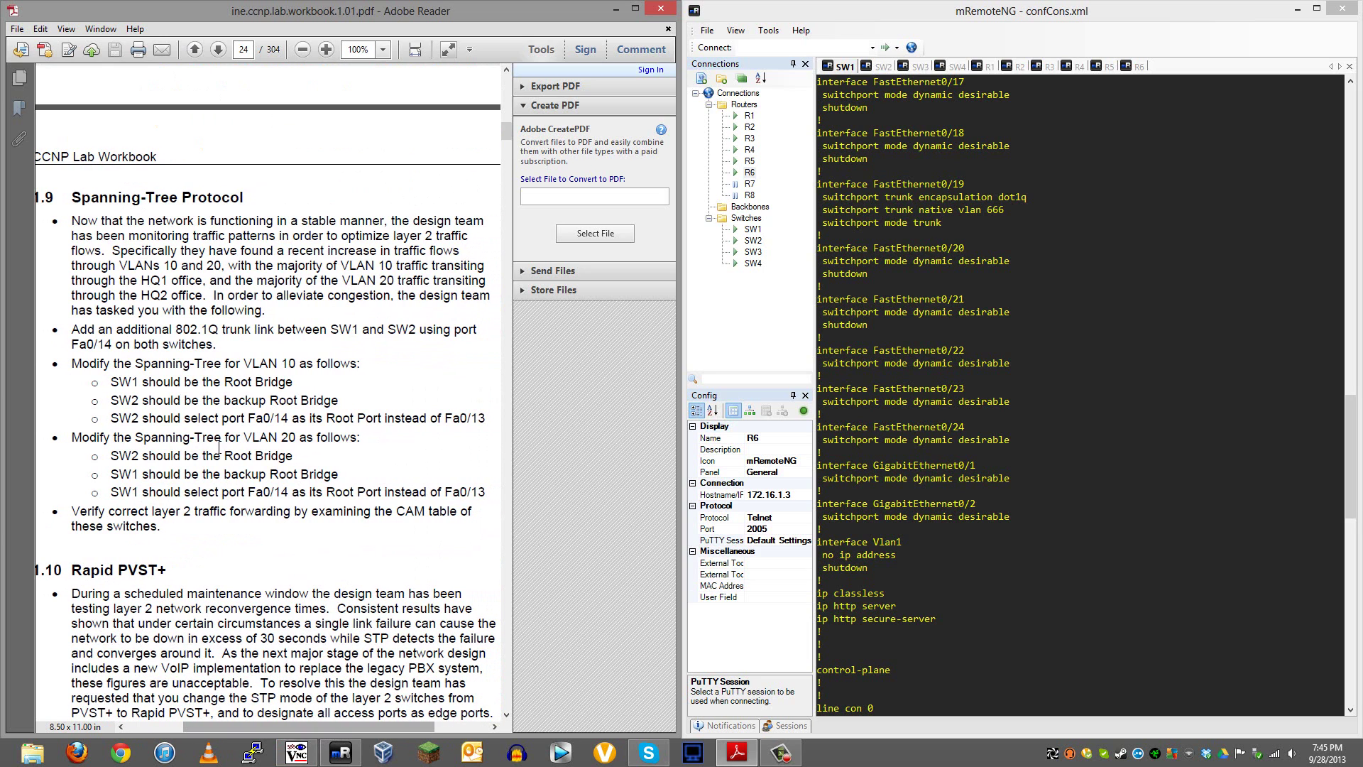
{"action": "scroll", "coordinate": [220, 446], "scroll_direction": "down", "scroll_amount": 1}
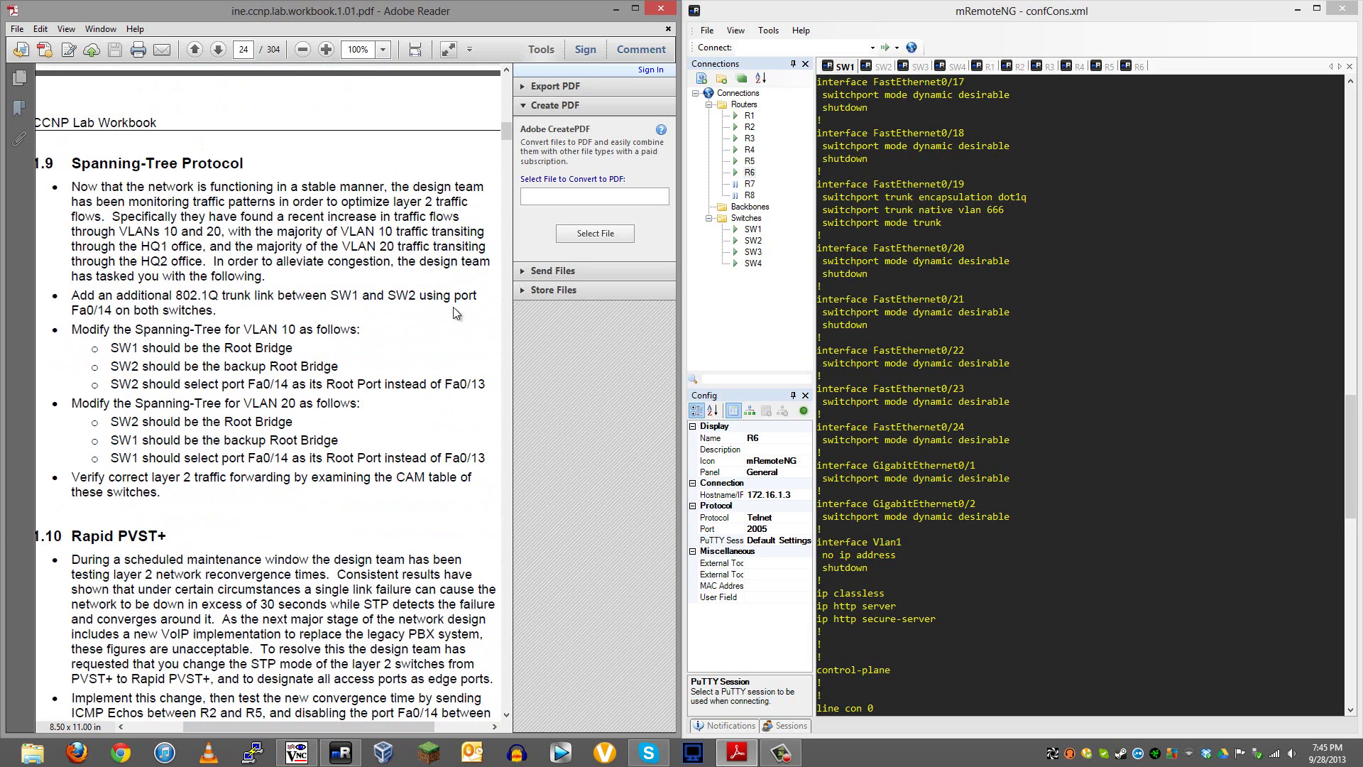
Clear the visible SW1 console area by entering repeated blank lines at the prompt
{"action": "scroll", "coordinate": [930, 647], "scroll_direction": "down", "scroll_amount": 20}
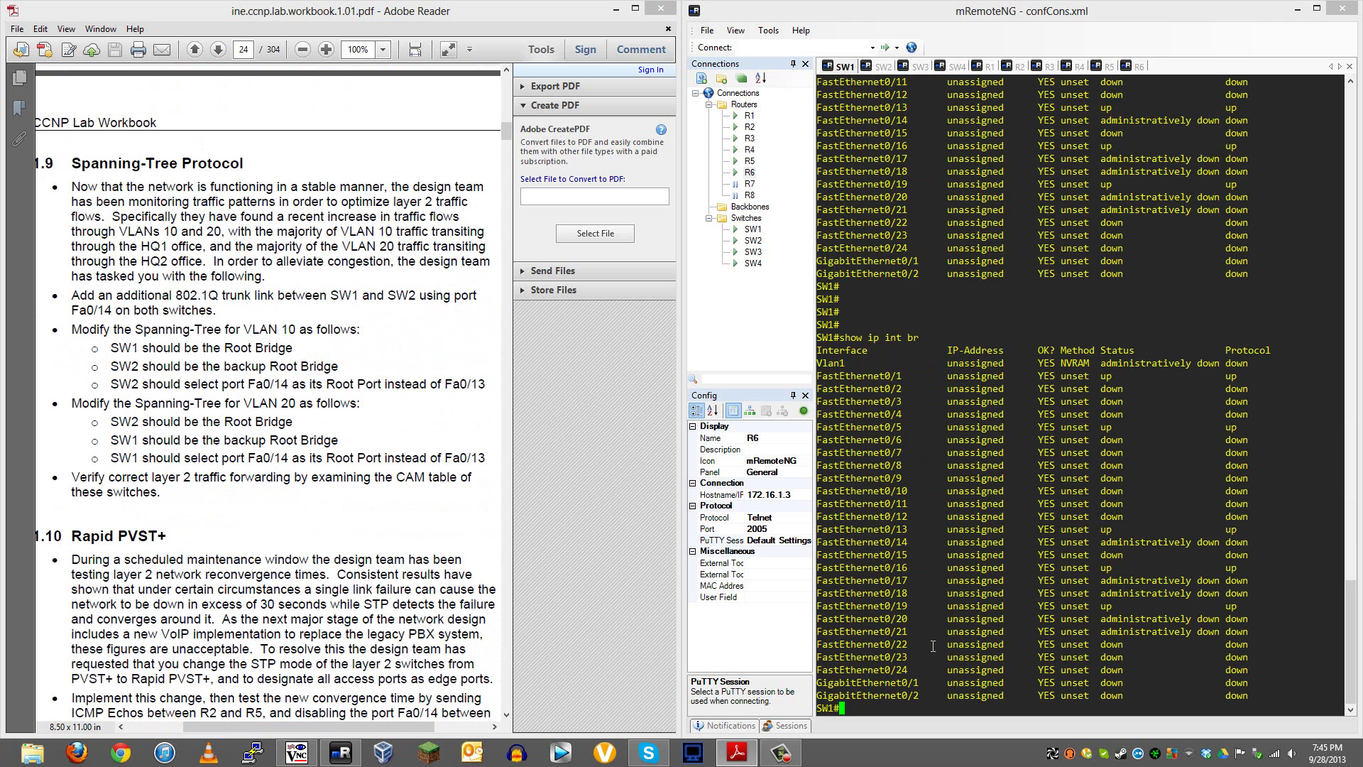
{"action": "key", "text": "Return"}
{"action": "key", "text": "Return"}
{"action": "key", "text": "Return"}
{"action": "key", "text": "Return"}
{"action": "key", "text": "Return"}
{"action": "key", "text": "Return"}
{"action": "key", "text": "Return"}
{"action": "key", "text": "Return"}
{"action": "key", "text": "Return"}
{"action": "key", "text": "Return"}
{"action": "key", "text": "Return"}
{"action": "key", "text": "Return"}
{"action": "key", "text": "Return"}
{"action": "key", "text": "Return"}
{"action": "key", "text": "Return"}
{"action": "key", "text": "Return"}
{"action": "key", "text": "Return"}
{"action": "key", "text": "Return"}
{"action": "key", "text": "Return"}
{"action": "key", "text": "Return"}
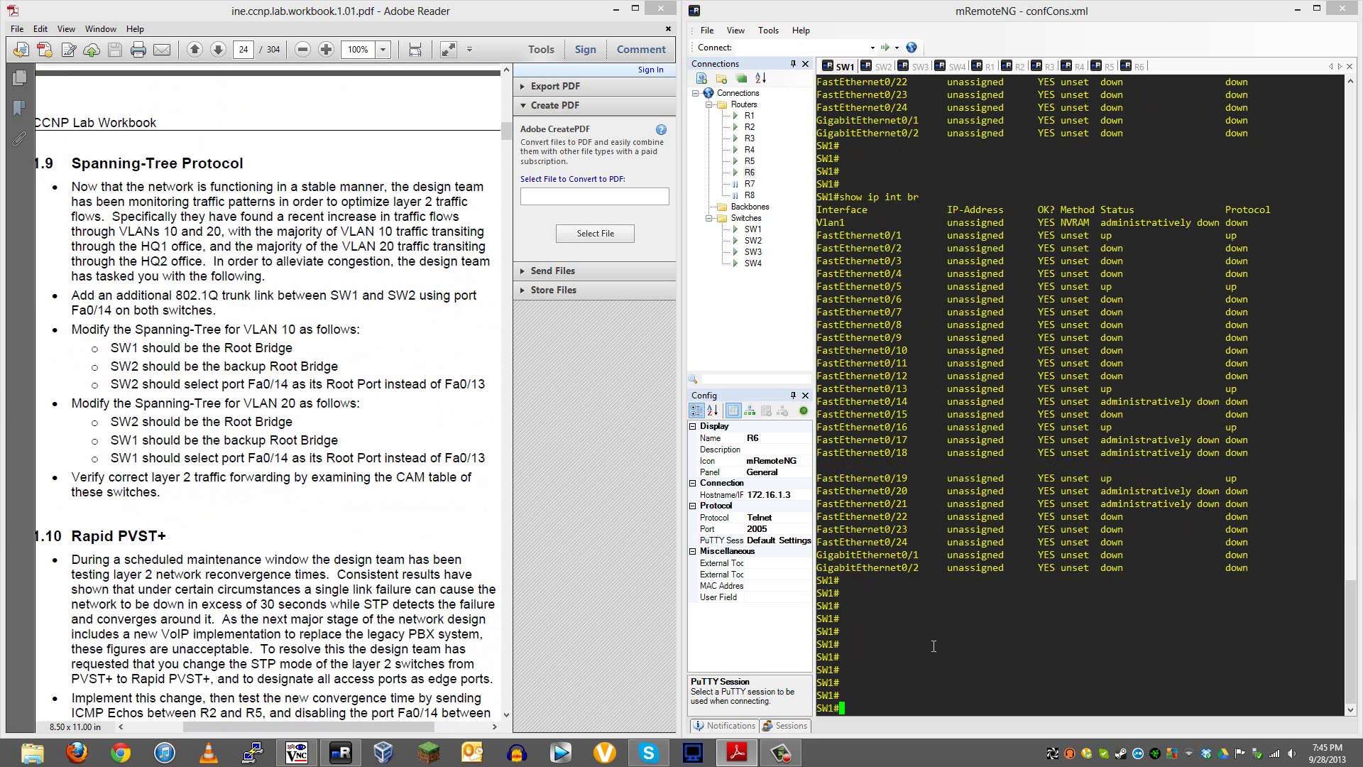
{"action": "key", "text": "Return"}
{"action": "key", "text": "Return"}
{"action": "key", "text": "Return"}
{"action": "key", "text": "Return"}
{"action": "key", "text": "Return"}
{"action": "key", "text": "Return"}
{"action": "key", "text": "Return"}
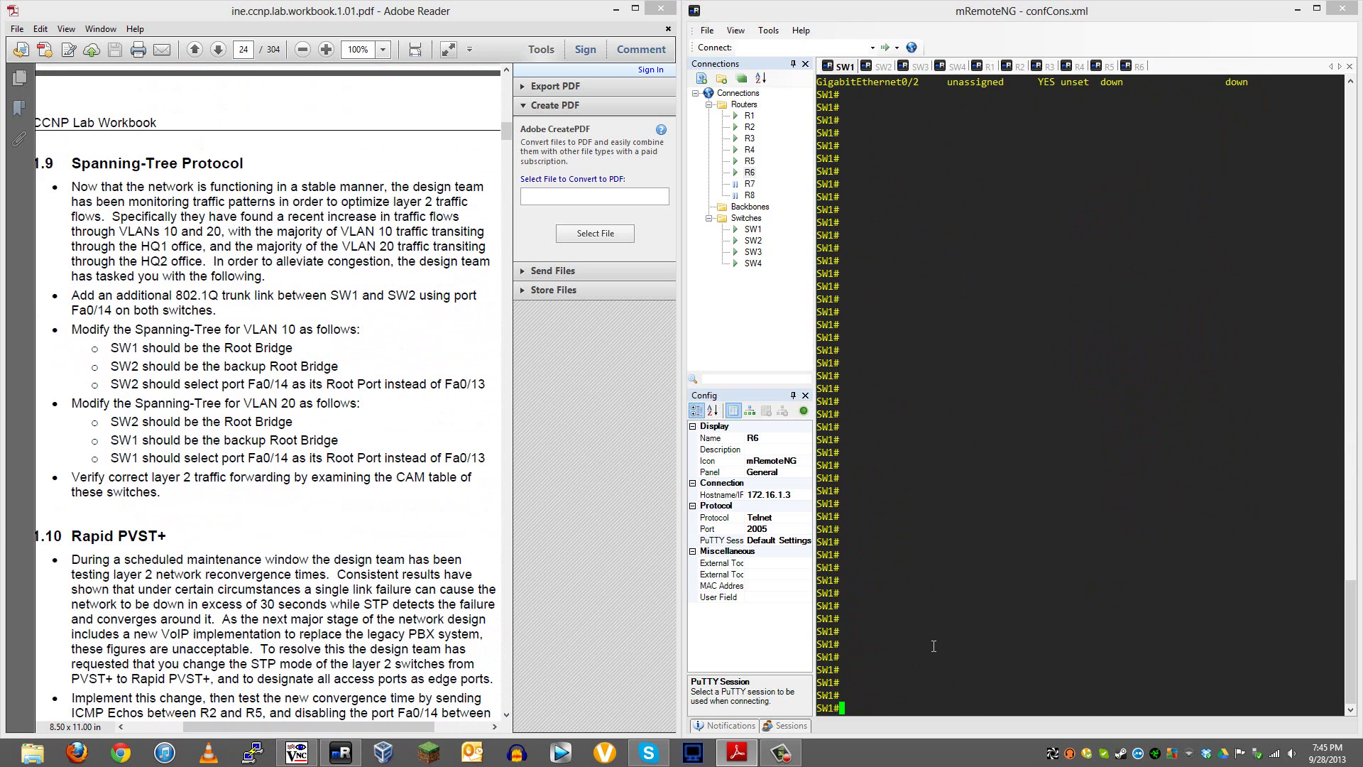
Enter global configuration mode on SW1 and enable interface fastEthernet 0/14 with no shut
{"action": "type", "text": "conf"}
{"action": "key", "text": "Tab"}
{"action": "type", "text": "ter"}
{"action": "key", "text": "Return"}
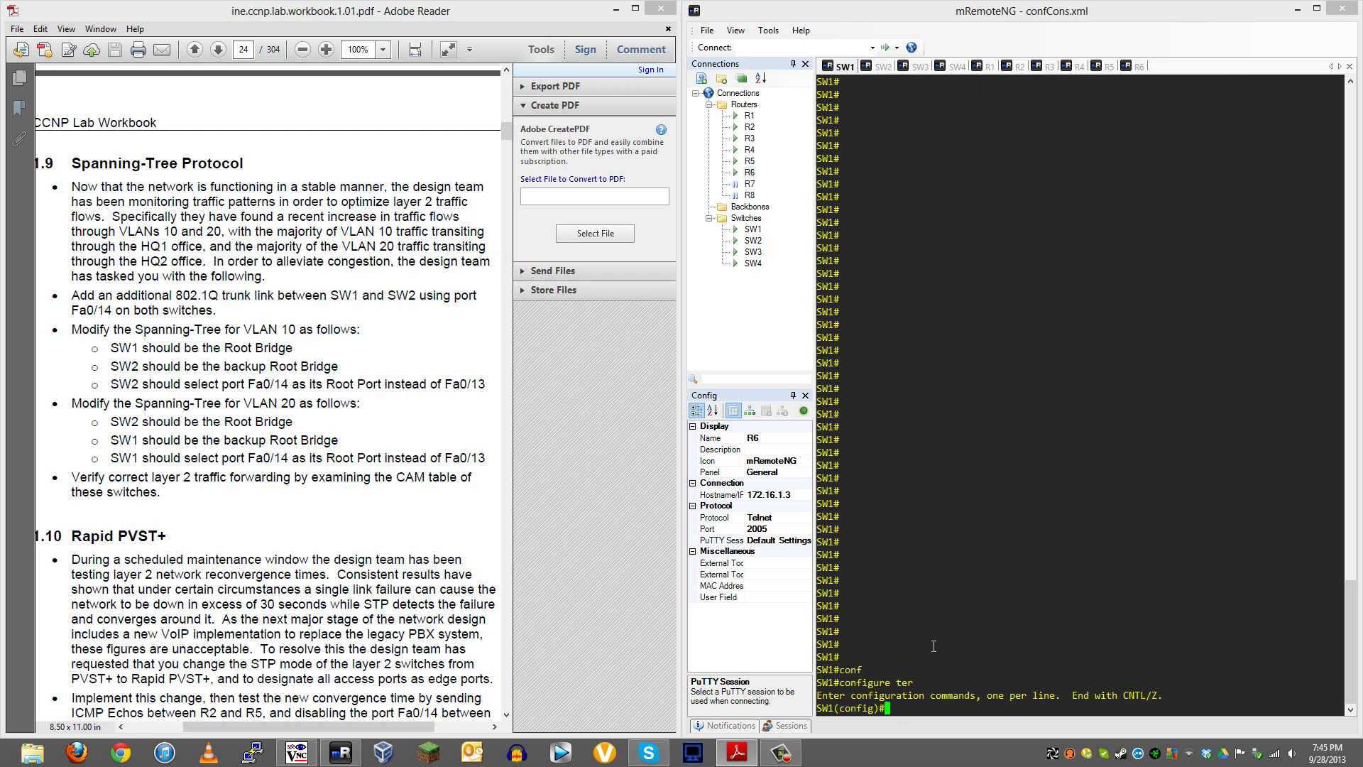
{"action": "type", "text": "inter"}
{"action": "key", "text": "Tab"}
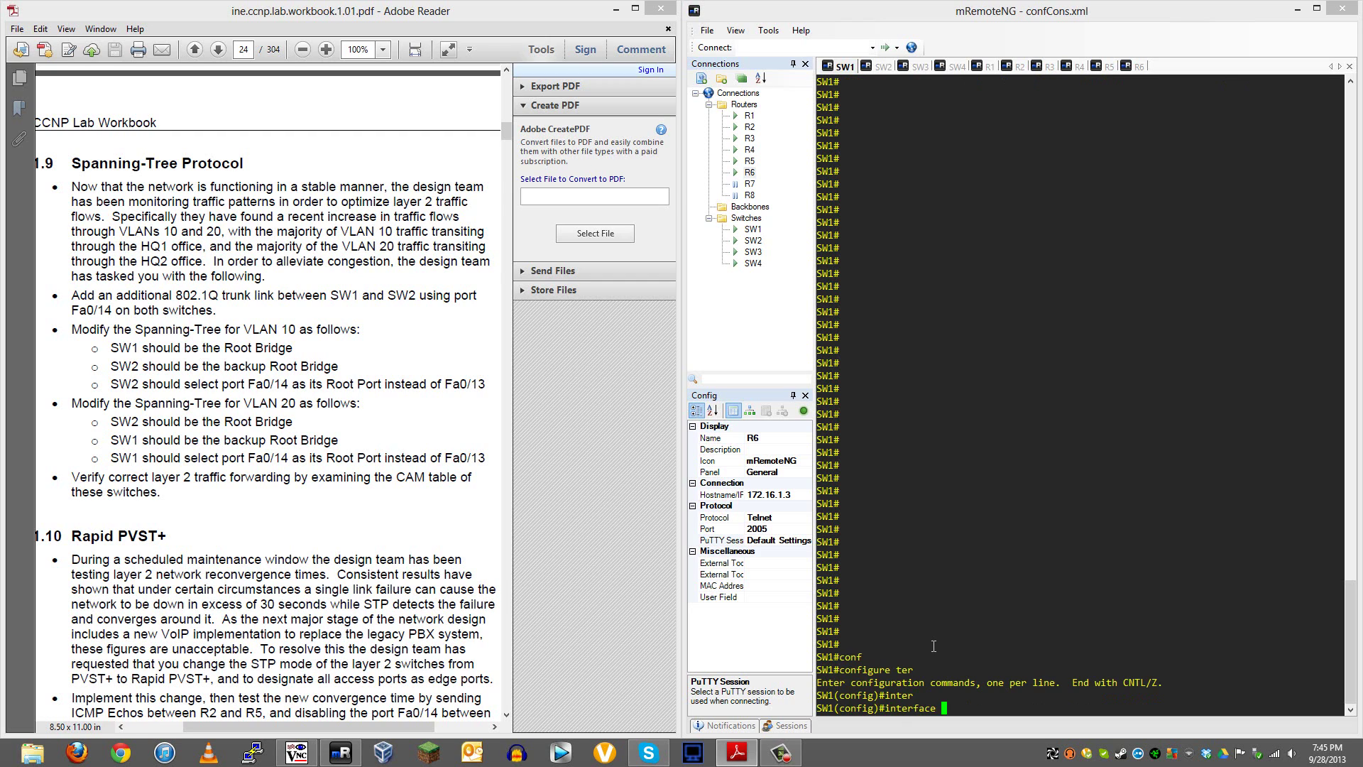
{"action": "type", "text": "fa"}
{"action": "key", "text": "Tab"}
{"action": "type", "text": "0/14"}
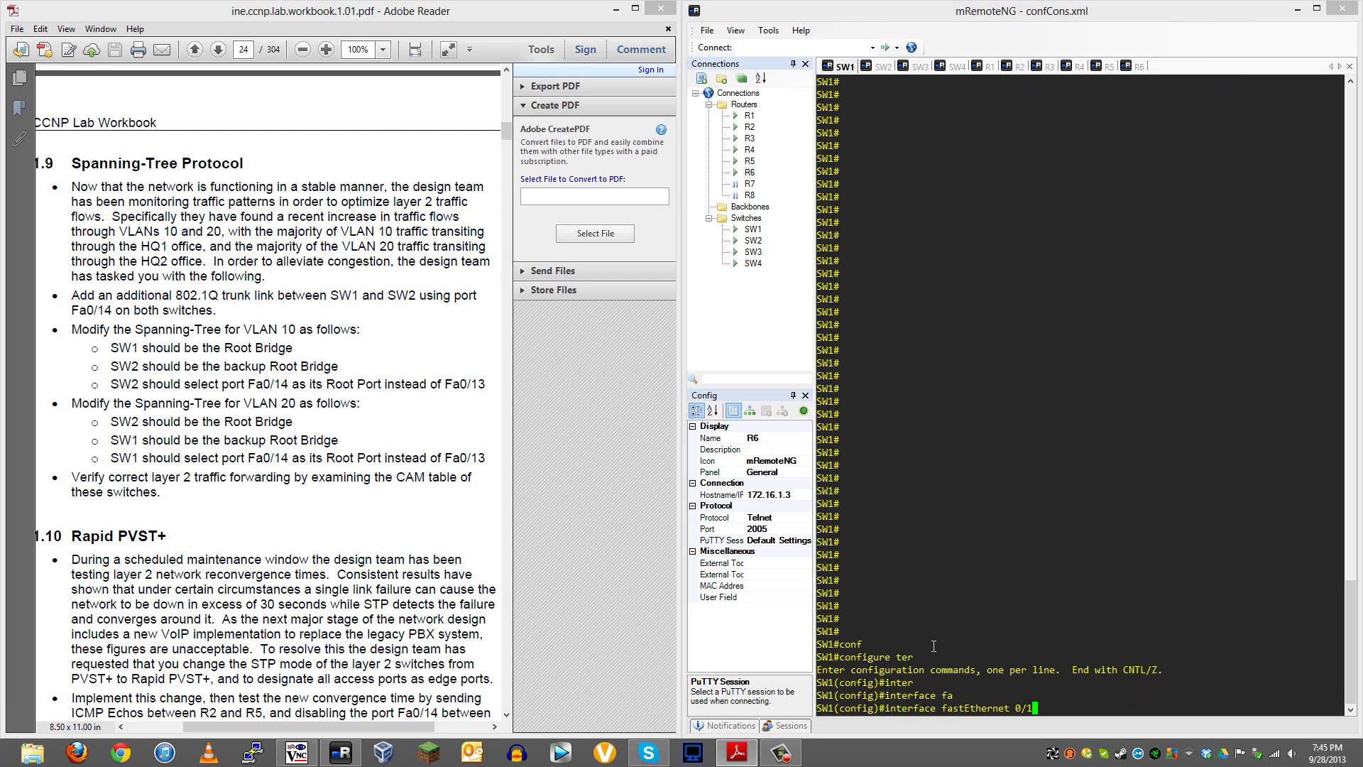
{"action": "key", "text": "Return"}
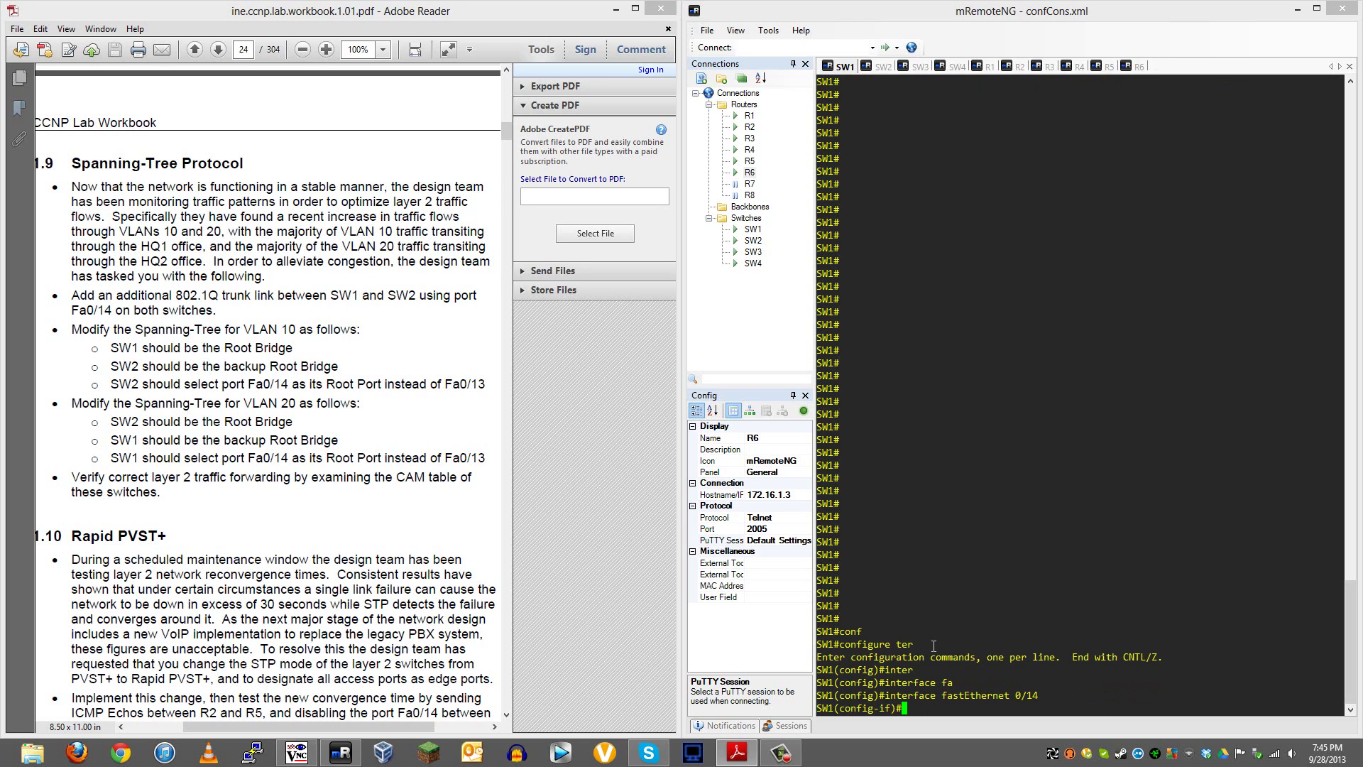
{"action": "type", "text": "no shut"}
{"action": "key", "text": "Return"}
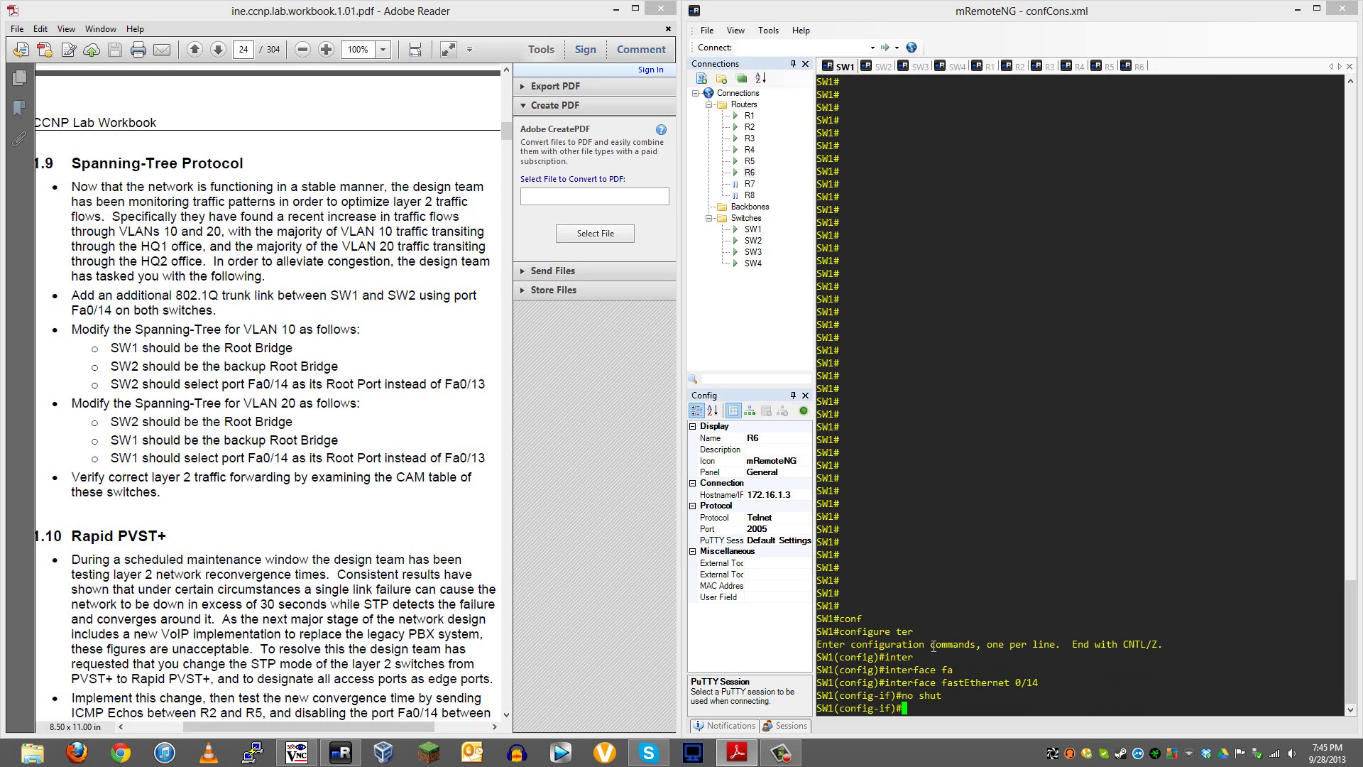
Try to set SW1's fastEthernet 0/14 to trunk mode with switchport mode trunk
{"action": "type", "text": "sw"}
{"action": "key", "text": "Tab"}
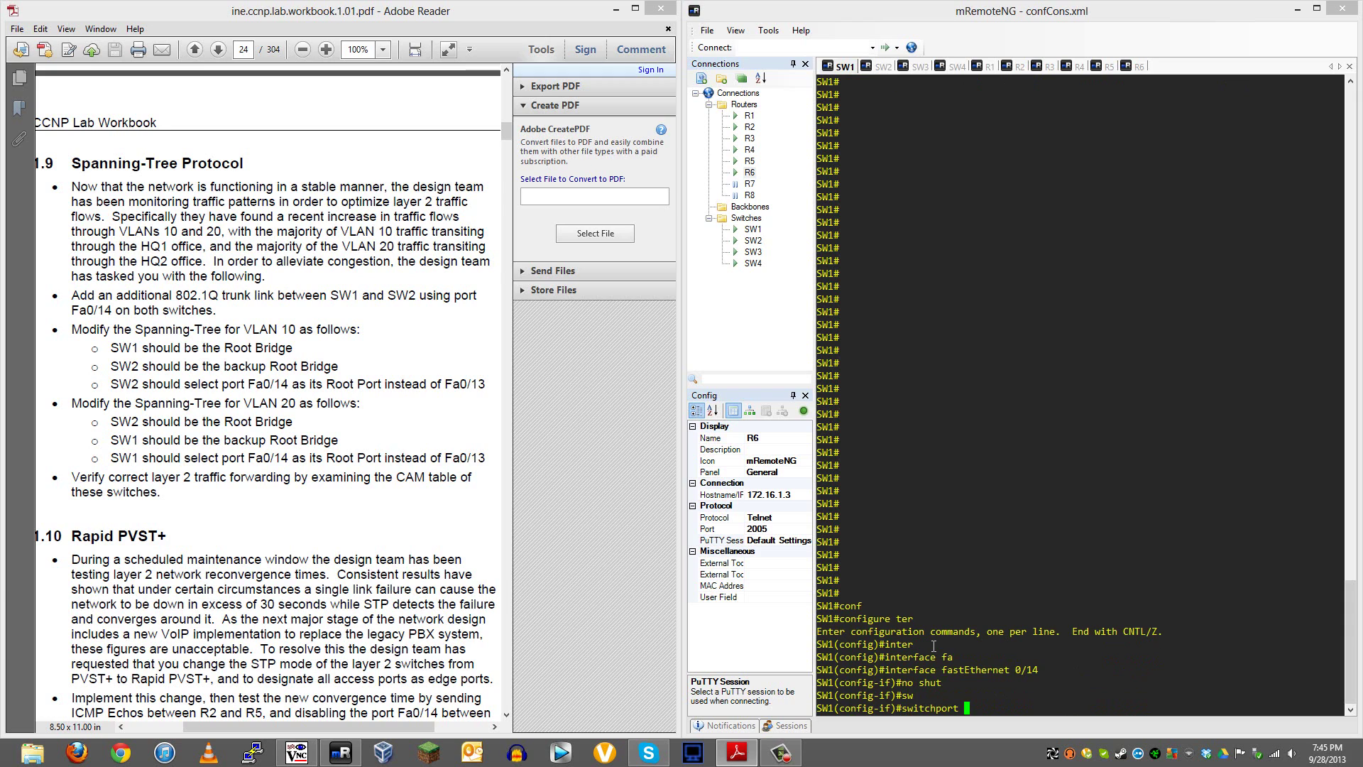
{"action": "type", "text": "mod"}
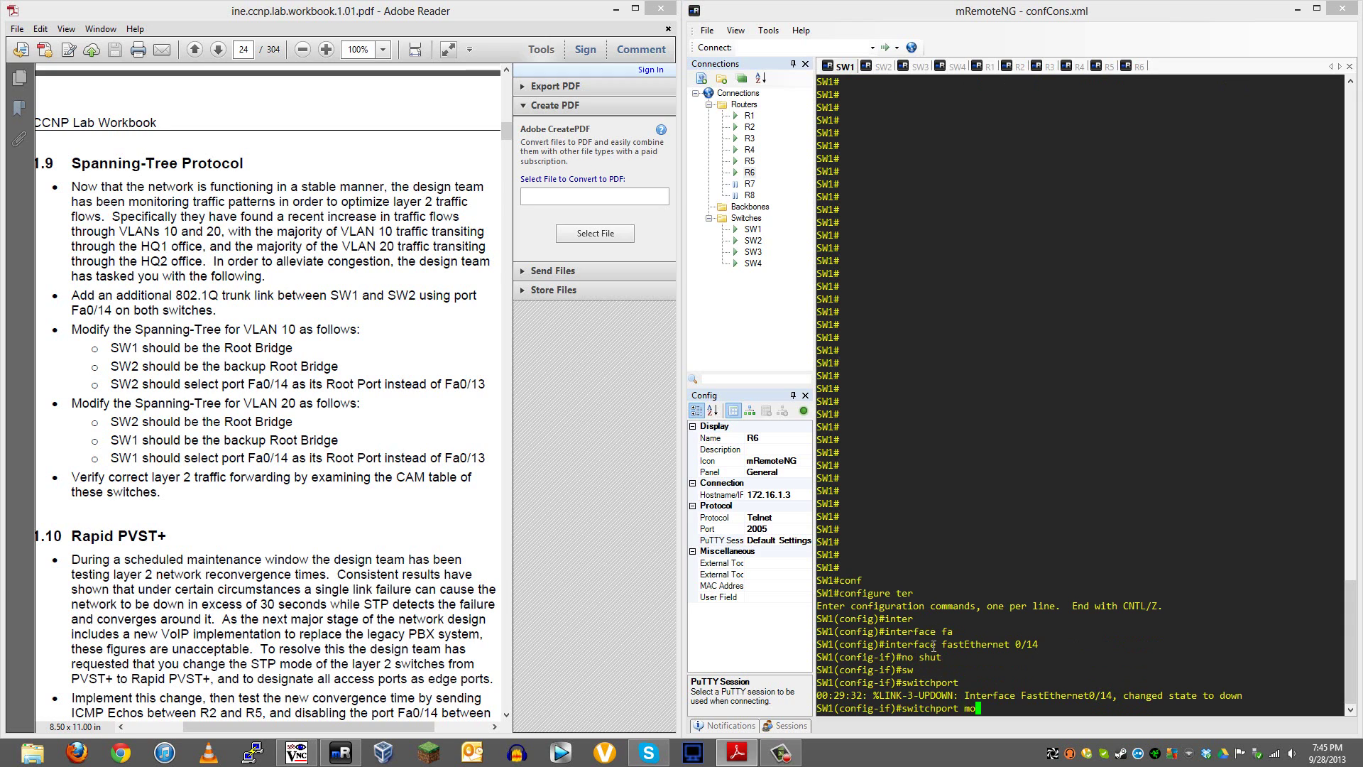
{"action": "key", "text": "Tab"}
{"action": "type", "text": "tr"}
{"action": "key", "text": "Tab"}
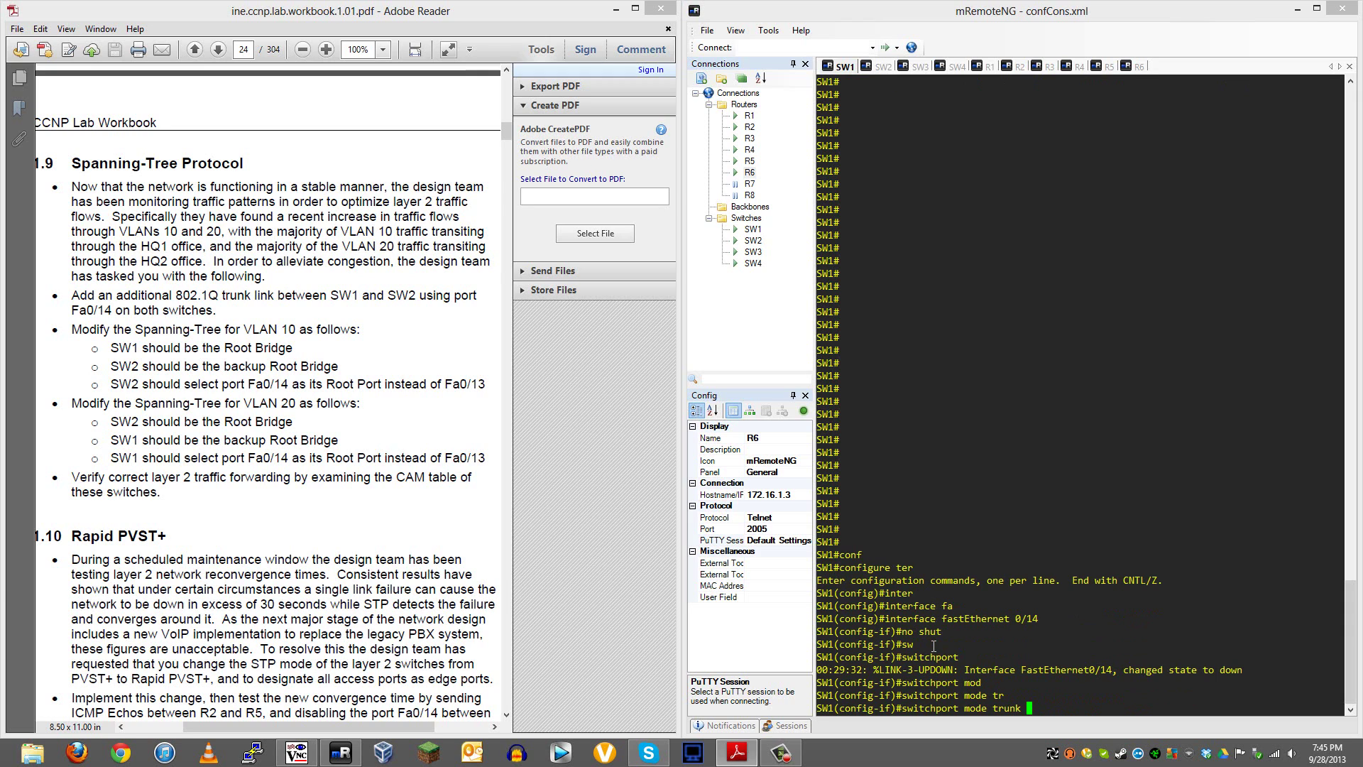
{"action": "key", "text": "Return"}
Set SW1's fastEthernet 0/14 to switchport mode dynamic desirable
{"action": "type", "text": "sw"}
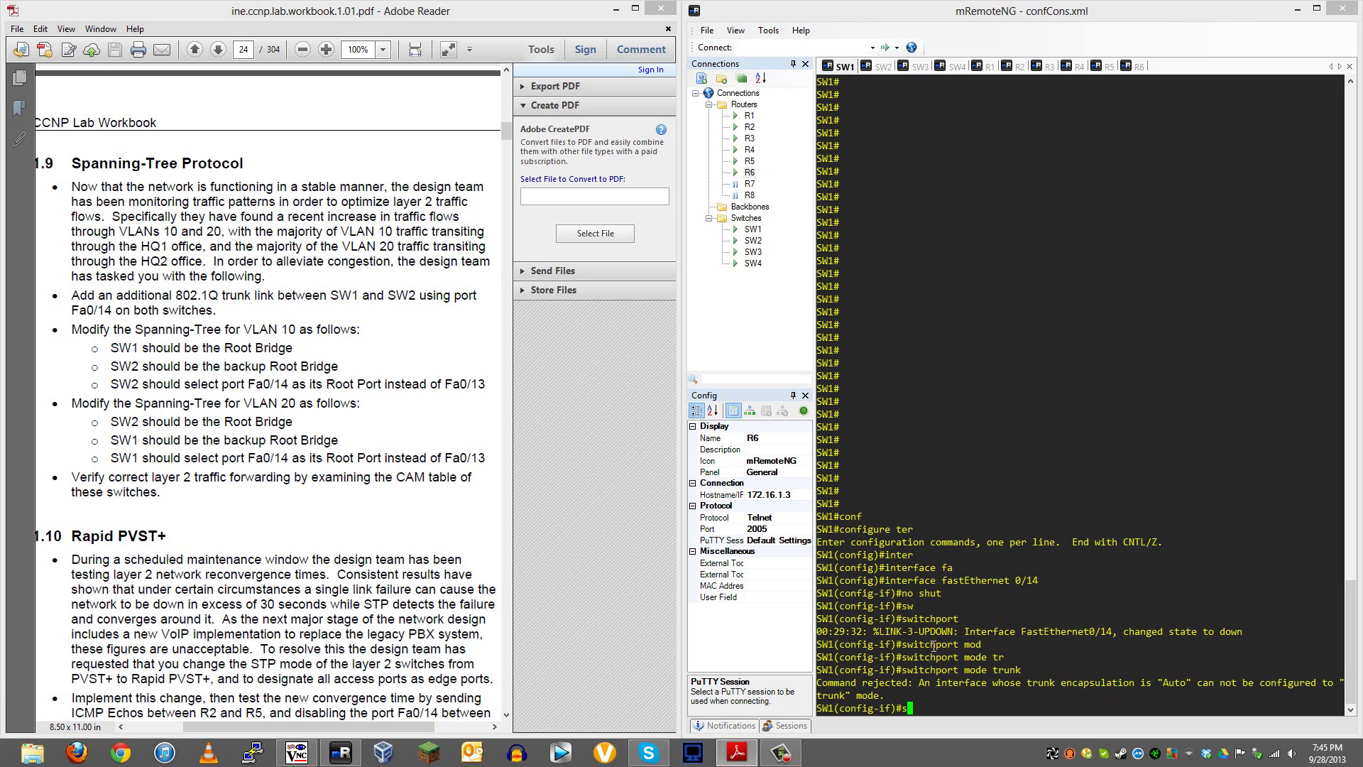
{"action": "key", "text": "Tab"}
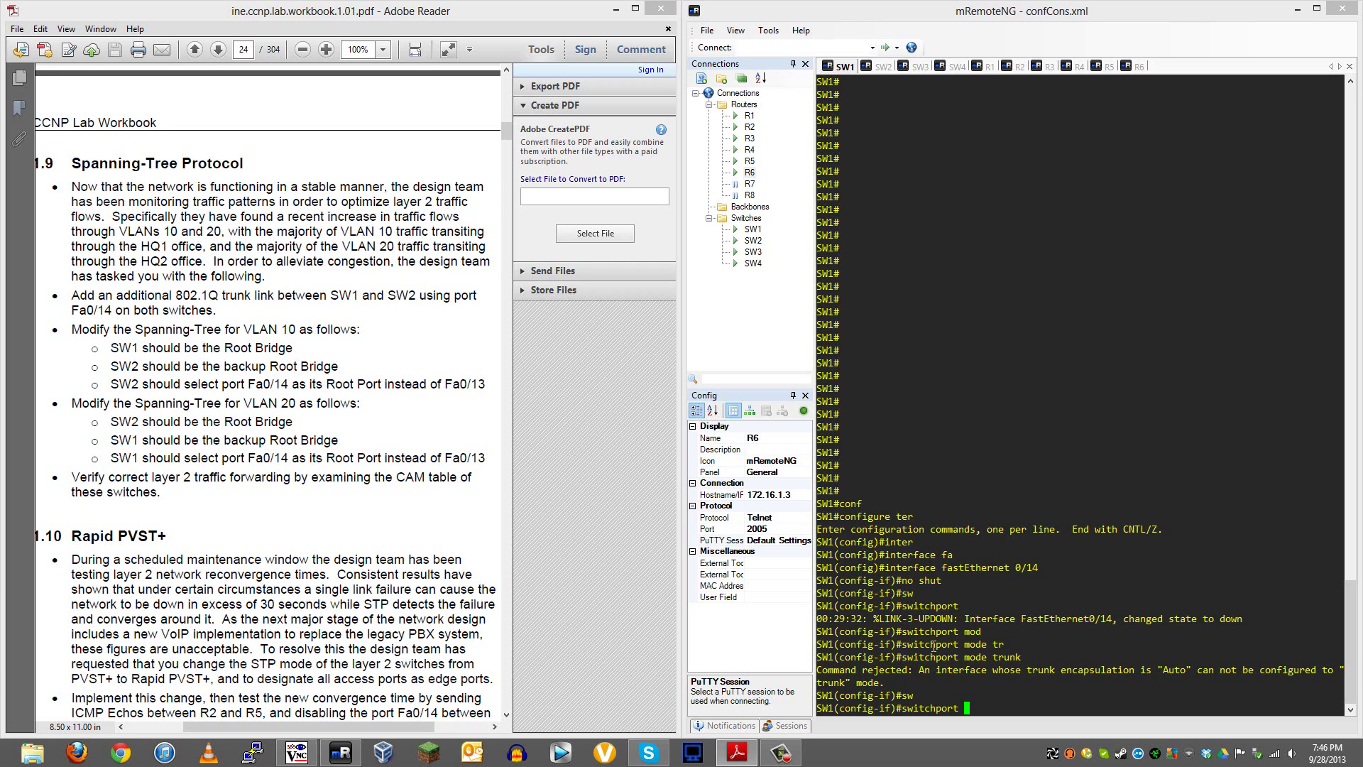
{"action": "type", "text": "mod"}
{"action": "key", "text": "Tab"}
{"action": "type", "text": "dy"}
{"action": "key", "text": "Tab"}
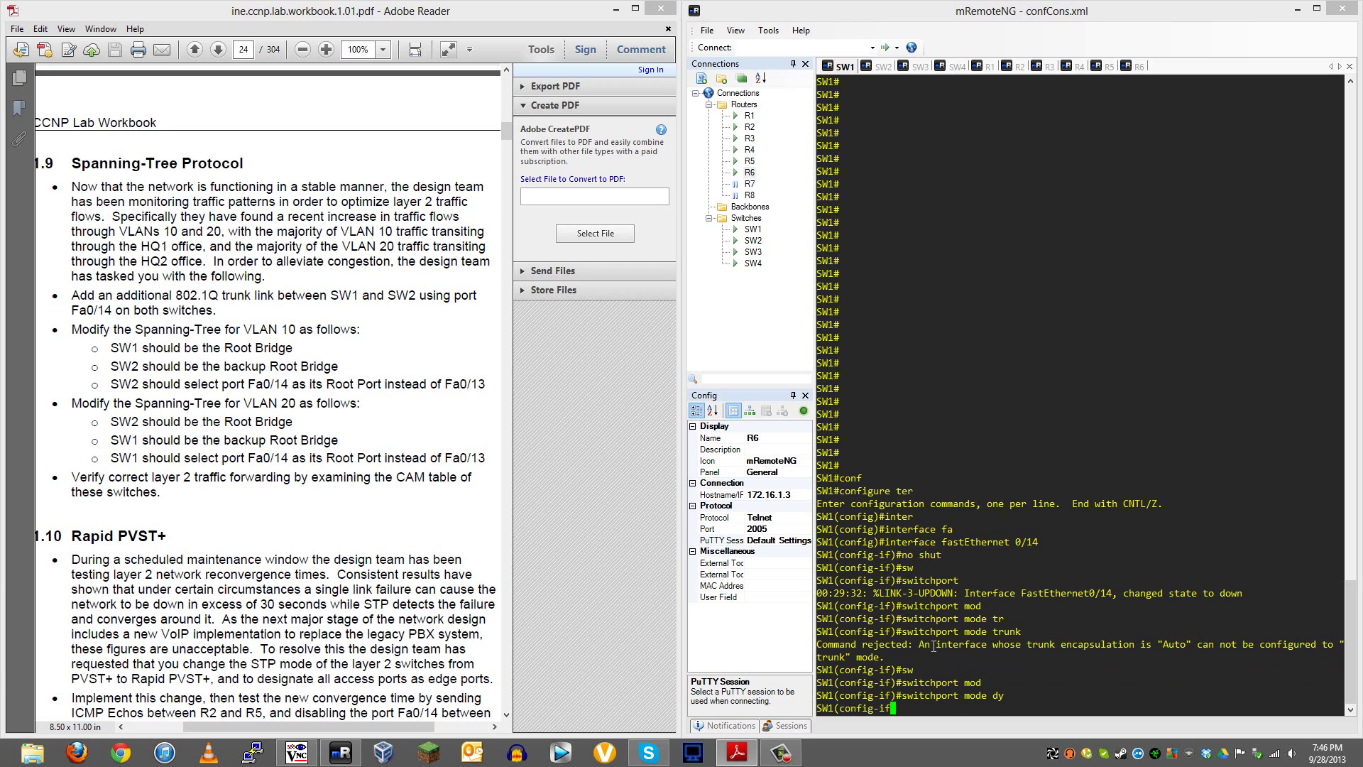
{"action": "type", "text": "de dynamic d"}
{"action": "key", "text": "Tab"}
{"action": "key", "text": "Return"}
Try switchport mode trunk again on fastEthernet 0/14 with the port in dynamic desirable mode
{"action": "type", "text": "sw"}
{"action": "key", "text": "Tab"}
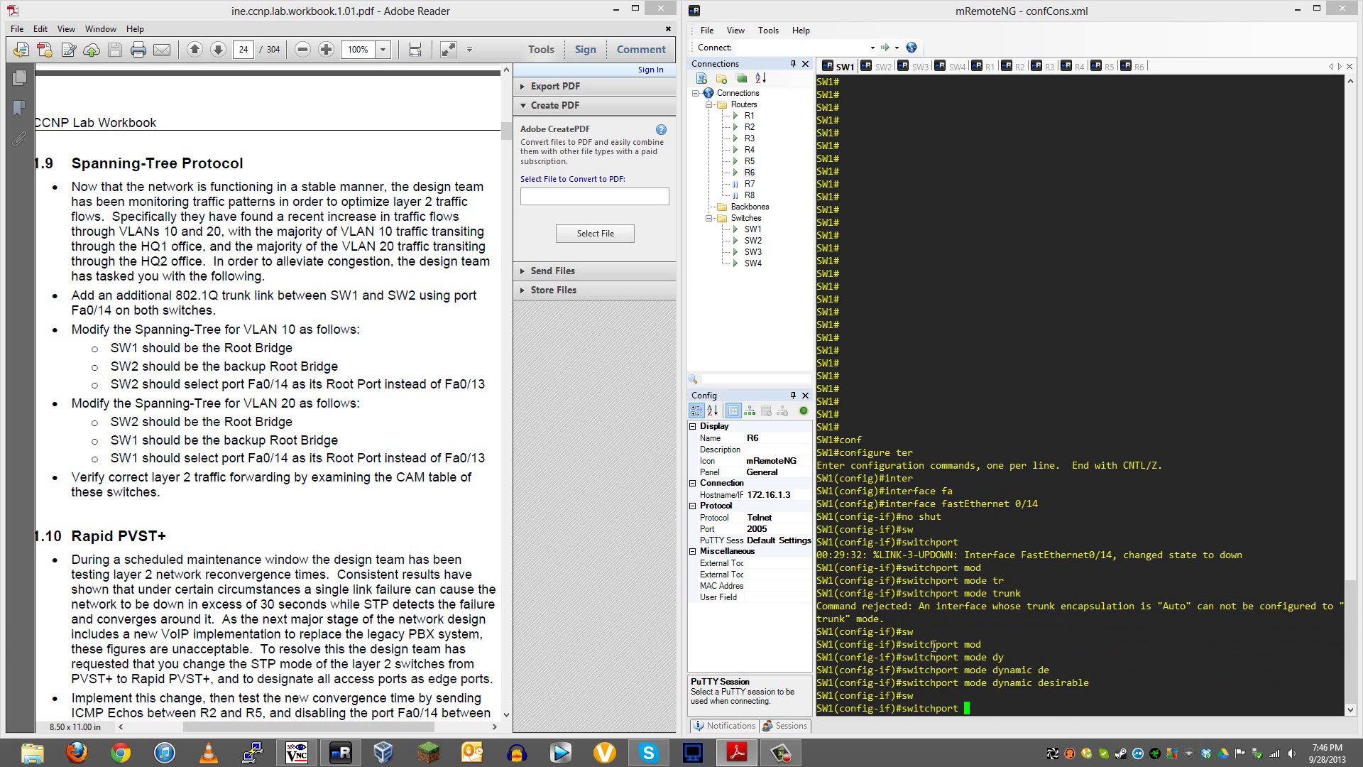
{"action": "type", "text": "mod"}
{"action": "key", "text": "Tab"}
{"action": "type", "text": "tr"}
{"action": "key", "text": "Tab"}
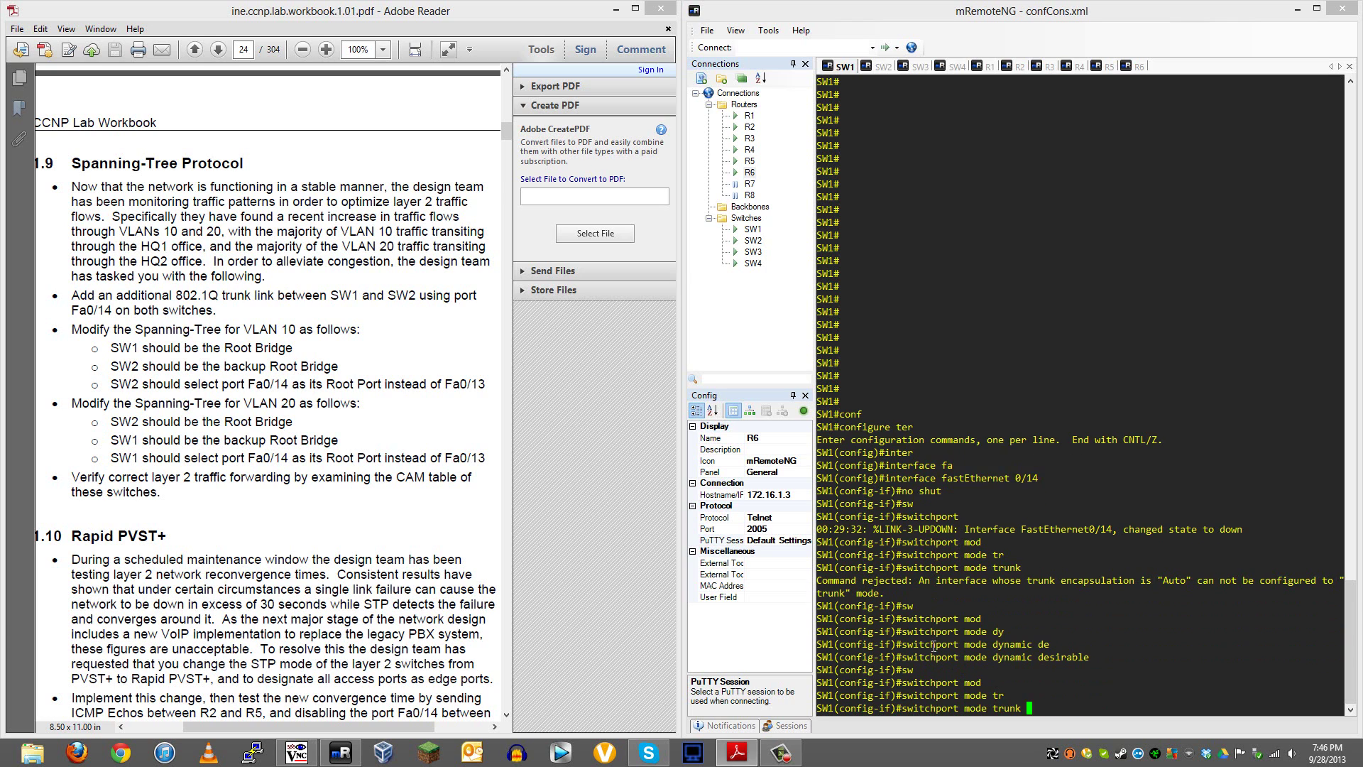
{"action": "key", "text": "Return"}
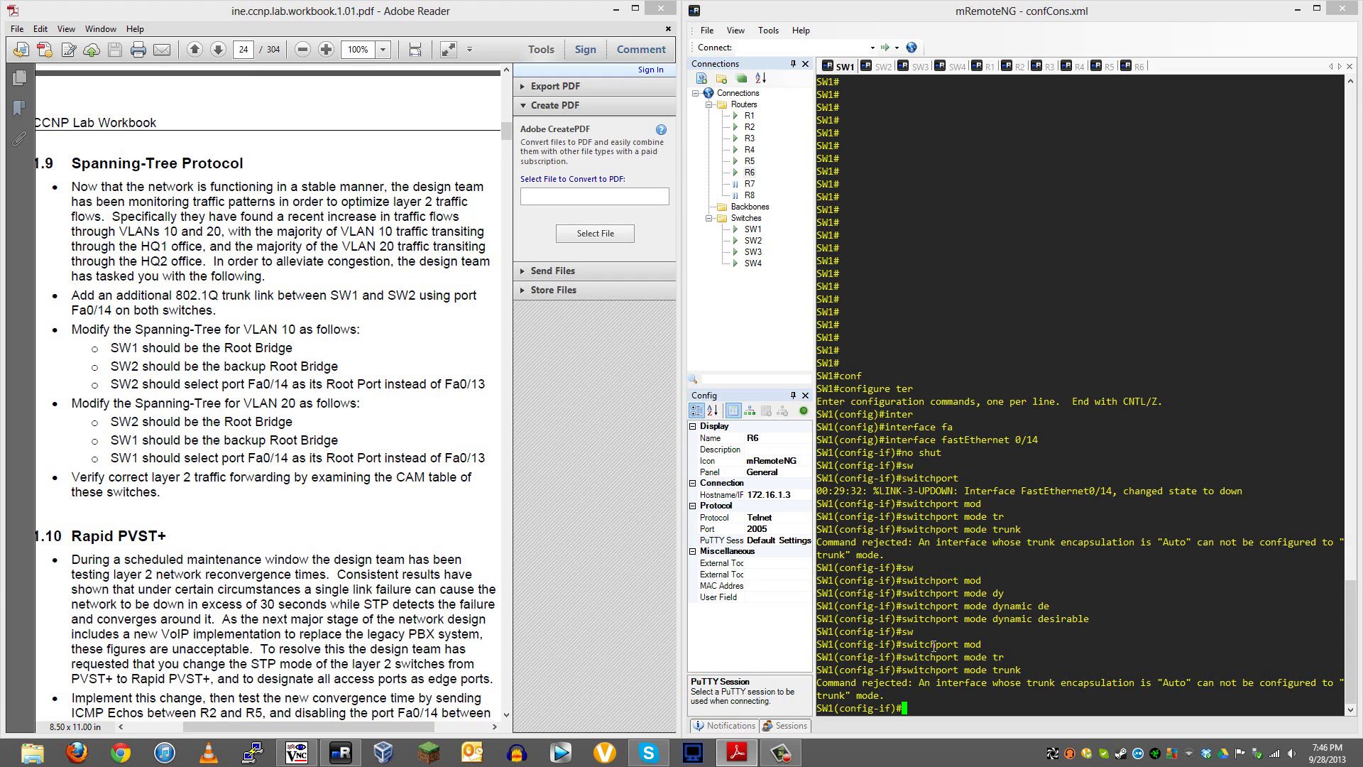
Leave configuration mode on SW1 and run show run filtered with begin interface fa
{"action": "type", "text": "exit"}
{"action": "key", "text": "Return"}
{"action": "key", "text": "Return"}
{"action": "key", "text": "Return"}
{"action": "key", "text": "Return"}
{"action": "key", "text": "ctrl+z"}
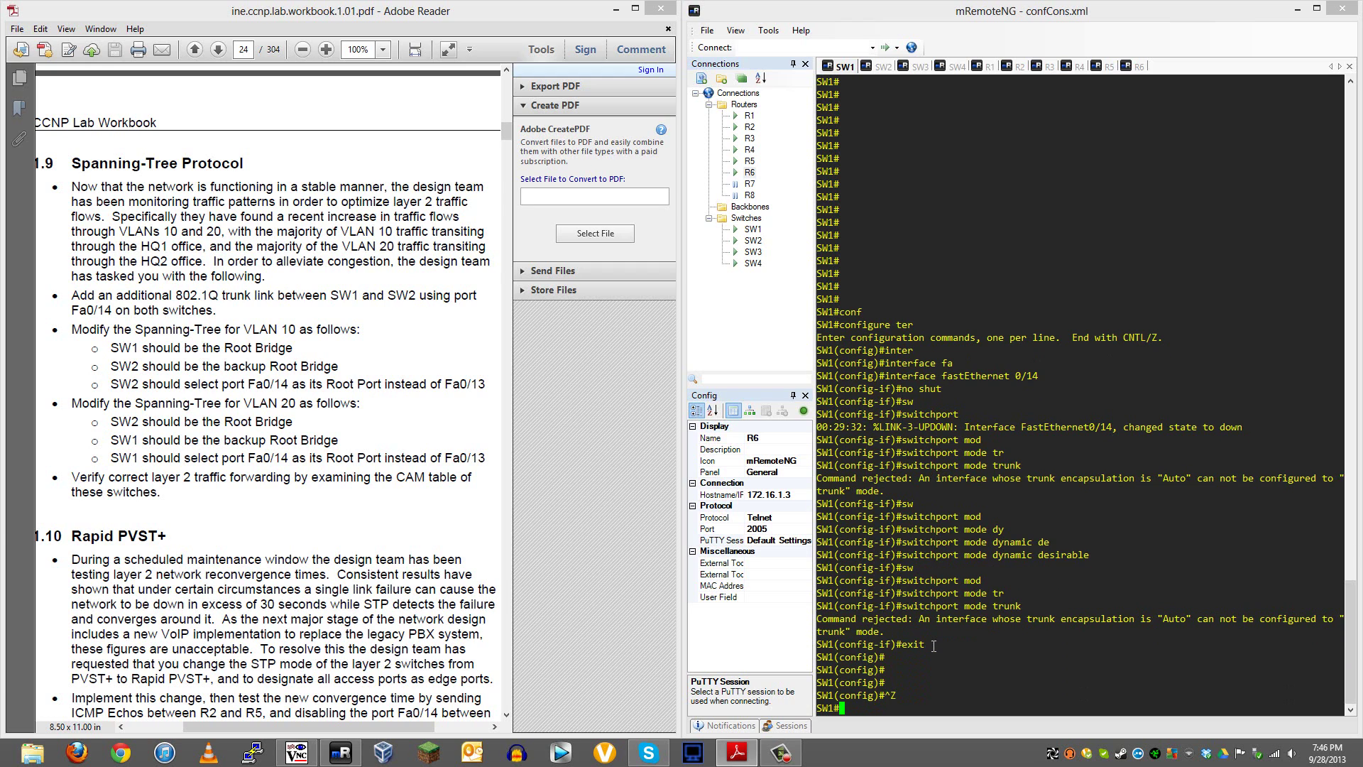
{"action": "key", "text": "Return"}
{"action": "key", "text": "Return"}
{"action": "key", "text": "Return"}
{"action": "type", "text": "show ru"}
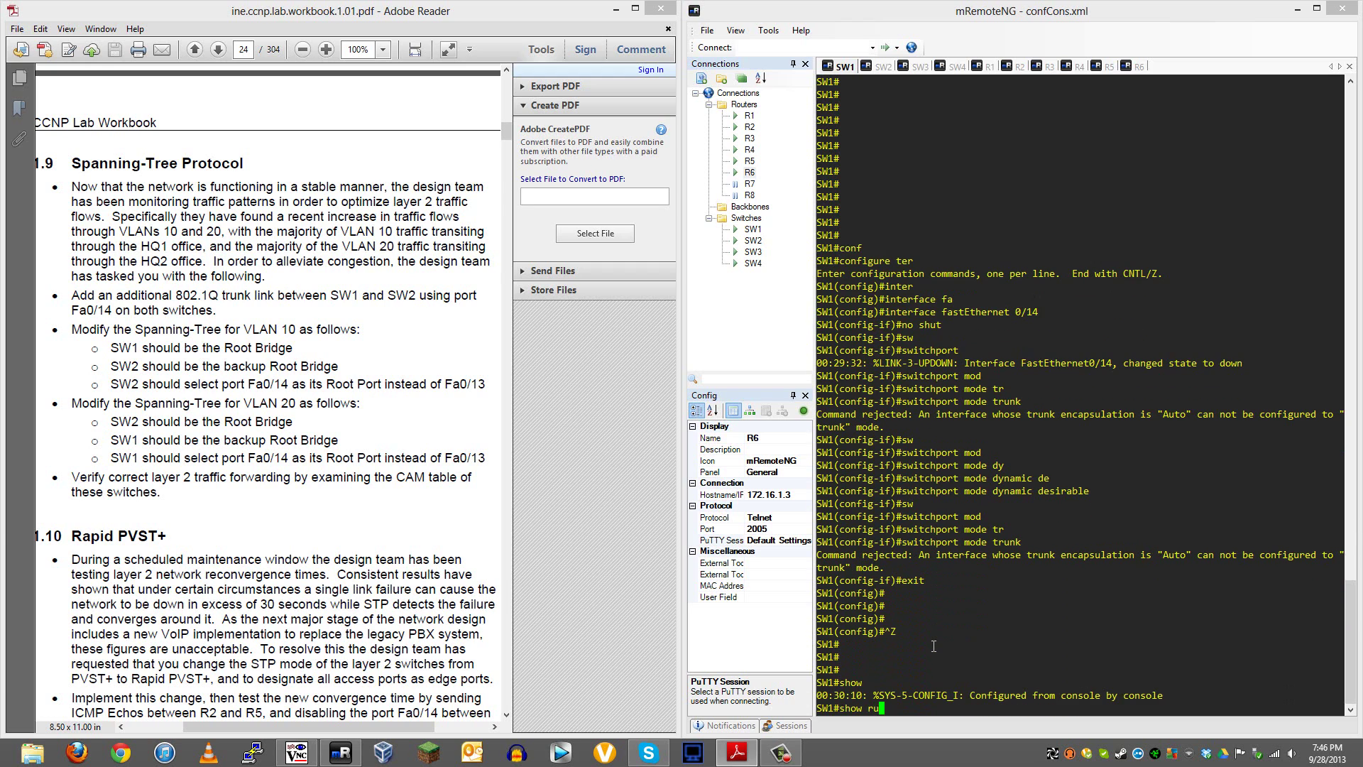
{"action": "type", "text": "n | begin interface fa"}
{"action": "key", "text": "Return"}
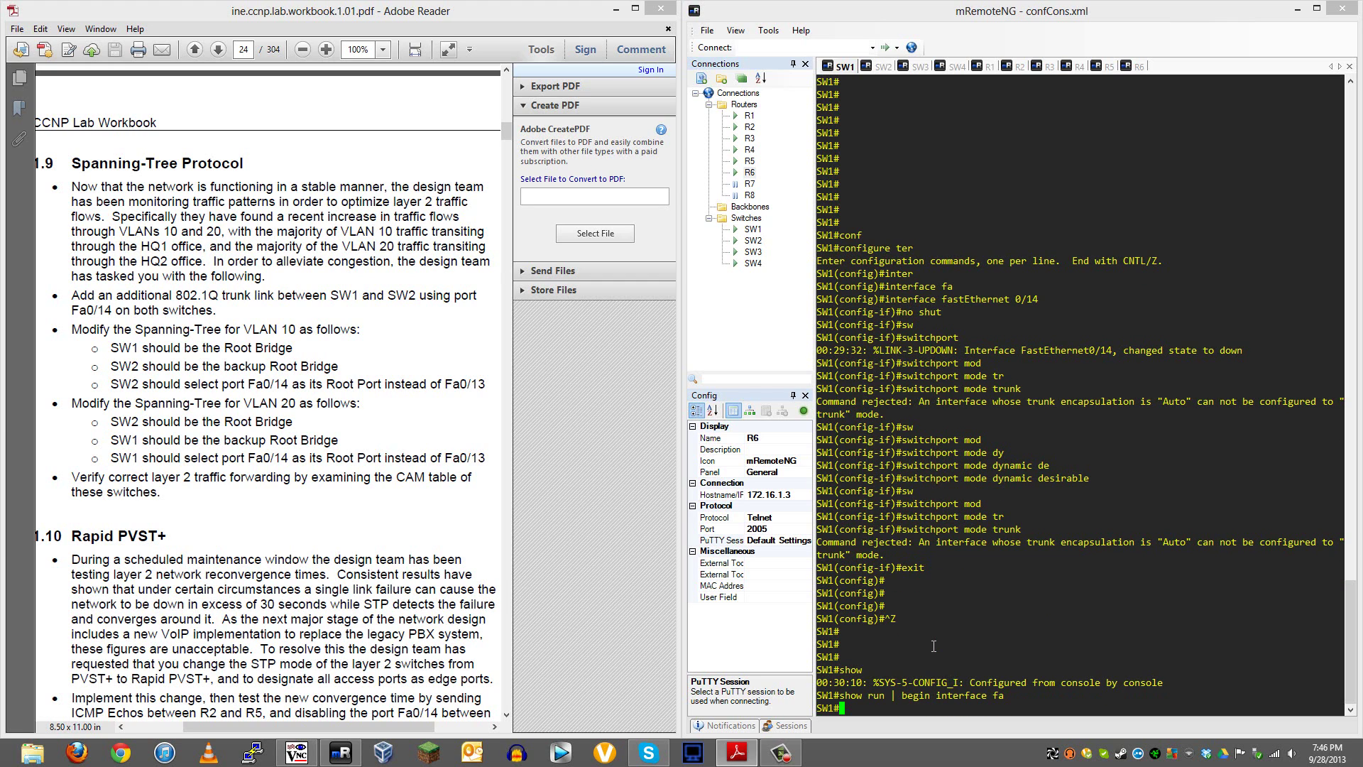
Display SW1's full running configuration, highlight the FastEthernet0/14 entry, and quit the listing
{"action": "type", "text": "show run"}
{"action": "key", "text": "Return"}
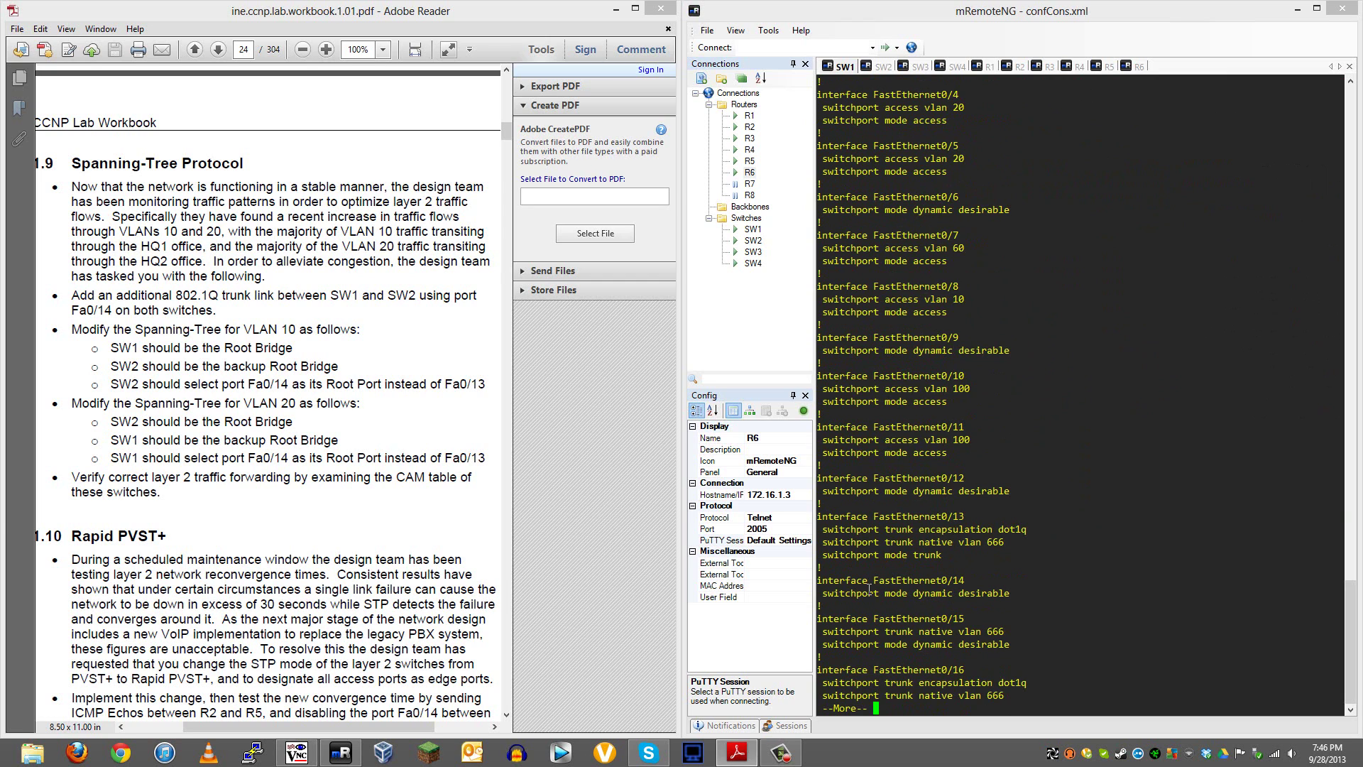
{"action": "left_click_drag", "start_coordinate": [992, 592], "coordinate": [824, 580]}
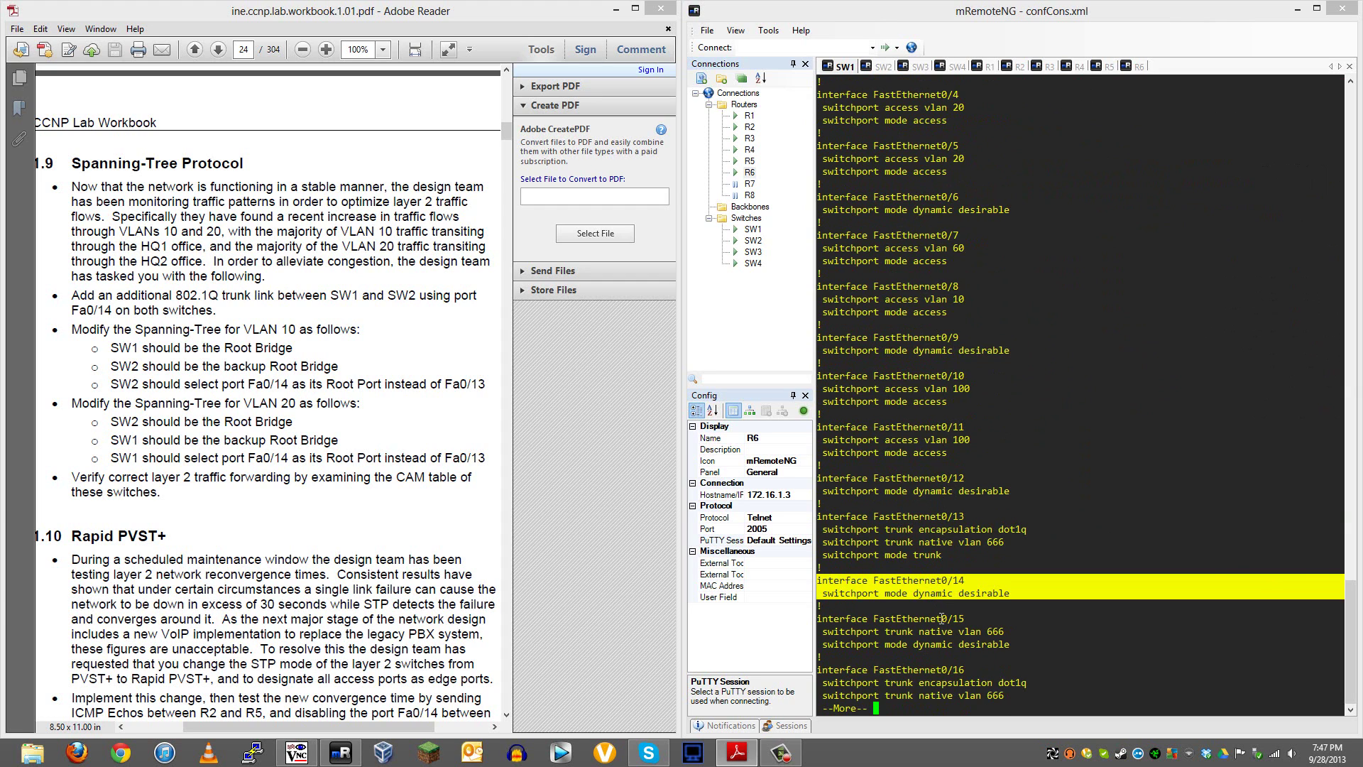
{"action": "type", "text": "q"}
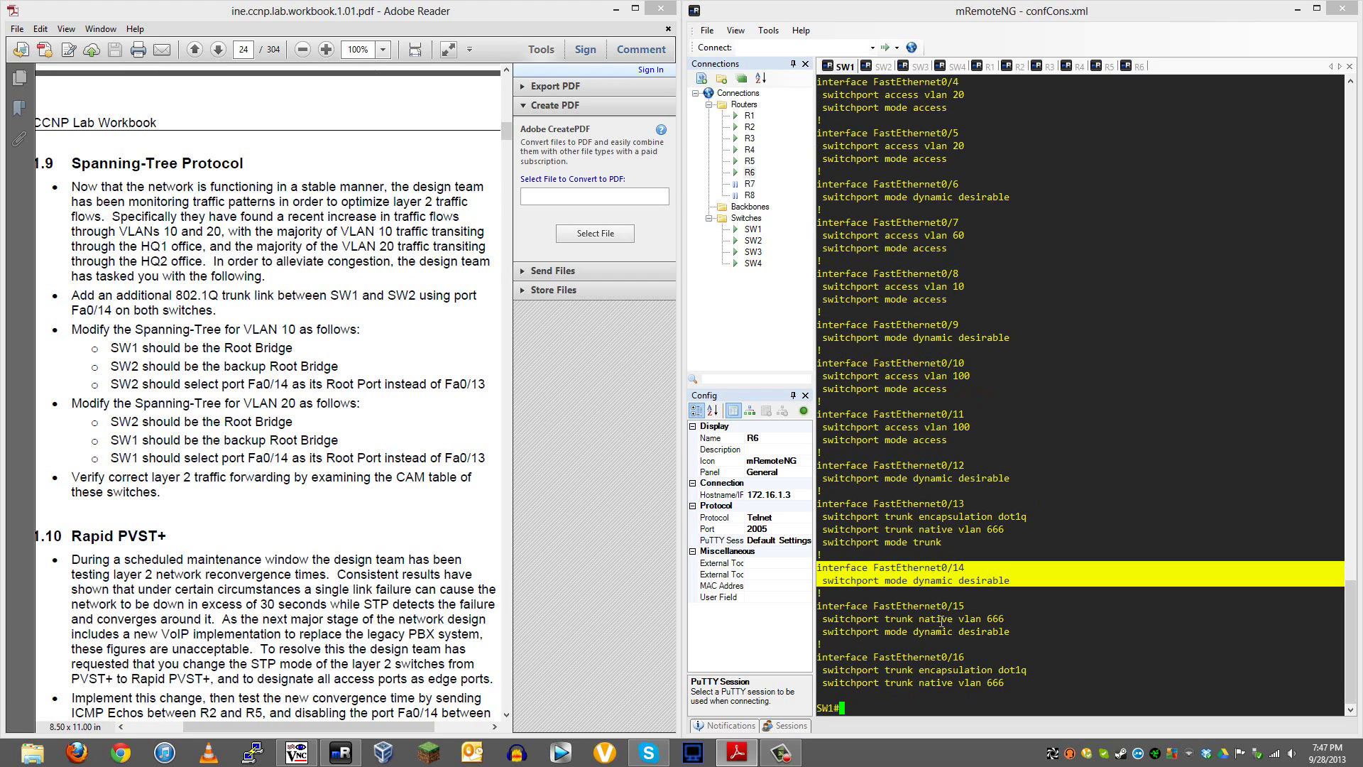
{"action": "type", "text": "show"}
{"action": "key", "text": "Tab"}
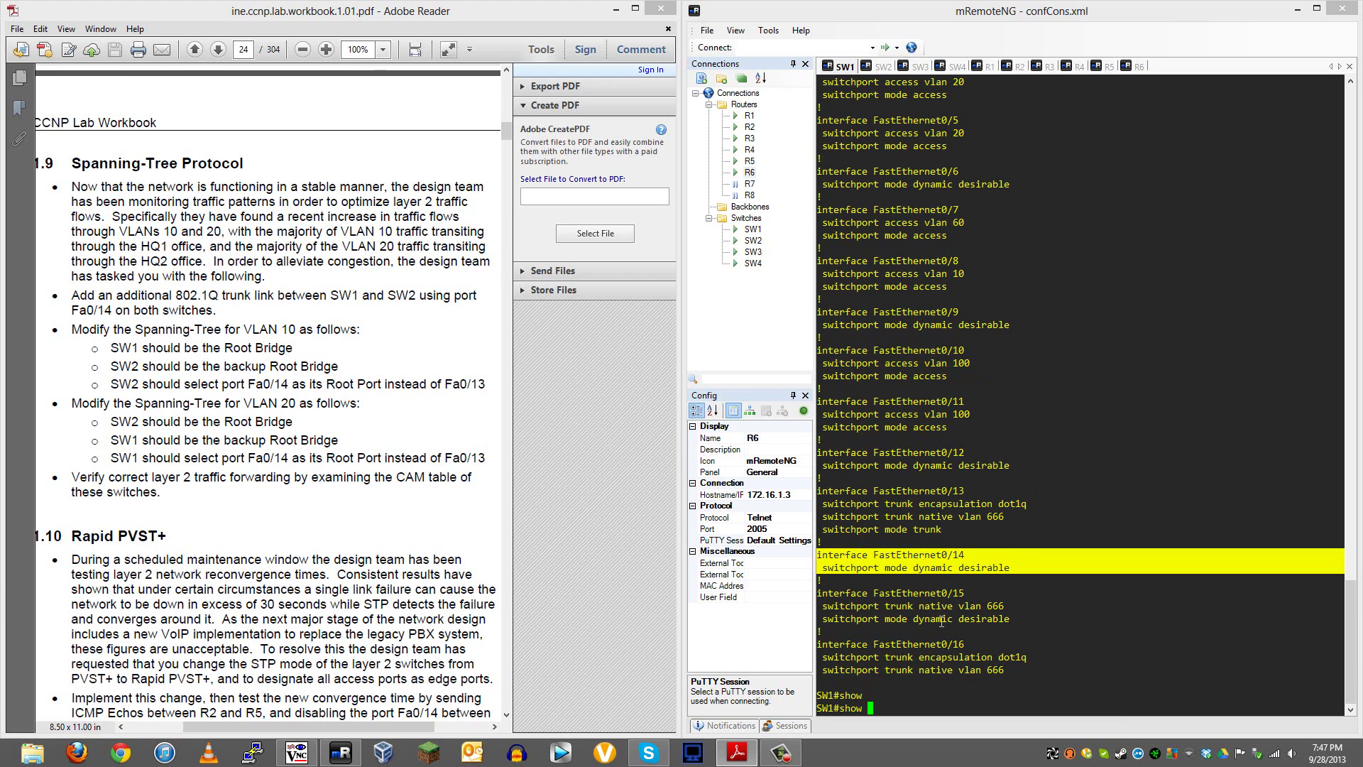
{"action": "type", "text": "inter"}
{"action": "key", "text": "BackSpace"}
{"action": "key", "text": "BackSpace"}
{"action": "key", "text": "BackSpace"}
{"action": "key", "text": "BackSpace"}
{"action": "key", "text": "BackSpace"}
{"action": "key", "text": "BackSpace"}
{"action": "key", "text": "BackSpace"}
{"action": "key", "text": "BackSpace"}
{"action": "key", "text": "BackSpace"}
{"action": "key", "text": "BackSpace"}
Enter global configuration mode on SW1 and open interface fa 0/14 for configuration
{"action": "type", "text": "conft"}
{"action": "key", "text": "Return"}
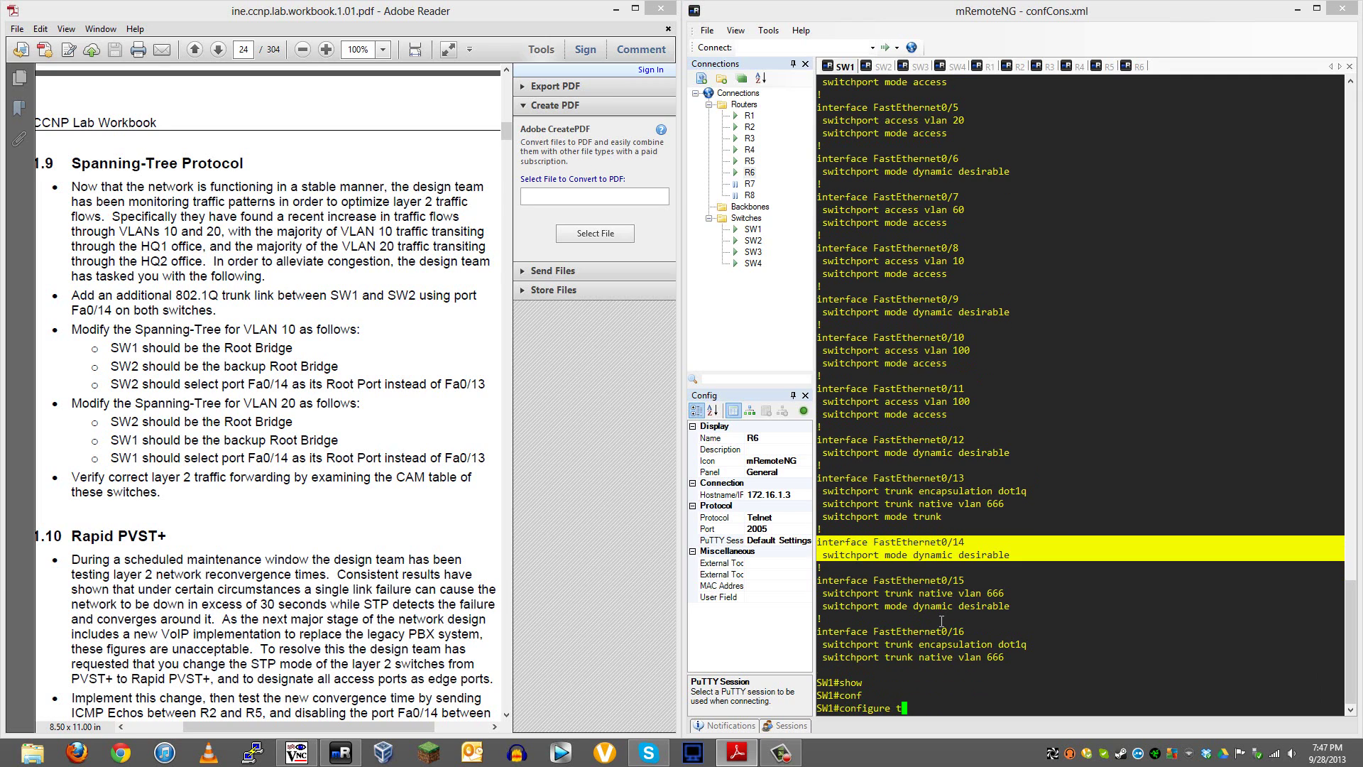
{"action": "type", "text": "interface fa 0/15"}
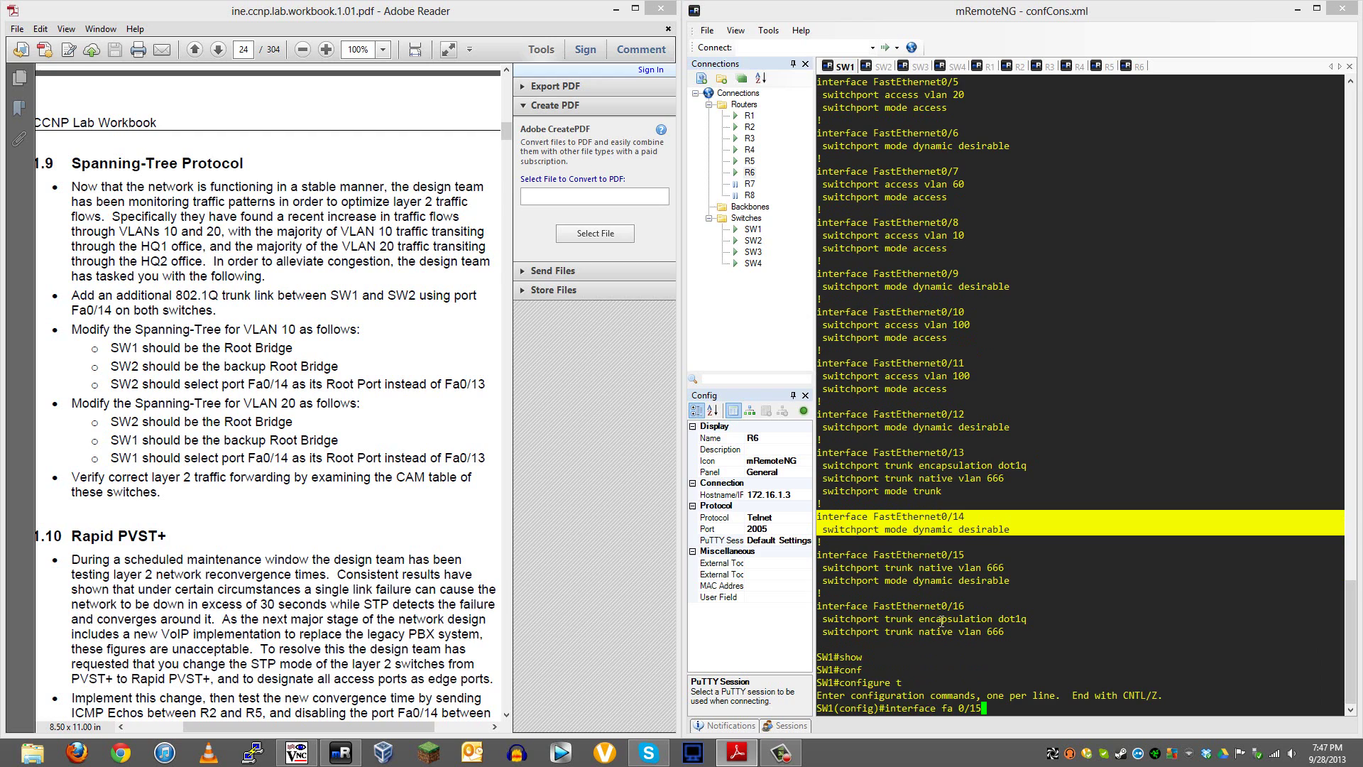
{"action": "key", "text": "BackSpace"}
{"action": "type", "text": "4"}
{"action": "key", "text": "Return"}
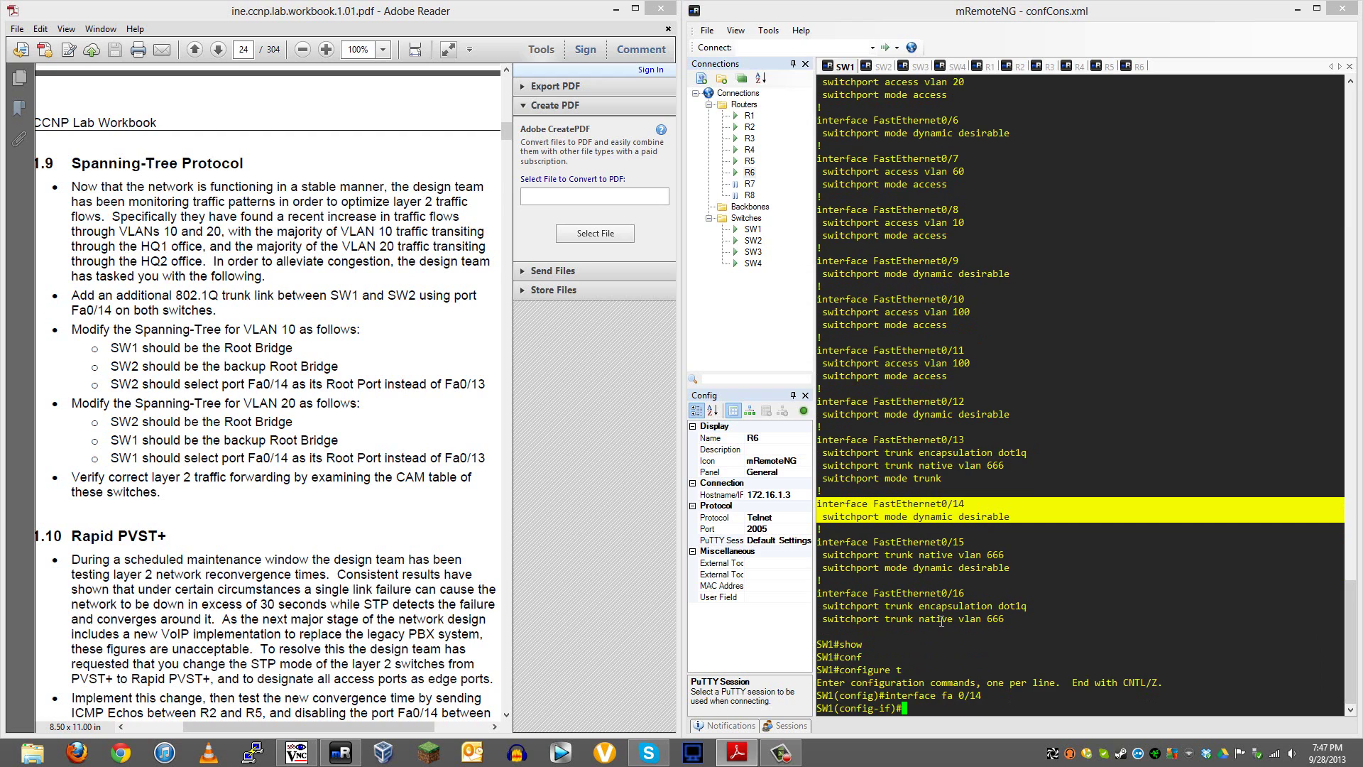
Shut down fa 0/14 and try to set it to switchport mode trunk while it is disabled
{"action": "type", "text": "shut"}
{"action": "key", "text": "Return"}
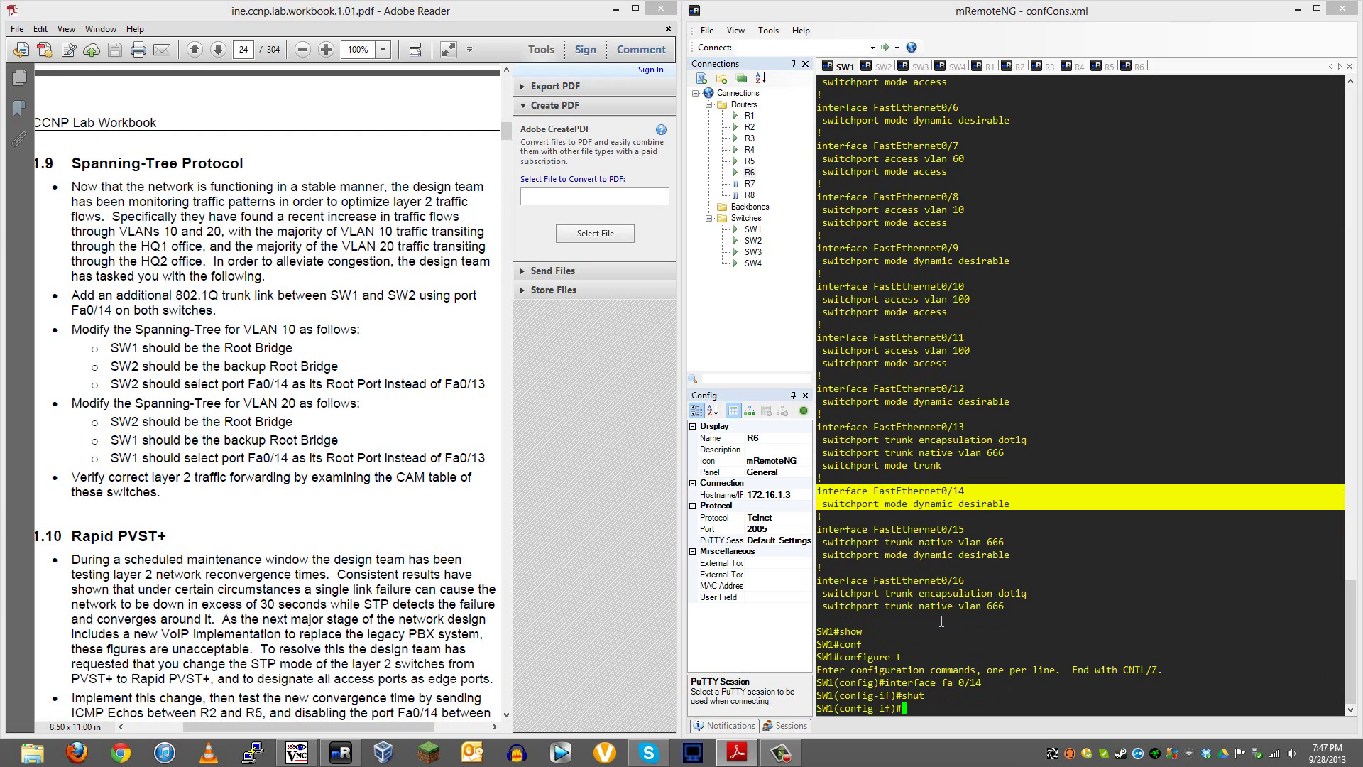
{"action": "type", "text": "sw"}
{"action": "key", "text": "Tab"}
{"action": "type", "text": "mod"}
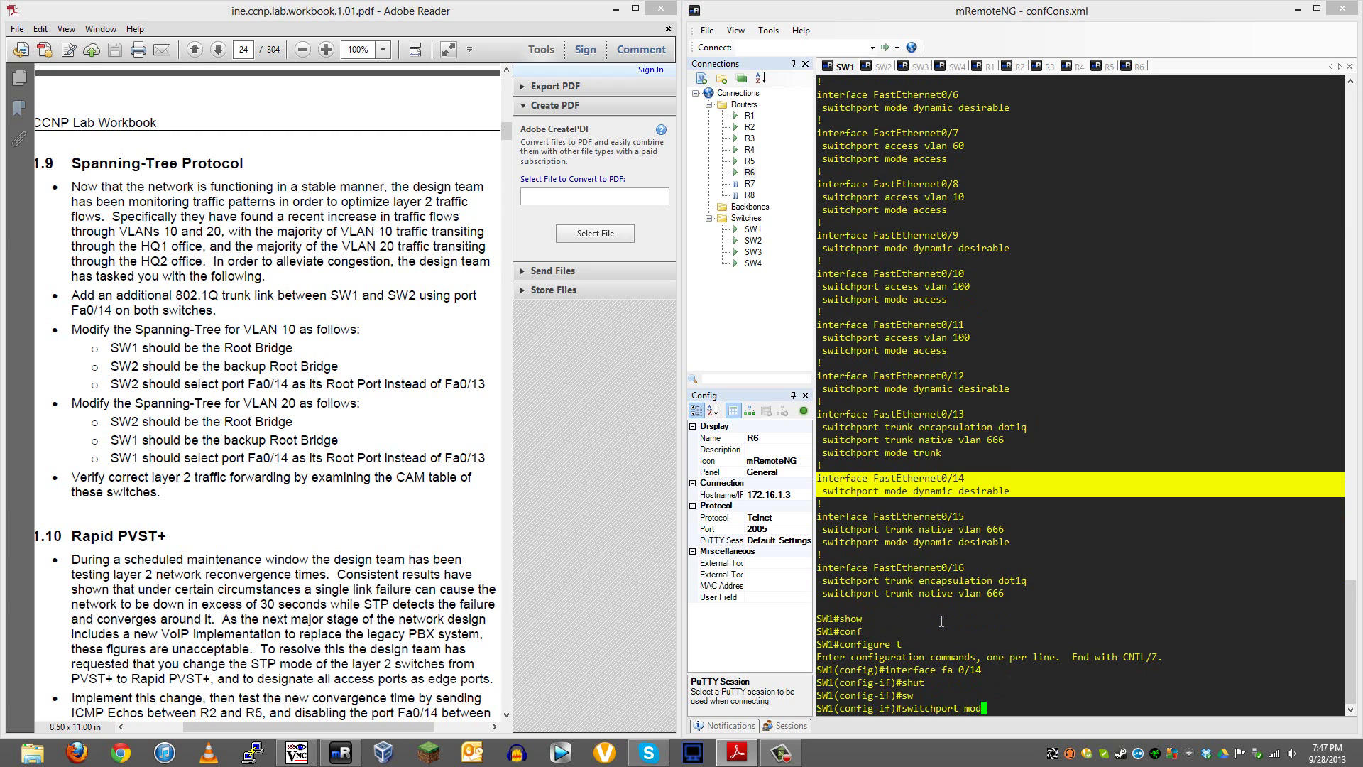
{"action": "key", "text": "Tab"}
{"action": "type", "text": "tr"}
{"action": "key", "text": "Tab"}
{"action": "key", "text": "Return"}
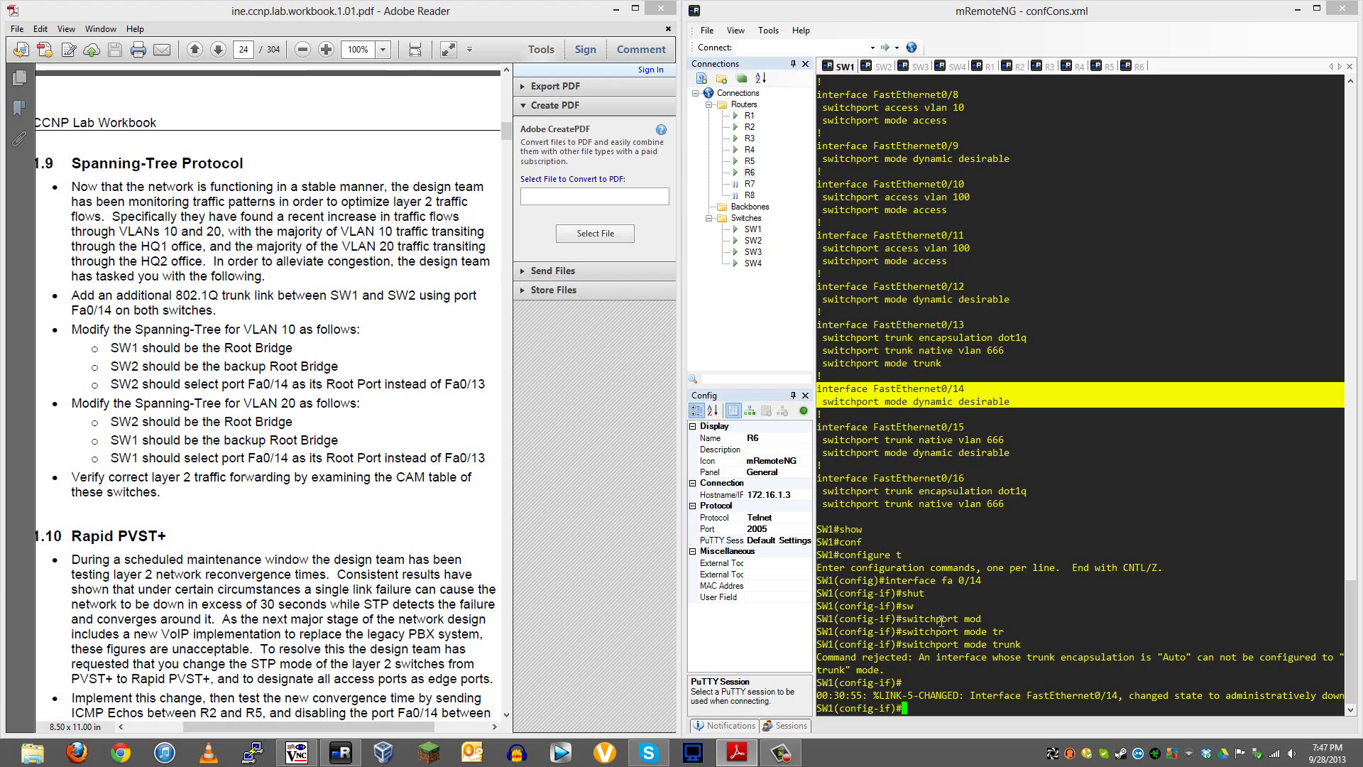
Issue shut once more on SW1's fa 0/14 and bring the port back up with no shut
{"action": "type", "text": "e"}
{"action": "key", "text": "BackSpace"}
{"action": "type", "text": "shut"}
{"action": "key", "text": "Return"}
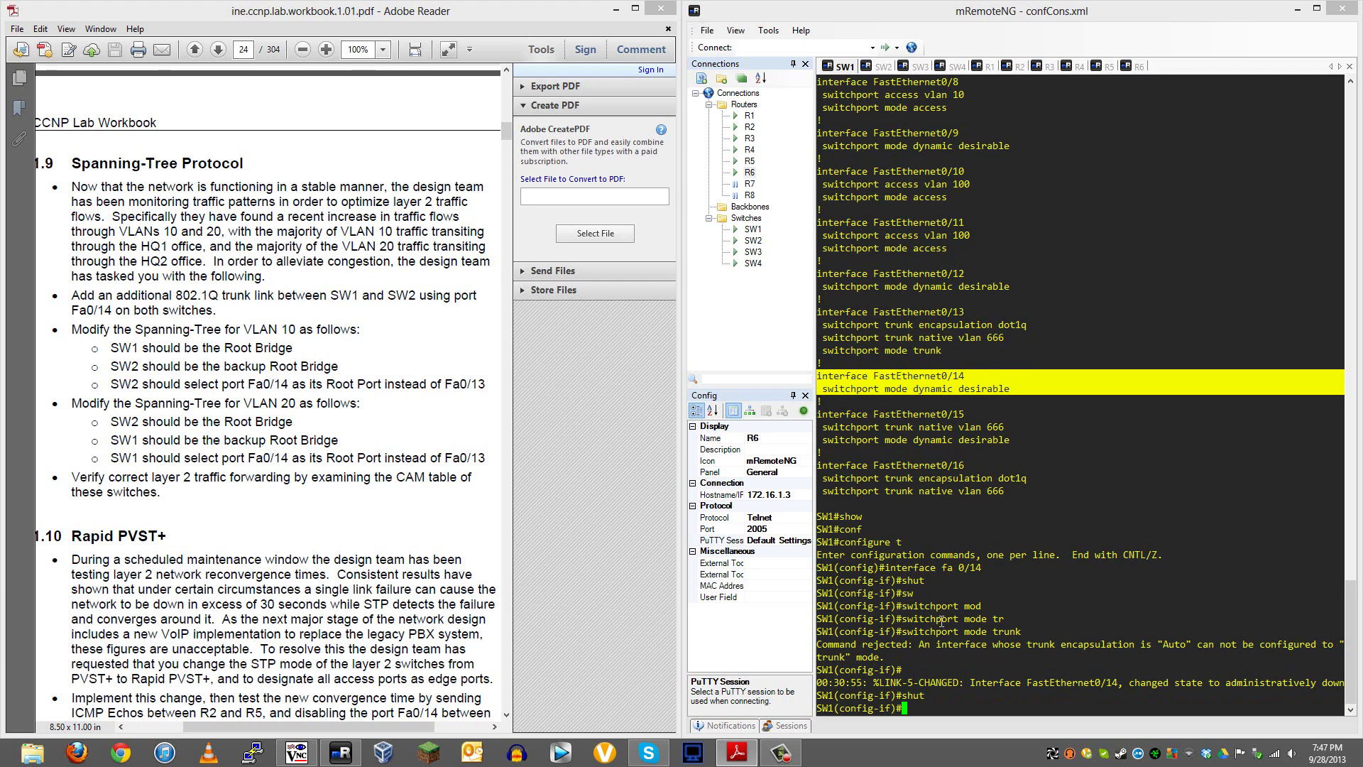
{"action": "type", "text": "no shut"}
{"action": "key", "text": "Return"}
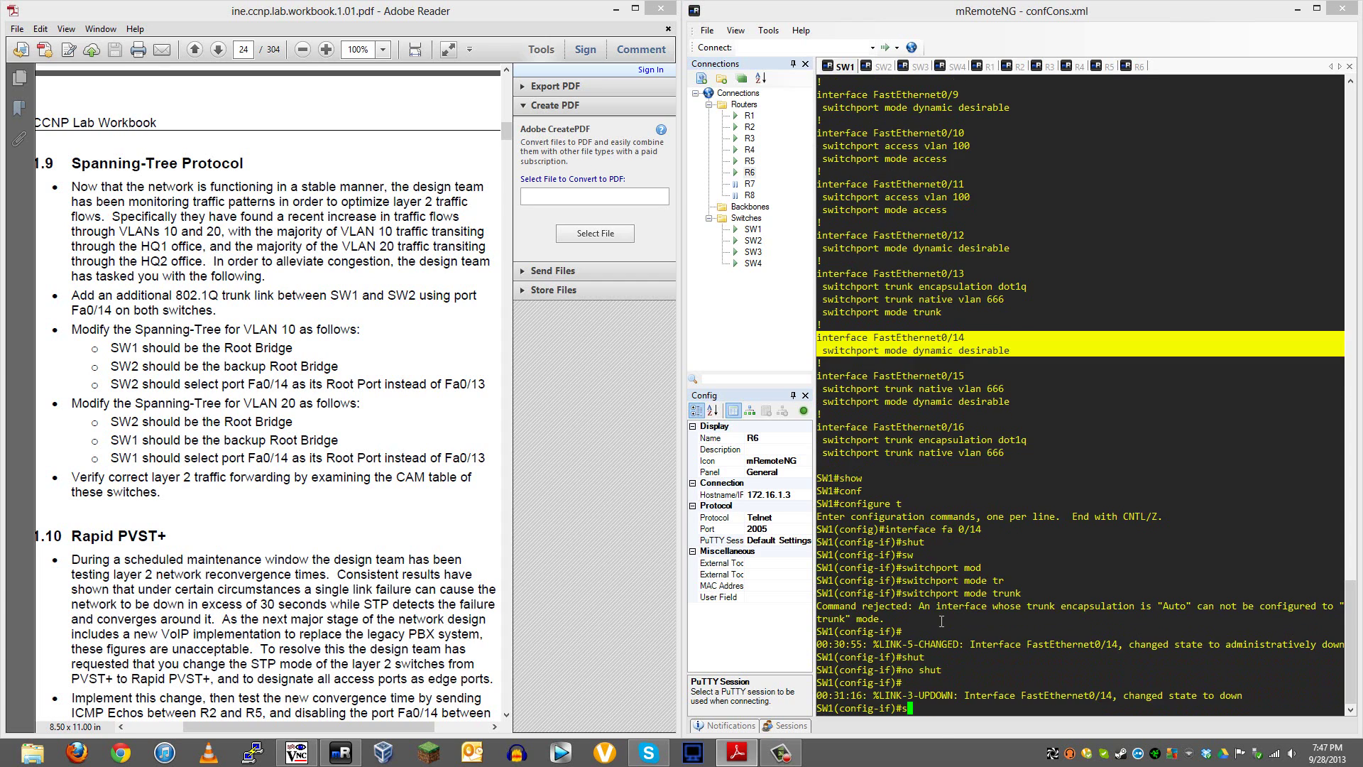
List the trunk encapsulation options for SW1's fa 0/14 and set switchport trunk encapsulation dot1q
{"action": "type", "text": "ss"}
{"action": "key", "text": "BackSpace"}
{"action": "type", "text": "w"}
{"action": "key", "text": "Tab"}
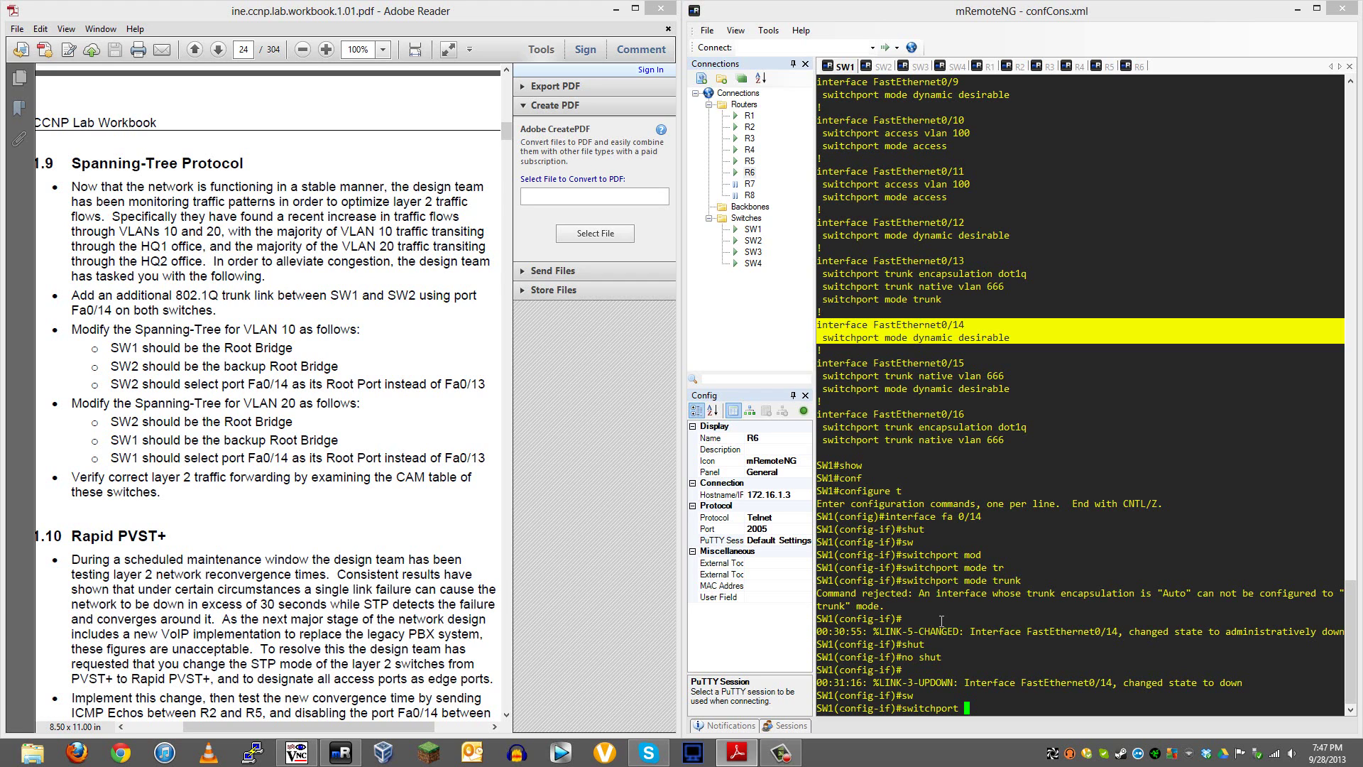
{"action": "type", "text": "tr"}
{"action": "key", "text": "Tab"}
{"action": "type", "text": "en"}
{"action": "key", "text": "Tab"}
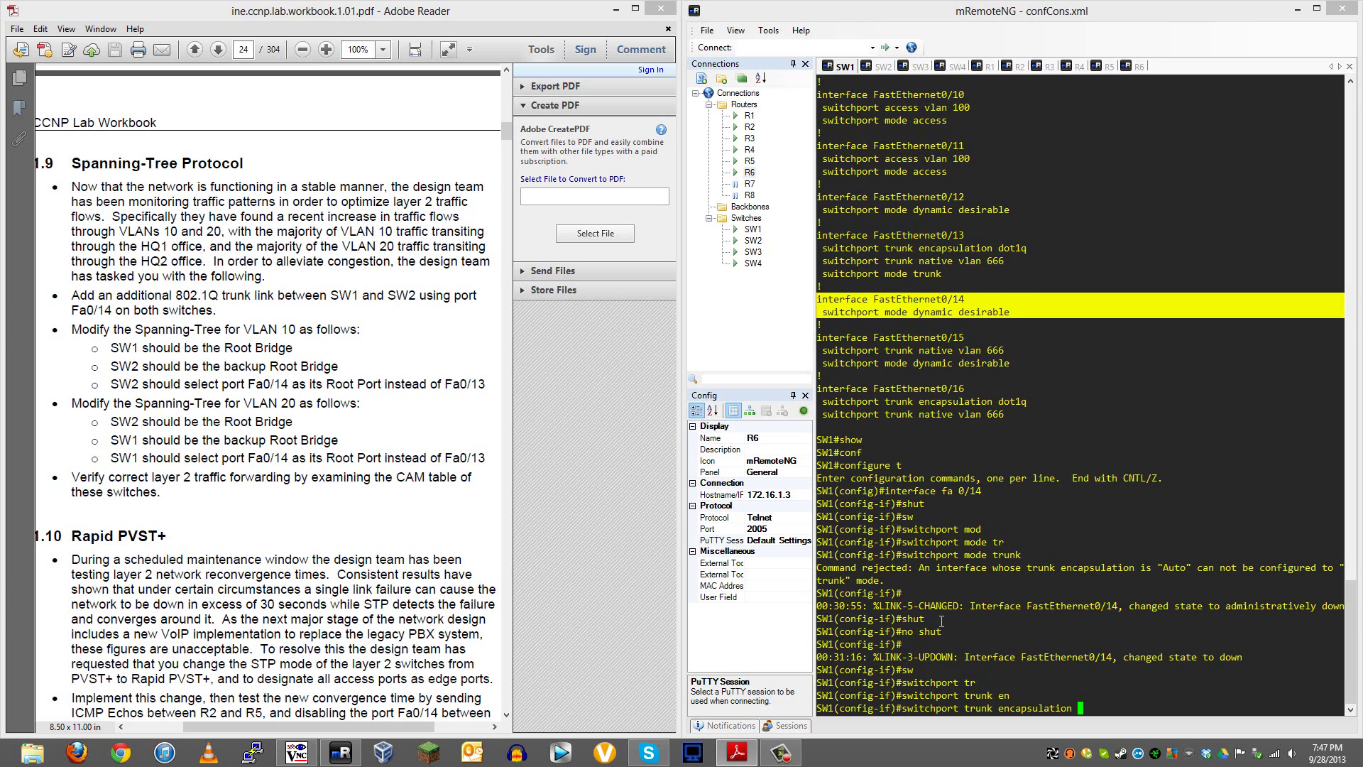
{"action": "type", "text": "?"}
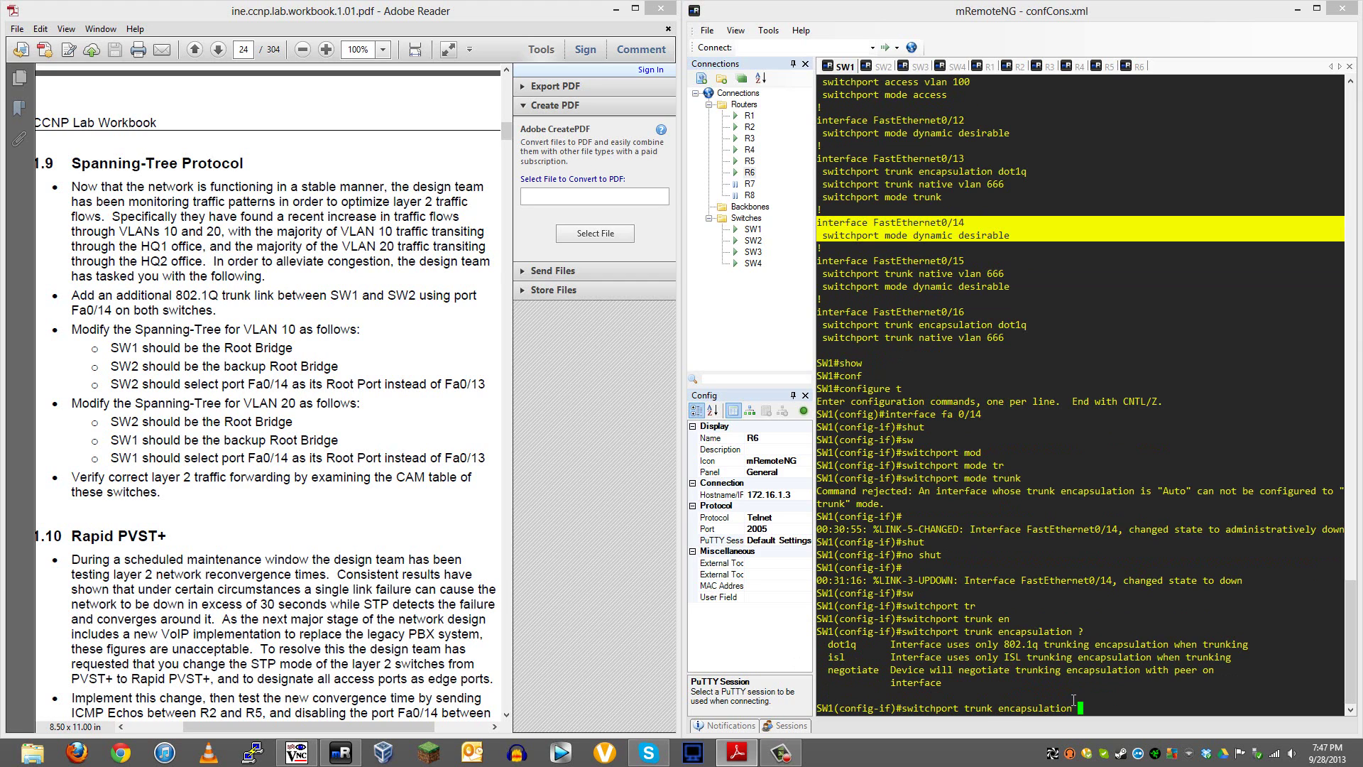
{"action": "type", "text": "do"}
{"action": "key", "text": "Tab"}
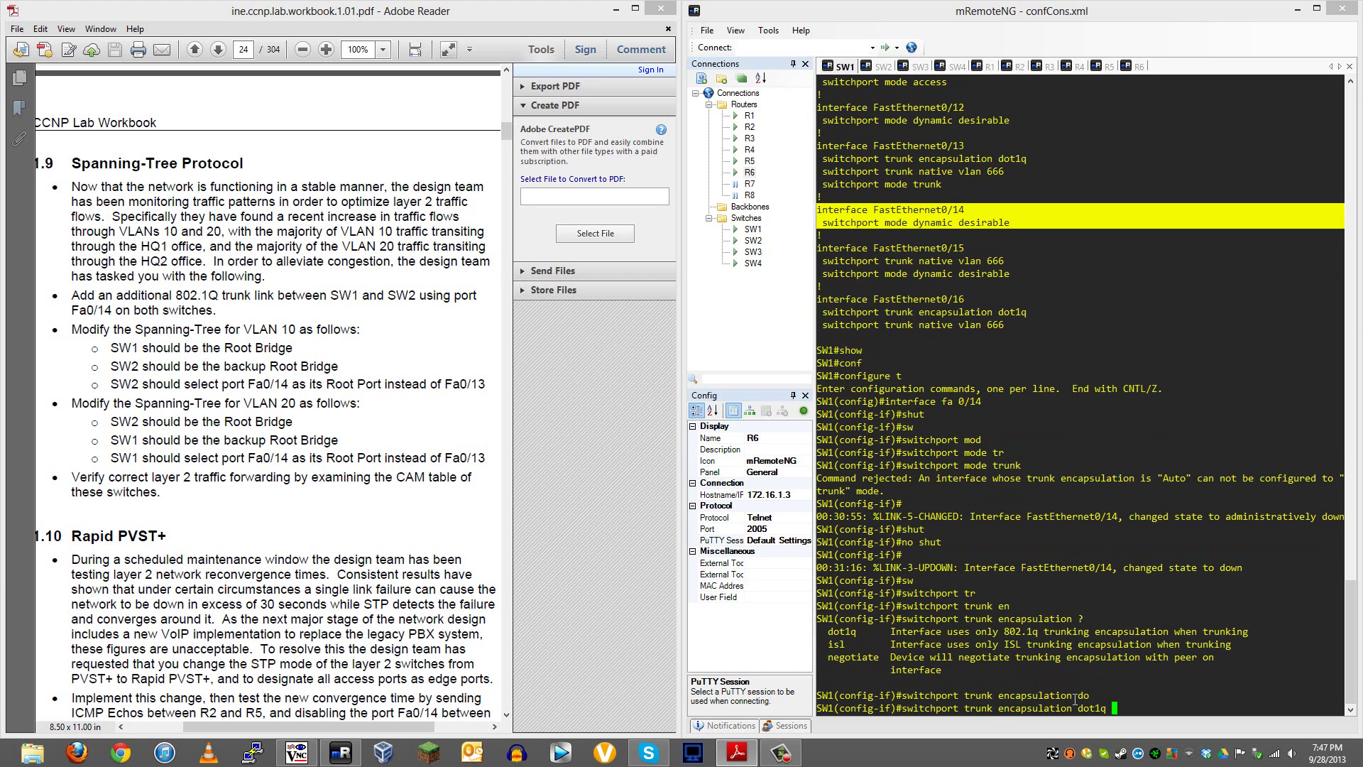
{"action": "key", "text": "Return"}
Set SW1's fa 0/14 to switchport mode trunk over the dot1q encapsulation
{"action": "type", "text": "sw"}
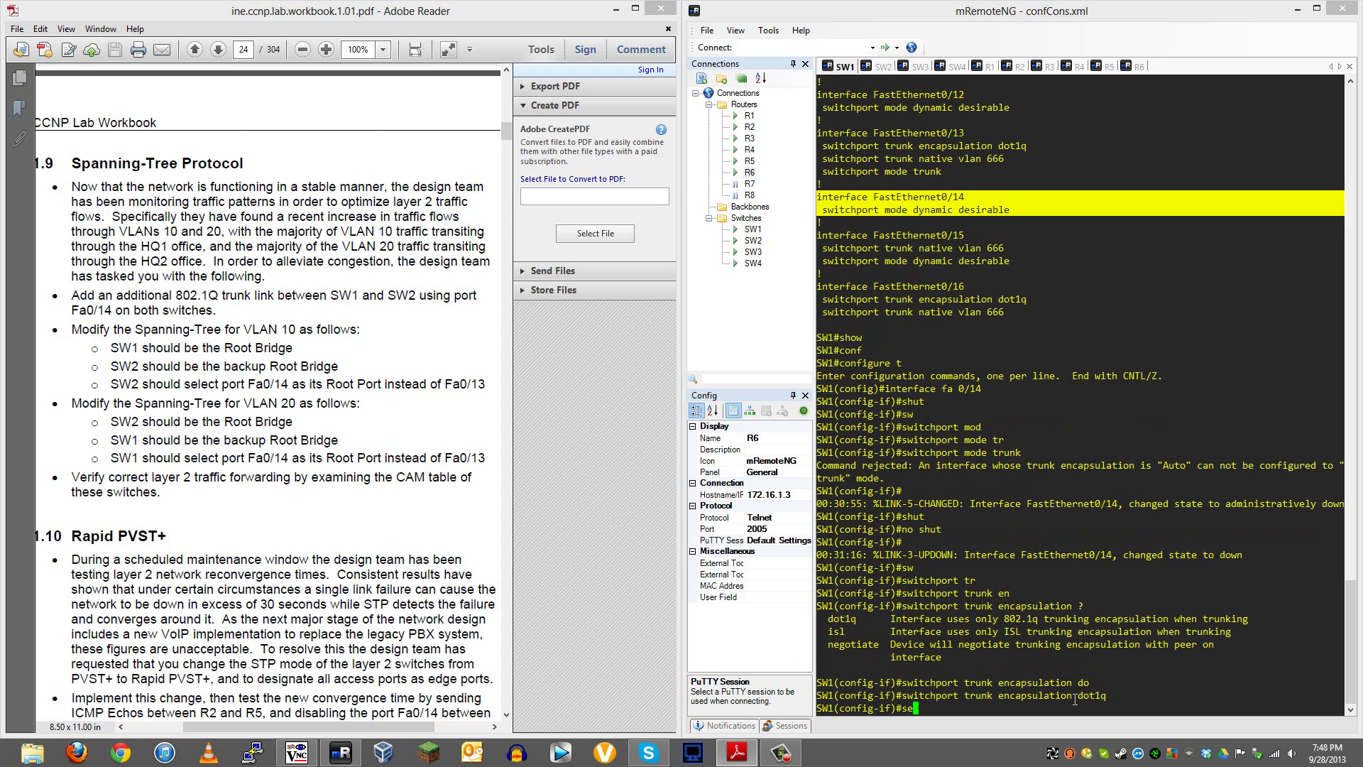
{"action": "key", "text": "Tab"}
{"action": "type", "text": "mod"}
{"action": "key", "text": "Tab"}
{"action": "type", "text": "tr"}
{"action": "key", "text": "Tab"}
{"action": "key", "text": "Return"}
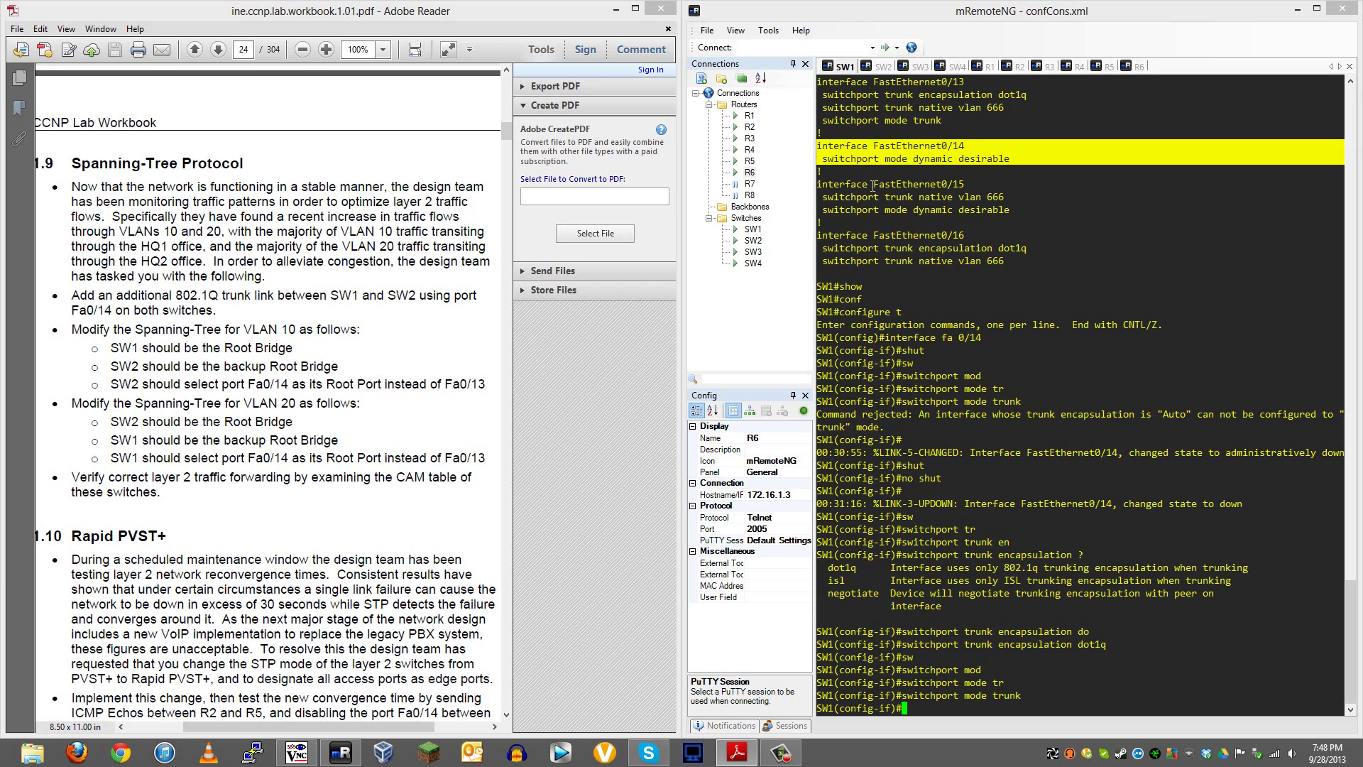
Switch to the SW2 session and wake its console to reach the command prompt
{"action": "left_click", "coordinate": [882, 68]}
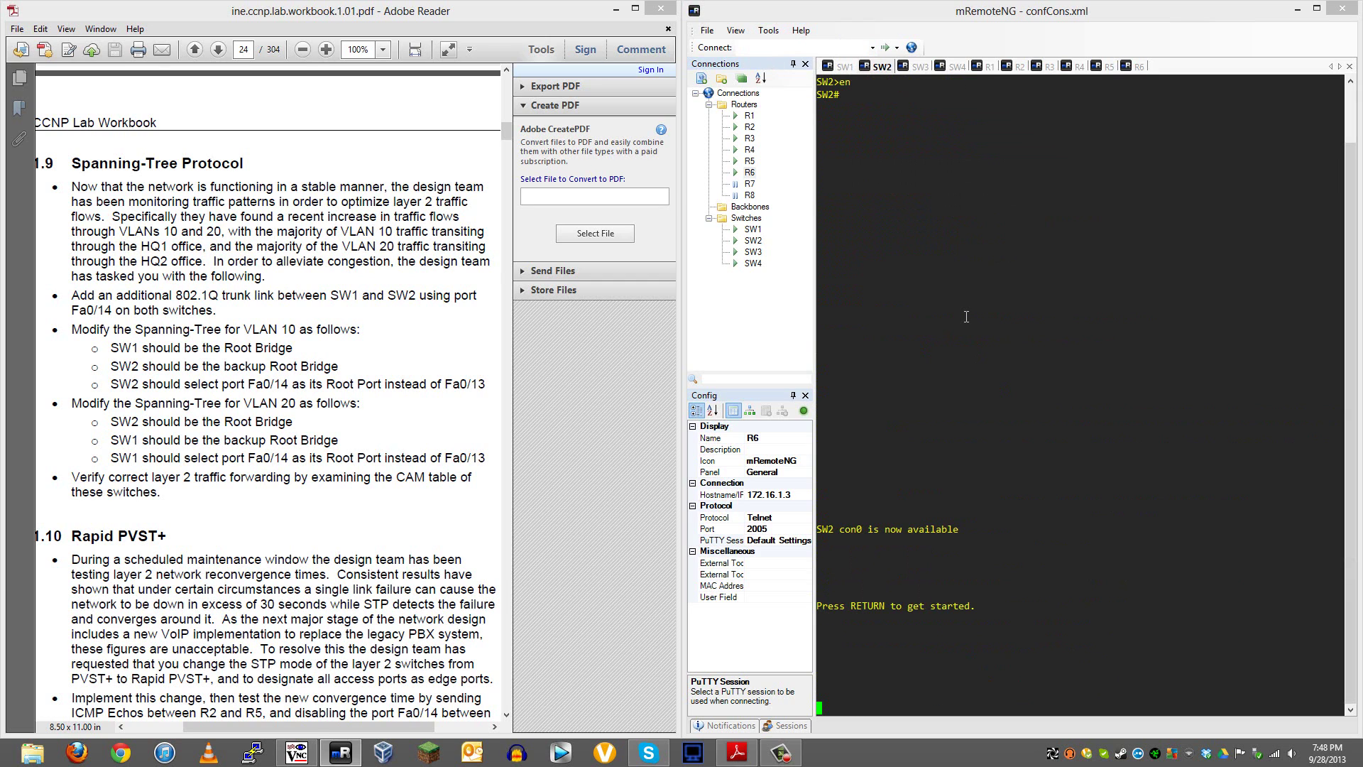
{"action": "key", "text": "Return"}
{"action": "key", "text": "Return"}
{"action": "key", "text": "Return"}
{"action": "key", "text": "Return"}
{"action": "key", "text": "Return"}
{"action": "key", "text": "Return"}
{"action": "key", "text": "Return"}
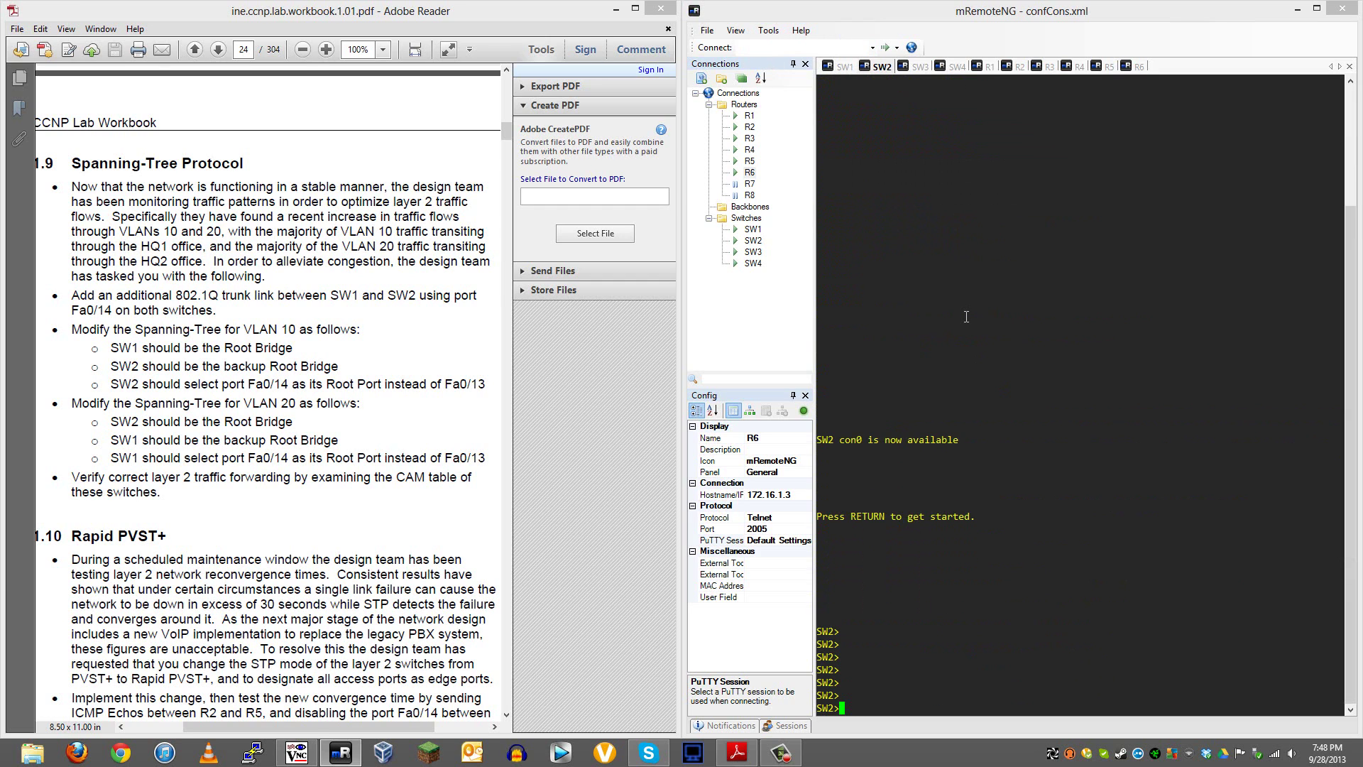
Enter privileged EXEC mode and global configuration mode on SW2
{"action": "type", "text": "en"}
{"action": "key", "text": "Return"}
{"action": "type", "text": "conf"}
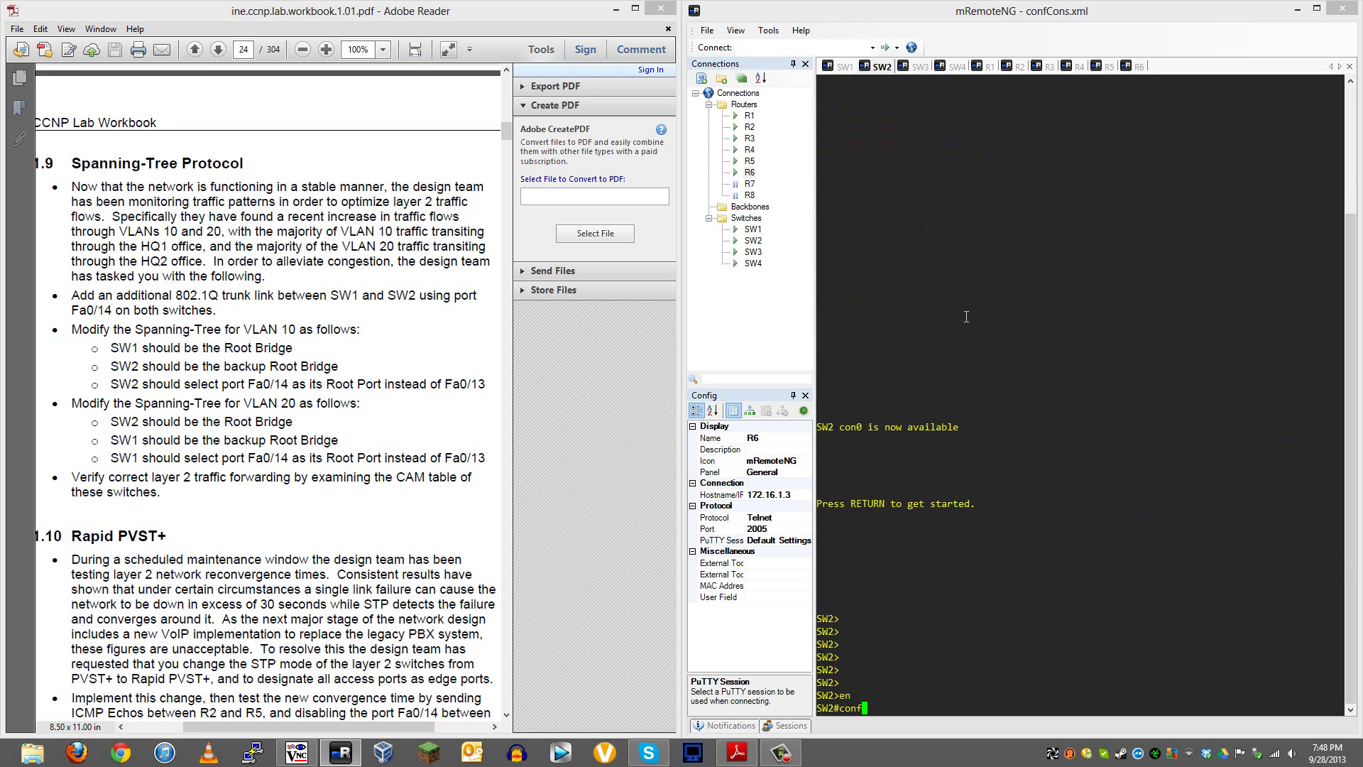
{"action": "key", "text": "Tab"}
{"action": "type", "text": "ter"}
{"action": "key", "text": "Return"}
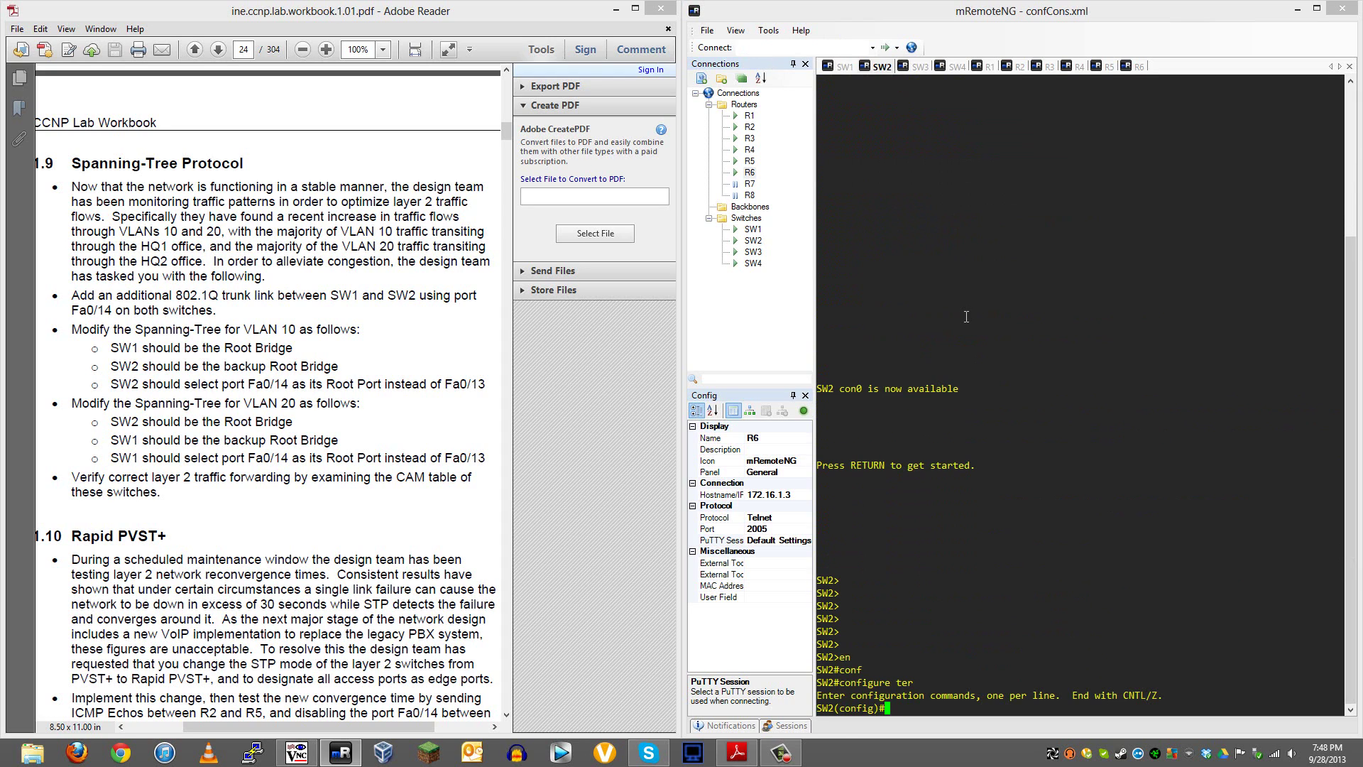
Try to display the vty section of SW2's running configuration using do show run | s vty
{"action": "left_click", "coordinate": [914, 69]}
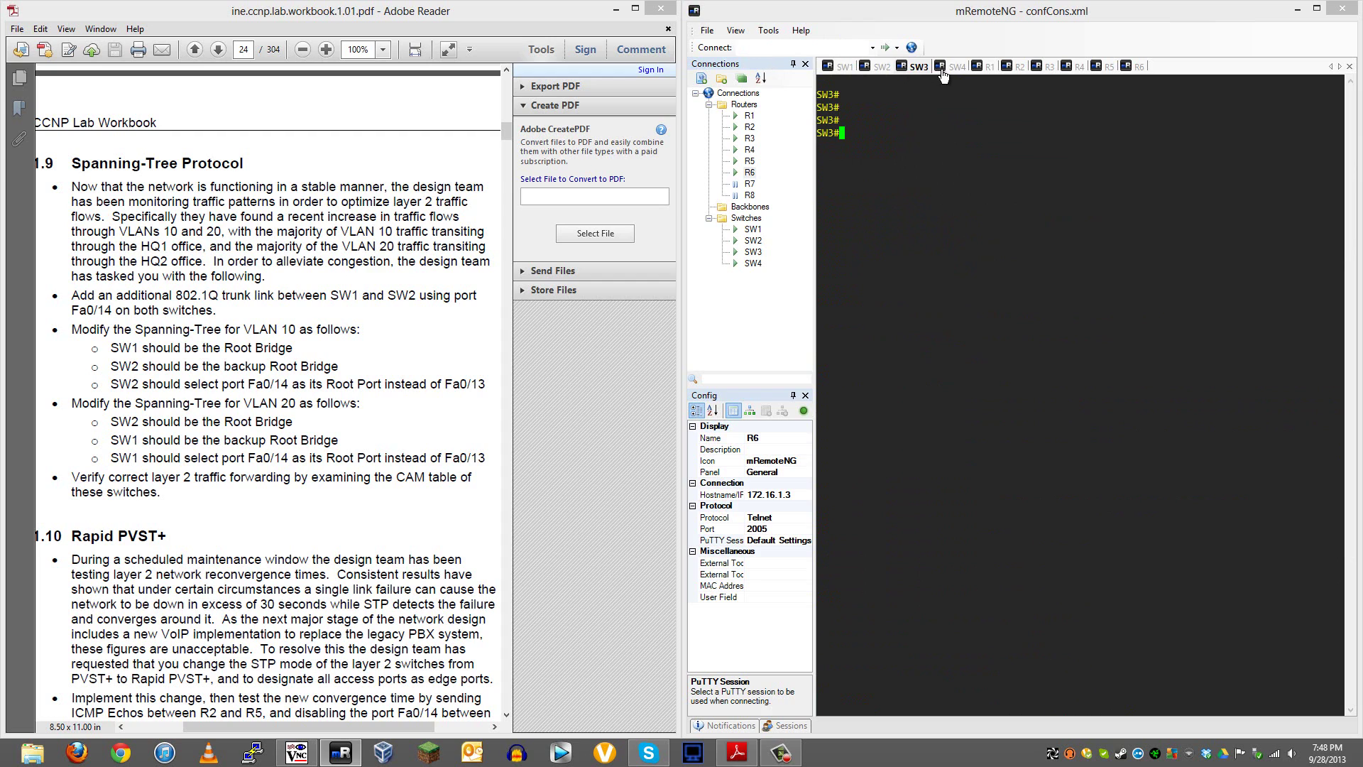
{"action": "left_click", "coordinate": [879, 66]}
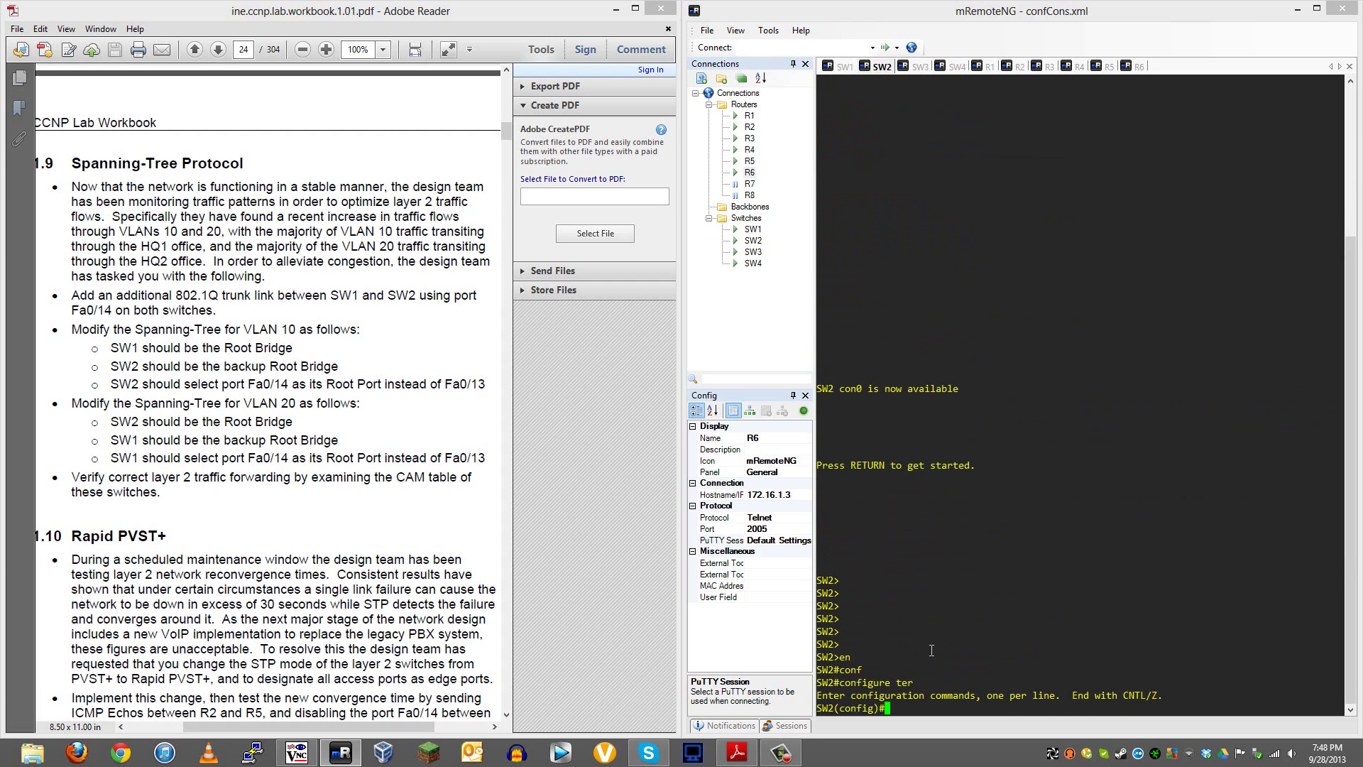
{"action": "type", "text": "do show run"}
{"action": "key", "text": "BackSpace"}
{"action": "type", "text": "|| s vty"}
{"action": "key", "text": "Return"}
{"action": "type", "text": "1"}
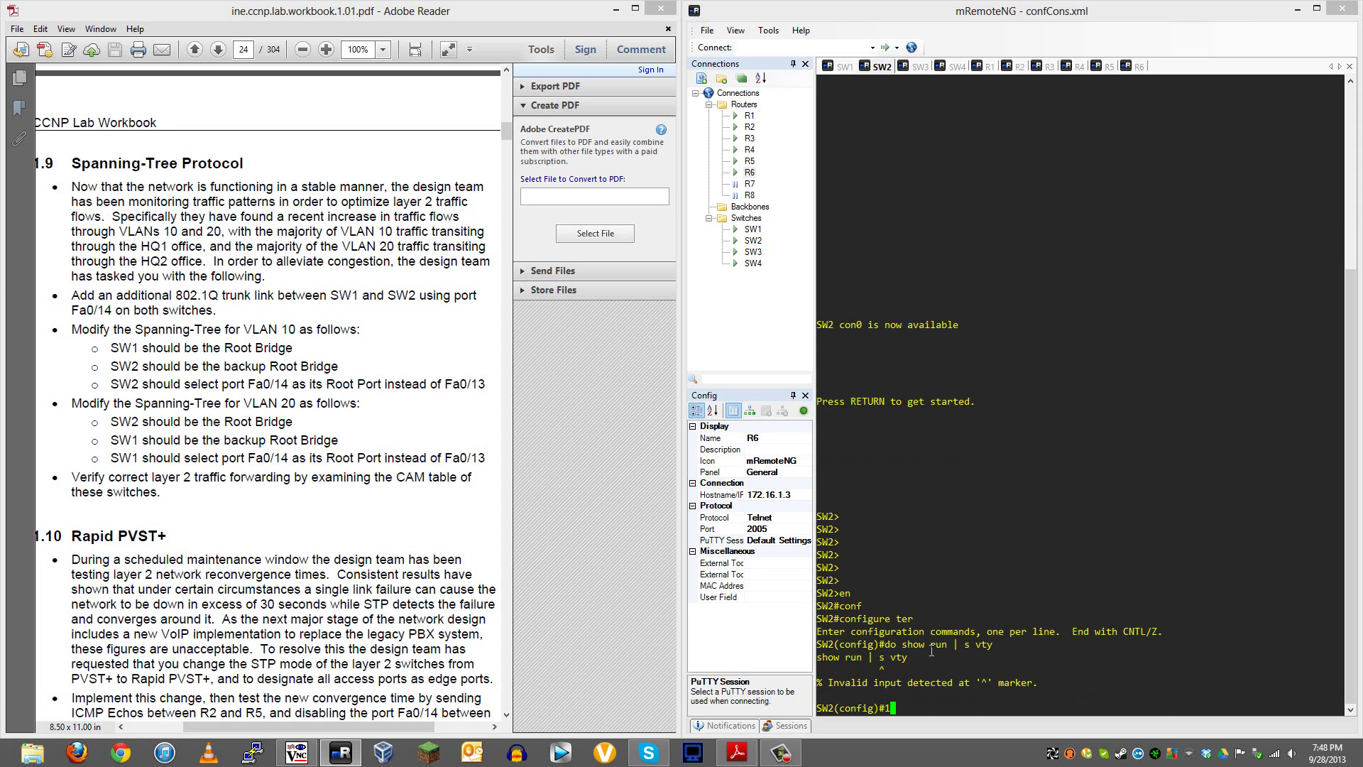
Filter SW2's running configuration for vty lines with do show run | i vty
{"action": "key", "text": "Up"}
{"action": "key", "text": "Left"}
{"action": "key", "text": "Left"}
{"action": "key", "text": "Left"}
{"action": "key", "text": "Left"}
{"action": "key", "text": "BackSpace"}
{"action": "type", "text": "i"}
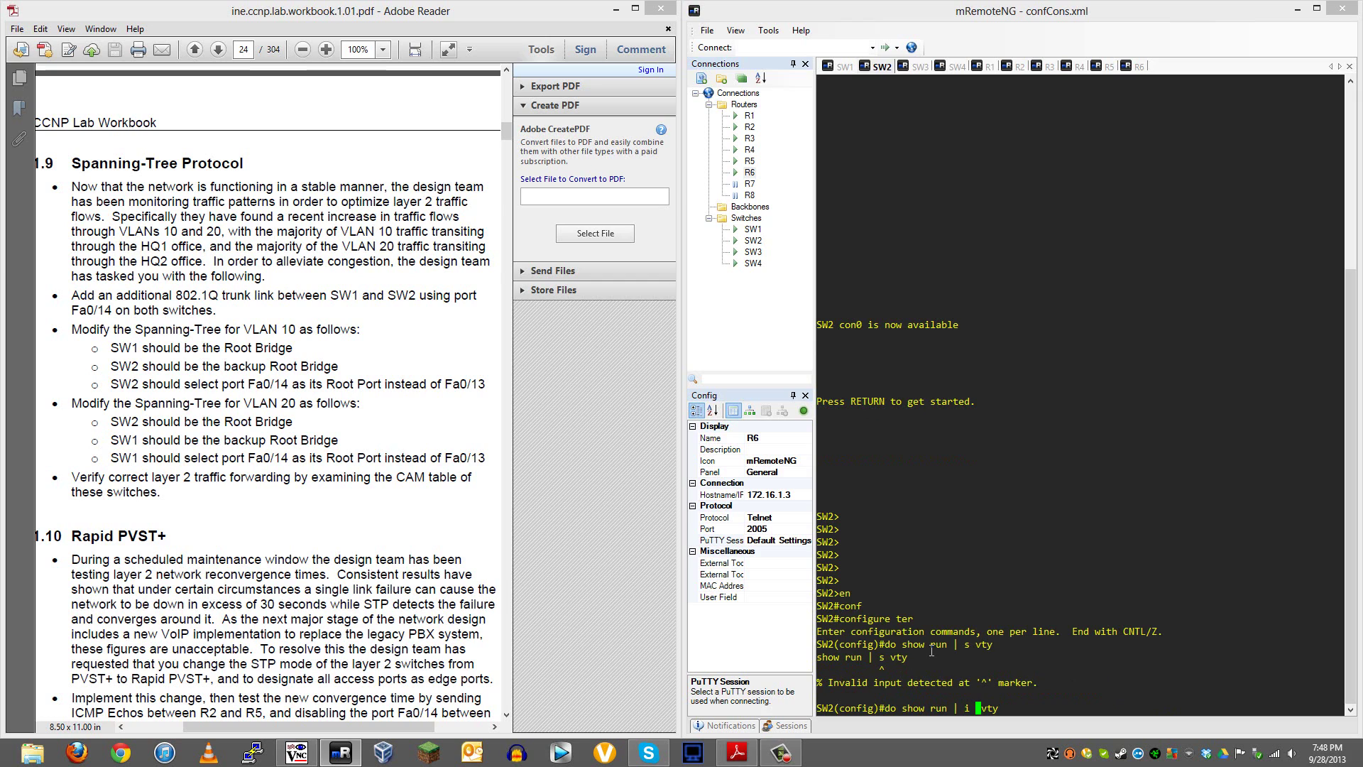
{"action": "key", "text": "Return"}
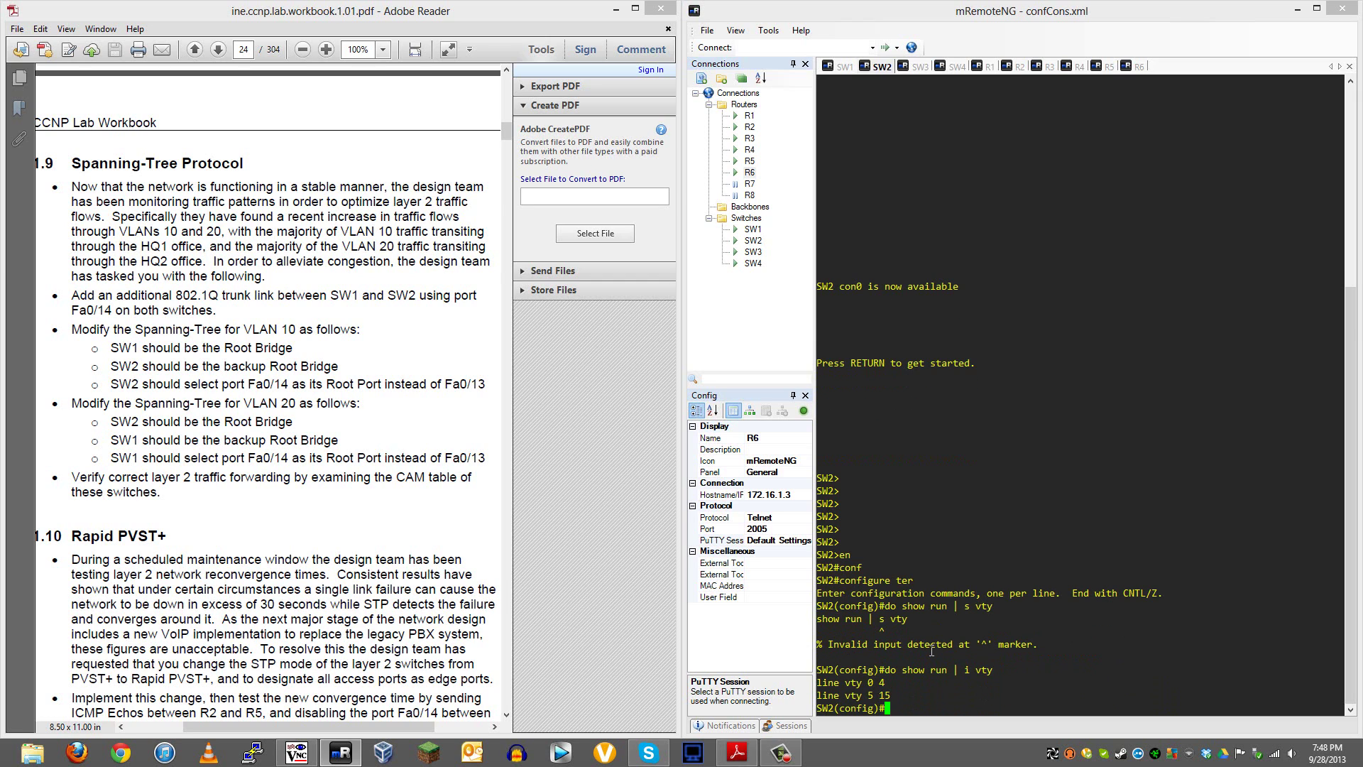
Leave configuration mode and review SW2's full running configuration through to the vty line settings
{"action": "type", "text": "exit"}
{"action": "key", "text": "Return"}
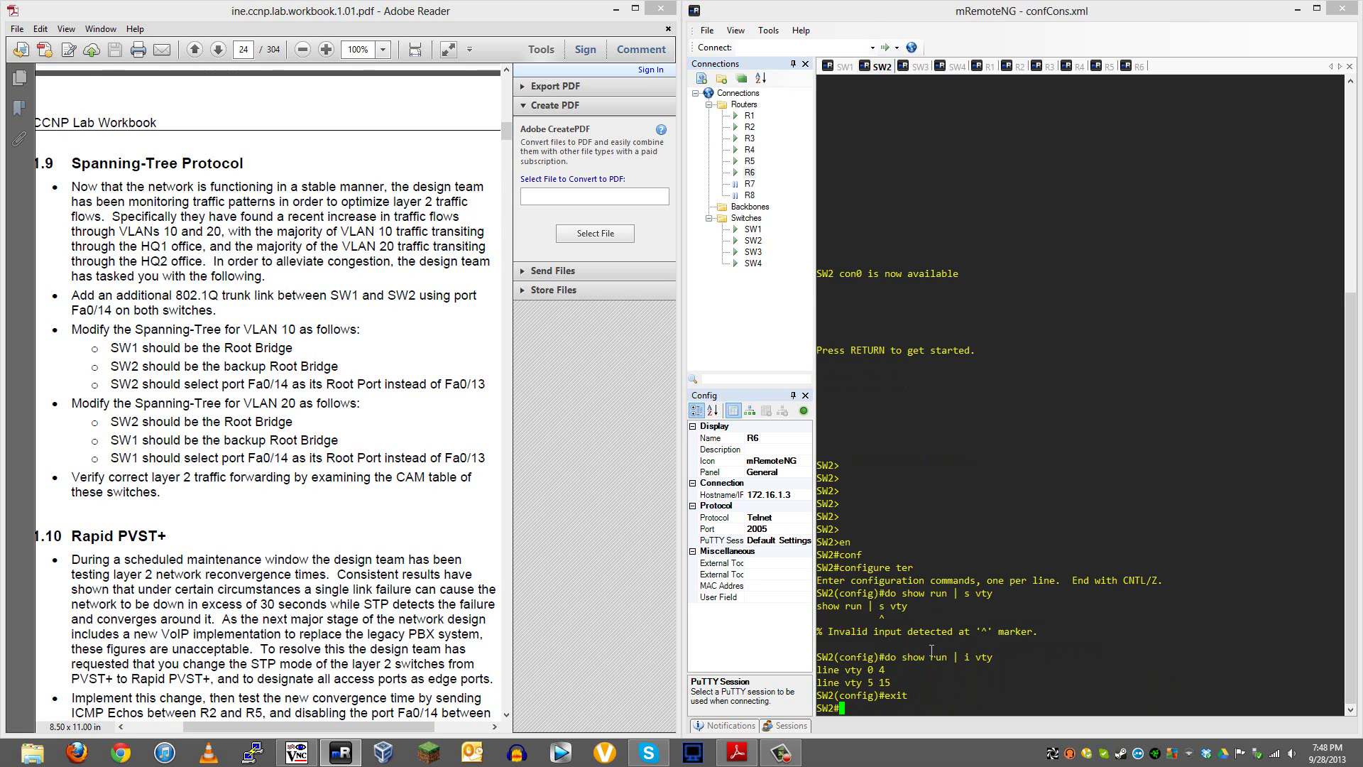
{"action": "type", "text": "i"}
{"action": "key", "text": "BackSpace"}
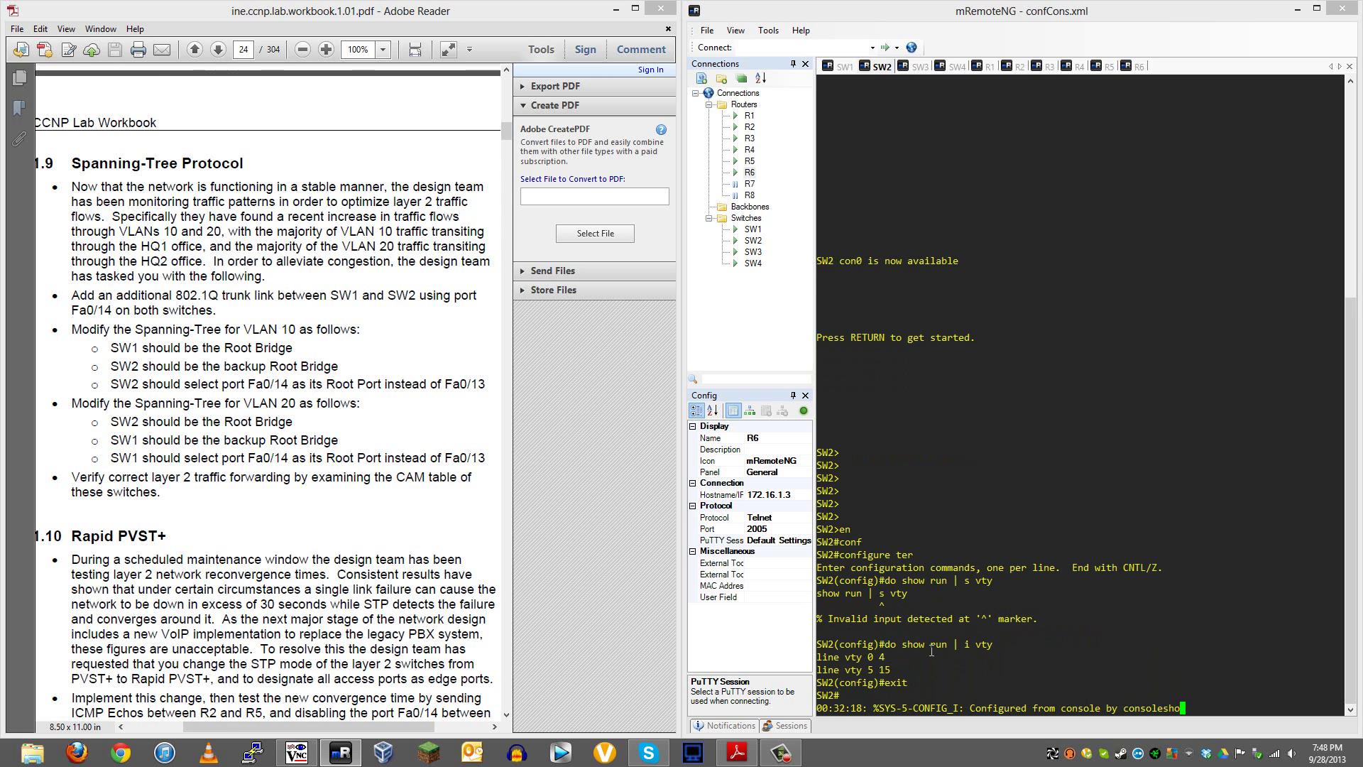
{"action": "type", "text": "show run"}
{"action": "key", "text": "Return"}
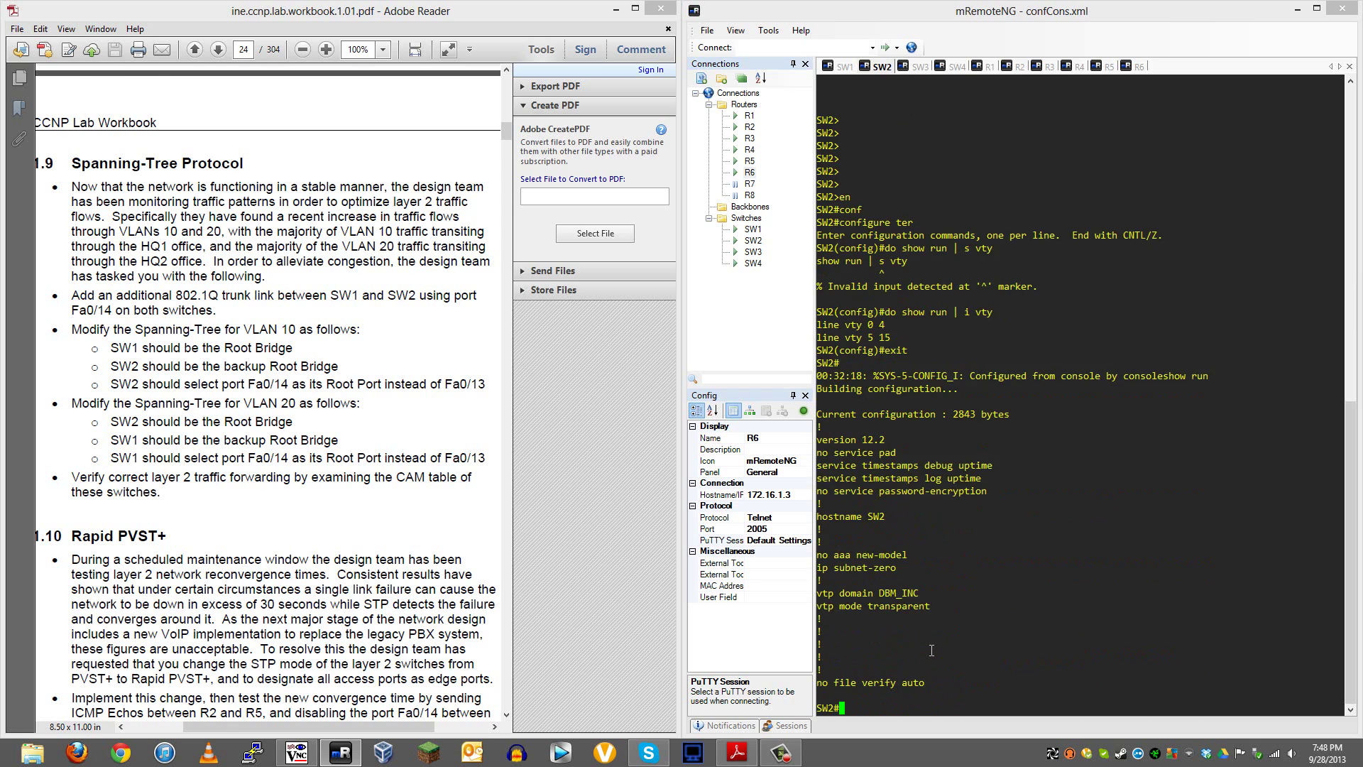
{"action": "key", "text": "BackSpace"}
{"action": "key", "text": "BackSpace"}
{"action": "type", "text": "sho wurn"}
{"action": "key", "text": "Return"}
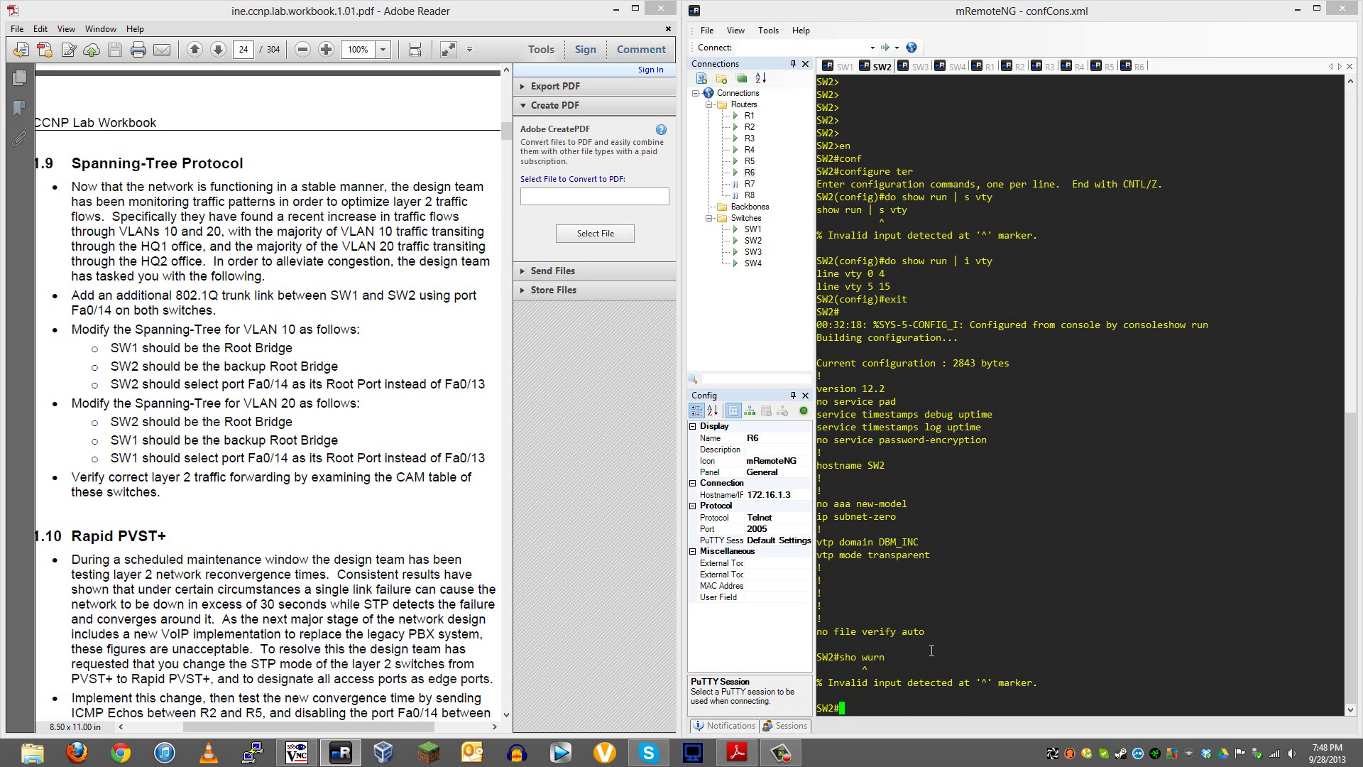
{"action": "type", "text": "show run"}
{"action": "key", "text": "Return"}
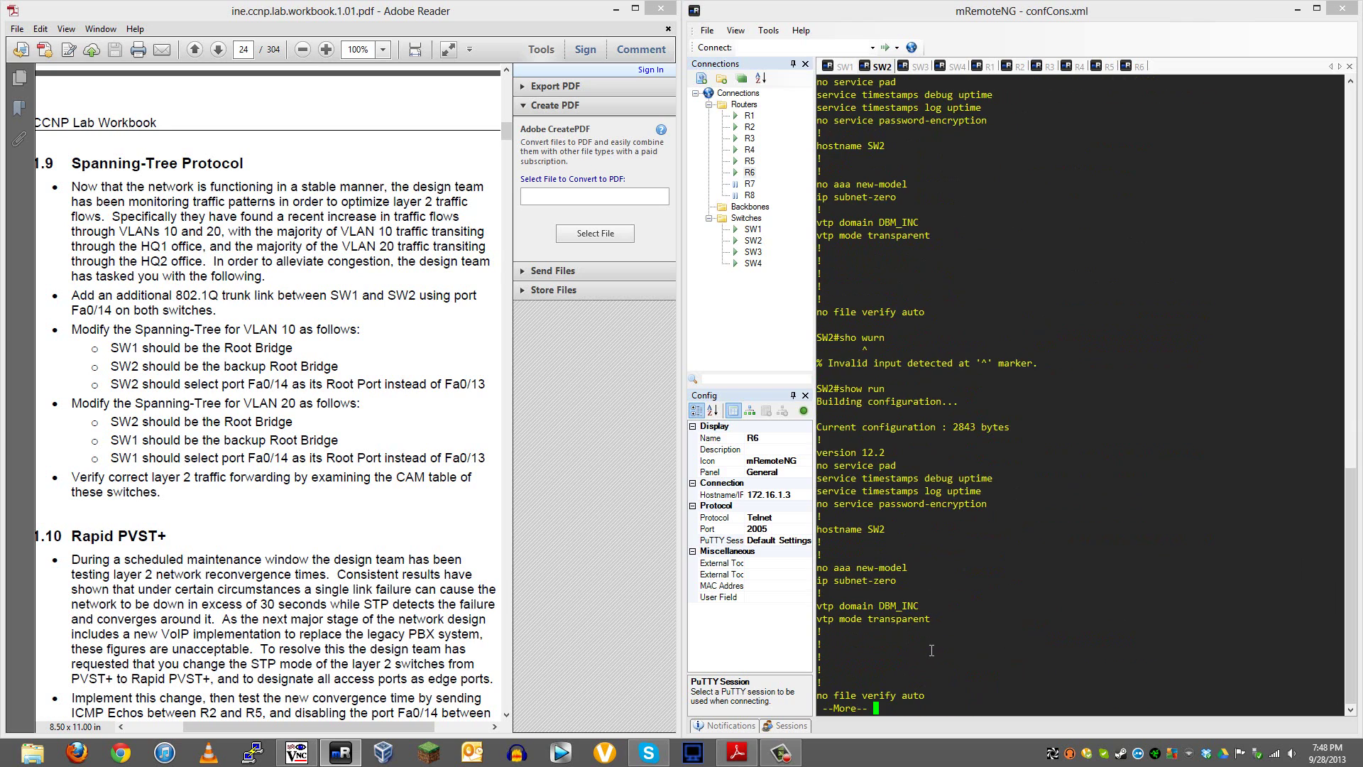
{"action": "key", "text": "space"}
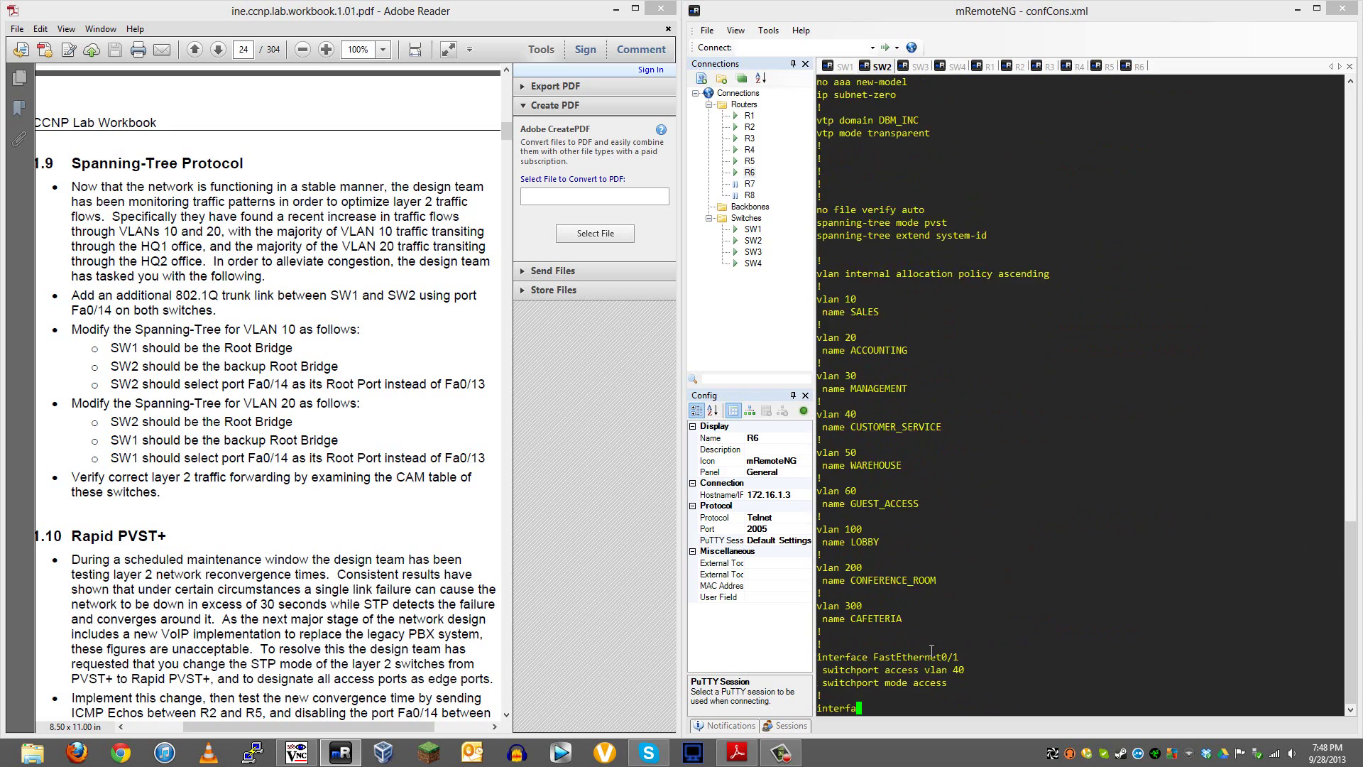
{"action": "key", "text": "space"}
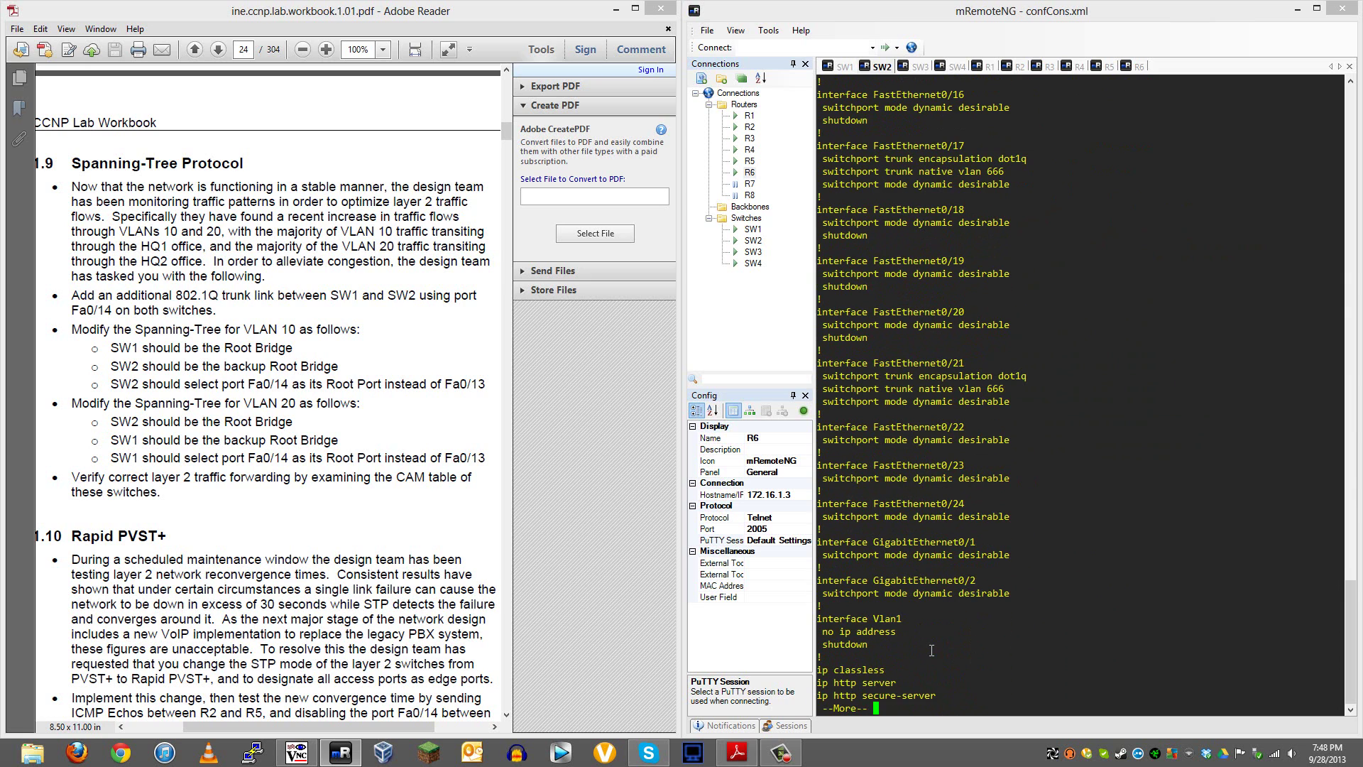
{"action": "key", "text": "space"}
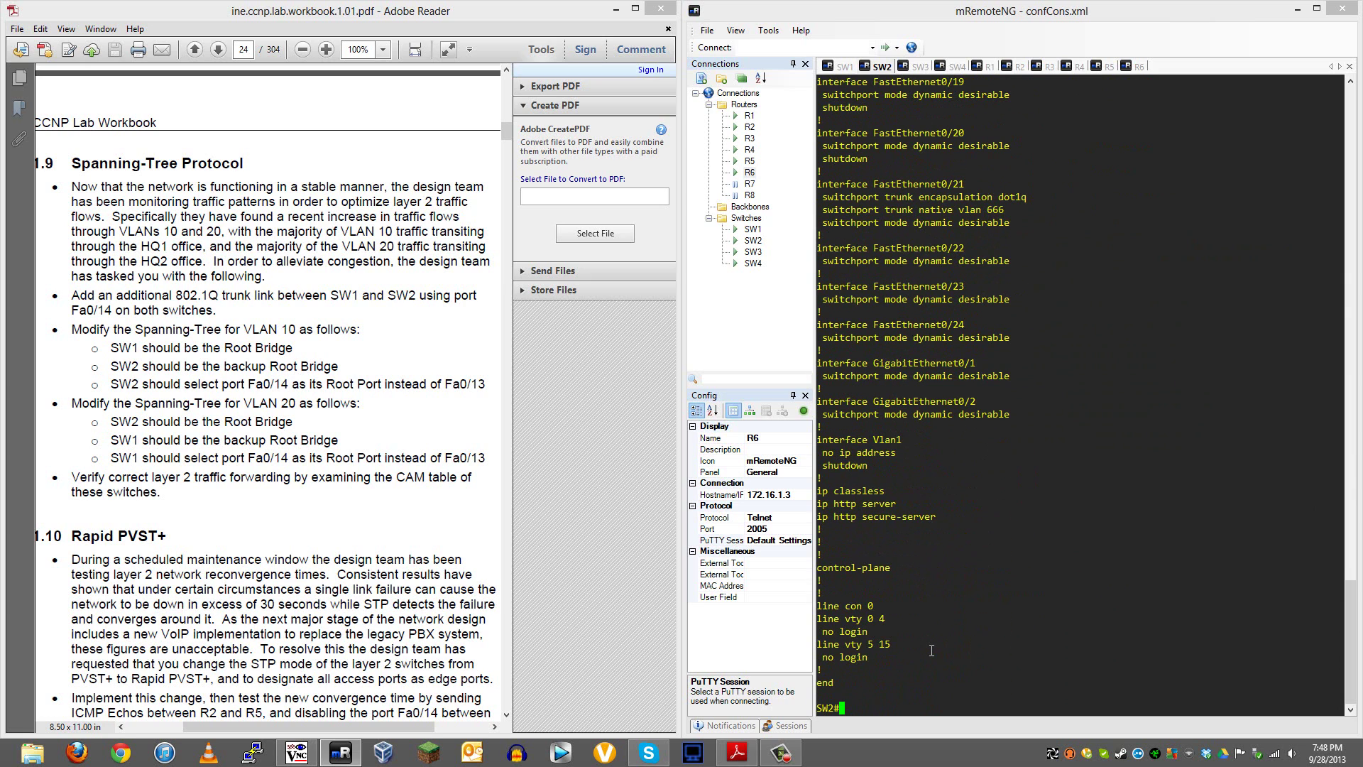
Enter global configuration mode on SW2 from the privileged EXEC prompt
{"action": "type", "text": "conf"}
{"action": "key", "text": "Tab"}
{"action": "type", "text": "ter"}
{"action": "key", "text": "Return"}
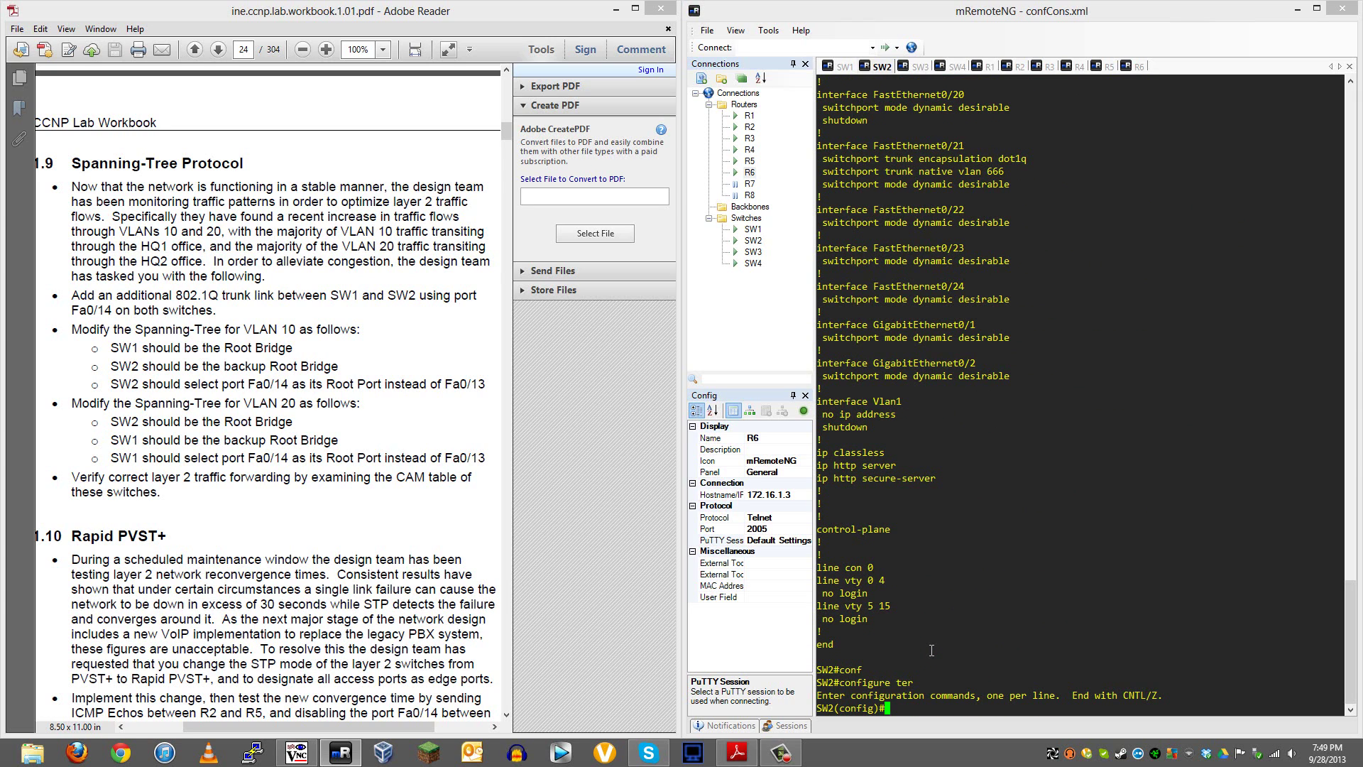
Open line configuration for SW2's line vty 0 4
{"action": "type", "text": "vt"}
{"action": "key", "text": "Tab"}
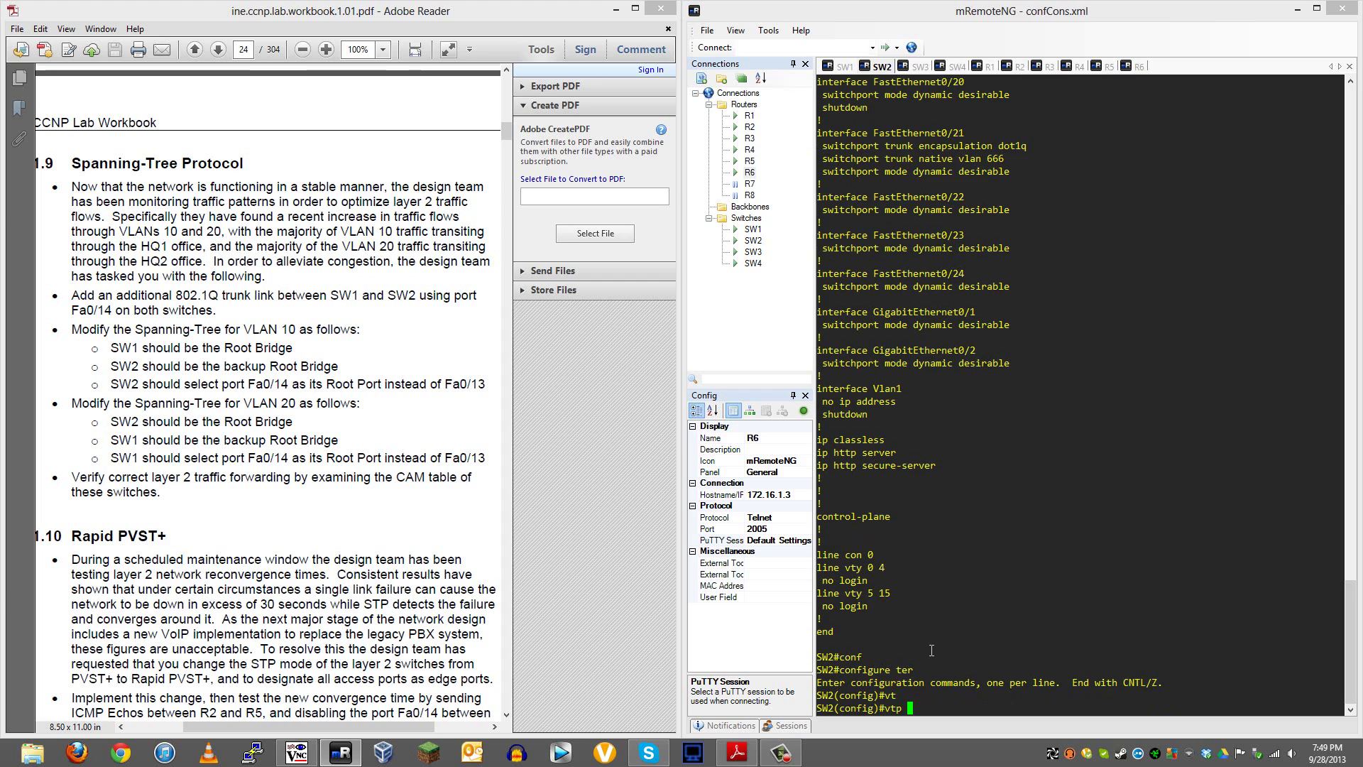
{"action": "key", "text": "BackSpace"}
{"action": "key", "text": "BackSpace"}
{"action": "key", "text": "BackSpace"}
{"action": "key", "text": "BackSpace"}
{"action": "type", "text": "line vt"}
{"action": "key", "text": "Tab"}
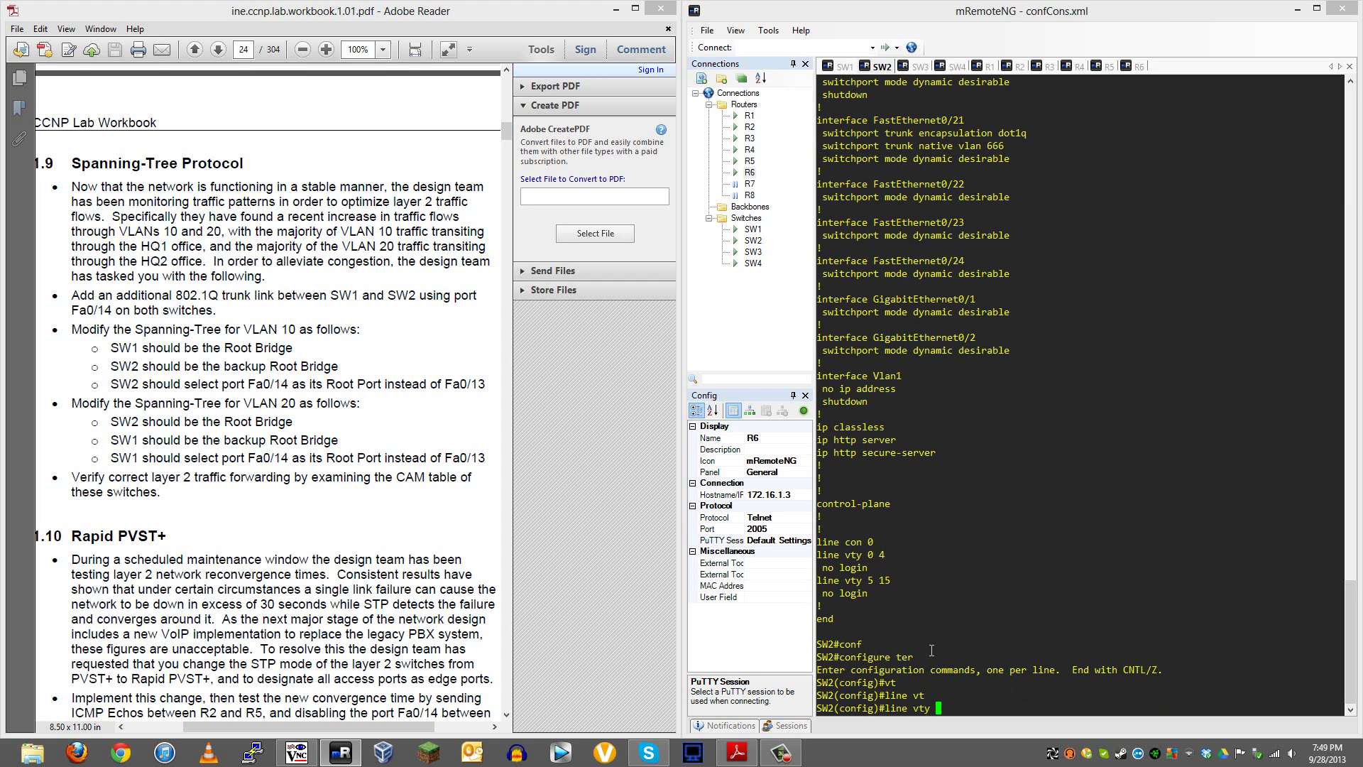
{"action": "type", "text": "0 4"}
{"action": "key", "text": "Return"}
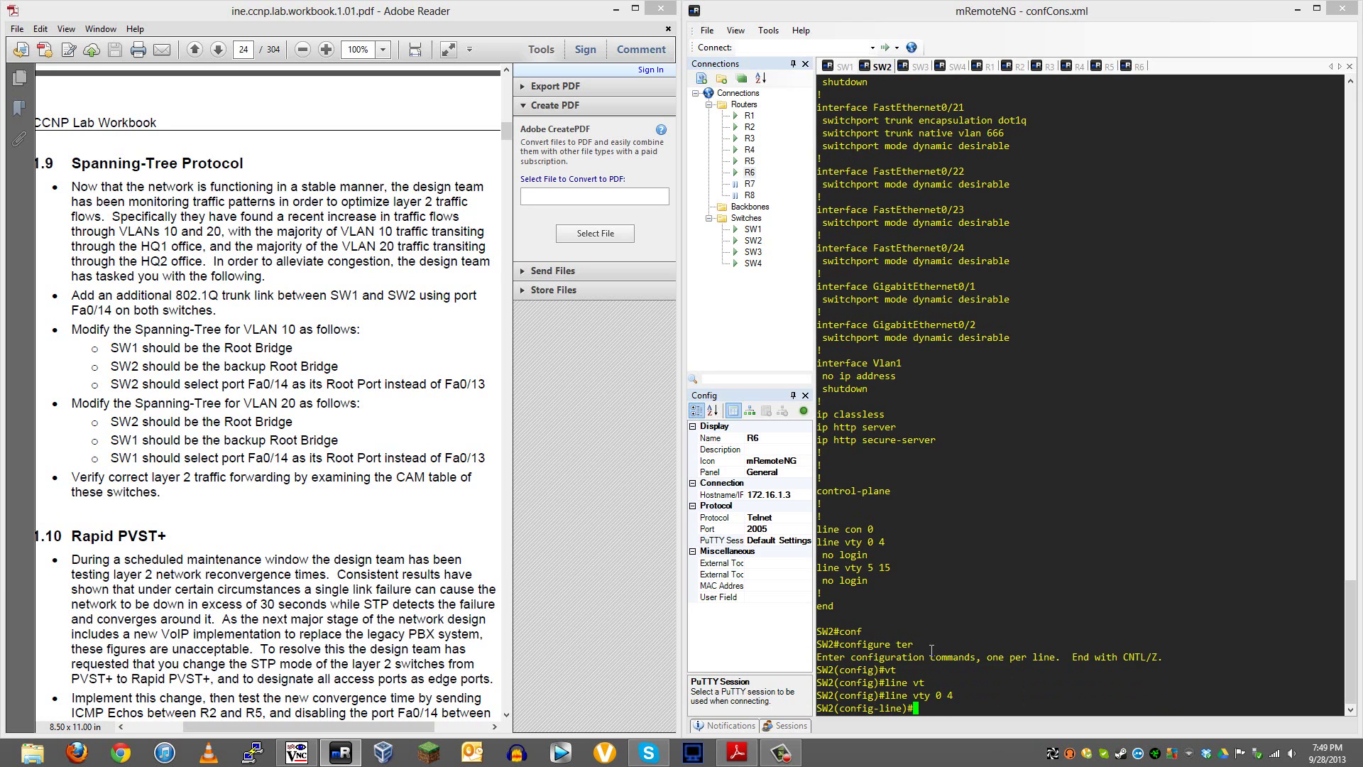
Enable logging synchronous on SW2's vty lines 0 4
{"action": "type", "text": "lo"}
{"action": "key", "text": "Tab"}
{"action": "type", "text": "gg"}
{"action": "key", "text": "Tab"}
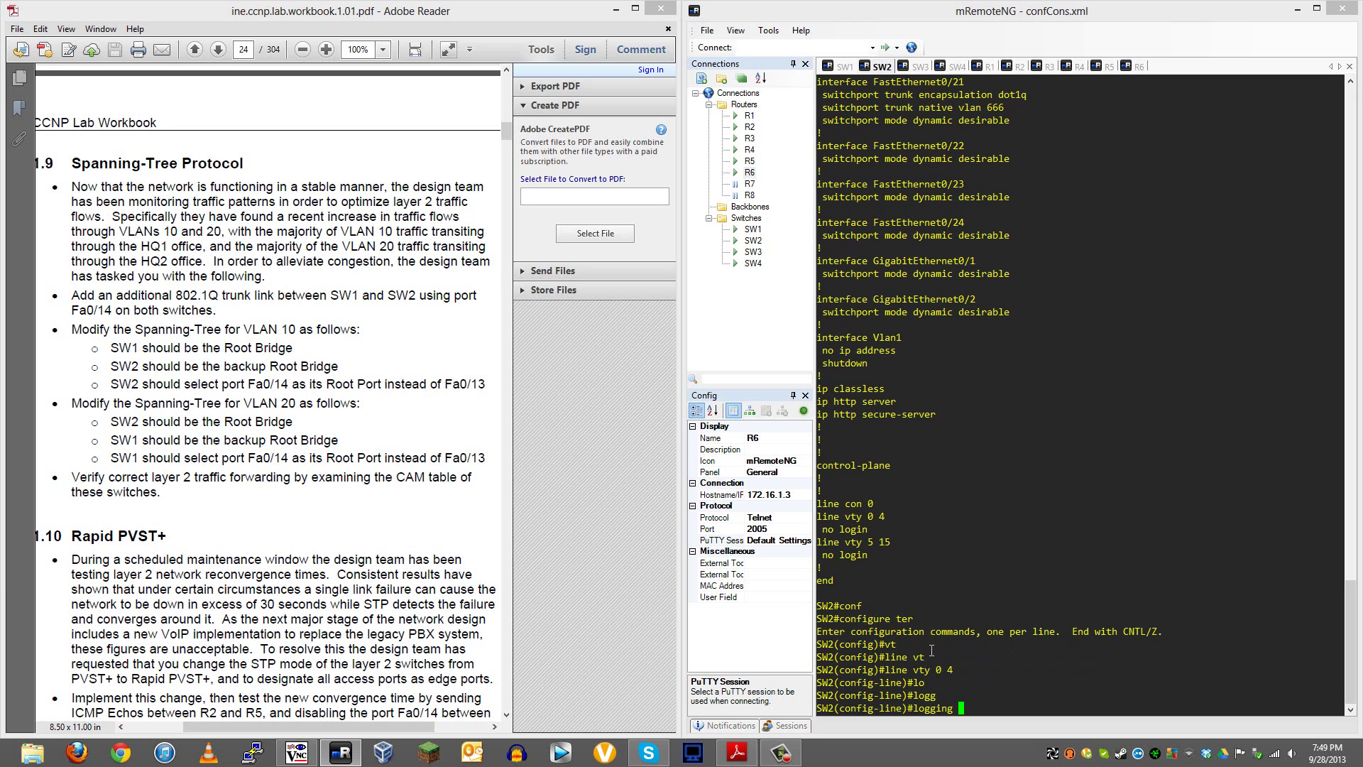
{"action": "type", "text": "sy"}
{"action": "key", "text": "Tab"}
{"action": "key", "text": "Return"}
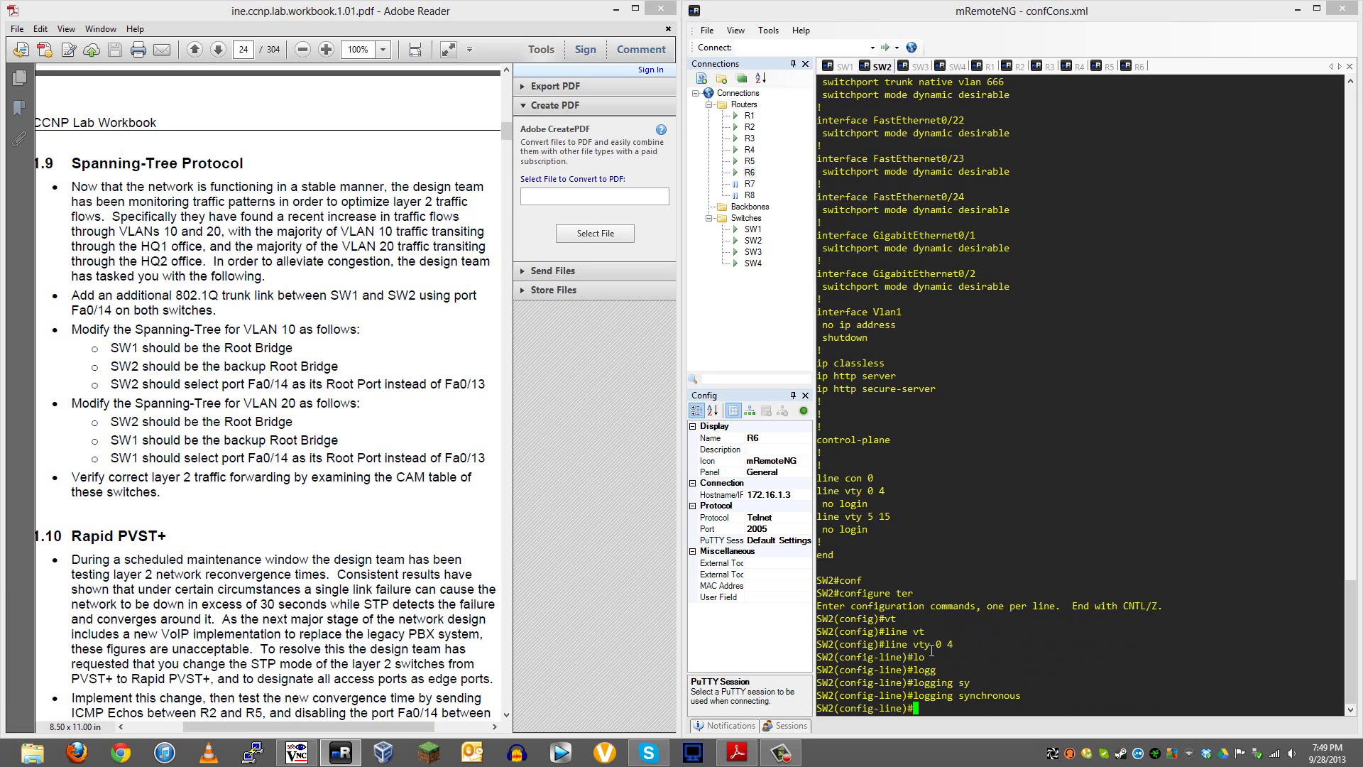
Set exec-timeout 0 0 on SW2's vty lines 0 4
{"action": "type", "text": "exec"}
{"action": "key", "text": "Tab"}
{"action": "type", "text": "c"}
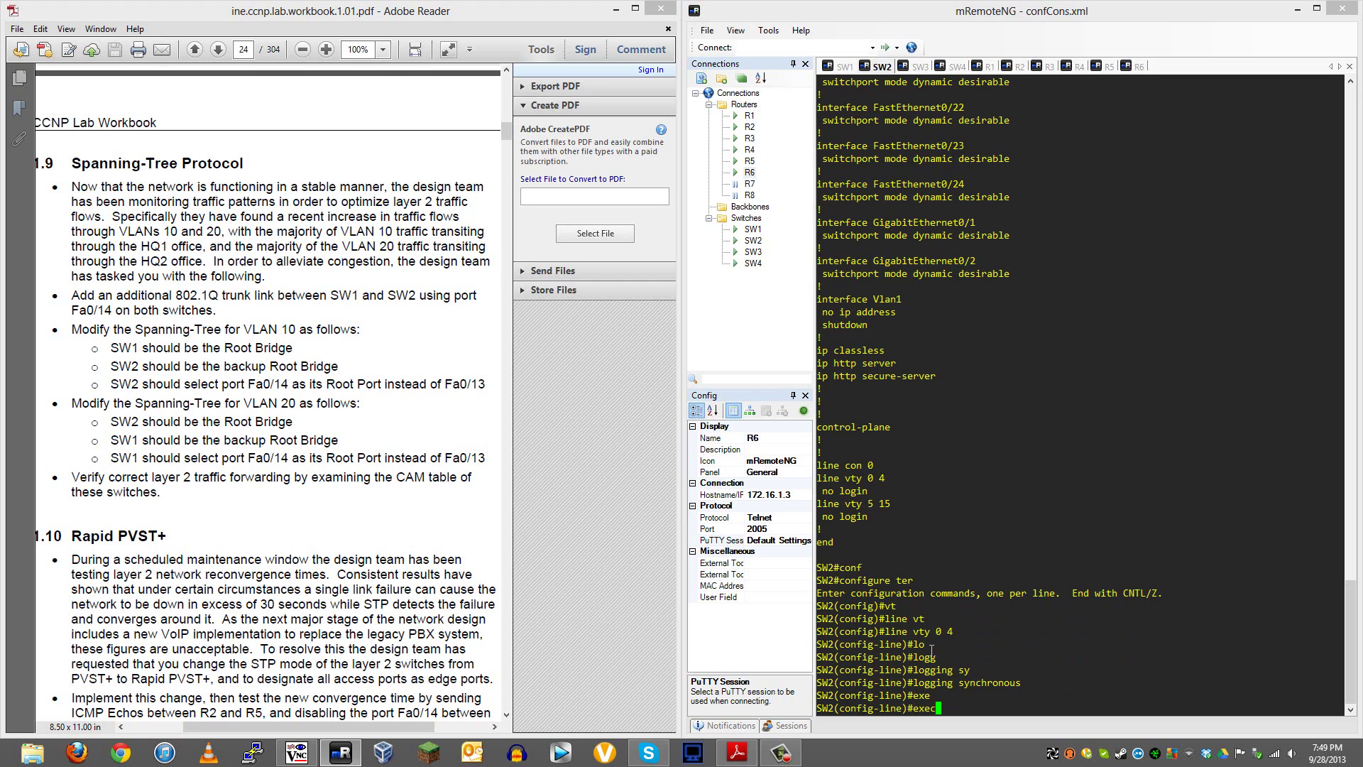
{"action": "type", "text": "-t"}
{"action": "key", "text": "Tab"}
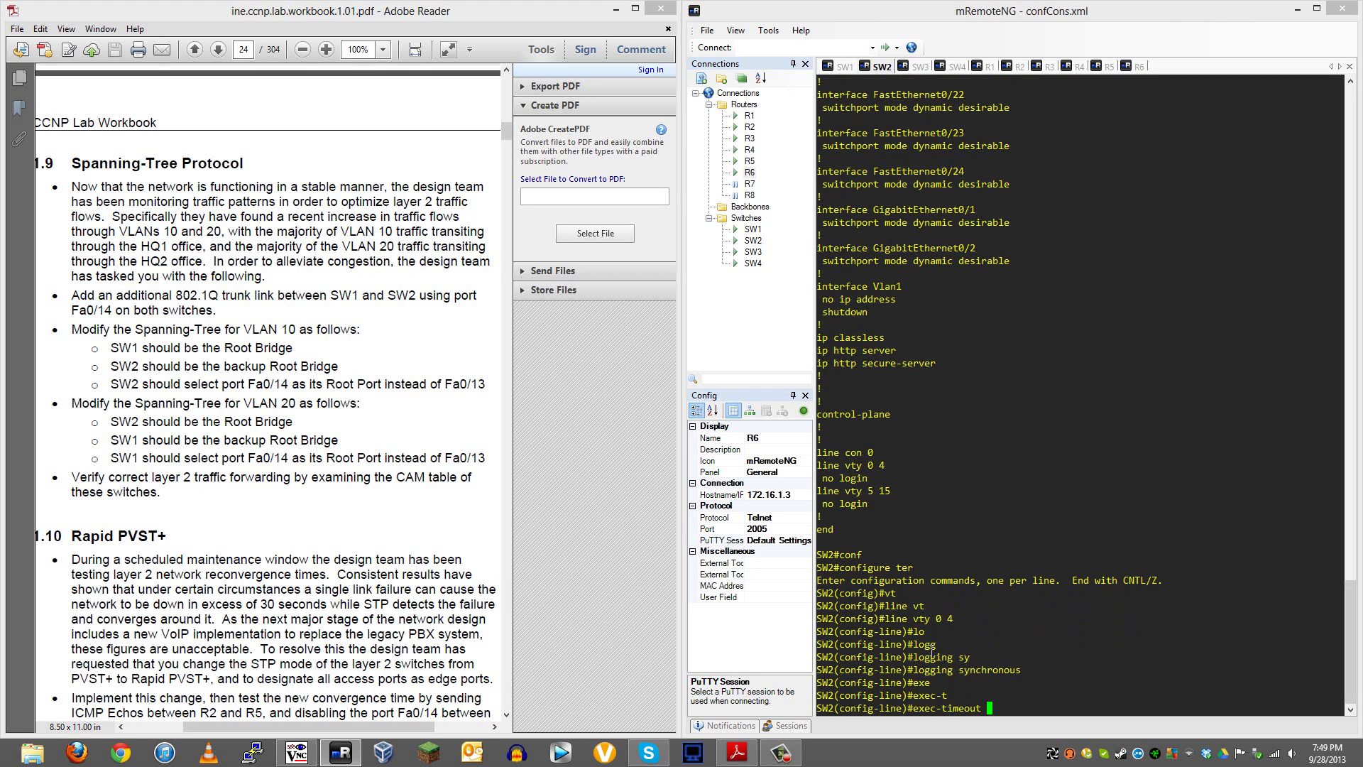
{"action": "type", "text": "0 0"}
{"action": "key", "text": "Return"}
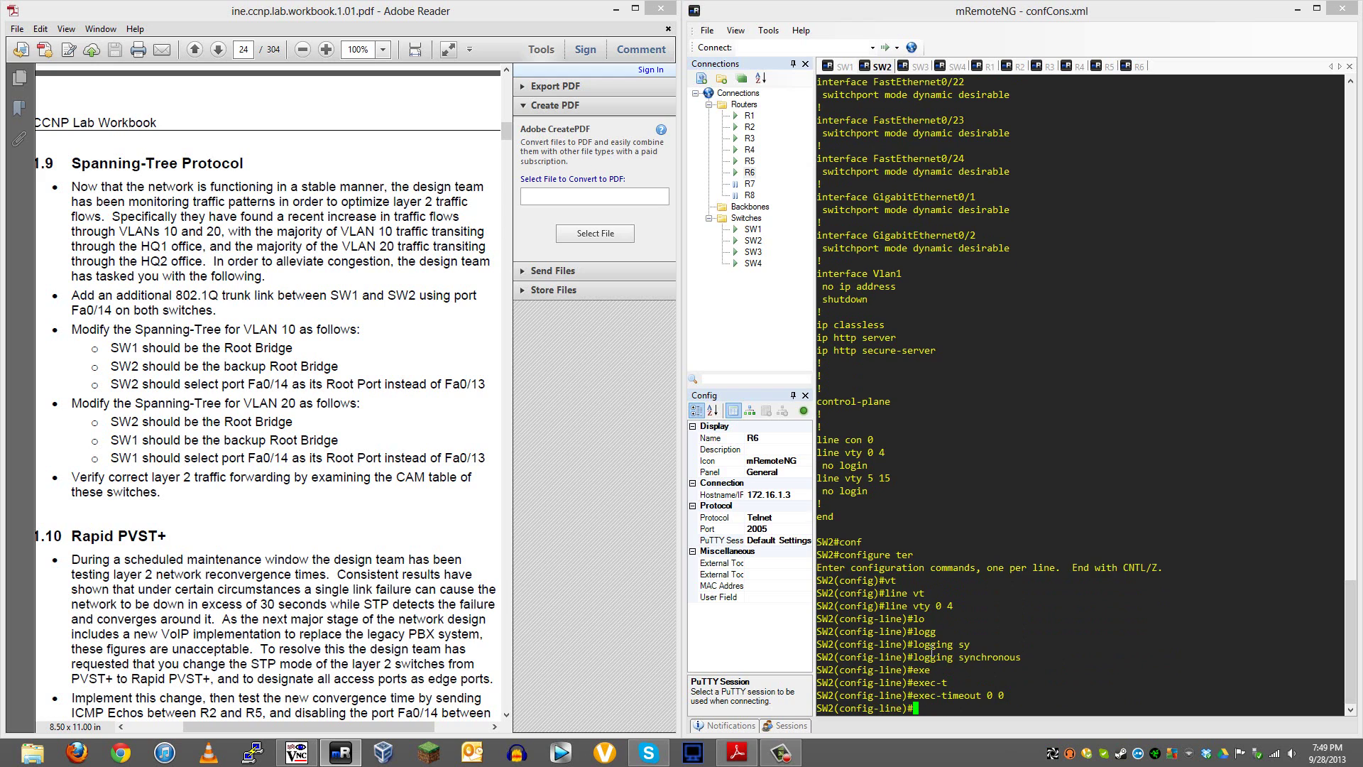
Return to privileged EXEC mode and save SW2's configuration with wr
{"action": "key", "text": "ctrl+z"}
{"action": "type", "text": "wr"}
{"action": "key", "text": "Return"}
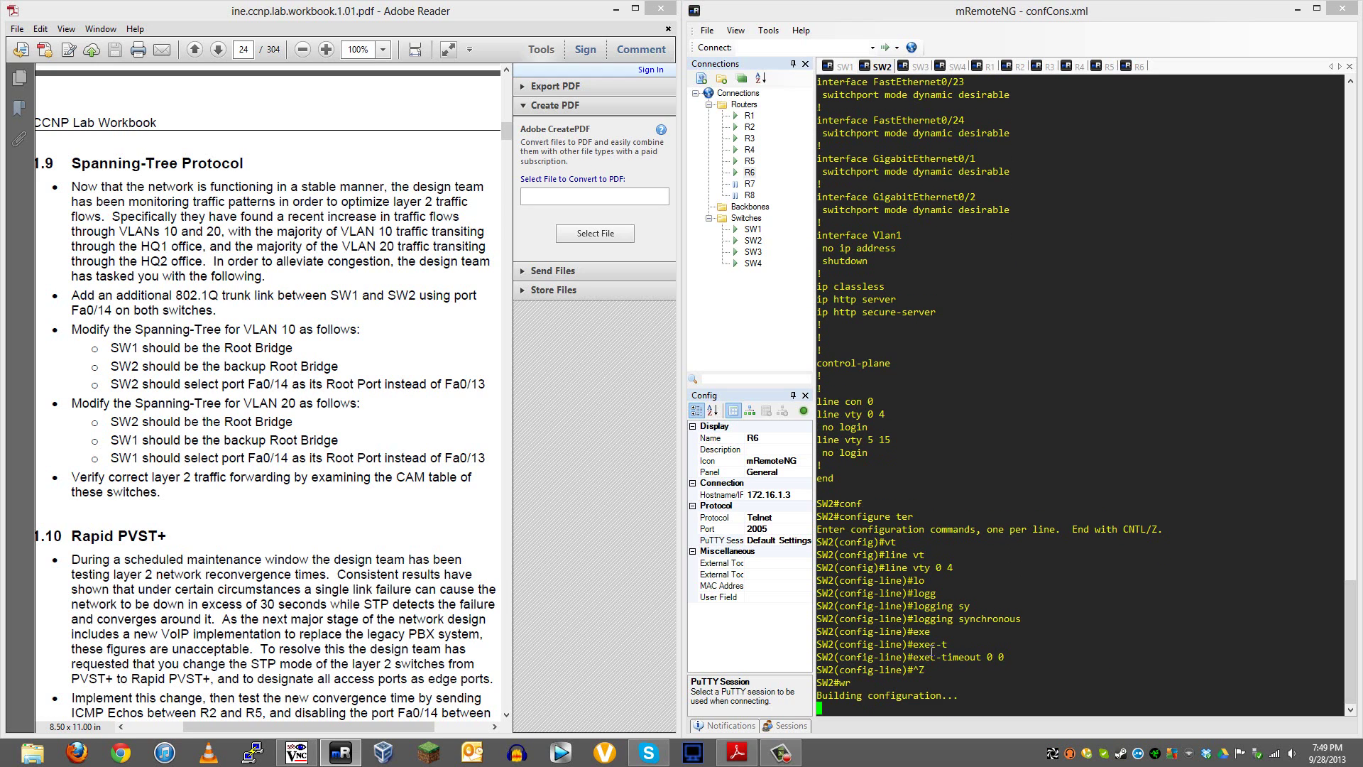
{"action": "key", "text": "Return"}
Enter global configuration mode on SW2 and open interface fa 0/14
{"action": "type", "text": "conter"}
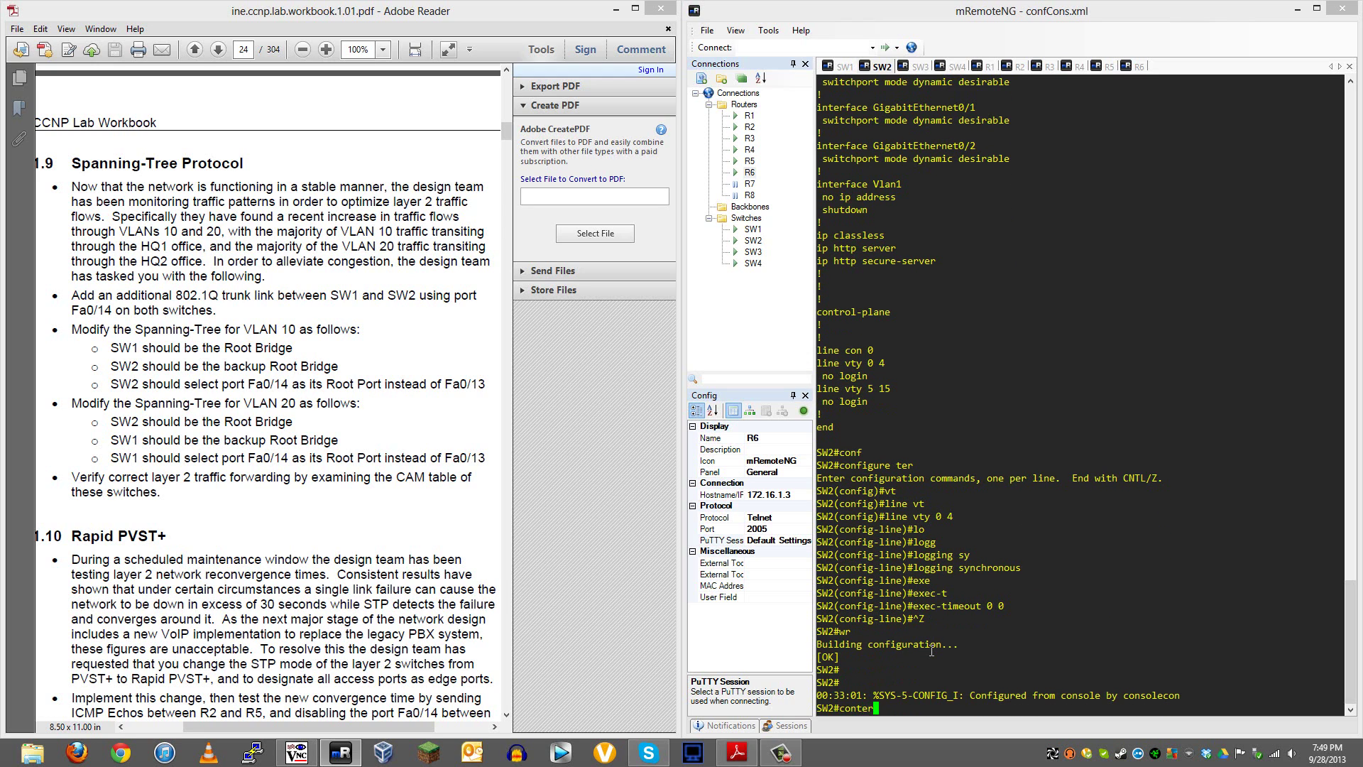
{"action": "key", "text": "Return"}
{"action": "type", "text": "con"}
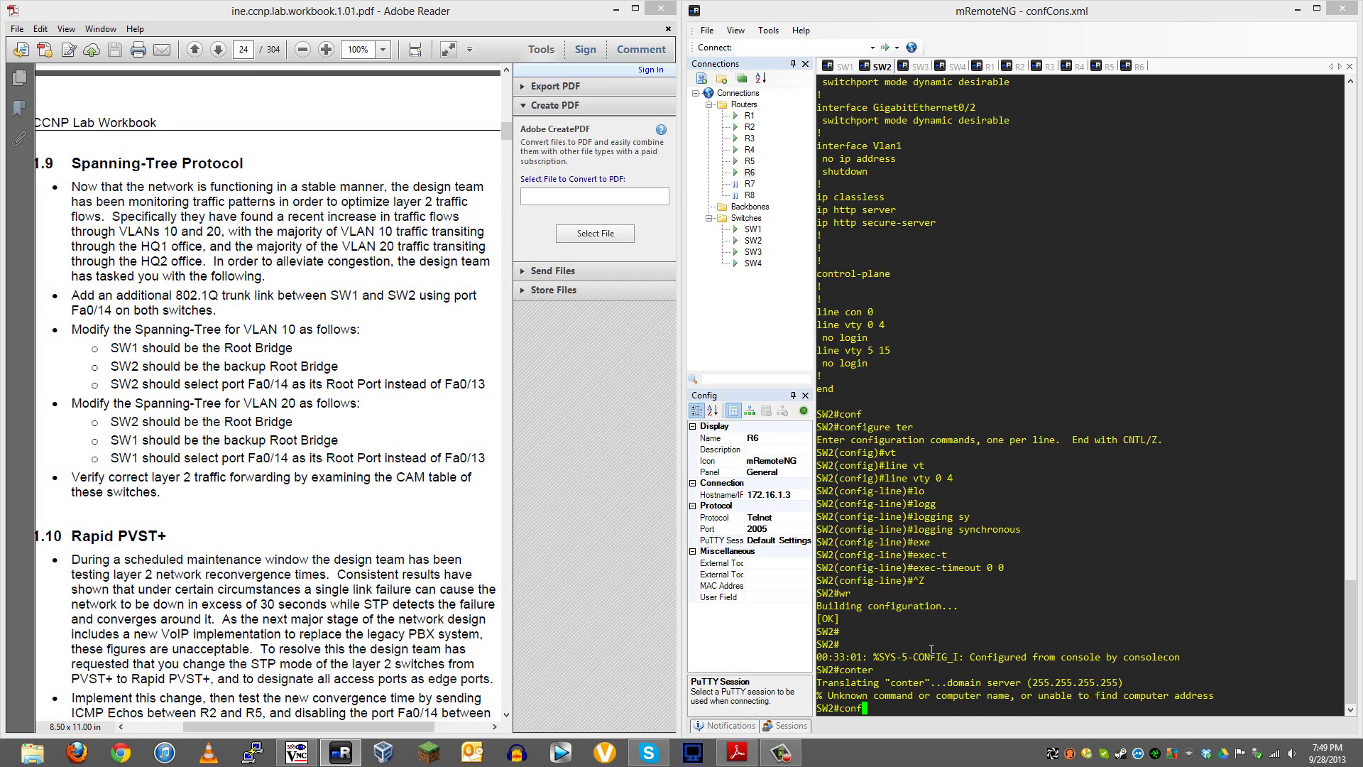
{"action": "key", "text": "Tab"}
{"action": "type", "text": "f"}
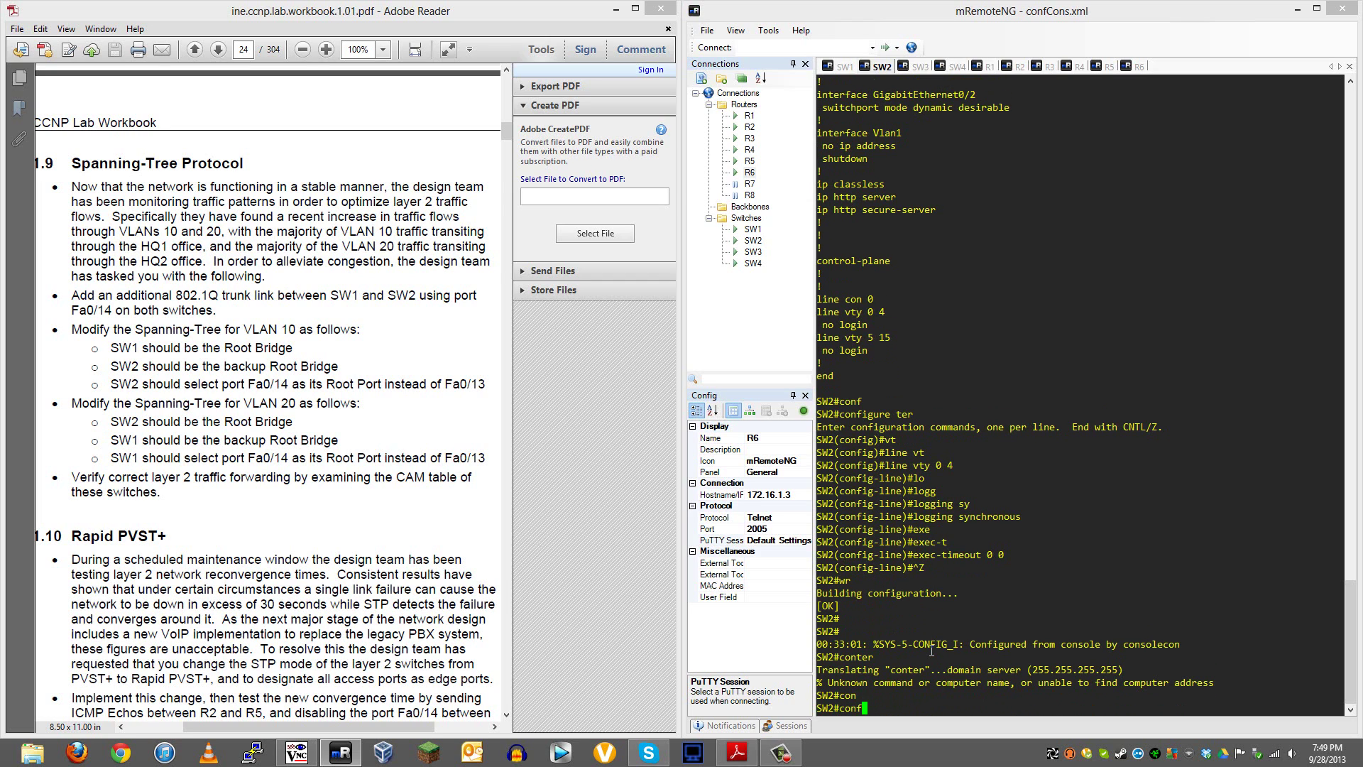
{"action": "key", "text": "Tab"}
{"action": "type", "text": "ter"}
{"action": "key", "text": "Return"}
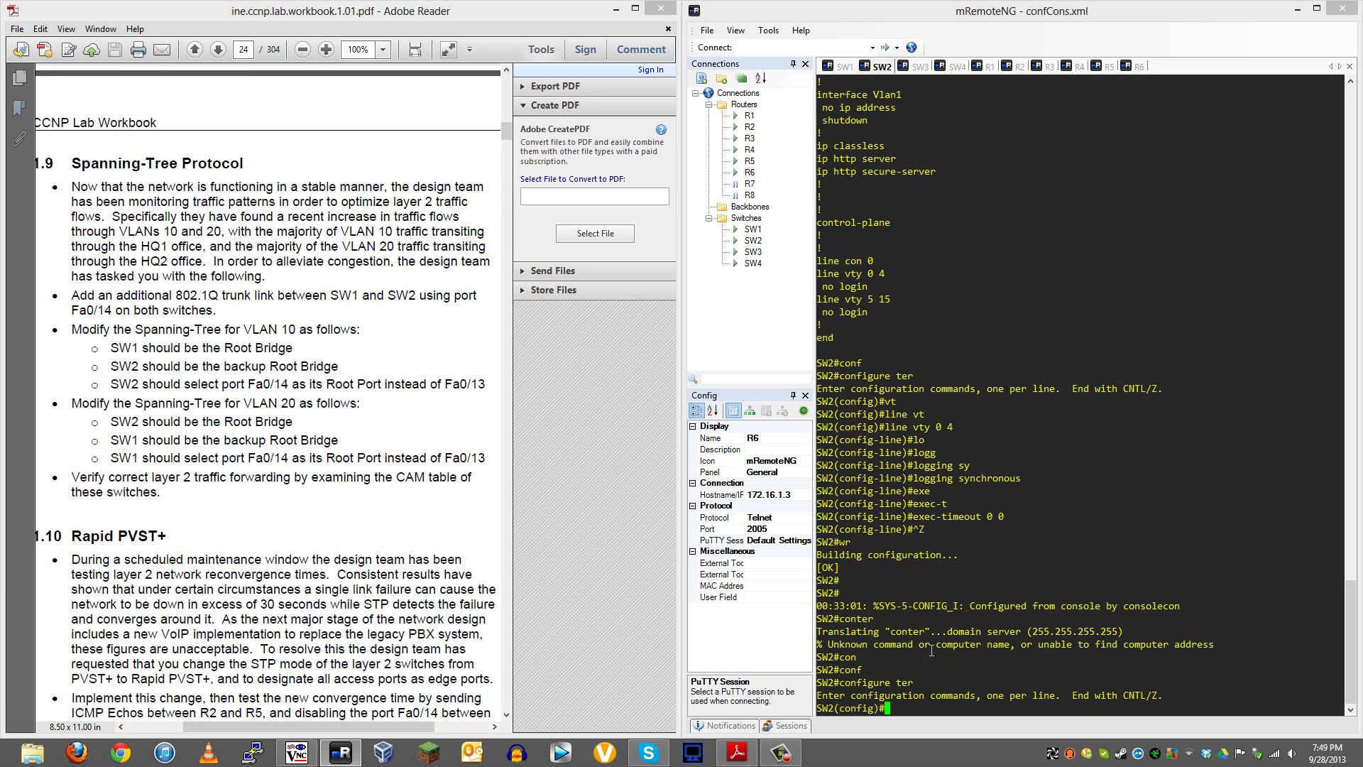
{"action": "type", "text": "interfa"}
{"action": "key", "text": "Tab"}
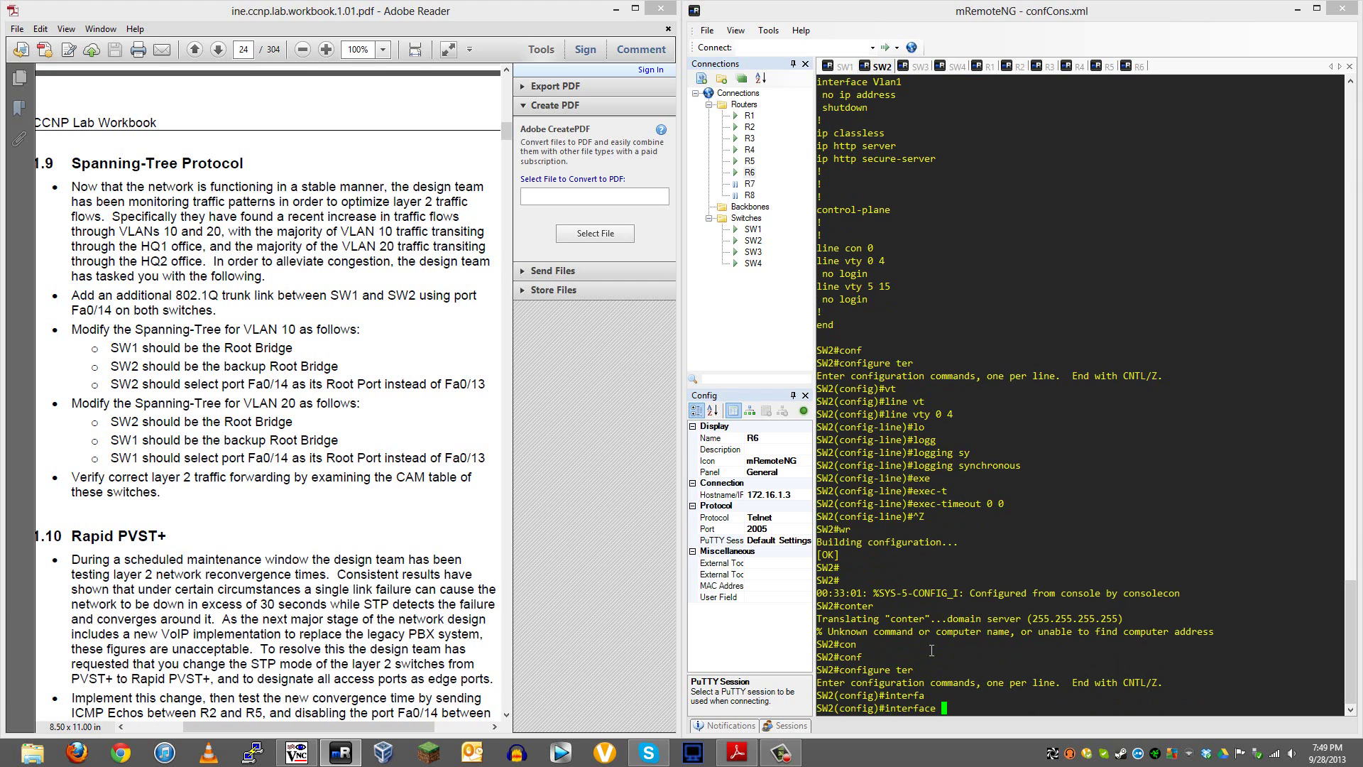
{"action": "type", "text": "fa 0/14"}
{"action": "key", "text": "Return"}
Set switchport trunk encapsulation dot1q on SW2's fa 0/14
{"action": "type", "text": "sw"}
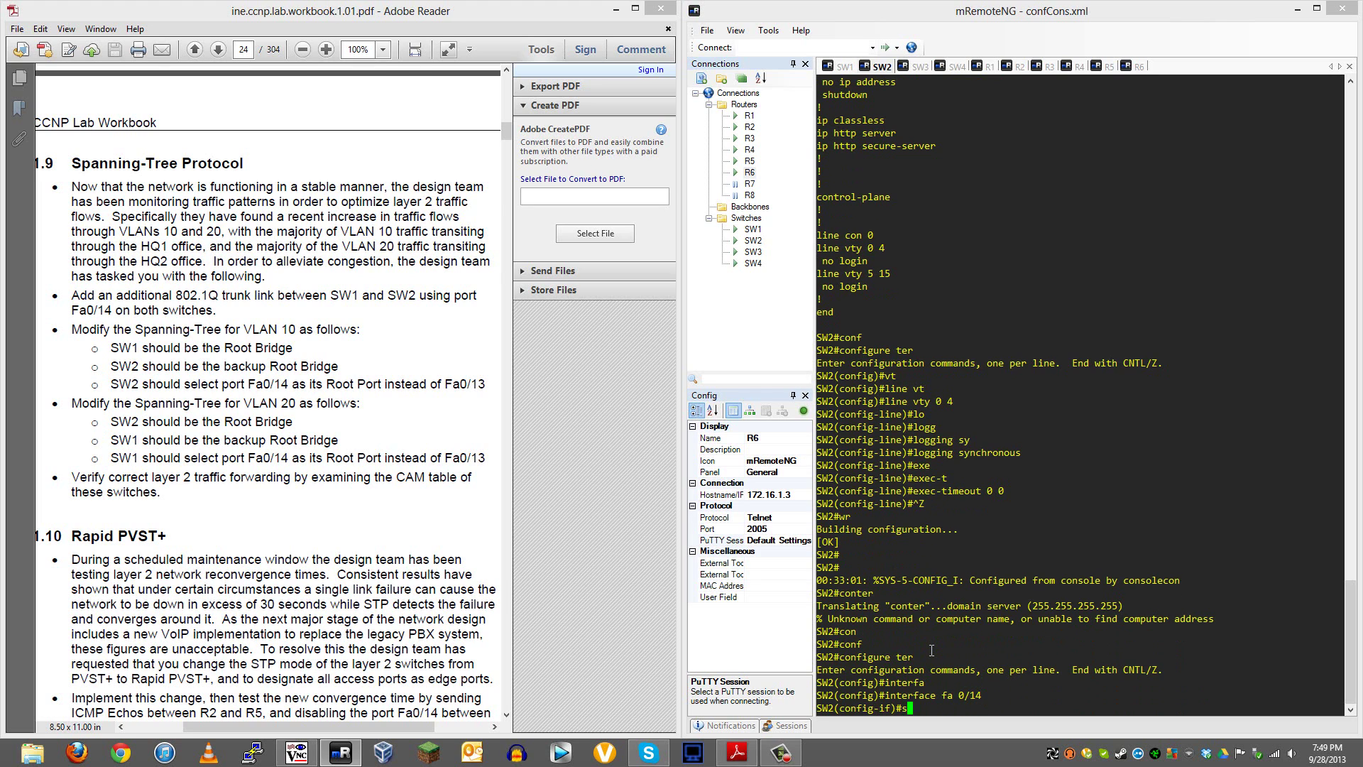
{"action": "key", "text": "Tab"}
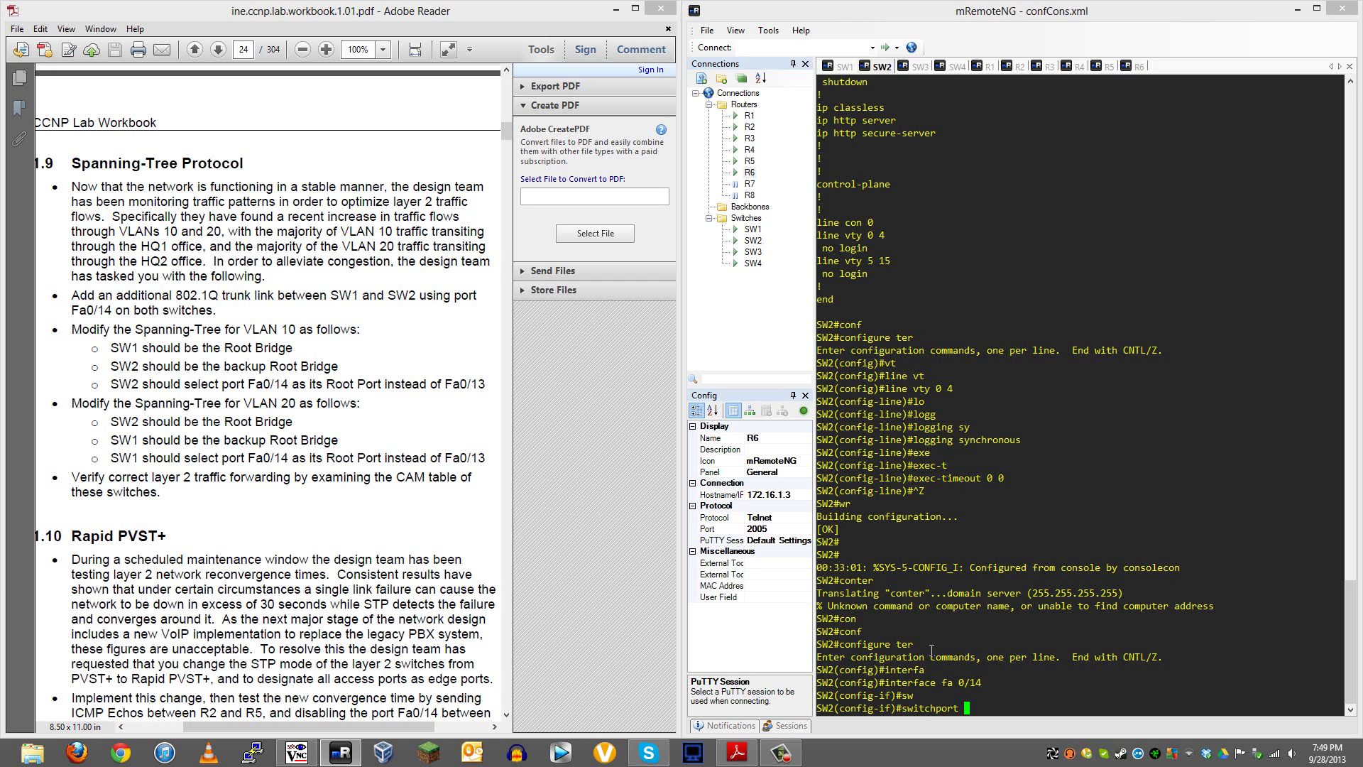
{"action": "type", "text": "tr"}
{"action": "key", "text": "Tab"}
{"action": "type", "text": "en"}
{"action": "key", "text": "Tab"}
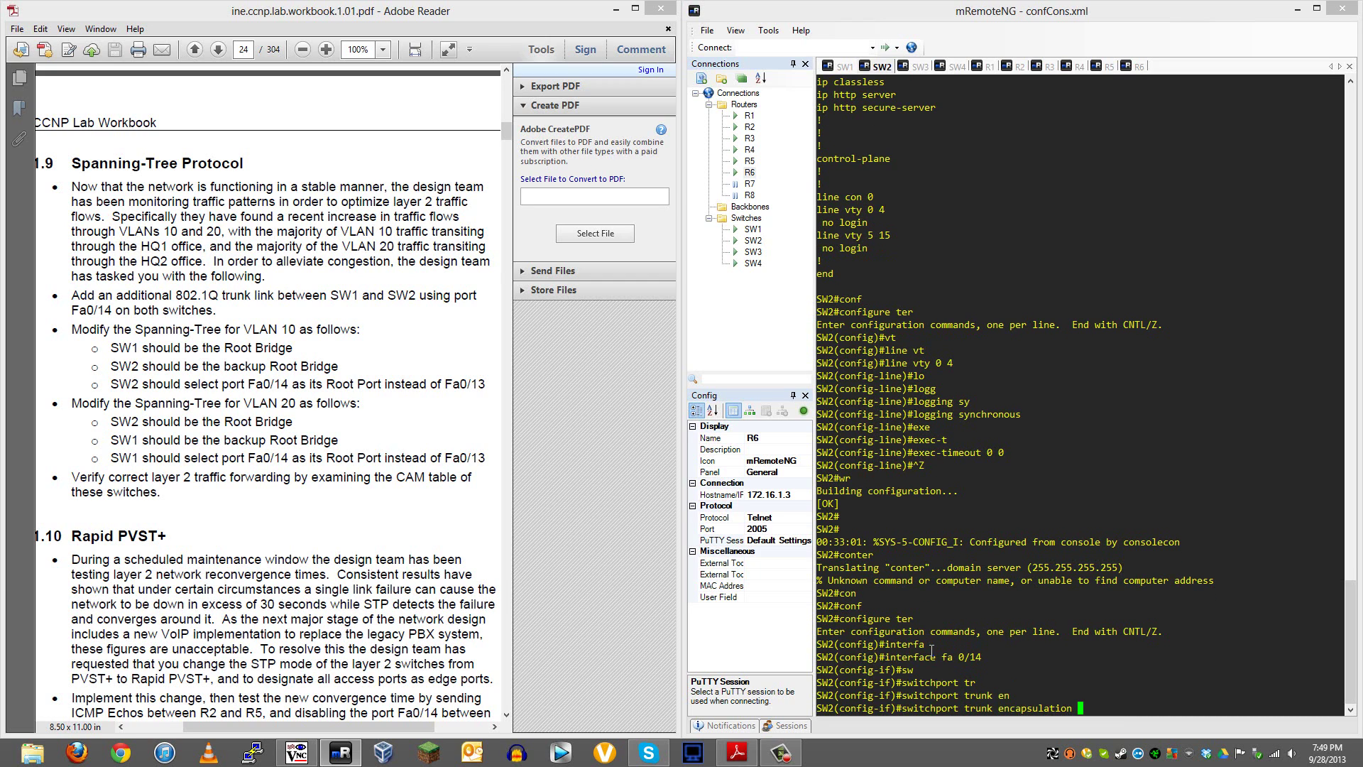
{"action": "type", "text": "d"}
{"action": "key", "text": "Tab"}
{"action": "key", "text": "Return"}
Set SW2's fa 0/14 to switchport mode trunk and return to privileged EXEC mode
{"action": "type", "text": "s"}
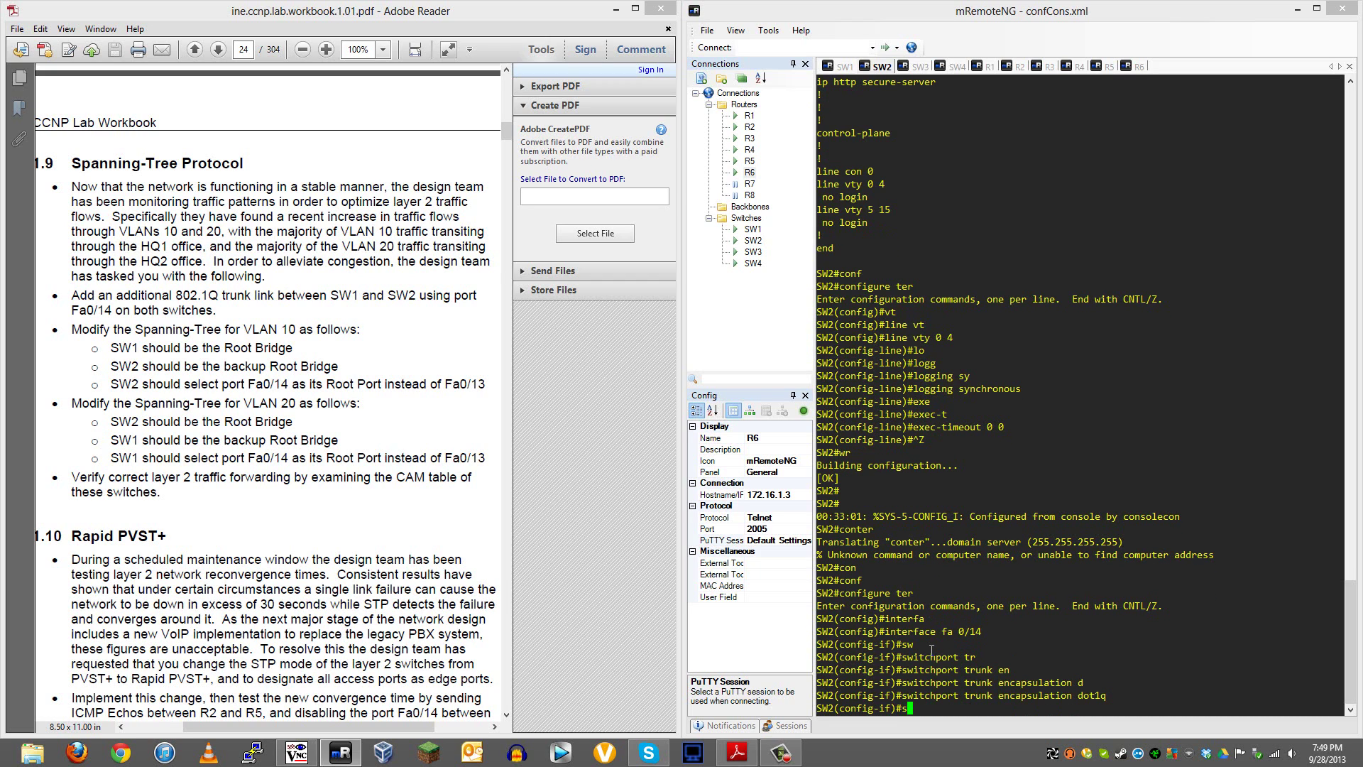
{"action": "type", "text": "w"}
{"action": "key", "text": "Tab"}
{"action": "type", "text": "mod"}
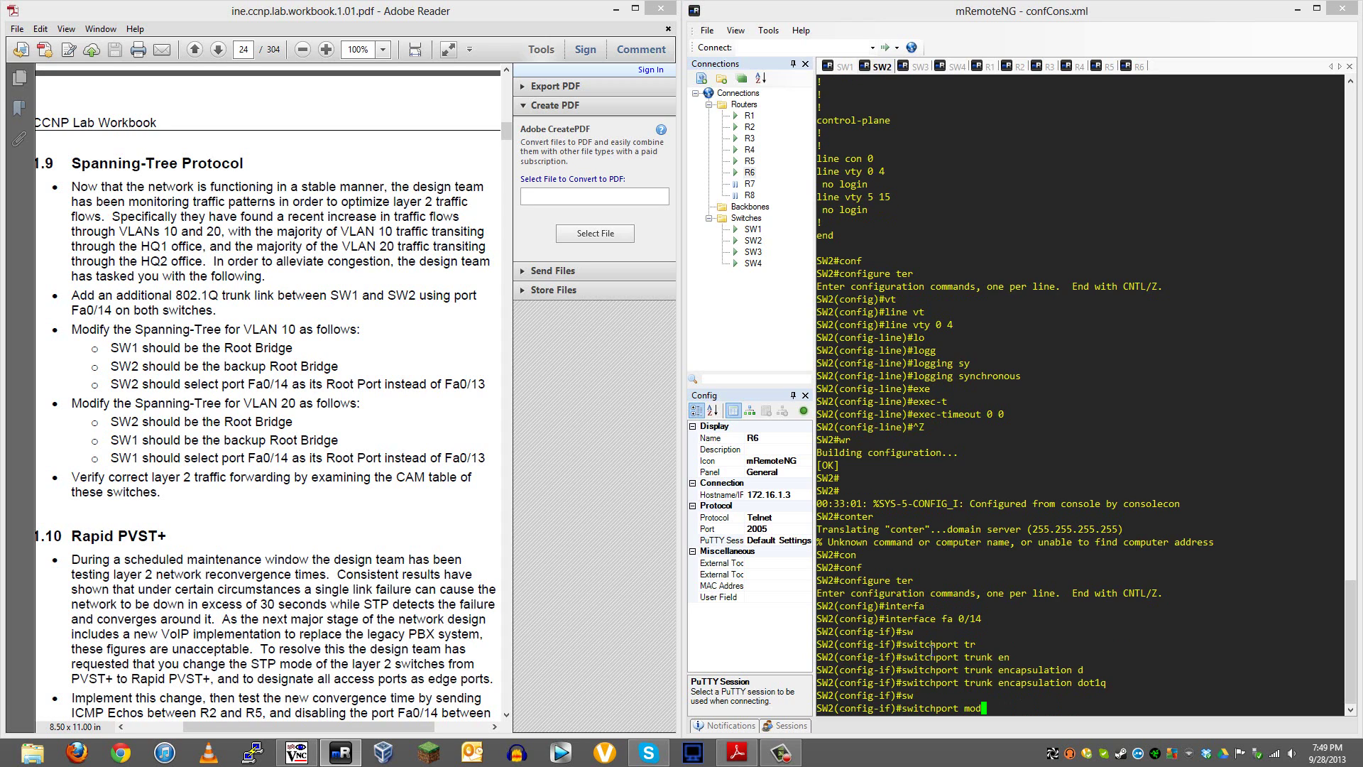
{"action": "key", "text": "Tab"}
{"action": "type", "text": "tr"}
{"action": "key", "text": "Tab"}
{"action": "key", "text": "Return"}
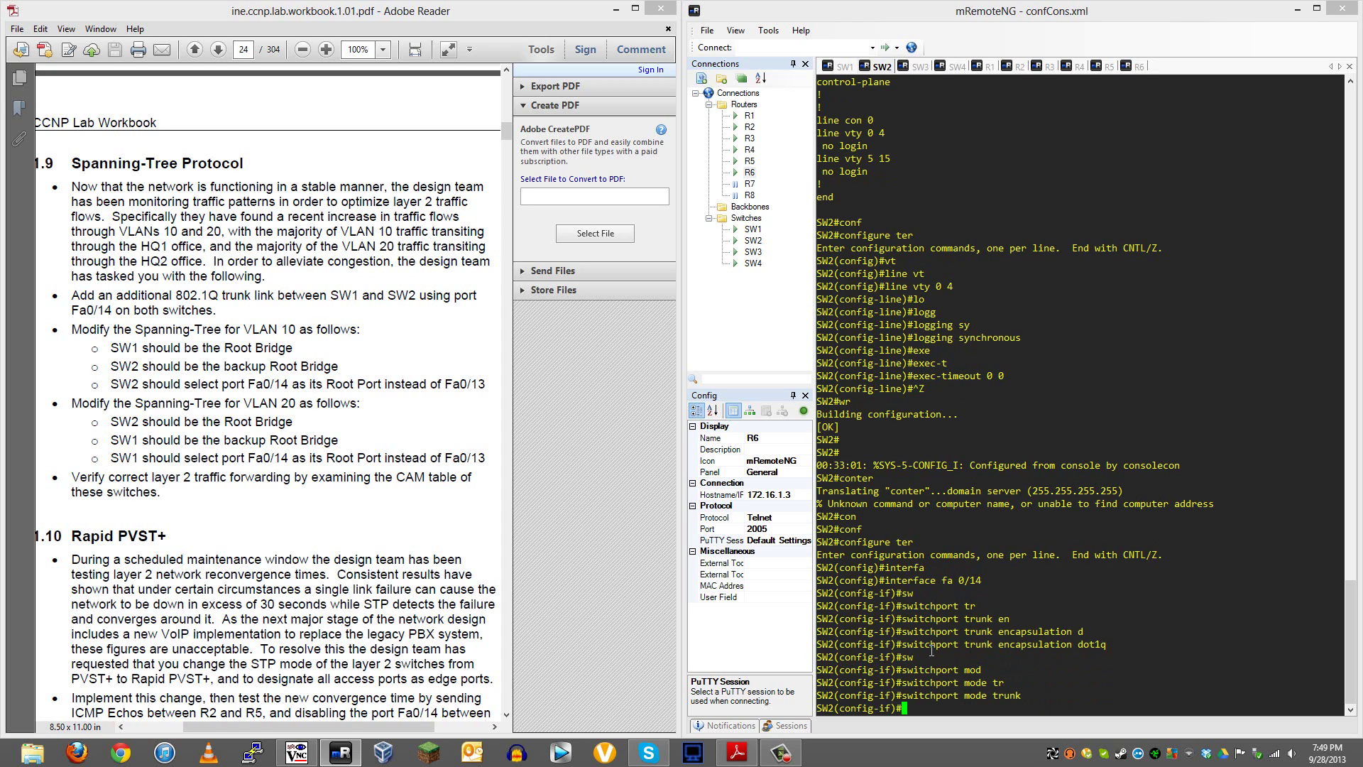
{"action": "key", "text": "ctrl+z"}
{"action": "key", "text": "Return"}
{"action": "key", "text": "Return"}
{"action": "key", "text": "Return"}
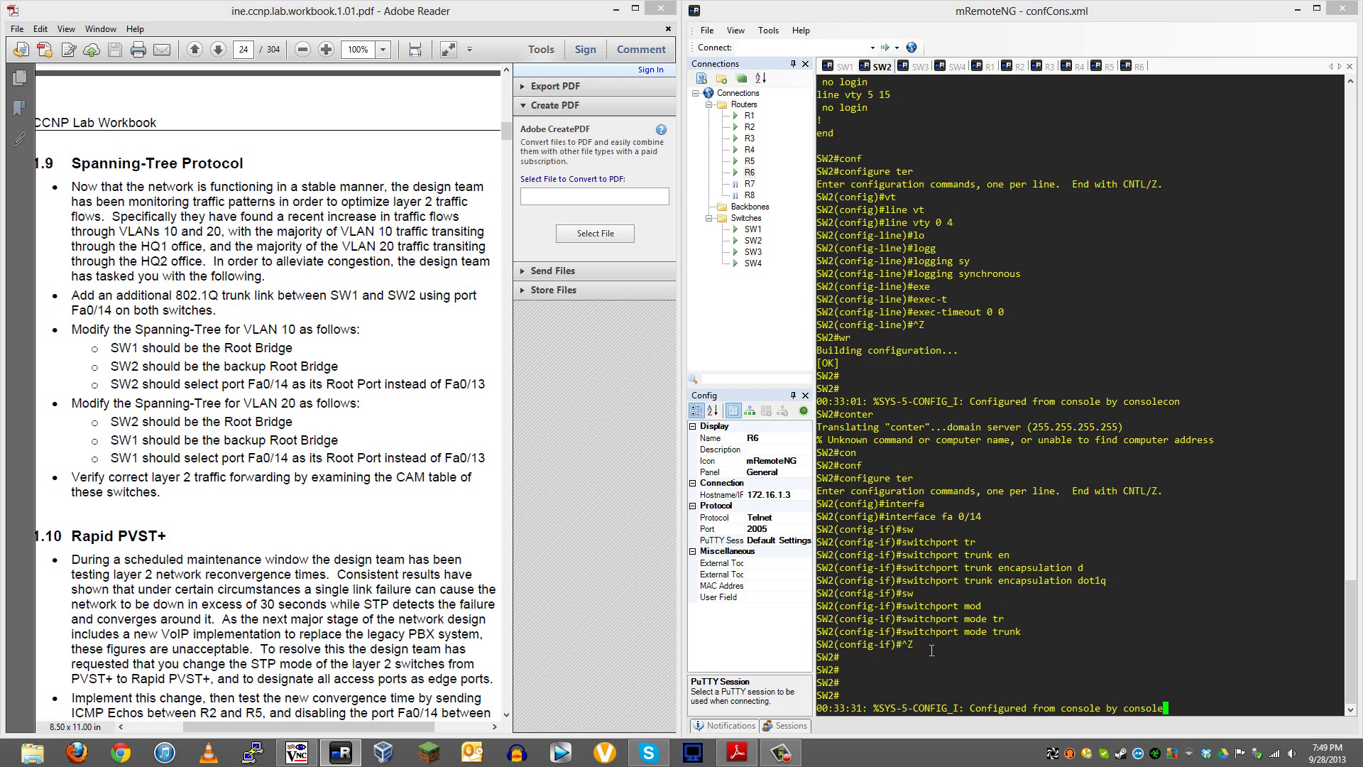
List the trunk ports on SW2 with show interface trunk
{"action": "key", "text": "Return"}
{"action": "key", "text": "Return"}
{"action": "key", "text": "Return"}
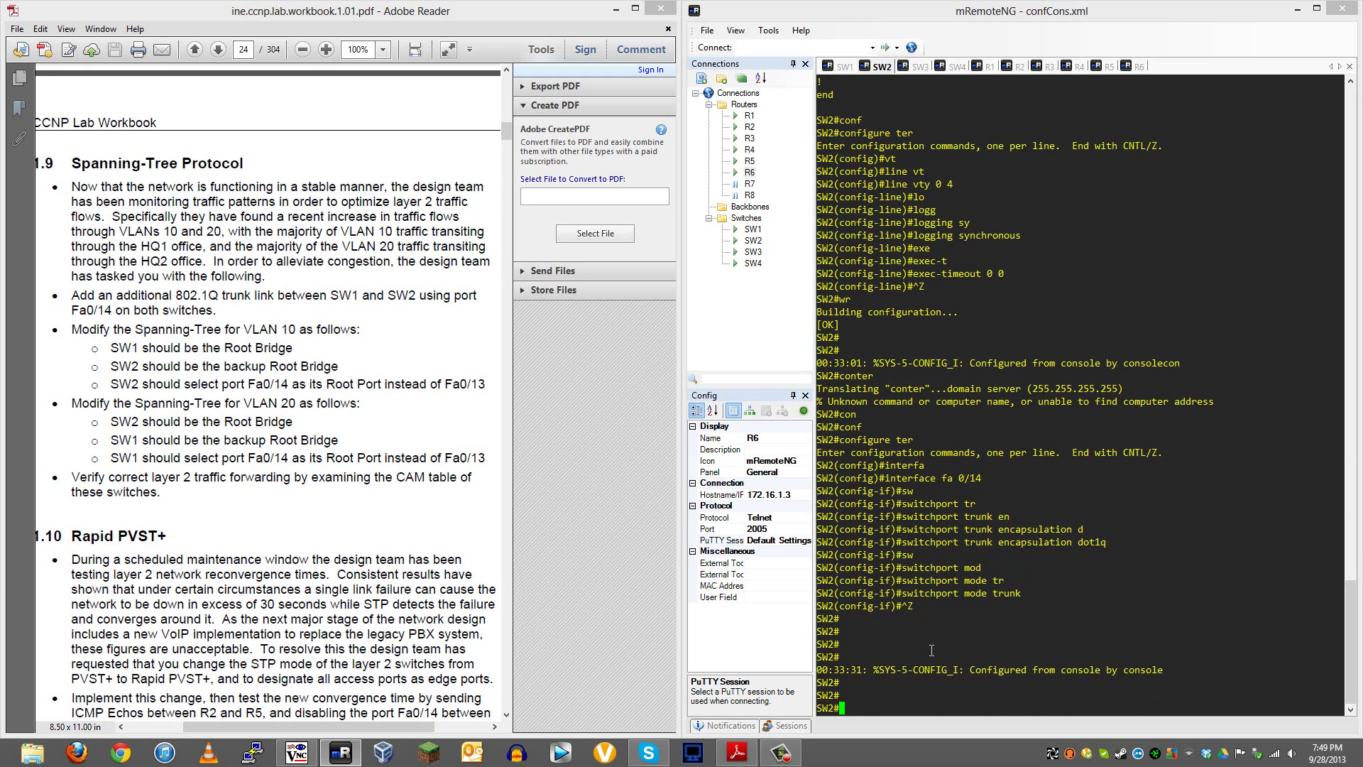
{"action": "type", "text": "show"}
{"action": "key", "text": "Tab"}
{"action": "type", "text": "t"}
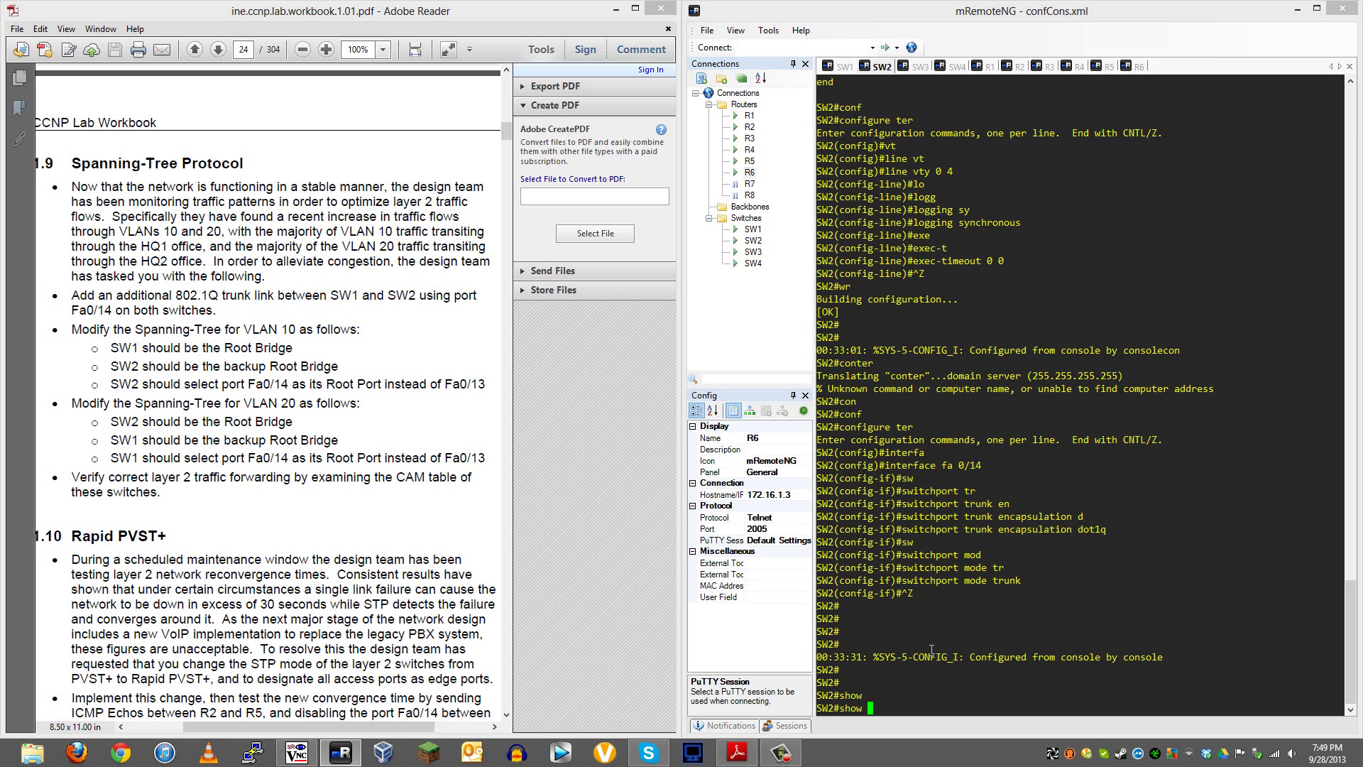
{"action": "key", "text": "BackSpace"}
{"action": "type", "text": "interface trunk"}
{"action": "key", "text": "Return"}
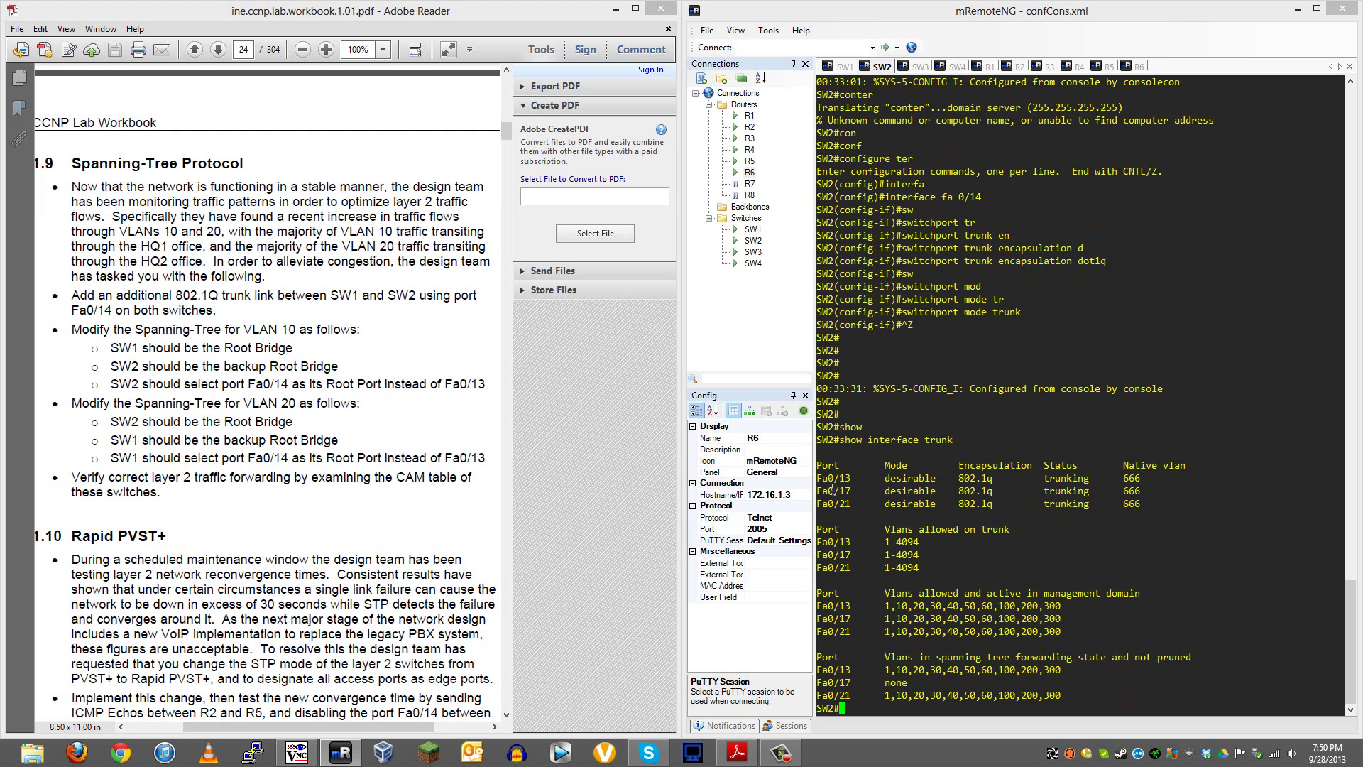
Examine the listed trunk ports on SW2, then rerun show interface trunk to check again for Fa0/14
{"action": "left_click_drag", "start_coordinate": [818, 477], "coordinate": [1026, 490]}
{"action": "left_click", "coordinate": [977, 500]}
{"action": "key", "text": "Up"}
{"action": "key", "text": "Return"}
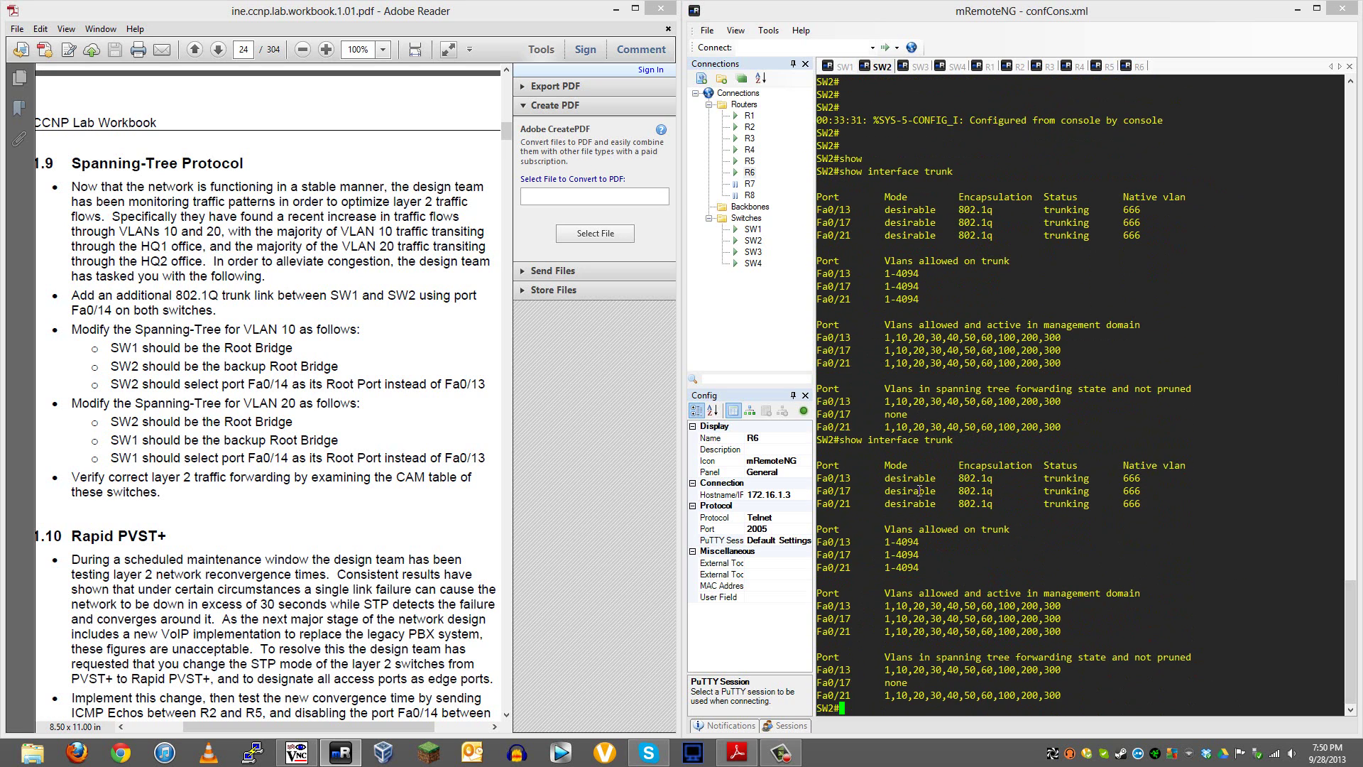
Switch to the SW1 session and exit interface configuration back to global configuration mode
{"action": "left_click", "coordinate": [840, 66]}
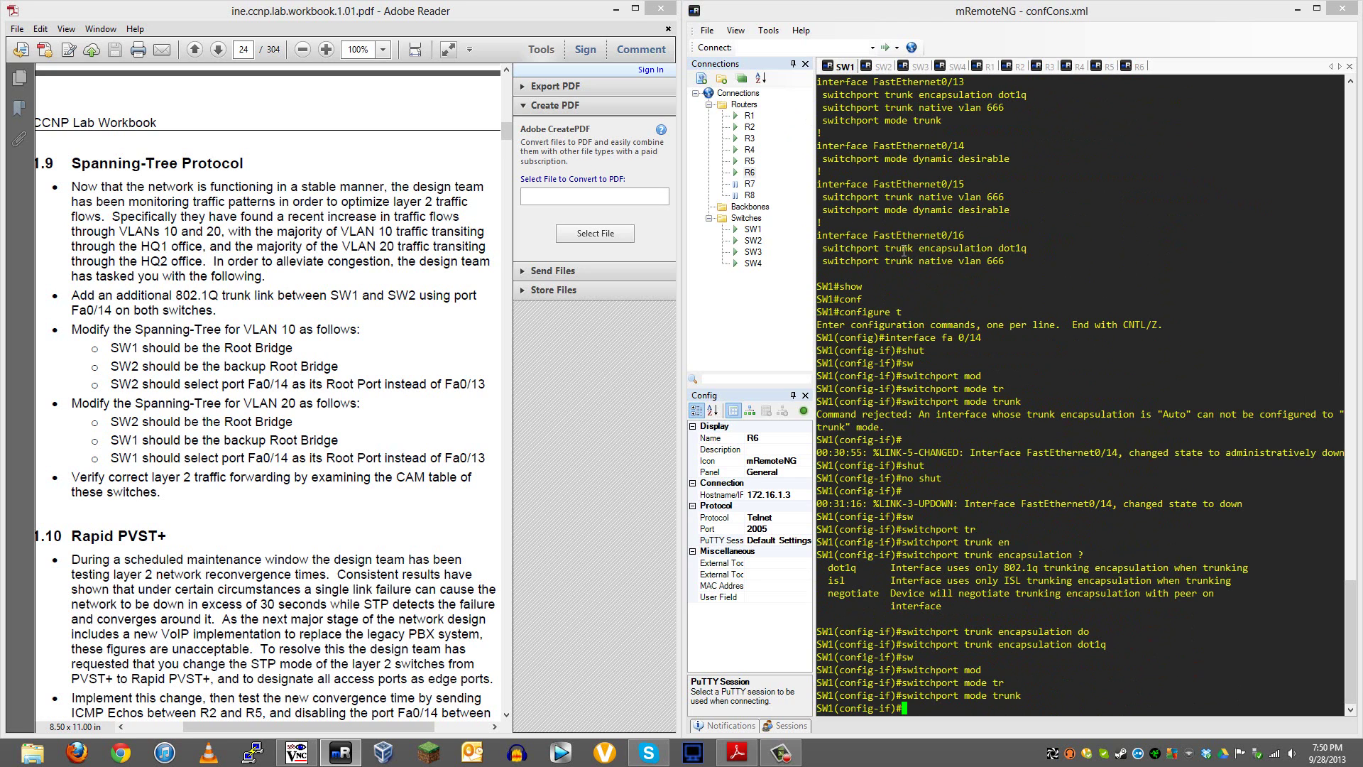
{"action": "key", "text": "Return"}
{"action": "key", "text": "Return"}
{"action": "key", "text": "Return"}
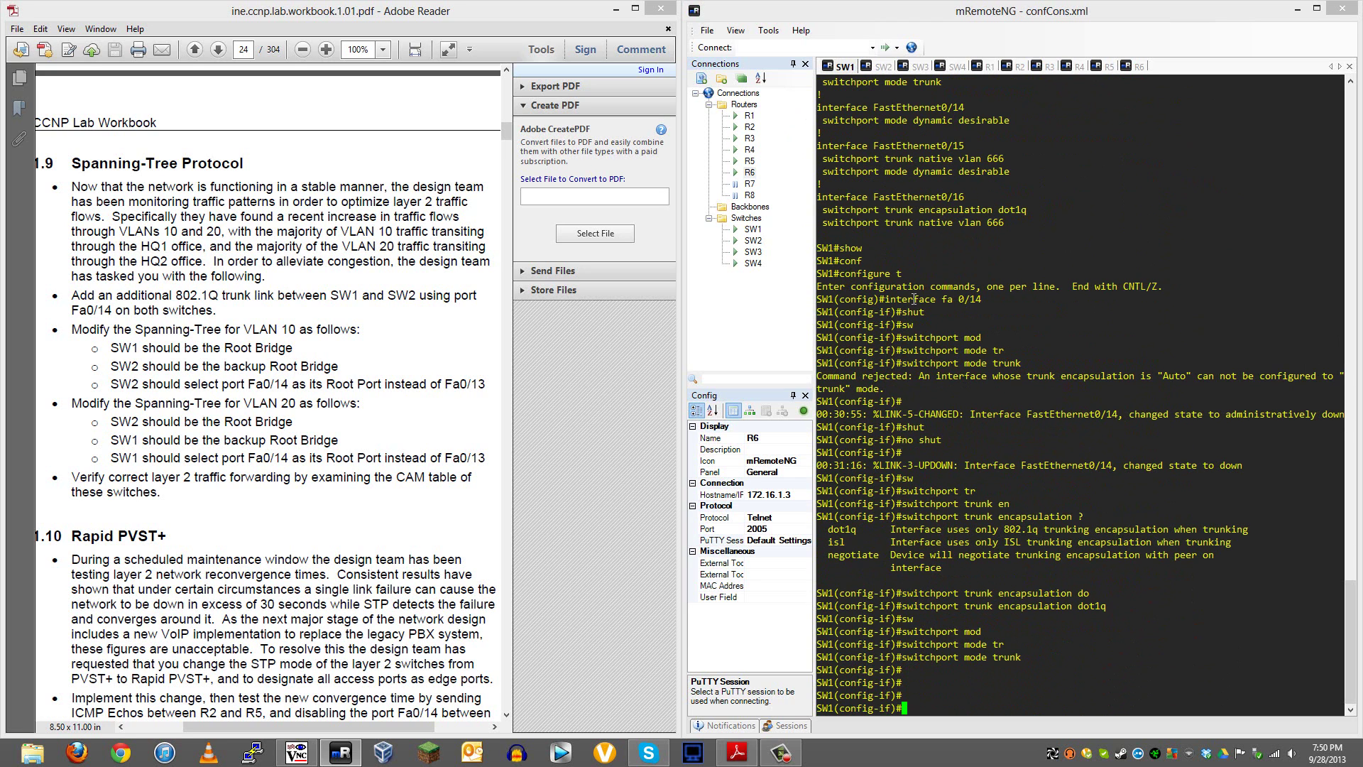
{"action": "type", "text": "exit"}
{"action": "key", "text": "Return"}
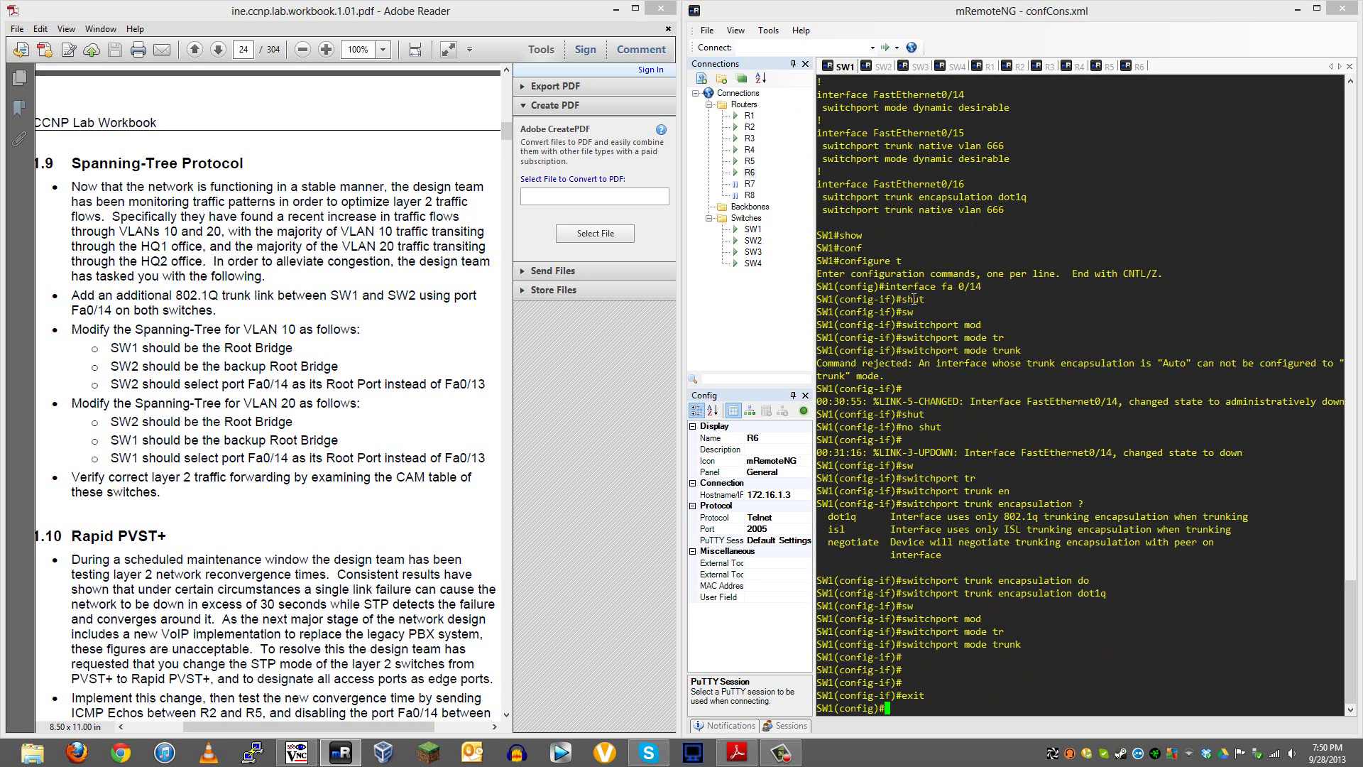
{"action": "type", "text": "sw"}
{"action": "key", "text": "Tab"}
{"action": "key", "text": "BackSpace"}
{"action": "key", "text": "BackSpace"}
{"action": "key", "text": "BackSpace"}
{"action": "key", "text": "BackSpace"}
{"action": "key", "text": "BackSpace"}
{"action": "key", "text": "BackSpace"}
{"action": "key", "text": "BackSpace"}
{"action": "key", "text": "BackSpace"}
{"action": "key", "text": "BackSpace"}
{"action": "key", "text": "BackSpace"}
{"action": "key", "text": "BackSpace"}
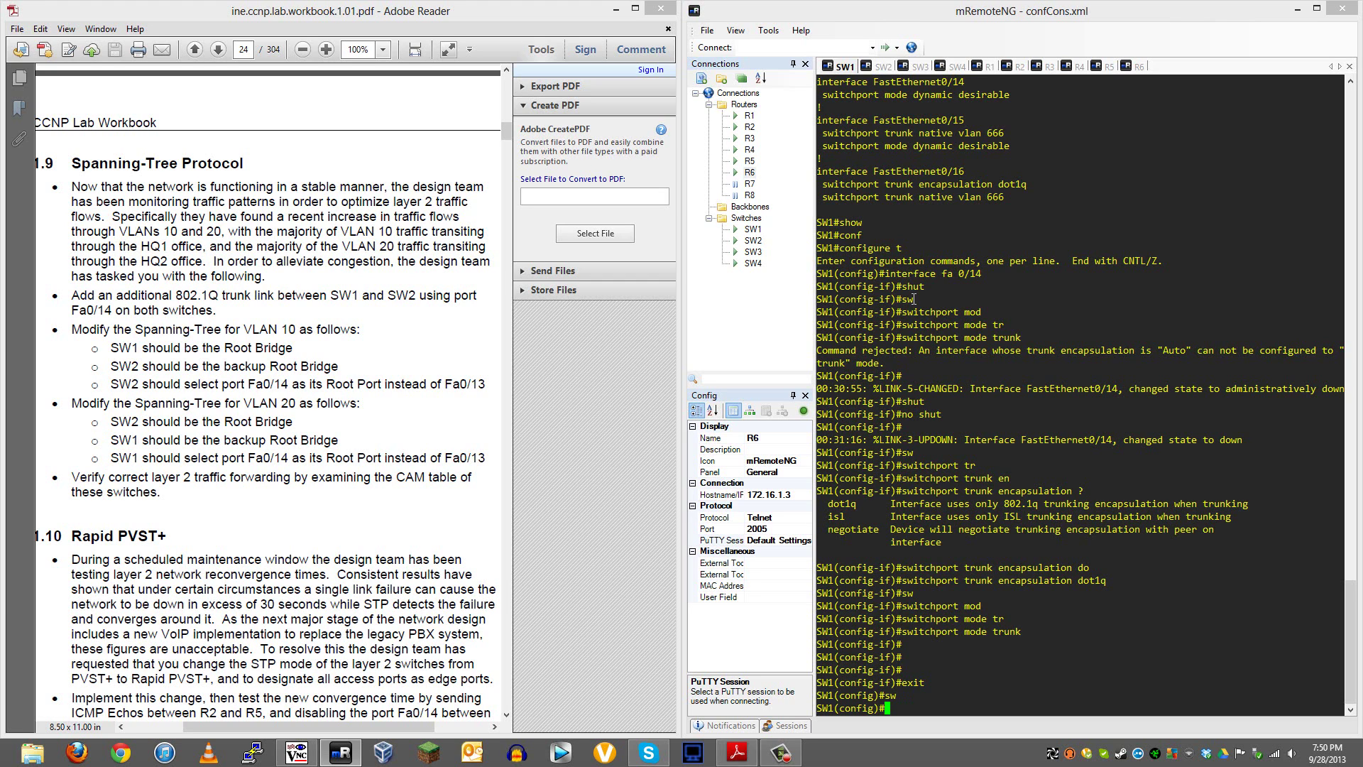
Switch to the SW2 session and check its interface statuses with show ip int br
{"action": "left_click", "coordinate": [881, 66]}
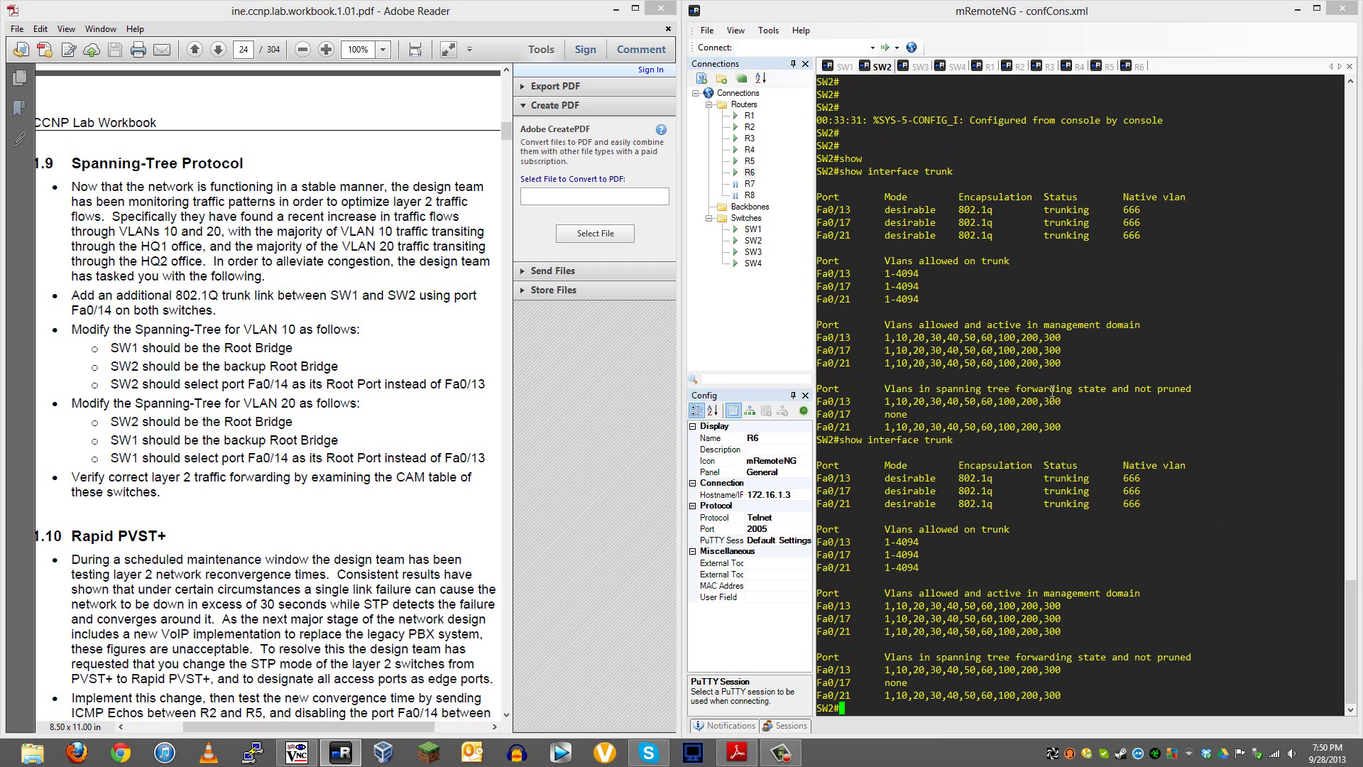
{"action": "type", "text": "show ip int br"}
{"action": "key", "text": "Return"}
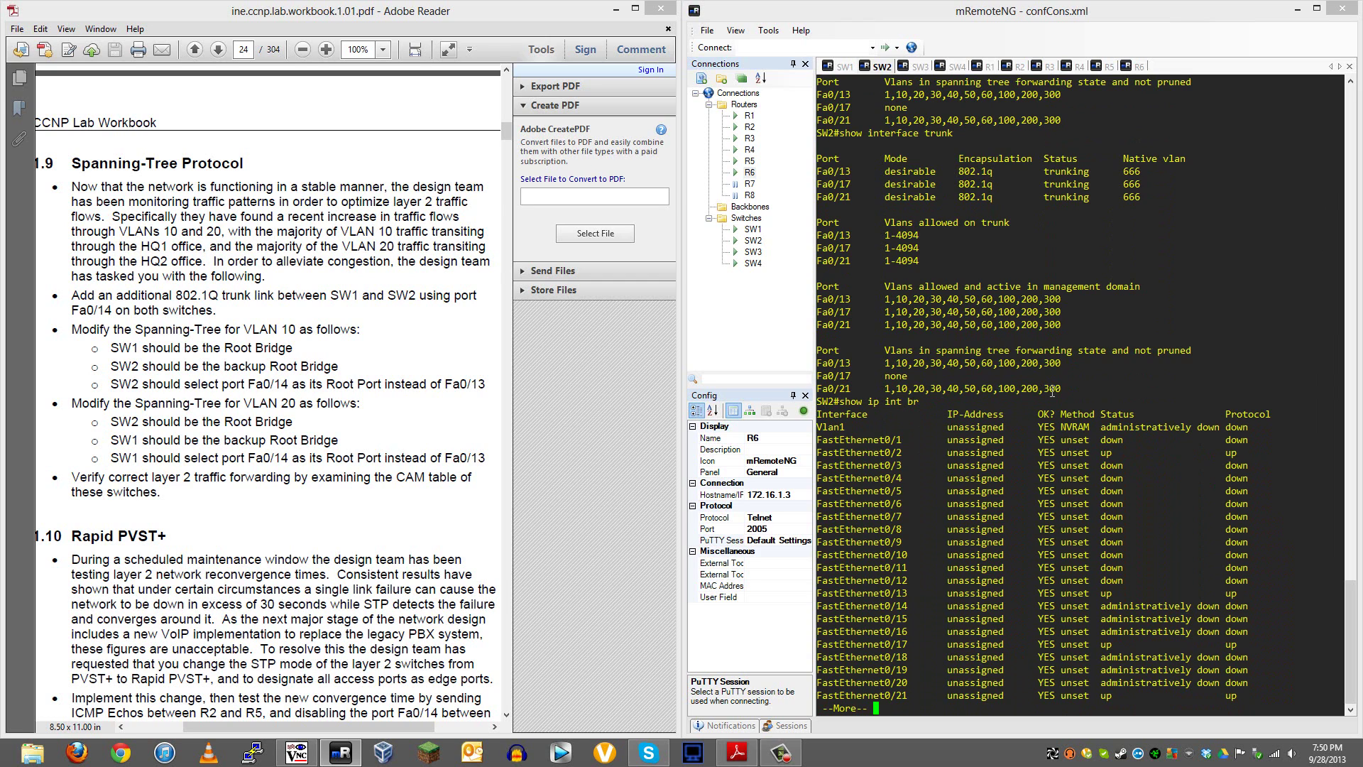
{"action": "type", "text": "q"}
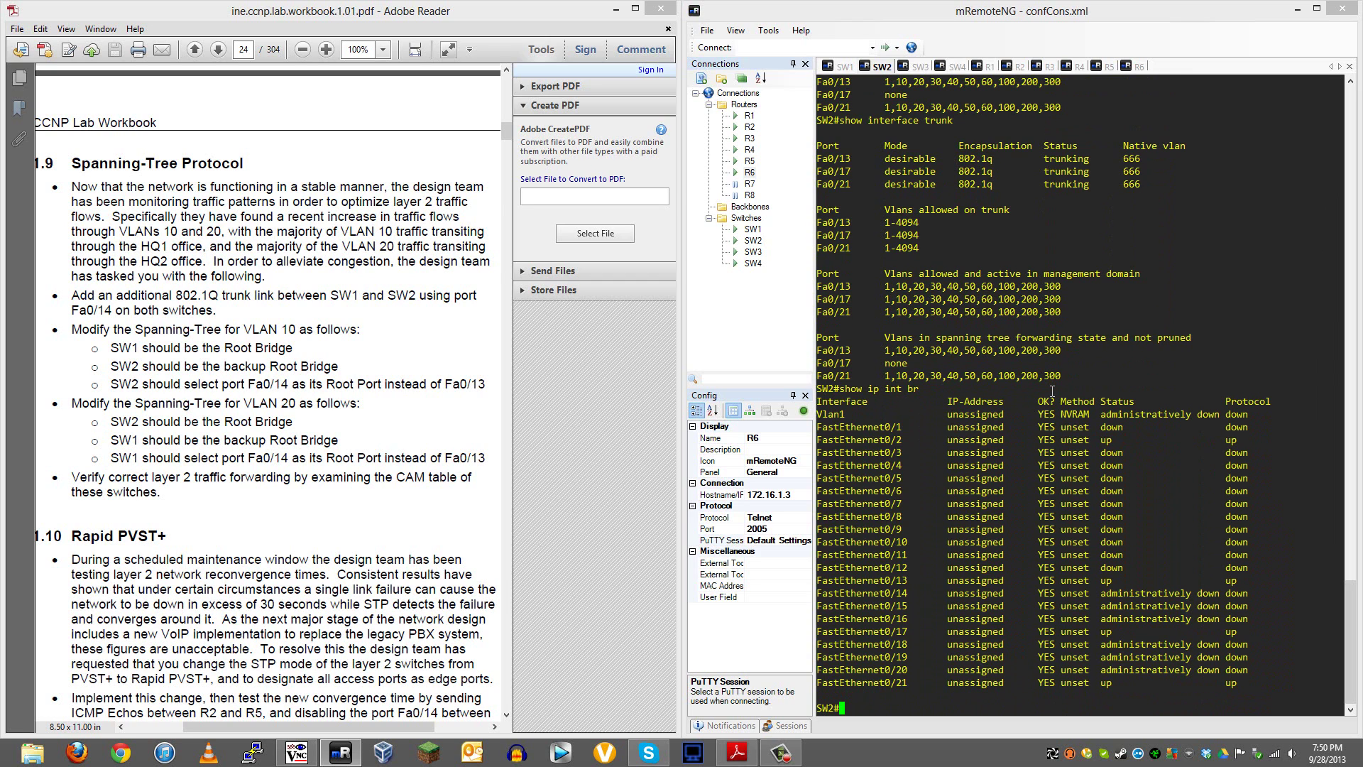
Enter global configuration mode on SW2 and open interface fastEthernet 0/14
{"action": "type", "text": "conf"}
{"action": "key", "text": "Tab"}
{"action": "type", "text": "ter"}
{"action": "key", "text": "Return"}
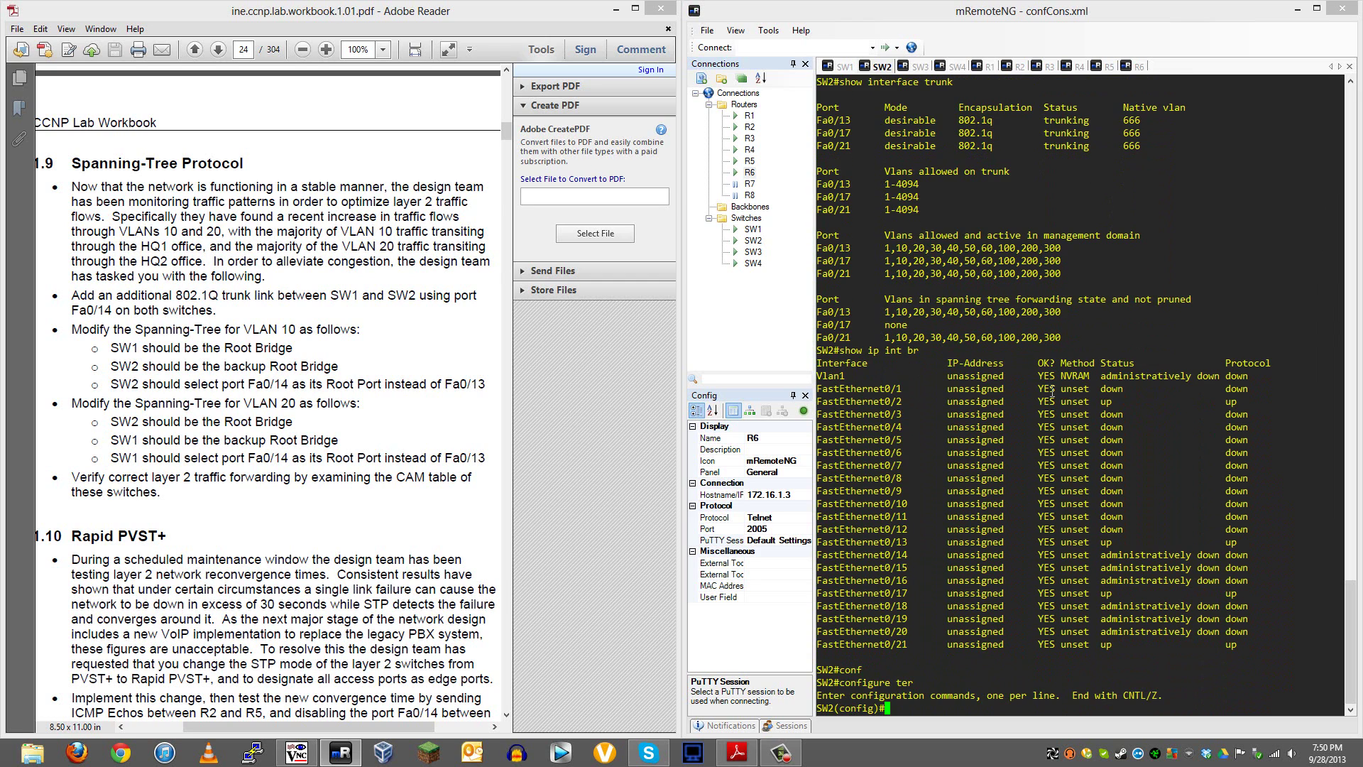
{"action": "type", "text": "inter"}
{"action": "key", "text": "Tab"}
{"action": "type", "text": "fa"}
{"action": "key", "text": "Tab"}
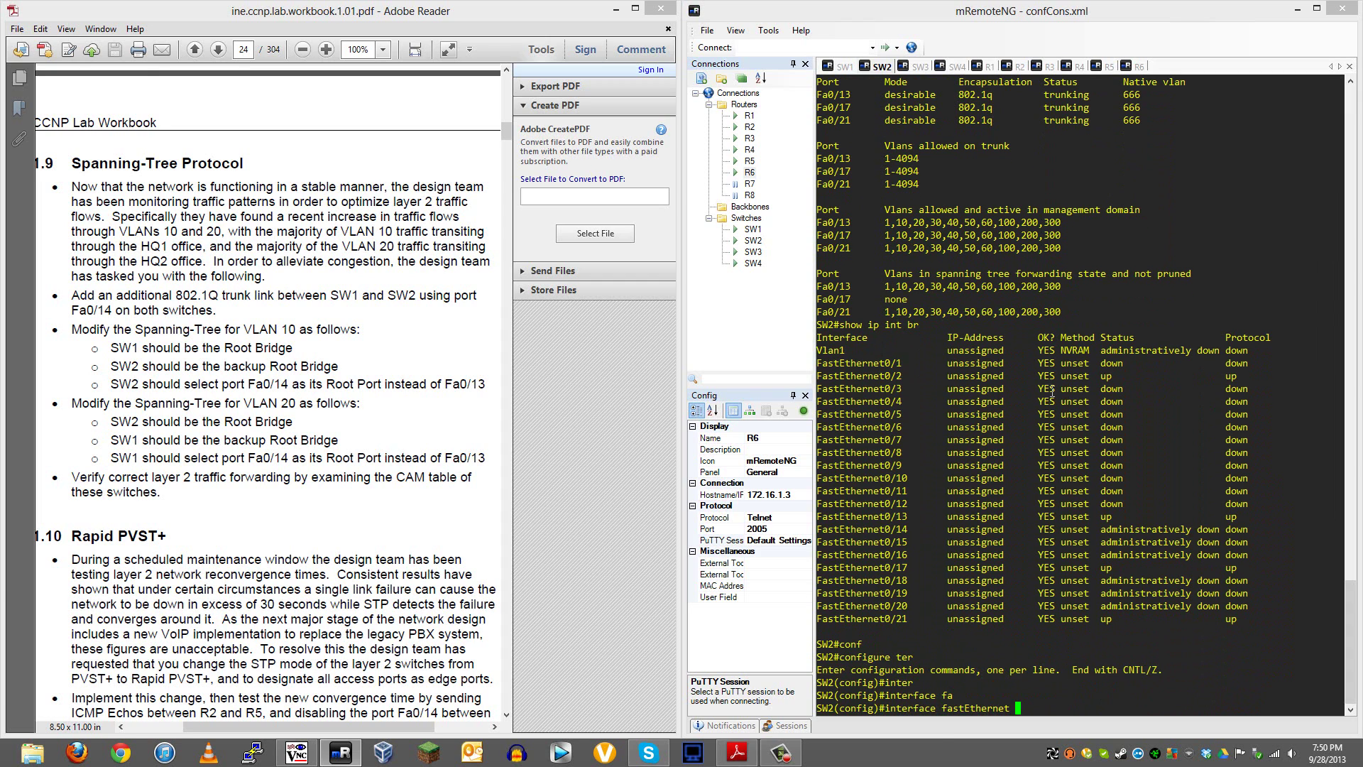
{"action": "type", "text": "0/14"}
{"action": "key", "text": "Return"}
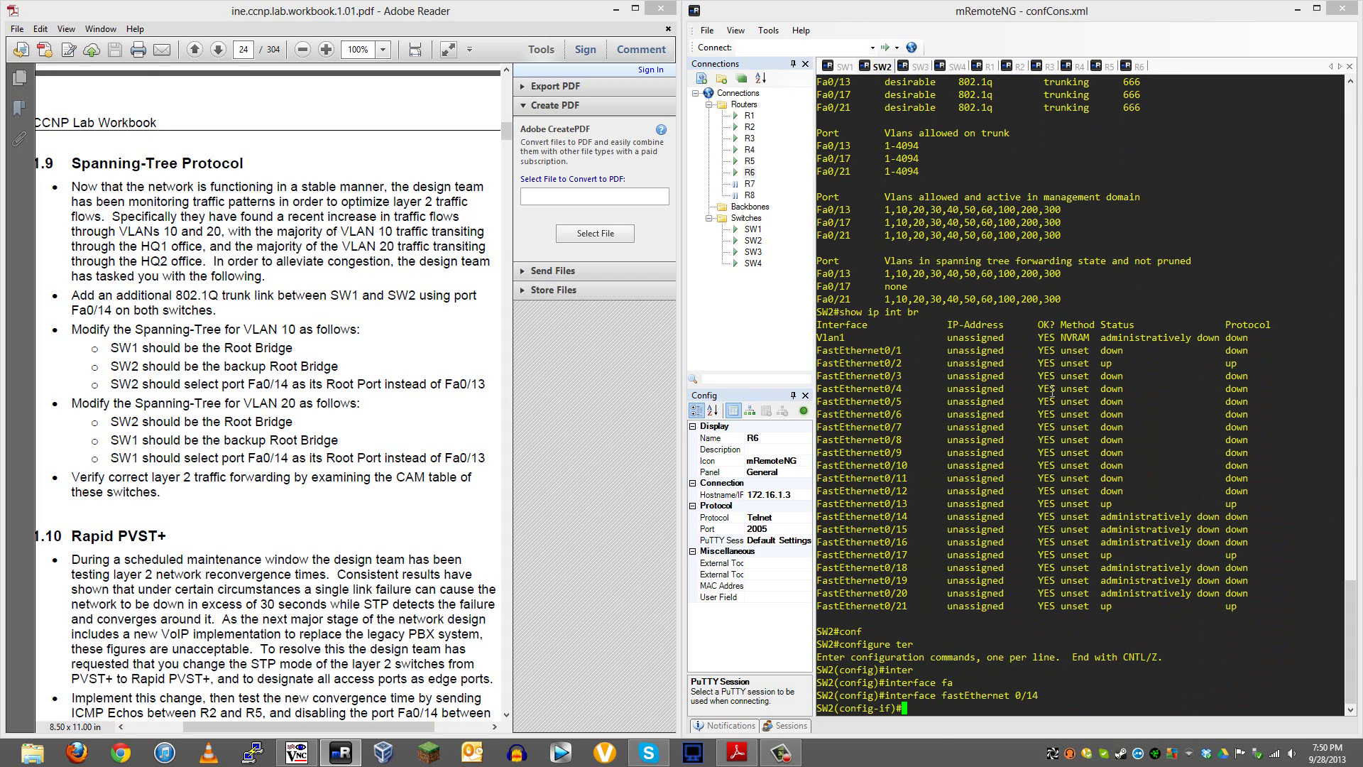
Enable SW2's fastEthernet 0/14 with no shut and return to privileged EXEC mode
{"action": "type", "text": "no shut"}
{"action": "key", "text": "Return"}
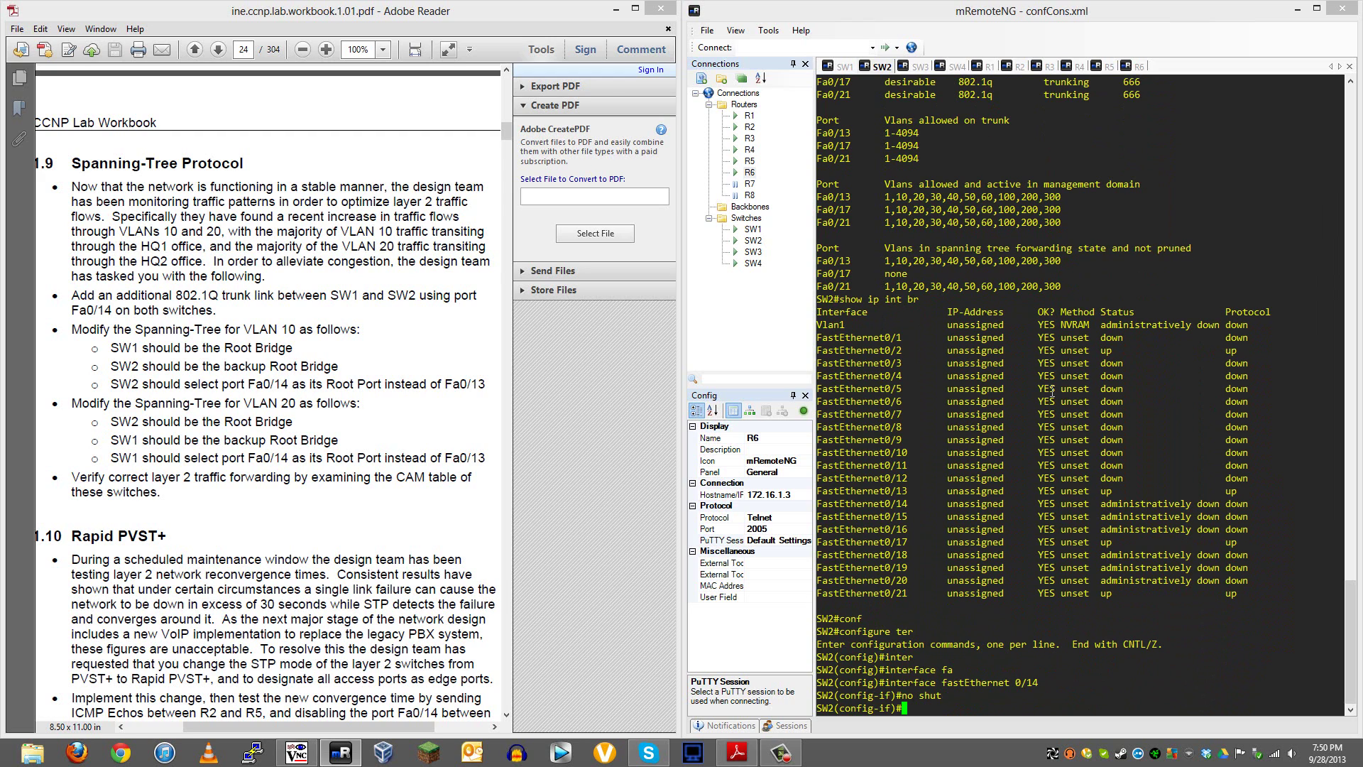
{"action": "key", "text": "Return"}
{"action": "key", "text": "Return"}
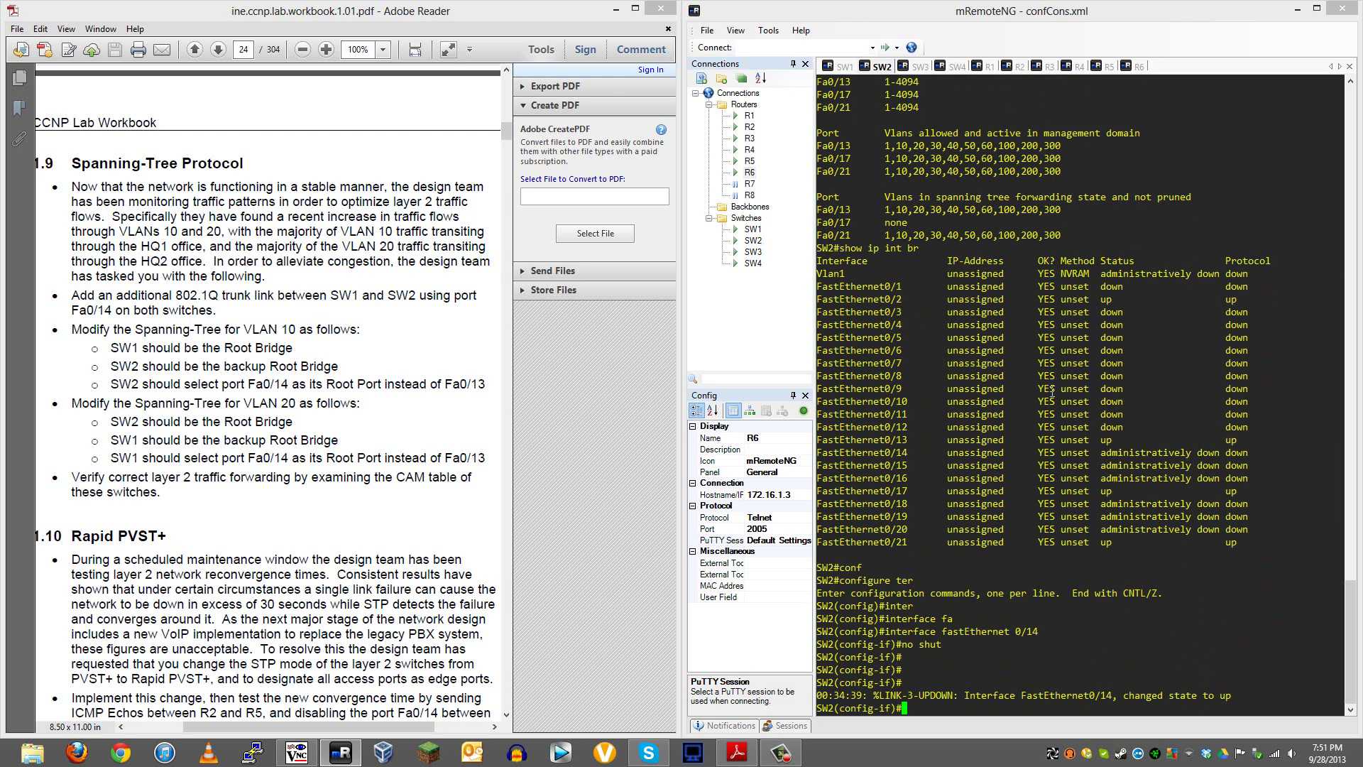
{"action": "key", "text": "ctrl+z"}
{"action": "key", "text": "Return"}
{"action": "key", "text": "Return"}
{"action": "key", "text": "Return"}
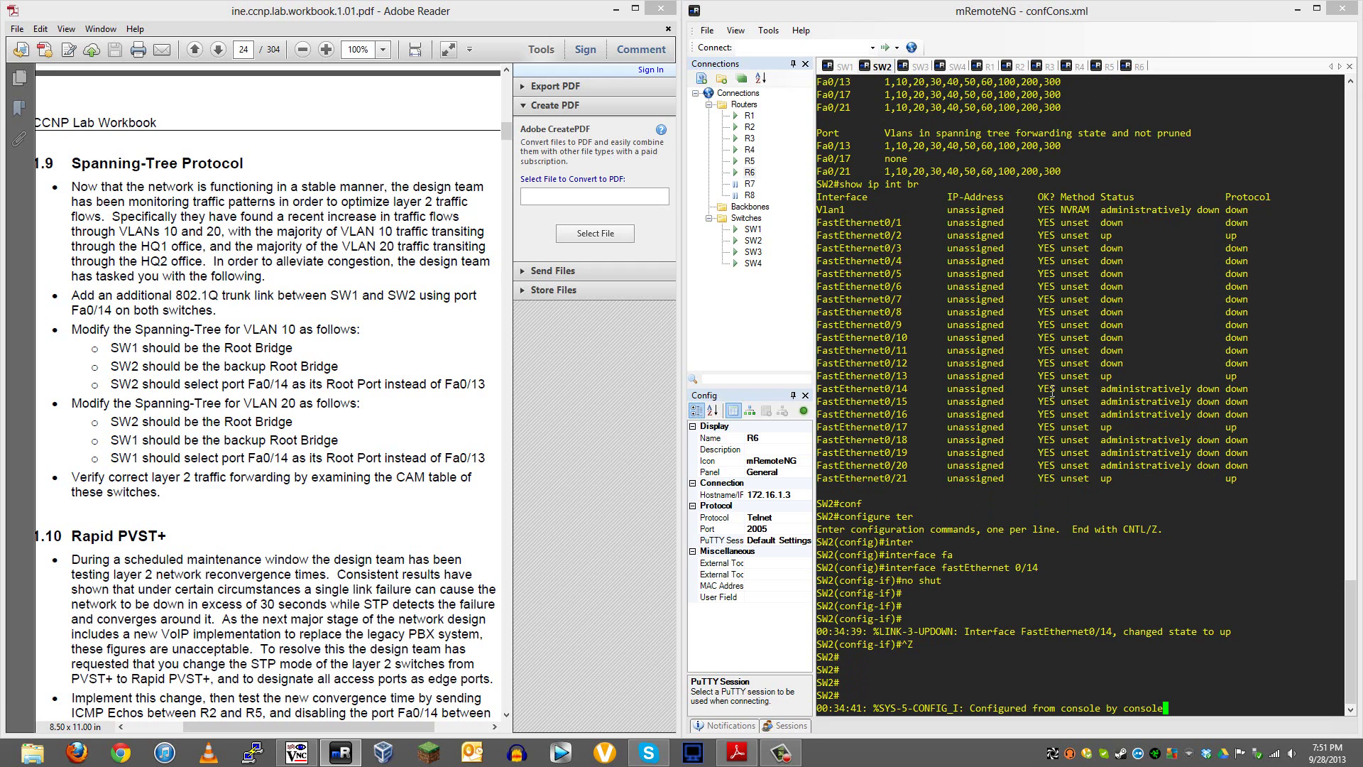
{"action": "key", "text": "Return"}
{"action": "key", "text": "Return"}
{"action": "key", "text": "Return"}
{"action": "type", "text": "show"}
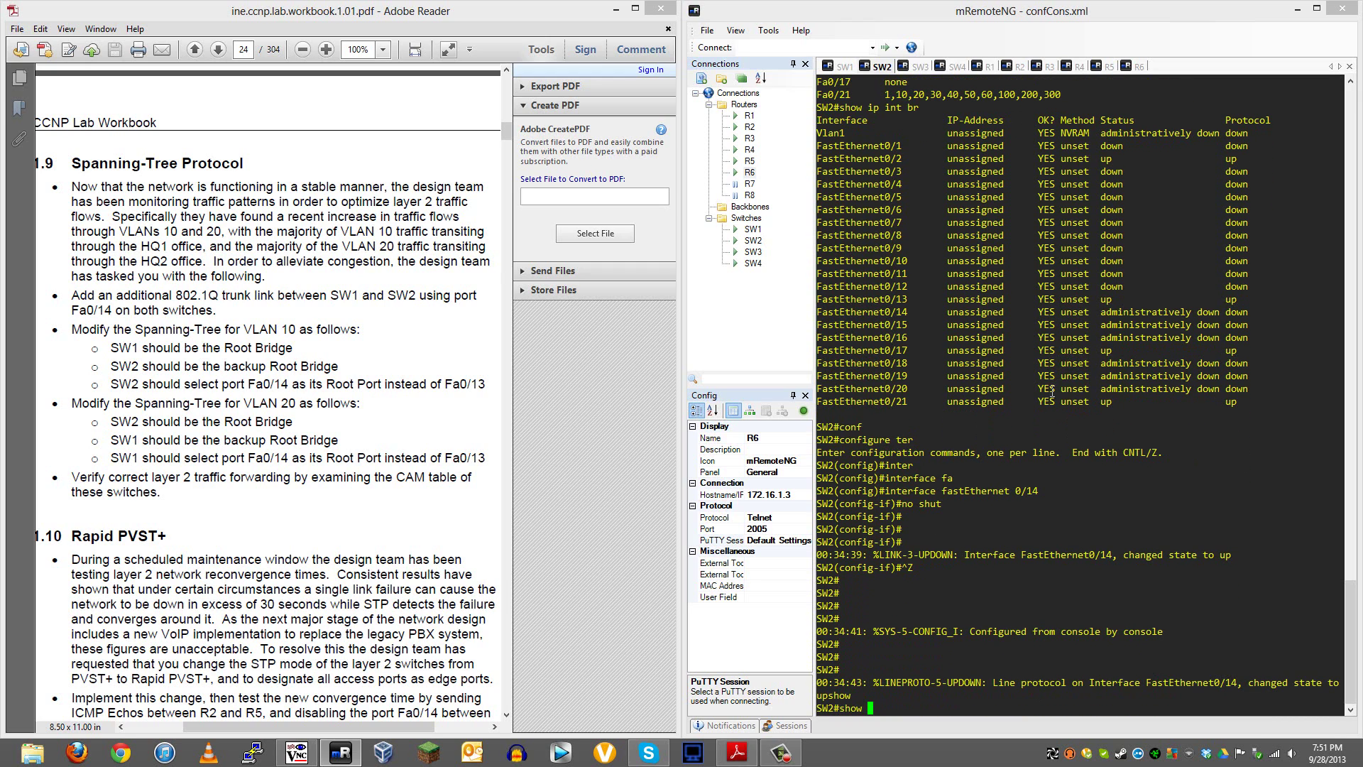
{"action": "type", "text": " tr"}
{"action": "key", "text": "Tab"}
{"action": "key", "text": "BackSpace"}
{"action": "key", "text": "BackSpace"}
{"action": "key", "text": "BackSpace"}
{"action": "key", "text": "BackSpace"}
{"action": "key", "text": "BackSpace"}
{"action": "key", "text": "BackSpace"}
{"action": "key", "text": "BackSpace"}
{"action": "key", "text": "BackSpace"}
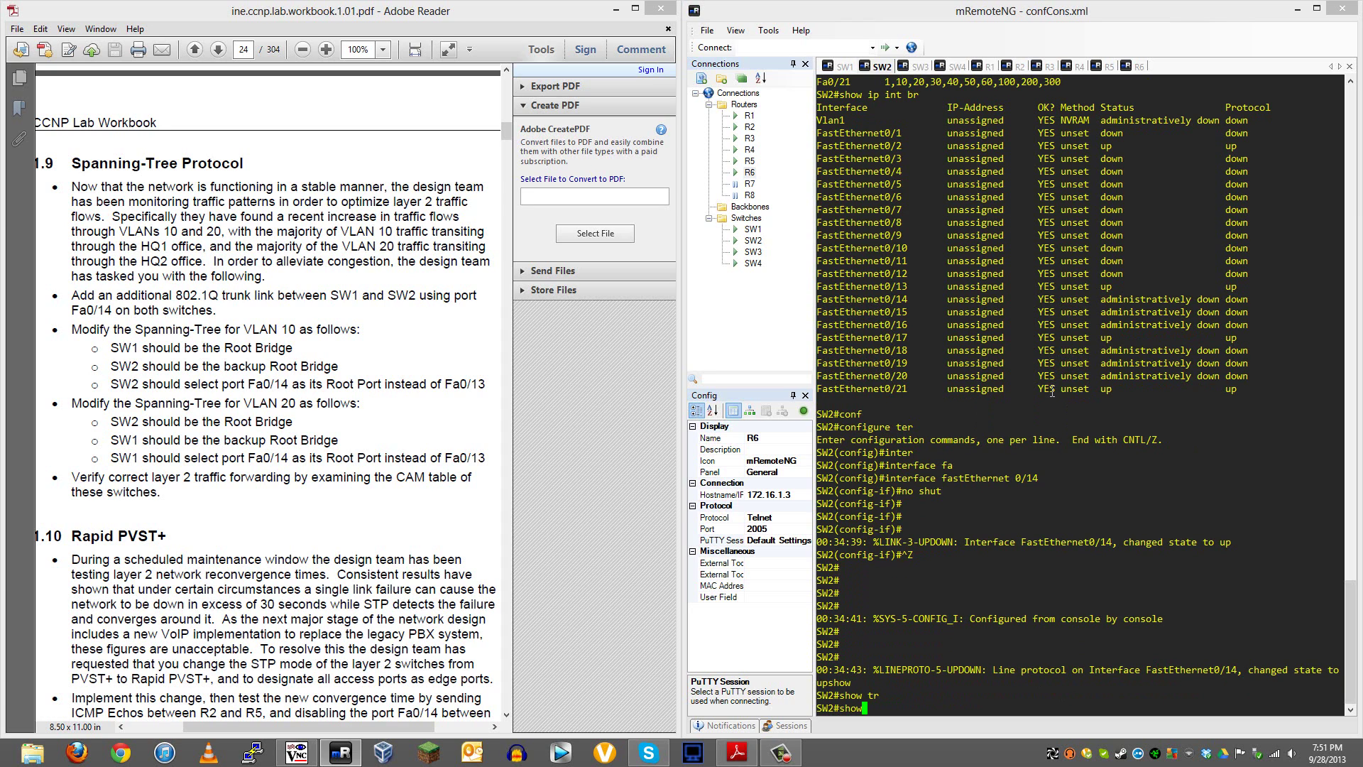
Verify the Fa0/14 trunk on SW2 with show interfaces trunk, then quit the paged output
{"action": "type", "text": "w inter"}
{"action": "key", "text": "Tab"}
{"action": "type", "text": "tr"}
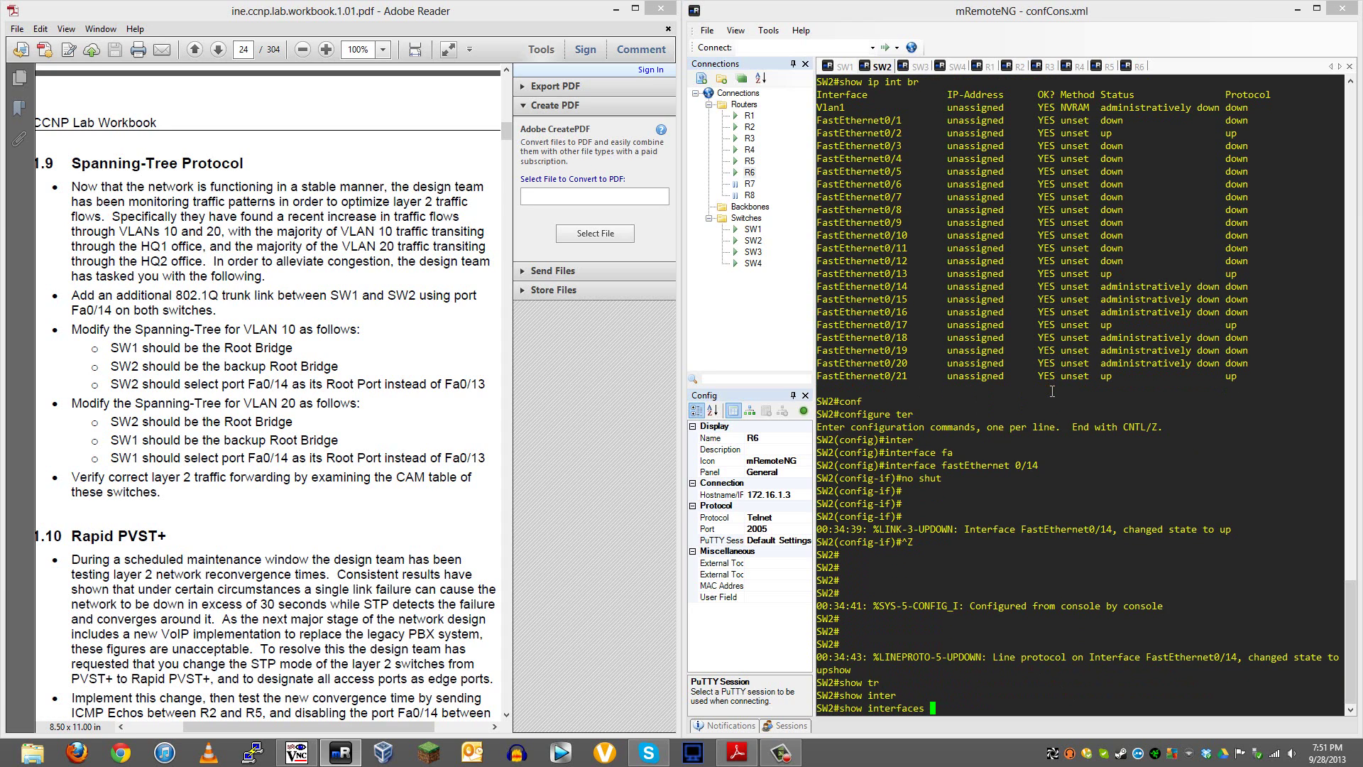
{"action": "key", "text": "Tab"}
{"action": "type", "text": "un"}
{"action": "key", "text": "Tab"}
{"action": "type", "text": "k"}
{"action": "key", "text": "Return"}
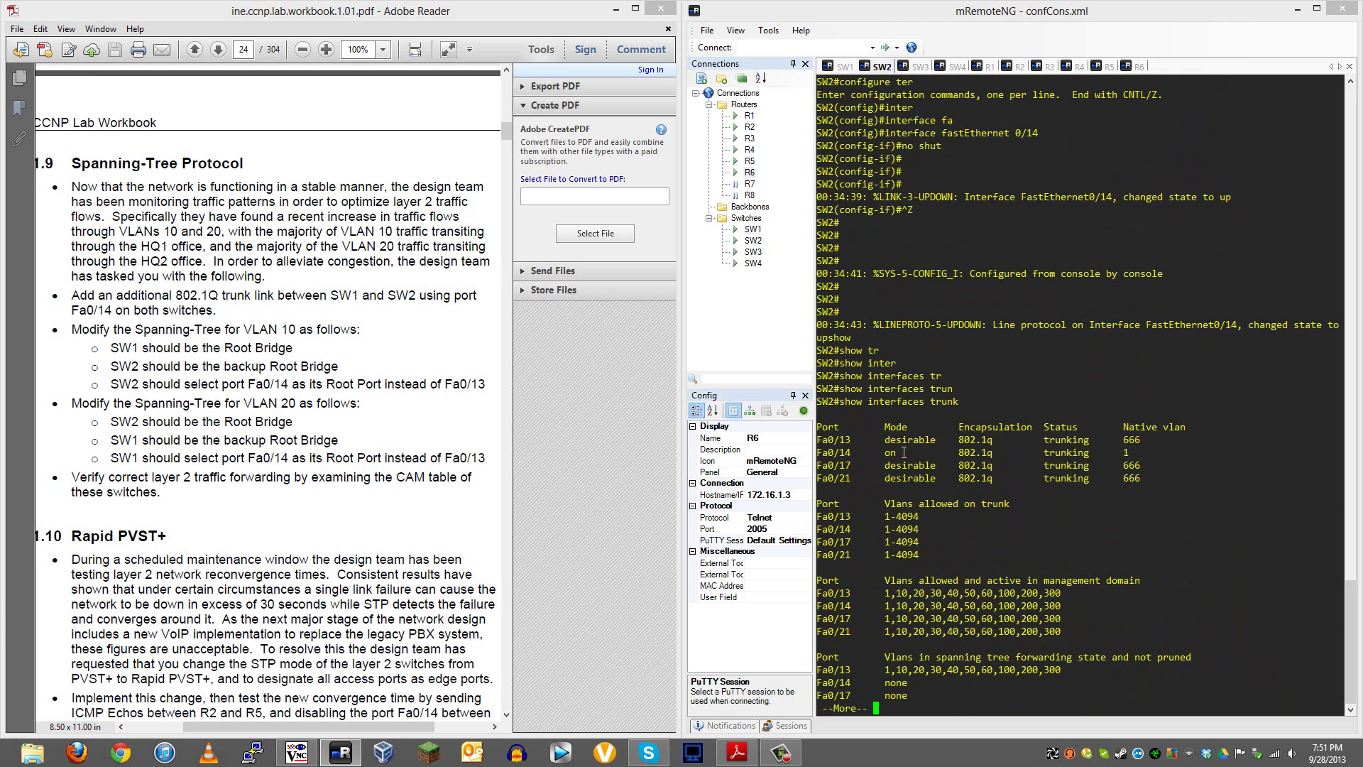
{"action": "type", "text": "q"}
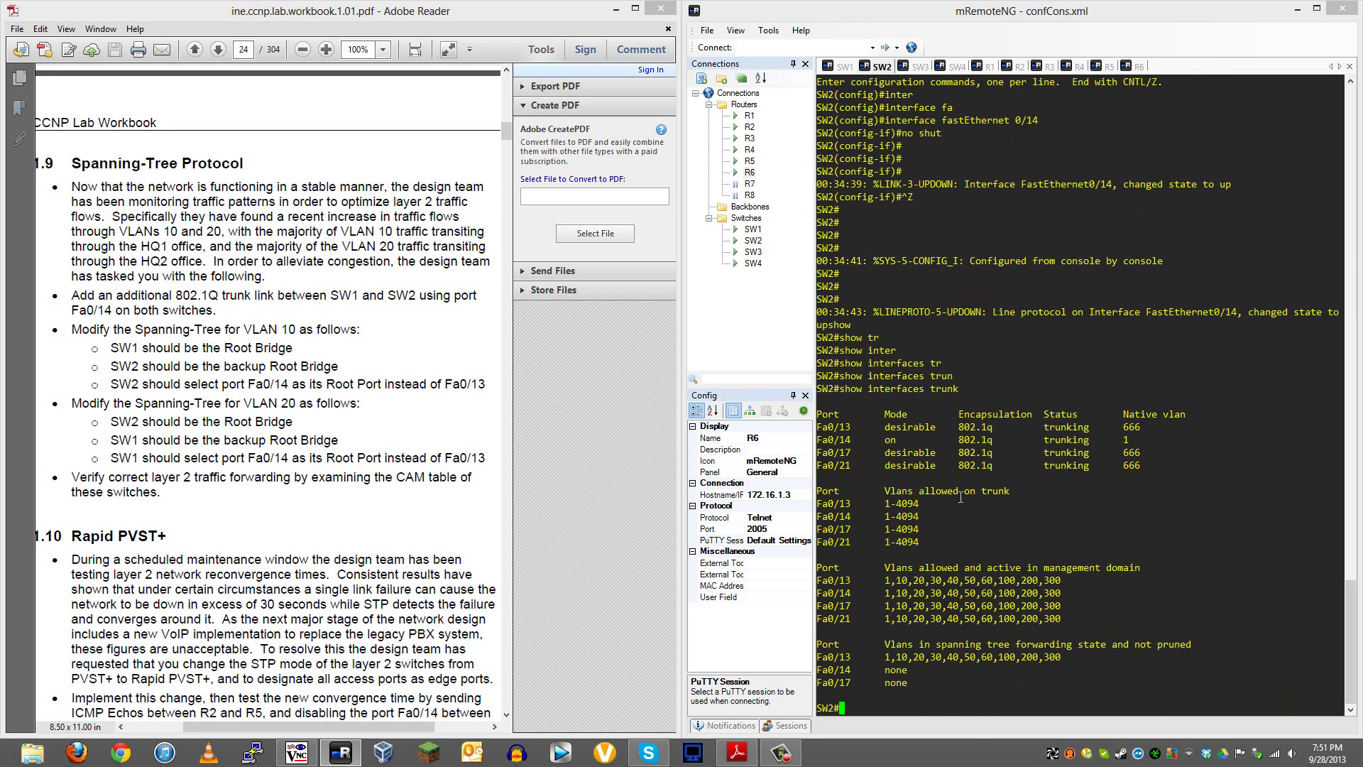
Reenter global configuration mode on SW2 and select interface fastEthernet 0/14 for further changes
{"action": "type", "text": "con"}
{"action": "key", "text": "Return"}
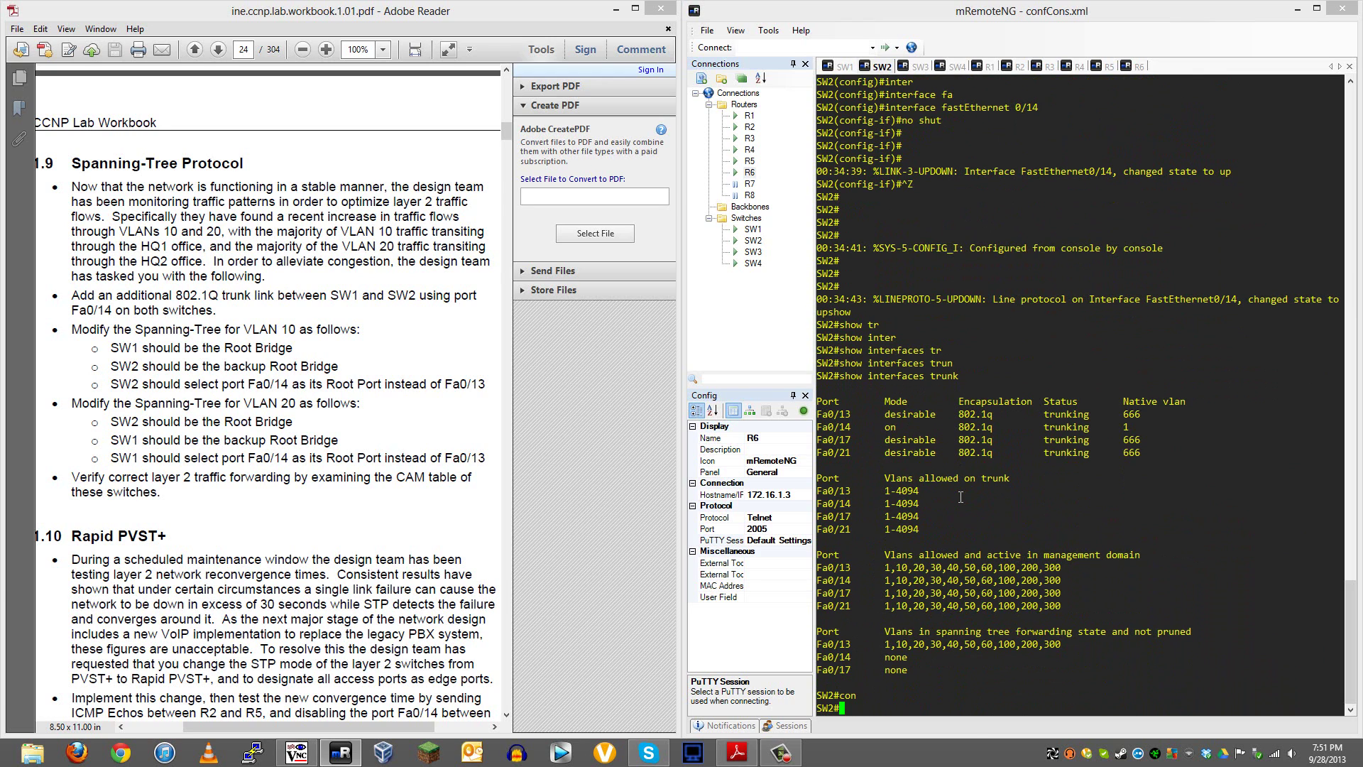
{"action": "type", "text": "conf"}
{"action": "key", "text": "Tab"}
{"action": "type", "text": "ter"}
{"action": "key", "text": "Return"}
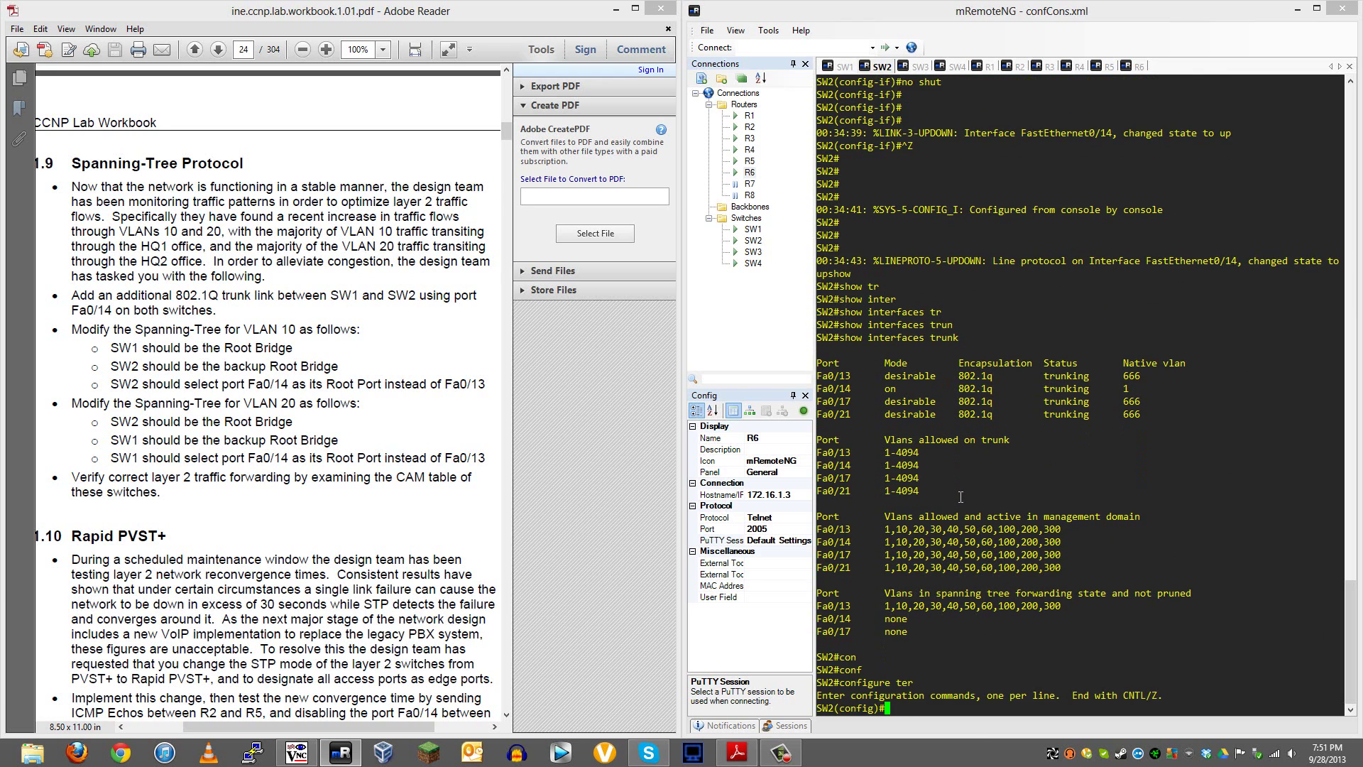
{"action": "type", "text": "inter"}
{"action": "key", "text": "Tab"}
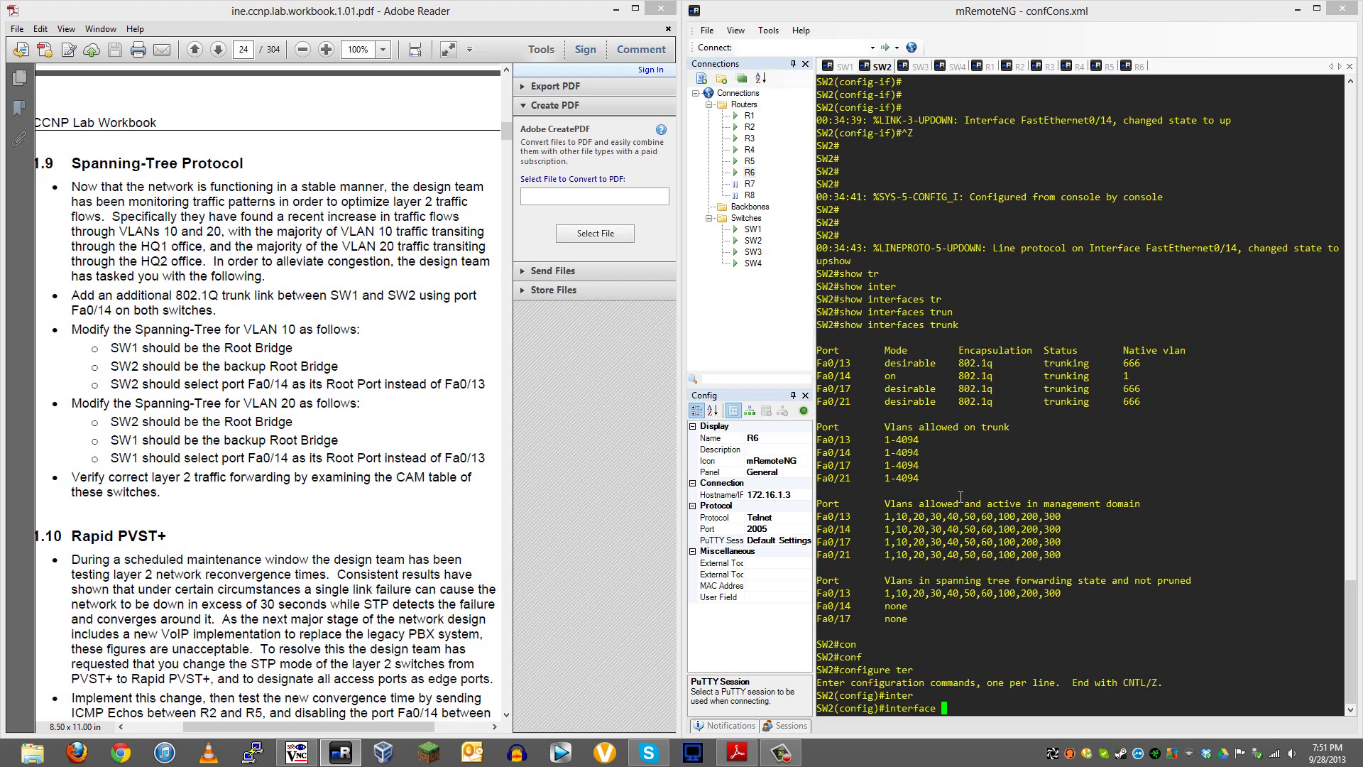
{"action": "type", "text": "fa"}
{"action": "key", "text": "Tab"}
{"action": "type", "text": "q"}
{"action": "key", "text": "BackSpace"}
{"action": "type", "text": "0"}
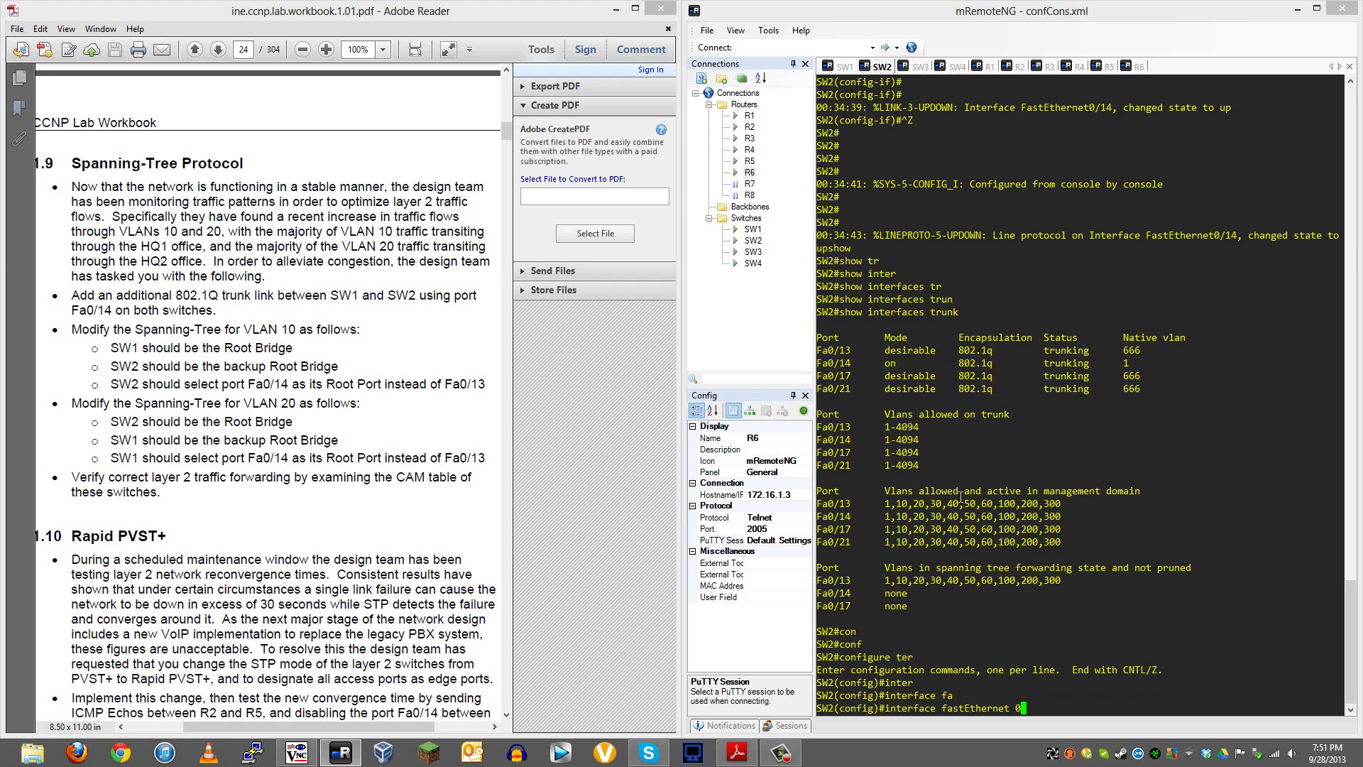
{"action": "type", "text": "/14"}
{"action": "key", "text": "Return"}
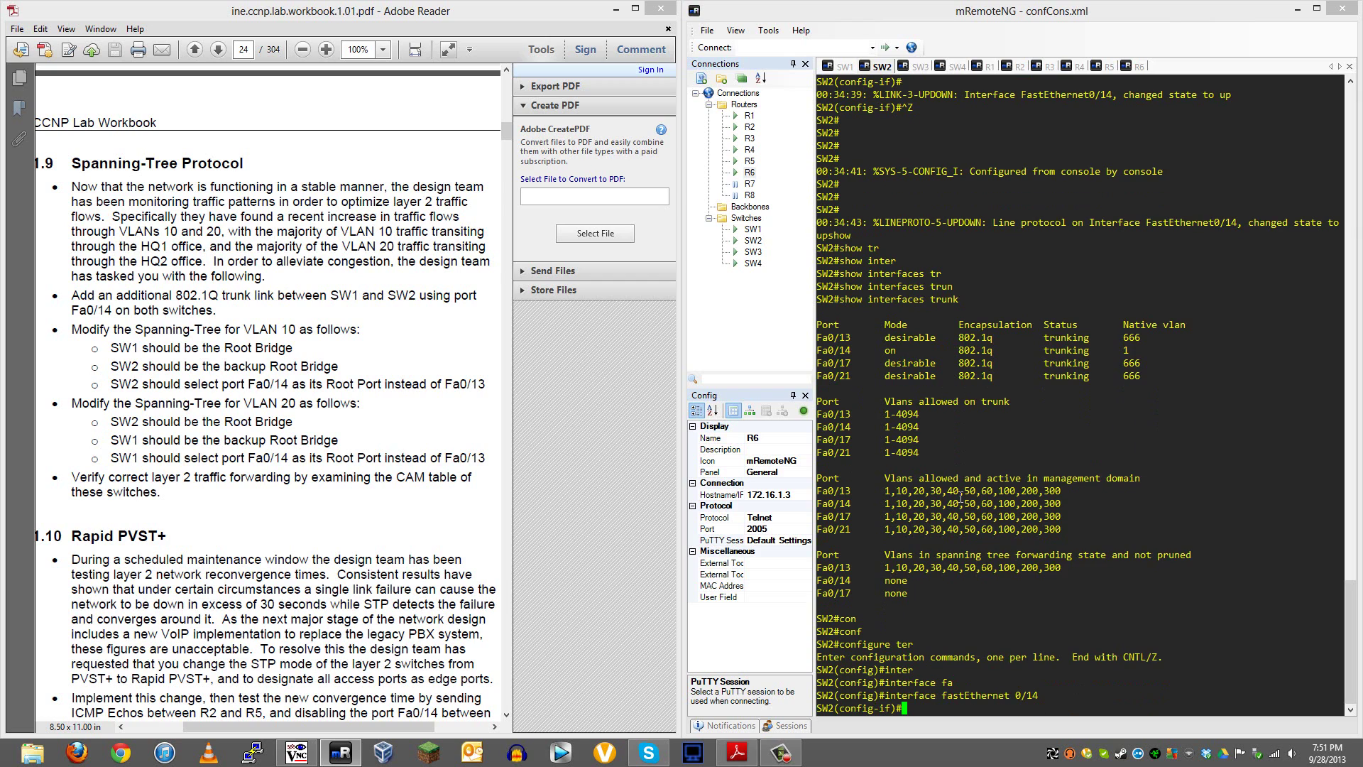
Set SW2's fastEthernet 0/14 to switchport mode dynamic desirable
{"action": "type", "text": "sw"}
{"action": "key", "text": "Tab"}
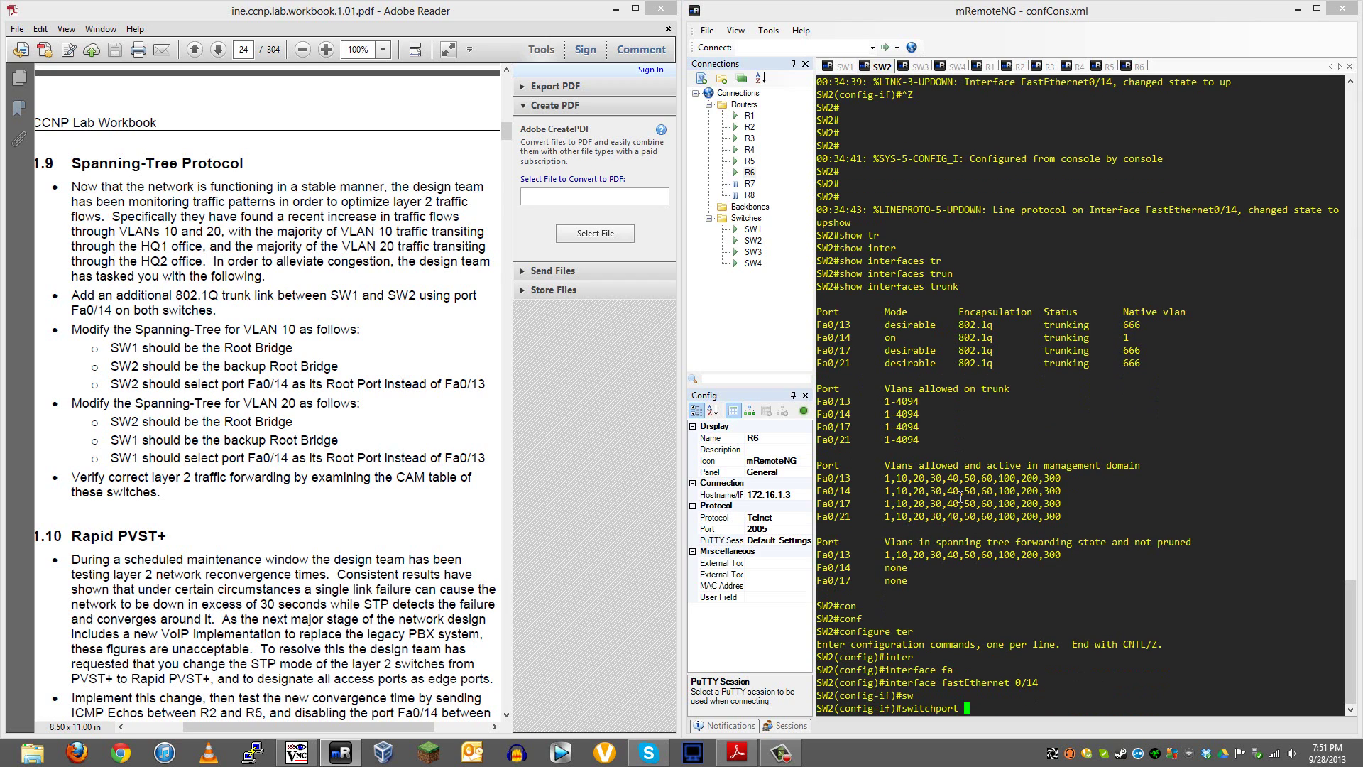
{"action": "type", "text": "mod"}
{"action": "key", "text": "Tab"}
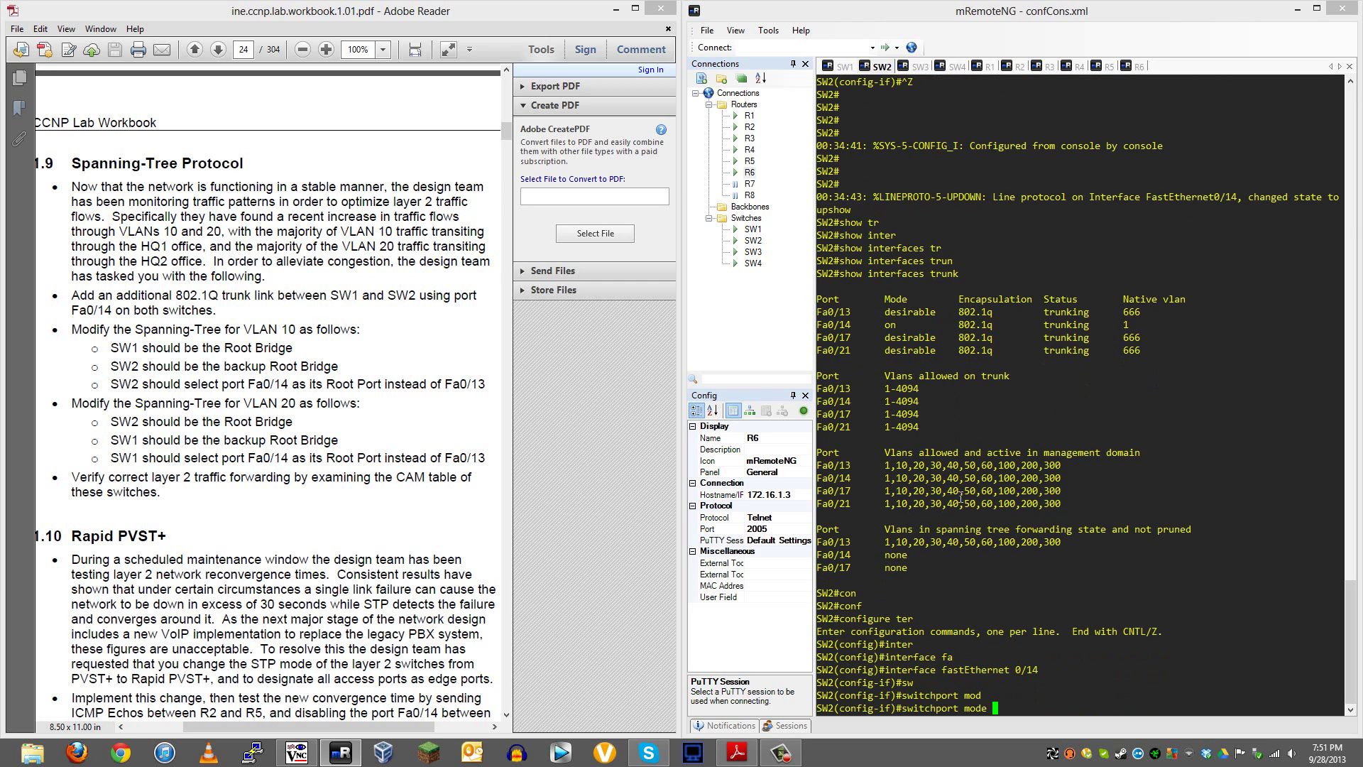
{"action": "type", "text": "dyn"}
{"action": "key", "text": "Tab"}
{"action": "type", "text": "de"}
{"action": "key", "text": "Tab"}
{"action": "key", "text": "Return"}
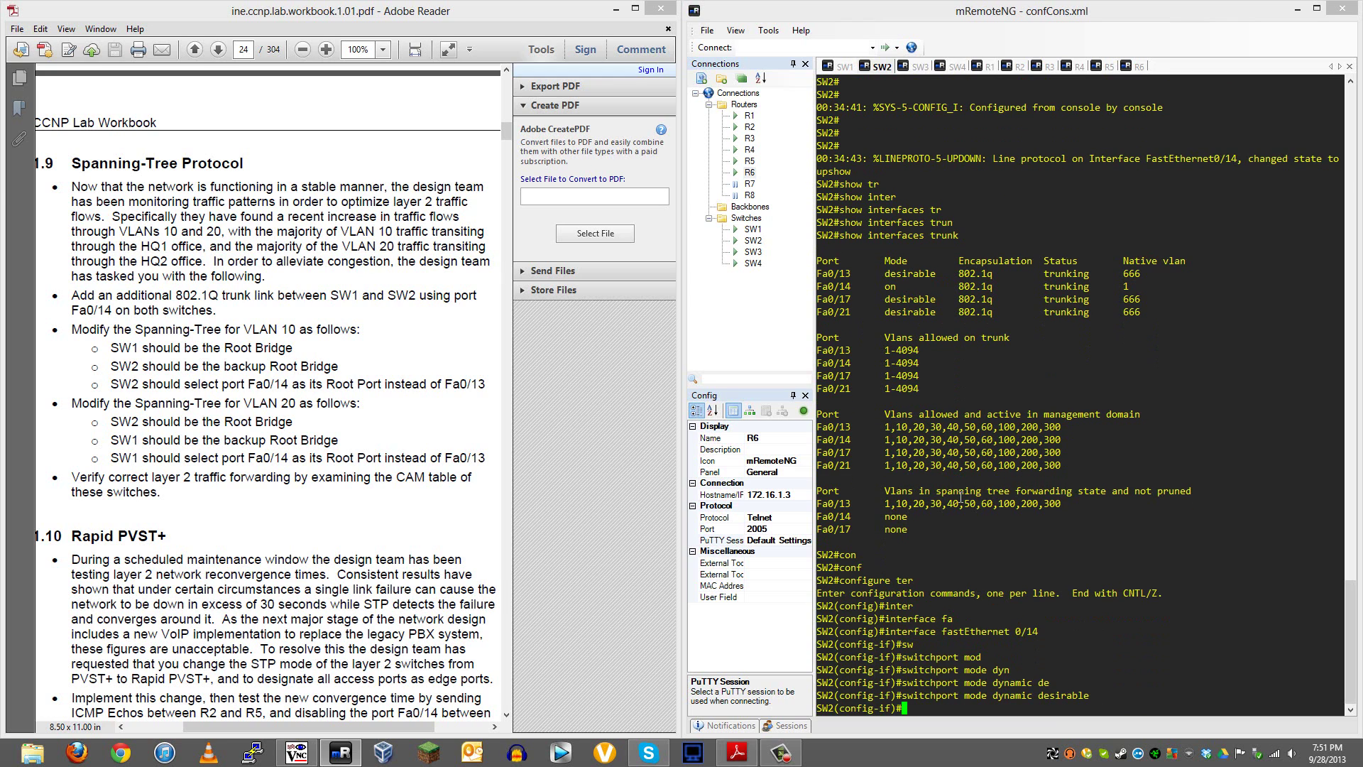
Leave configuration mode on SW2 and save the configuration with wr
{"action": "key", "text": "ctrl+z"}
{"action": "type", "text": "wr"}
{"action": "key", "text": "Return"}
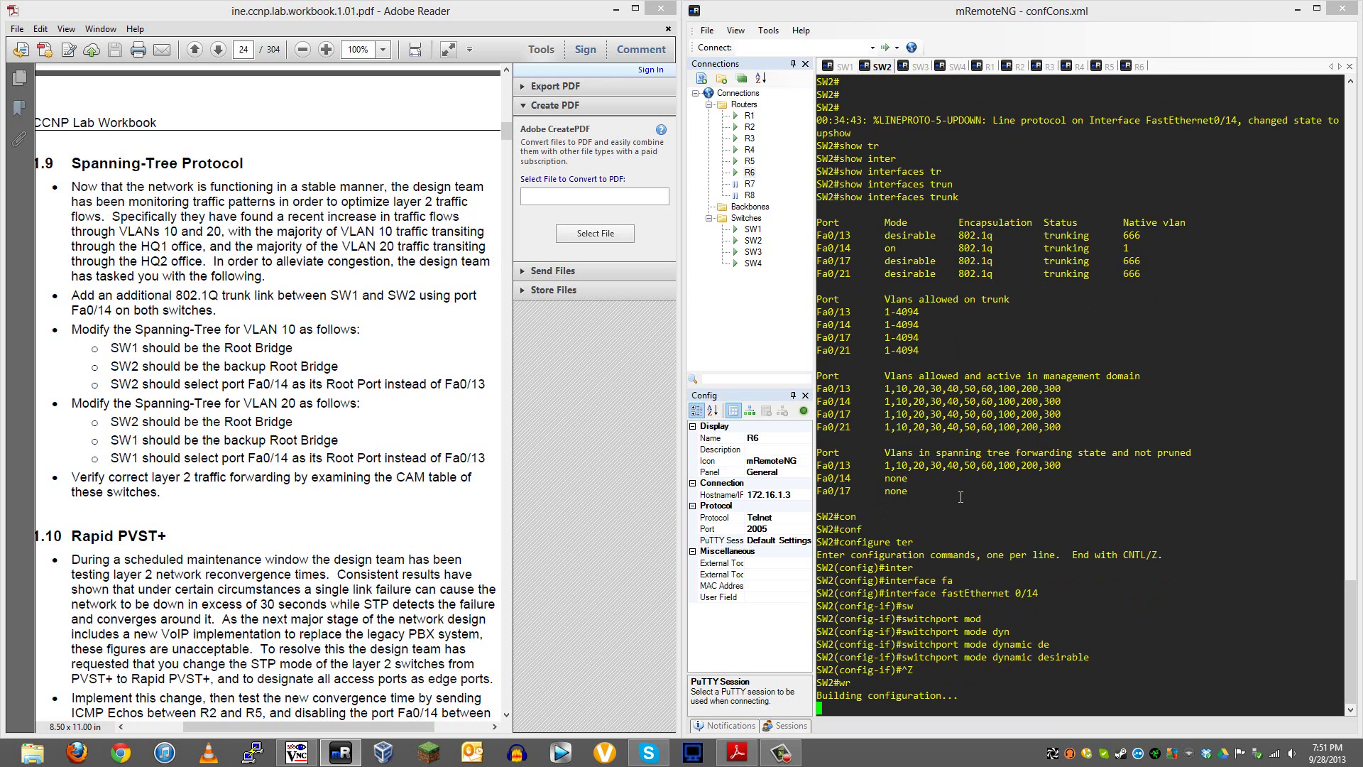
Check the trunk modes on SW1 with do show interface trunk, then return to the SW2 session
{"action": "left_click", "coordinate": [840, 67]}
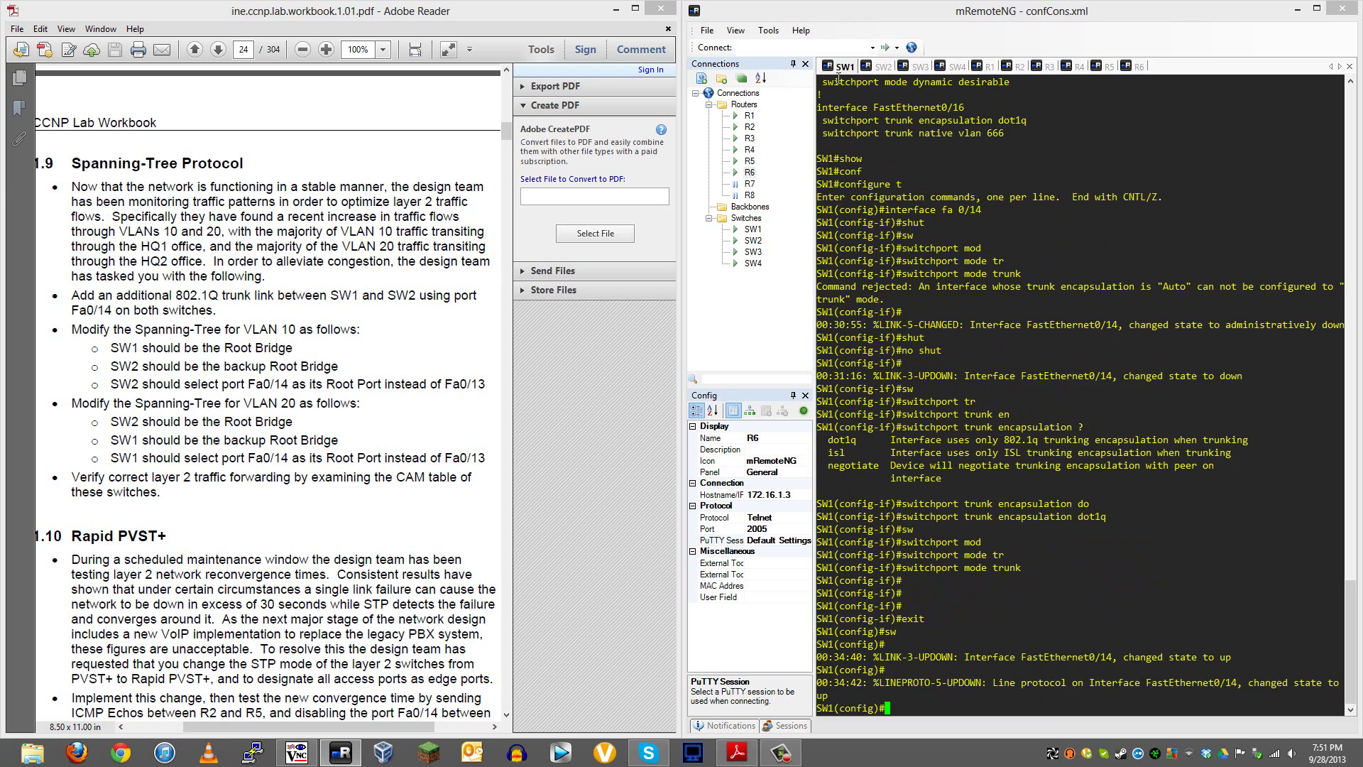
{"action": "type", "text": "do show interface trunk"}
{"action": "key", "text": "Return"}
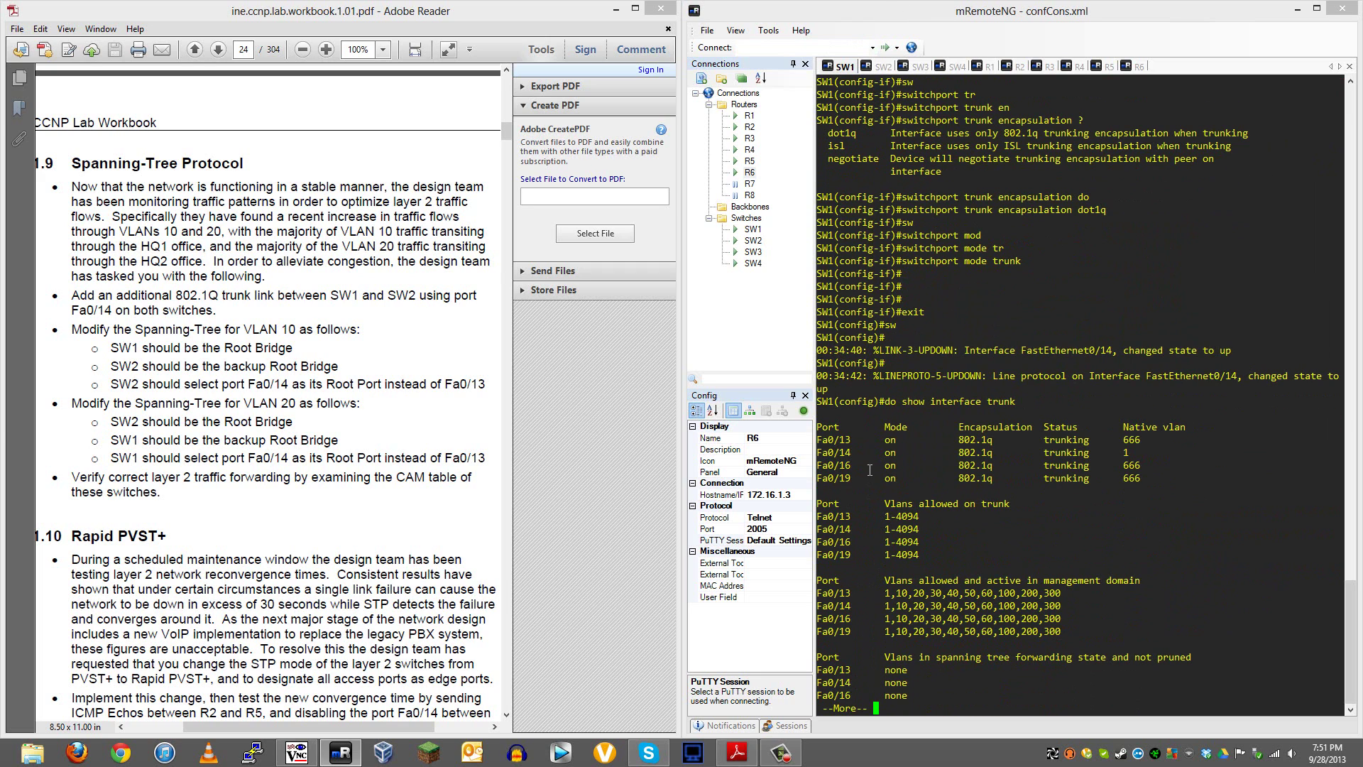
{"action": "mouse_move", "coordinate": [872, 430]}
{"action": "left_mouse_down"}
{"action": "mouse_move", "coordinate": [899, 453]}
{"action": "mouse_move", "coordinate": [890, 441]}
{"action": "left_mouse_up"}
{"action": "left_click", "coordinate": [900, 465]}
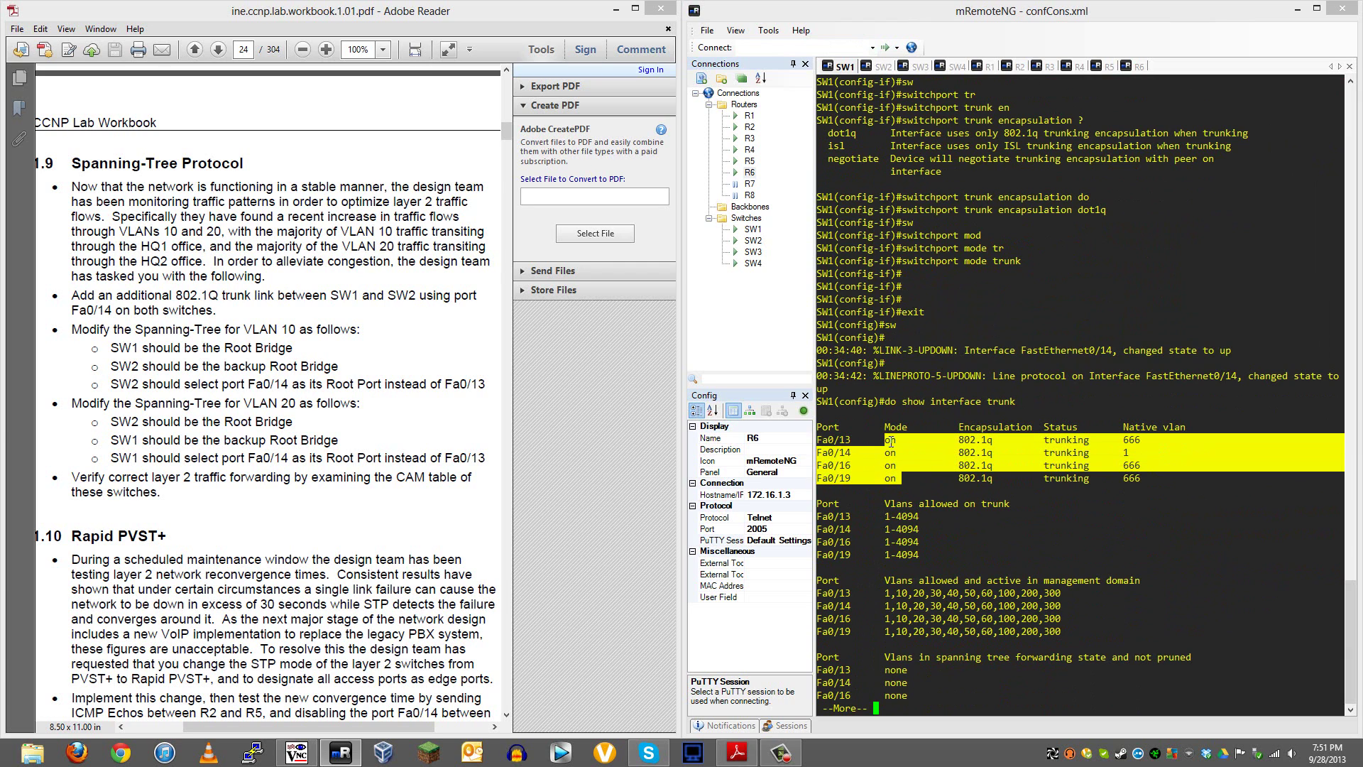
{"action": "left_click", "coordinate": [912, 480]}
{"action": "left_click", "coordinate": [882, 67]}
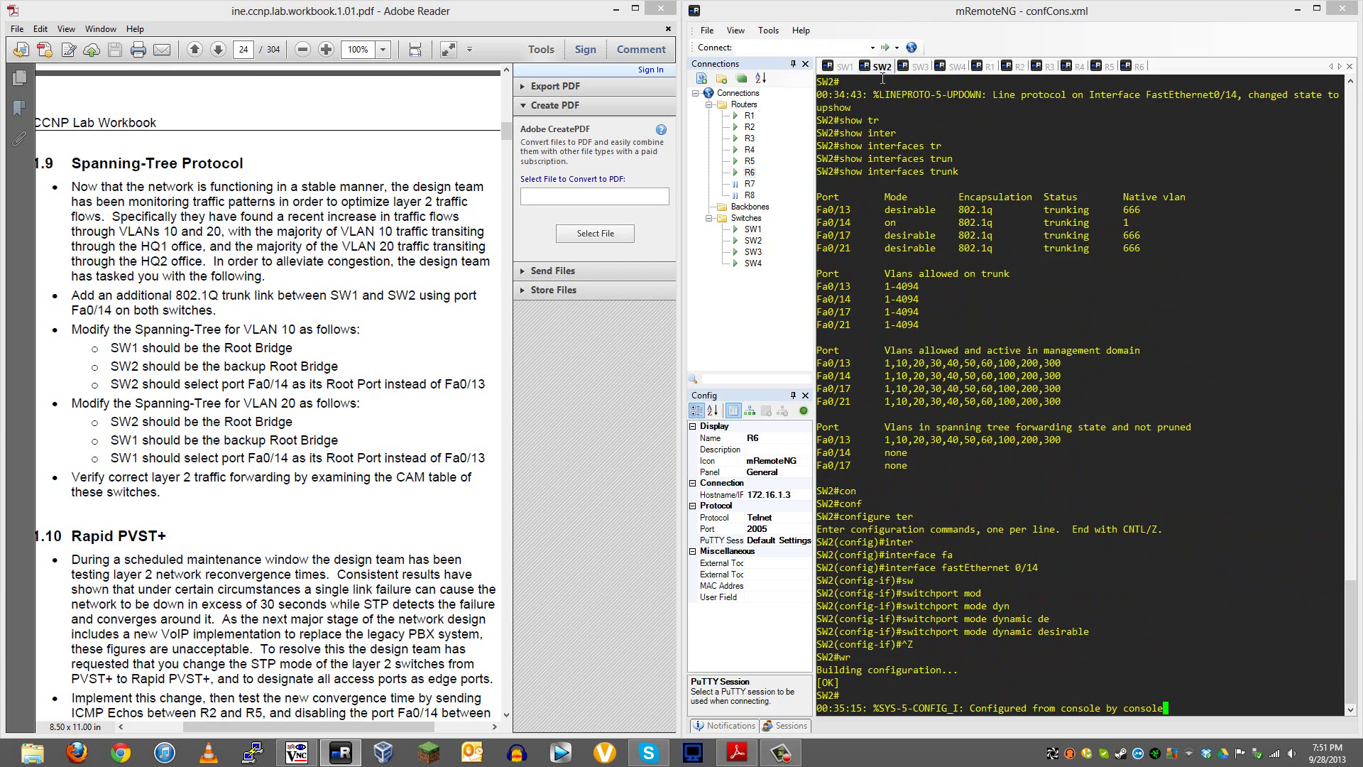
Compare the trunk mode and native VLAN entries on SW2 and SW1, focusing on Fa0/14, and quit SW1's listing
{"action": "left_click_drag", "start_coordinate": [881, 209], "coordinate": [942, 247]}
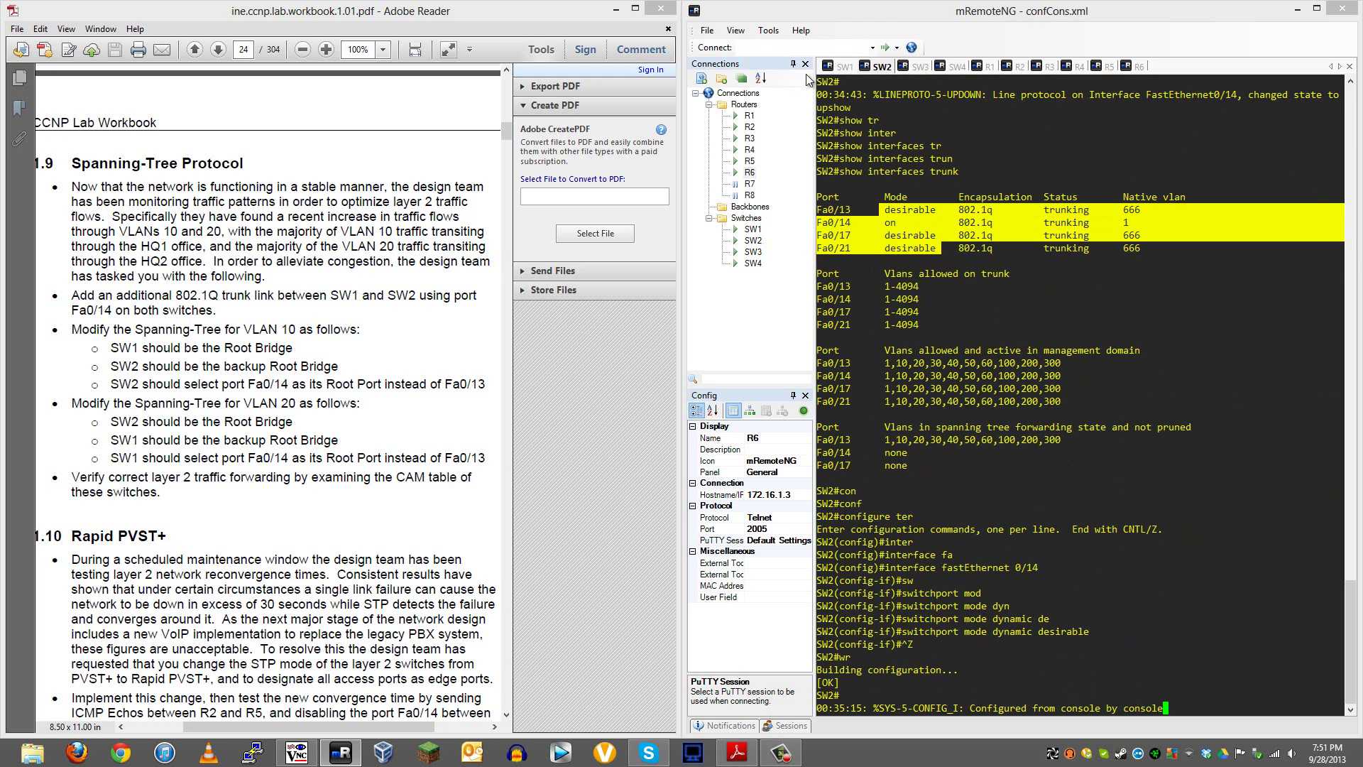
{"action": "left_click", "coordinate": [840, 67]}
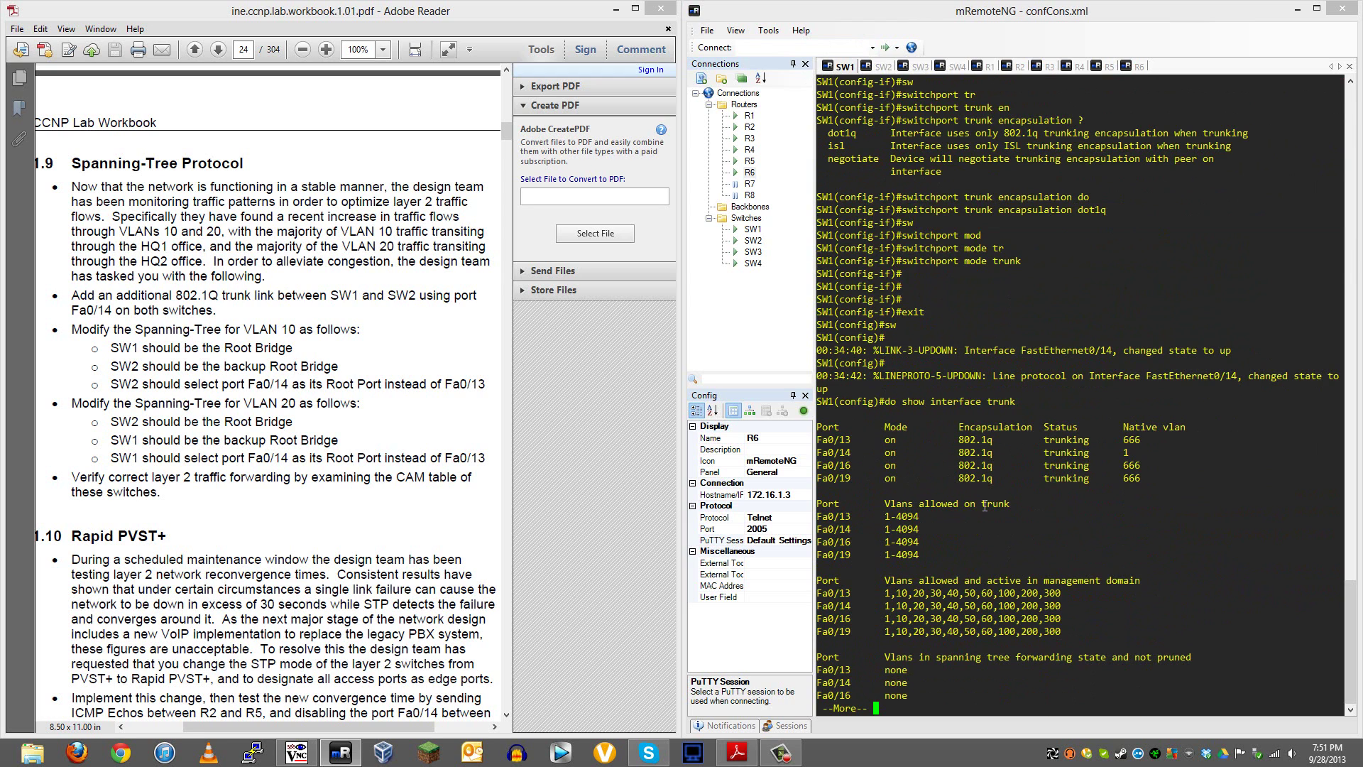
{"action": "left_click", "coordinate": [882, 68]}
{"action": "left_click", "coordinate": [833, 68]}
{"action": "left_click_drag", "start_coordinate": [1138, 456], "coordinate": [852, 455]}
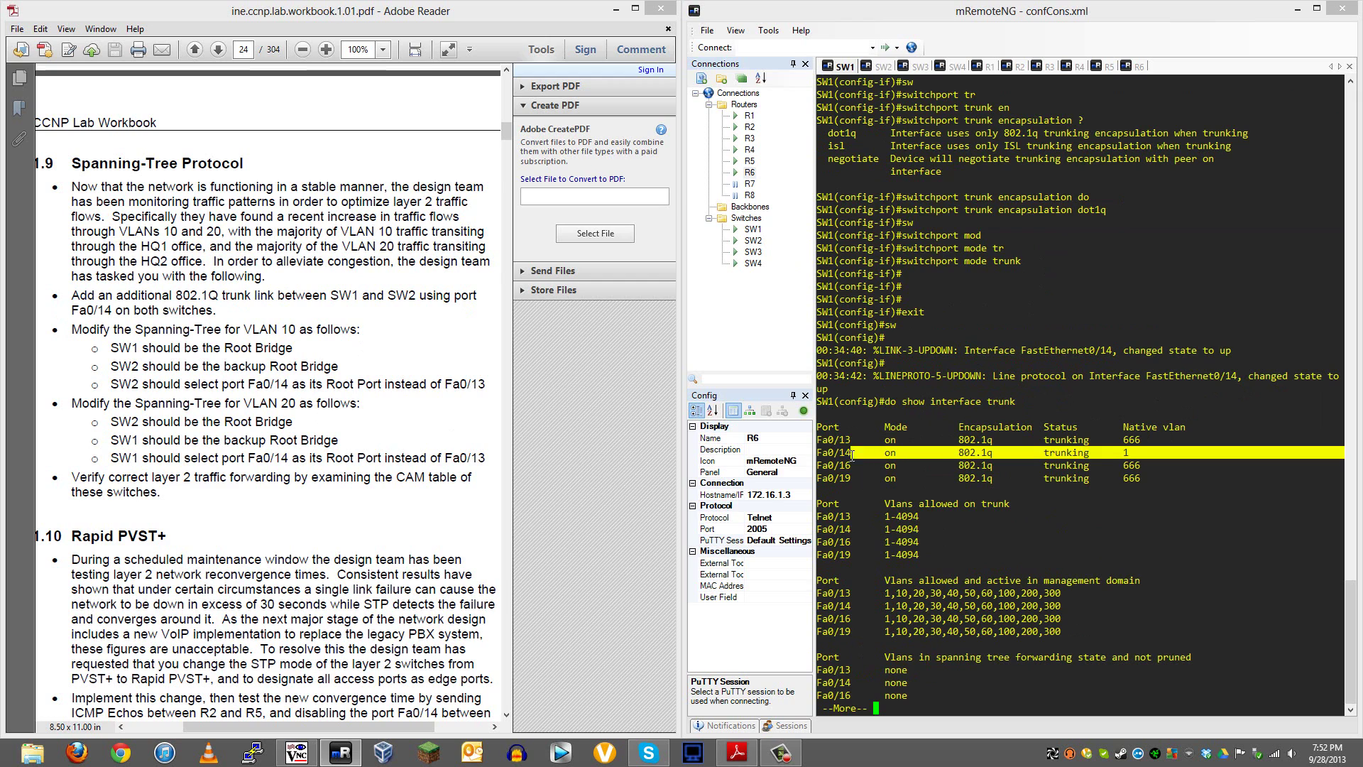
{"action": "left_click", "coordinate": [1131, 455]}
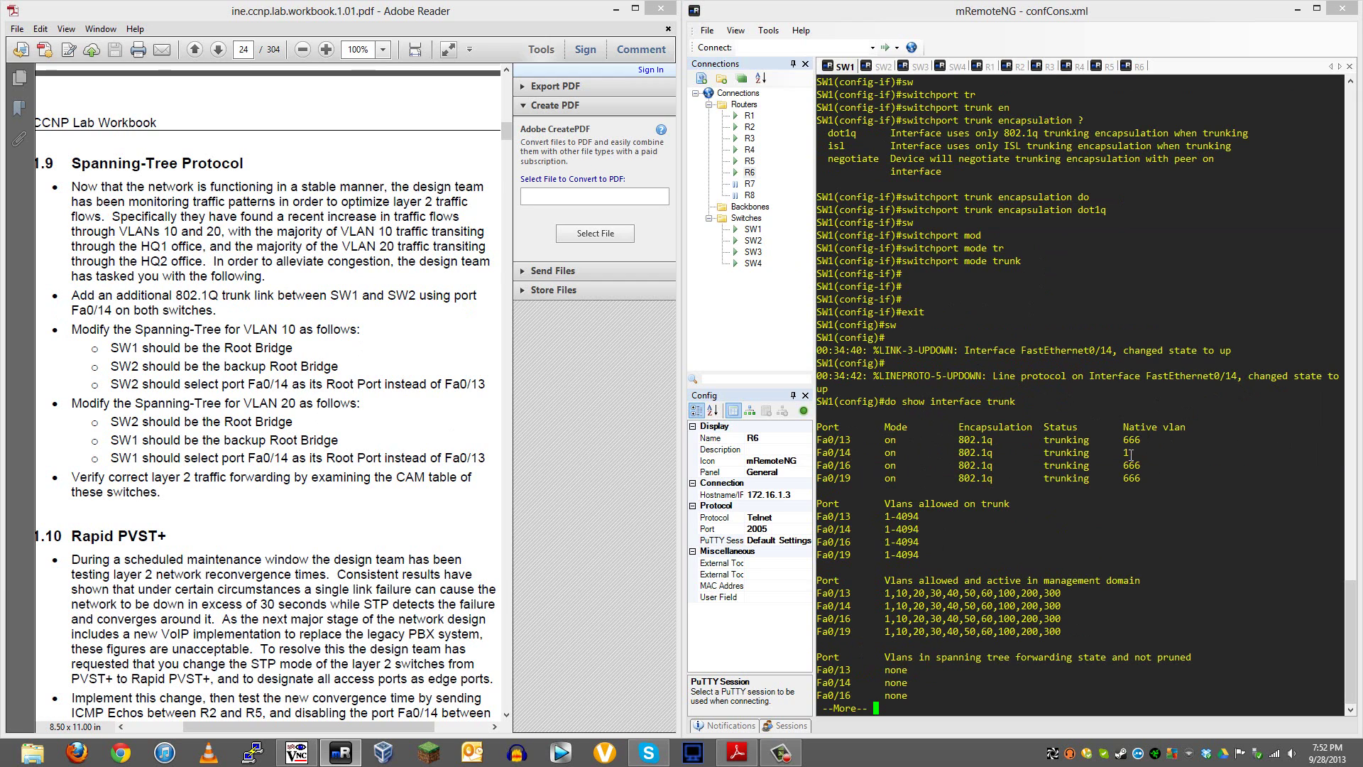
{"action": "left_click_drag", "start_coordinate": [1131, 454], "coordinate": [818, 460]}
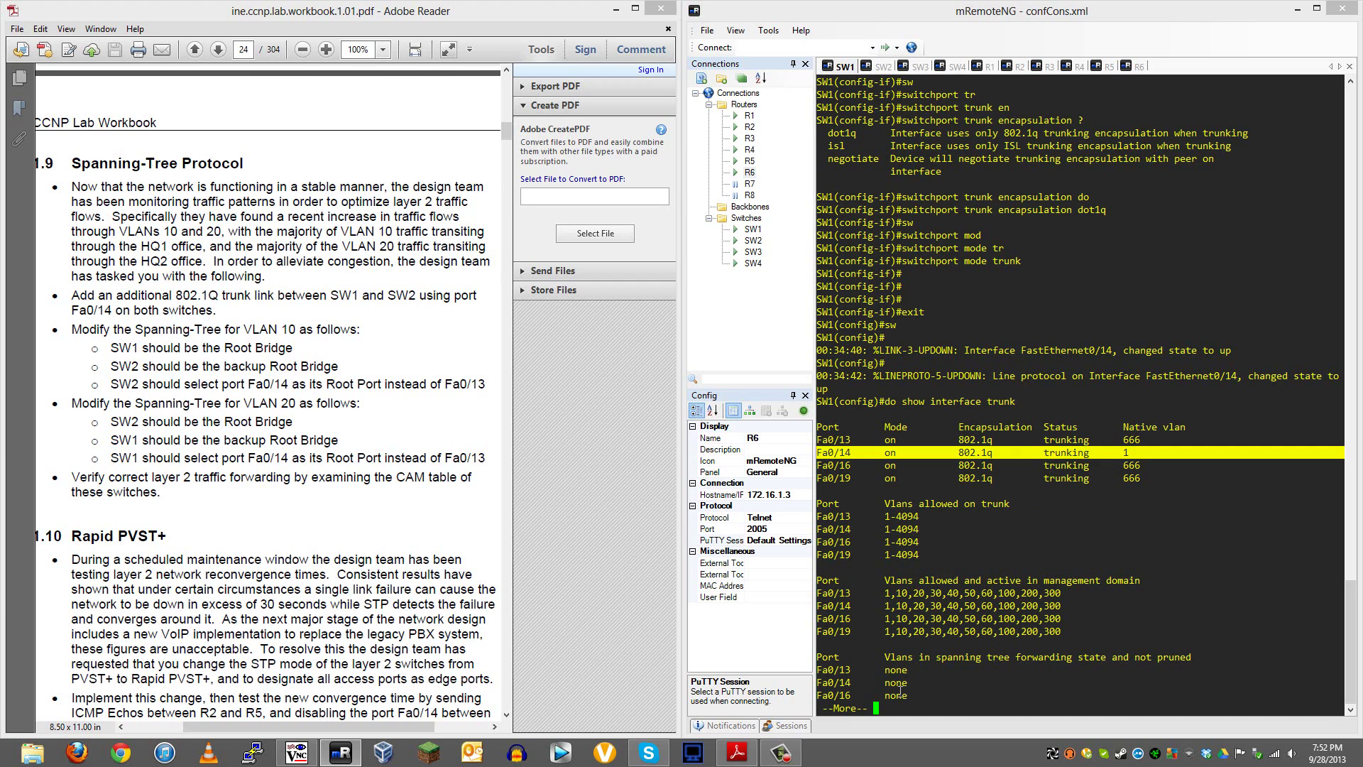
{"action": "key", "text": "q"}
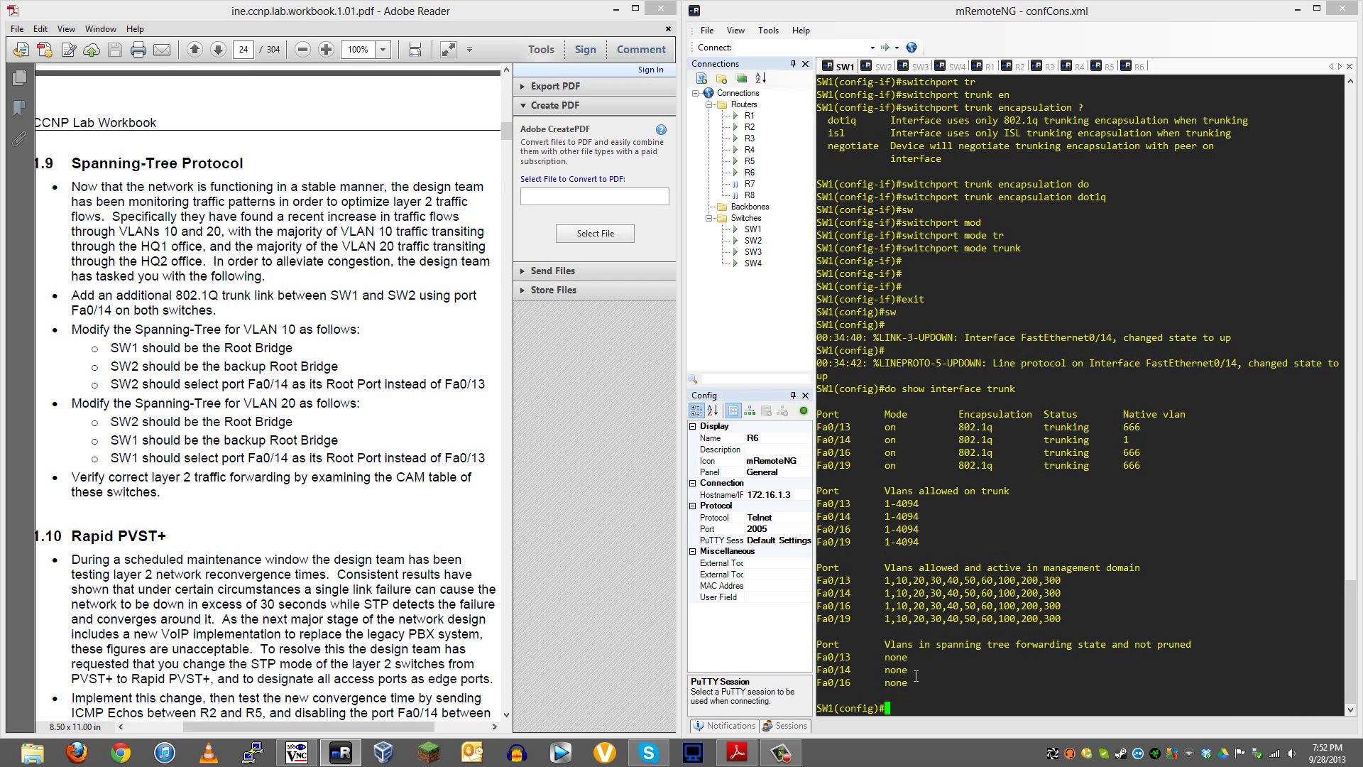
Select interface fastEthernet 0/14 for configuration on SW1
{"action": "type", "text": "inter"}
{"action": "key", "text": "Tab"}
{"action": "type", "text": "fa"}
{"action": "key", "text": "Tab"}
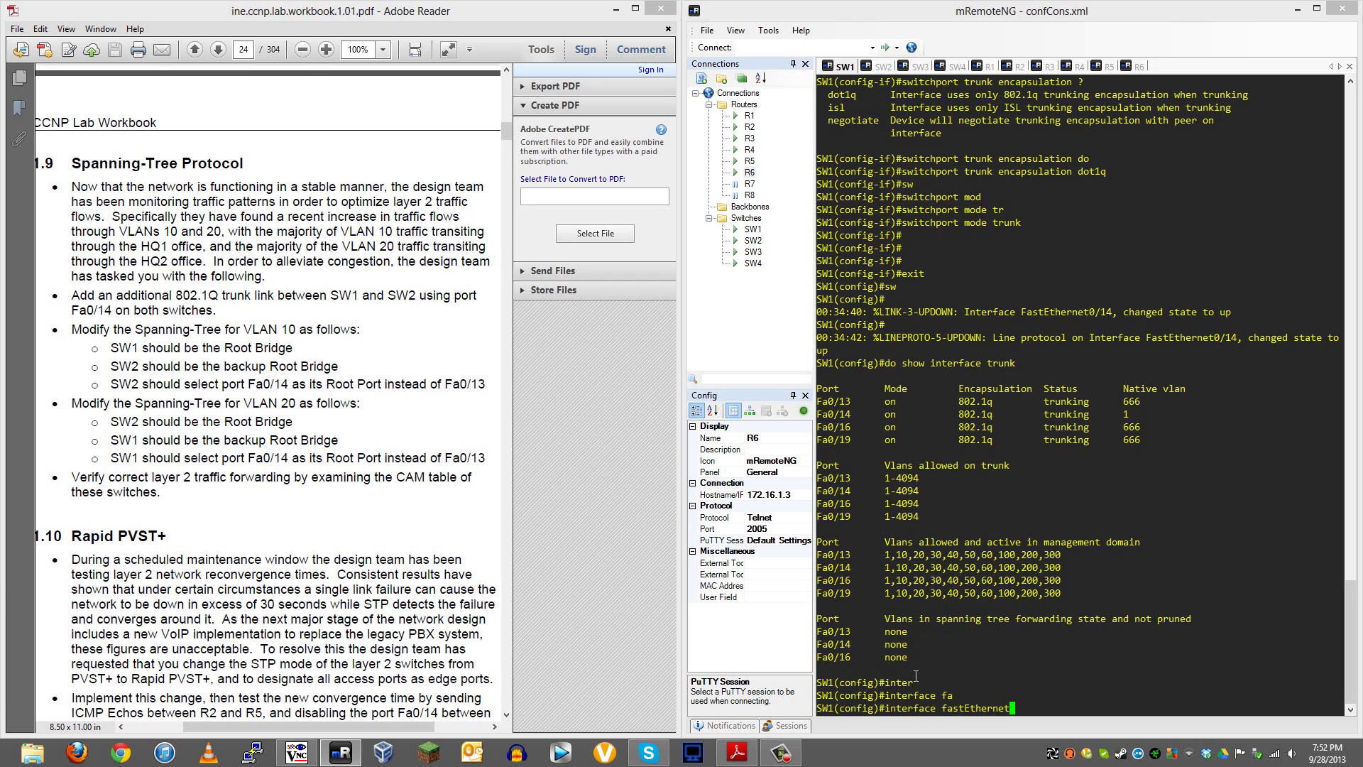
{"action": "type", "text": "0/14"}
{"action": "key", "text": "Return"}
{"action": "type", "text": "mod"}
{"action": "key", "text": "Tab"}
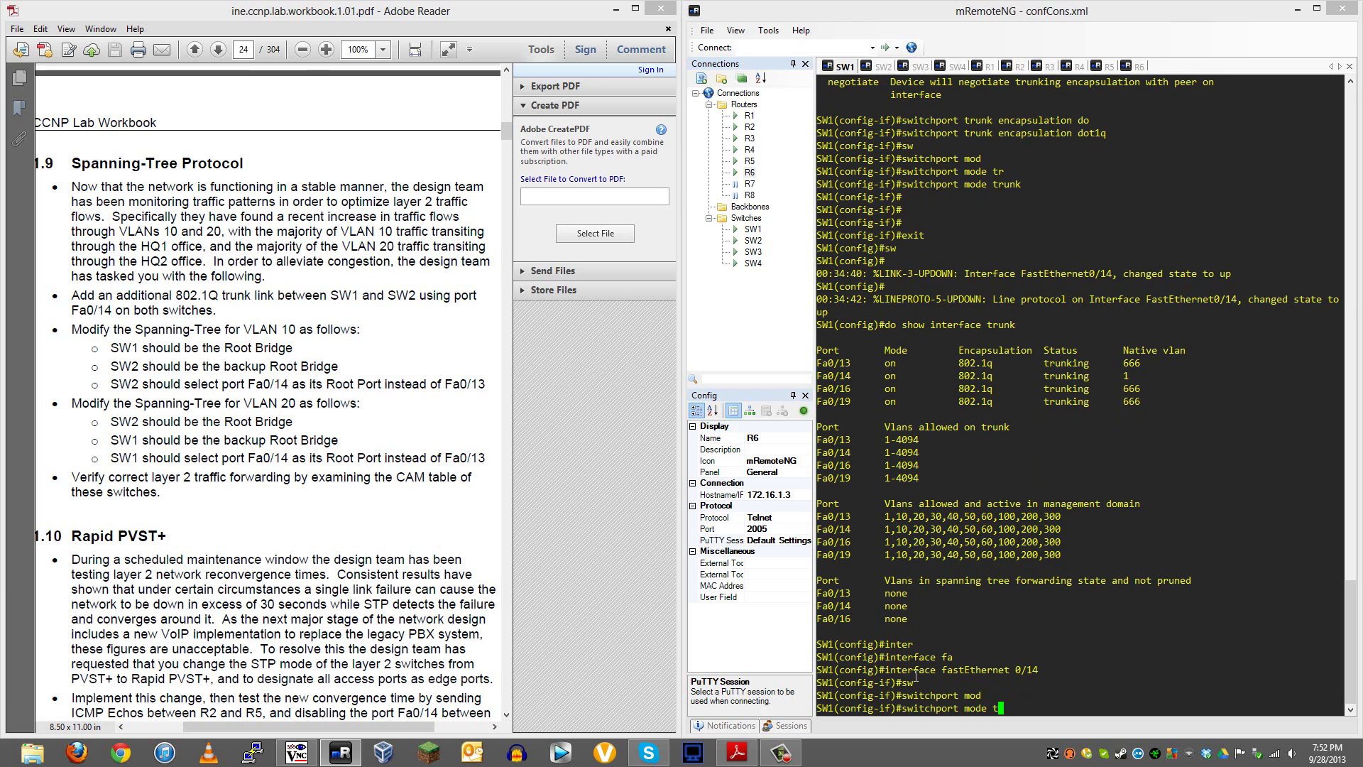
{"action": "key", "text": "BackSpace"}
{"action": "key", "text": "BackSpace"}
{"action": "key", "text": "BackSpace"}
{"action": "key", "text": "BackSpace"}
{"action": "key", "text": "BackSpace"}
Set SW1's fastEthernet 0/14 trunk to native VLAN 666 with switchport trunk native vlan 666
{"action": "type", "text": "tr"}
{"action": "key", "text": "Tab"}
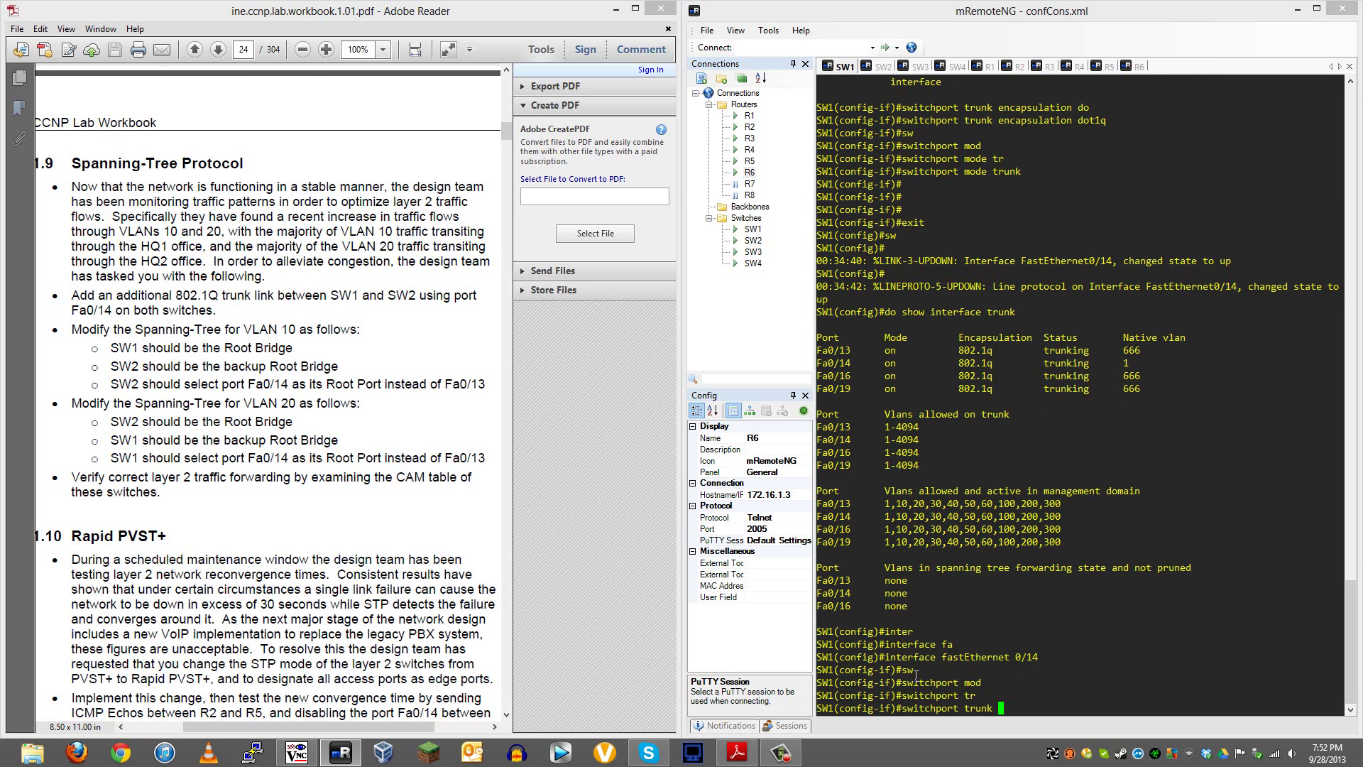
{"action": "type", "text": "nav"}
{"action": "key", "text": "BackSpace"}
{"action": "type", "text": "t"}
{"action": "key", "text": "Tab"}
{"action": "type", "text": "vl"}
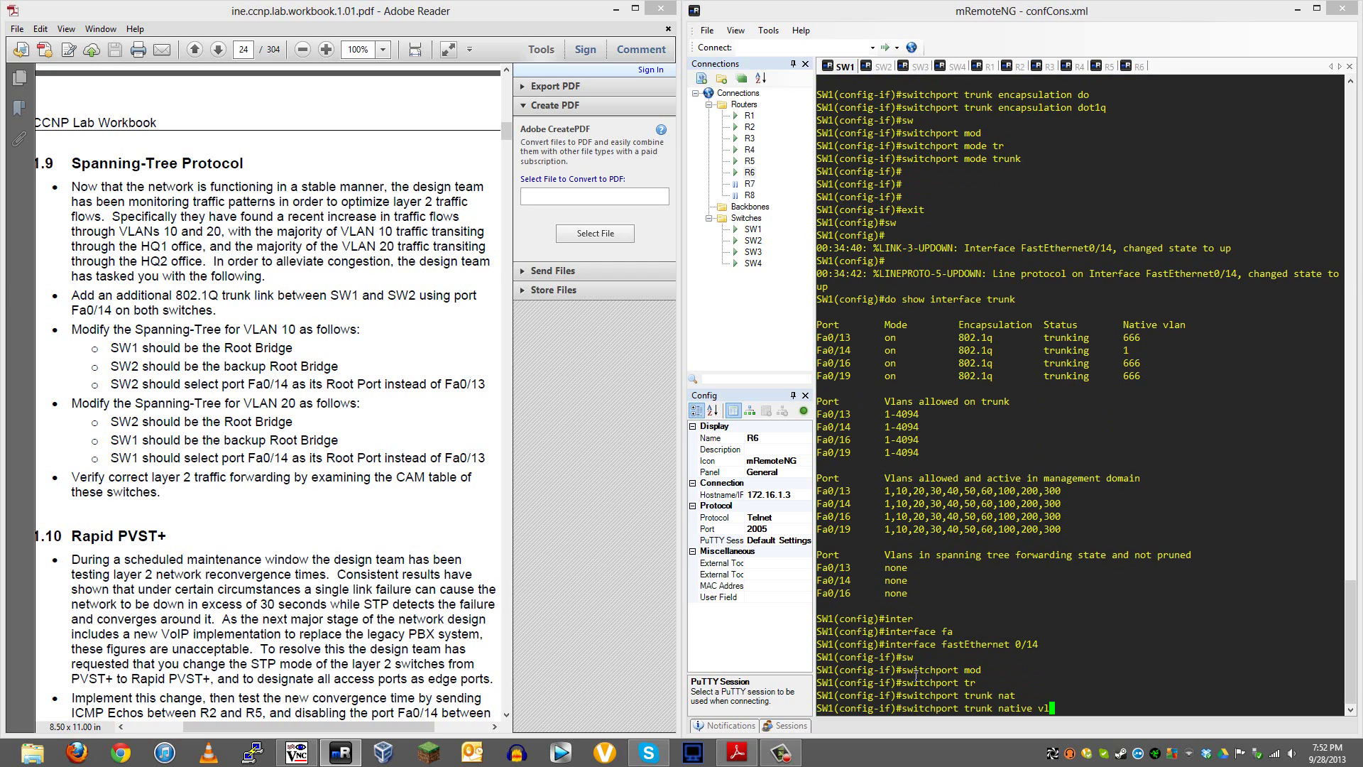
{"action": "key", "text": "Tab"}
{"action": "type", "text": "666"}
{"action": "key", "text": "Return"}
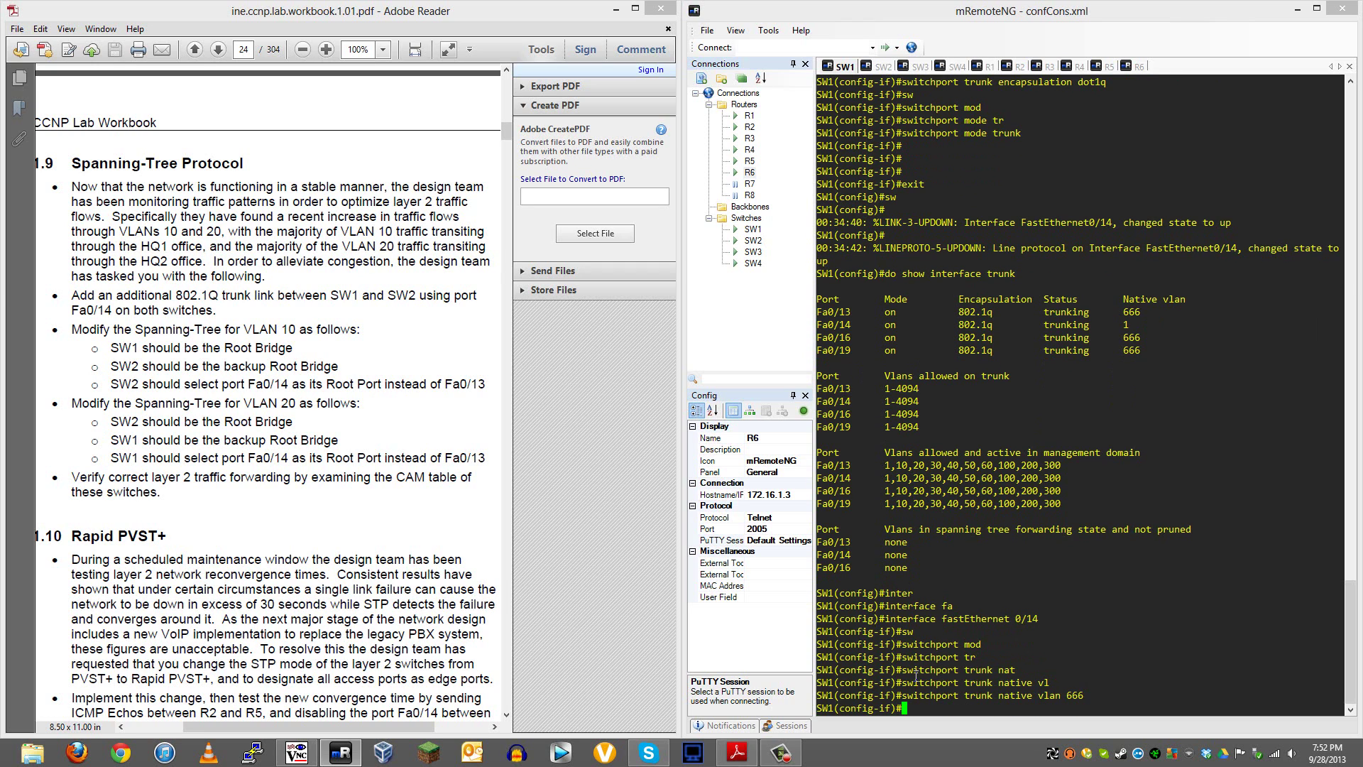
Switch to the SW2 session, enter global configuration mode and select interface fa 0/14
{"action": "left_click", "coordinate": [885, 66]}
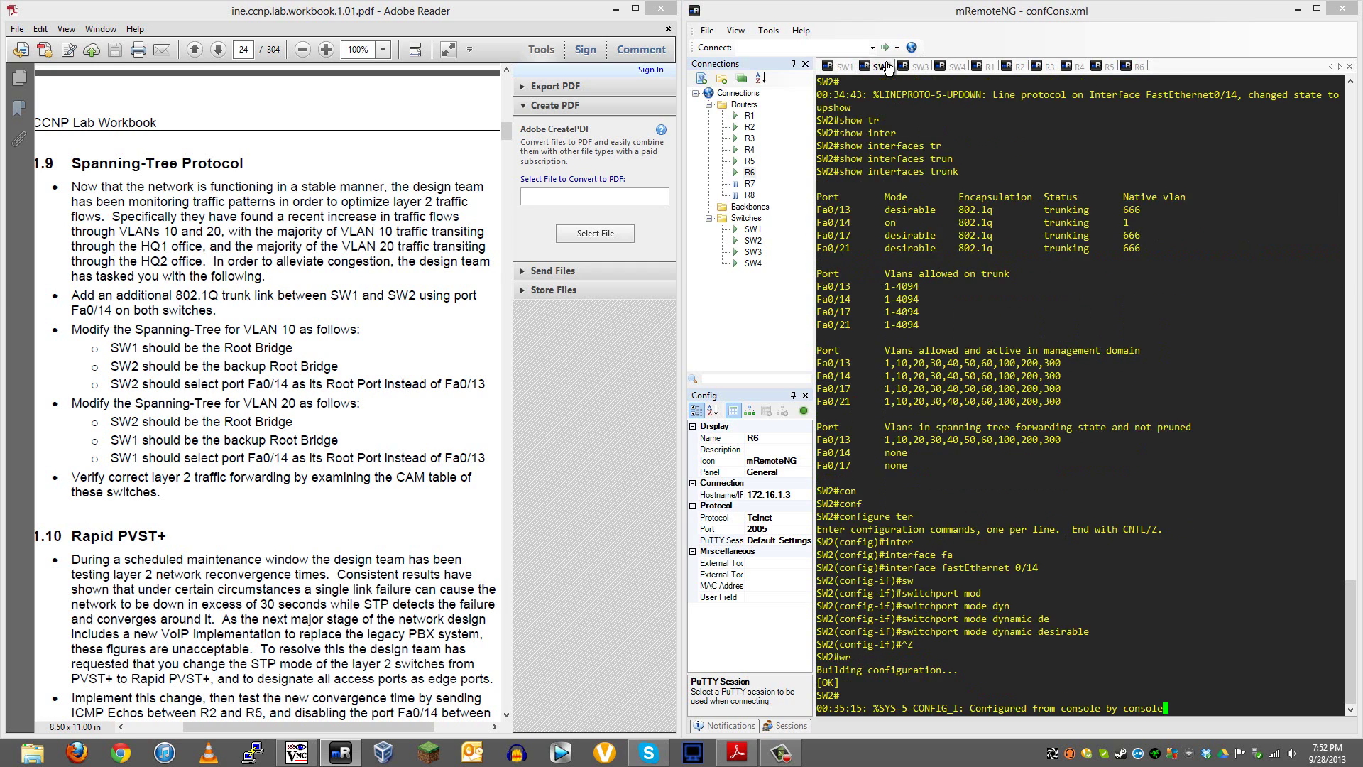
{"action": "key", "text": "Return"}
{"action": "key", "text": "Return"}
{"action": "key", "text": "Return"}
{"action": "type", "text": "conf t"}
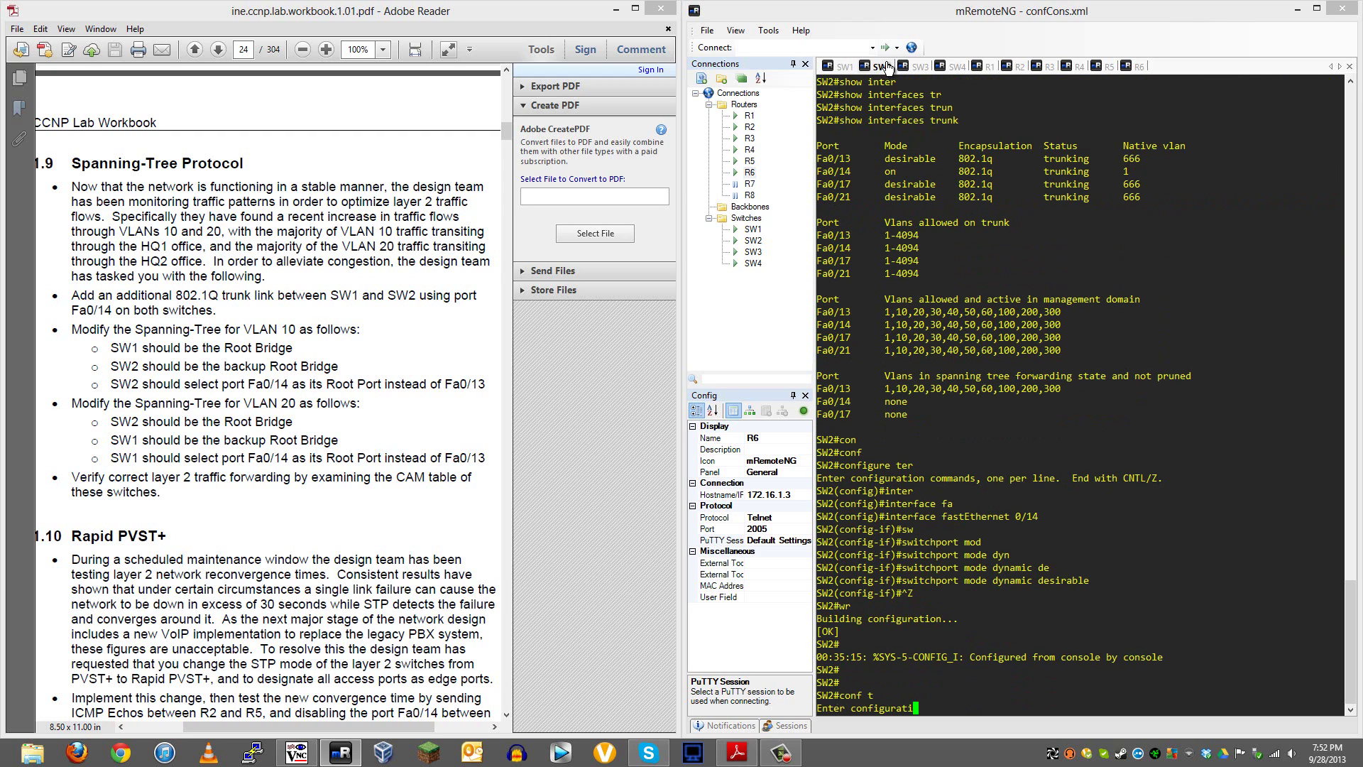
{"action": "key", "text": "Return"}
{"action": "type", "text": "int fa "}
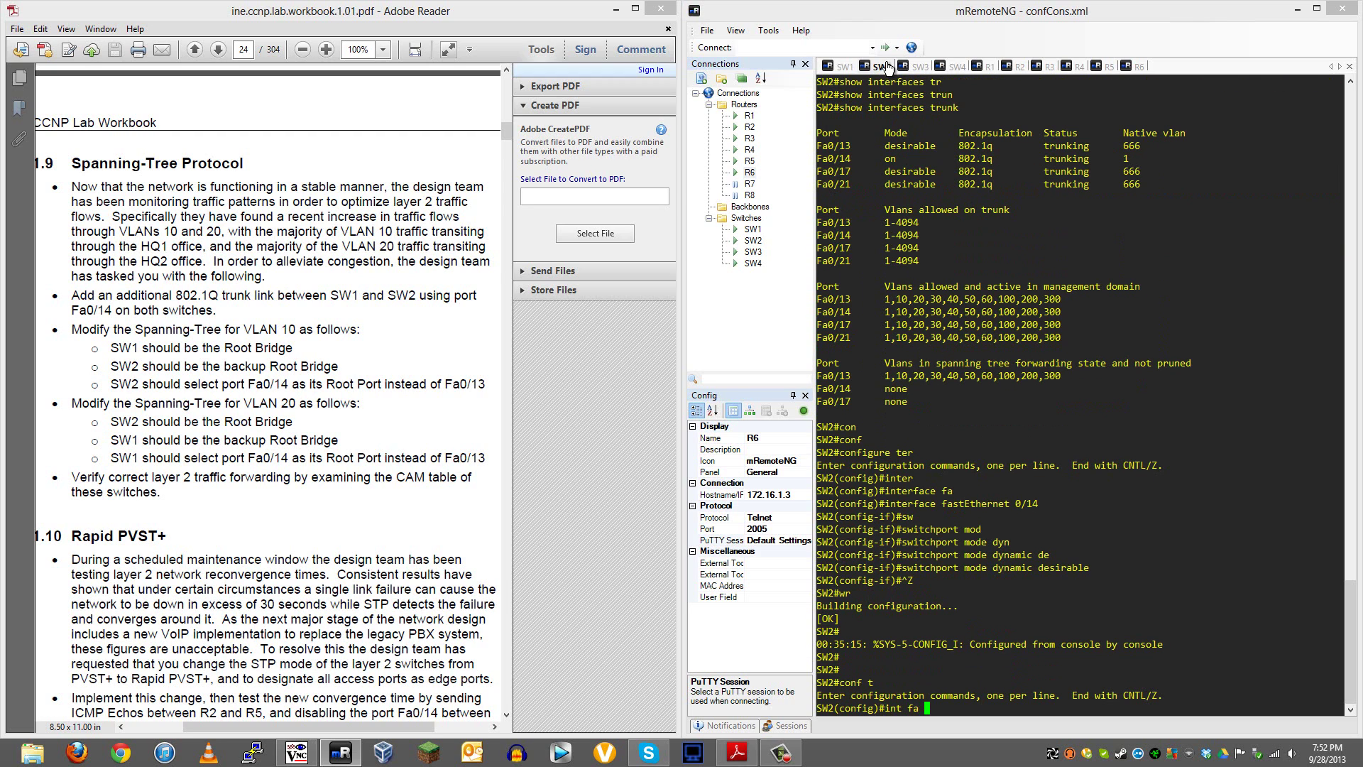
{"action": "type", "text": "0/14"}
{"action": "key", "text": "Return"}
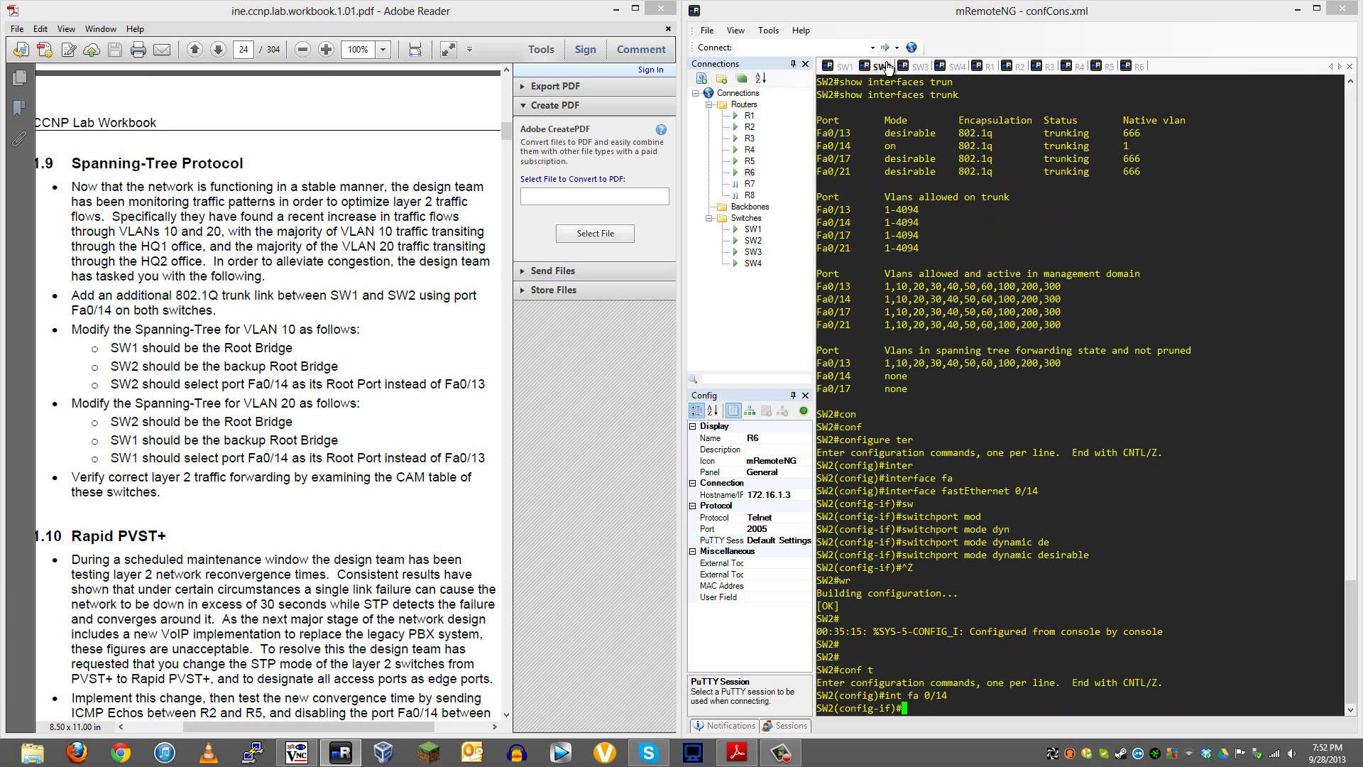
Set SW2's fa 0/14 trunk to native VLAN 666 with switchport trunk native vlan 666
{"action": "type", "text": "sw"}
{"action": "key", "text": "Tab"}
{"action": "type", "text": "tr"}
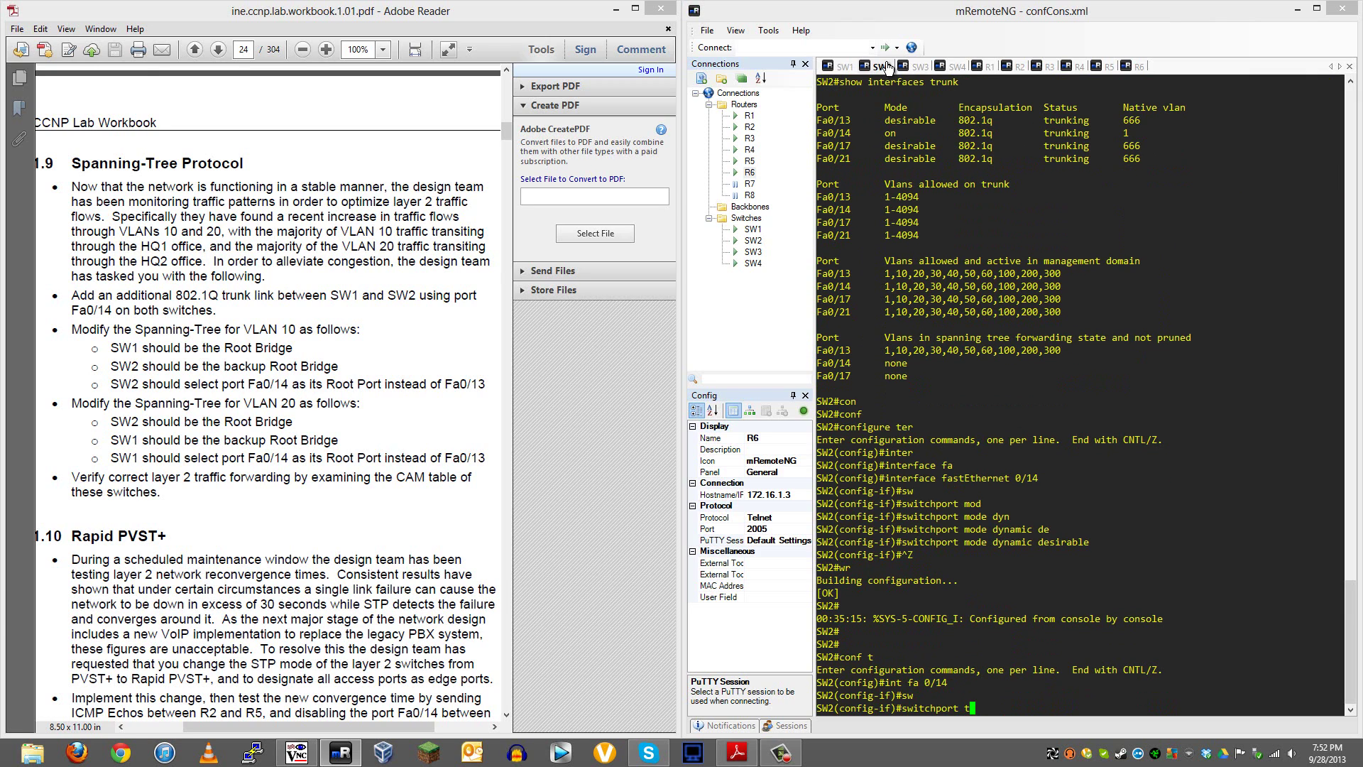
{"action": "key", "text": "Tab"}
{"action": "type", "text": "nam"}
{"action": "key", "text": "Tab"}
{"action": "type", "text": "vl"}
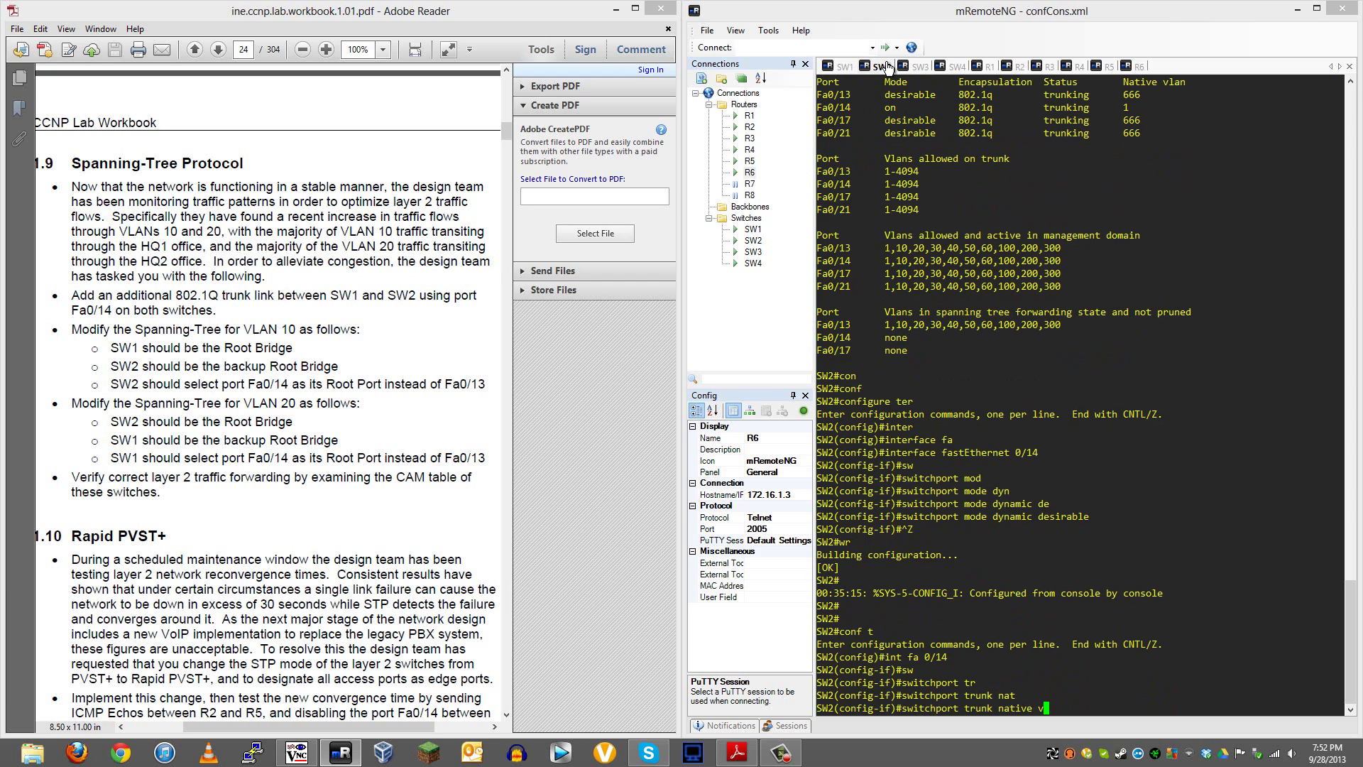
{"action": "key", "text": "Tab"}
{"action": "type", "text": "666"}
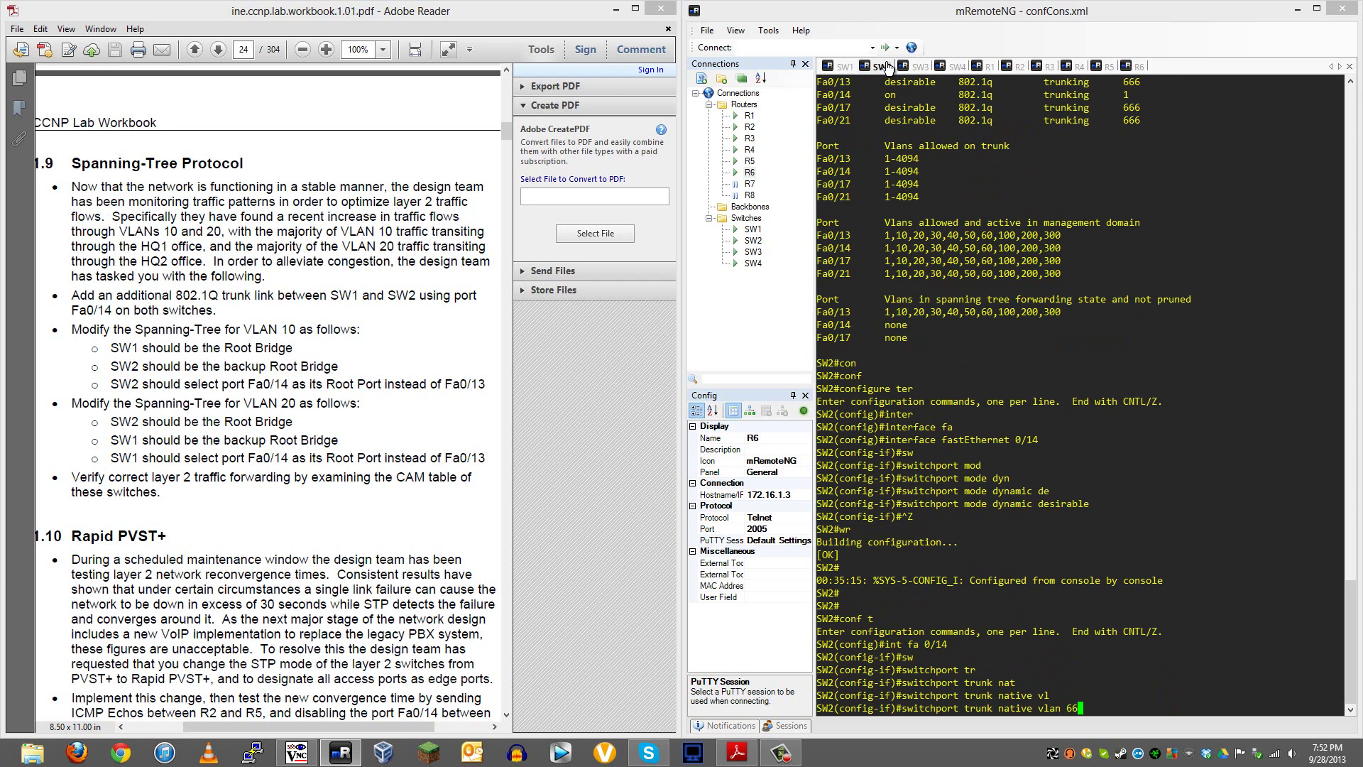
{"action": "key", "text": "Return"}
Leave configuration mode on SW2 and check its trunks with show interfaces trunk
{"action": "key", "text": "ctrl+z"}
{"action": "type", "text": "show interfaces trunk"}
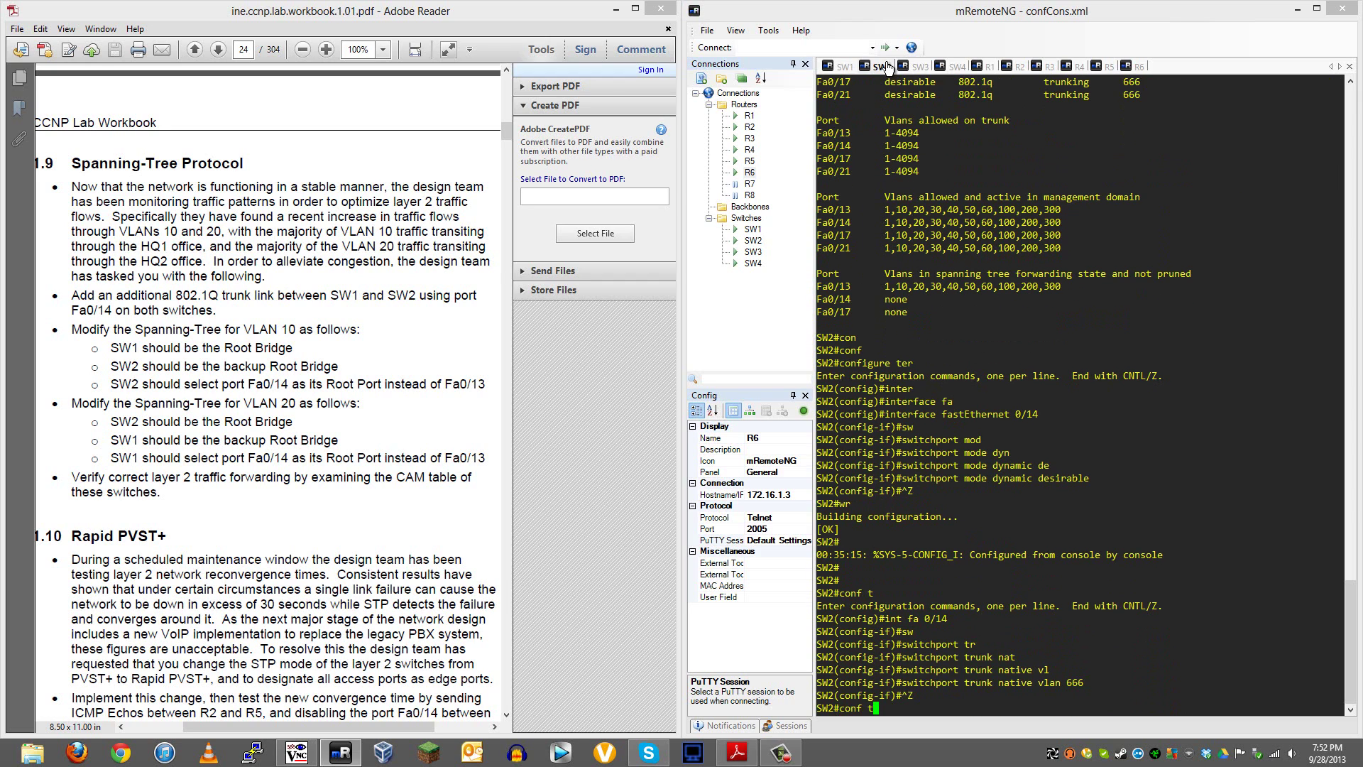
{"action": "key", "text": "Return"}
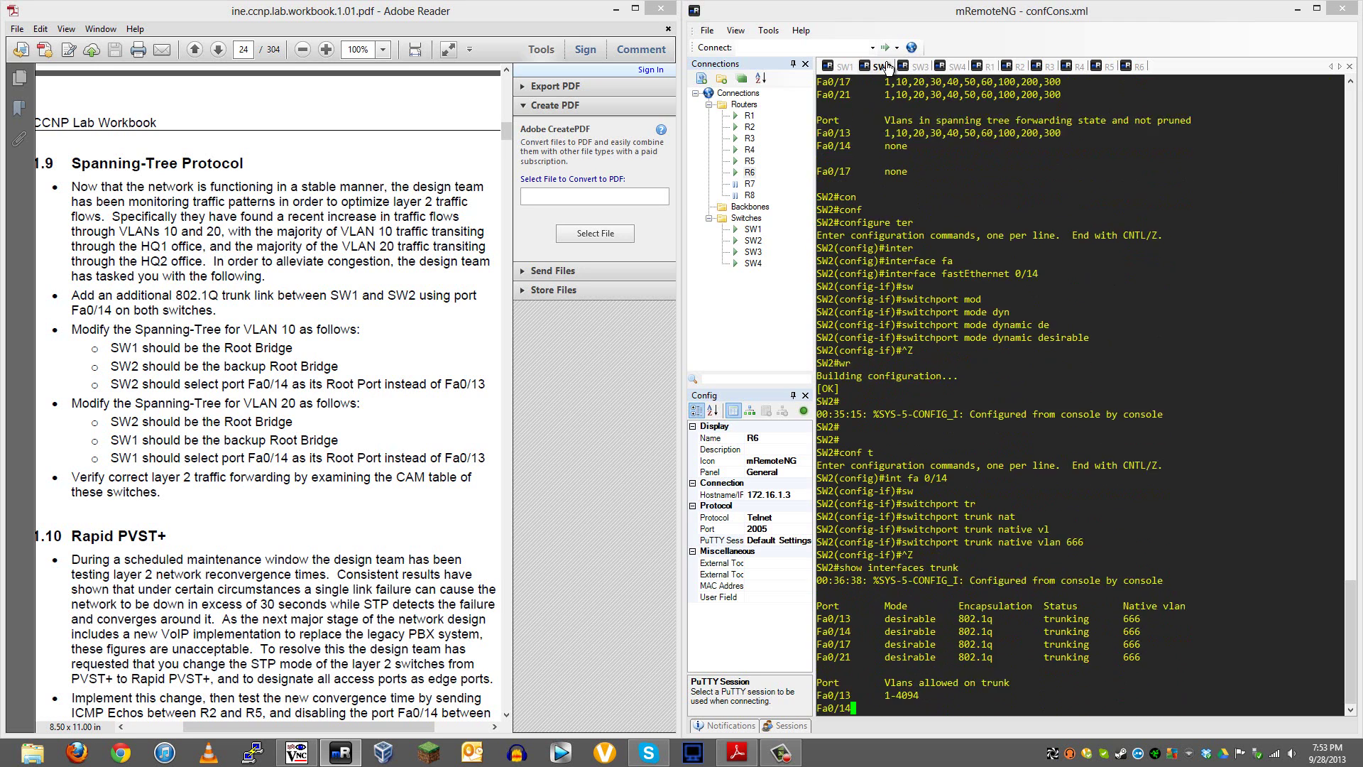
Return to the SW1 session and leave configuration mode
{"action": "left_click", "coordinate": [841, 68]}
{"action": "key", "text": "Return"}
{"action": "key", "text": "Return"}
{"action": "key", "text": "Return"}
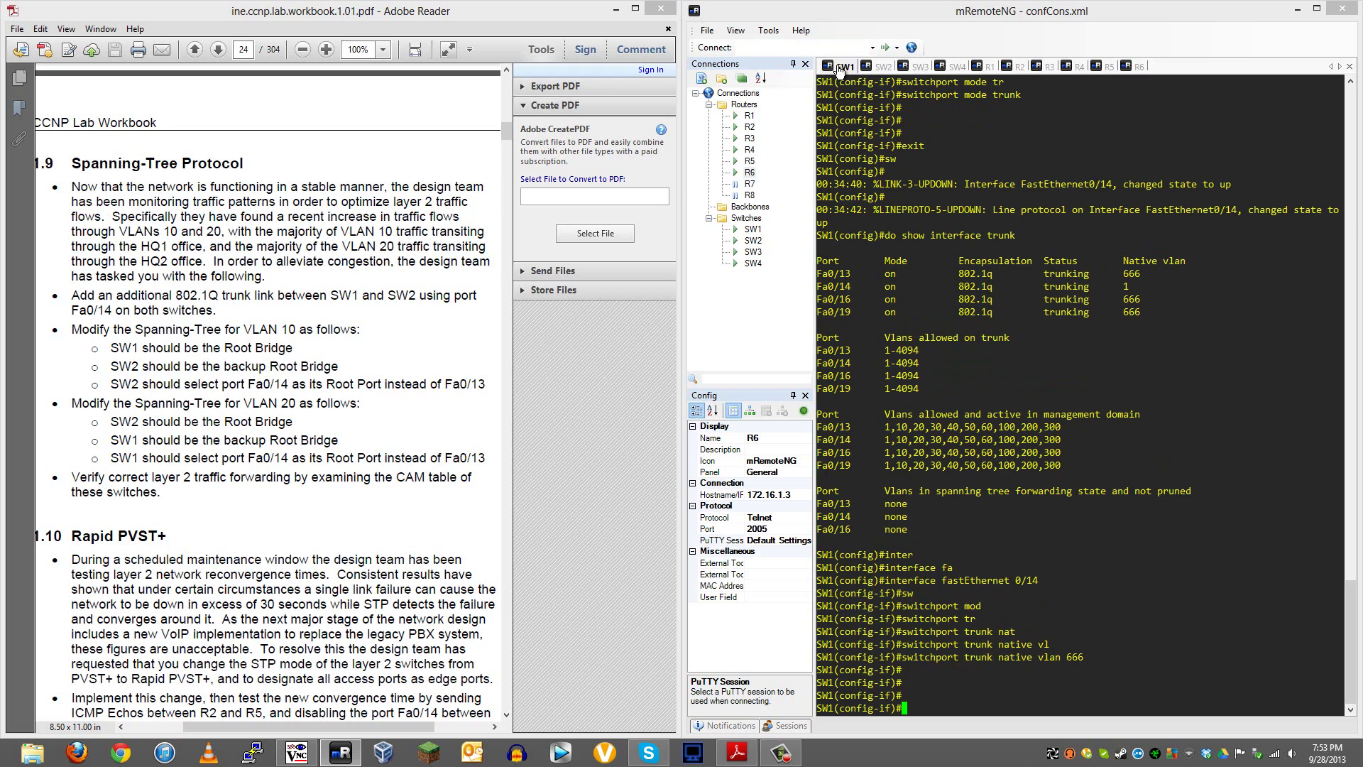
{"action": "key", "text": "ctrl+z"}
{"action": "type", "text": "show run | begin interface fa"}
{"action": "key", "text": "Up"}
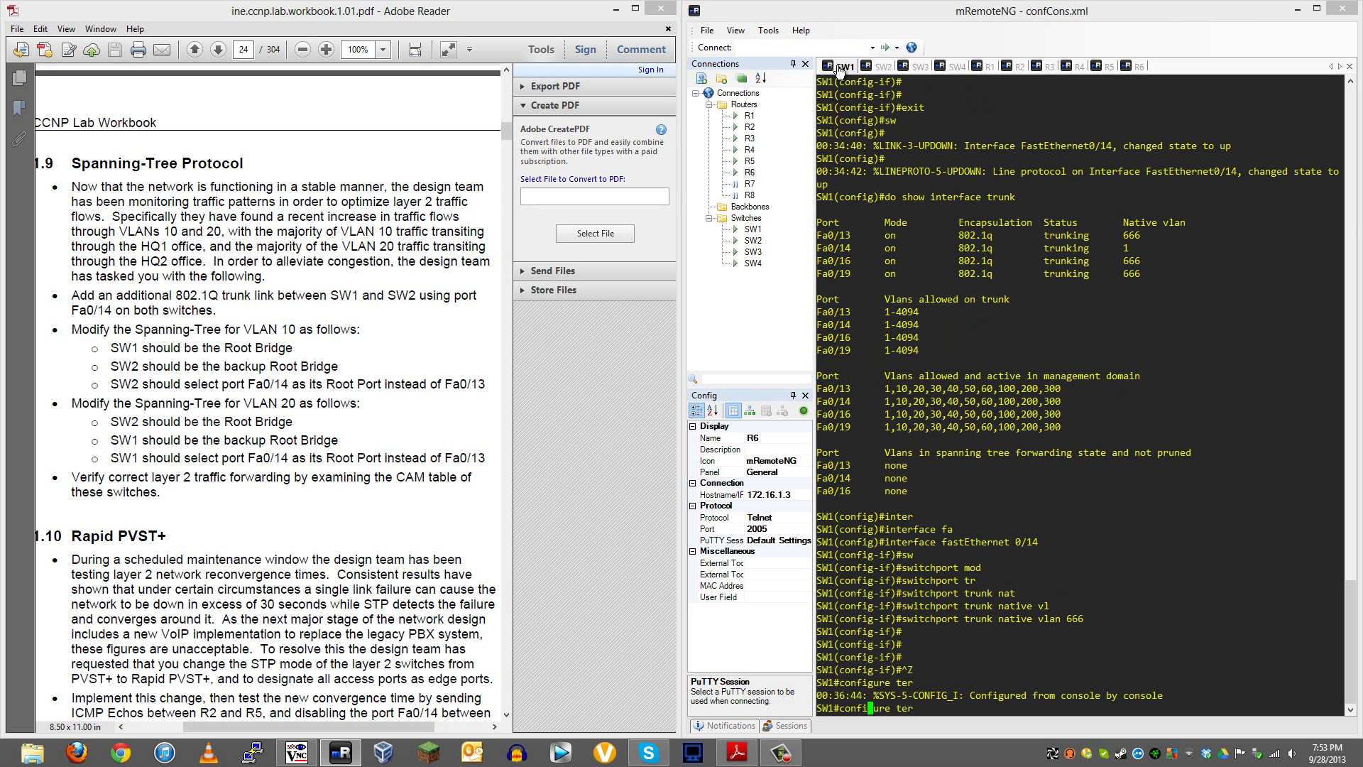
{"action": "key", "text": "Up"}
{"action": "key", "text": "Up"}
{"action": "key", "text": "Up"}
{"action": "key", "text": "Up"}
{"action": "key", "text": "Up"}
{"action": "key", "text": "Up"}
{"action": "key", "text": "Up"}
{"action": "key", "text": "Up"}
{"action": "key", "text": "BackSpace"}
{"action": "key", "text": "BackSpace"}
{"action": "key", "text": "BackSpace"}
{"action": "key", "text": "BackSpace"}
{"action": "key", "text": "BackSpace"}
{"action": "key", "text": "BackSpace"}
{"action": "key", "text": "BackSpace"}
Check the native VLAN of SW1's trunks with show int trunk and finish the listing
{"action": "type", "text": "show int trunk"}
{"action": "key", "text": "Return"}
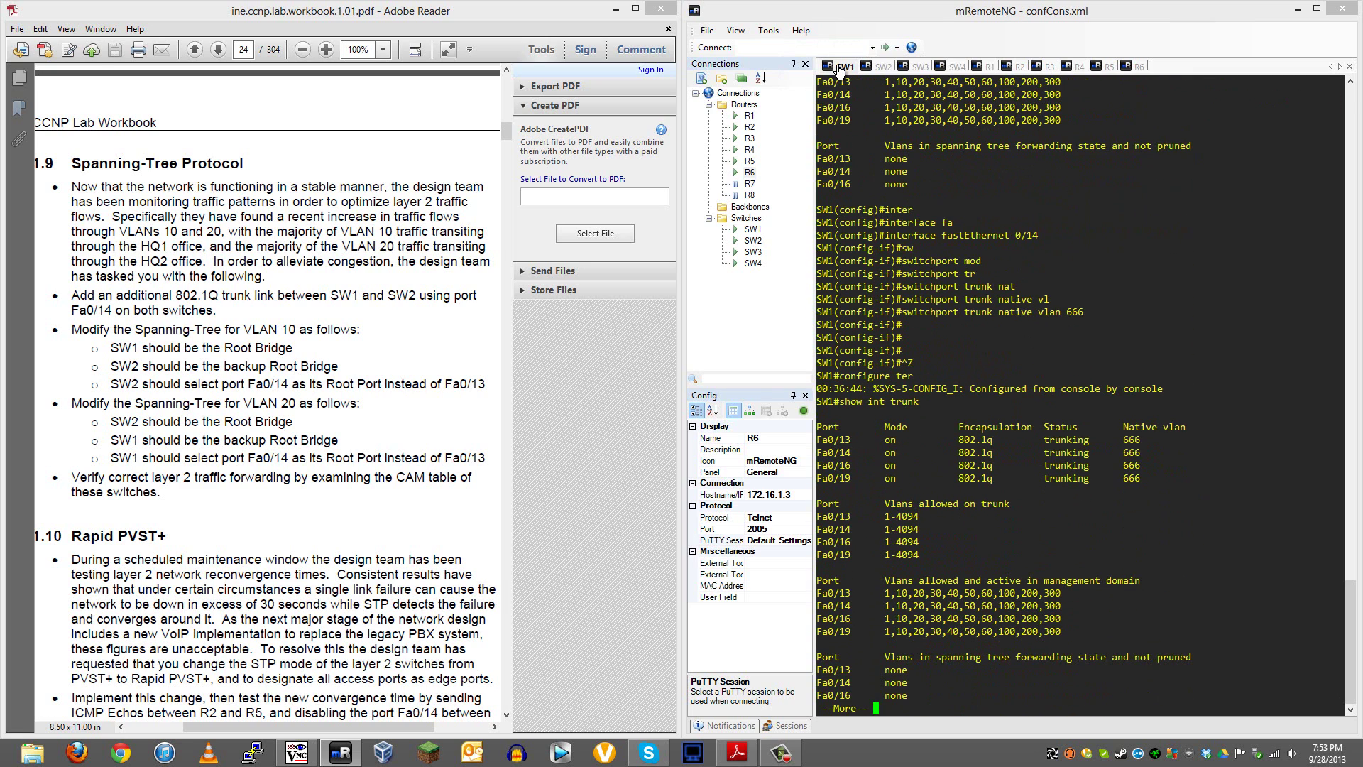
{"action": "key", "text": "Return"}
{"action": "key", "text": "Return"}
{"action": "key", "text": "Return"}
{"action": "key", "text": "Return"}
{"action": "key", "text": "Return"}
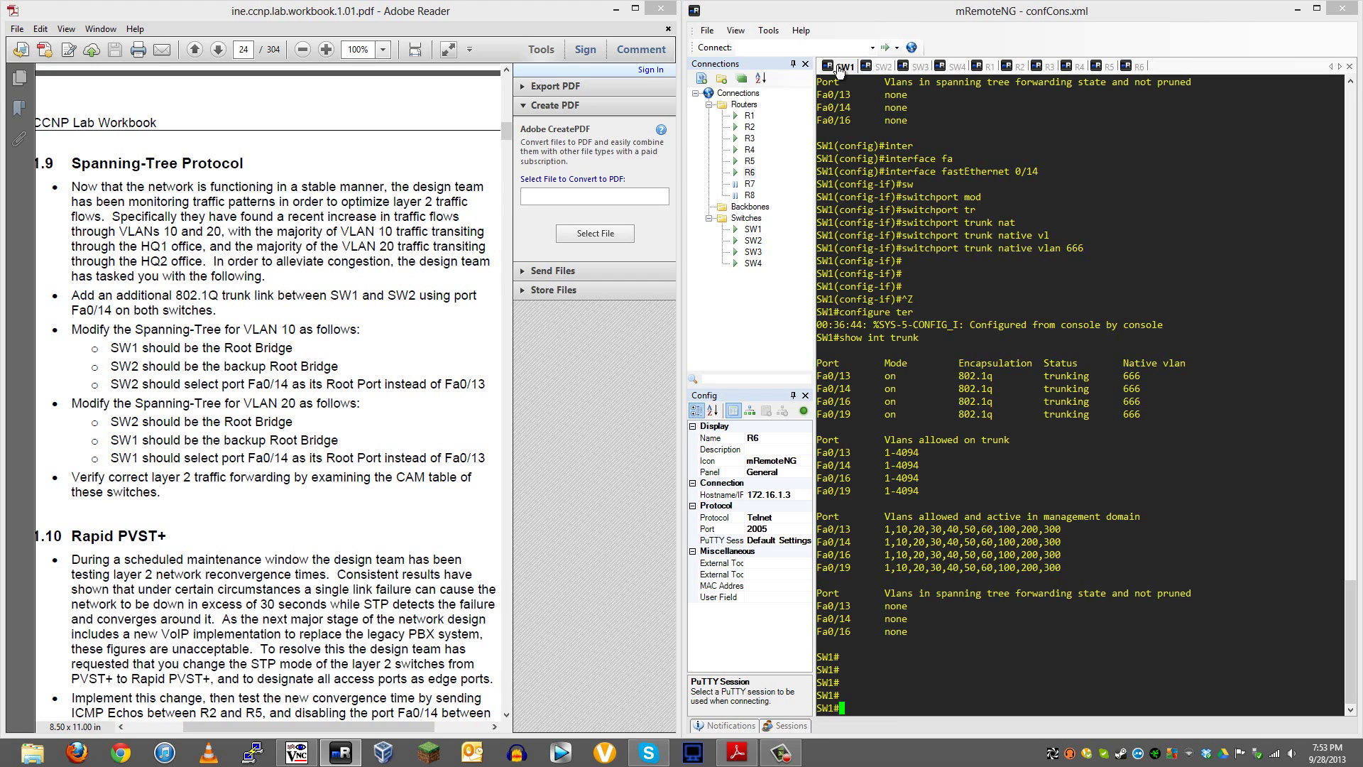
Display the spanning-tree status on SW1 with show spanning-tree
{"action": "type", "text": "show"}
{"action": "key", "text": "Tab"}
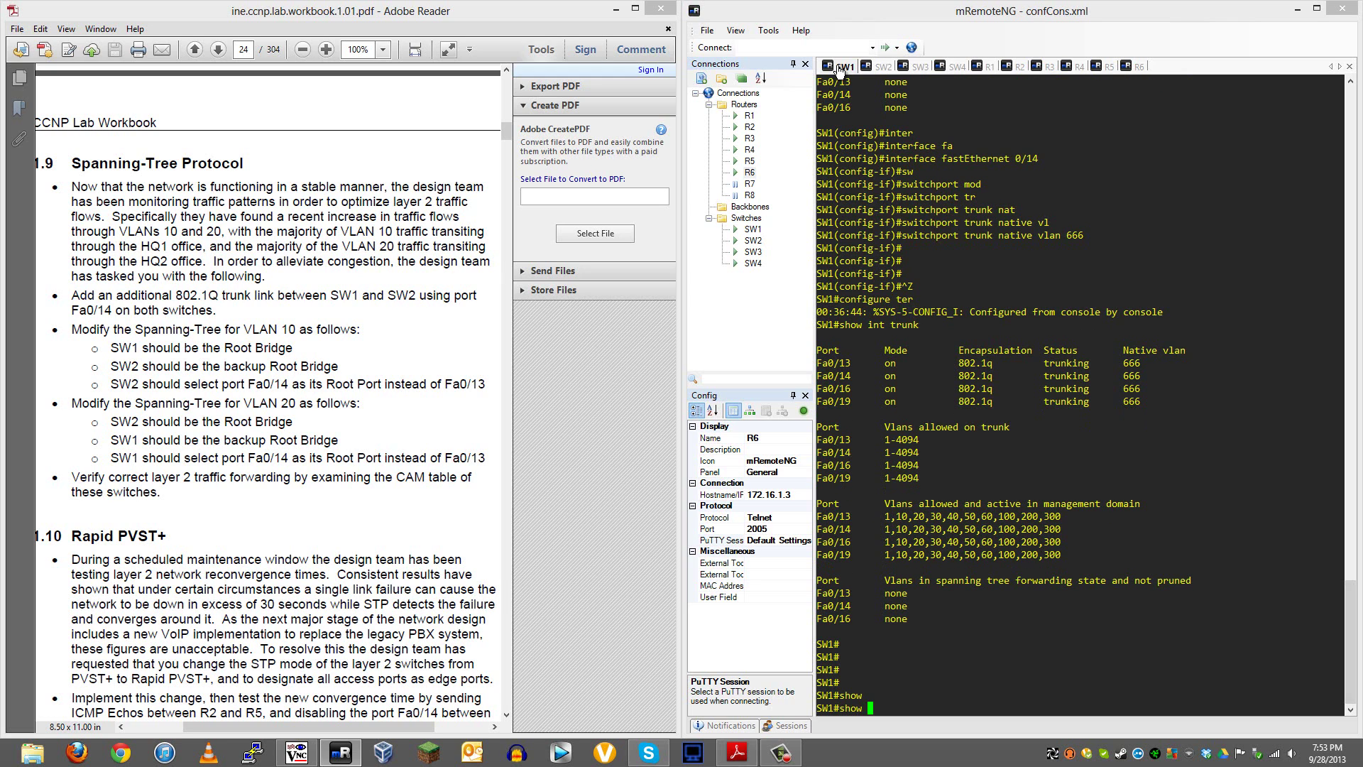
{"action": "type", "text": "spann"}
{"action": "key", "text": "Tab"}
{"action": "key", "text": "Return"}
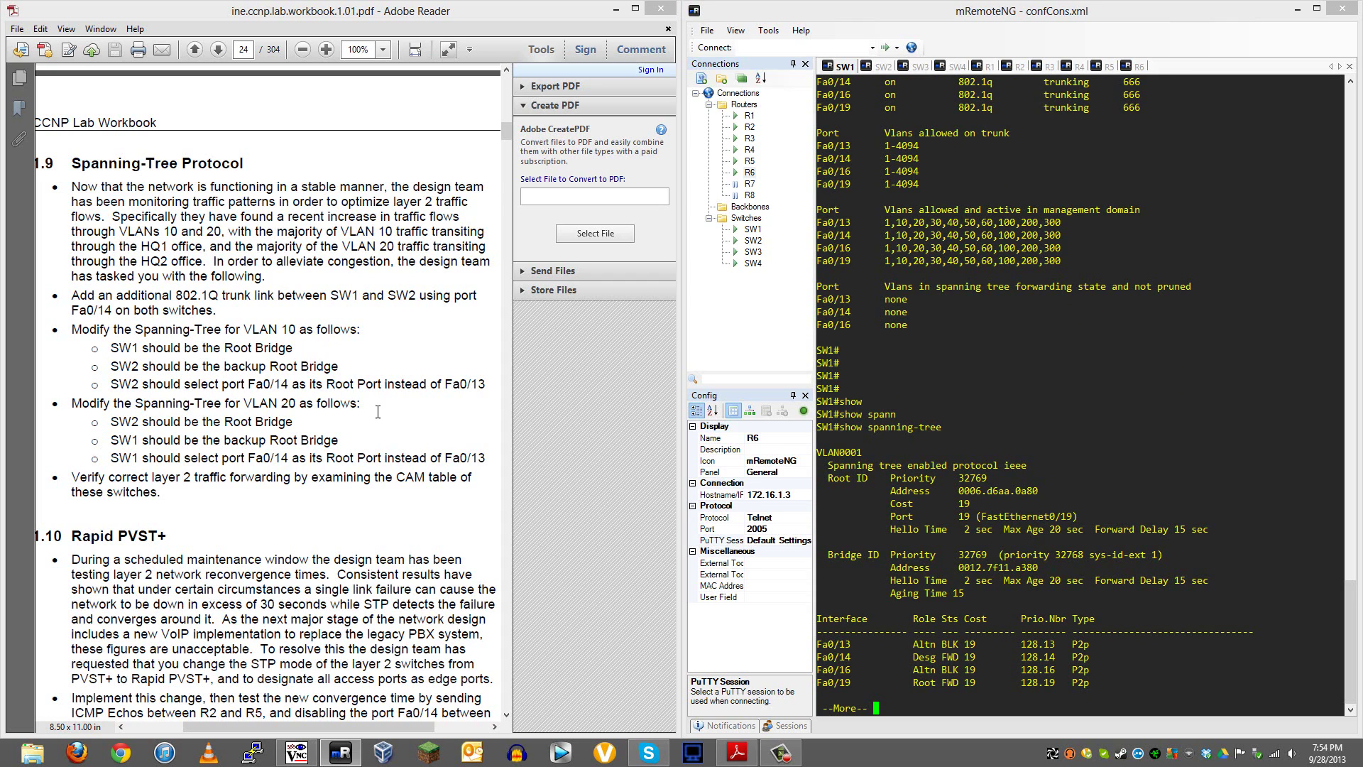
Examine the root bridge and port roles for VLAN 10 in SW1's spanning-tree output, and close the listing
{"action": "key", "text": "Return"}
{"action": "key", "text": "Return"}
{"action": "key", "text": "Return"}
{"action": "key", "text": "Return"}
{"action": "key", "text": "Return"}
{"action": "key", "text": "Return"}
{"action": "key", "text": "Return"}
{"action": "key", "text": "Return"}
{"action": "key", "text": "Return"}
{"action": "key", "text": "Return"}
{"action": "key", "text": "Return"}
{"action": "key", "text": "Return"}
{"action": "key", "text": "Return"}
{"action": "key", "text": "Return"}
{"action": "key", "text": "Return"}
{"action": "key", "text": "Return"}
{"action": "key", "text": "Return"}
{"action": "key", "text": "Return"}
{"action": "key", "text": "Return"}
{"action": "key", "text": "Return"}
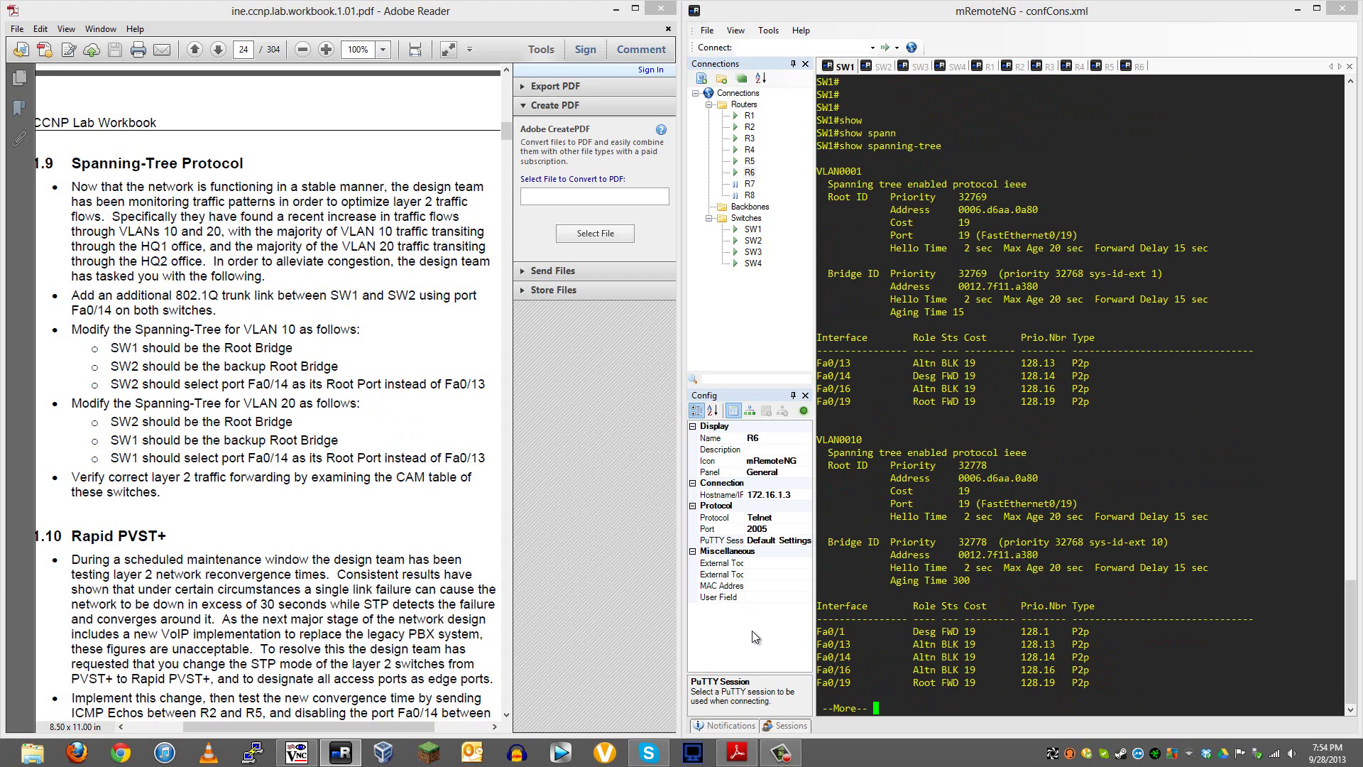
{"action": "key", "text": "space"}
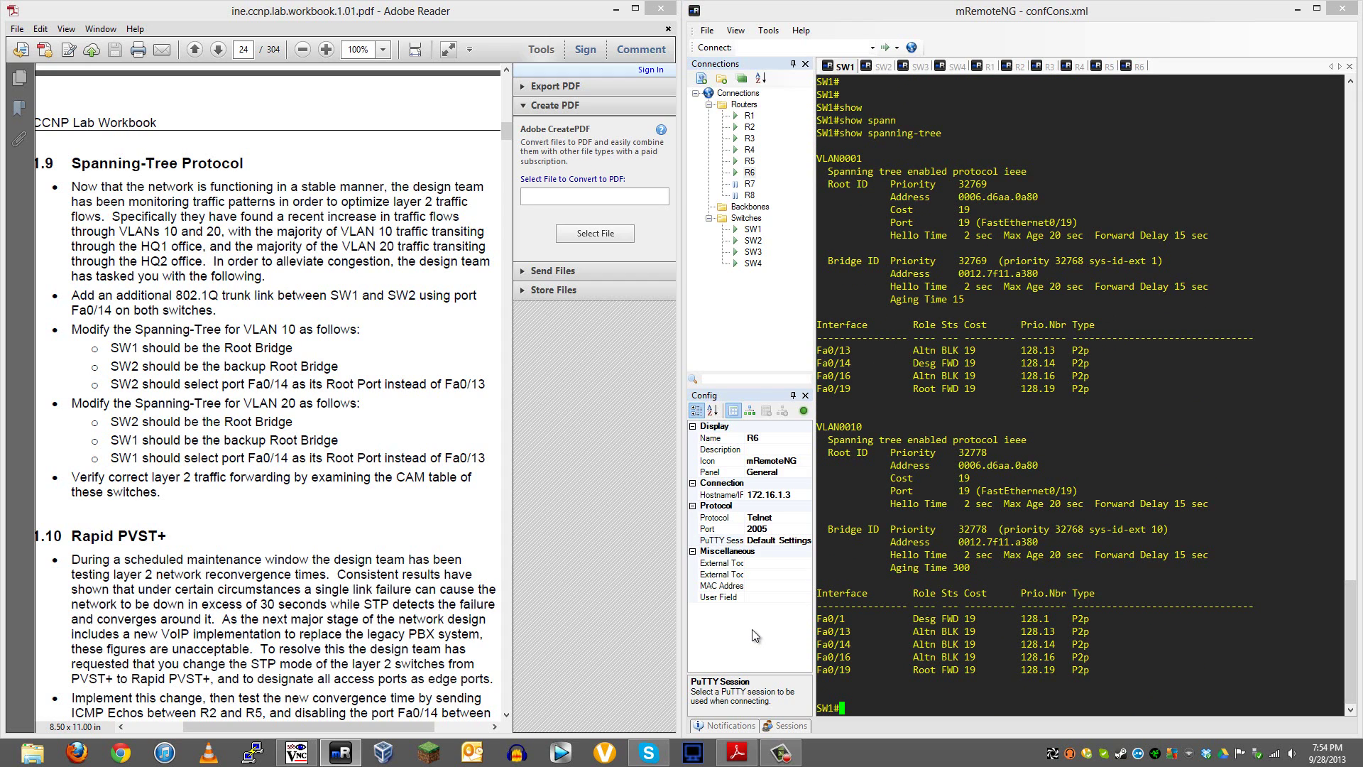
Enter global configuration mode on SW1 and list the available spanning-tree command options
{"action": "type", "text": "conf t"}
{"action": "key", "text": "Return"}
{"action": "type", "text": "sp"}
{"action": "key", "text": "Tab"}
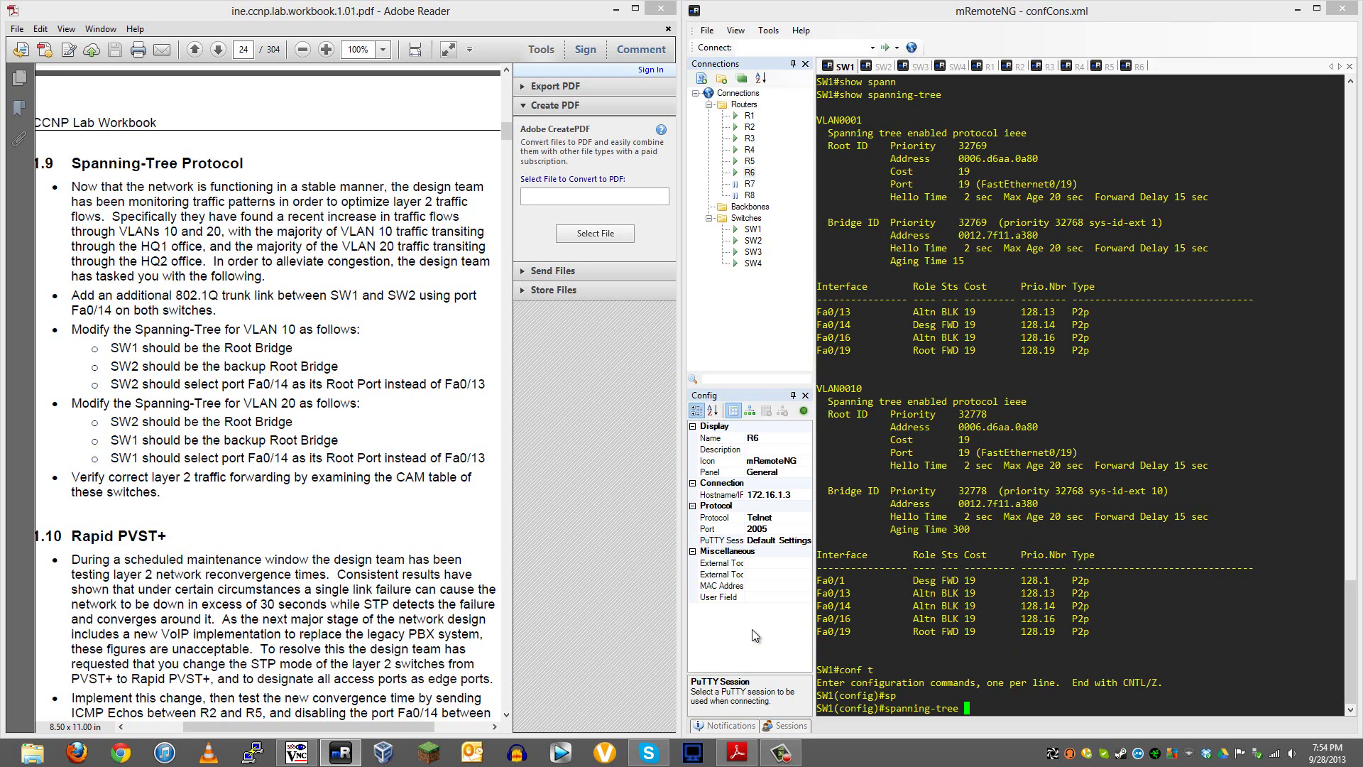
{"action": "type", "text": "?"}
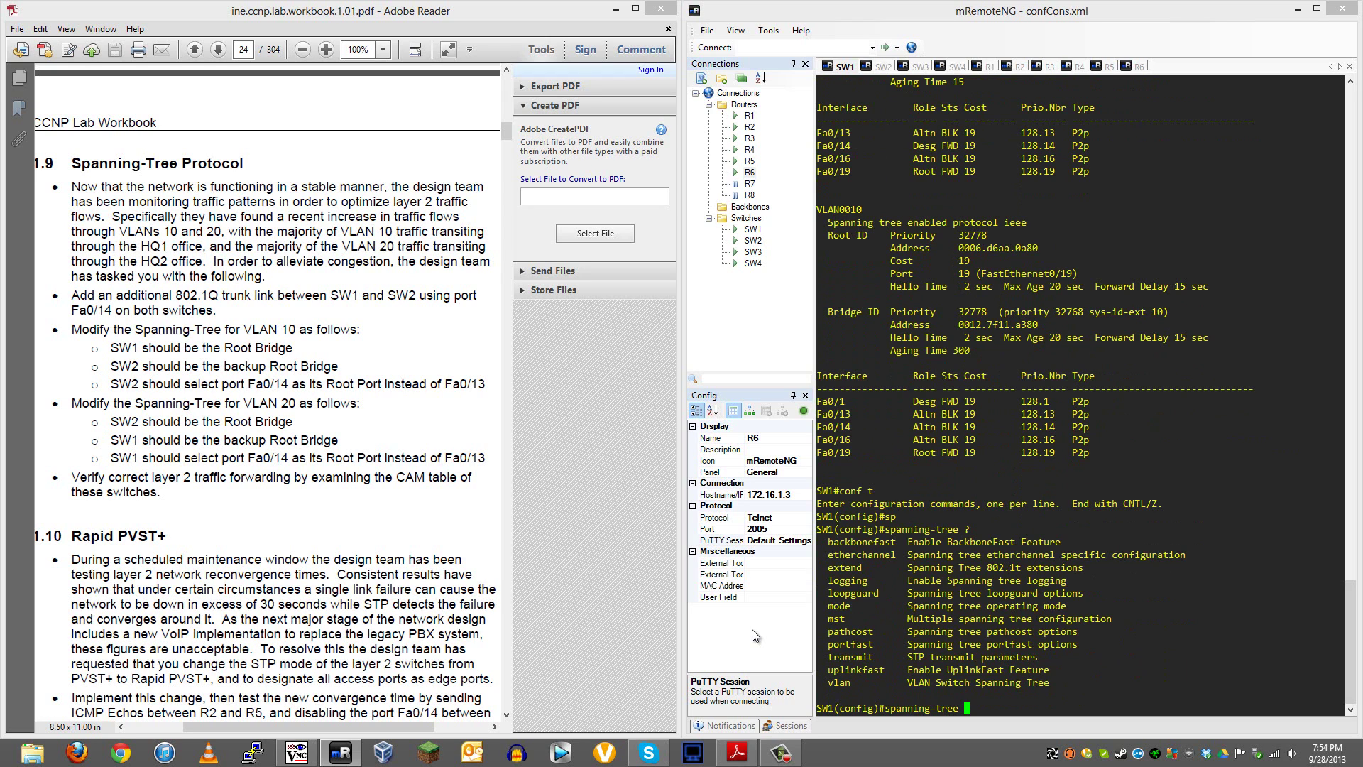
Make SW1 the root bridge for VLAN 10 with spanning-tree vlan 10 root primary, checking the VLAN options along the way
{"action": "type", "text": "vl"}
{"action": "key", "text": "Tab"}
{"action": "type", "text": "1"}
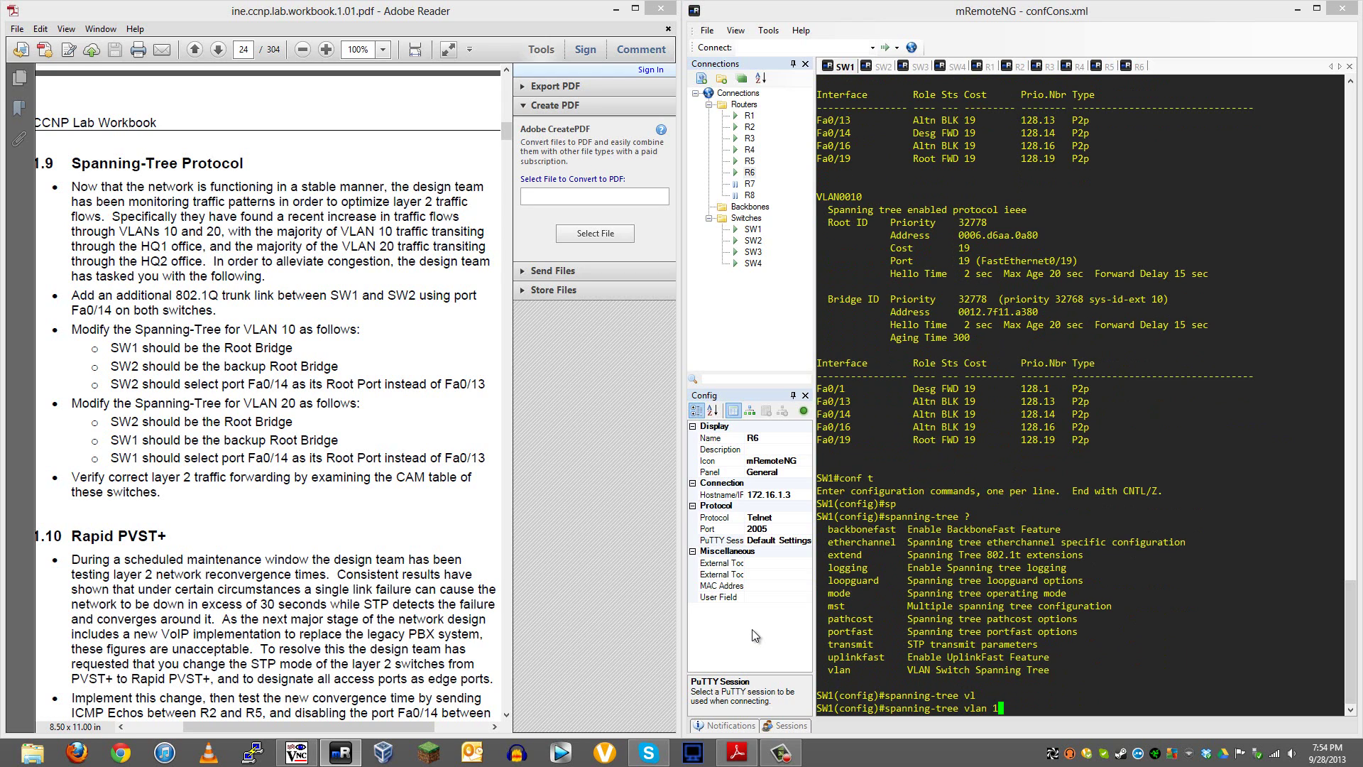
{"action": "type", "text": "0 "}
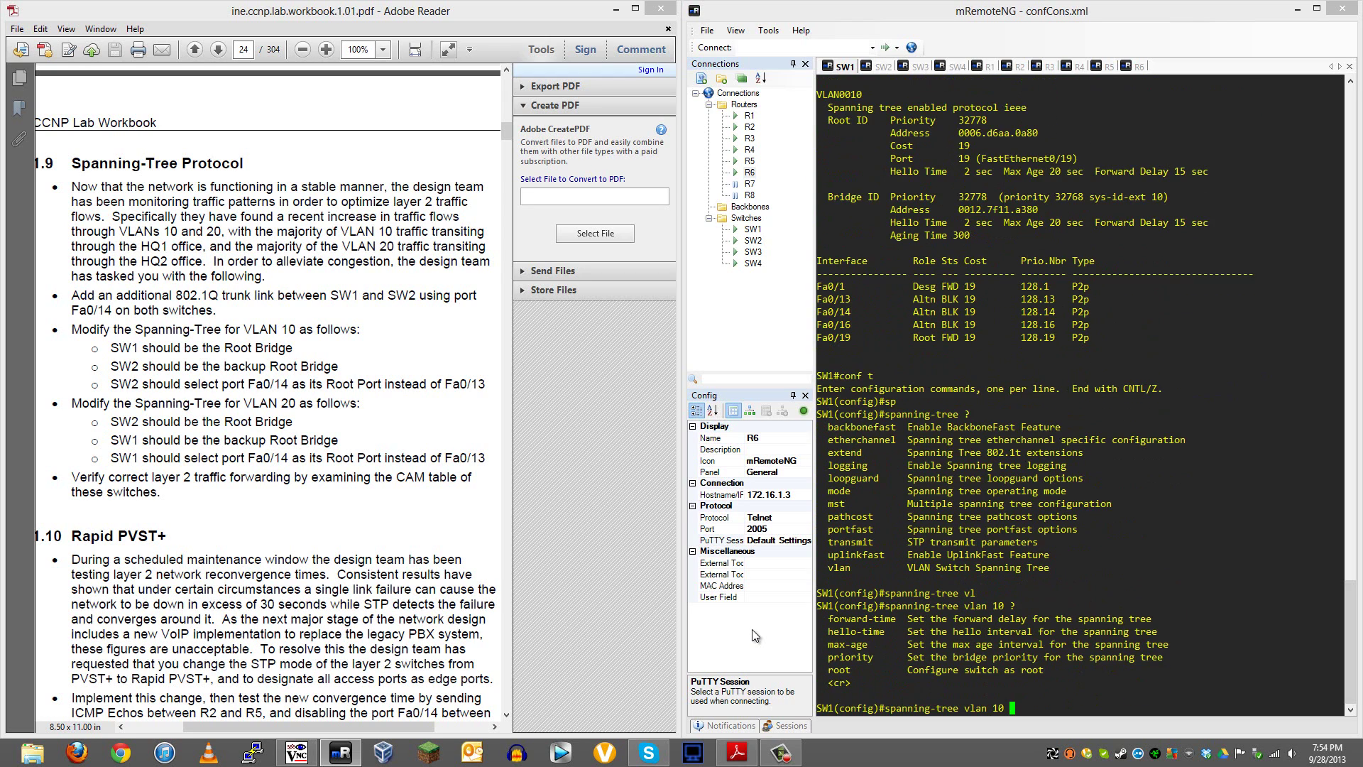
{"action": "type", "text": "?ro"}
{"action": "key", "text": "Tab"}
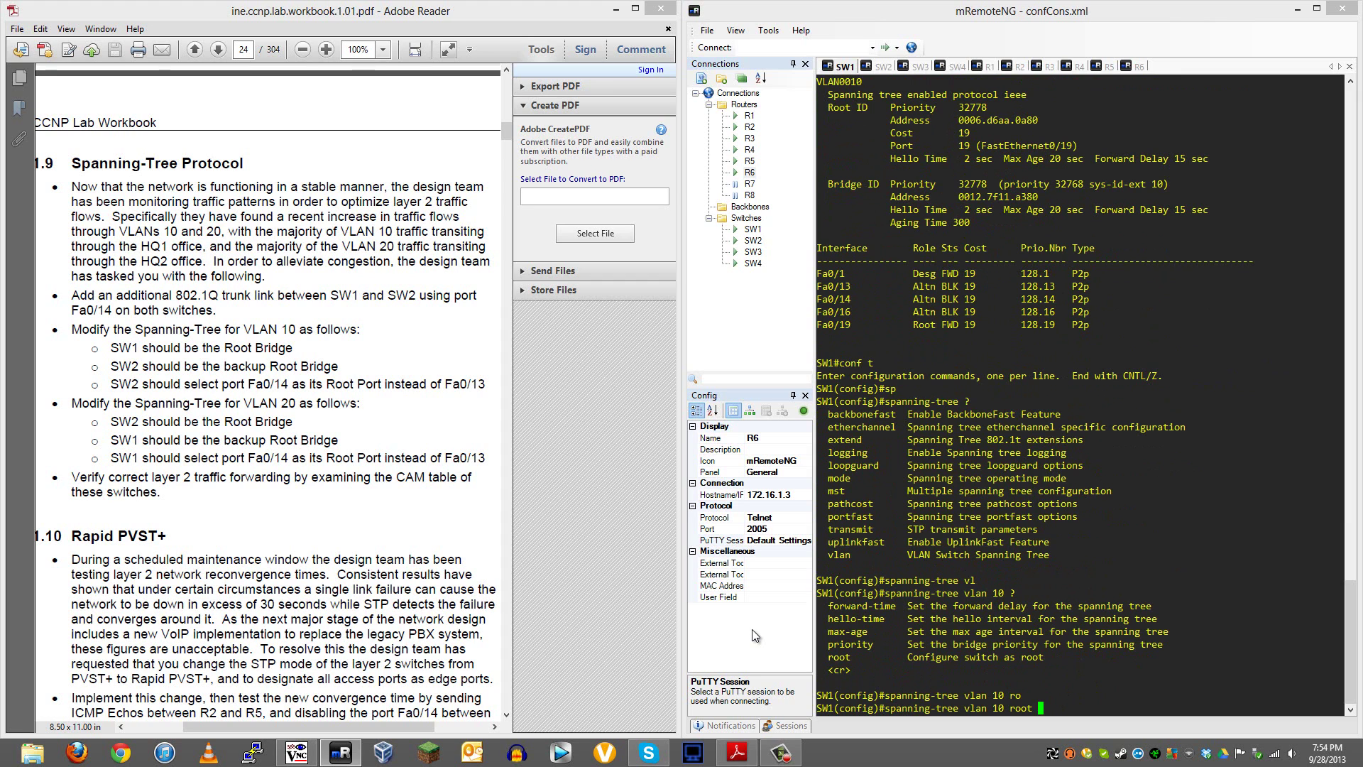
{"action": "type", "text": "pr"}
{"action": "key", "text": "Tab"}
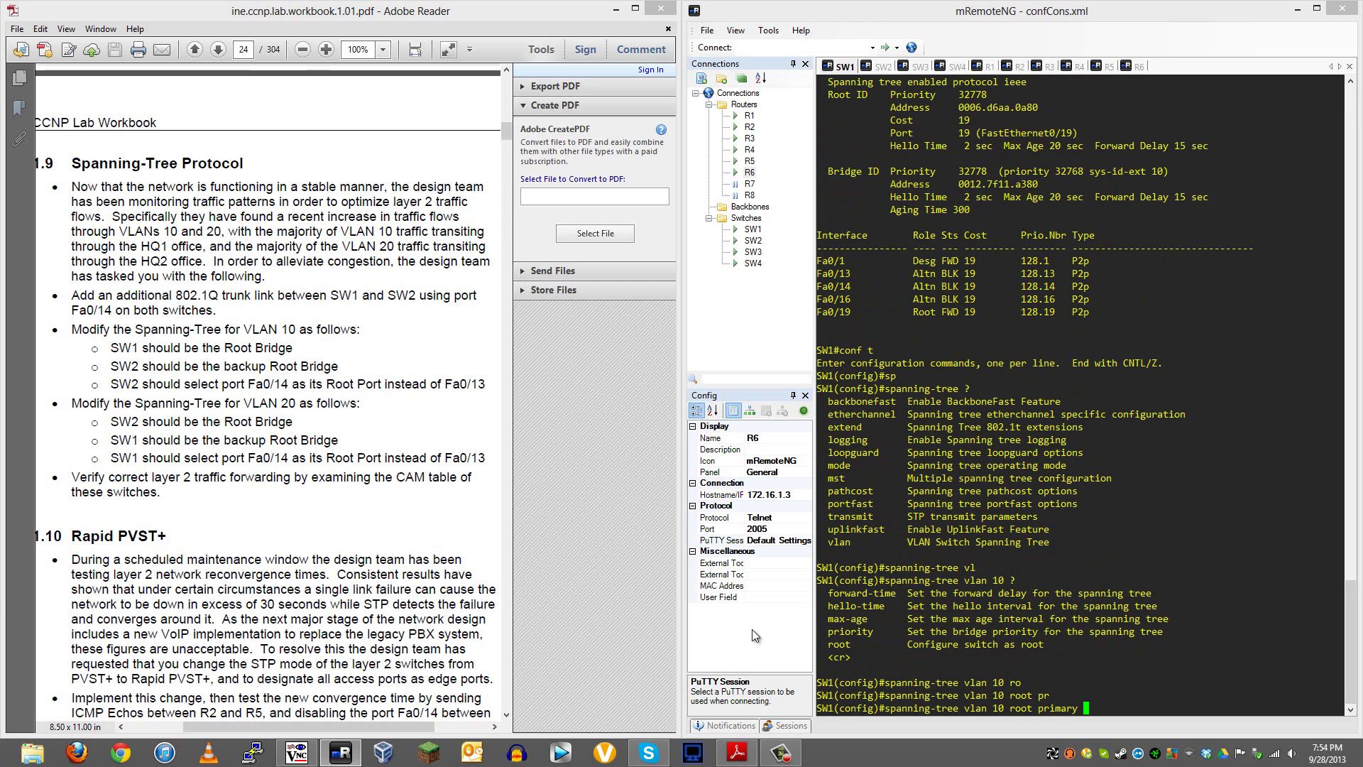
{"action": "key", "text": "Return"}
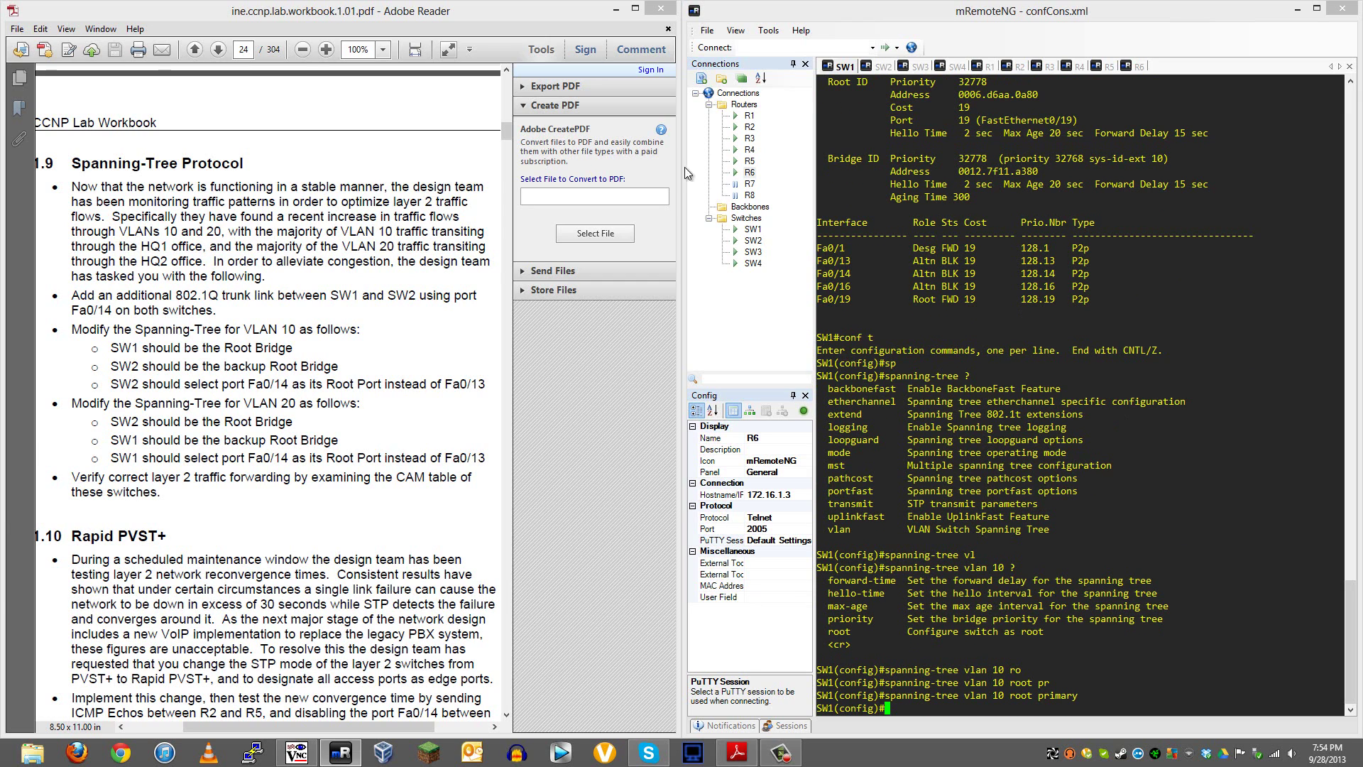
Switch to the SW2 console, close its trunk listing and enter global configuration mode
{"action": "left_click", "coordinate": [885, 68]}
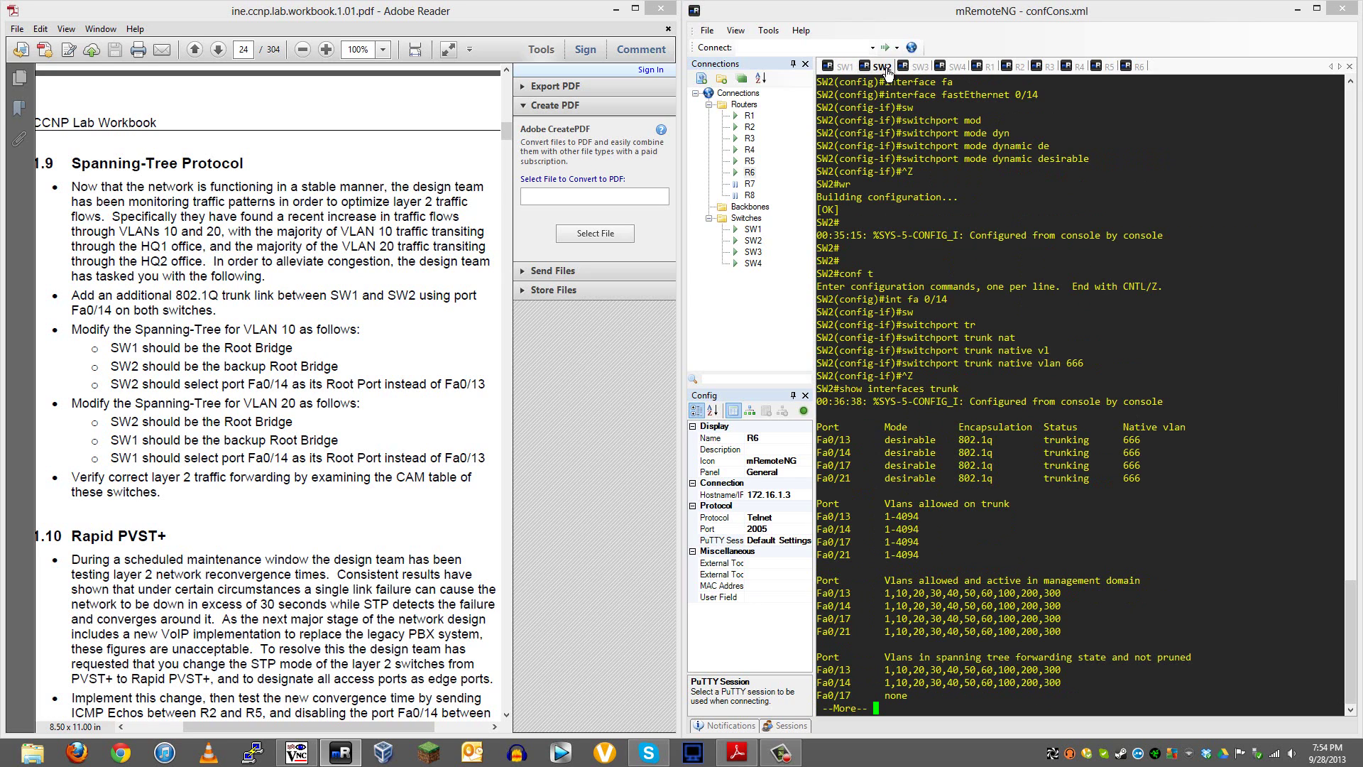
{"action": "type", "text": "q"}
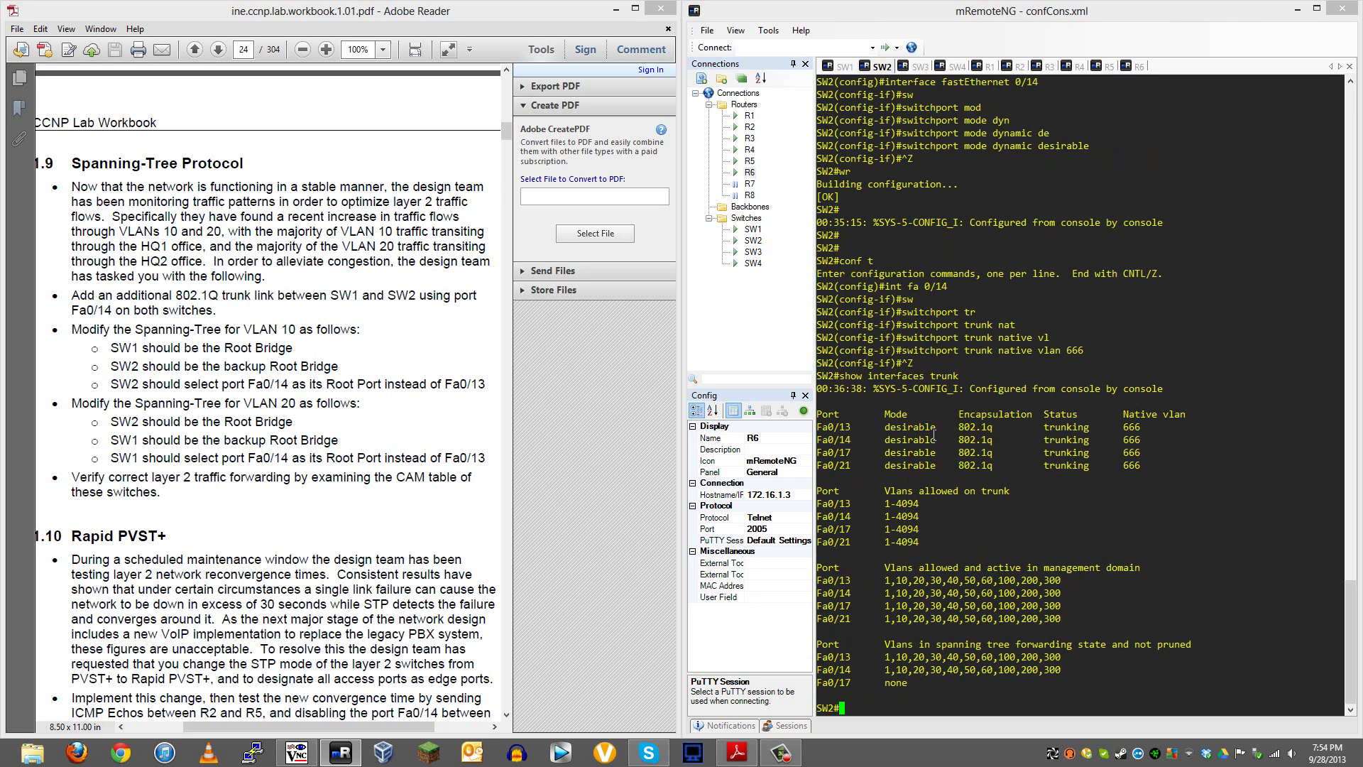
{"action": "type", "text": "conf t"}
{"action": "key", "text": "Return"}
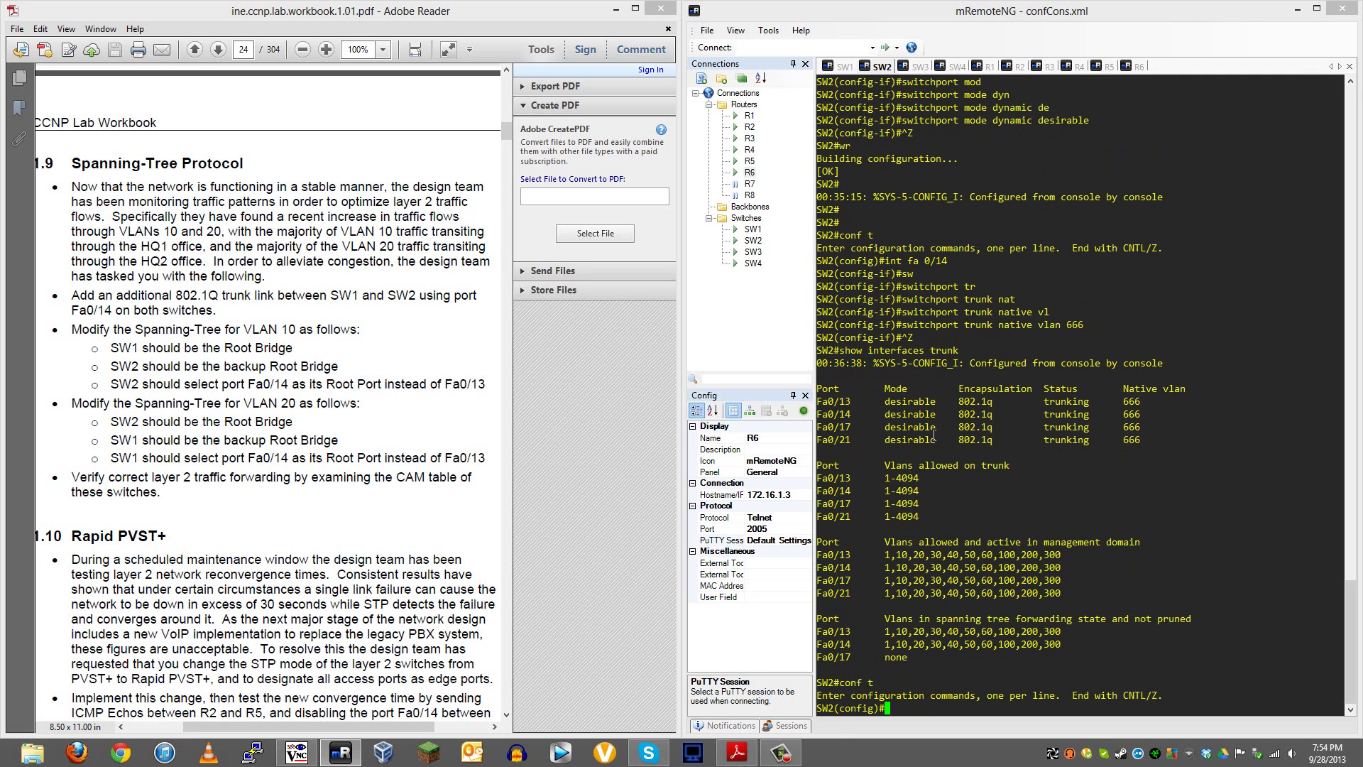
List the available spanning-tree options for VLAN 10 on SW2
{"action": "type", "text": "spann"}
{"action": "key", "text": "Tab"}
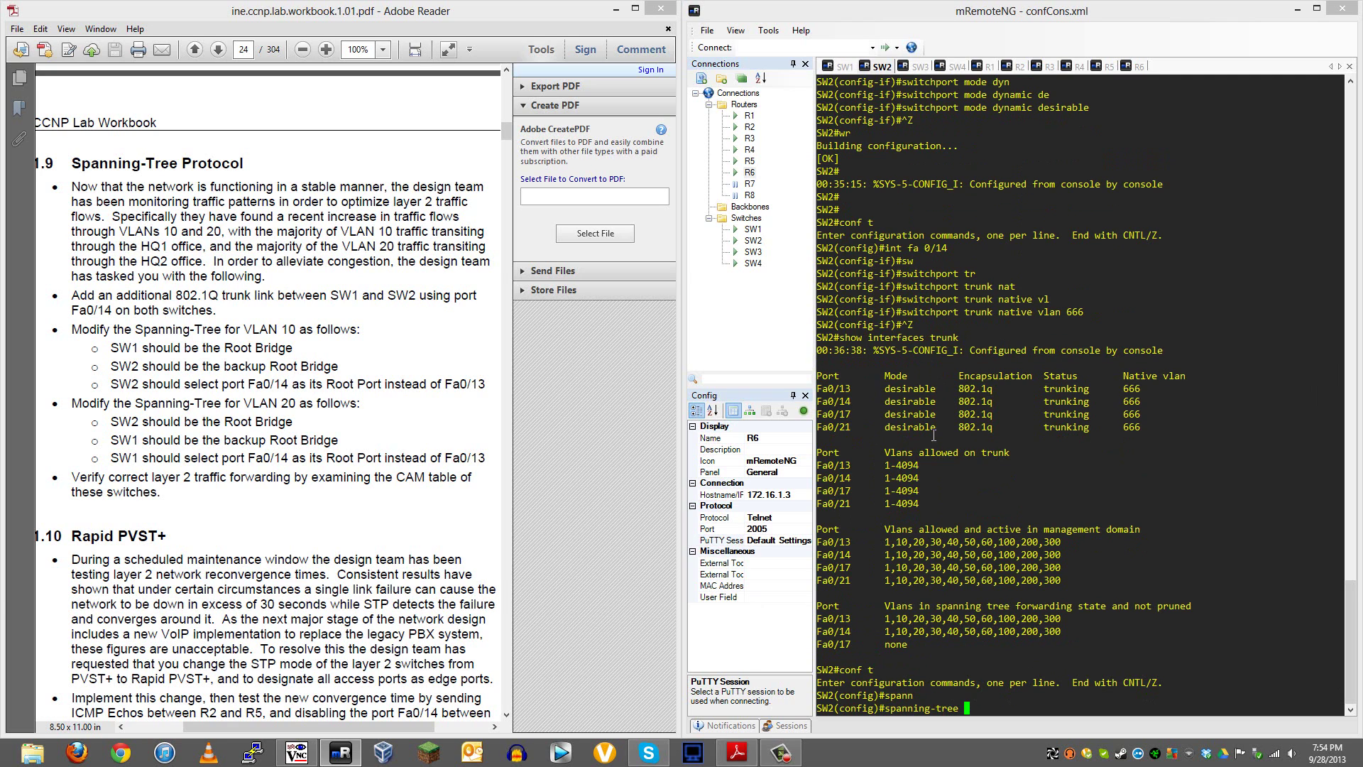
{"action": "type", "text": "vl"}
{"action": "key", "text": "Tab"}
{"action": "type", "text": "10 ?"}
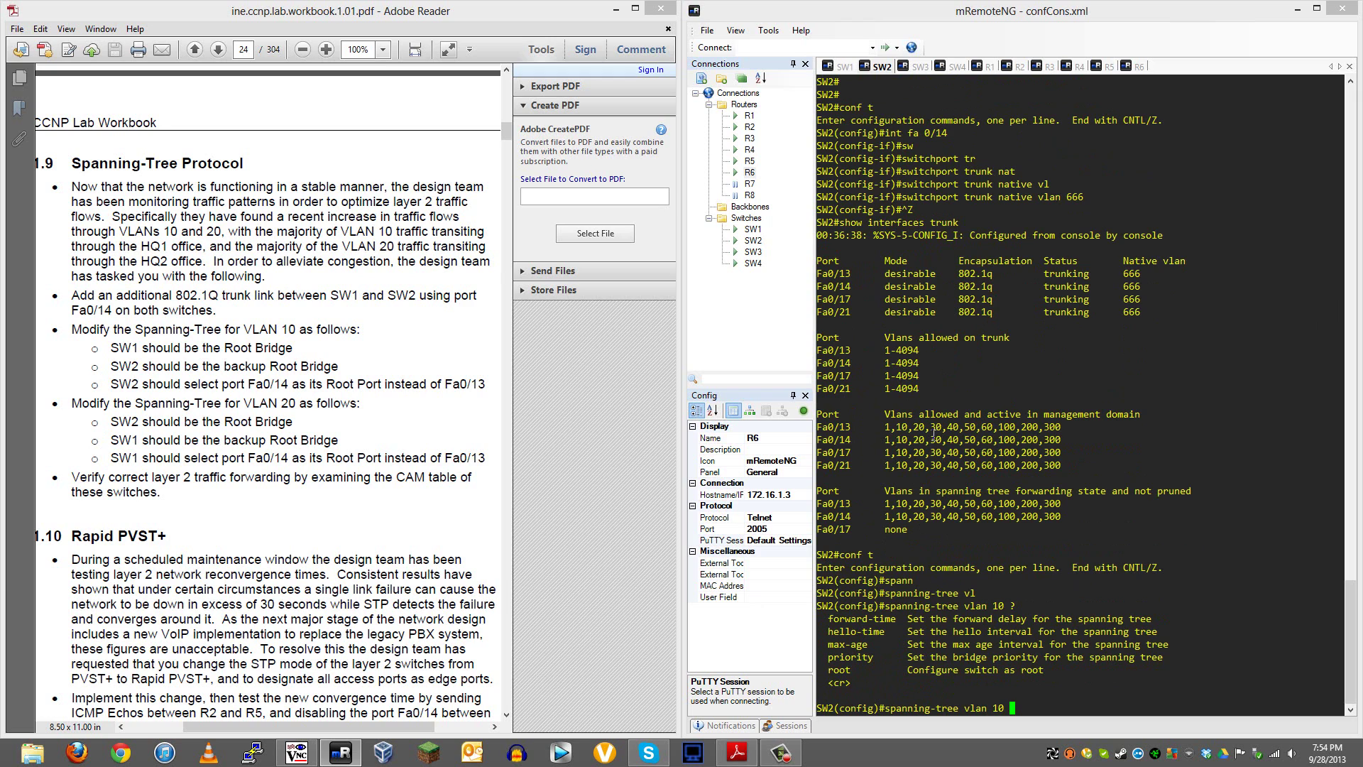
Make SW2 the backup root bridge for VLAN 10 with spanning-tree vlan 10 root secondary, and leave configuration mode
{"action": "type", "text": "to"}
{"action": "key", "text": "Tab"}
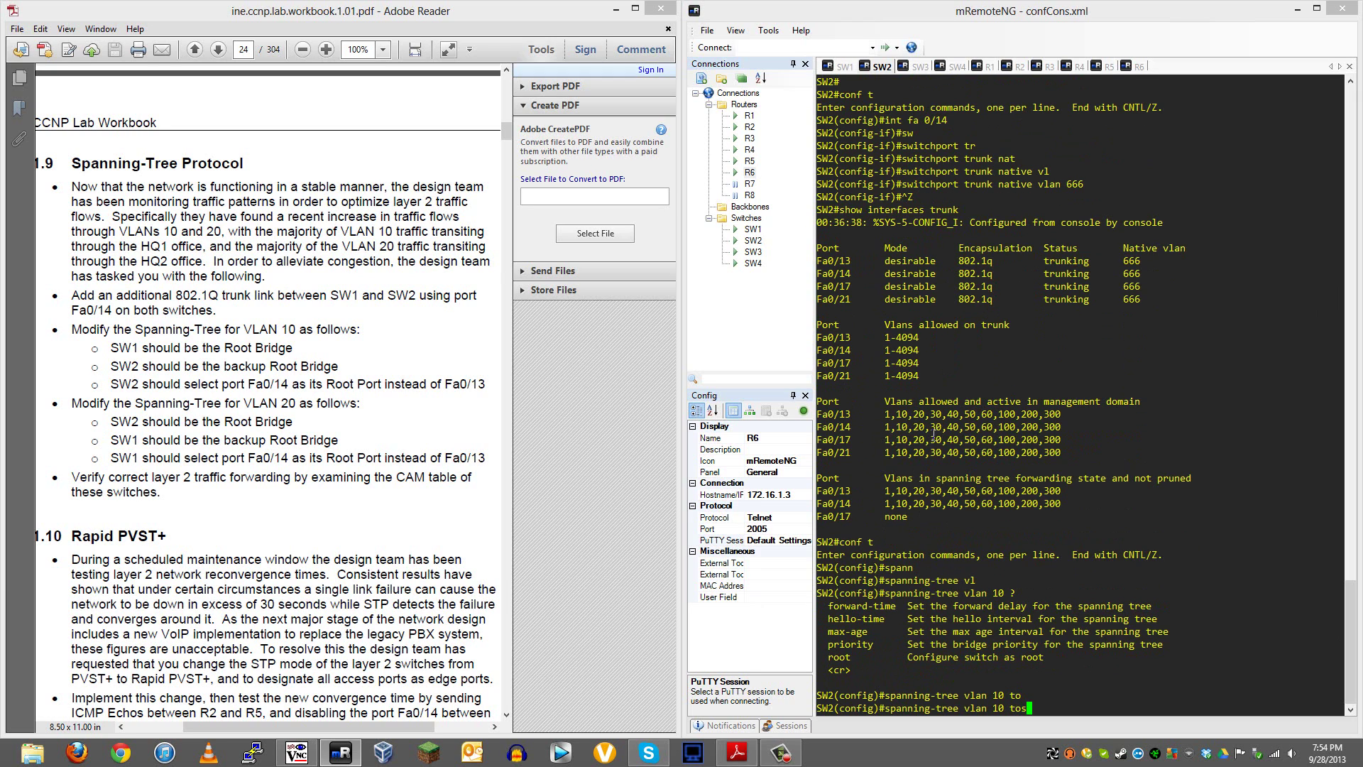
{"action": "key", "text": "BackSpace"}
{"action": "key", "text": "BackSpace"}
{"action": "type", "text": "ro"}
{"action": "key", "text": "Tab"}
{"action": "type", "text": "?"}
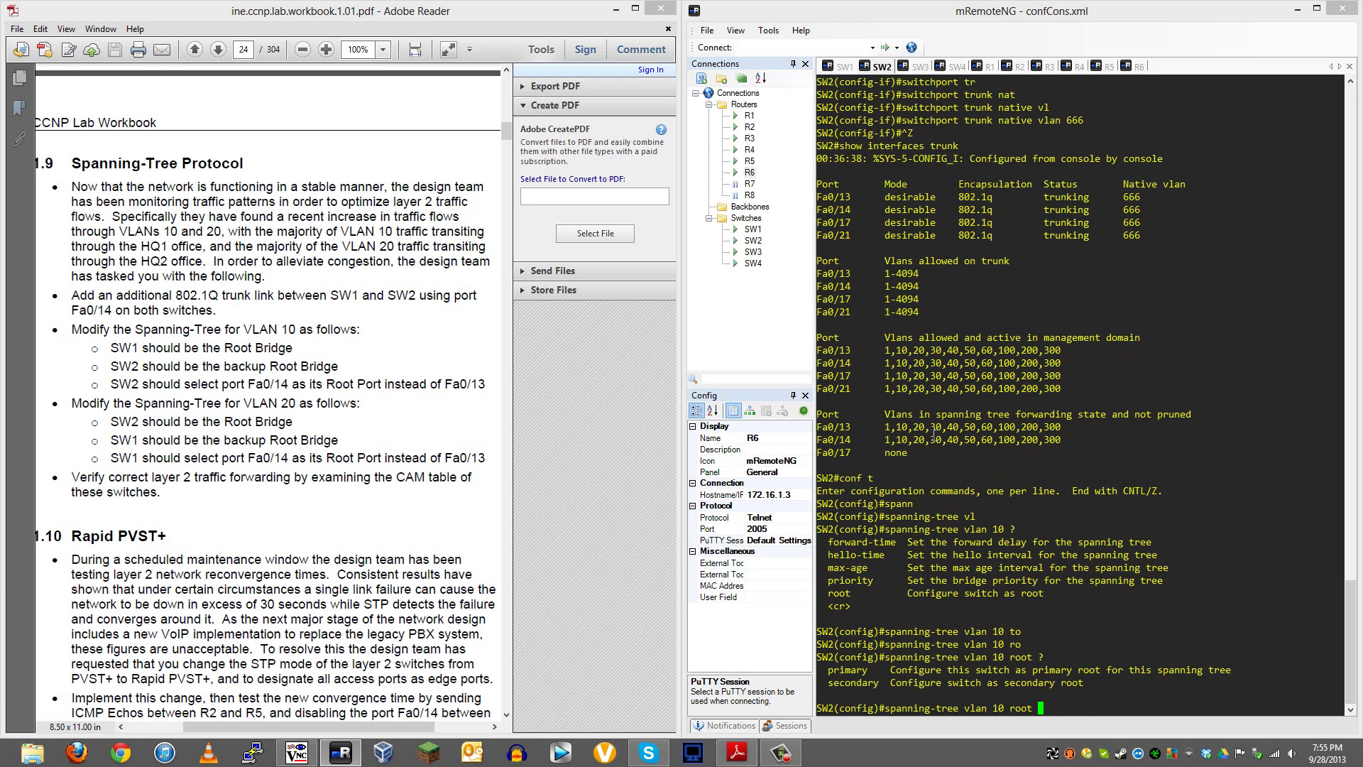
{"action": "type", "text": "se"}
{"action": "key", "text": "Tab"}
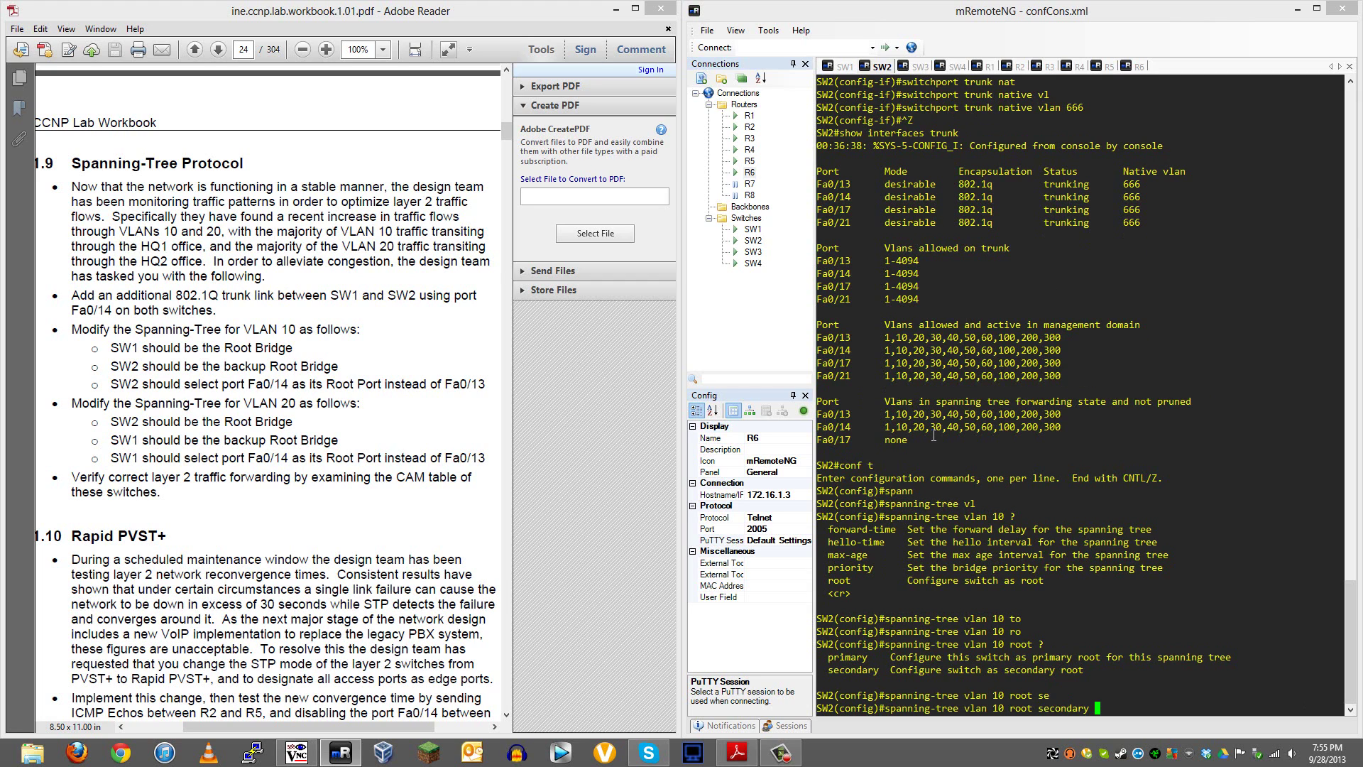
{"action": "key", "text": "Return"}
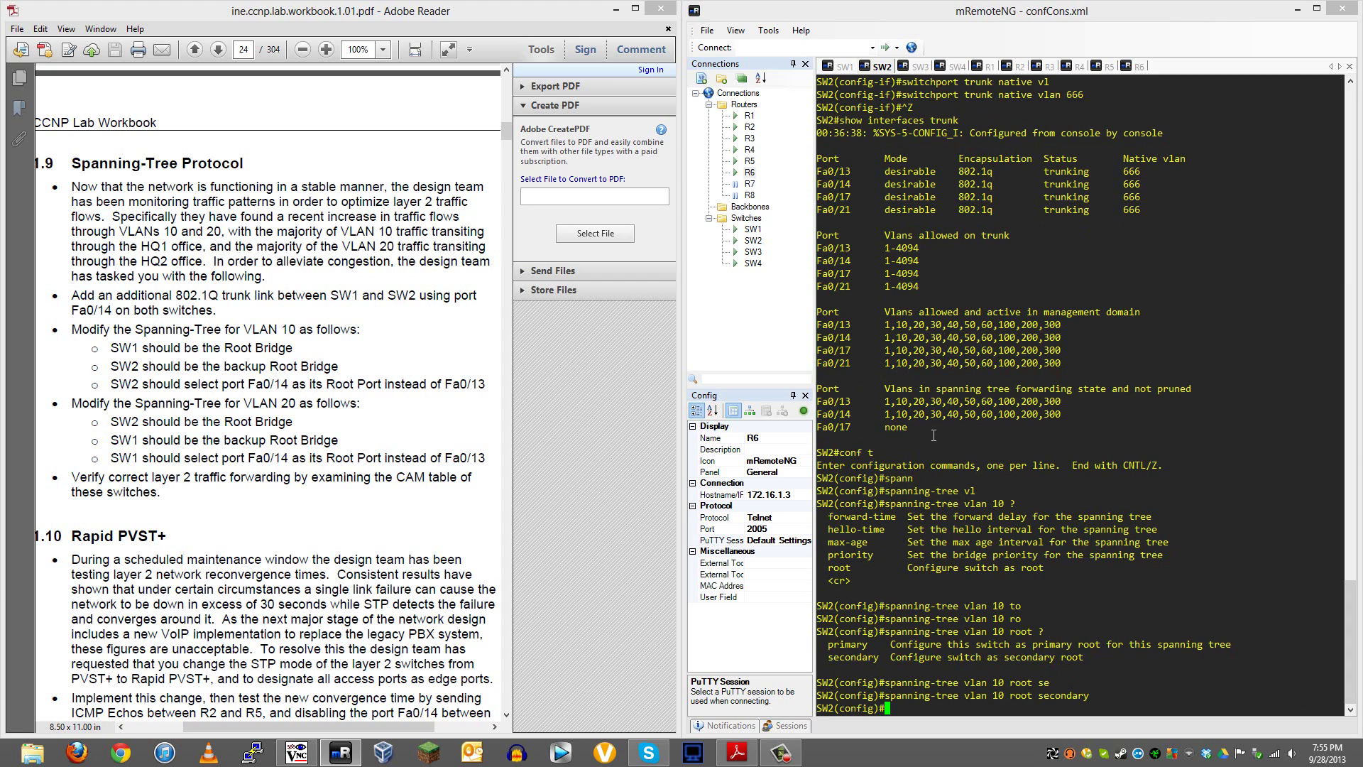
{"action": "key", "text": "ctrl+z"}
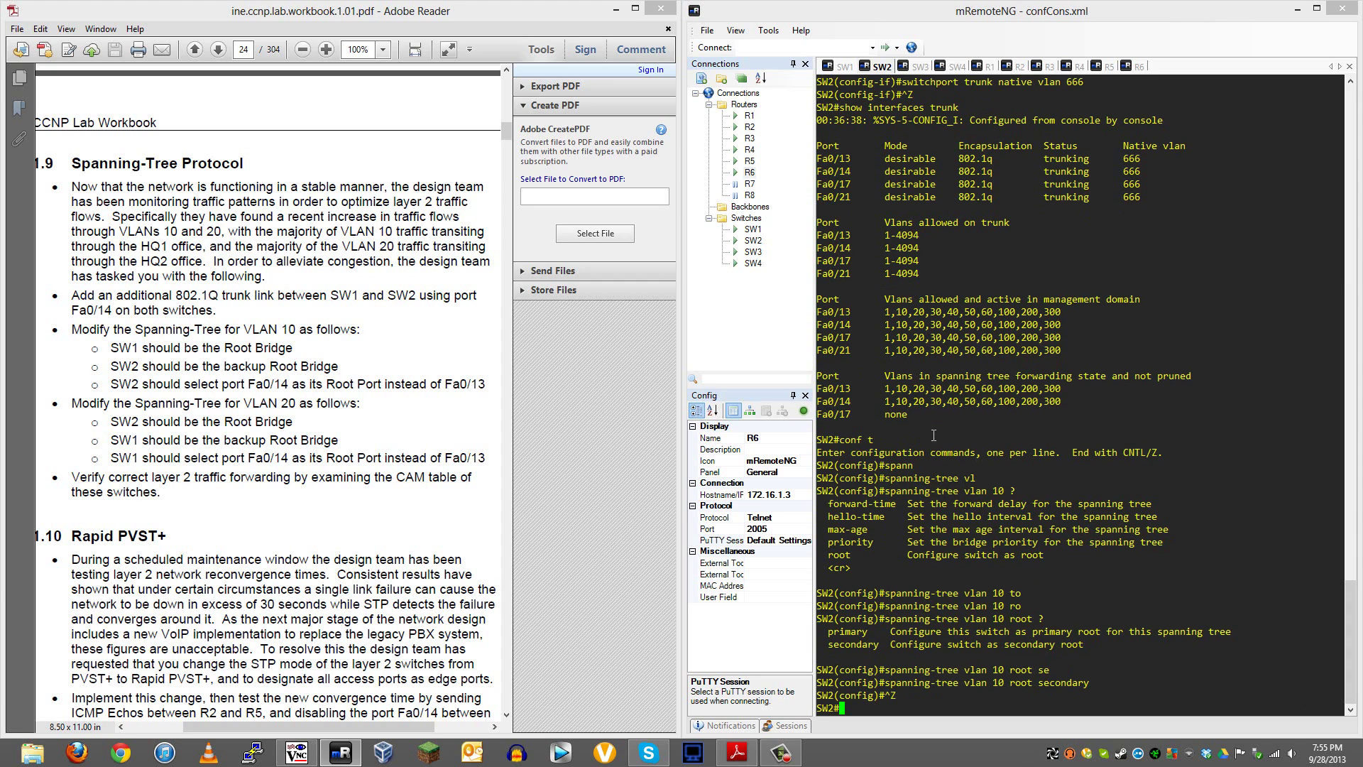
Display SW2's spanning-tree status with show spanning, continuing through the VLAN 10 section
{"action": "type", "text": "show"}
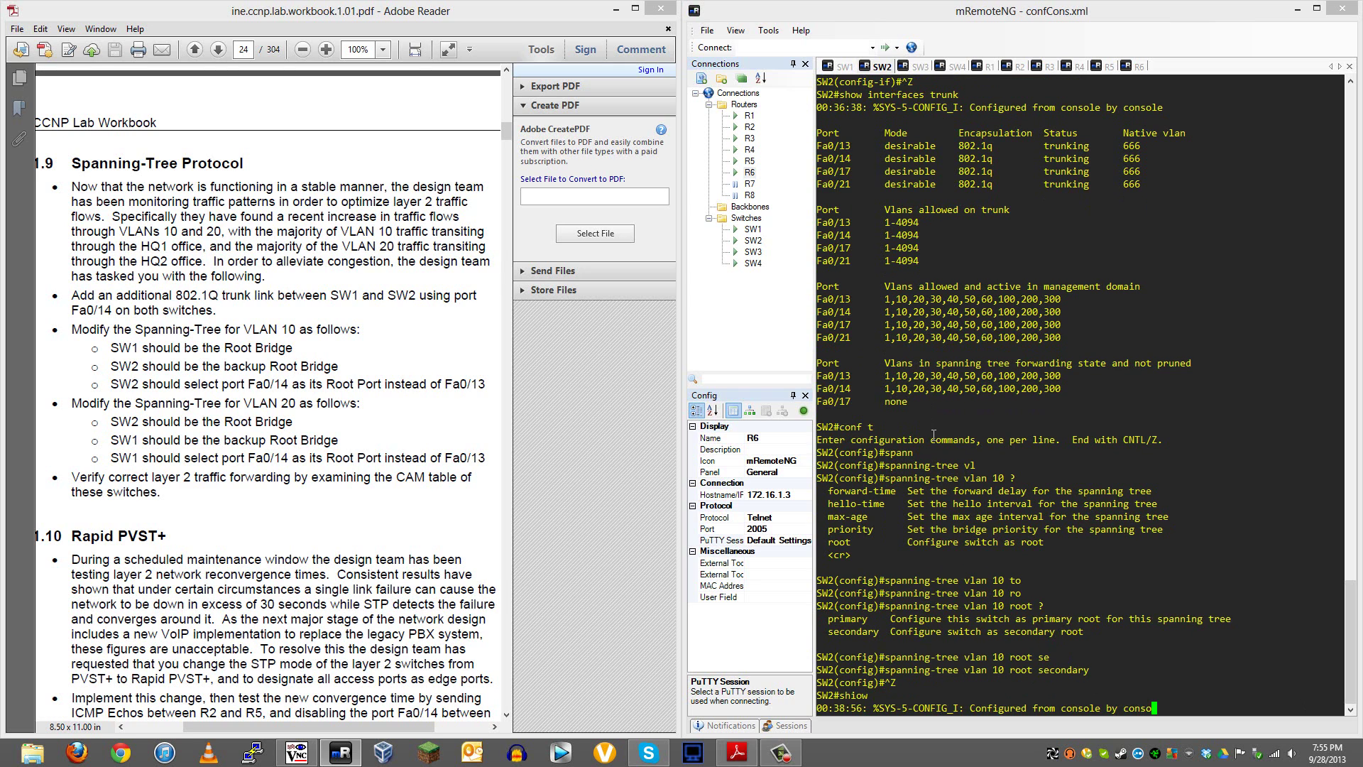
{"action": "key", "text": "Return"}
{"action": "key", "text": "Return"}
{"action": "type", "text": "show span"}
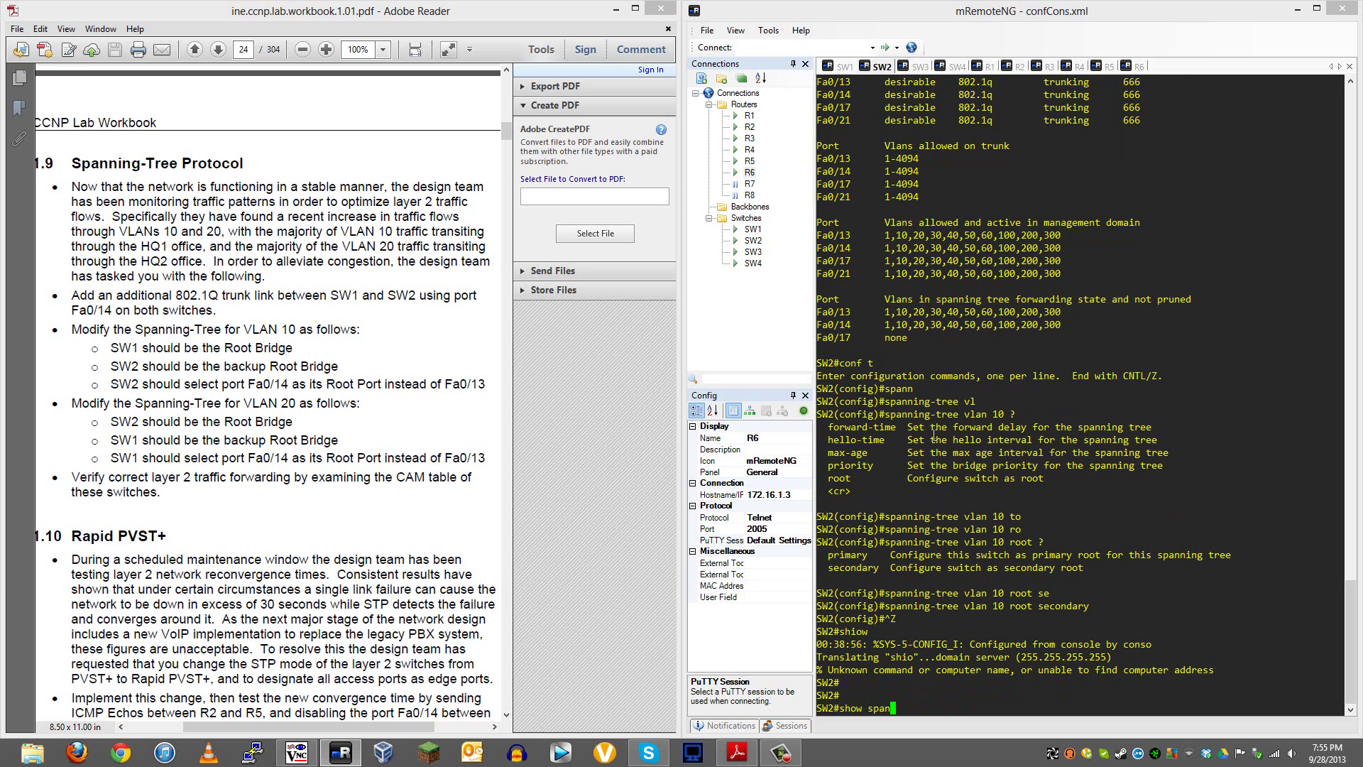
{"action": "type", "text": "ning"}
{"action": "key", "text": "Return"}
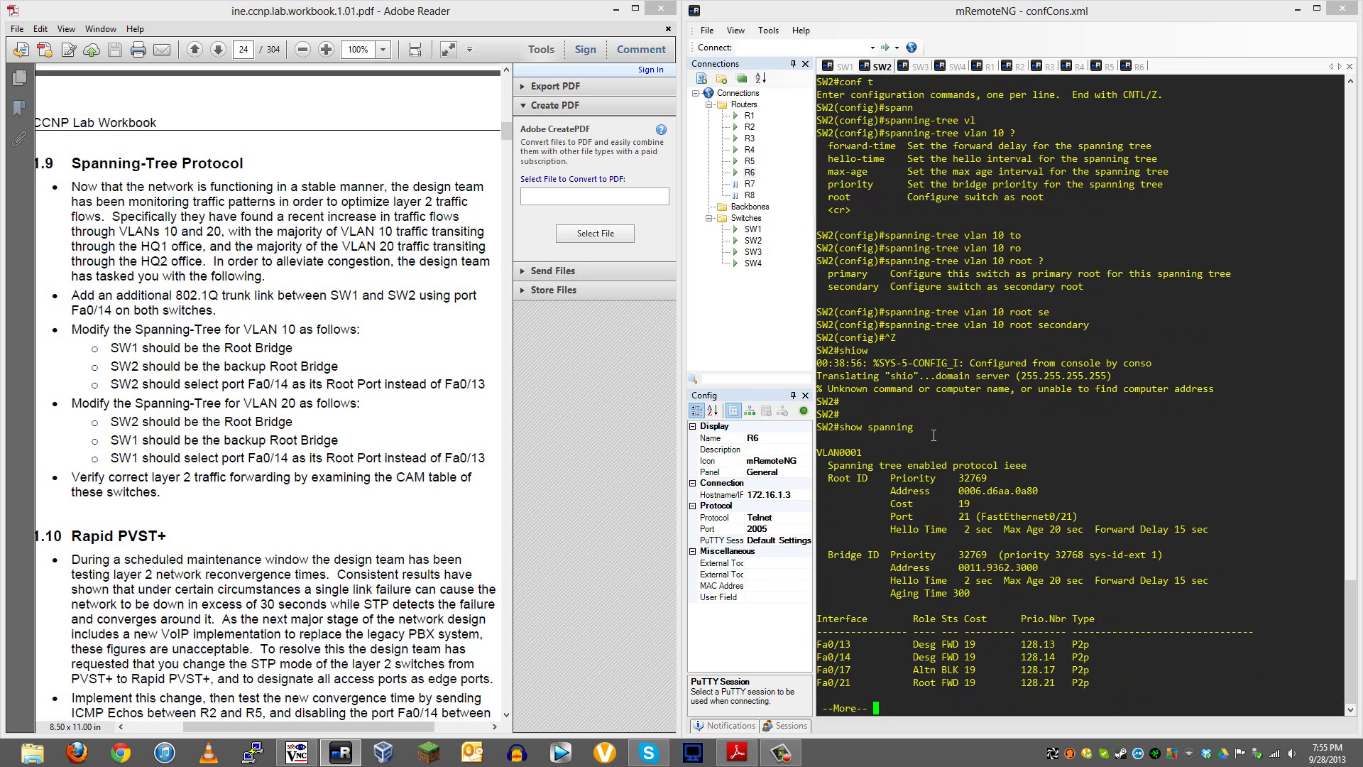
{"action": "key", "text": "space"}
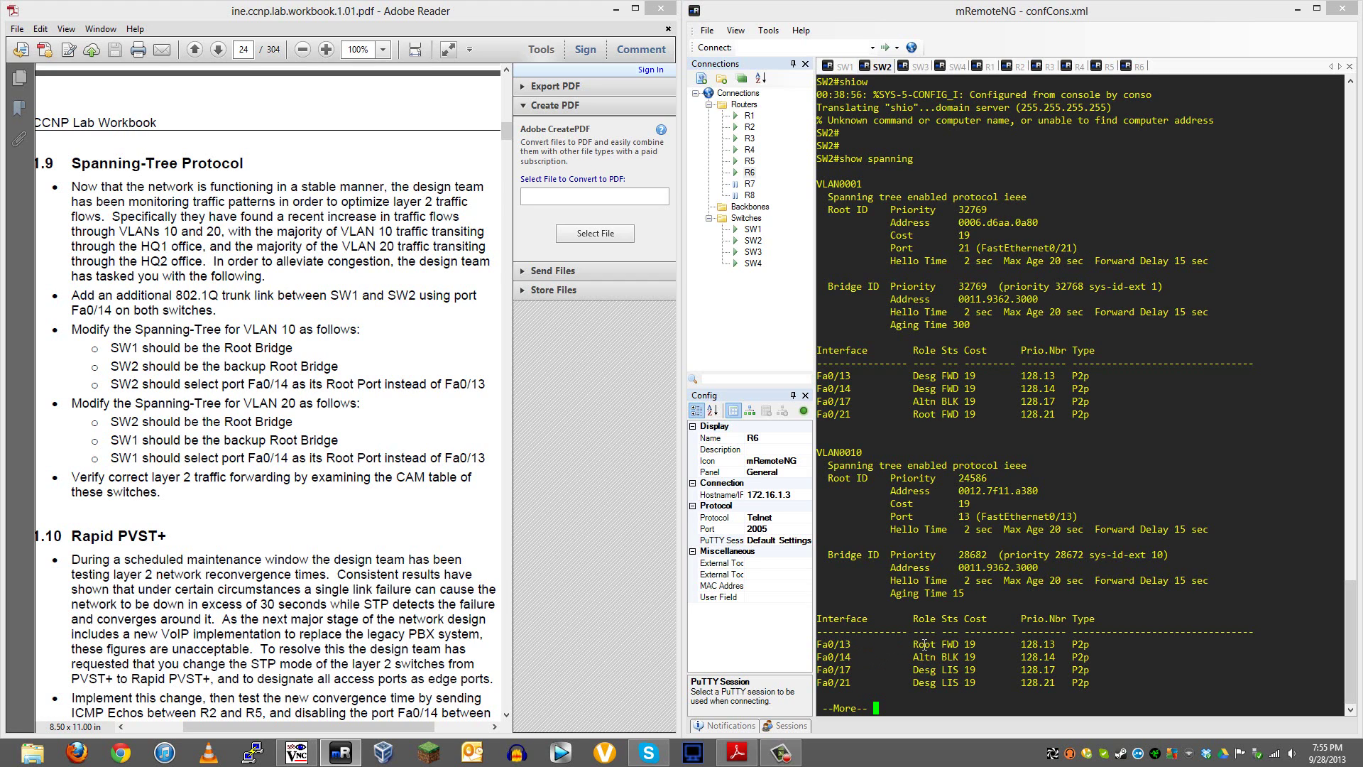
Examine the roles and port priorities of Fa0/13 and Fa0/14 for VLAN 10 on SW2, closing the listing along the way
{"action": "left_click_drag", "start_coordinate": [914, 644], "coordinate": [952, 646]}
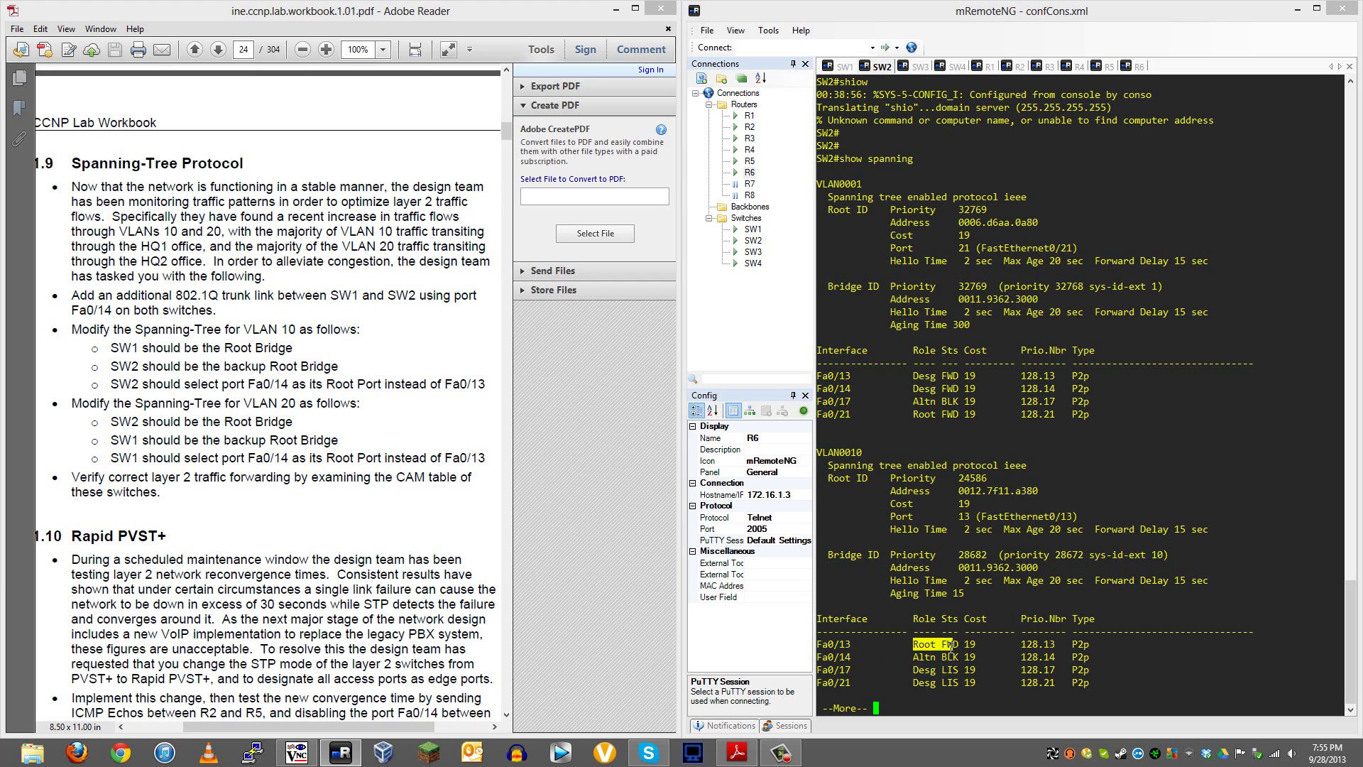
{"action": "left_click", "coordinate": [897, 657]}
{"action": "left_click_drag", "start_coordinate": [846, 657], "coordinate": [936, 659]}
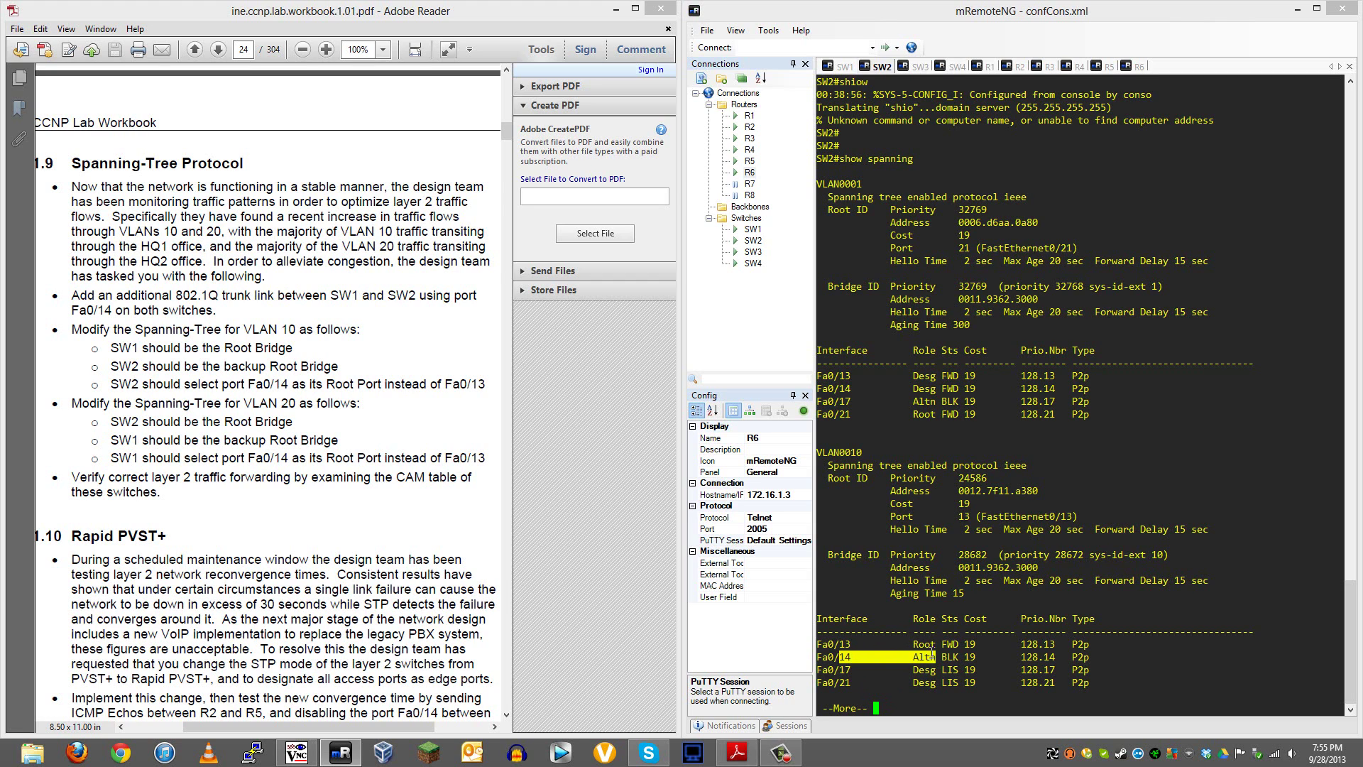
{"action": "left_click", "coordinate": [843, 669]}
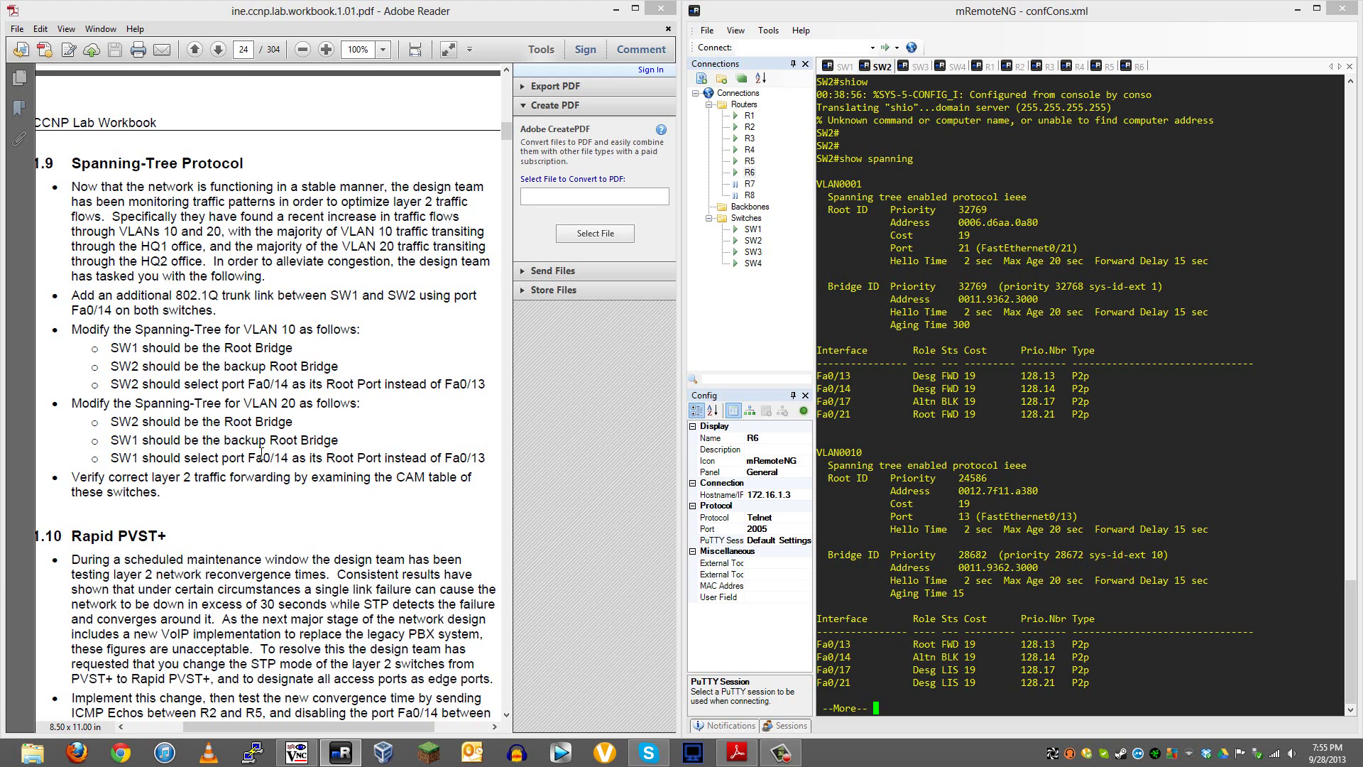
{"action": "left_click_drag", "start_coordinate": [856, 656], "coordinate": [824, 655]}
{"action": "left_click", "coordinate": [909, 662]}
{"action": "key", "text": "q"}
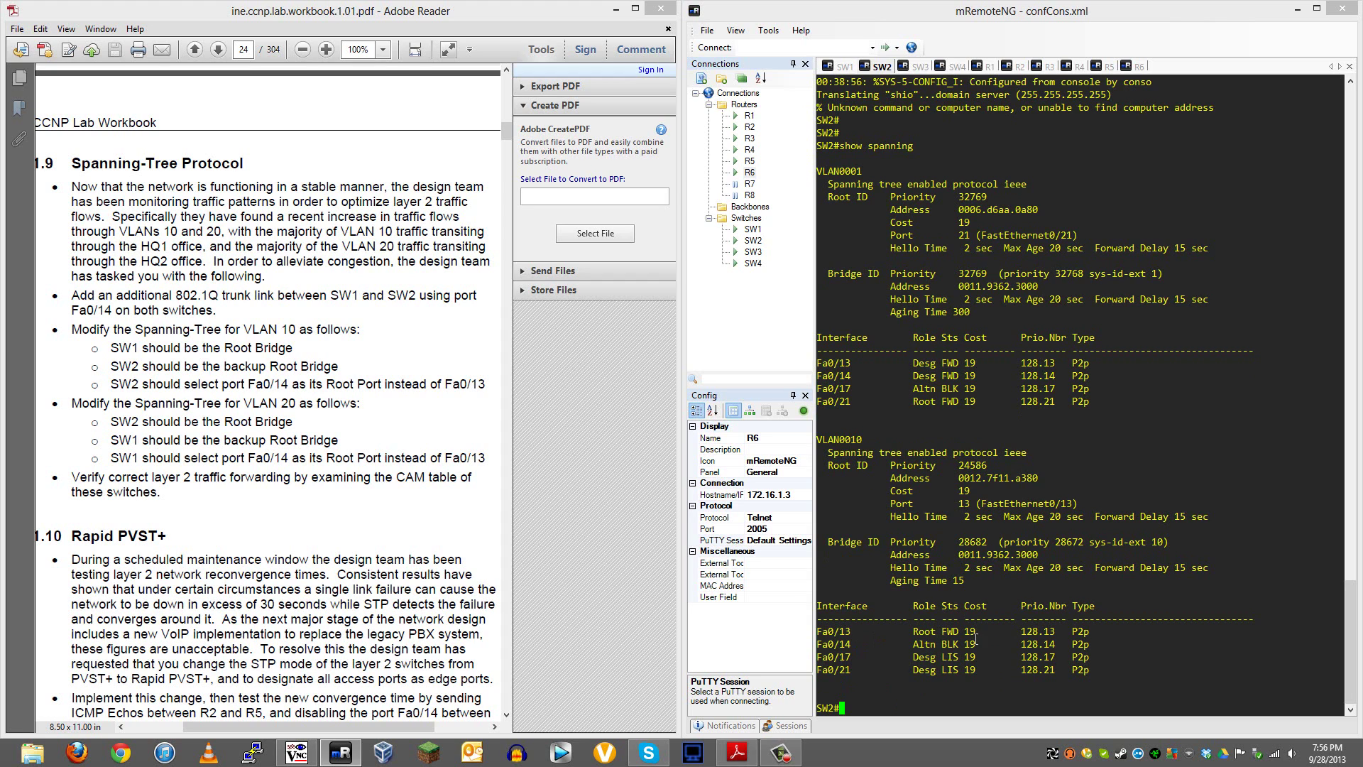
{"action": "double_click", "coordinate": [1026, 644]}
{"action": "left_click", "coordinate": [993, 653]}
{"action": "double_click", "coordinate": [1026, 644]}
{"action": "left_click", "coordinate": [1026, 648]}
Enter interface configuration mode for fastEthernet 0/14 on SW2
{"action": "type", "text": "conf"}
{"action": "key", "text": "Tab"}
{"action": "type", "text": "ter"}
{"action": "key", "text": "Return"}
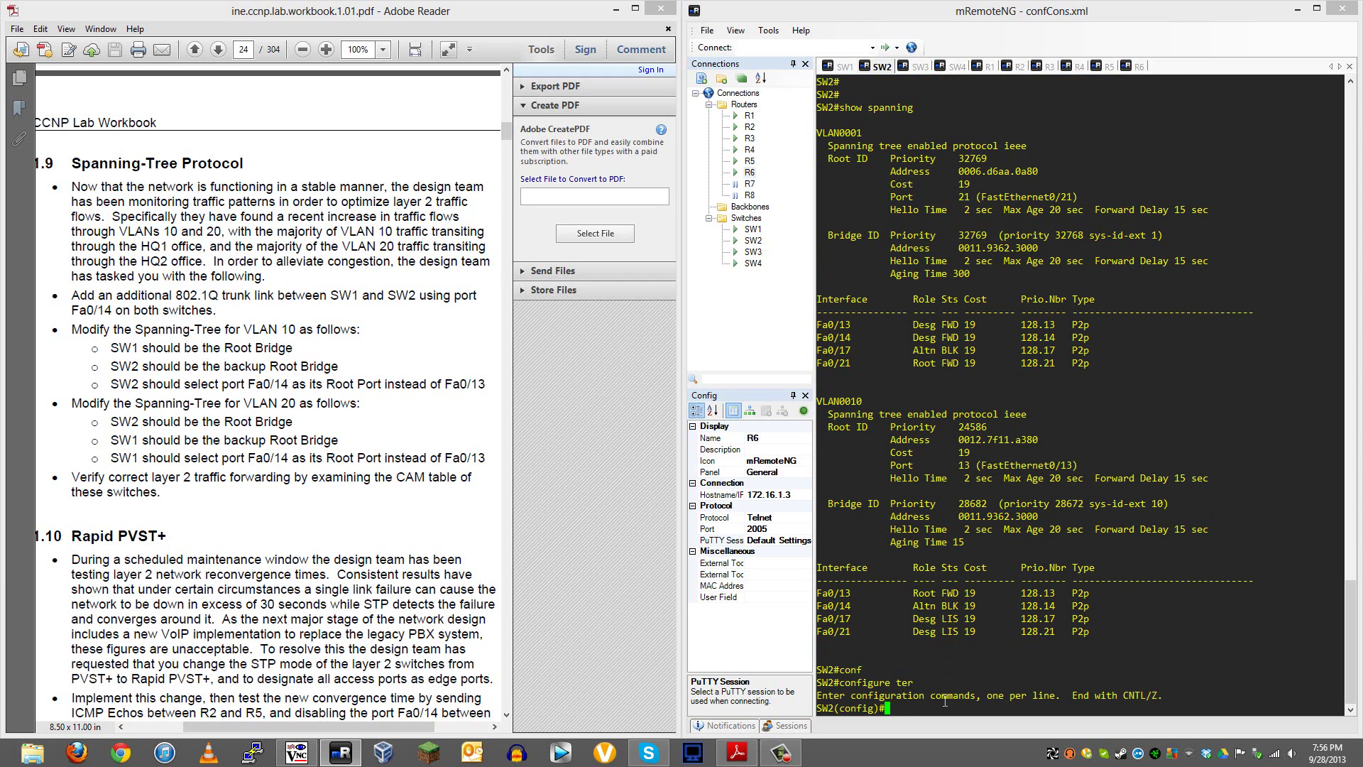
{"action": "type", "text": "inter"}
{"action": "key", "text": "Tab"}
{"action": "type", "text": "fa"}
{"action": "key", "text": "Tab"}
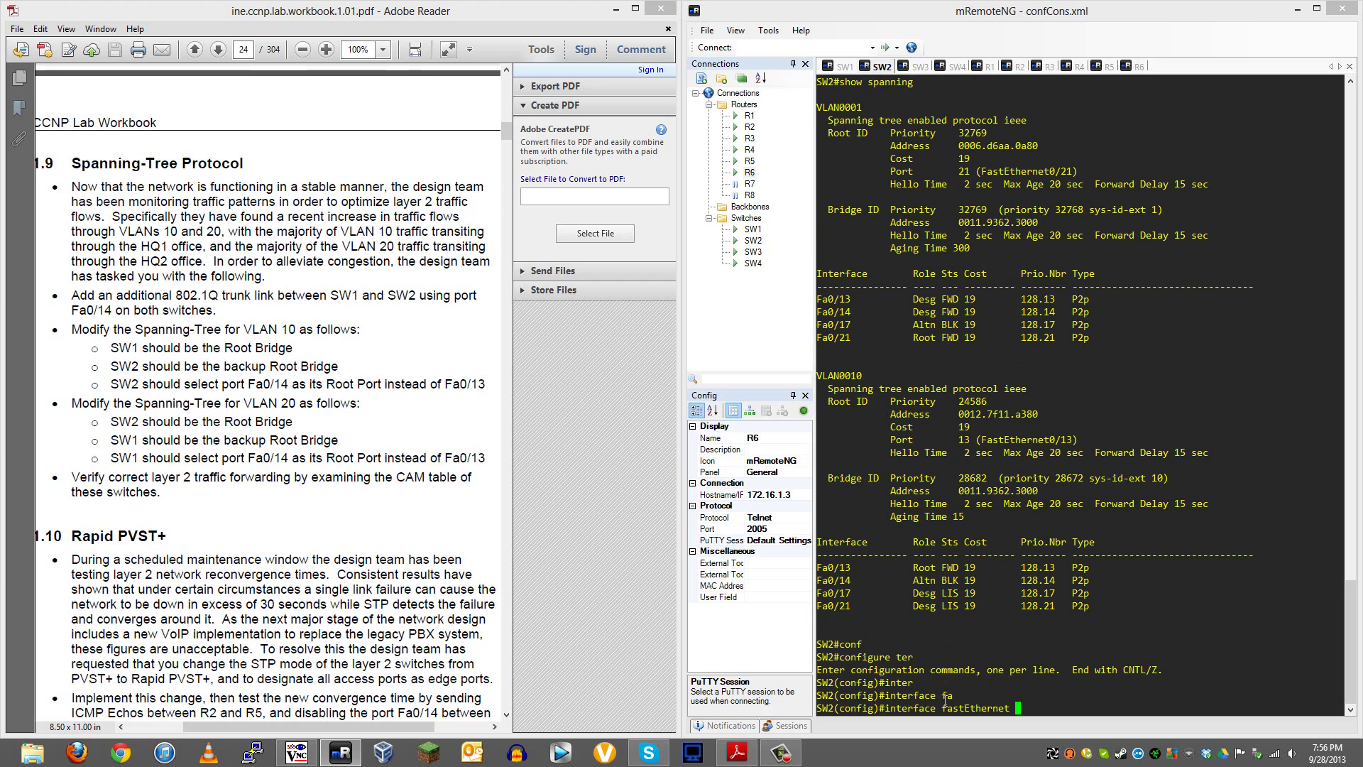
{"action": "type", "text": "0/14"}
{"action": "key", "text": "Return"}
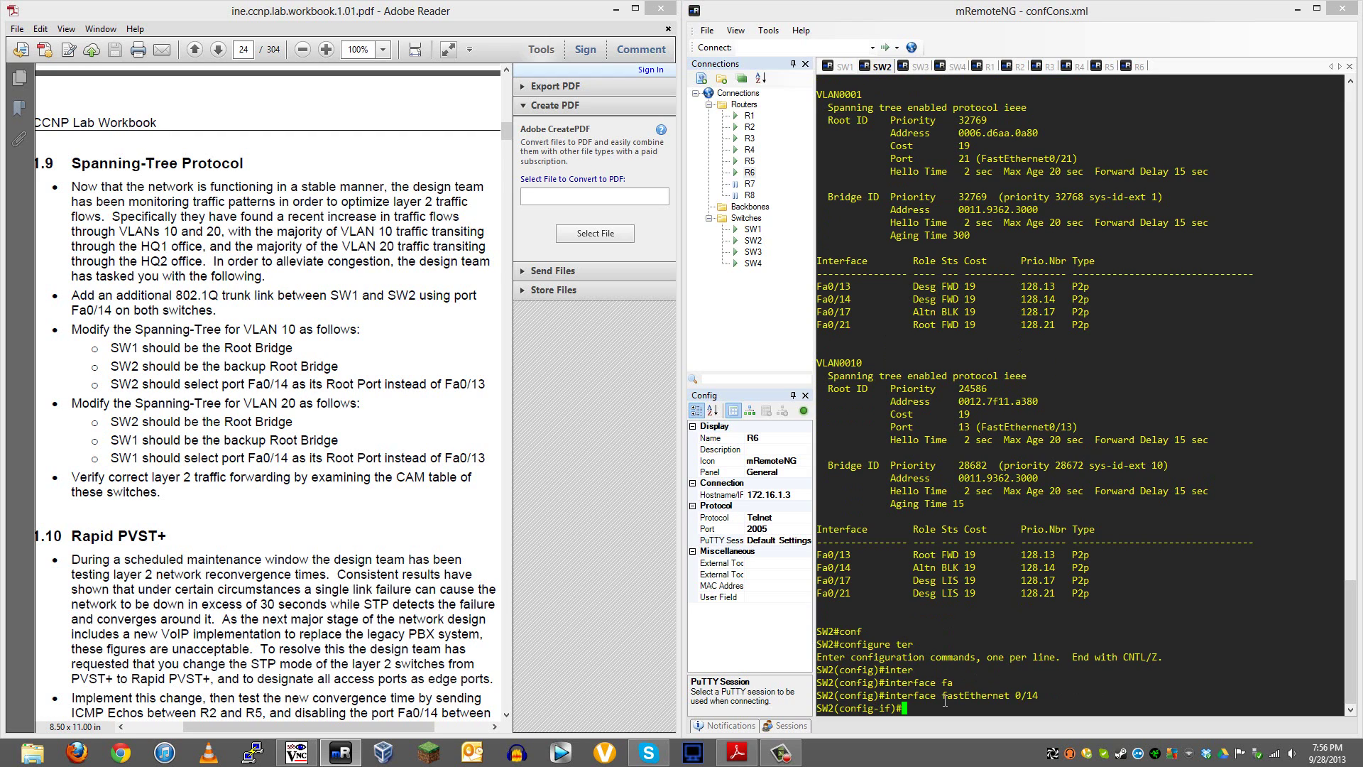
List the spanning-tree options available on SW2's Fa0/14 interface
{"action": "type", "text": "spann"}
{"action": "key", "text": "Tab"}
{"action": "type", "text": "?"}
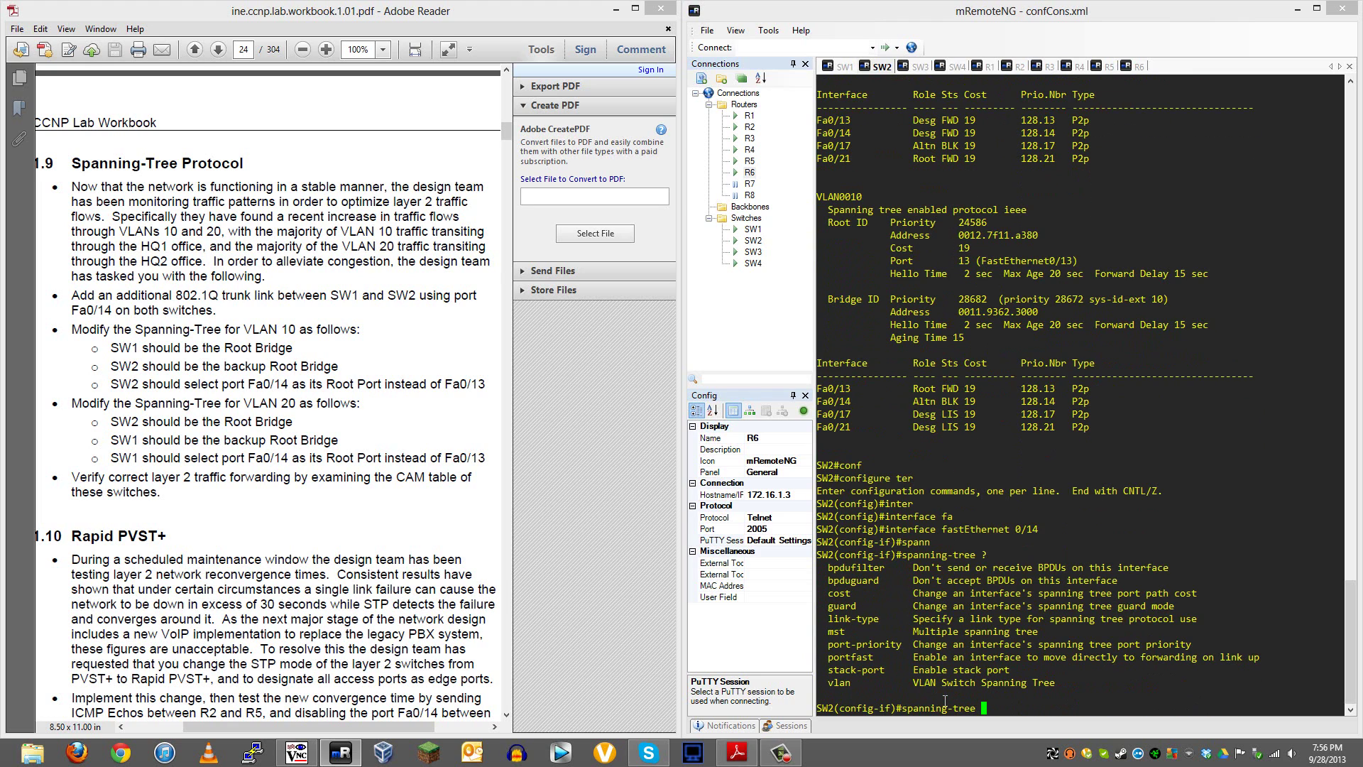
Set the spanning-tree port-priority of SW2's Fa0/14 to 64, checking the allowed values along the way
{"action": "type", "text": "p"}
{"action": "key", "text": "BackSpace"}
{"action": "type", "text": "por"}
{"action": "key", "text": "Tab"}
{"action": "type", "text": "t"}
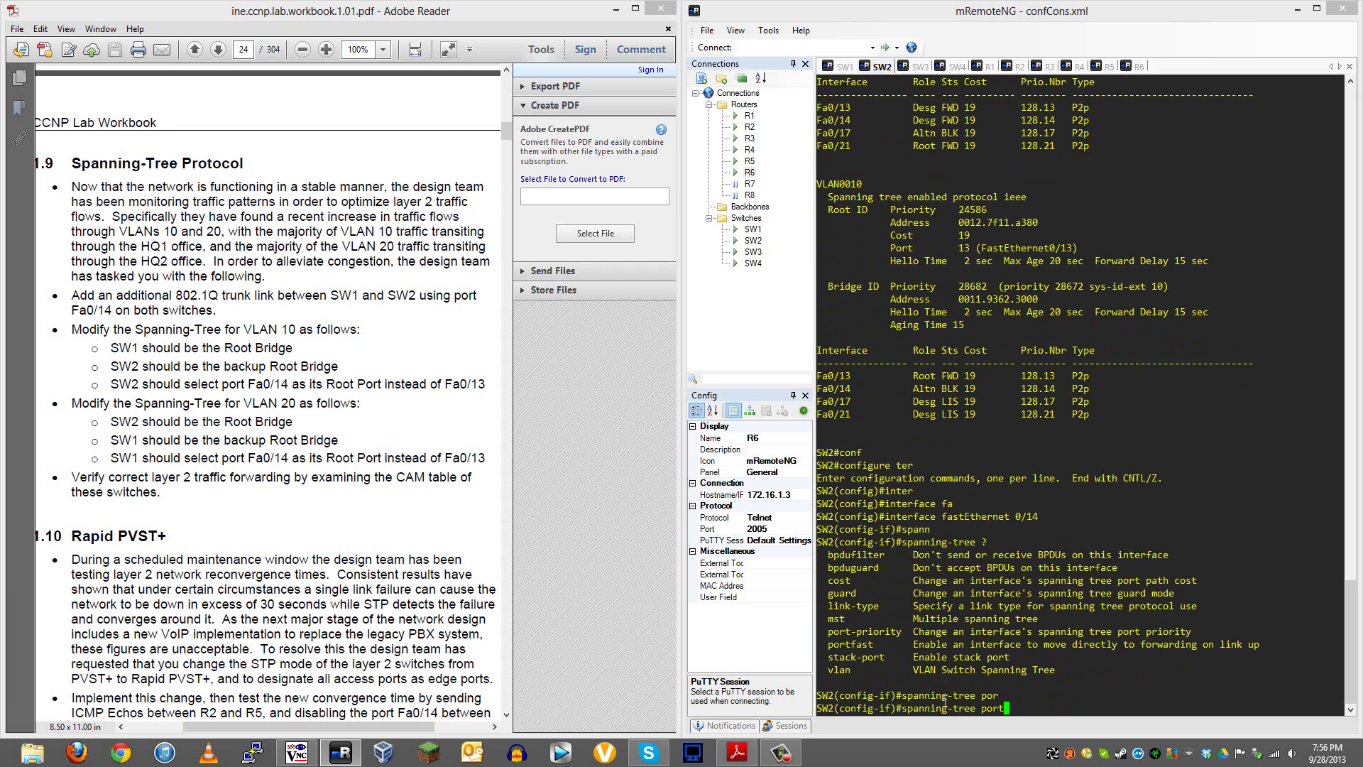
{"action": "type", "text": "-pr"}
{"action": "key", "text": "Tab"}
{"action": "type", "text": "?"}
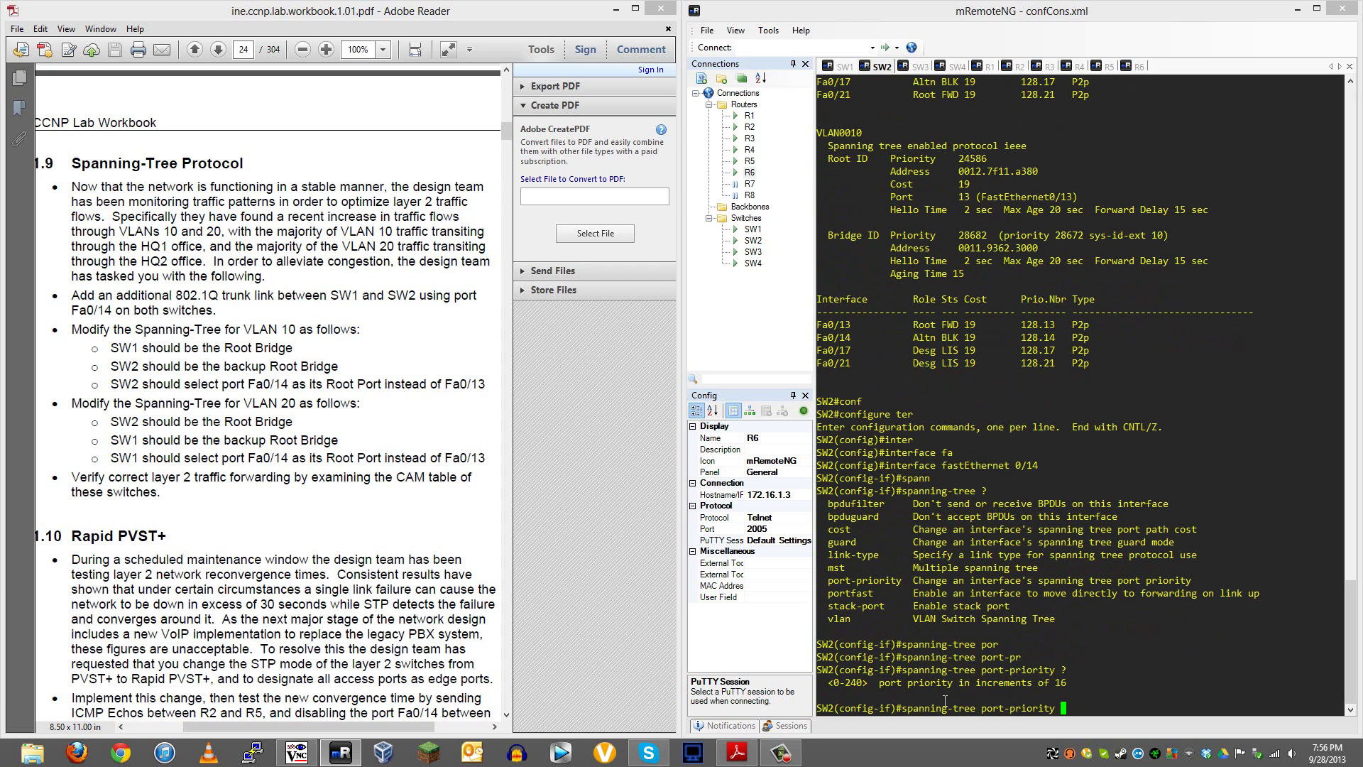
{"action": "type", "text": "64 ?"}
{"action": "key", "text": "Return"}
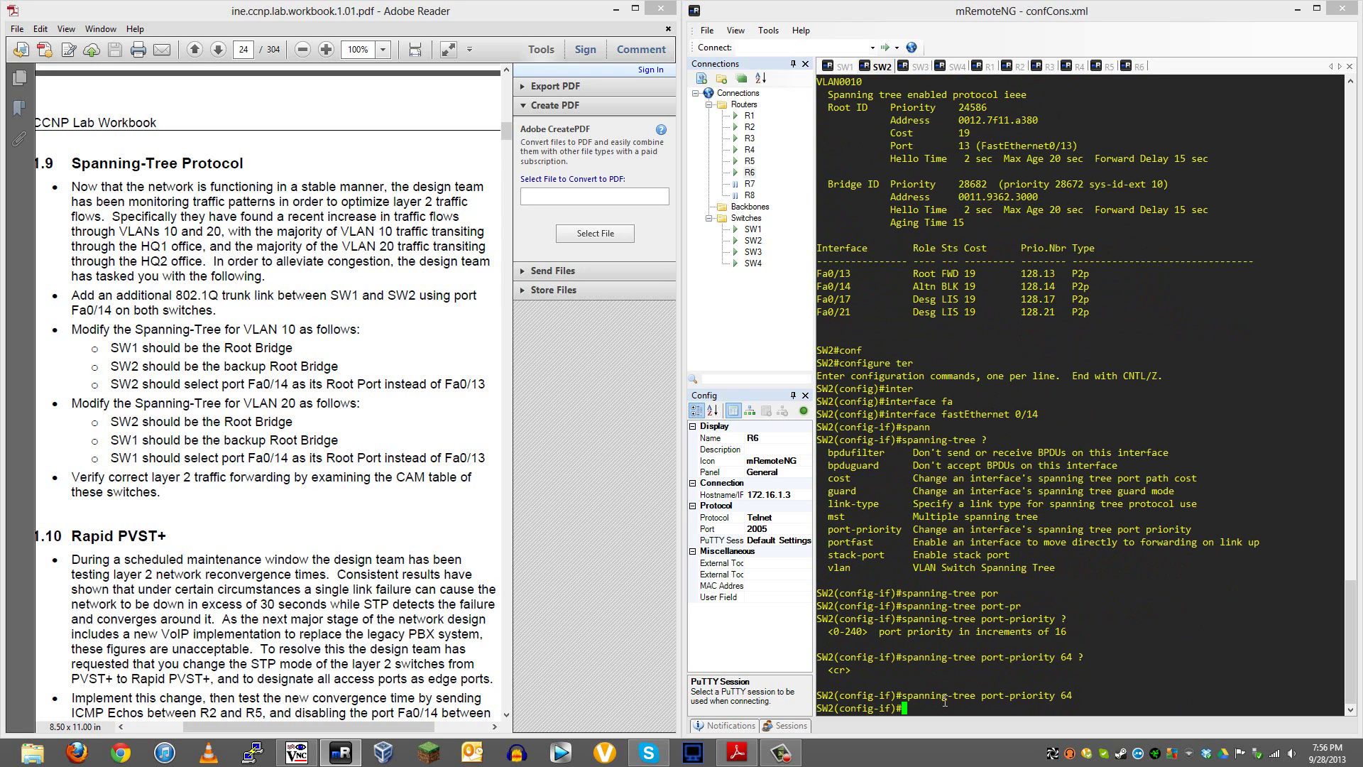
{"action": "key", "text": "Return"}
{"action": "key", "text": "Return"}
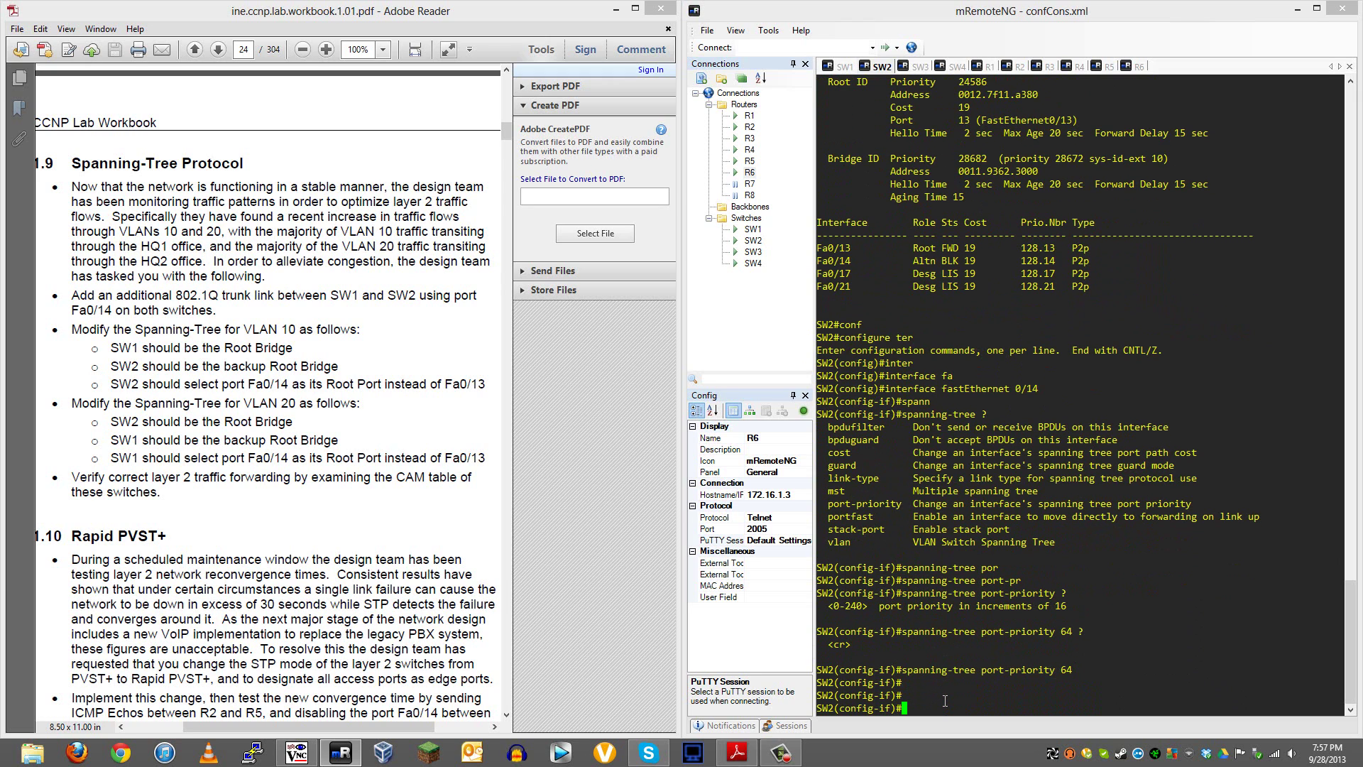
Display SW2's spanning-tree status with do show spanning and check Fa0/14's priority and role for VLAN 10
{"action": "type", "text": "do show spanning"}
{"action": "key", "text": "Return"}
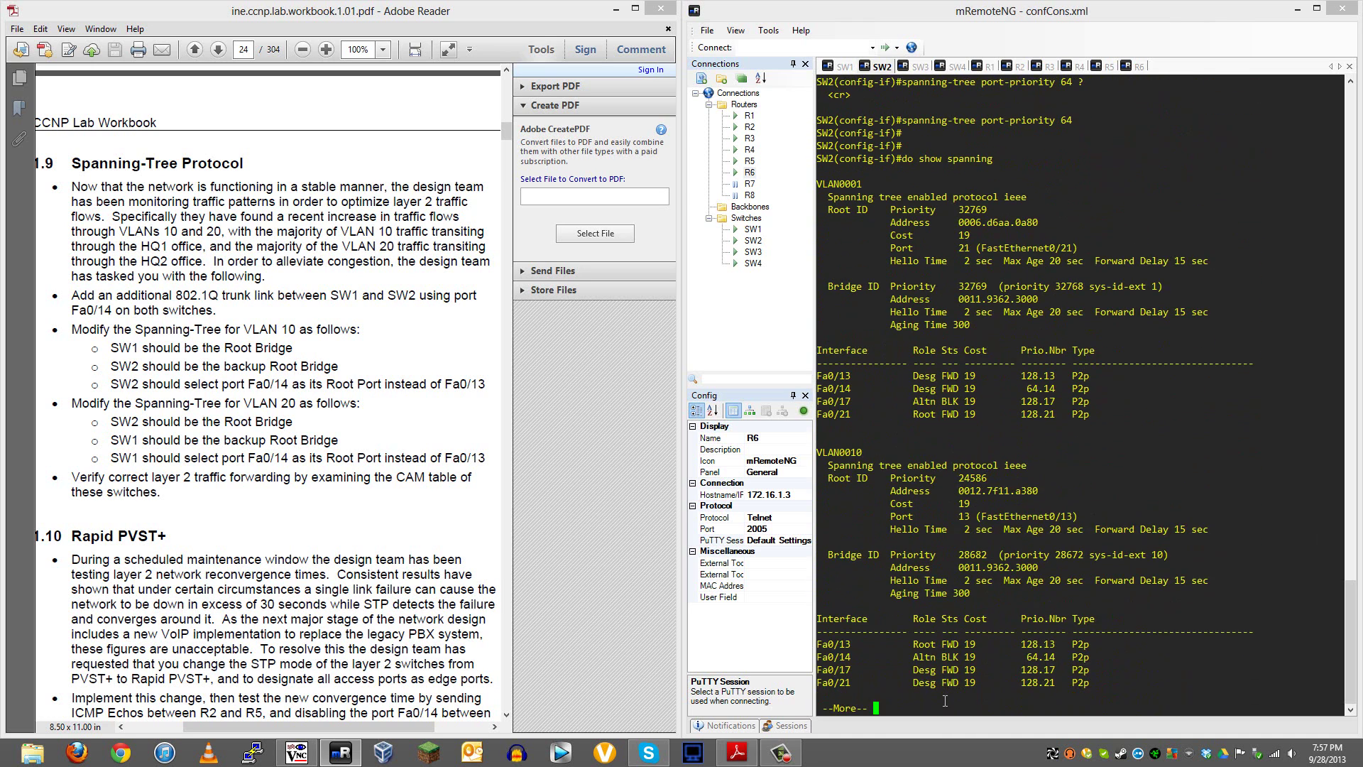
{"action": "scroll", "coordinate": [945, 701], "scroll_direction": "up", "scroll_amount": 7}
{"action": "scroll", "coordinate": [910, 662], "scroll_direction": "down", "scroll_amount": 7}
{"action": "key", "text": "space"}
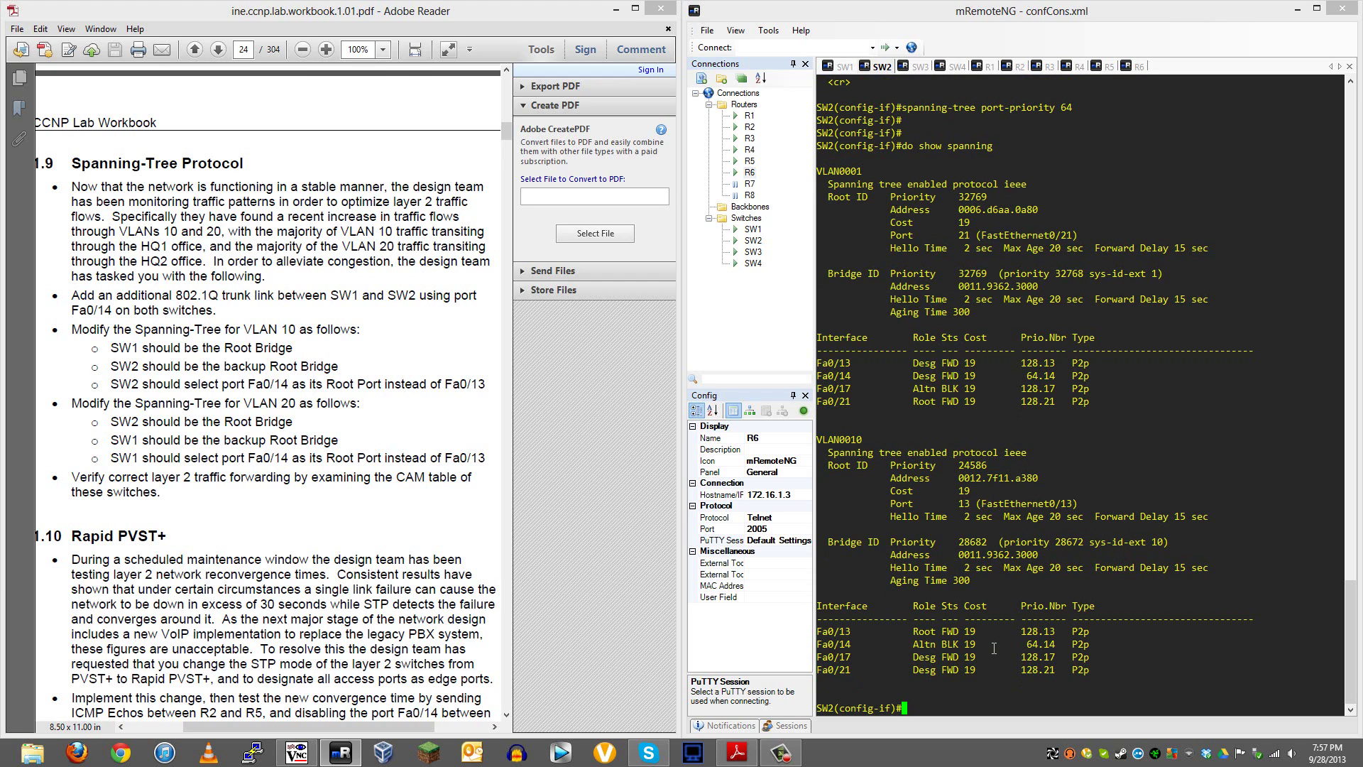
Repeat do show spanning on SW2 and compare the port roles and states across VLANs 1, 10 and 20
{"action": "key", "text": "Up"}
{"action": "key", "text": "Return"}
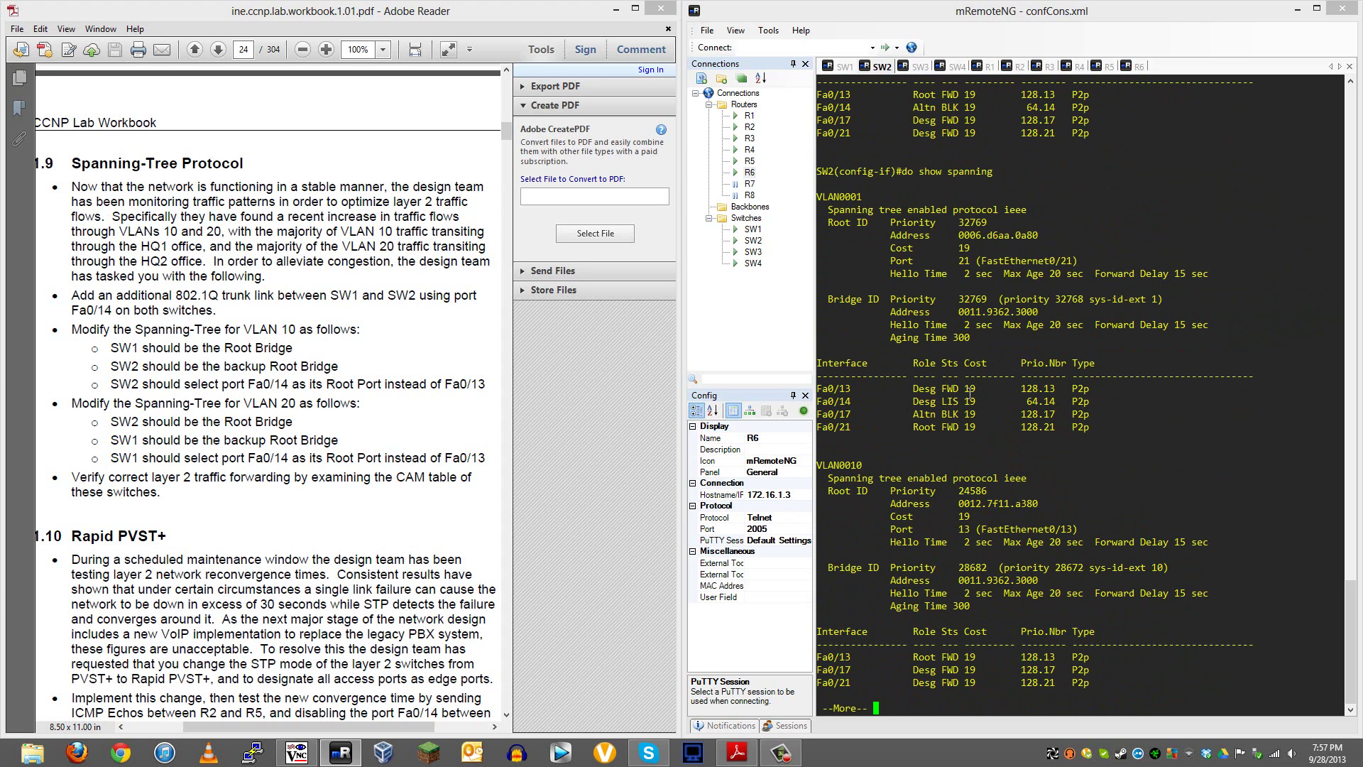
{"action": "key", "text": "q"}
{"action": "key", "text": "Up"}
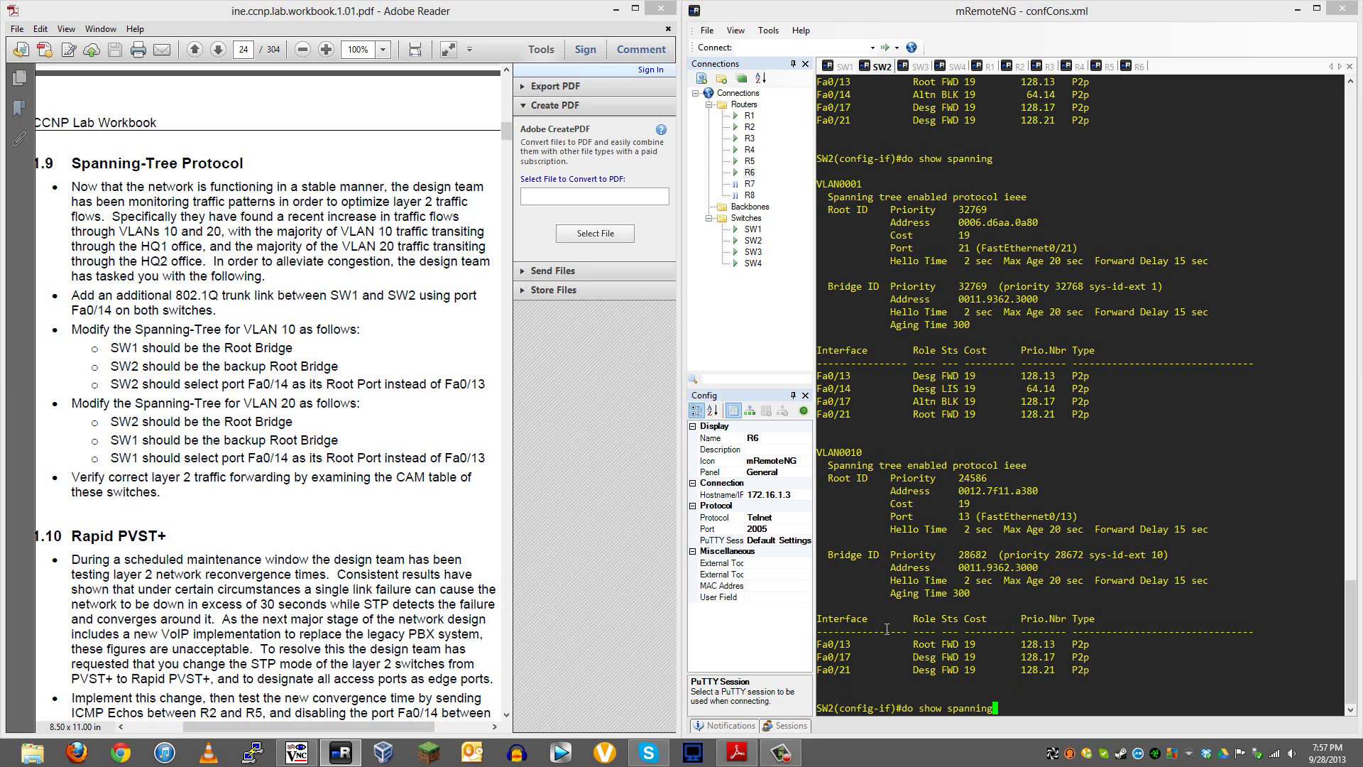
{"action": "key", "text": "Return"}
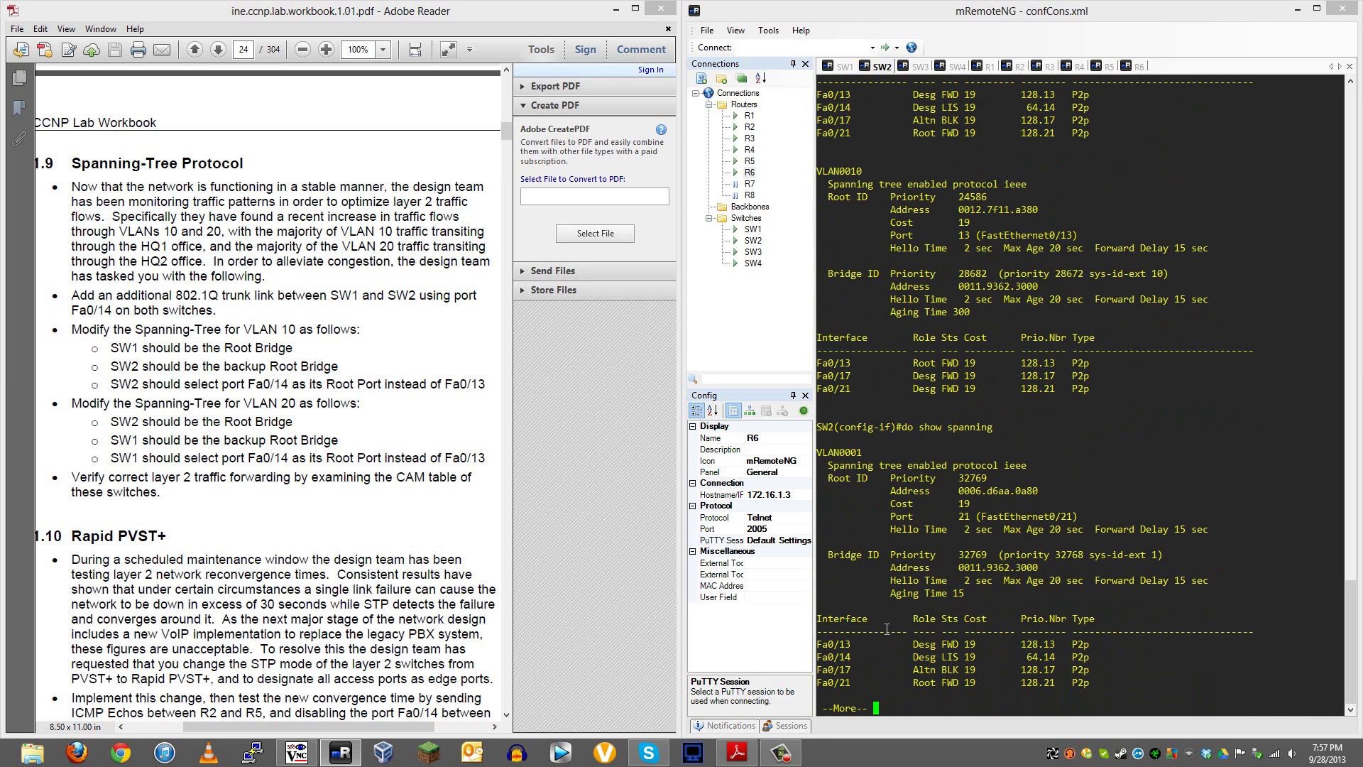
{"action": "key", "text": "space"}
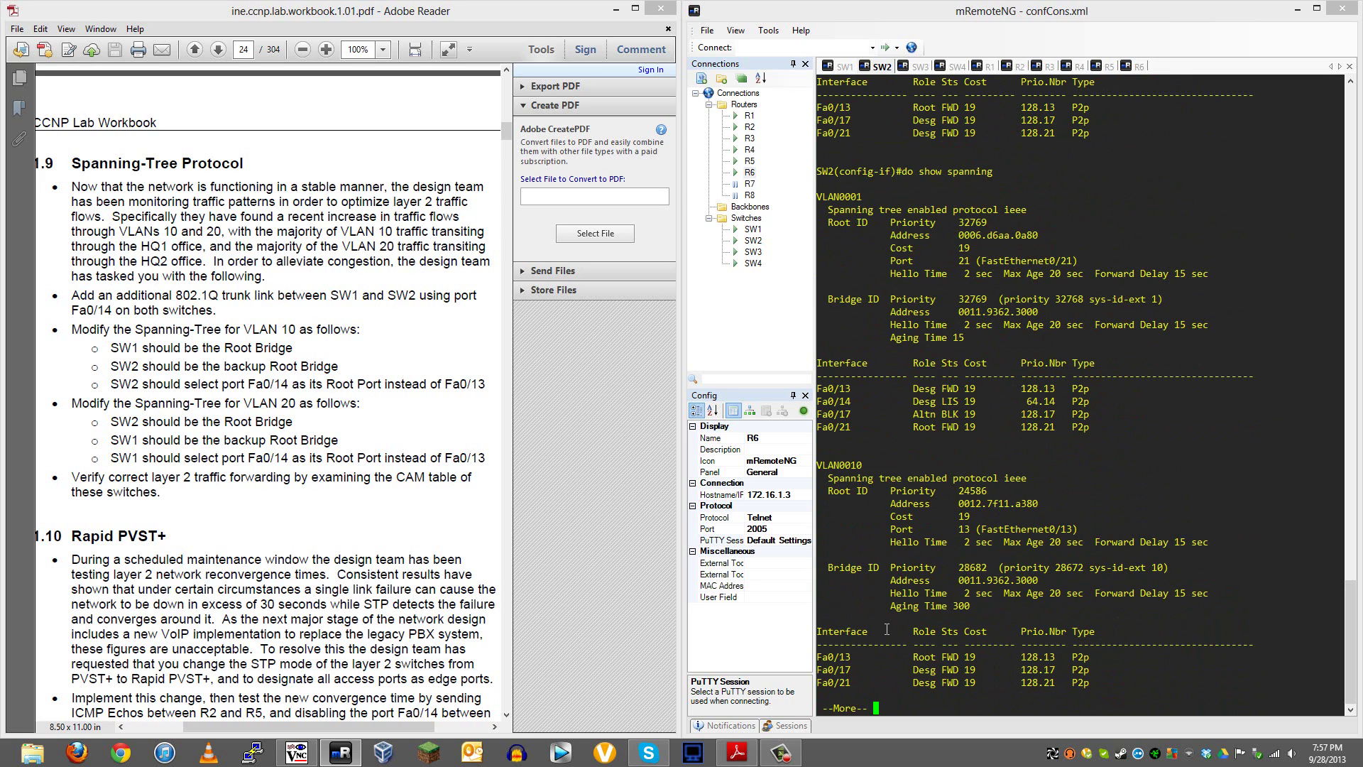
{"action": "key", "text": "space"}
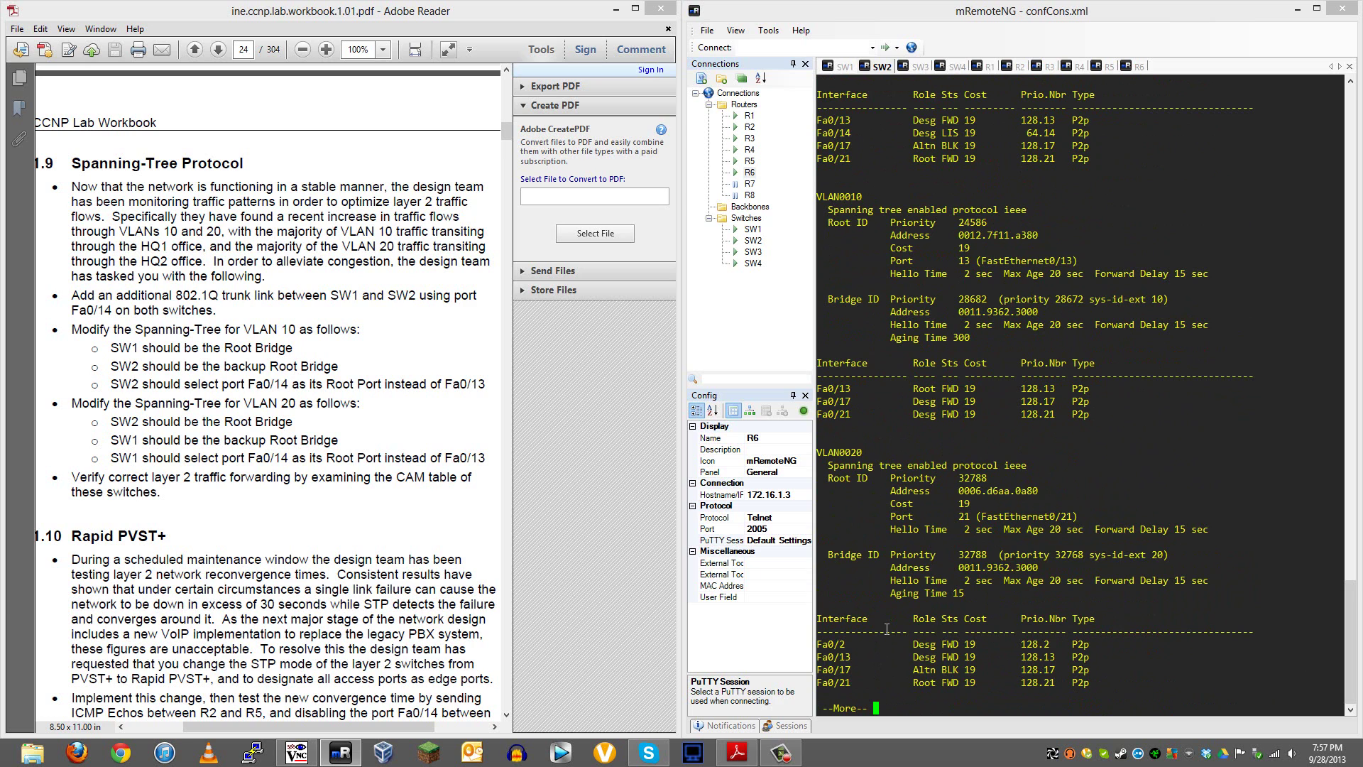
{"action": "scroll", "coordinate": [887, 628], "scroll_direction": "up", "scroll_amount": 8}
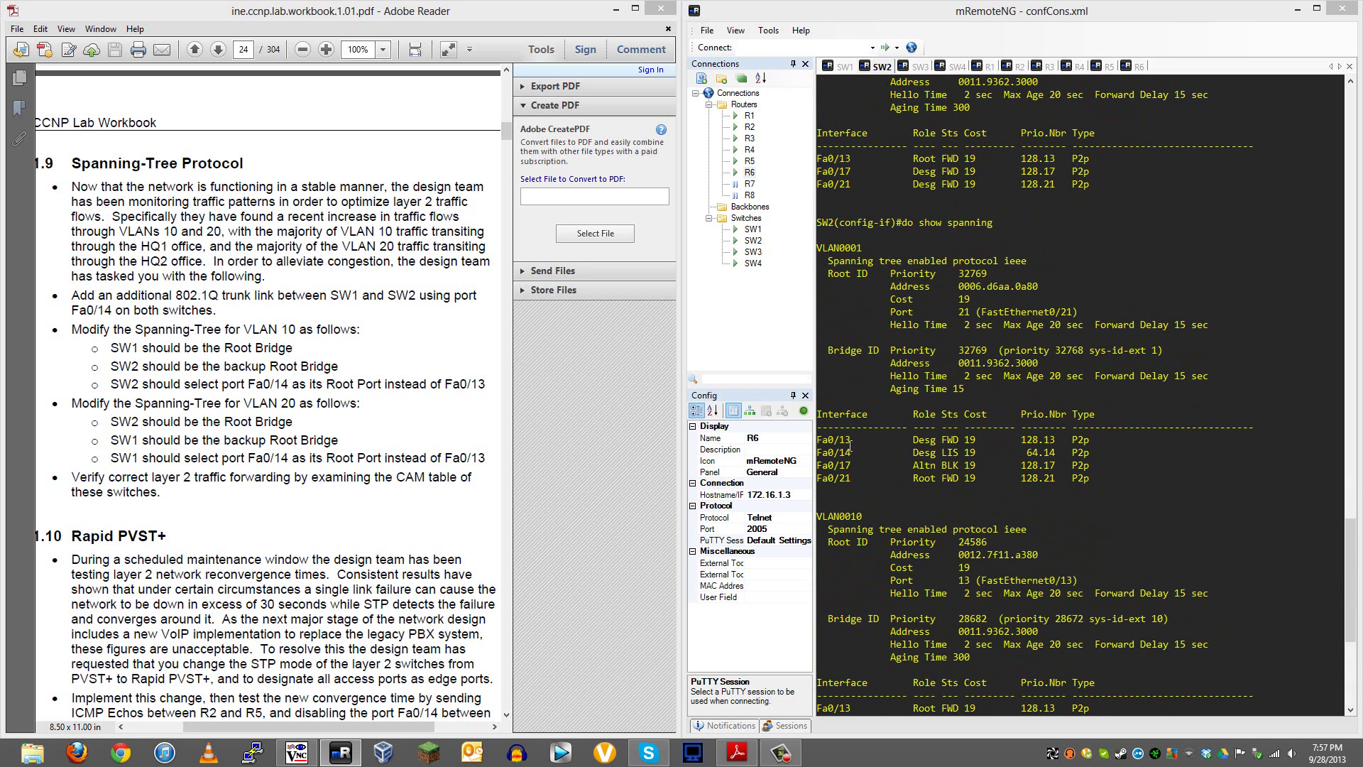
{"action": "scroll", "coordinate": [850, 446], "scroll_direction": "down", "scroll_amount": 8}
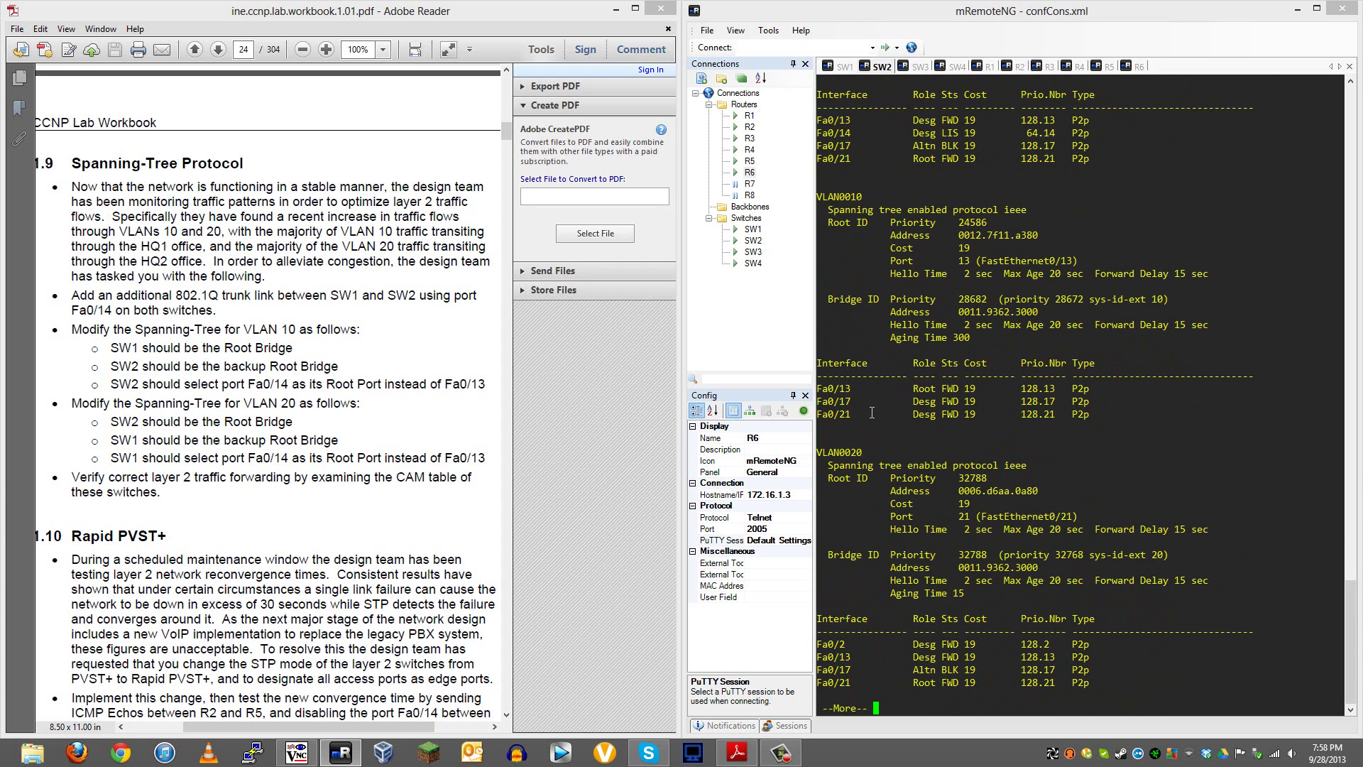
Page through SW2's spanning-tree status for the remaining VLANs, rerun do show spanning and exit the listing
{"action": "key", "text": "space"}
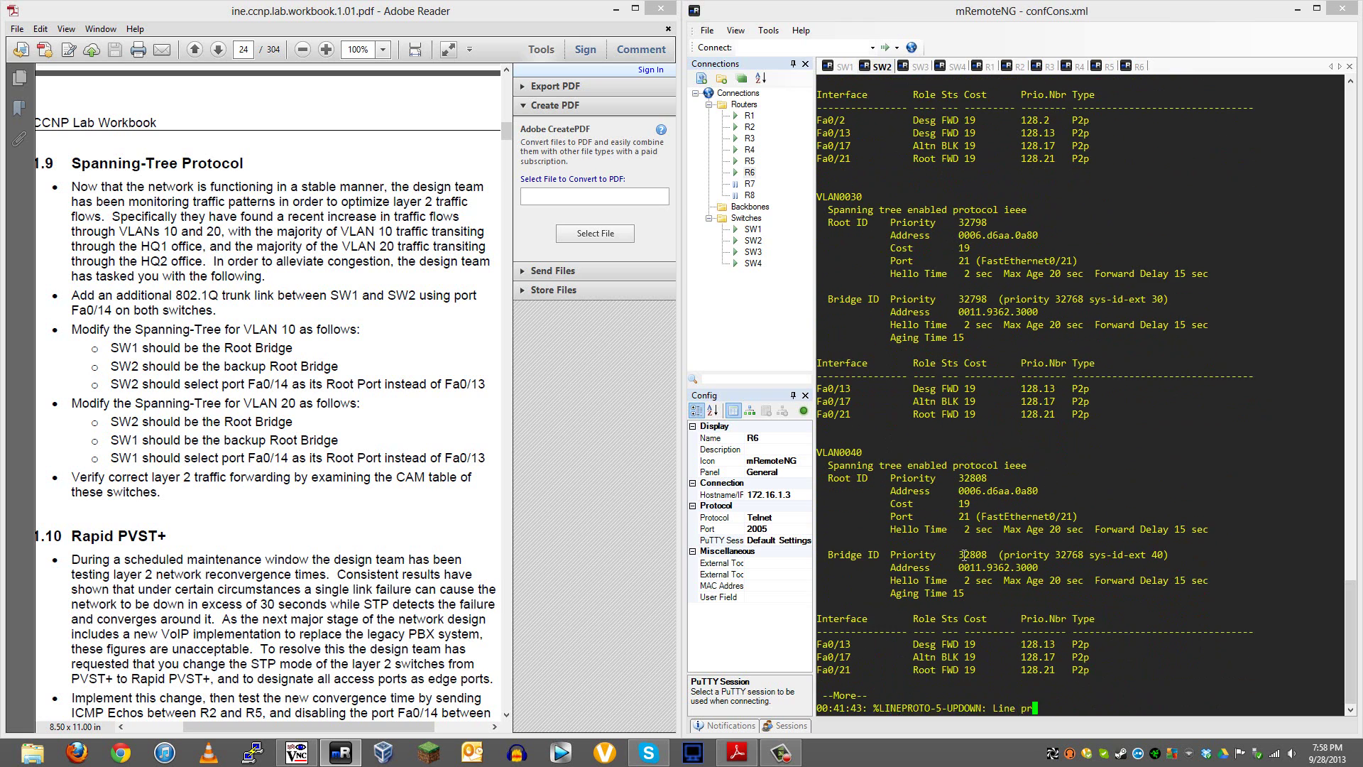
{"action": "key", "text": "space"}
{"action": "key", "text": "Up"}
{"action": "key", "text": "Return"}
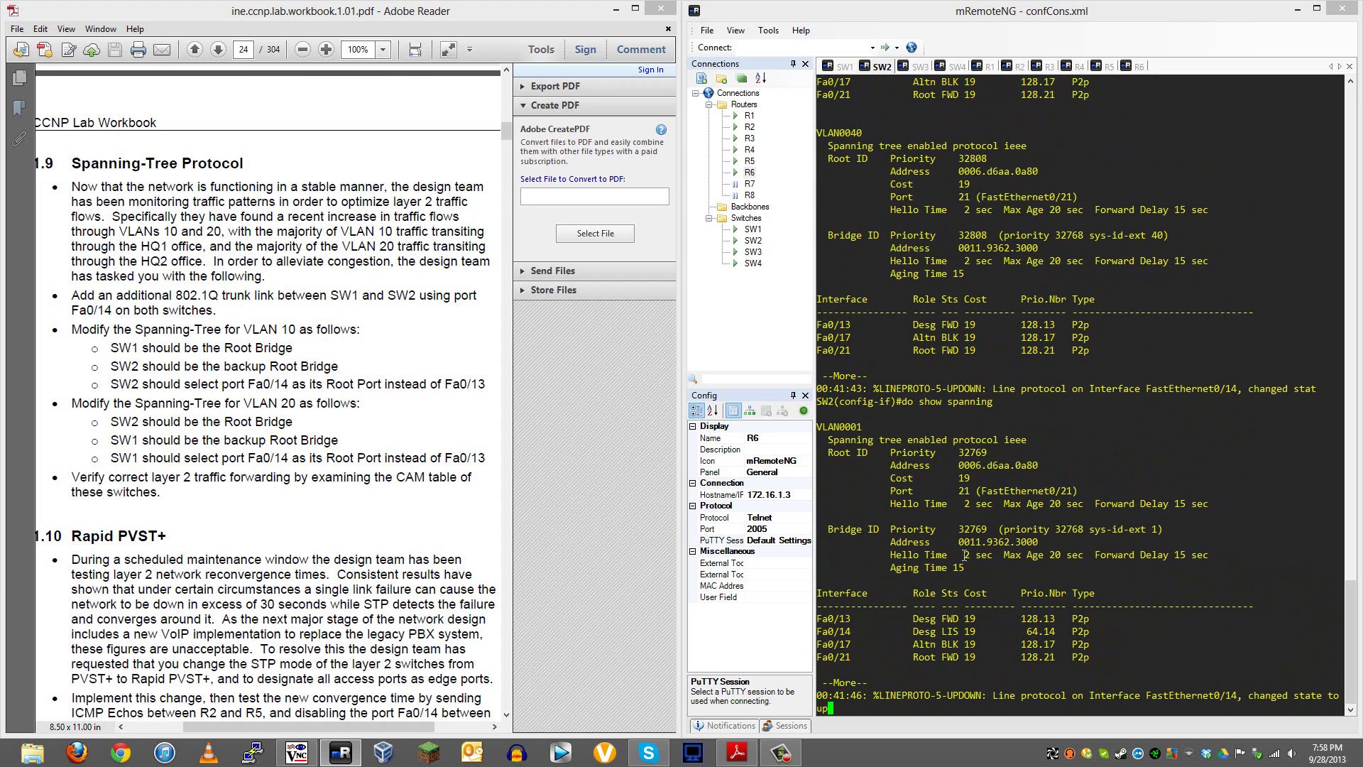
{"action": "key", "text": "q"}
Set the interface-wide spanning-tree port-priority of SW2's Fa0/14 back to 128
{"action": "type", "text": "spanning-tree port-priority 6"}
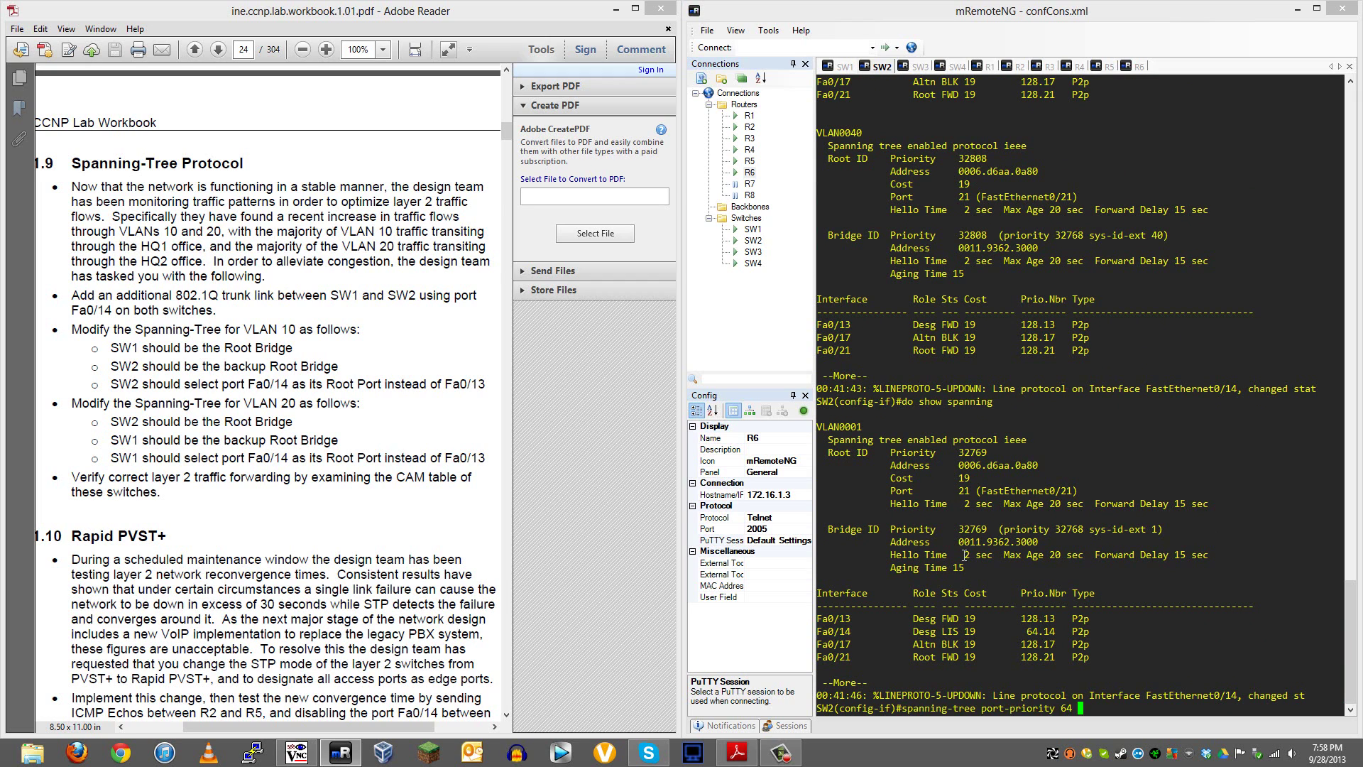
{"action": "type", "text": "4"}
{"action": "key", "text": "Left"}
{"action": "key", "text": "Left"}
{"action": "key", "text": "Left"}
{"action": "key", "text": "Left"}
{"action": "key", "text": "Left"}
{"action": "key", "text": "Left"}
{"action": "key", "text": "Left"}
{"action": "key", "text": "Left"}
{"action": "key", "text": "Left"}
{"action": "key", "text": "Left"}
{"action": "key", "text": "Left"}
{"action": "key", "text": "Left"}
{"action": "key", "text": "Left"}
{"action": "key", "text": "Left"}
{"action": "key", "text": "Left"}
{"action": "key", "text": "Left"}
{"action": "key", "text": "Left"}
{"action": "key", "text": "Left"}
{"action": "key", "text": "Left"}
{"action": "key", "text": "Left"}
{"action": "key", "text": "Right"}
{"action": "key", "text": "Right"}
{"action": "key", "text": "Right"}
{"action": "key", "text": "Right"}
{"action": "key", "text": "Right"}
{"action": "key", "text": "Right"}
{"action": "key", "text": "Right"}
{"action": "key", "text": "Right"}
{"action": "key", "text": "Right"}
{"action": "key", "text": "Right"}
{"action": "key", "text": "Right"}
{"action": "key", "text": "Right"}
{"action": "key", "text": "Right"}
{"action": "key", "text": "Right"}
{"action": "key", "text": "Right"}
{"action": "key", "text": "Right"}
{"action": "key", "text": "Right"}
{"action": "key", "text": "Right"}
{"action": "key", "text": "Right"}
{"action": "key", "text": "Right"}
{"action": "key", "text": "Right"}
{"action": "key", "text": "Right"}
{"action": "key", "text": "Right"}
{"action": "key", "text": "Right"}
{"action": "key", "text": "Right"}
{"action": "key", "text": "BackSpace"}
{"action": "key", "text": "BackSpace"}
{"action": "type", "text": "128"}
{"action": "key", "text": "Return"}
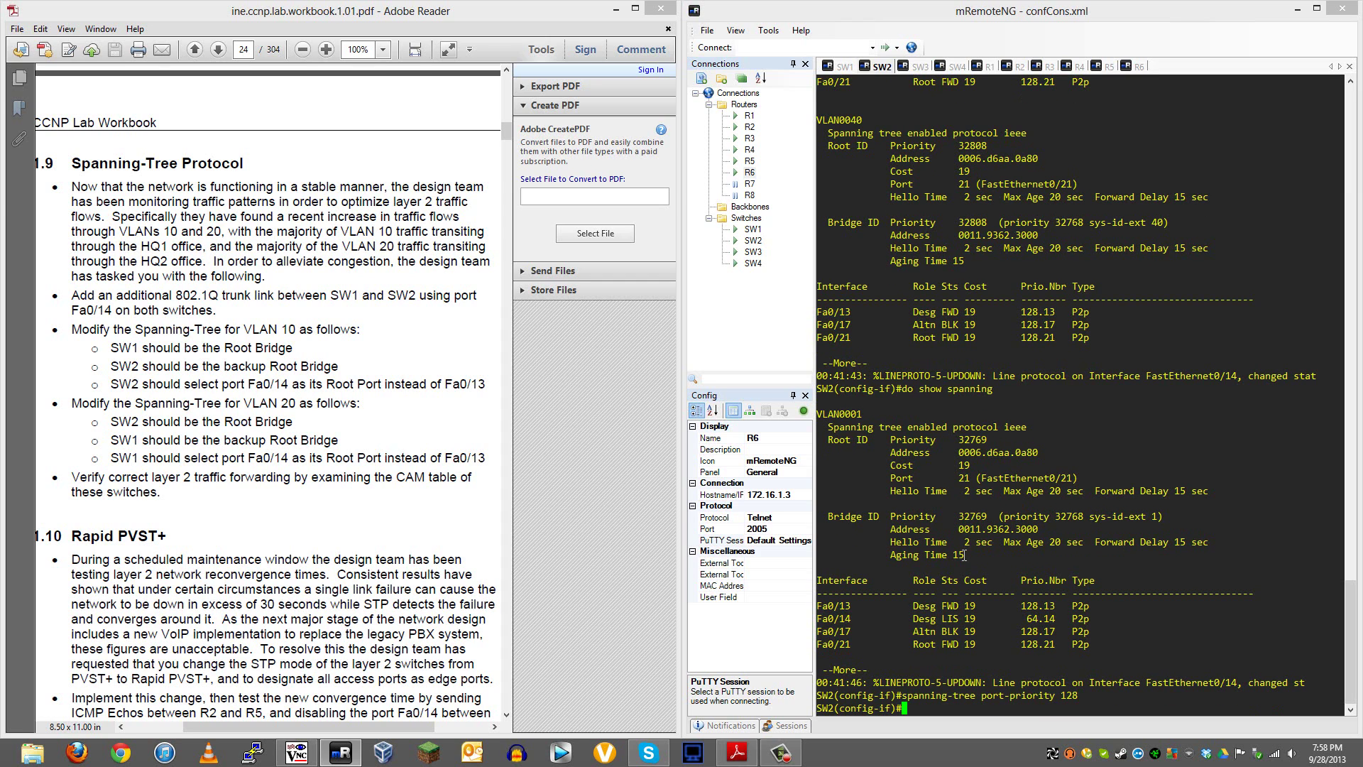
{"action": "key", "text": "Return"}
{"action": "key", "text": "Return"}
{"action": "key", "text": "Return"}
Set the spanning-tree VLAN 10 port-priority of SW2's Fa0/14 to 64, checking the available options along the way
{"action": "type", "text": "span"}
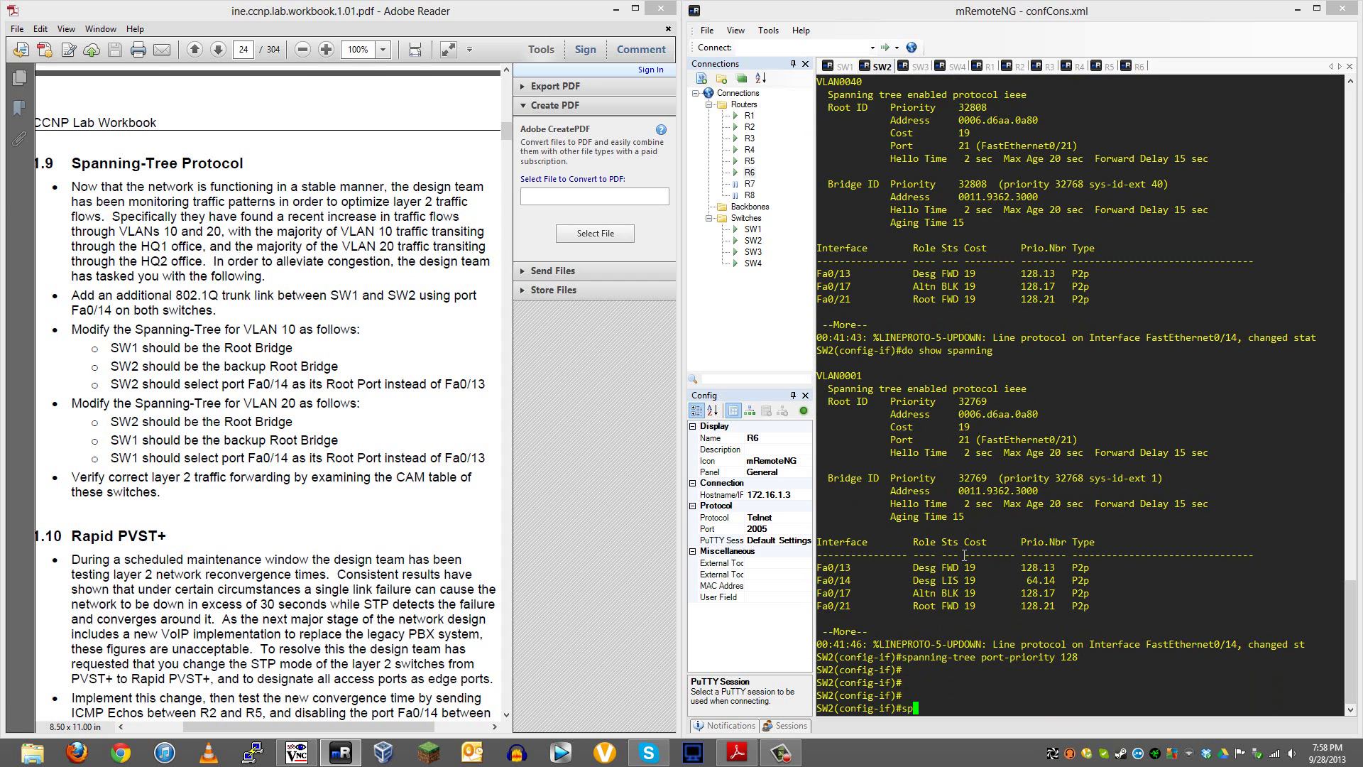
{"action": "key", "text": "Tab"}
{"action": "type", "text": "vl"}
{"action": "key", "text": "Tab"}
{"action": "type", "text": "?"}
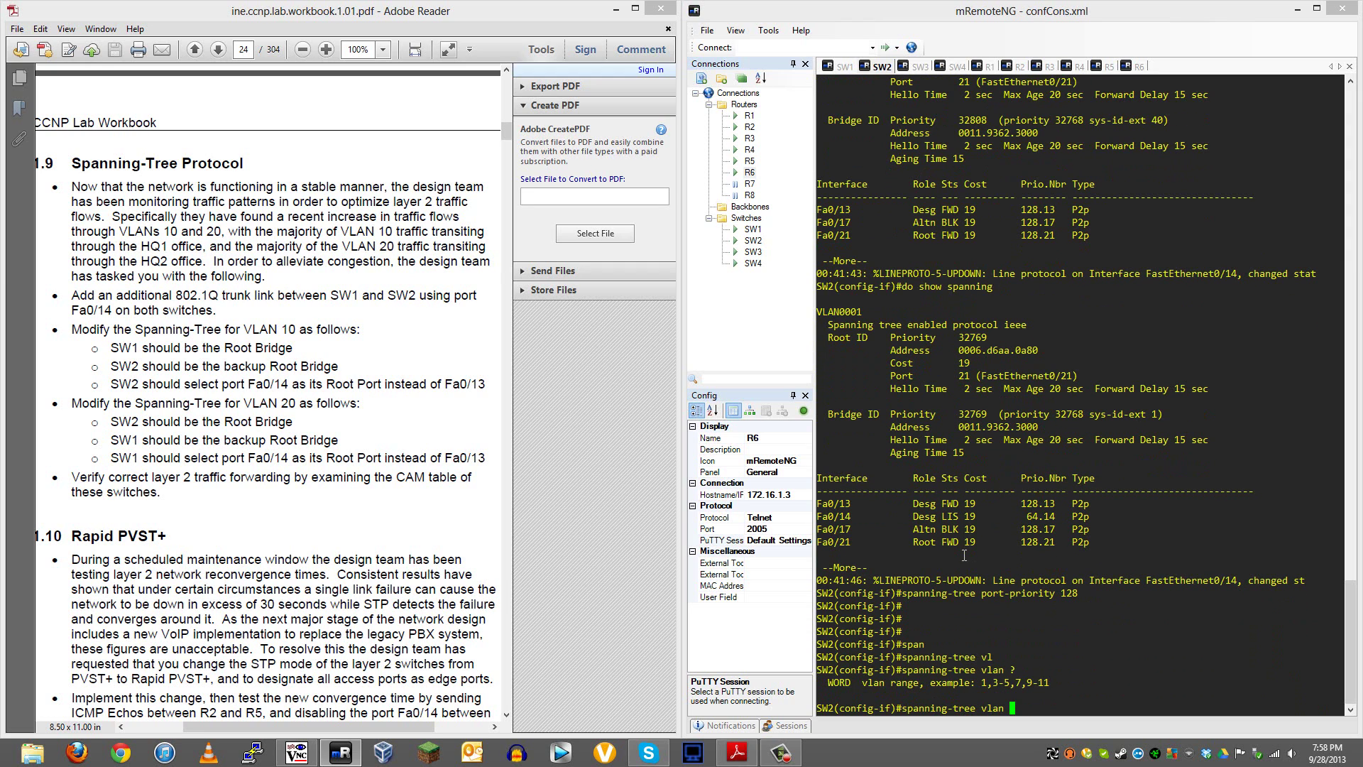
{"action": "type", "text": "10 "}
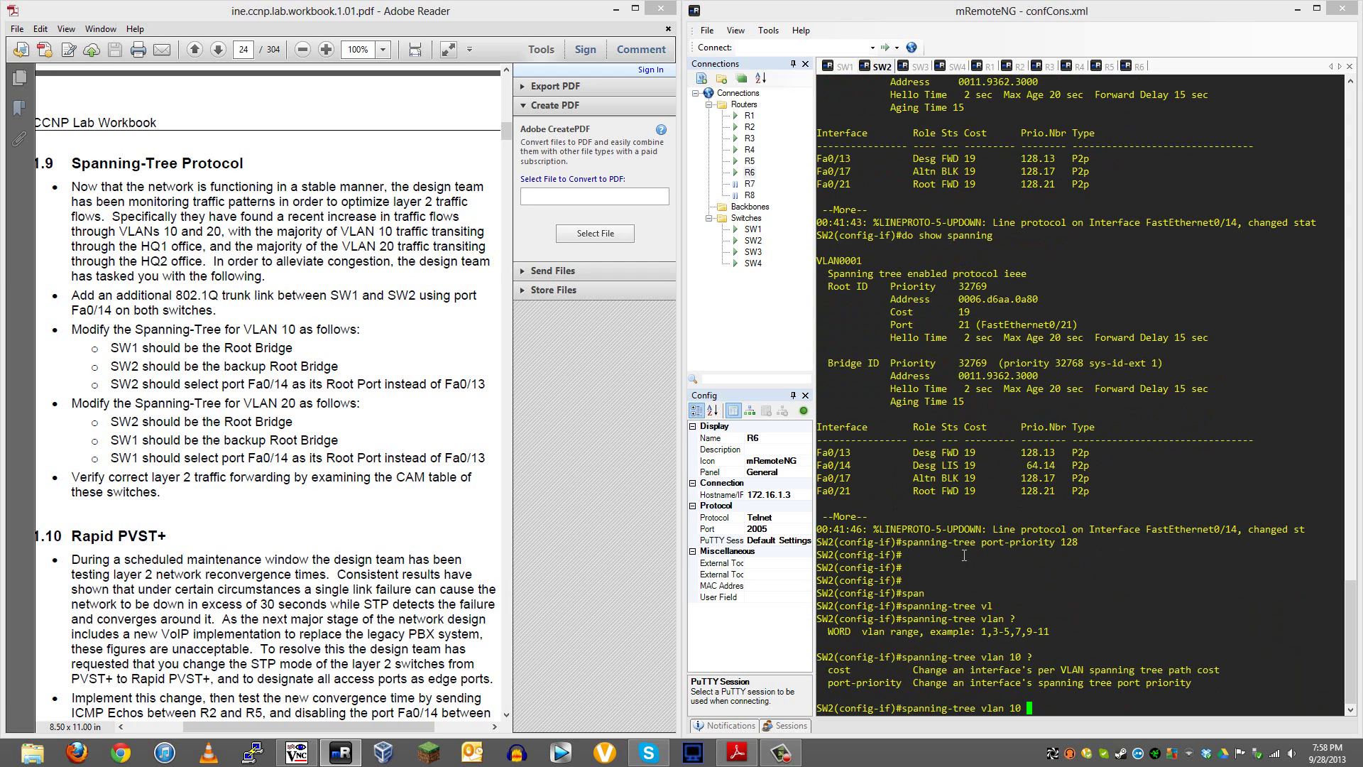
{"action": "type", "text": "?por"}
{"action": "key", "text": "Tab"}
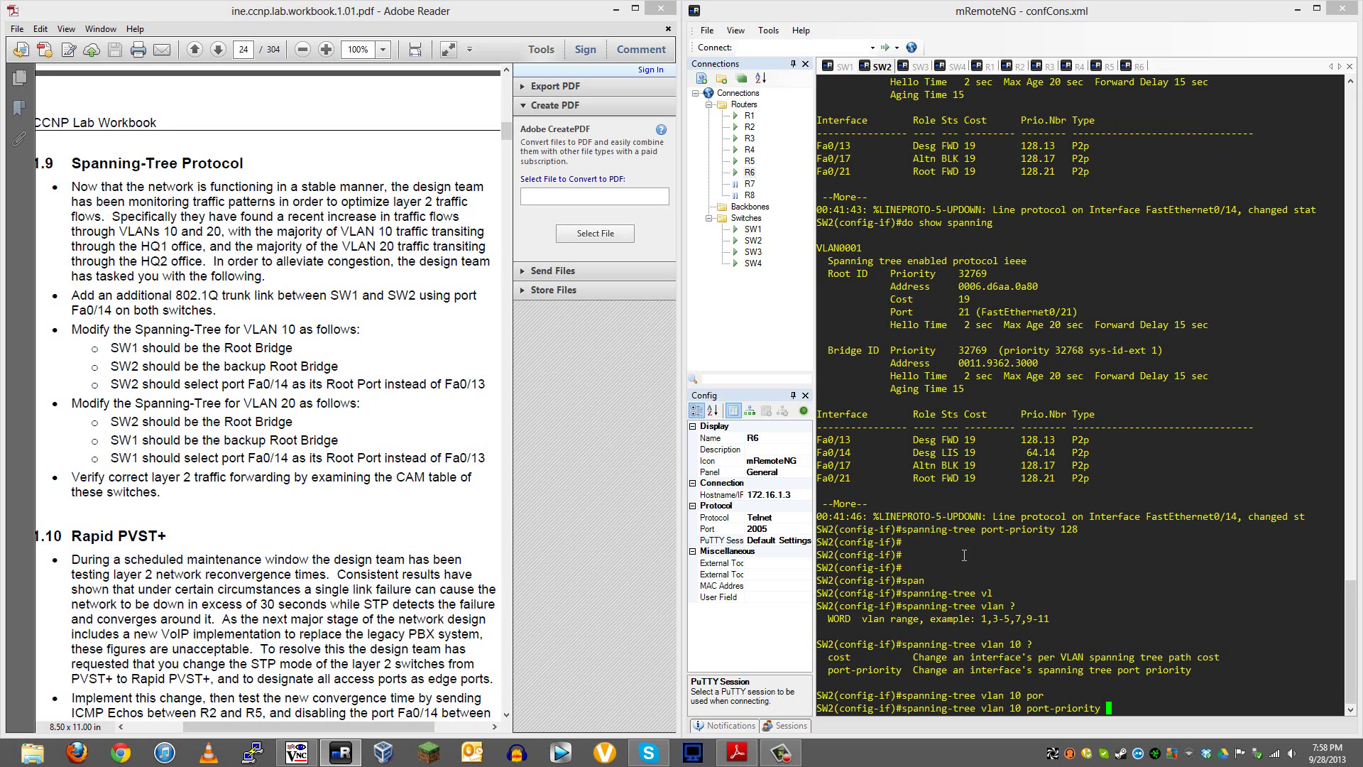
{"action": "type", "text": "?"}
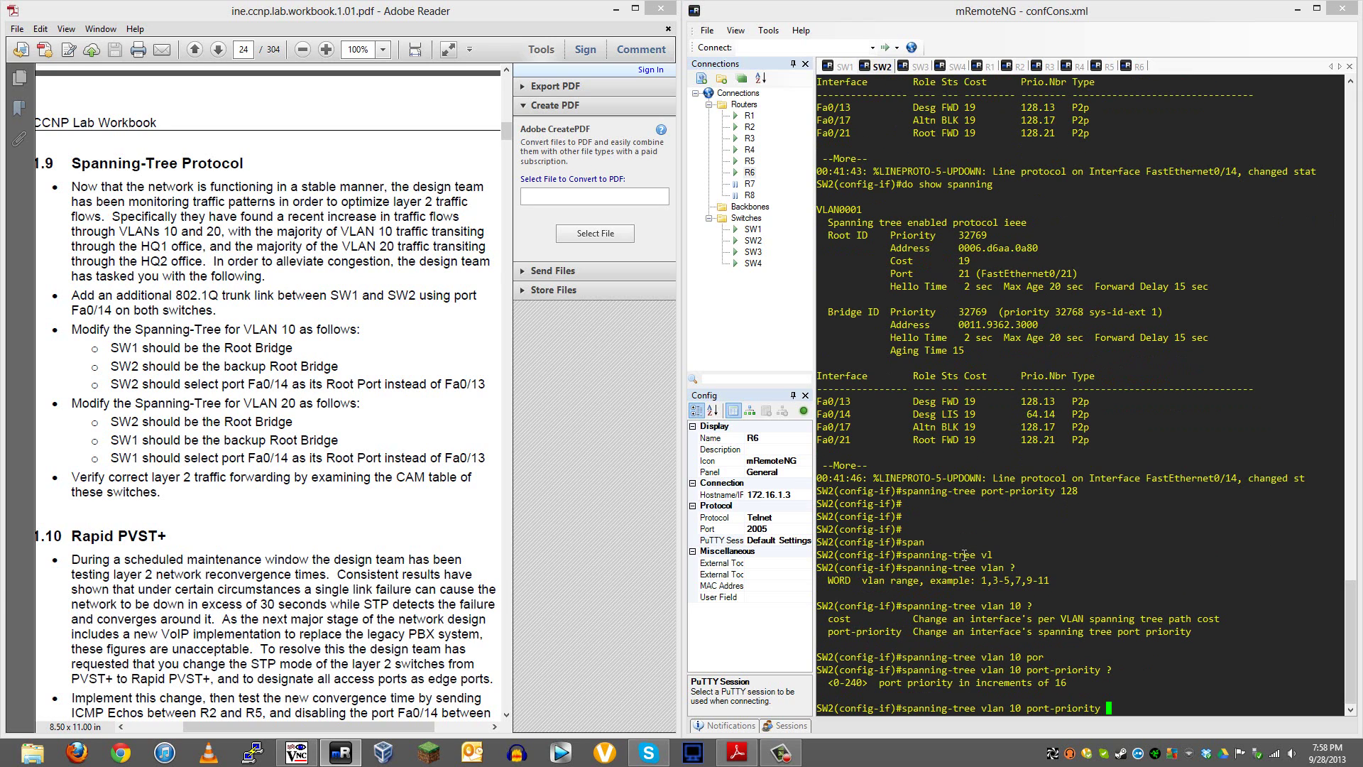
{"action": "type", "text": "64"}
{"action": "key", "text": "Return"}
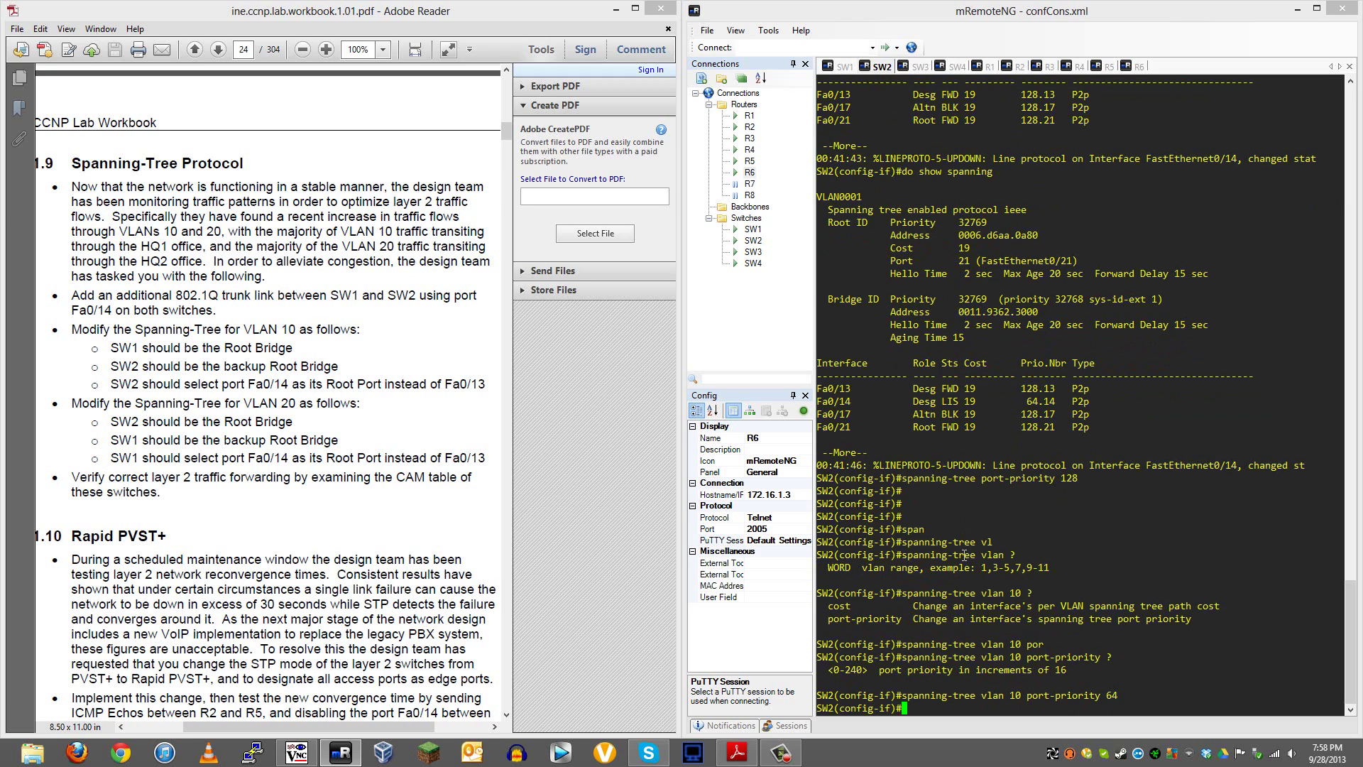
{"action": "key", "text": "Return"}
{"action": "key", "text": "Return"}
{"action": "key", "text": "Return"}
{"action": "key", "text": "Return"}
{"action": "key", "text": "Return"}
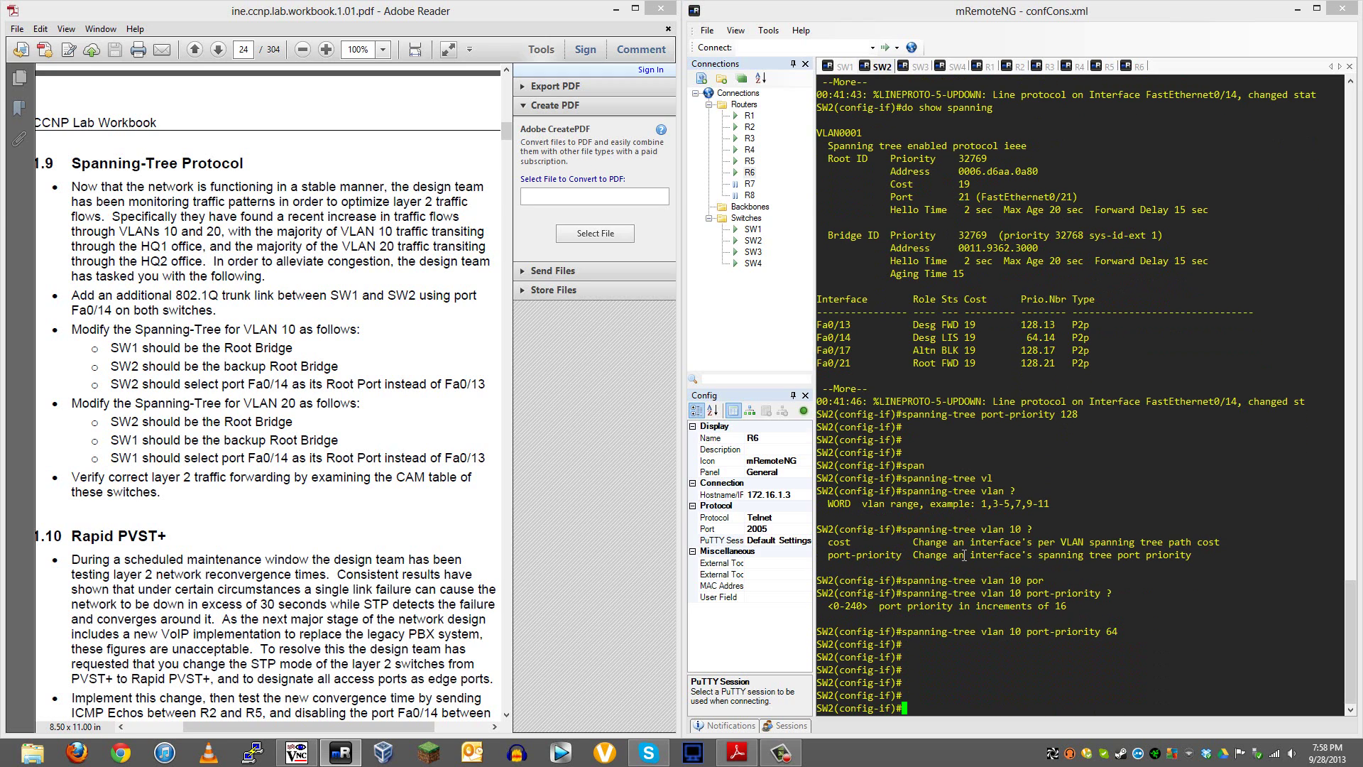
Leave configuration mode on SW2 and run show spanning-tree twice to check Fa0/14's role and state in VLAN 10
{"action": "key", "text": "ctrl+z"}
{"action": "type", "text": "configure ter"}
{"action": "key", "text": "BackSpace"}
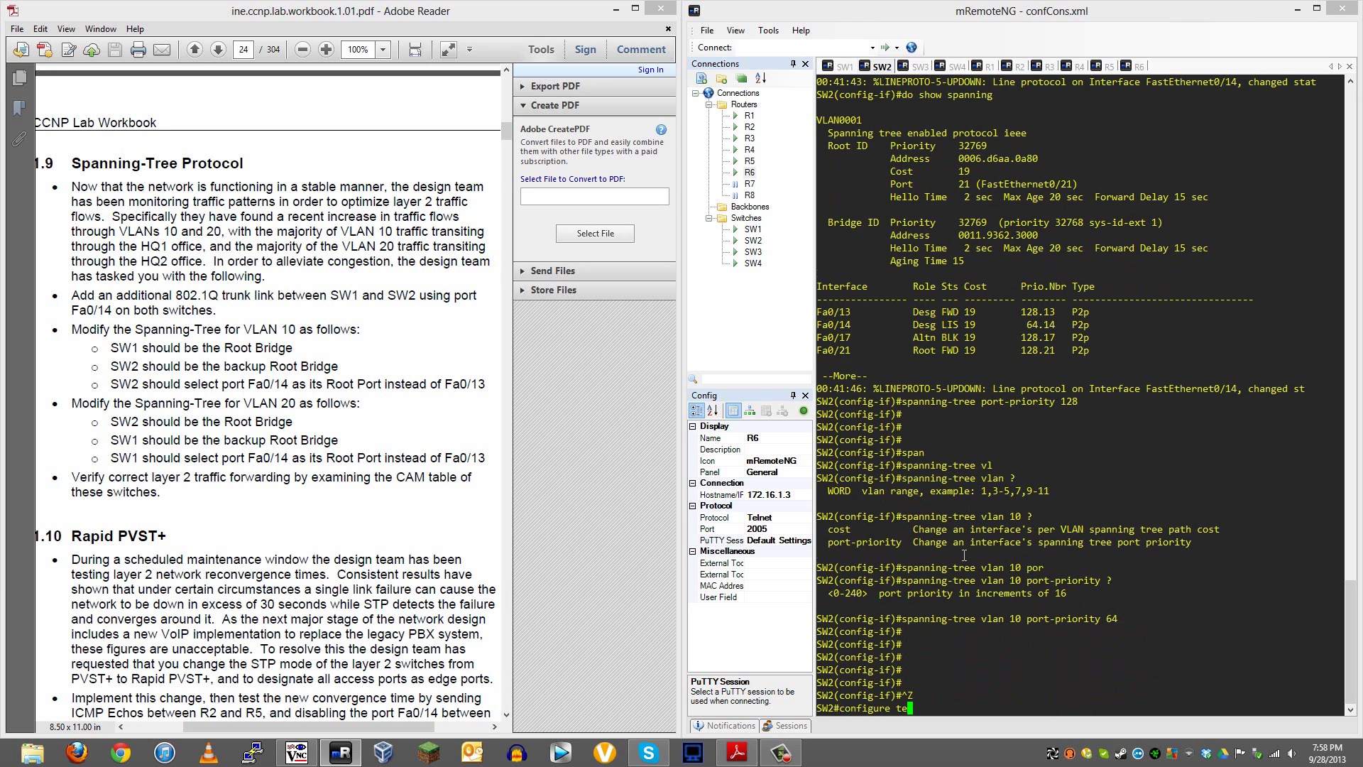
{"action": "key", "text": "Return"}
{"action": "key", "text": "Return"}
{"action": "key", "text": "Return"}
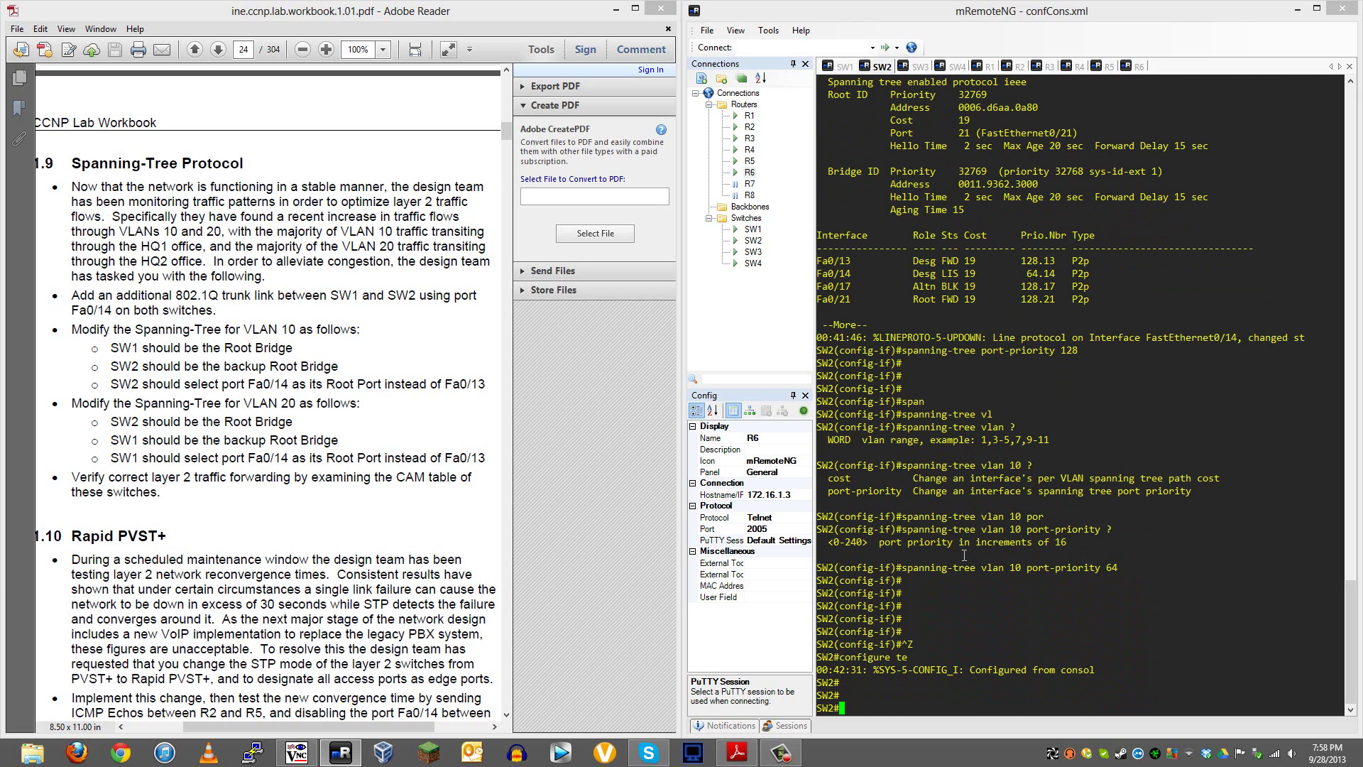
{"action": "type", "text": "show spann"}
{"action": "key", "text": "Tab"}
{"action": "key", "text": "Return"}
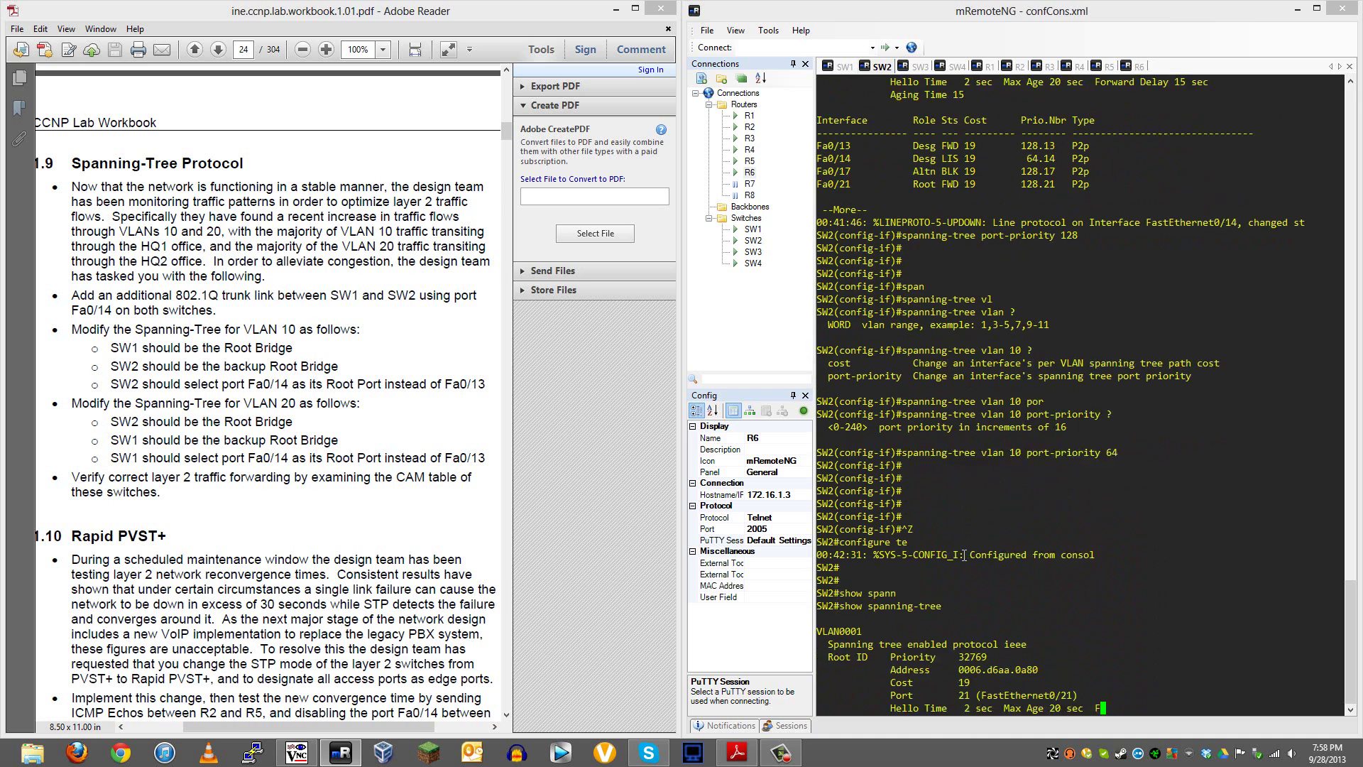
{"action": "key", "text": "space"}
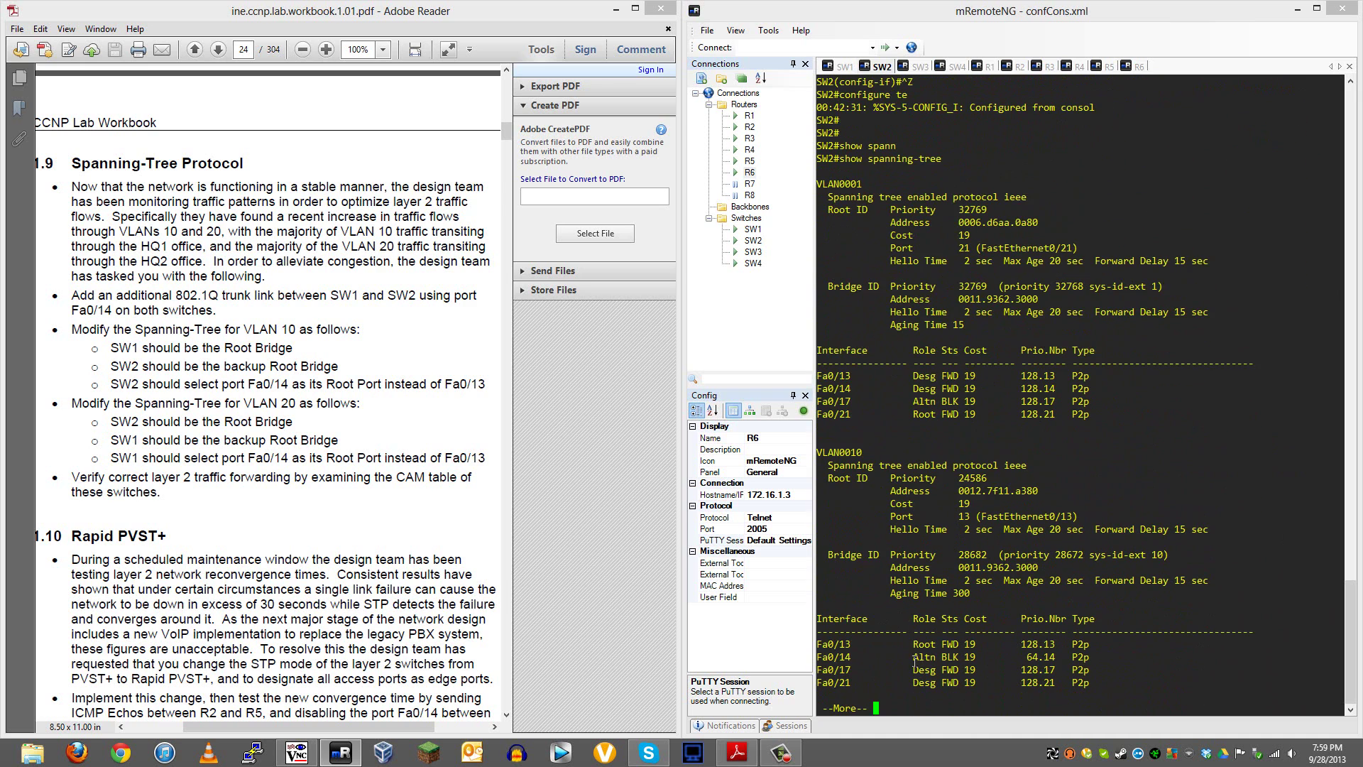
{"action": "left_click_drag", "start_coordinate": [913, 654], "coordinate": [959, 657]}
{"action": "key", "text": "space"}
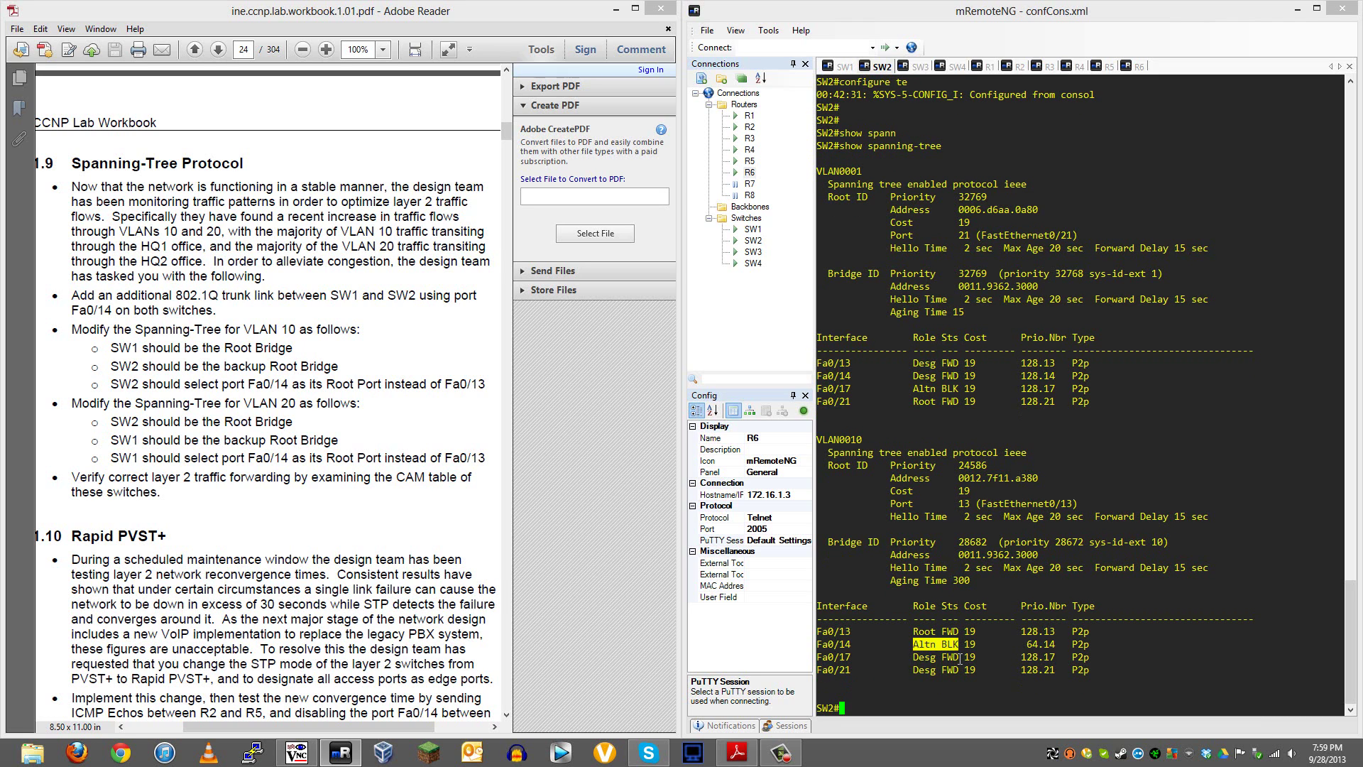
{"action": "key", "text": "Up"}
{"action": "key", "text": "Return"}
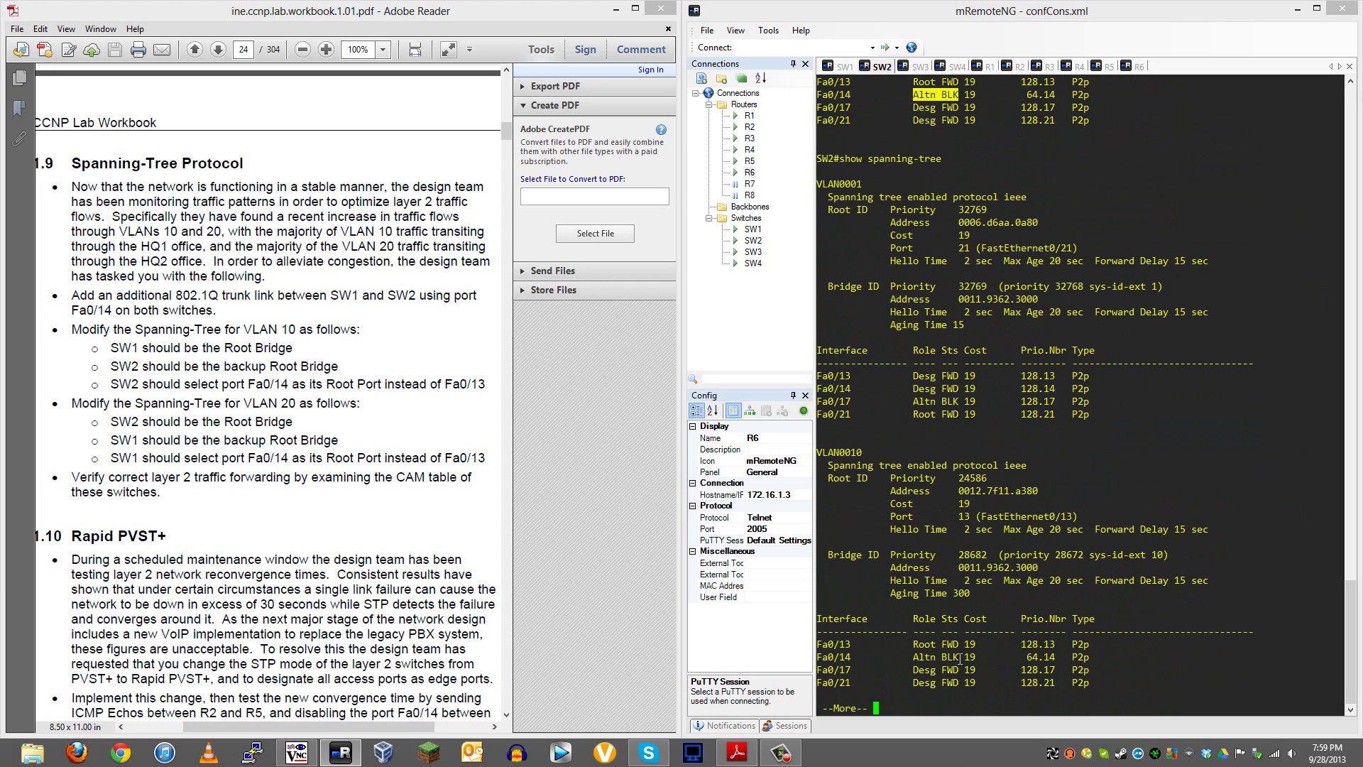
{"action": "key", "text": "space"}
Display only VLAN 10's spanning-tree status on SW2 with show spanning-tree vlan 10
{"action": "type", "text": "show spna"}
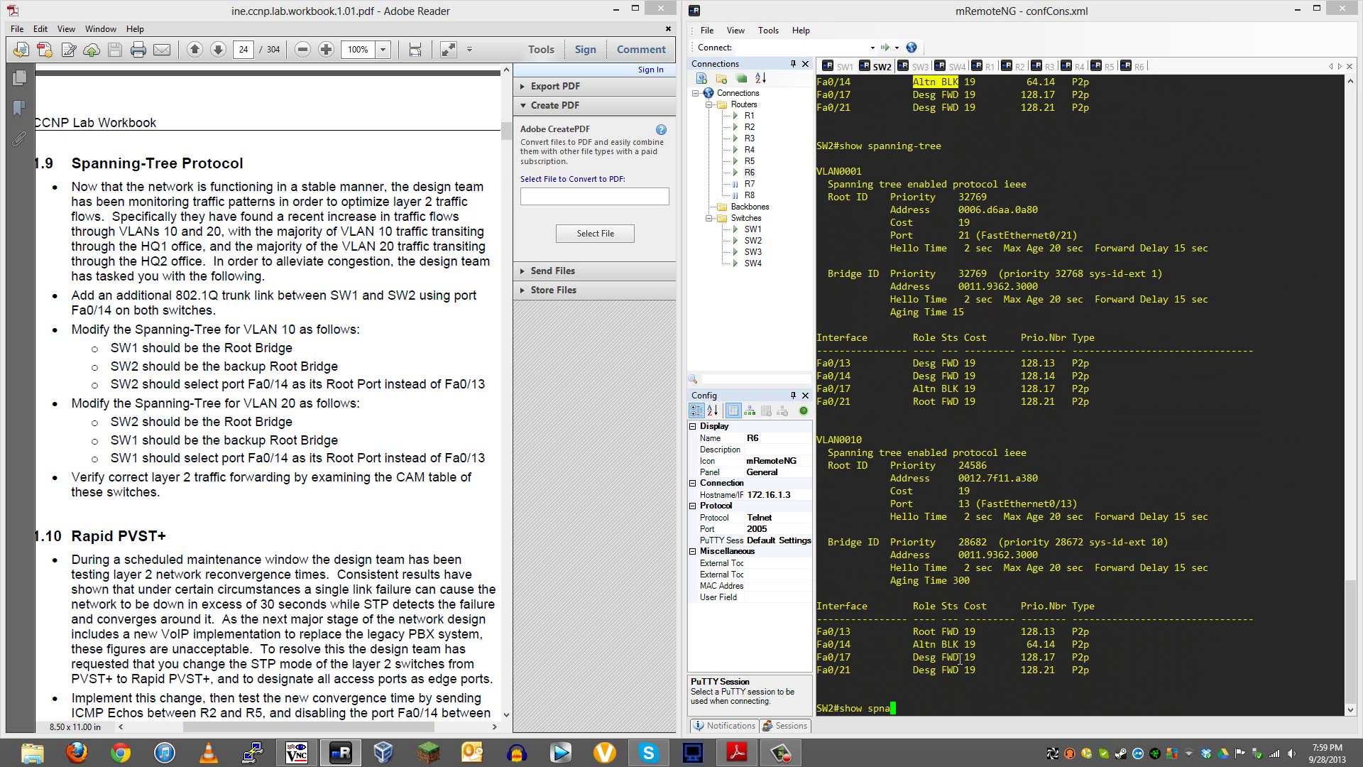
{"action": "key", "text": "BackSpace"}
{"action": "key", "text": "BackSpace"}
{"action": "type", "text": "a"}
{"action": "key", "text": "Tab"}
{"action": "type", "text": "vl"}
{"action": "key", "text": "Tab"}
{"action": "type", "text": "10"}
{"action": "key", "text": "Return"}
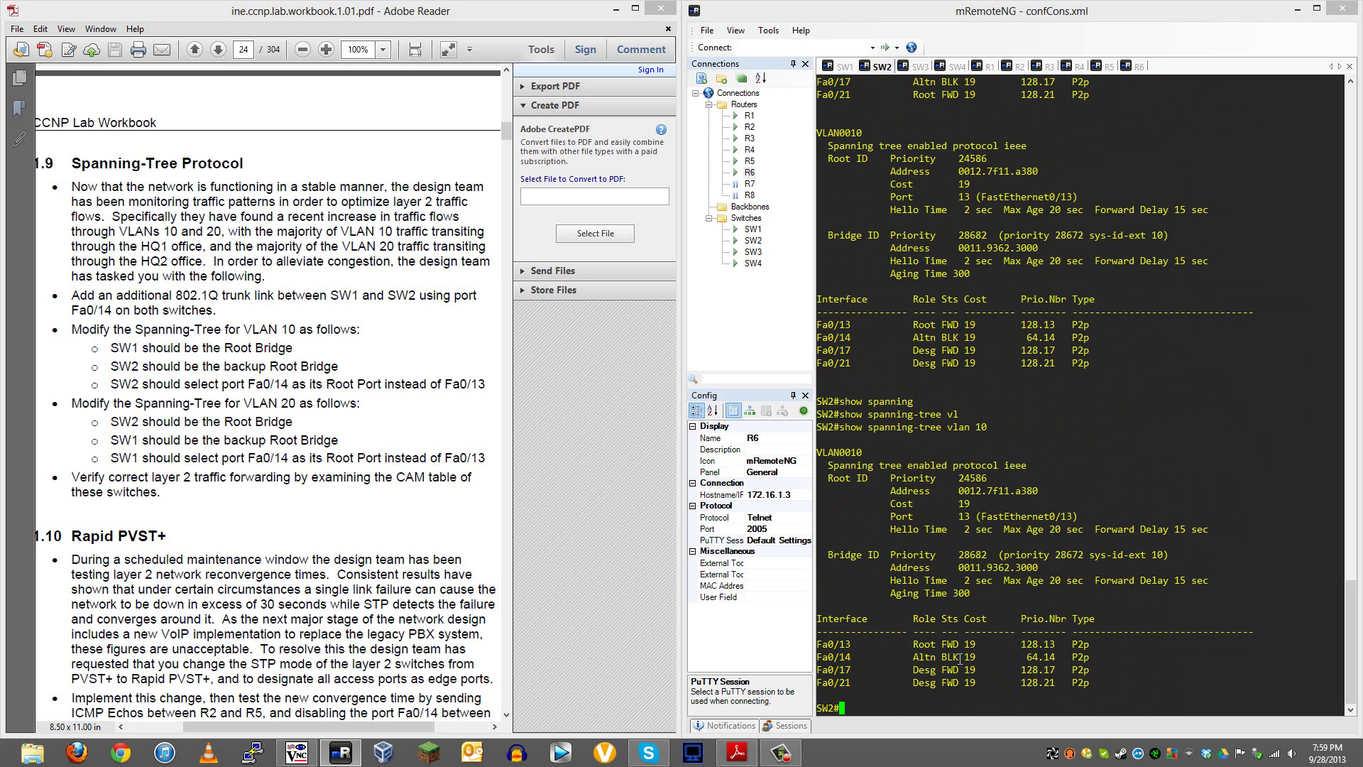
Repeat show spanning-tree vlan 10 on SW2 several times to monitor the roles of Fa0/13 and Fa0/14
{"action": "key", "text": "Up"}
{"action": "key", "text": "Return"}
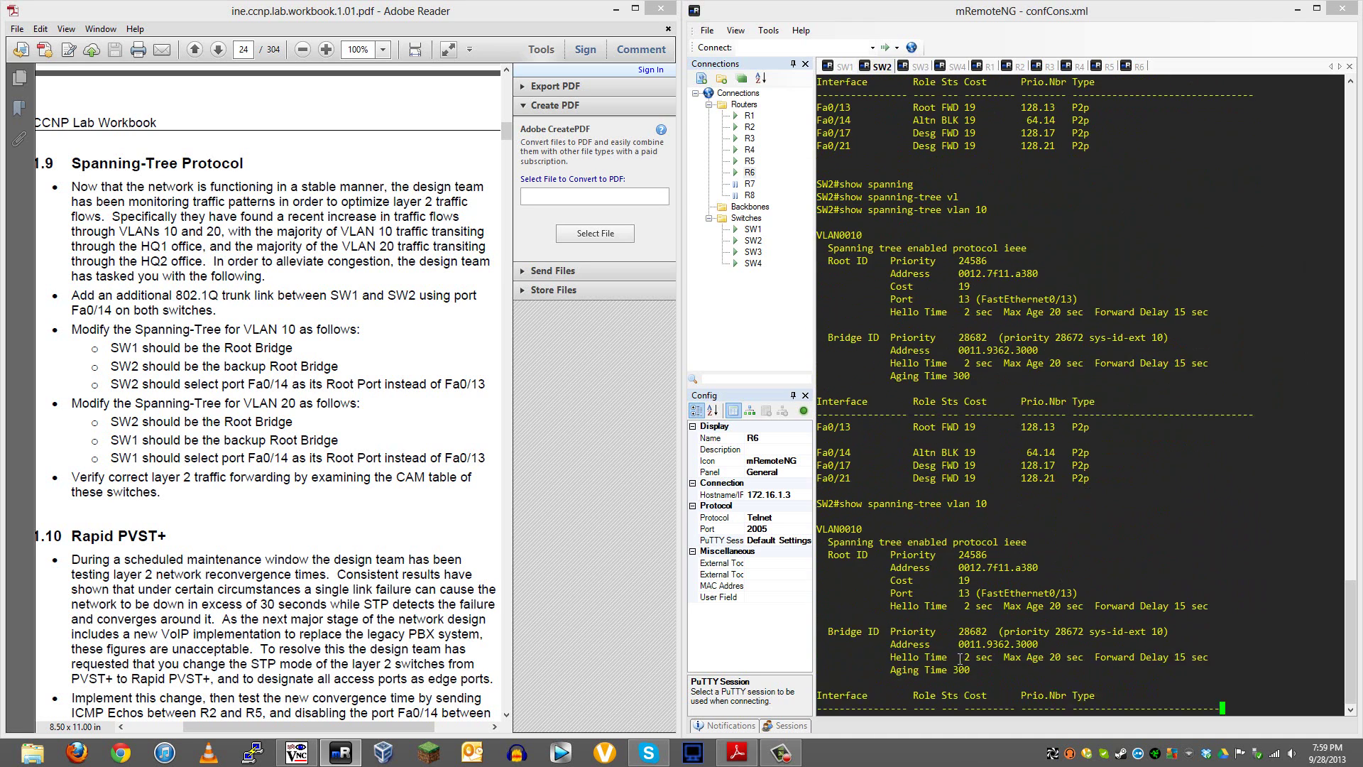
{"action": "key", "text": "Up"}
{"action": "key", "text": "Return"}
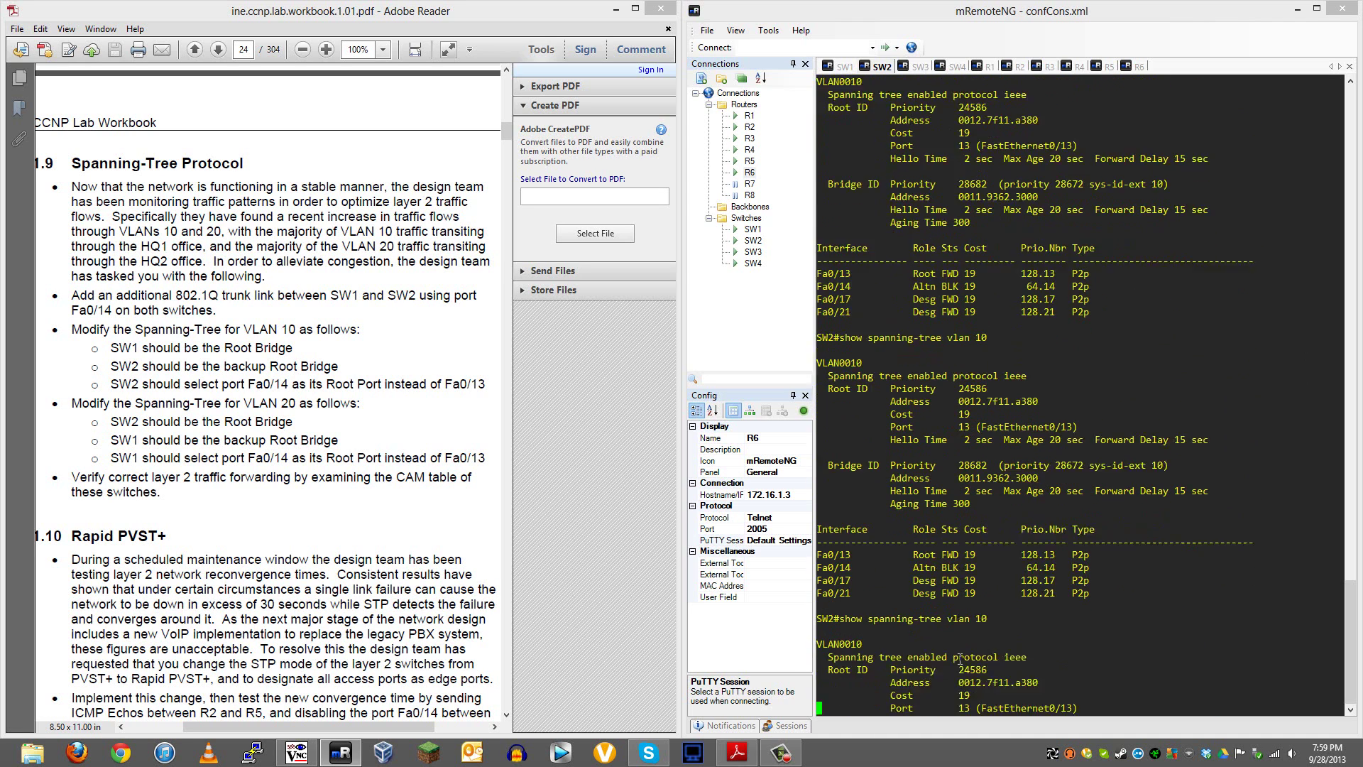
{"action": "key", "text": "Up"}
{"action": "key", "text": "Return"}
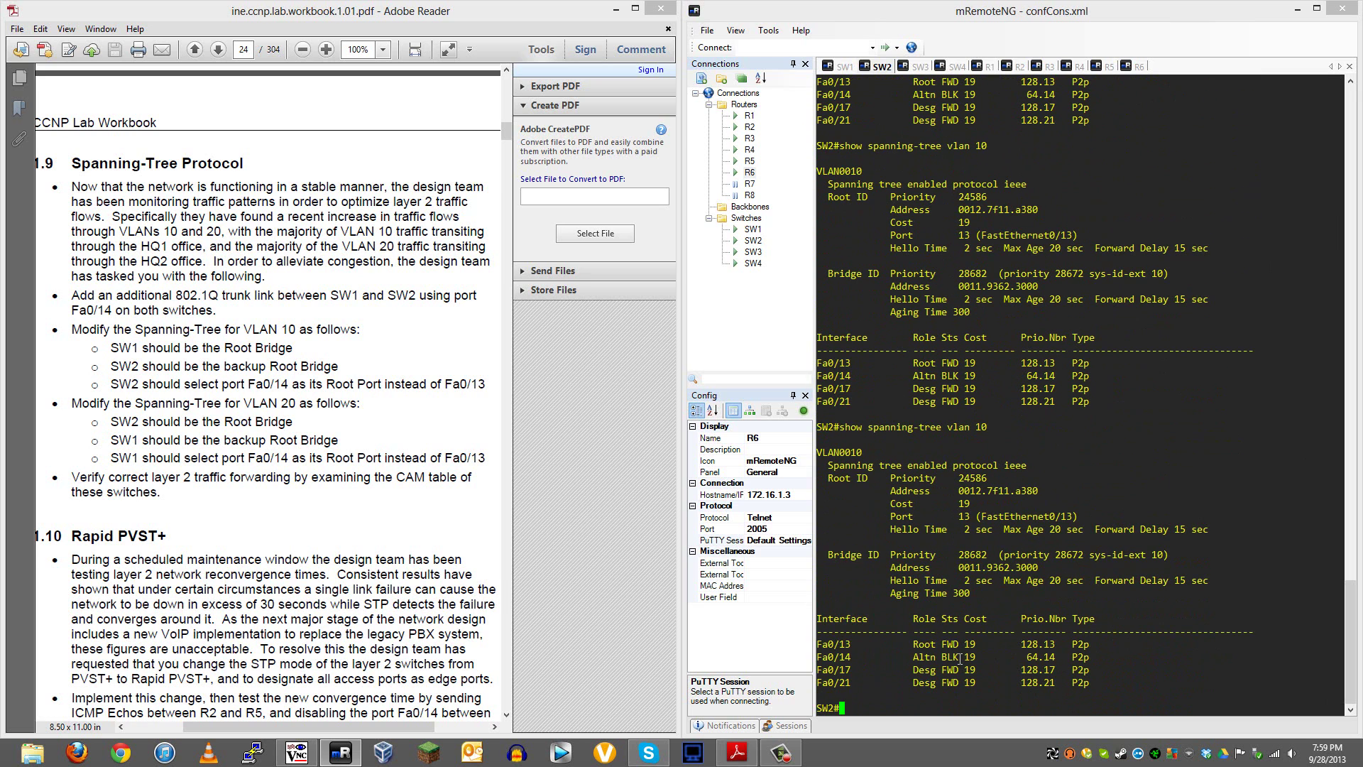
{"action": "key", "text": "Up"}
{"action": "key", "text": "Return"}
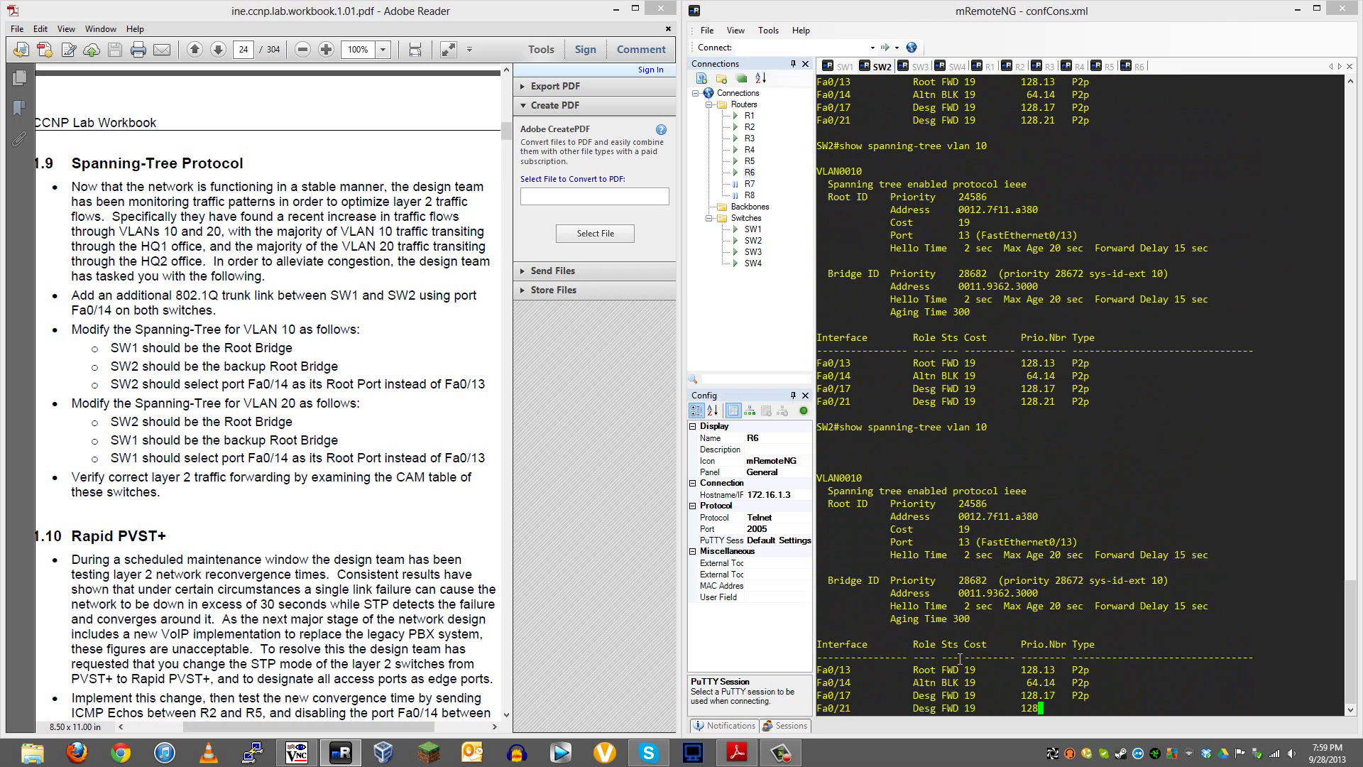
{"action": "key", "text": "Up"}
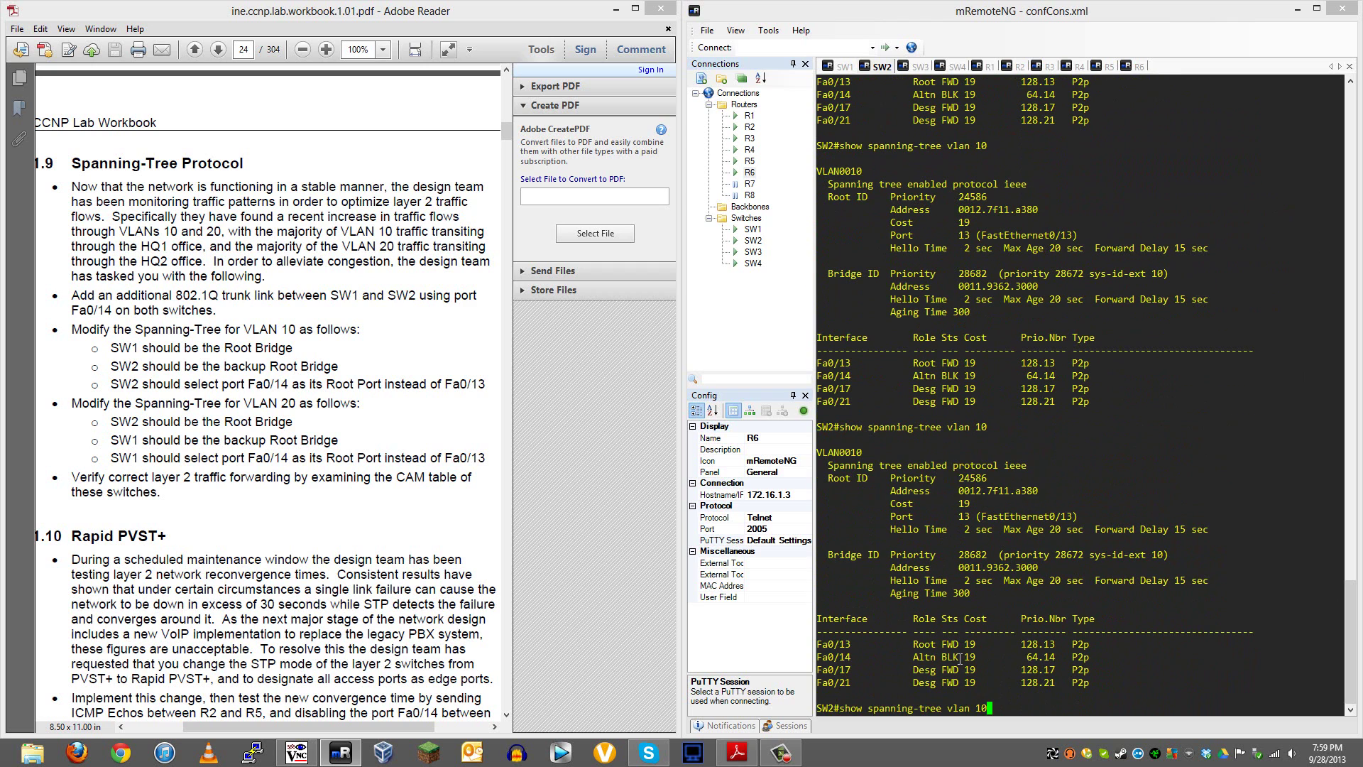
{"action": "key", "text": "Return"}
{"action": "key", "text": "Up"}
{"action": "key", "text": "Return"}
{"action": "key", "text": "Up"}
{"action": "key", "text": "Return"}
Enter interface configuration mode for fastEthernet 0/14 on SW2
{"action": "type", "text": "conf"}
{"action": "key", "text": "Tab"}
{"action": "type", "text": "ter"}
{"action": "key", "text": "Return"}
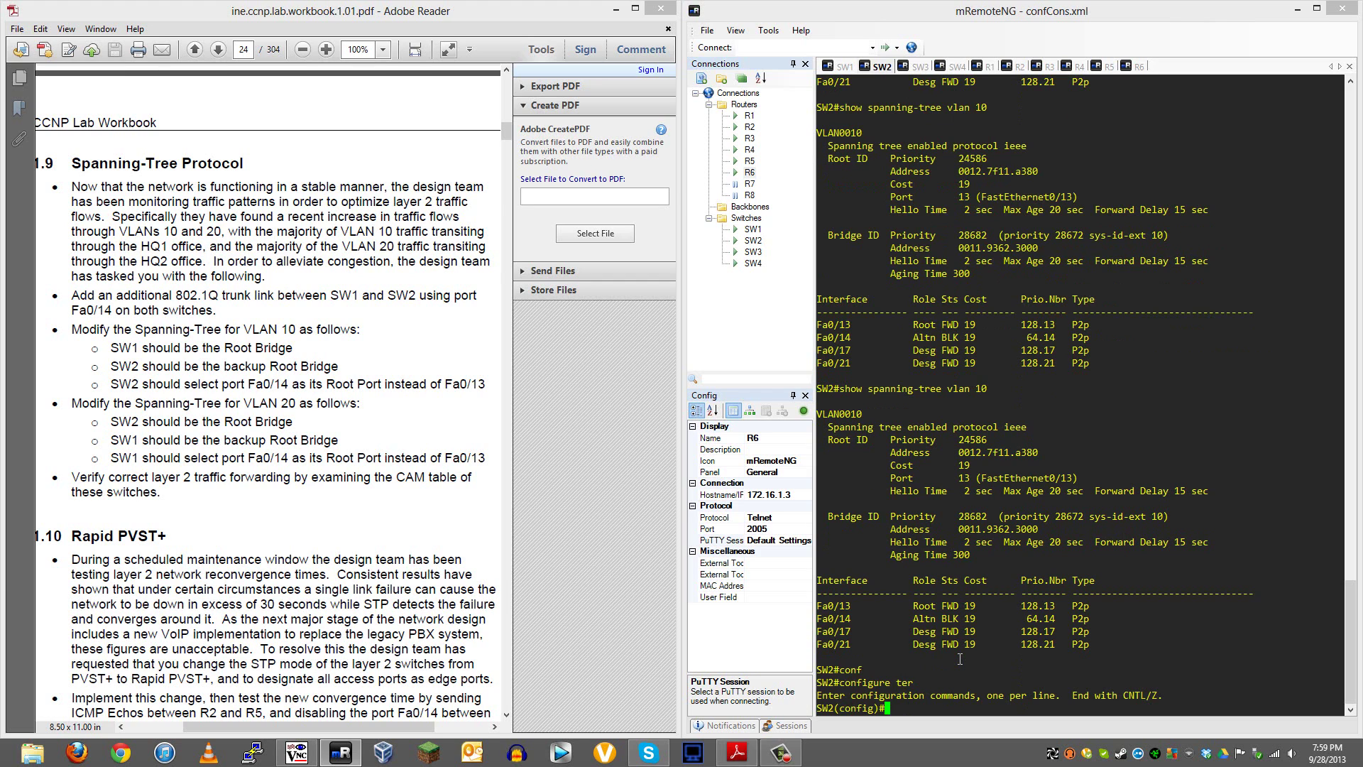
{"action": "type", "text": "inter"}
{"action": "key", "text": "Tab"}
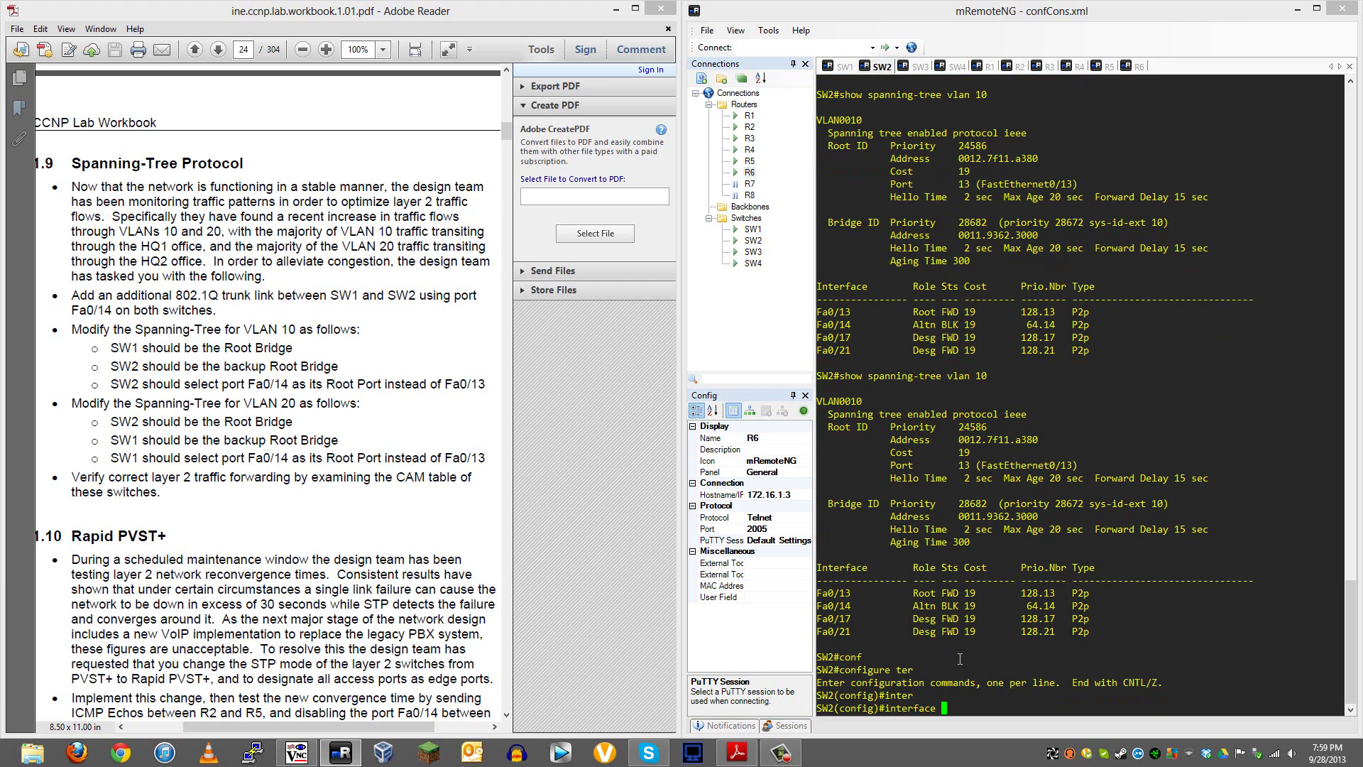
{"action": "type", "text": "fa"}
{"action": "key", "text": "Tab"}
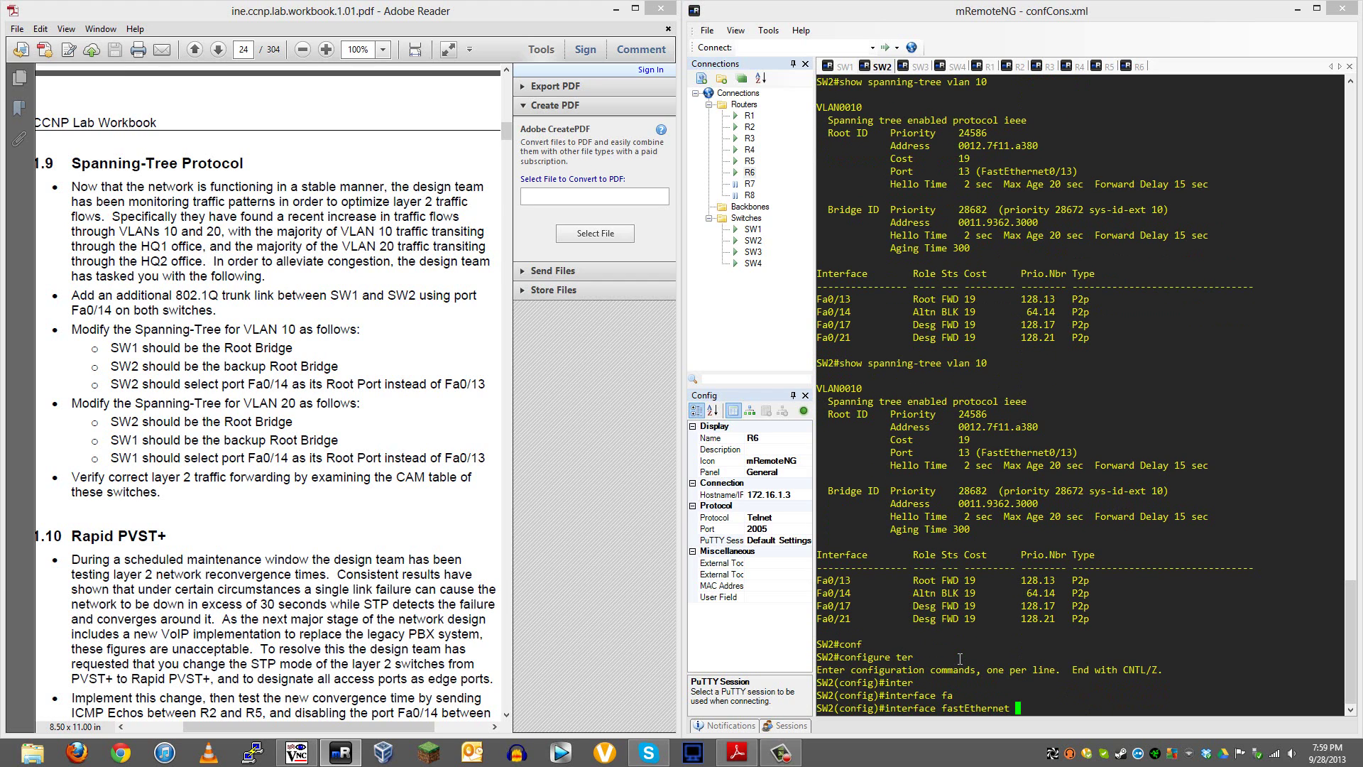
{"action": "type", "text": "0/14"}
{"action": "key", "text": "Return"}
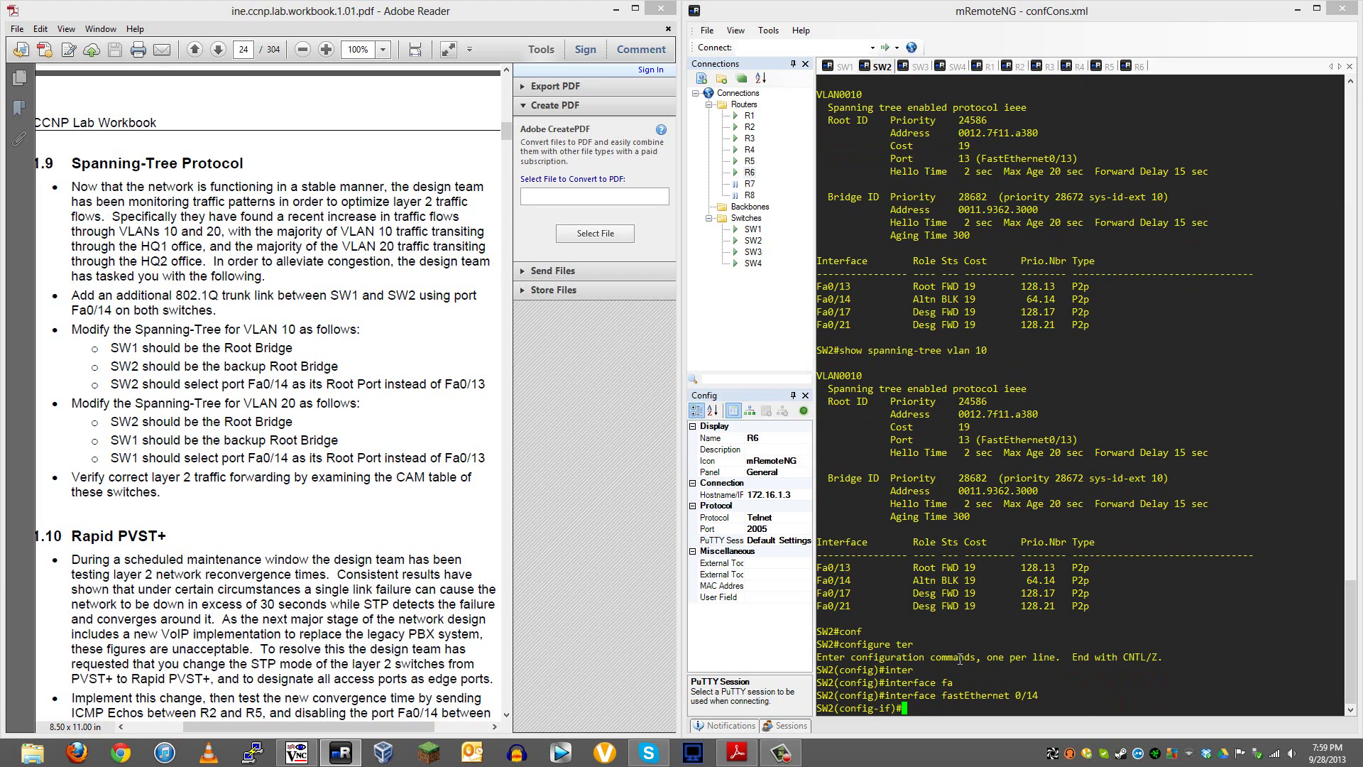
Set the spanning-tree VLAN 10 port-priority of SW2's Fa0/14 to 128 by editing the recalled port-priority command
{"action": "key", "text": "Up"}
{"action": "key", "text": "Up"}
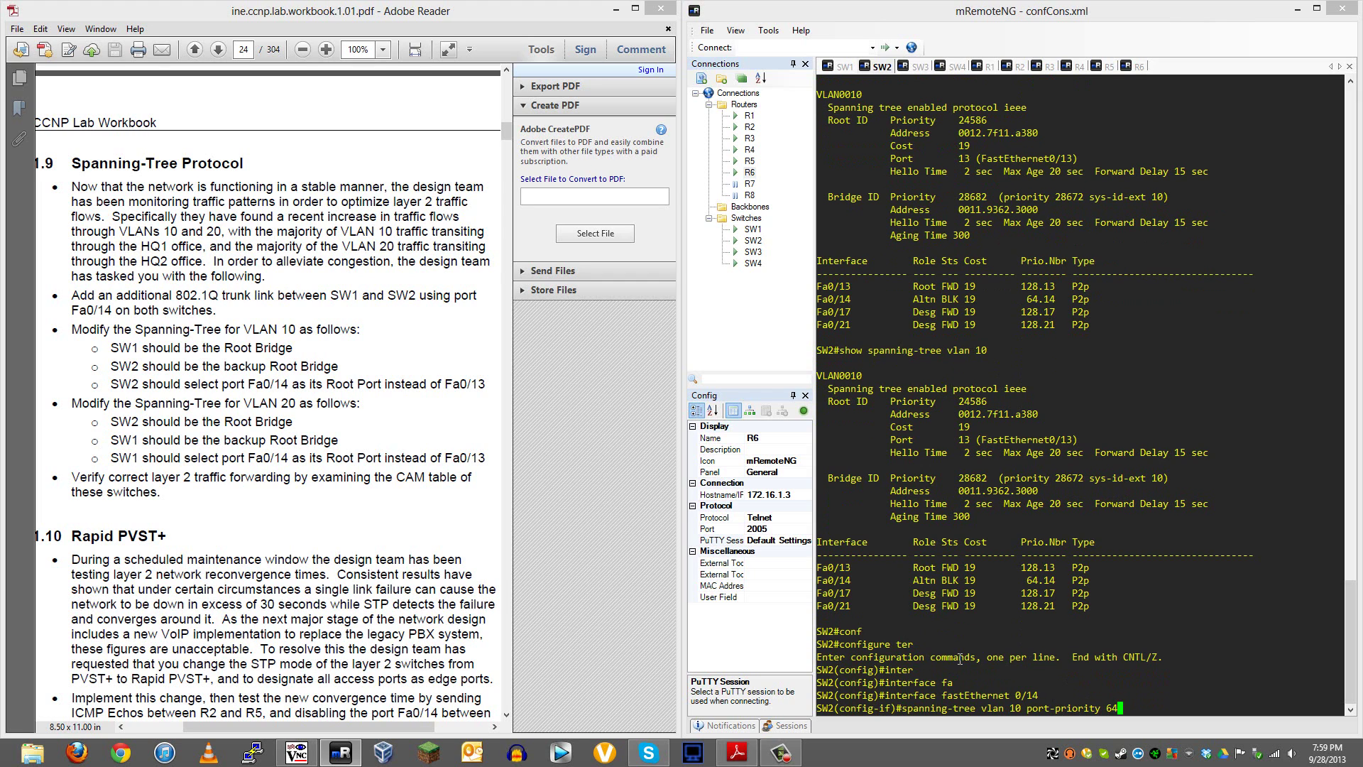
{"action": "key", "text": "Left"}
{"action": "key", "text": "Left"}
{"action": "key", "text": "Left"}
{"action": "key", "text": "Left"}
{"action": "key", "text": "Left"}
{"action": "key", "text": "Left"}
{"action": "key", "text": "Left"}
{"action": "key", "text": "Left"}
{"action": "key", "text": "Left"}
{"action": "key", "text": "Left"}
{"action": "key", "text": "Left"}
{"action": "key", "text": "Left"}
{"action": "key", "text": "Left"}
{"action": "key", "text": "Left"}
{"action": "key", "text": "Left"}
{"action": "key", "text": "Left"}
{"action": "key", "text": "Left"}
{"action": "key", "text": "Left"}
{"action": "key", "text": "Left"}
{"action": "key", "text": "Left"}
{"action": "key", "text": "Left"}
{"action": "key", "text": "Left"}
{"action": "key", "text": "Left"}
{"action": "key", "text": "Left"}
{"action": "key", "text": "Left"}
{"action": "key", "text": "Left"}
{"action": "key", "text": "Left"}
{"action": "key", "text": "Left"}
{"action": "key", "text": "Right"}
{"action": "key", "text": "Right"}
{"action": "key", "text": "Right"}
{"action": "key", "text": "Right"}
{"action": "key", "text": "Right"}
{"action": "key", "text": "Right"}
{"action": "key", "text": "Right"}
{"action": "key", "text": "Right"}
{"action": "key", "text": "Right"}
{"action": "key", "text": "Right"}
{"action": "key", "text": "Right"}
{"action": "key", "text": "Right"}
{"action": "key", "text": "Right"}
{"action": "key", "text": "Right"}
{"action": "key", "text": "Right"}
{"action": "key", "text": "Right"}
{"action": "key", "text": "Right"}
{"action": "key", "text": "Right"}
{"action": "key", "text": "Right"}
{"action": "key", "text": "Right"}
{"action": "key", "text": "BackSpace"}
{"action": "key", "text": "BackSpace"}
{"action": "type", "text": "128"}
{"action": "key", "text": "Return"}
Set the spanning-tree VLAN 10 cost of SW2's Fa0/14 to 12
{"action": "key", "text": "Up"}
{"action": "key", "text": "BackSpace"}
{"action": "key", "text": "BackSpace"}
{"action": "key", "text": "BackSpace"}
{"action": "key", "text": "BackSpace"}
{"action": "key", "text": "BackSpace"}
{"action": "key", "text": "BackSpace"}
{"action": "key", "text": "BackSpace"}
{"action": "key", "text": "BackSpace"}
{"action": "key", "text": "BackSpace"}
{"action": "key", "text": "BackSpace"}
{"action": "key", "text": "BackSpace"}
{"action": "key", "text": "BackSpace"}
{"action": "key", "text": "BackSpace"}
{"action": "key", "text": "BackSpace"}
{"action": "key", "text": "BackSpace"}
{"action": "key", "text": "BackSpace"}
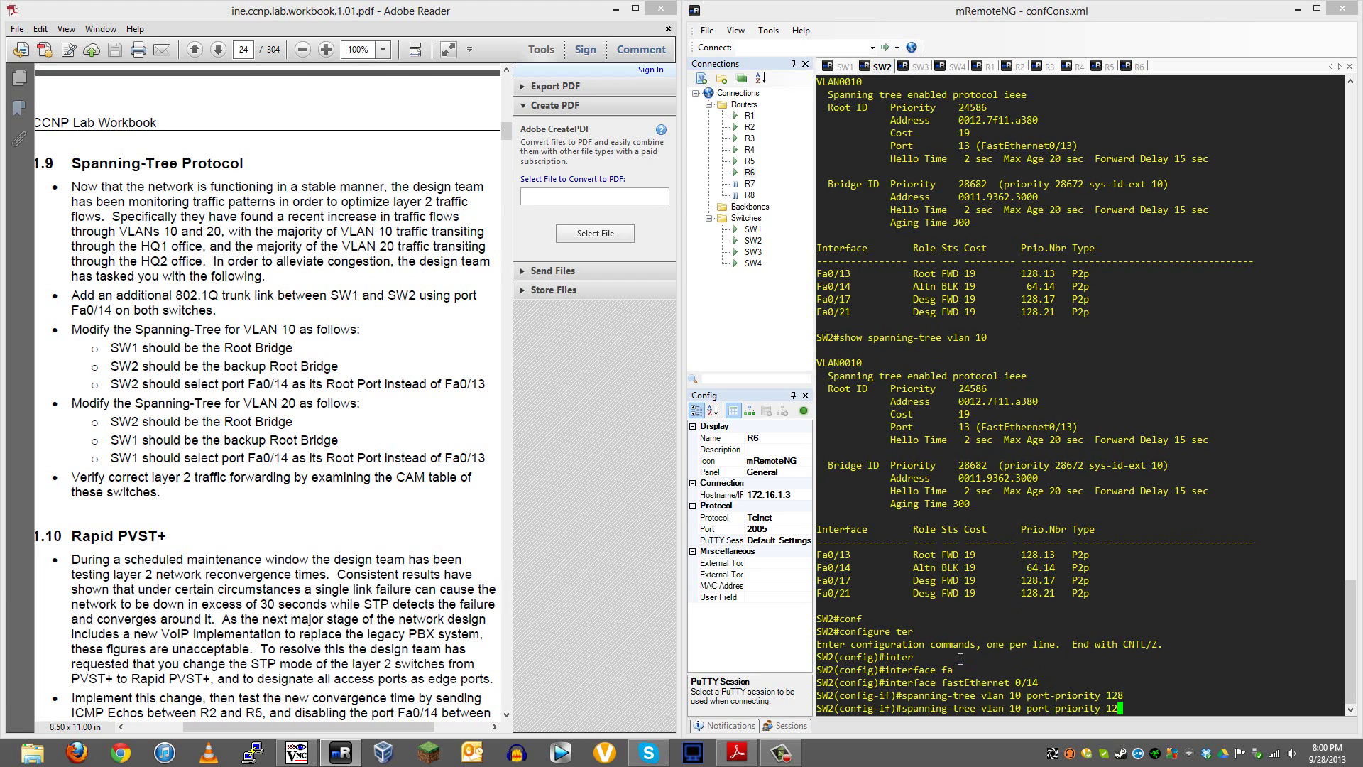
{"action": "key", "text": "BackSpace"}
{"action": "type", "text": "c"}
{"action": "key", "text": "Tab"}
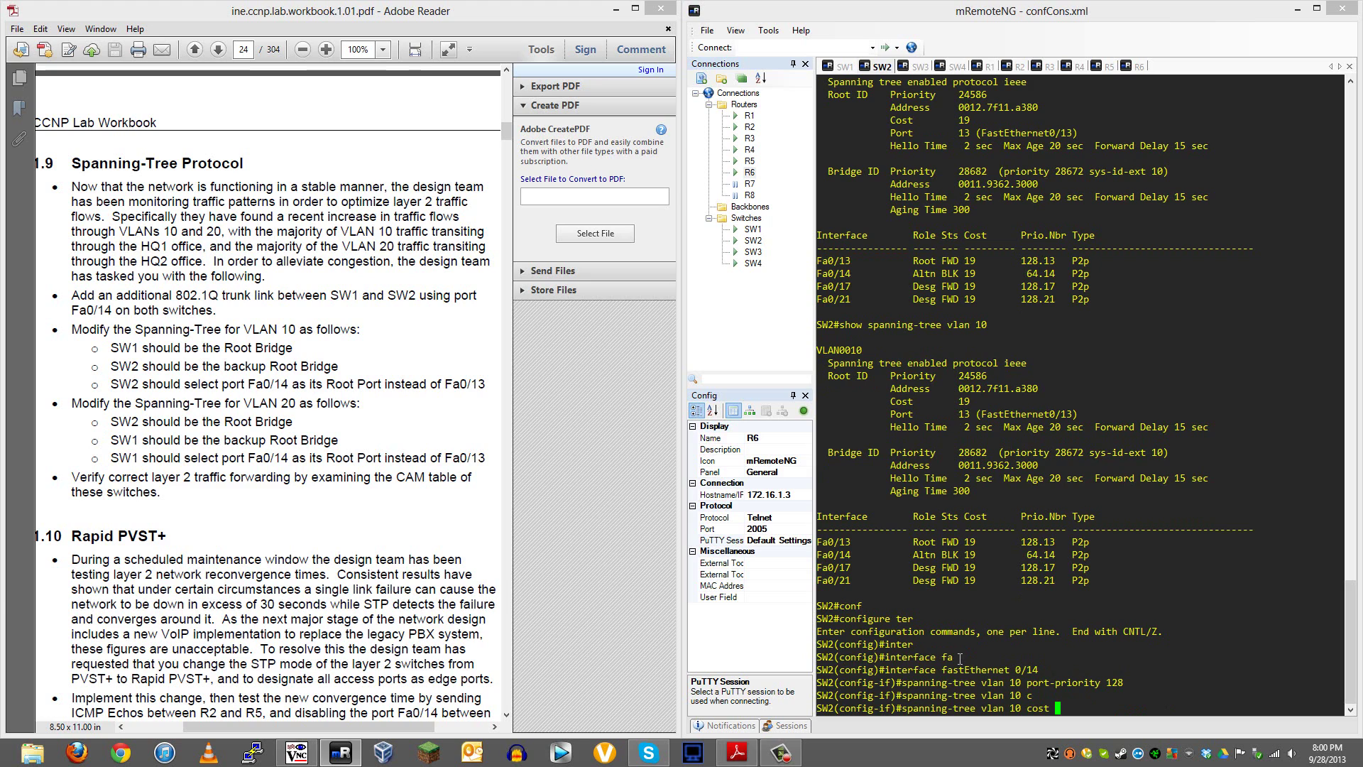
{"action": "type", "text": "12"}
{"action": "key", "text": "Return"}
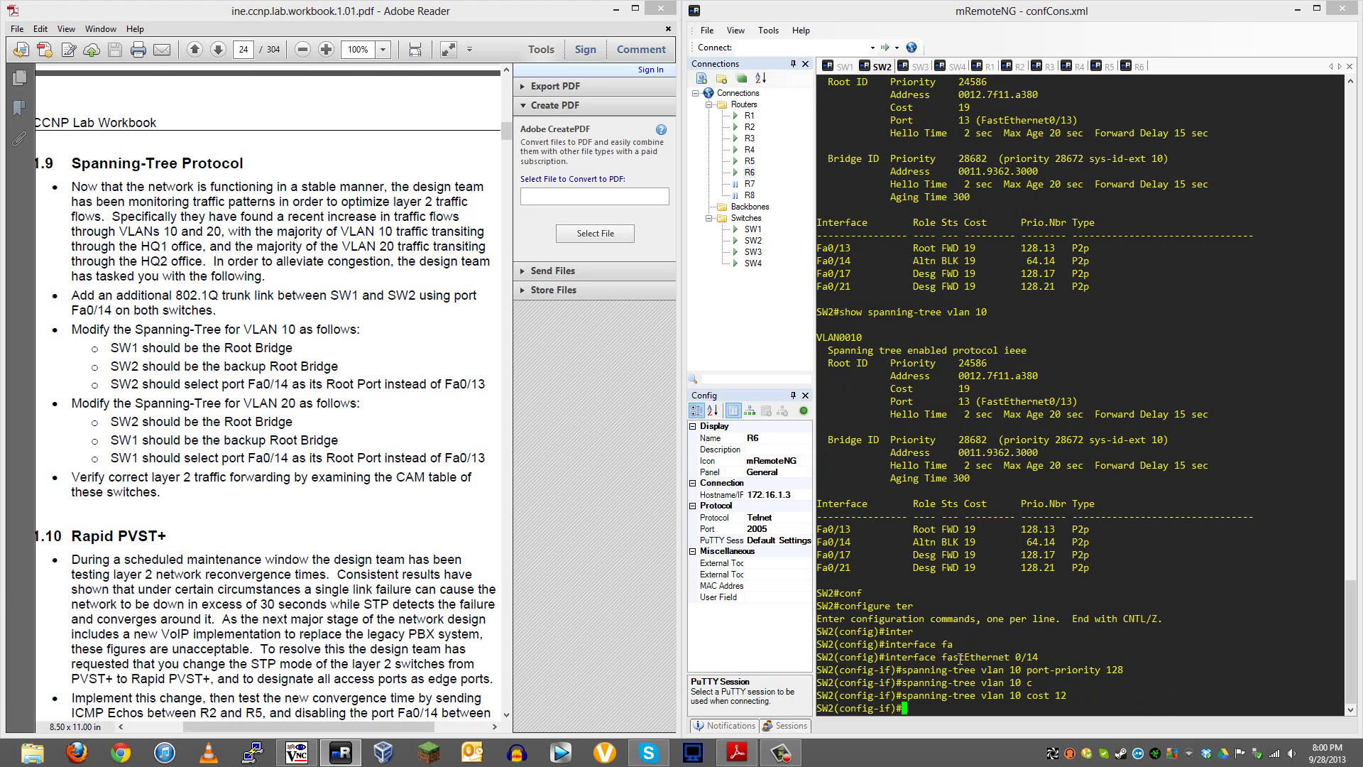
Leave configuration mode on SW2 and run show spanning-tree vlan 10 twice to check Fa0/14's role, state and cost
{"action": "key", "text": "ctrl+z"}
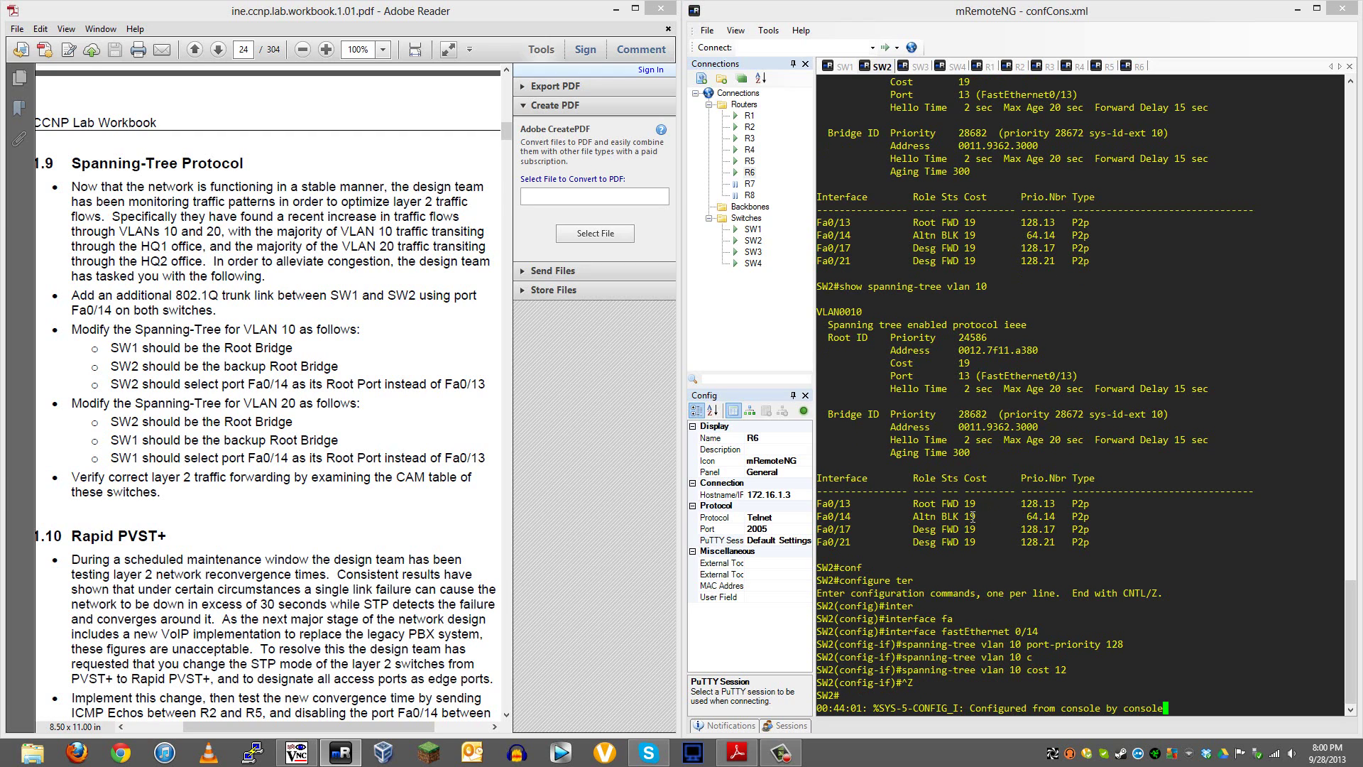
{"action": "key", "text": "Return"}
{"action": "key", "text": "Return"}
{"action": "type", "text": "show spanning-tree vlan 10"}
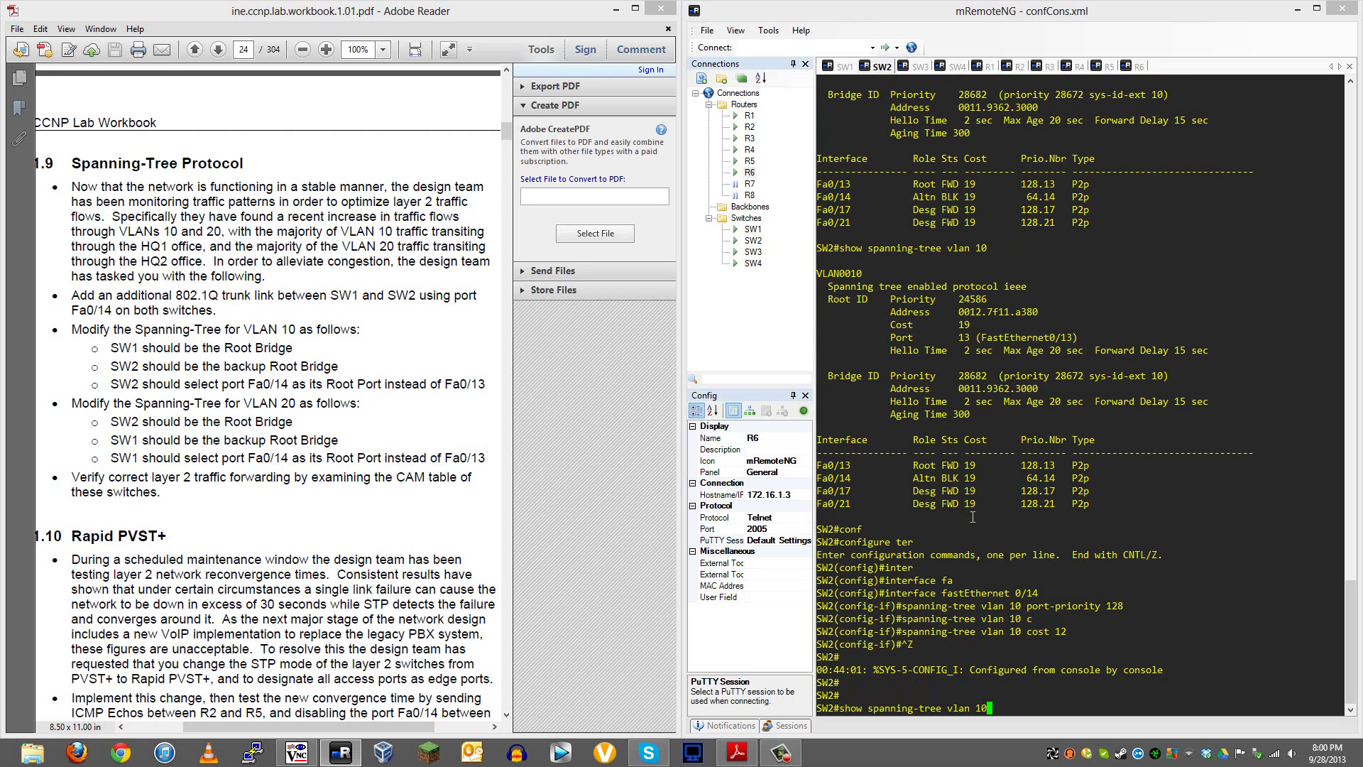
{"action": "key", "text": "Return"}
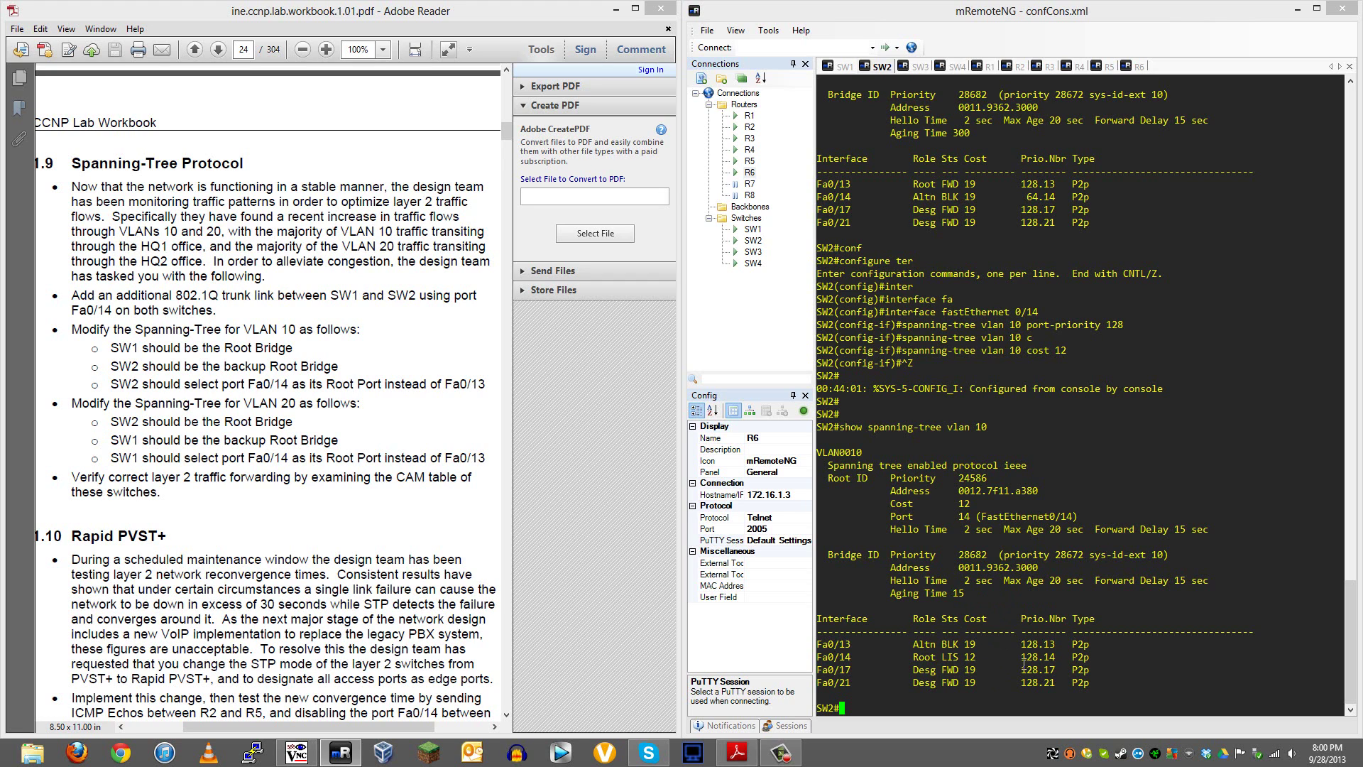
{"action": "double_click", "coordinate": [970, 657]}
{"action": "left_click", "coordinate": [955, 658]}
{"action": "key", "text": "Up"}
{"action": "key", "text": "Return"}
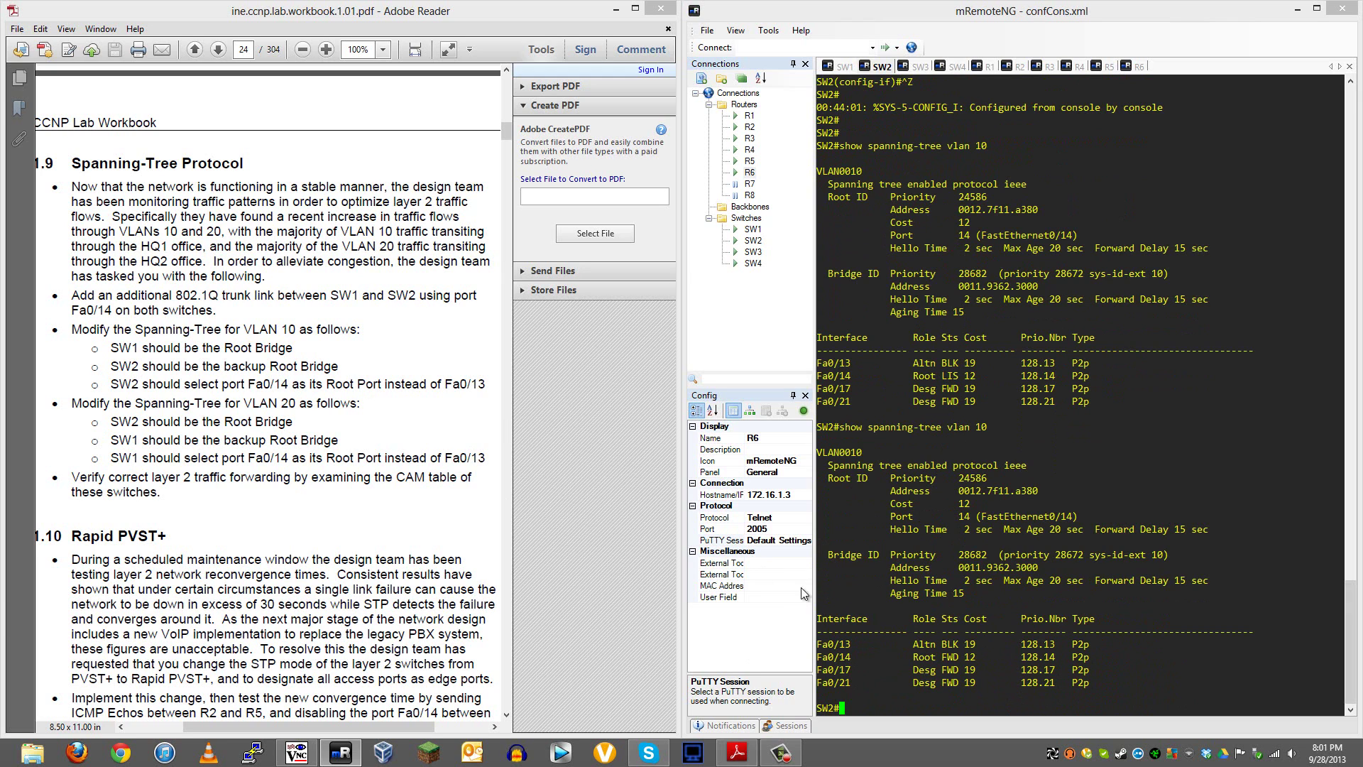
Switch to the SW1 session, leave configuration mode and save the configuration with wr
{"action": "left_click", "coordinate": [841, 66]}
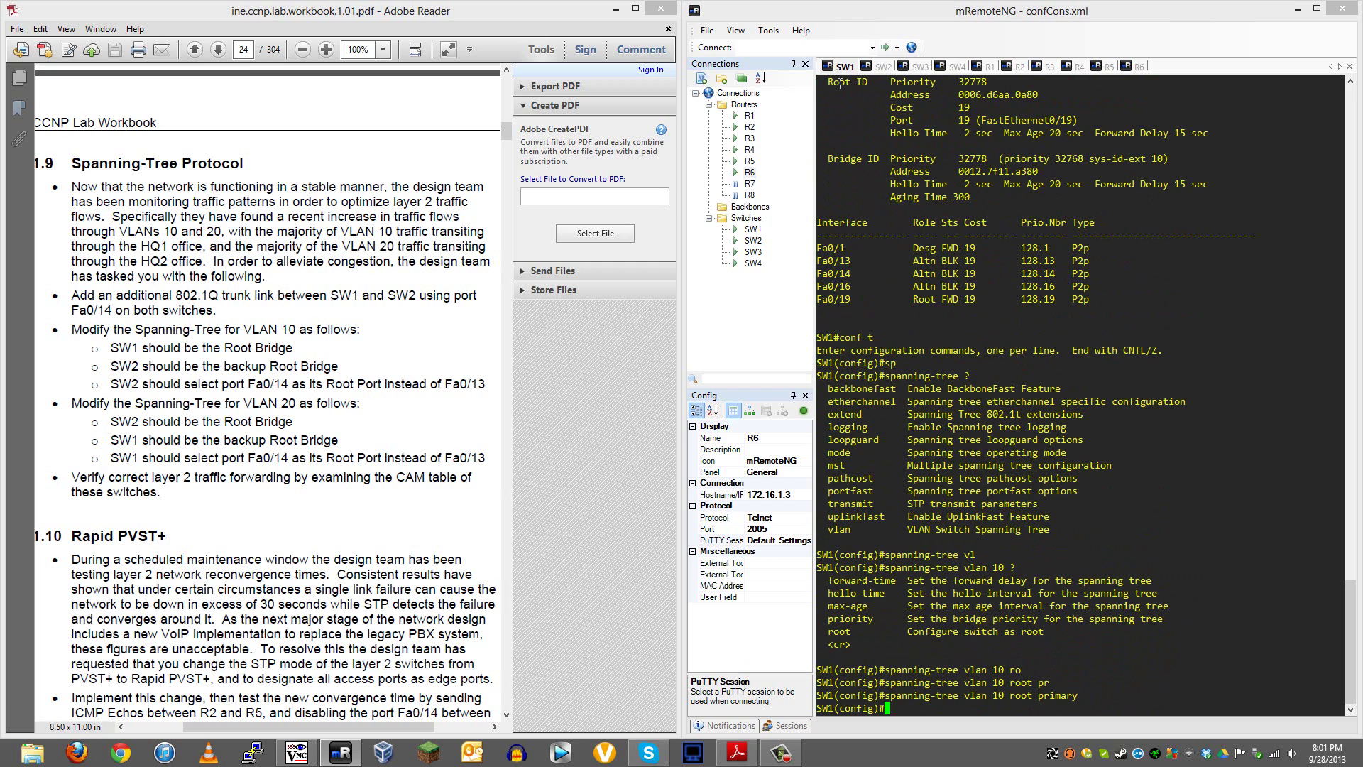
{"action": "key", "text": "ctrl+z"}
{"action": "type", "text": "wr"}
{"action": "key", "text": "Return"}
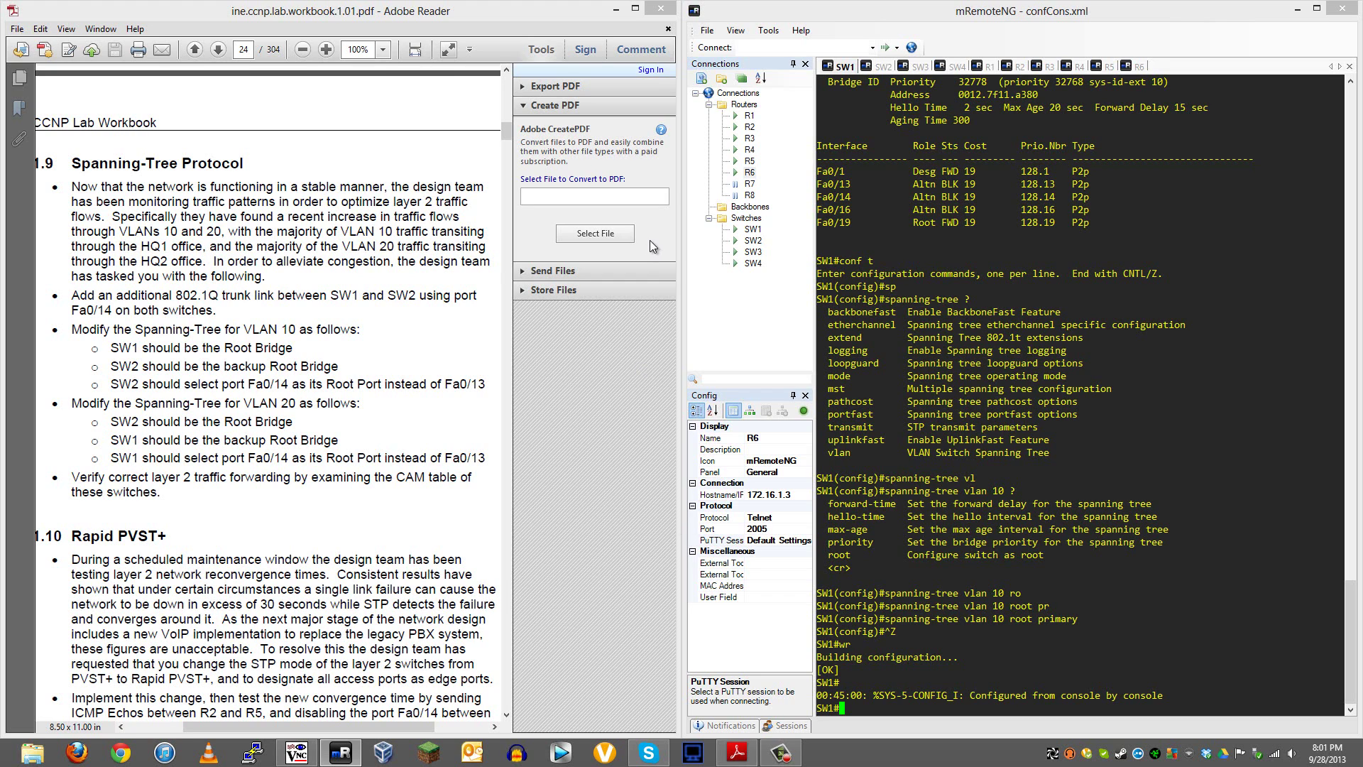
In SW2's global configuration mode, enter spanning-tree vlan 20 and list the options available for that command
{"action": "left_click", "coordinate": [881, 66]}
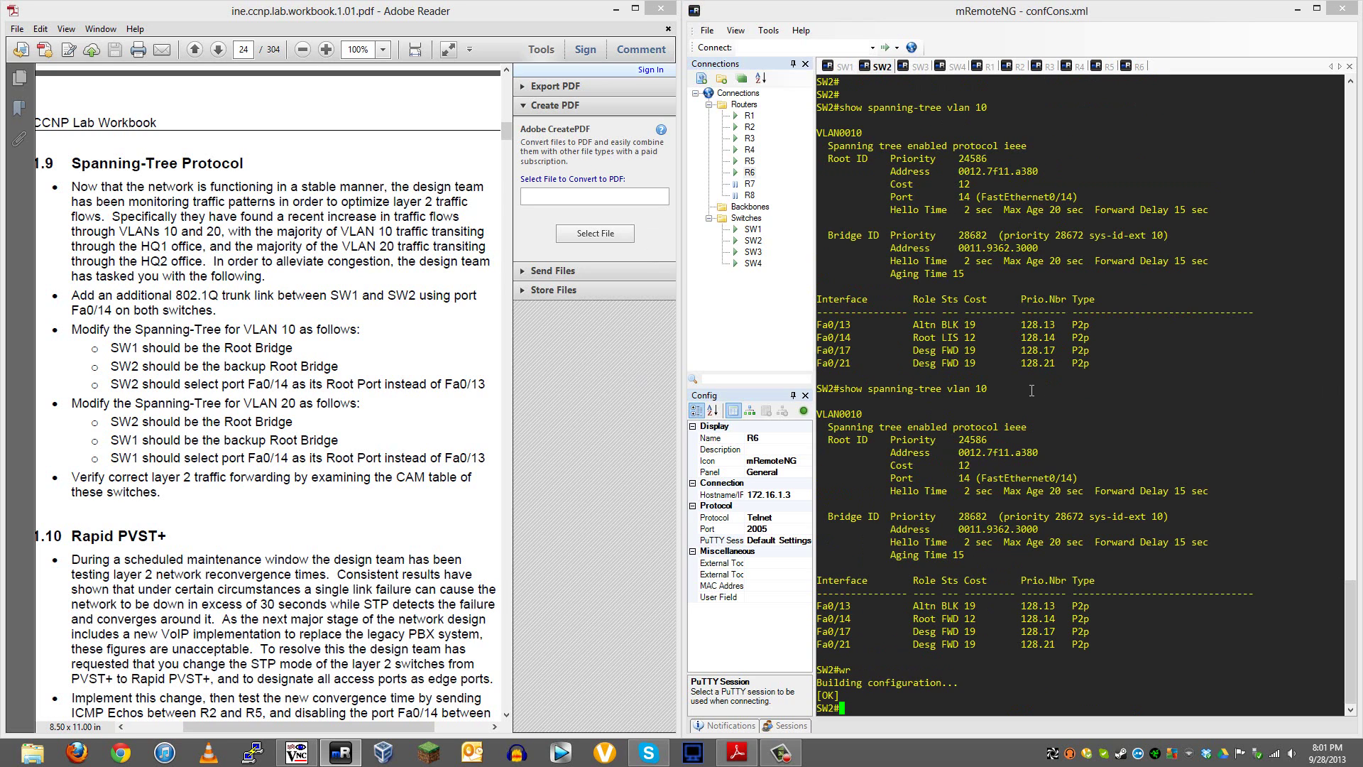
{"action": "type", "text": "conf t"}
{"action": "key", "text": "Return"}
{"action": "type", "text": "spann"}
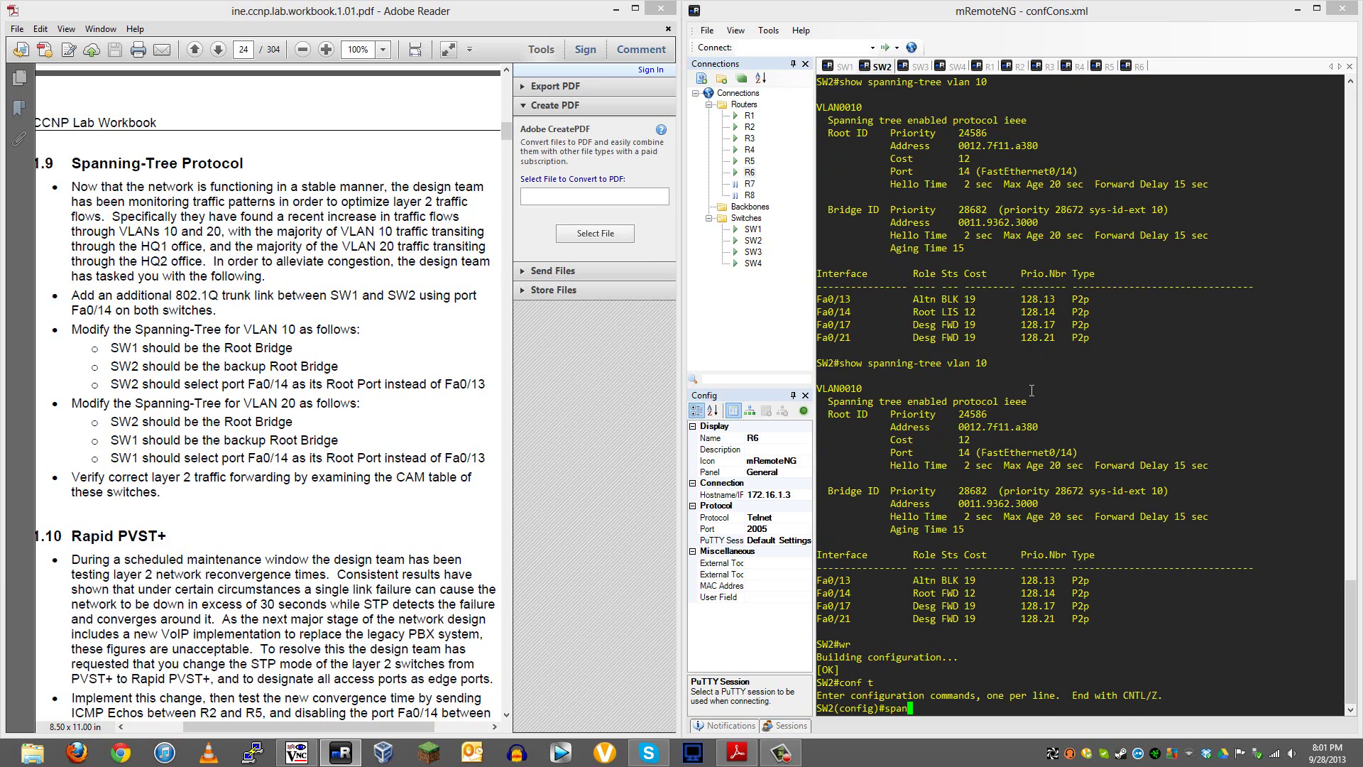
{"action": "key", "text": "Tab"}
{"action": "type", "text": "vl"}
{"action": "key", "text": "Tab"}
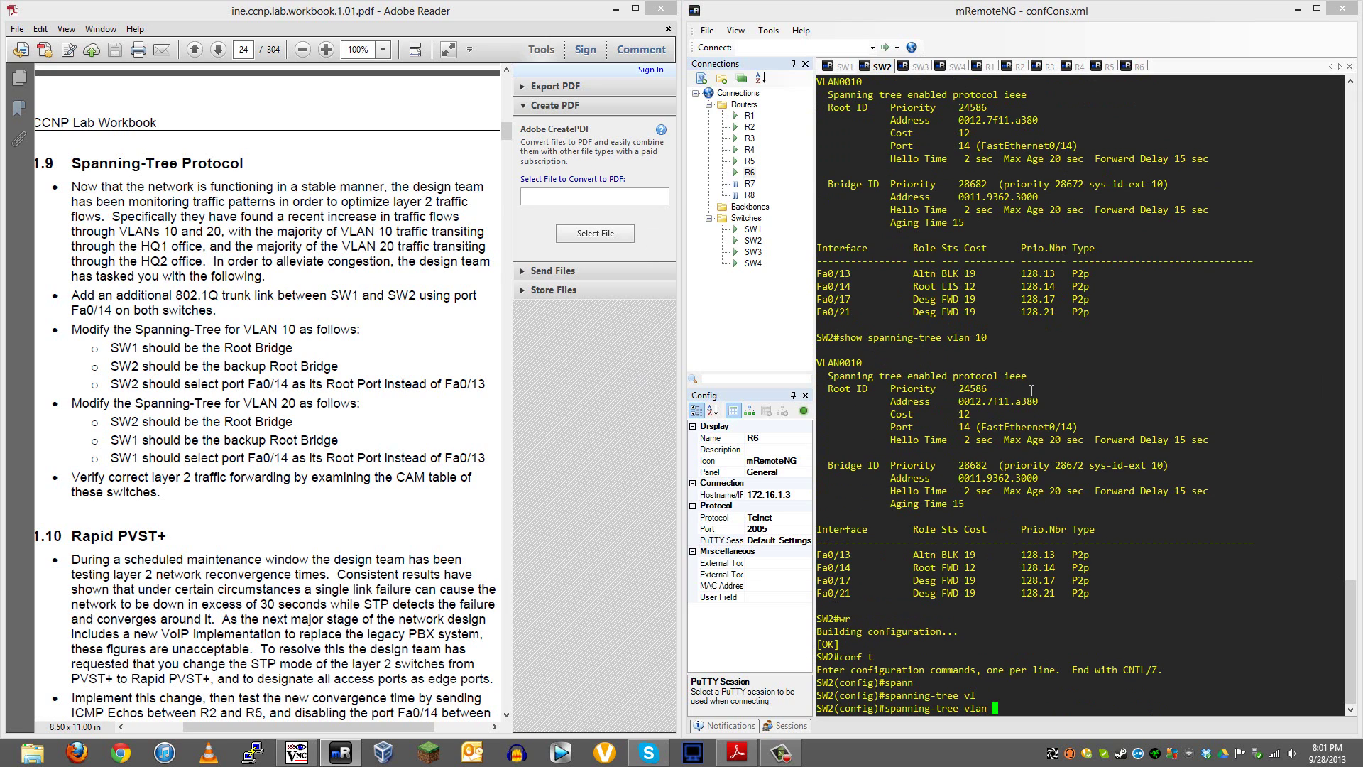
{"action": "type", "text": "20"}
{"action": "key", "text": "Return"}
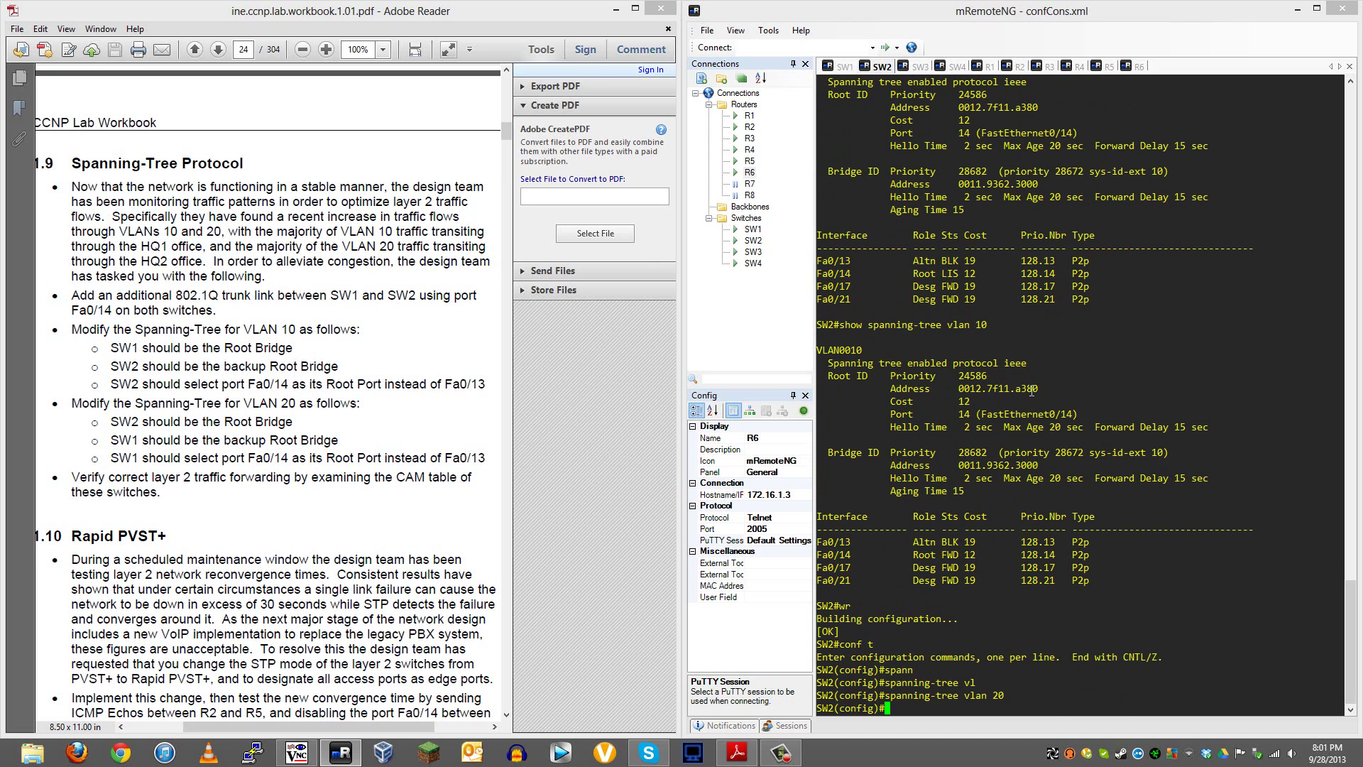
{"action": "key", "text": "Up"}
{"action": "type", "text": "?"}
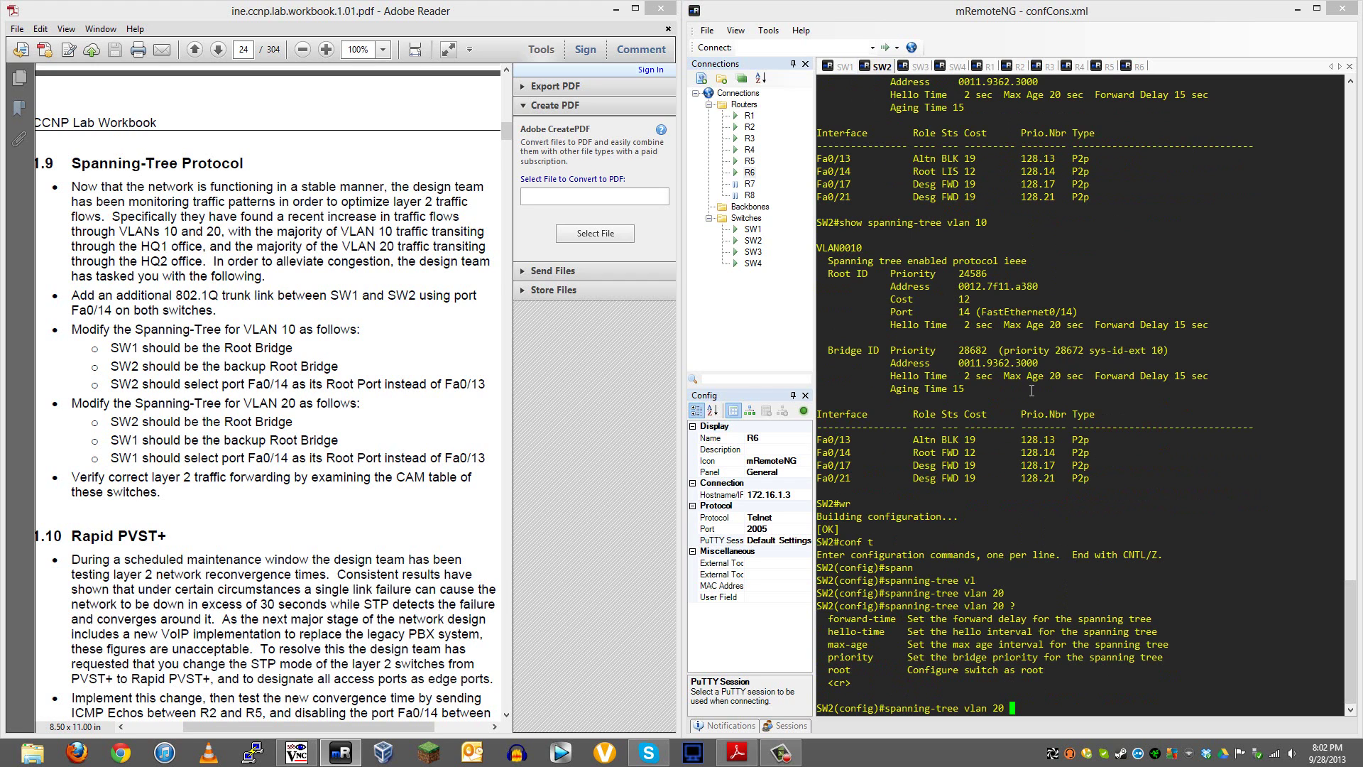
Make SW2 the primary root bridge for VLAN 20 with spanning-tree vlan 20 root primary
{"action": "type", "text": "roo"}
{"action": "key", "text": "Tab"}
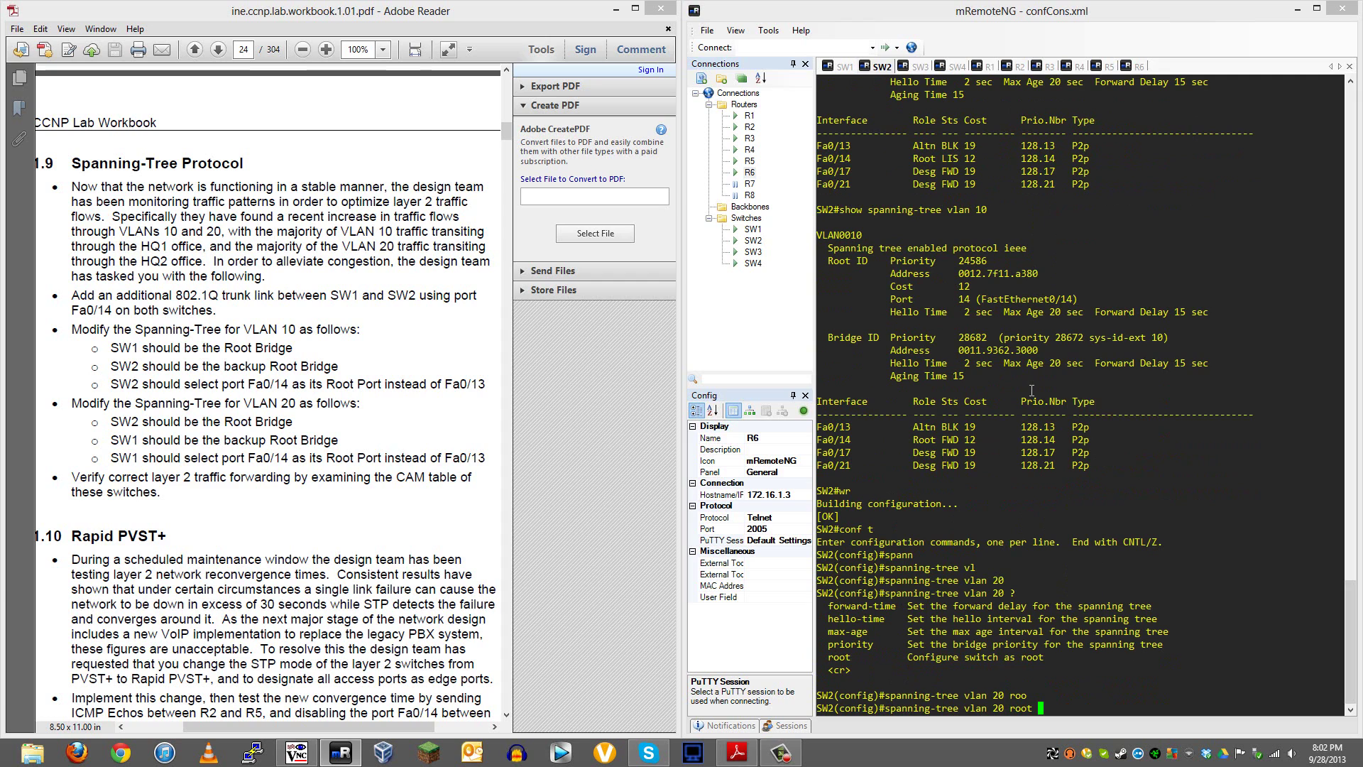
{"action": "type", "text": "pr"}
{"action": "key", "text": "Tab"}
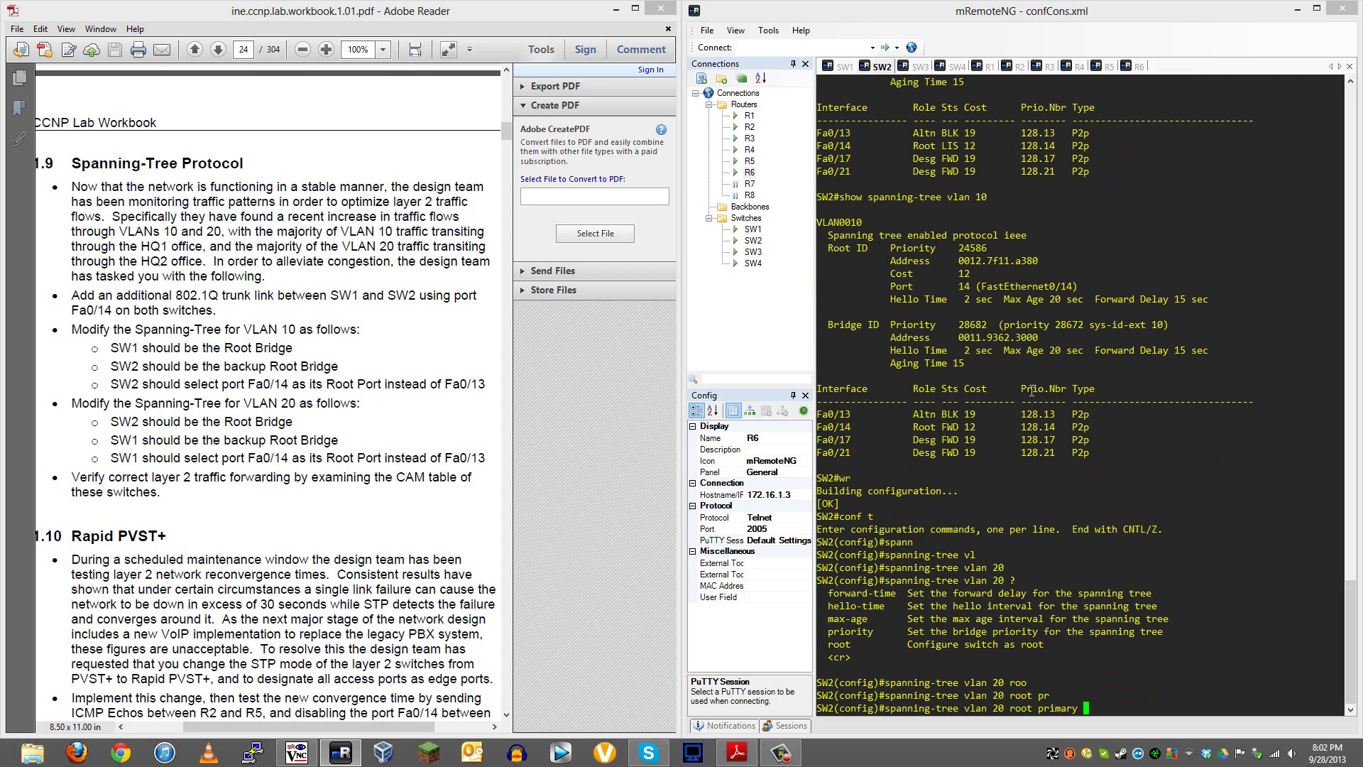
{"action": "key", "text": "Return"}
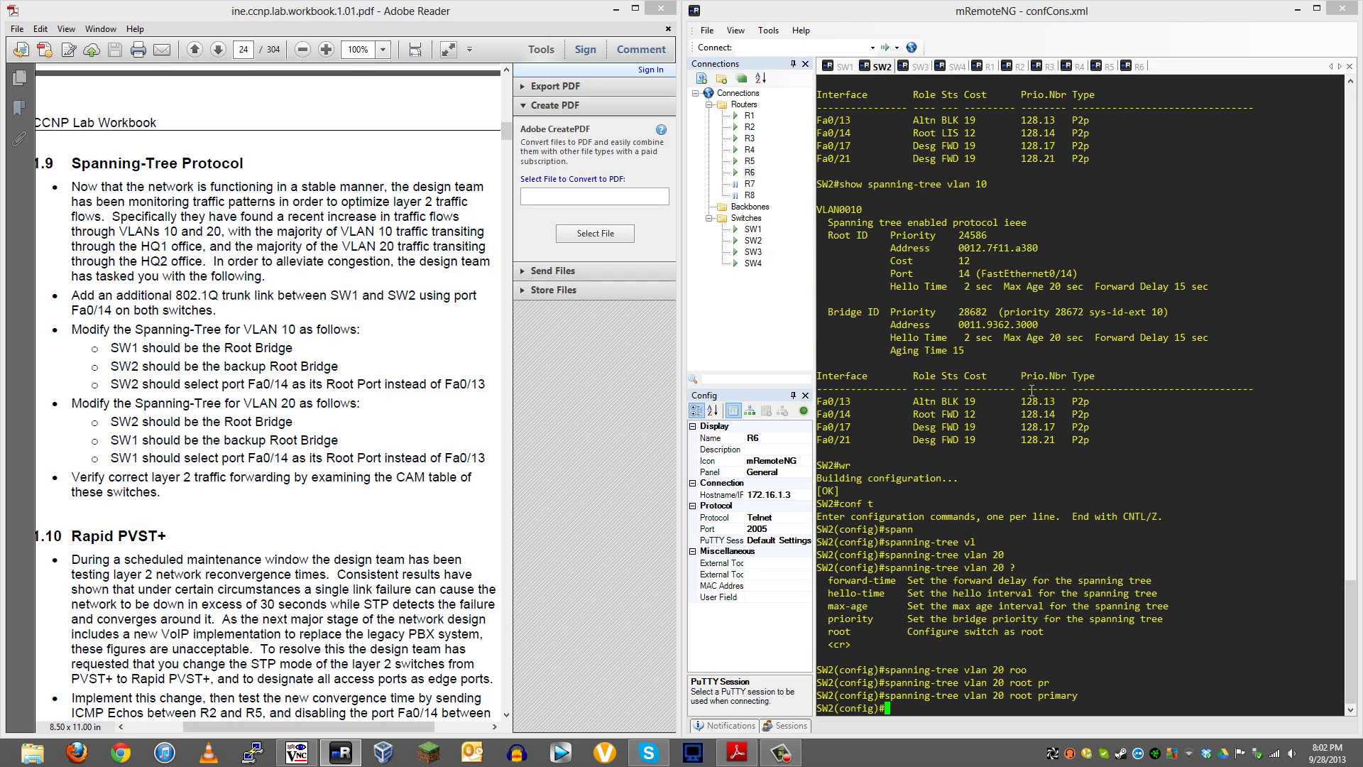
Switch to the SW1 session and enter global configuration mode
{"action": "left_click", "coordinate": [842, 67]}
{"action": "type", "text": "conf t"}
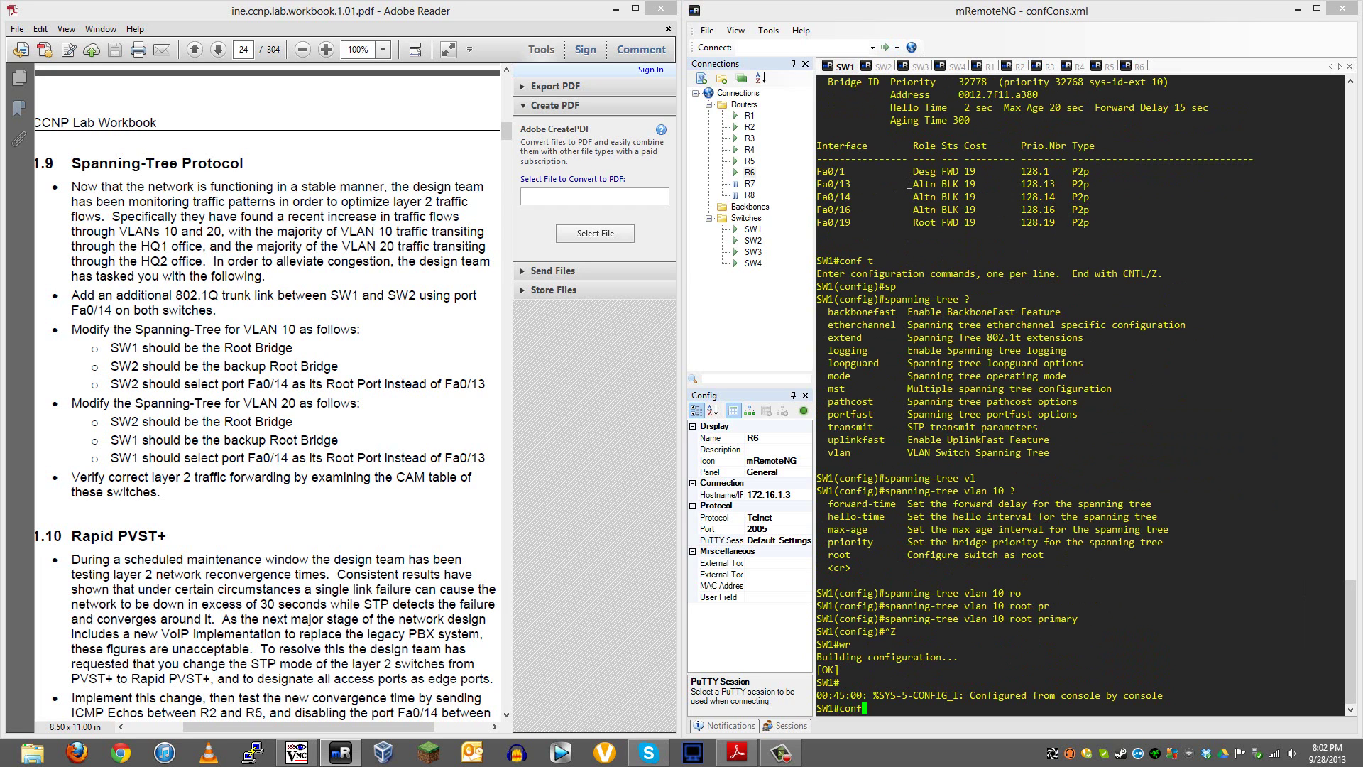
{"action": "key", "text": "Return"}
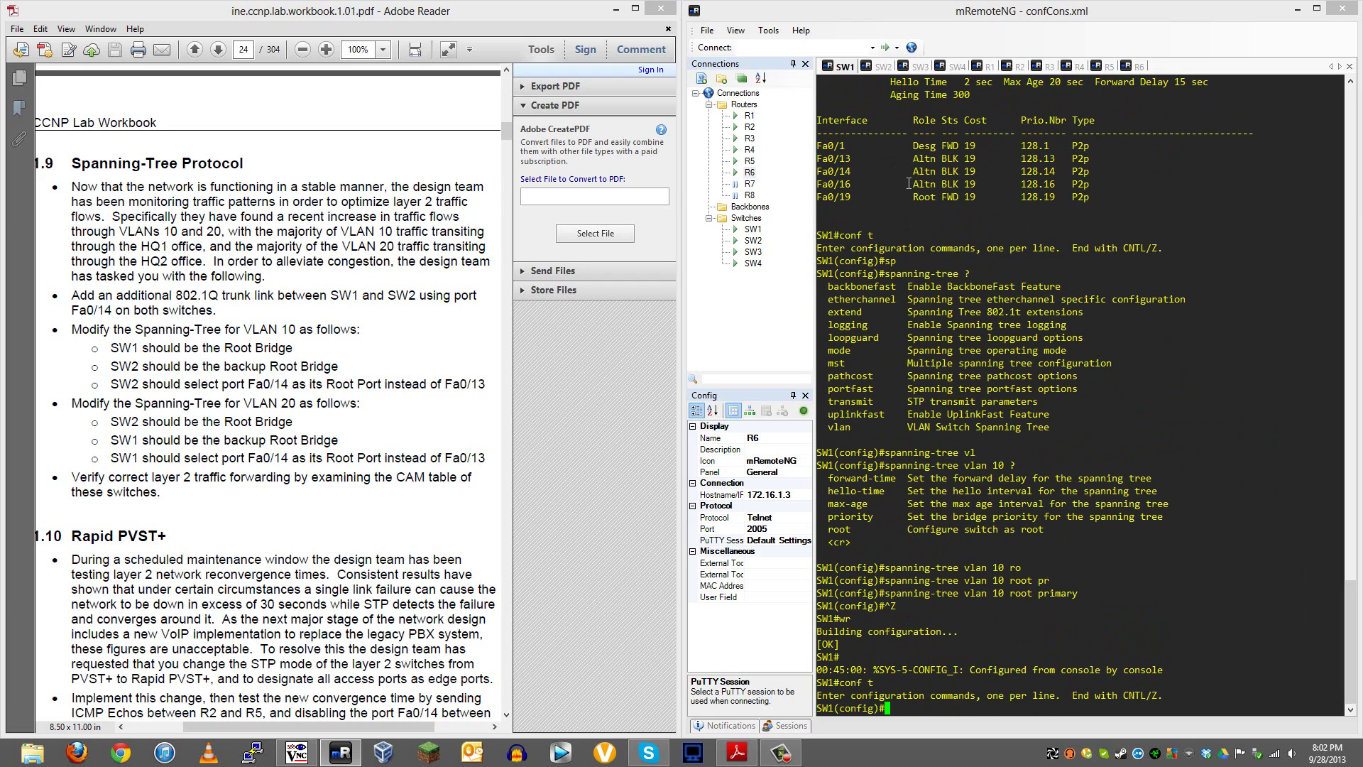
{"action": "type", "text": "inter"}
{"action": "key", "text": "Tab"}
{"action": "type", "text": "fac"}
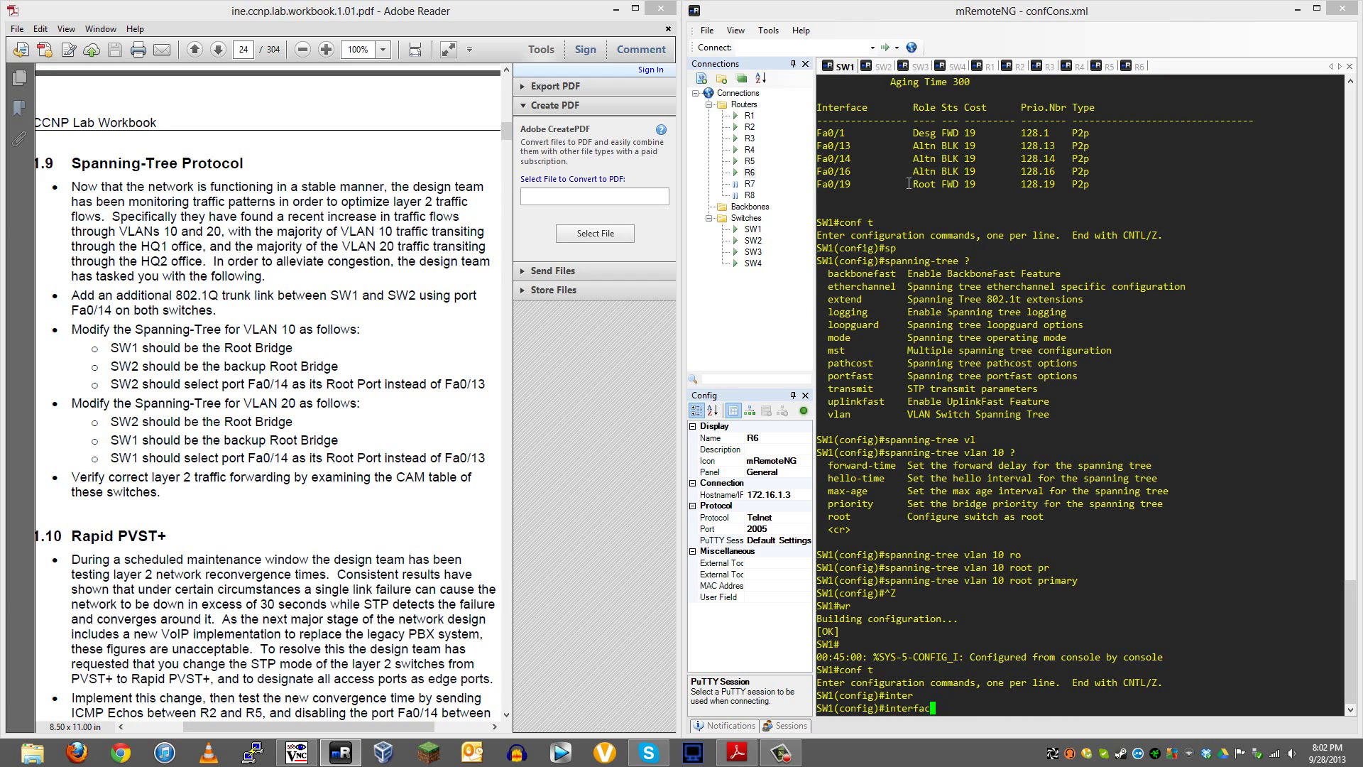
{"action": "key", "text": "BackSpace"}
{"action": "key", "text": "BackSpace"}
{"action": "key", "text": "BackSpace"}
{"action": "key", "text": "BackSpace"}
{"action": "key", "text": "BackSpace"}
{"action": "key", "text": "BackSpace"}
{"action": "key", "text": "BackSpace"}
{"action": "key", "text": "BackSpace"}
Make SW1 the backup root bridge for VLAN 20 with spanning-tree vlan 20 root secondary
{"action": "type", "text": "spann"}
{"action": "key", "text": "Tab"}
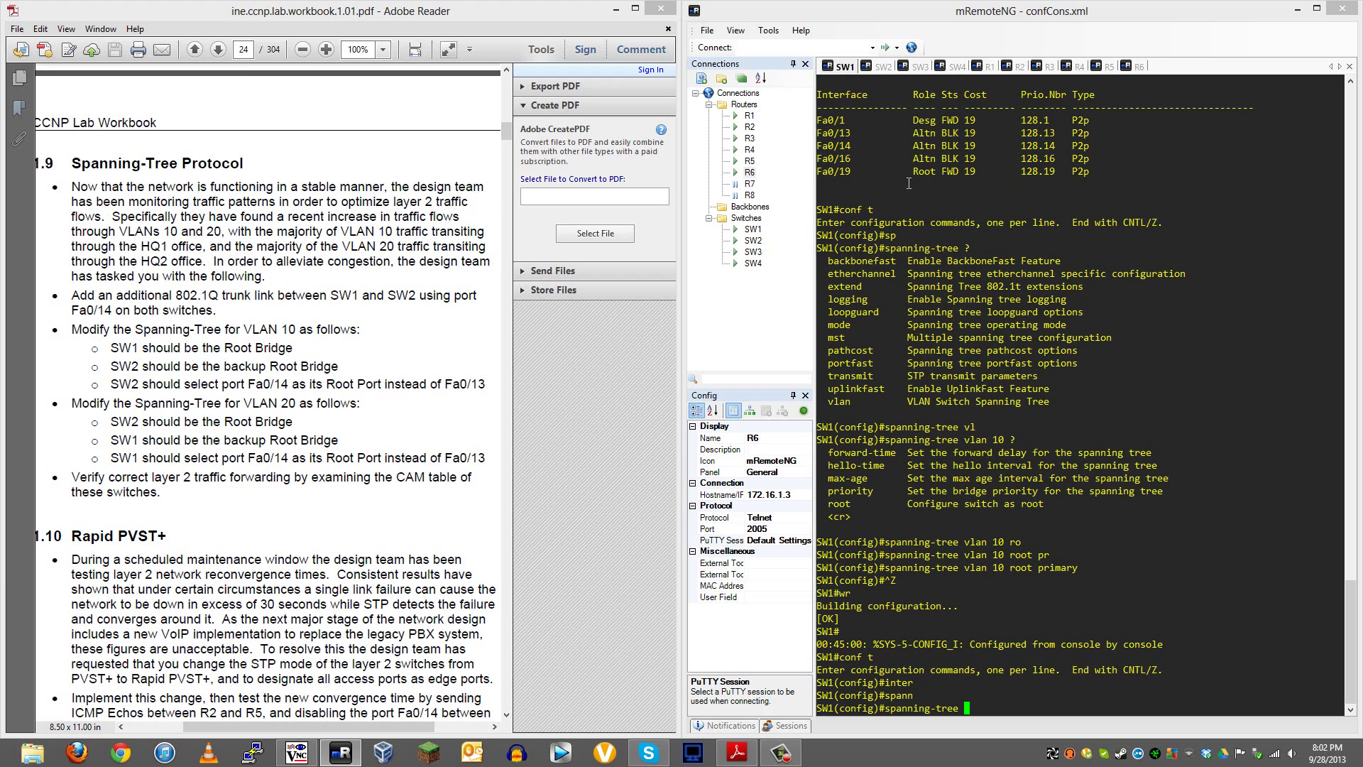
{"action": "type", "text": "vl"}
{"action": "key", "text": "Tab"}
{"action": "type", "text": "20 "}
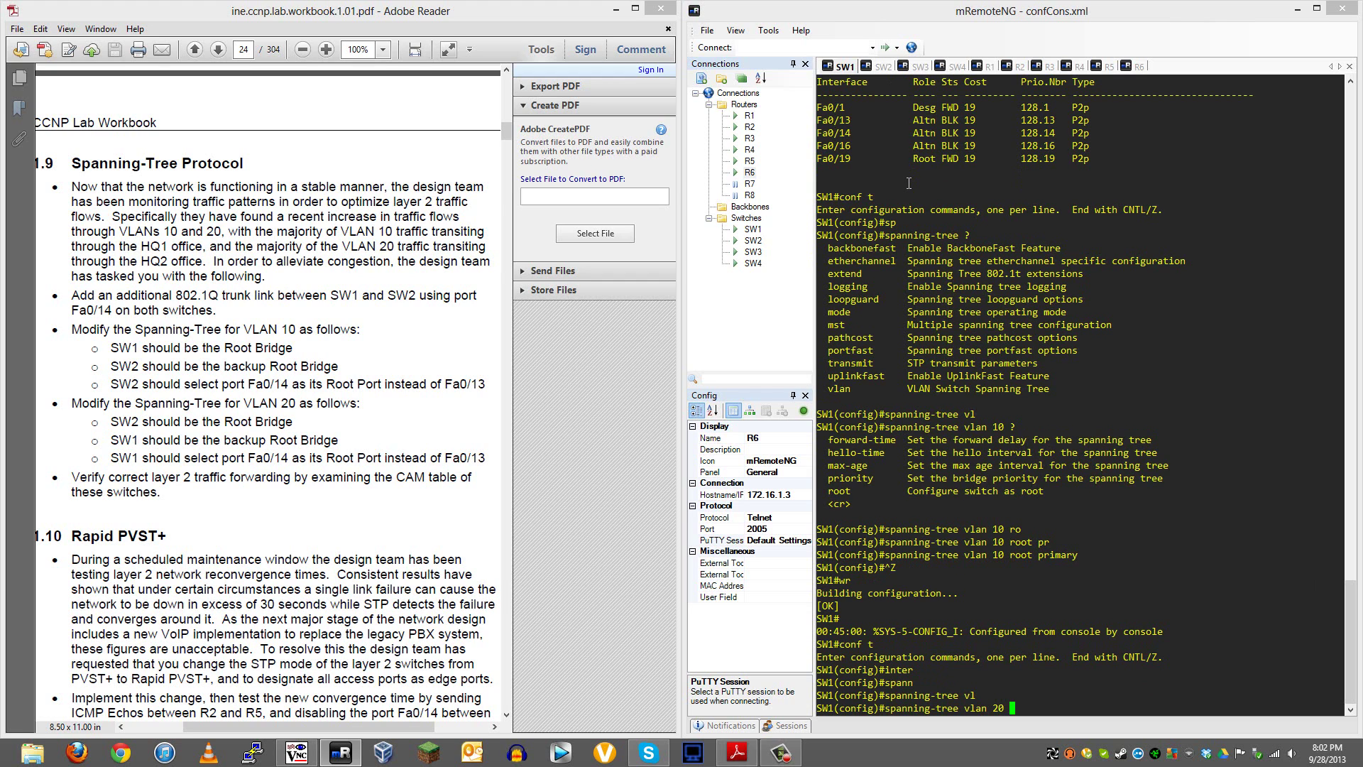
{"action": "type", "text": "ro"}
{"action": "key", "text": "Tab"}
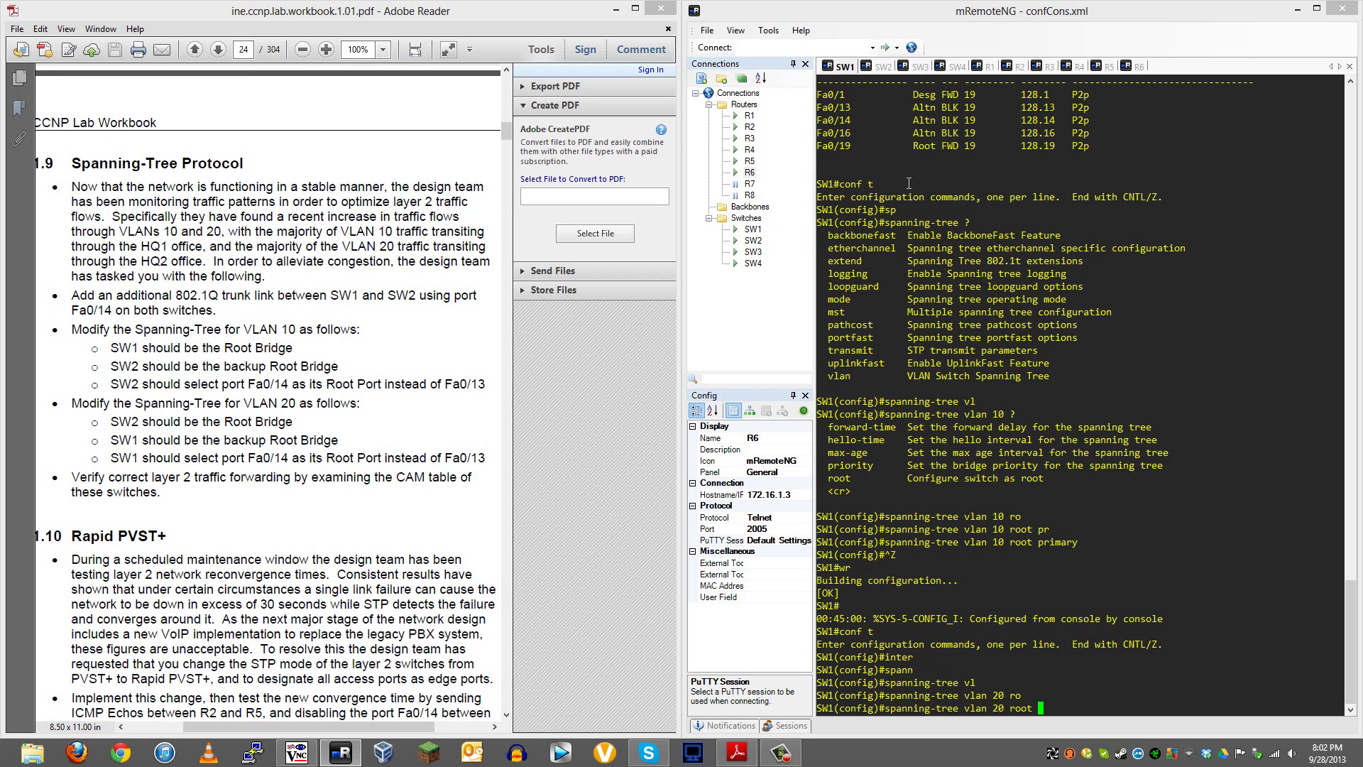
{"action": "type", "text": "s"}
{"action": "key", "text": "Tab"}
{"action": "key", "text": "Return"}
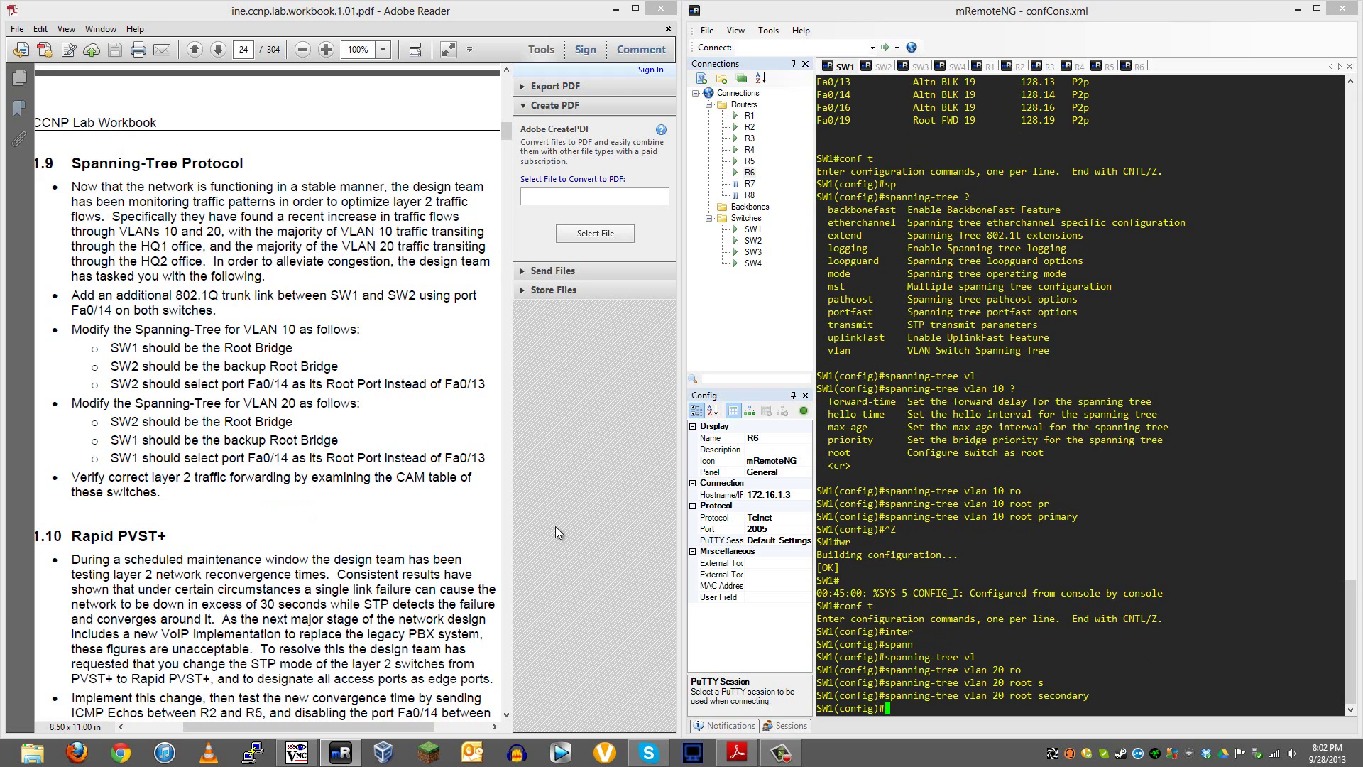
Leave configuration mode on SW1 and page through the show spanning output for VLANs 1 and 10
{"action": "key", "text": "ctrl+z"}
{"action": "type", "text": "show"}
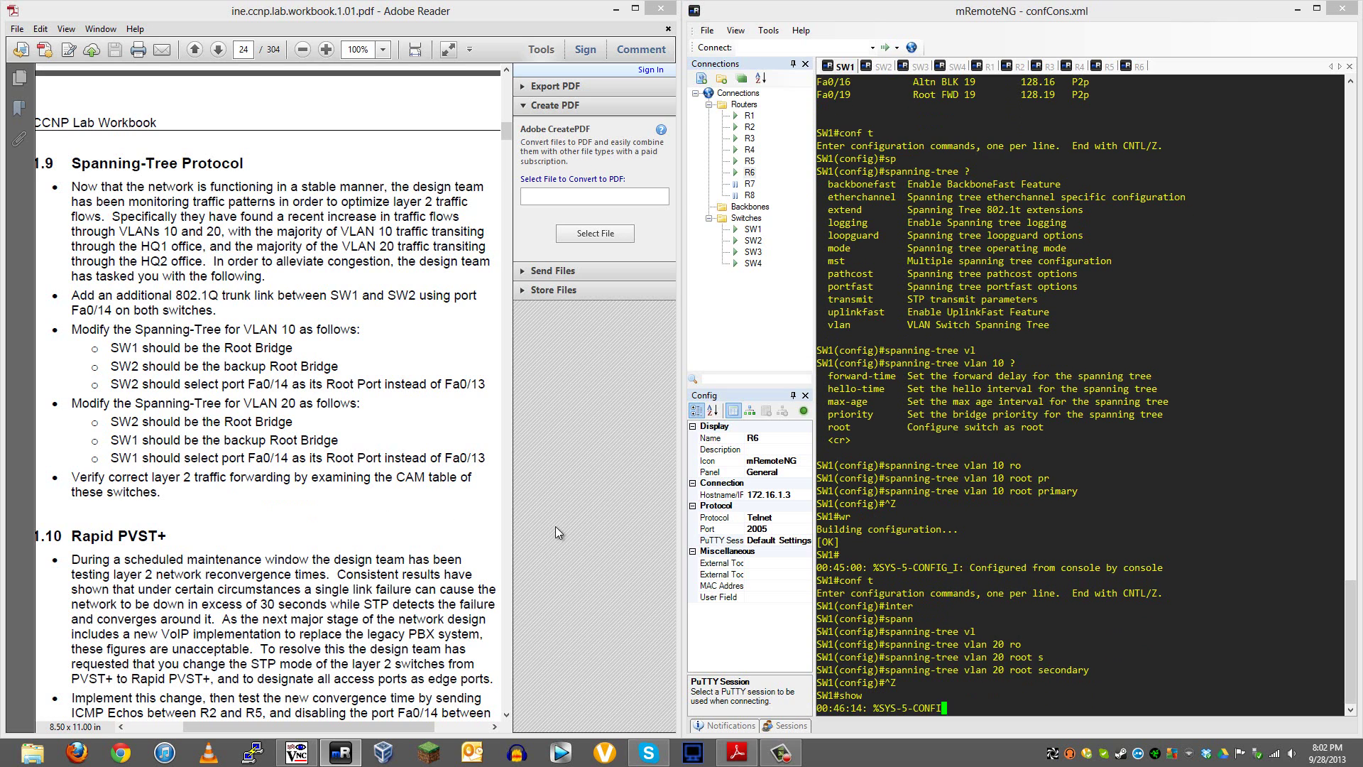
{"action": "type", "text": " spanning"}
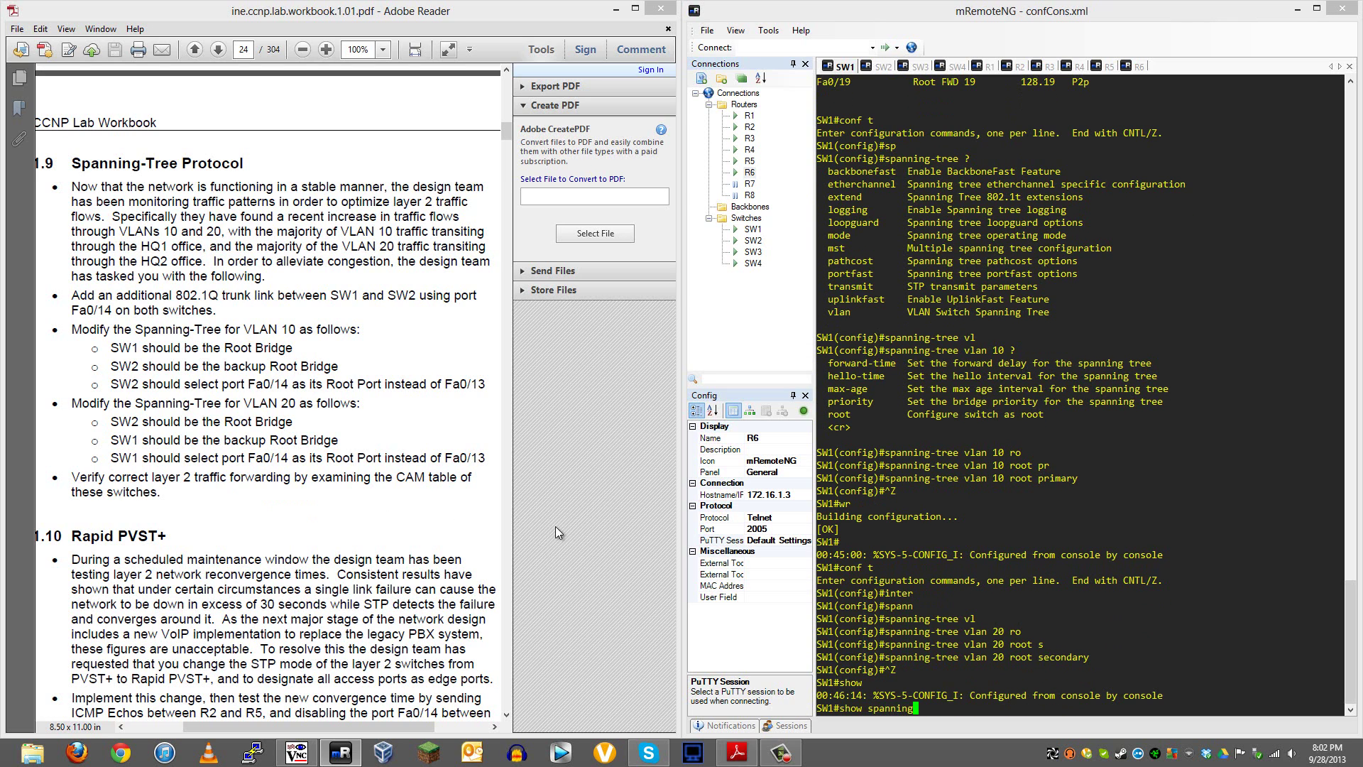
{"action": "key", "text": "Return"}
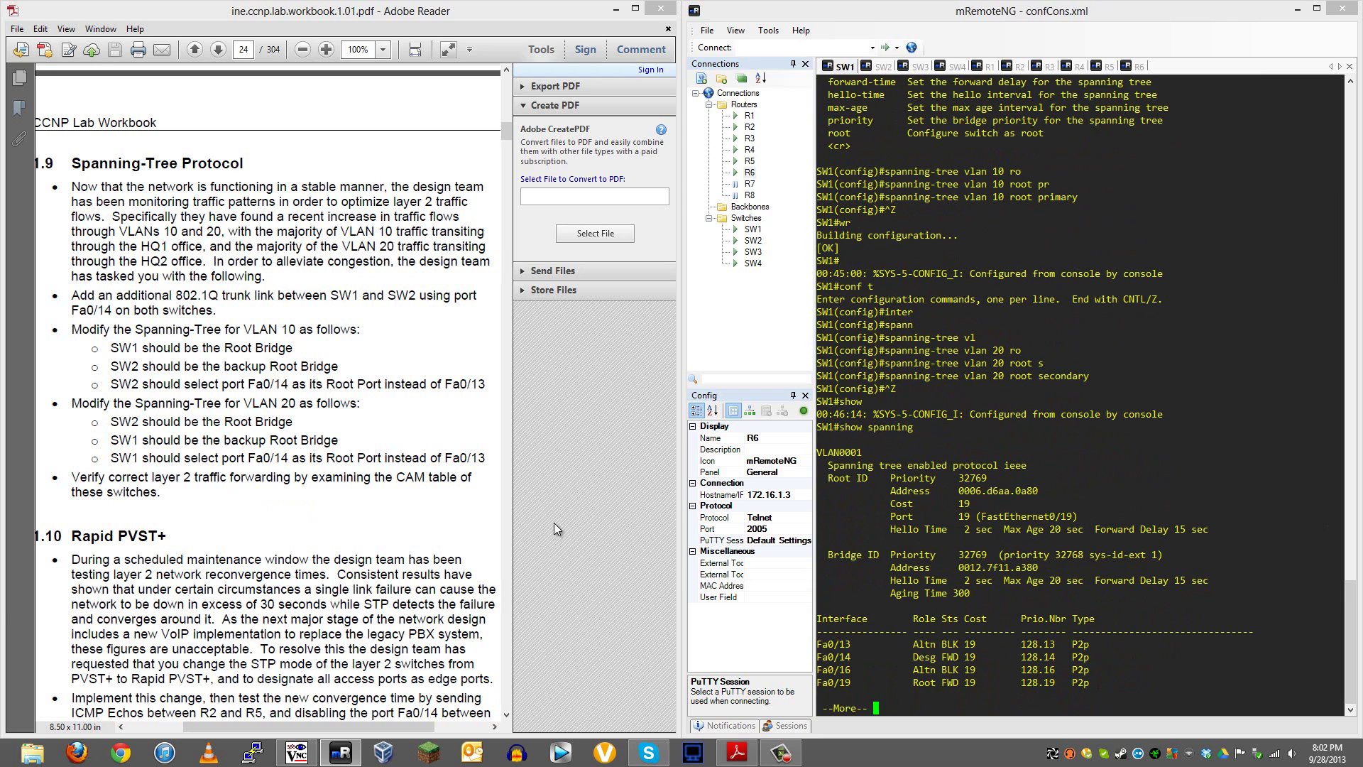
{"action": "key", "text": "space"}
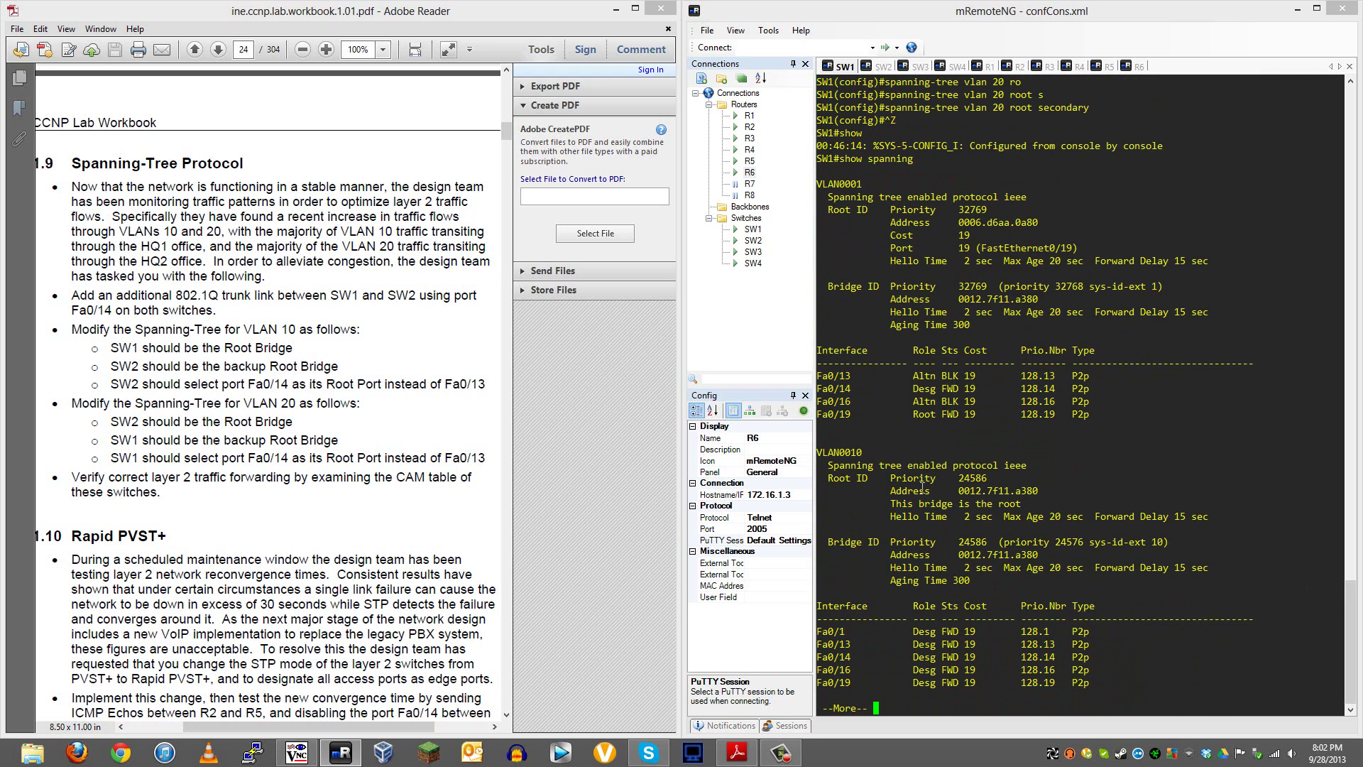
{"action": "key", "text": "space"}
Display SW1's spanning-tree details for VLAN 20 with show spanning-tree vlan 20
{"action": "key", "text": "Up"}
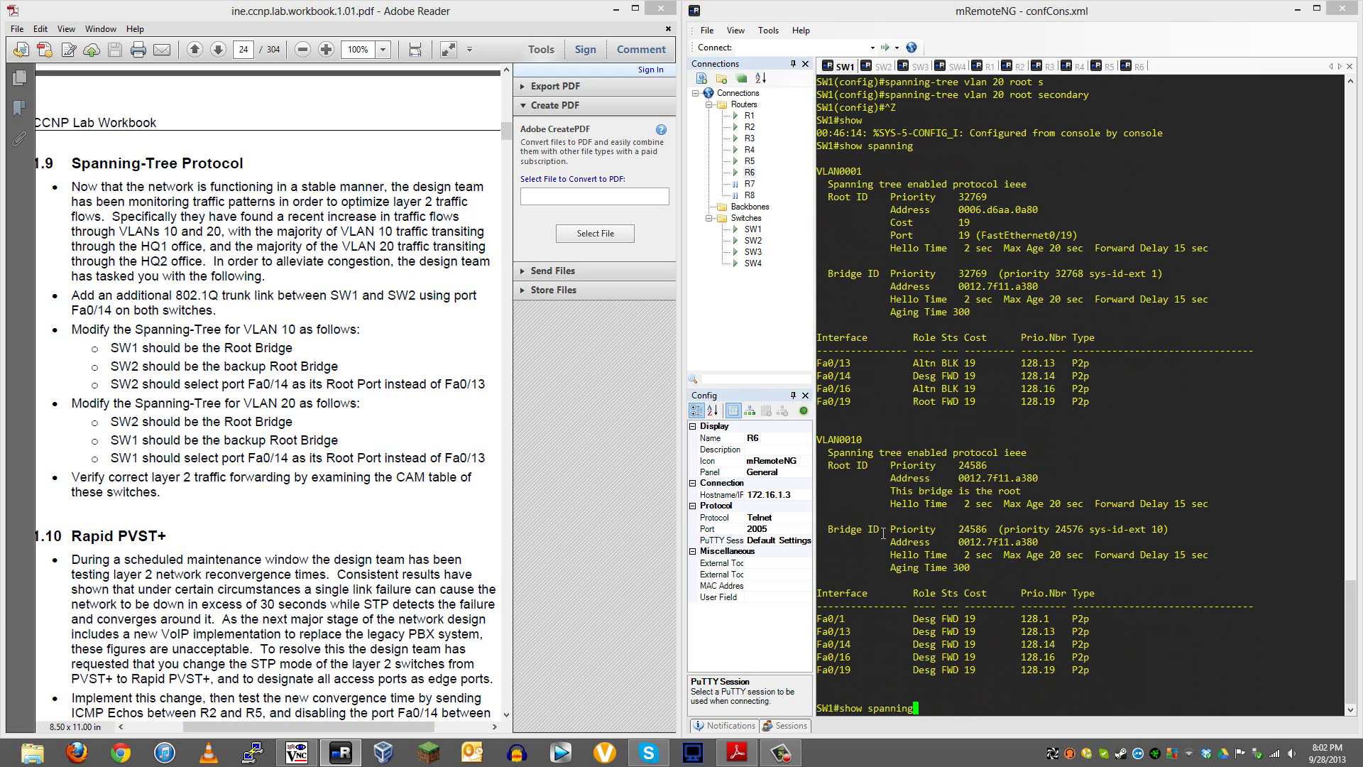
{"action": "key", "text": "Tab"}
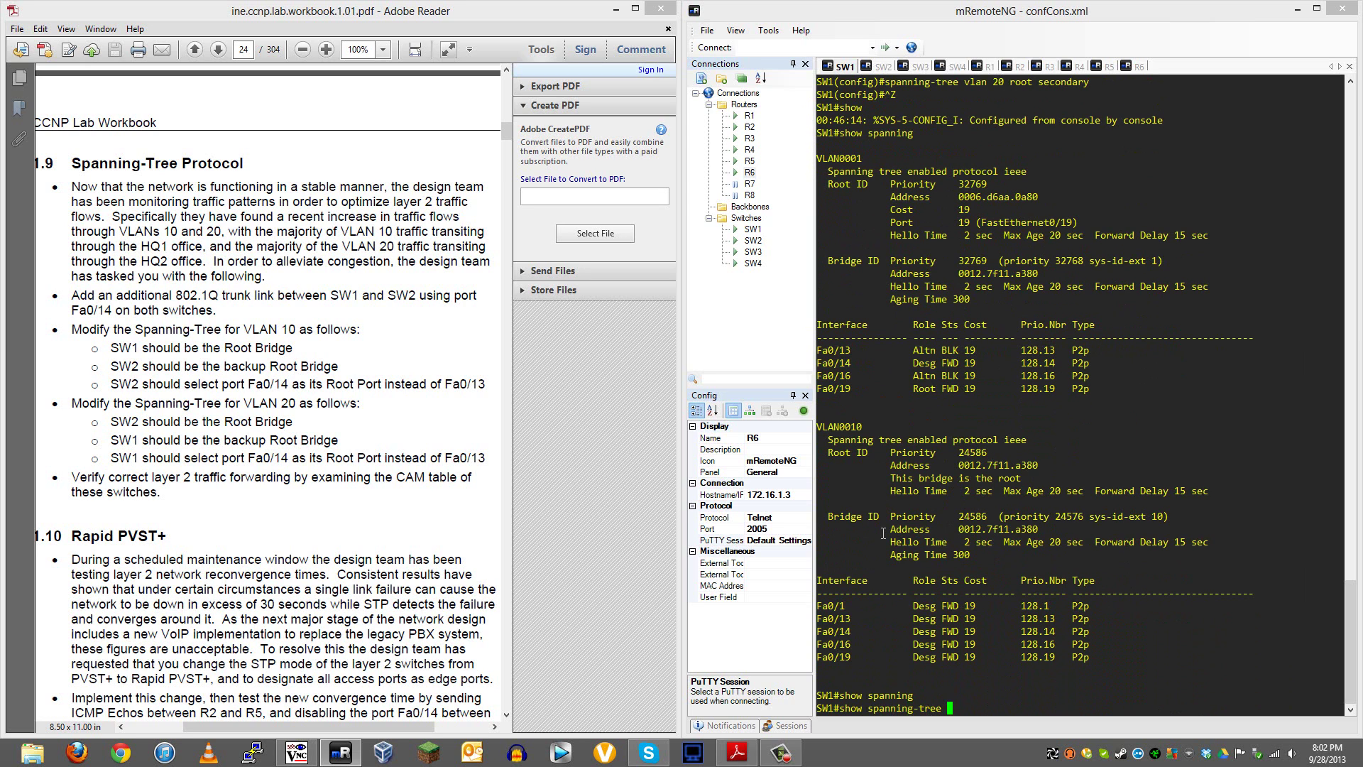
{"action": "type", "text": "vlan 20"}
{"action": "key", "text": "Return"}
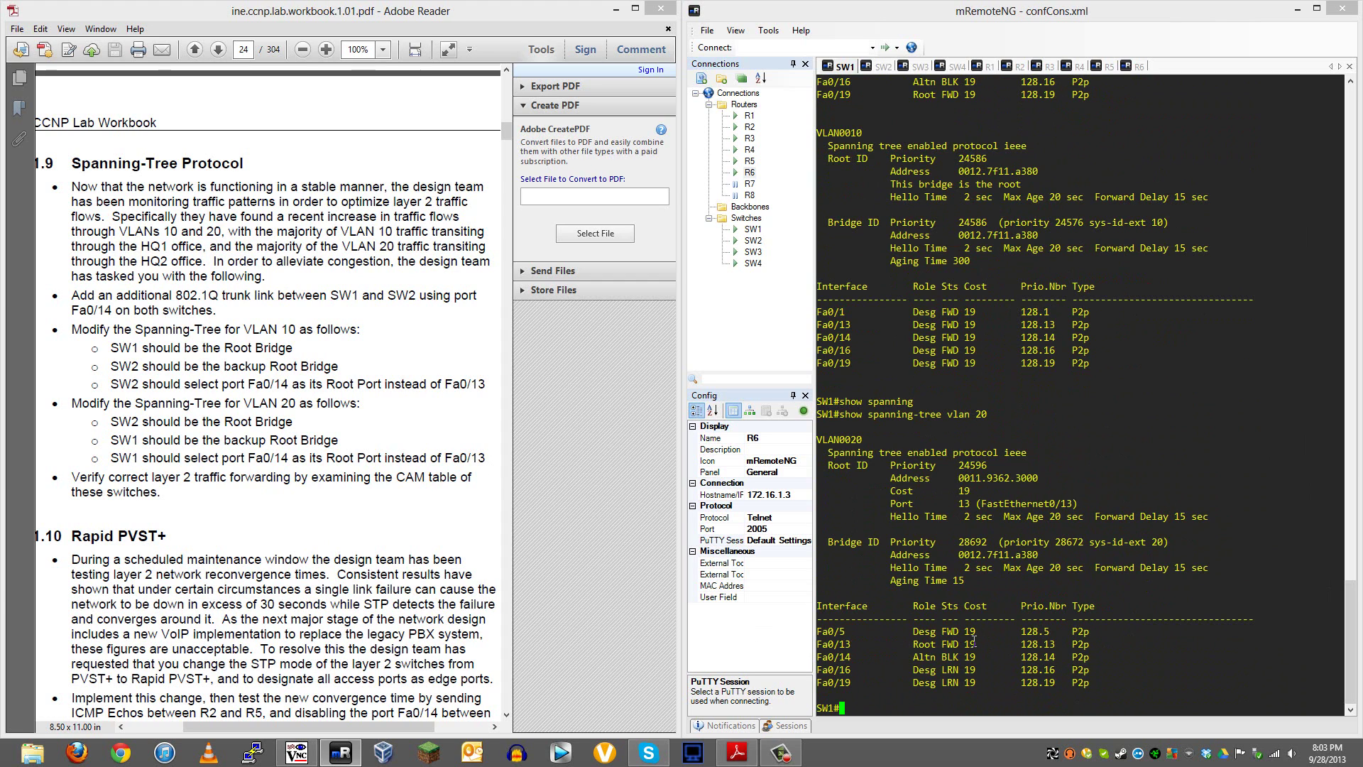
{"action": "double_click", "coordinate": [880, 702]}
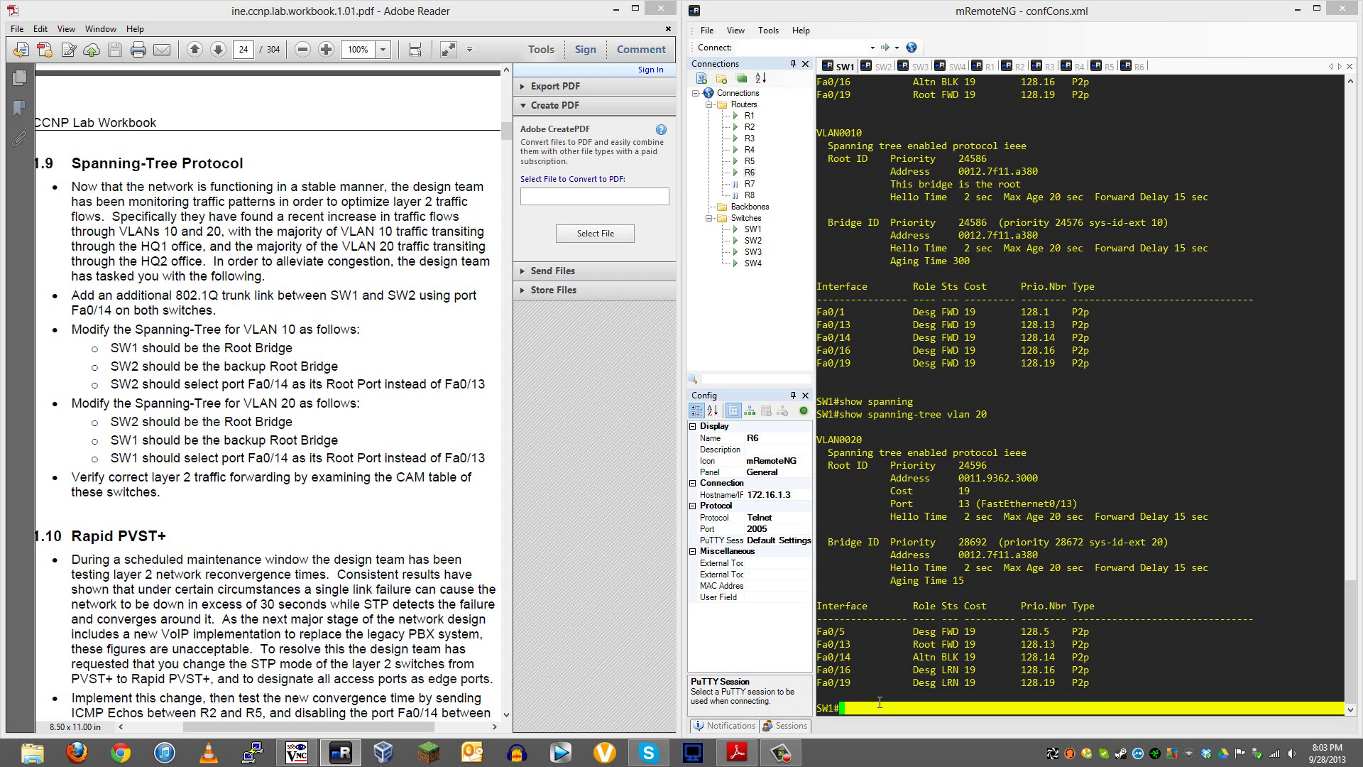
{"action": "left_click", "coordinate": [880, 702]}
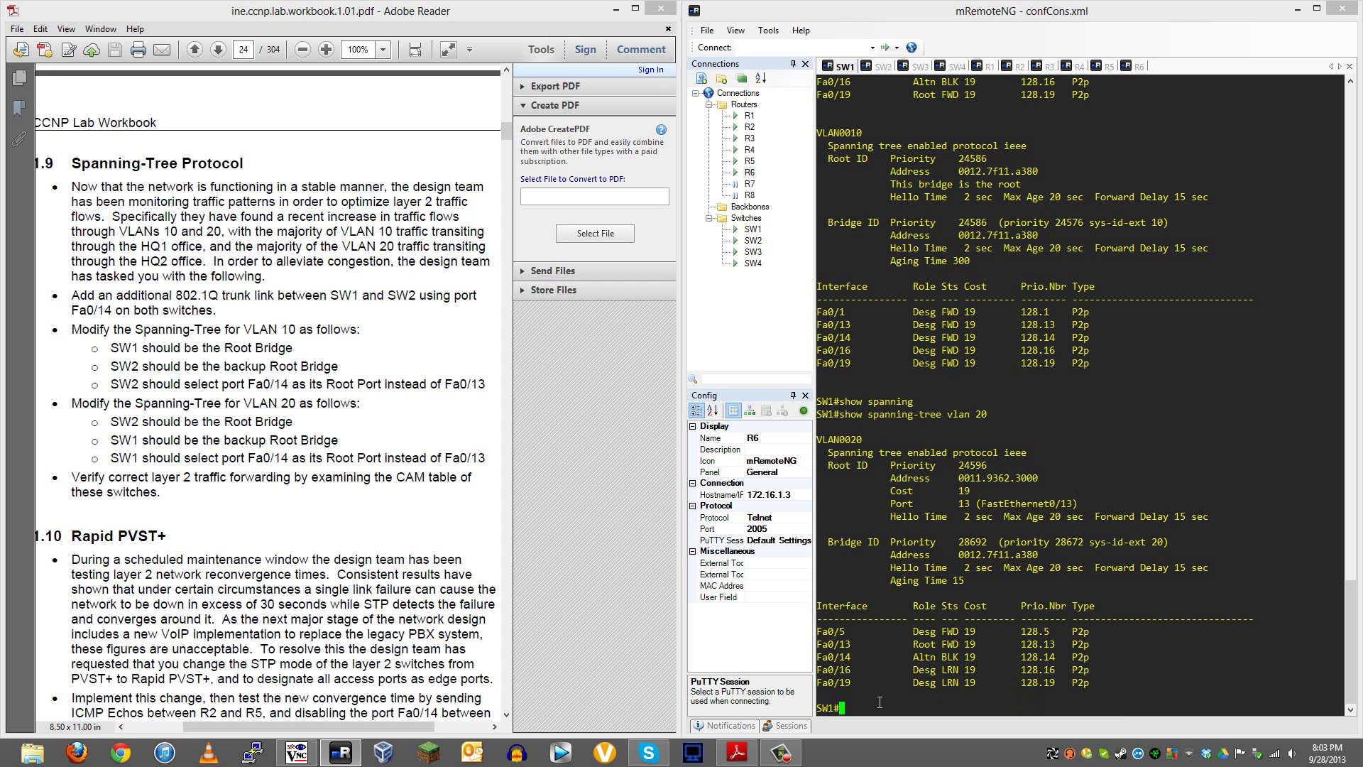
Enter configuration mode on SW1 and open interface Fa0/14 for configuration
{"action": "type", "text": "conf"}
{"action": "key", "text": "Tab"}
{"action": "type", "text": "te"}
{"action": "key", "text": "Return"}
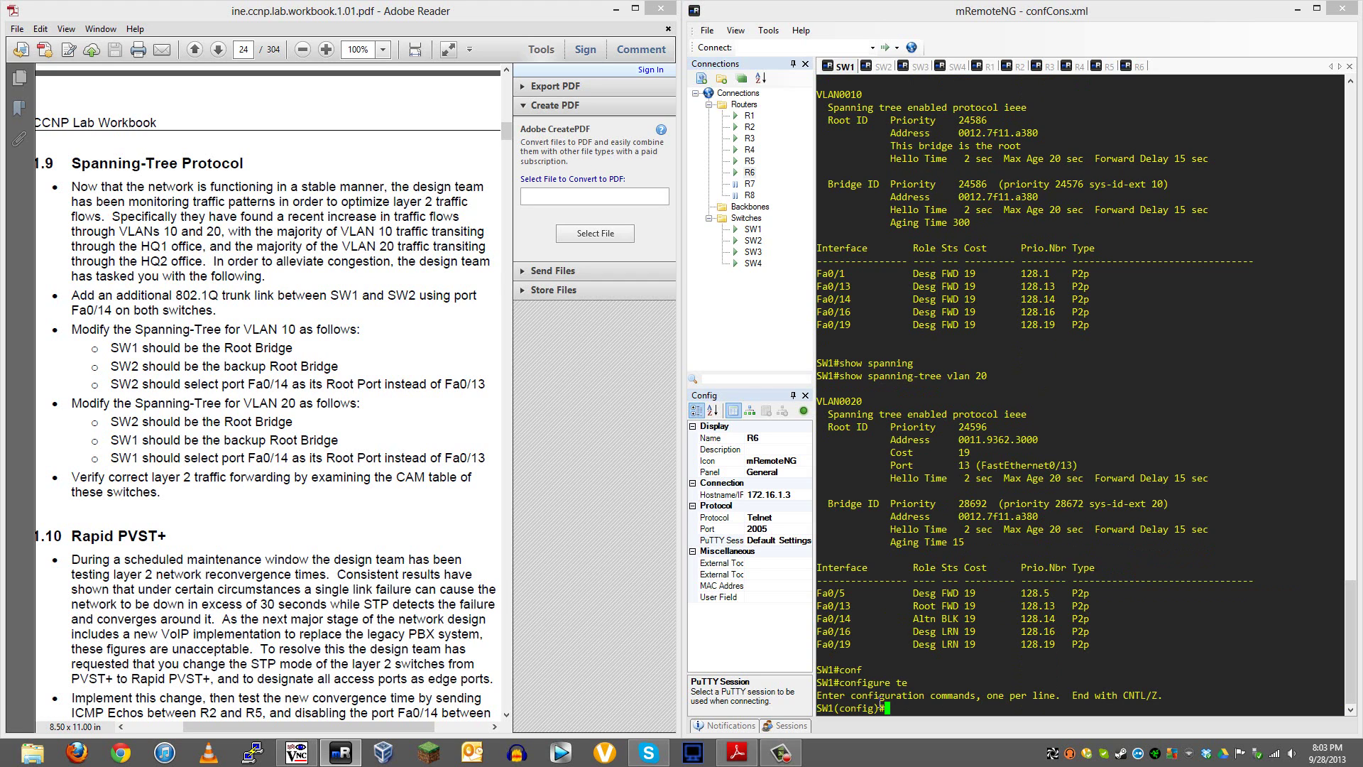
{"action": "type", "text": "inter fa 0/14"}
{"action": "key", "text": "Return"}
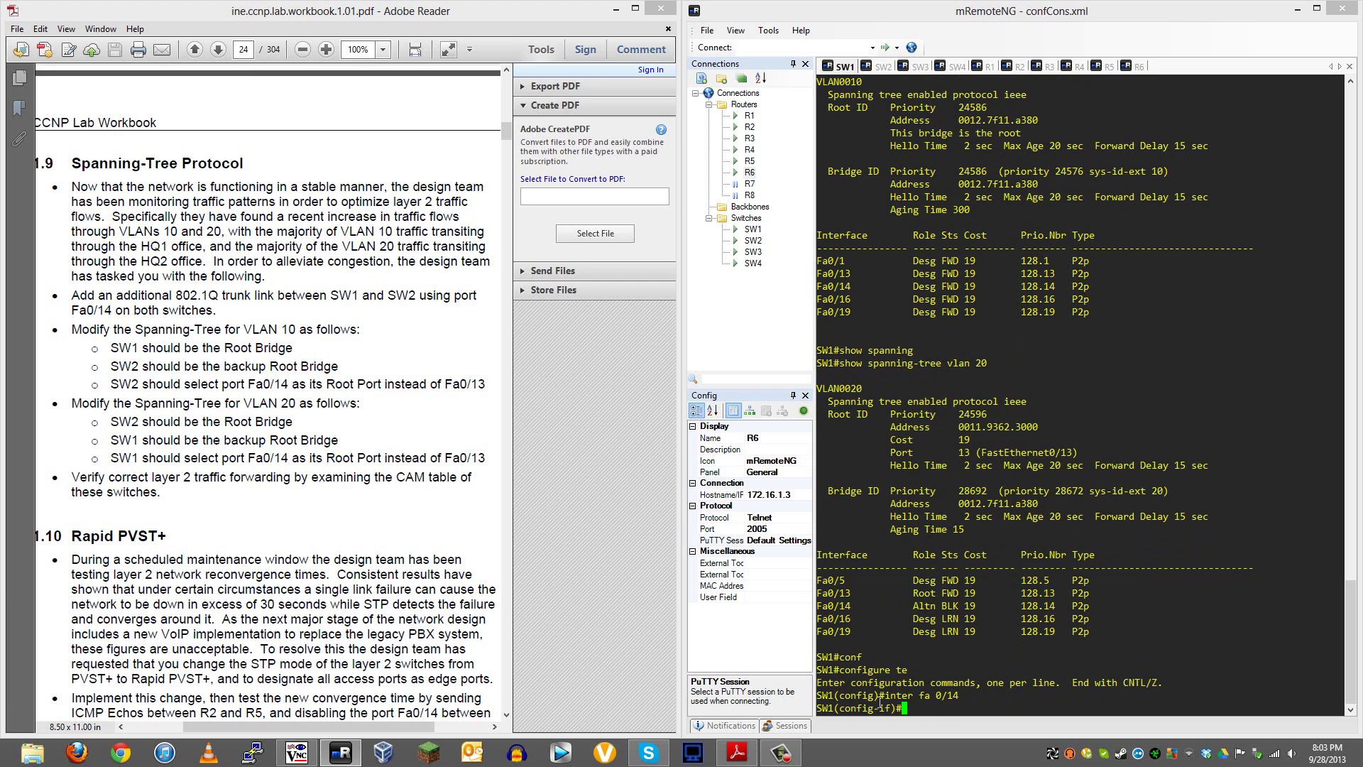
Set the VLAN 20 spanning-tree cost of SW1's Fa0/14 to 12 and leave configuration mode
{"action": "type", "text": "speannin"}
{"action": "key", "text": "BackSpace"}
{"action": "key", "text": "BackSpace"}
{"action": "key", "text": "BackSpace"}
{"action": "key", "text": "BackSpace"}
{"action": "key", "text": "BackSpace"}
{"action": "key", "text": "BackSpace"}
{"action": "key", "text": "BackSpace"}
{"action": "type", "text": "panning"}
{"action": "key", "text": "Tab"}
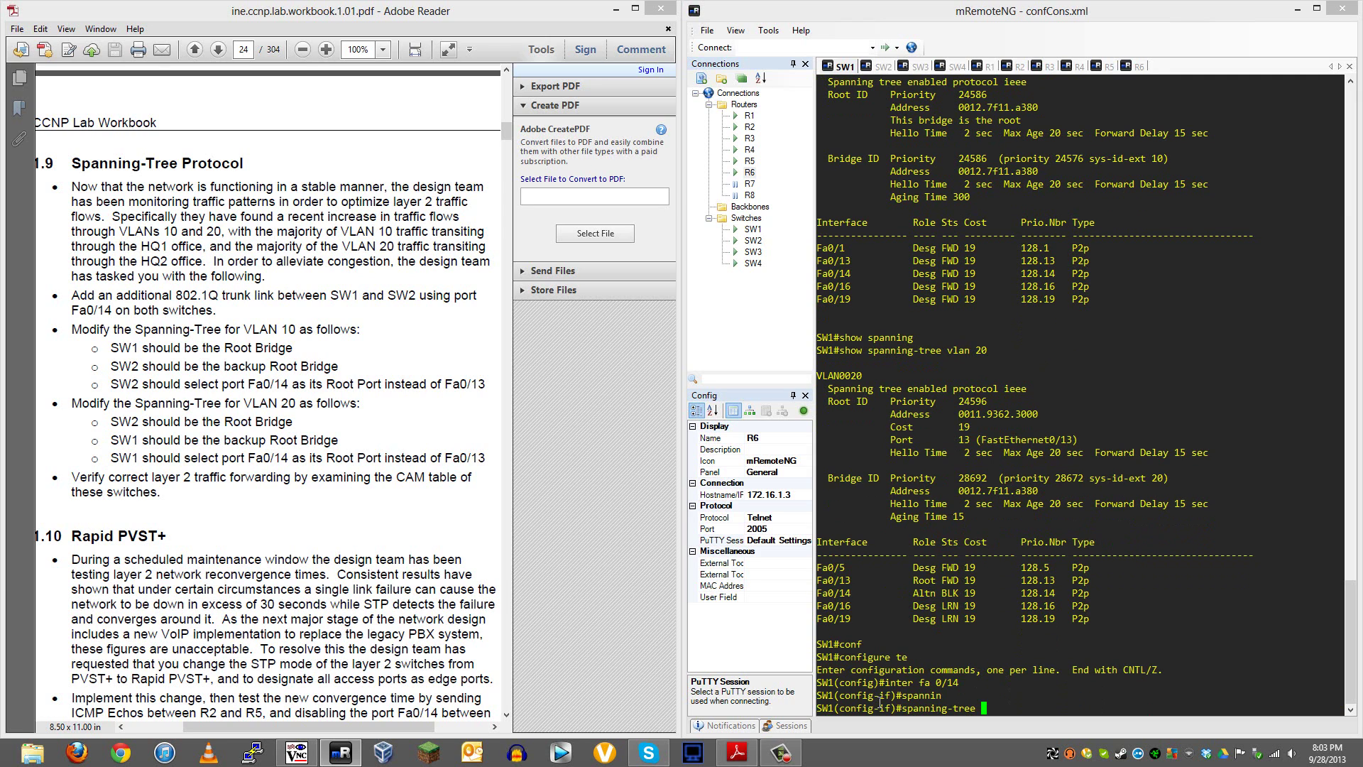
{"action": "type", "text": "vl"}
{"action": "key", "text": "Tab"}
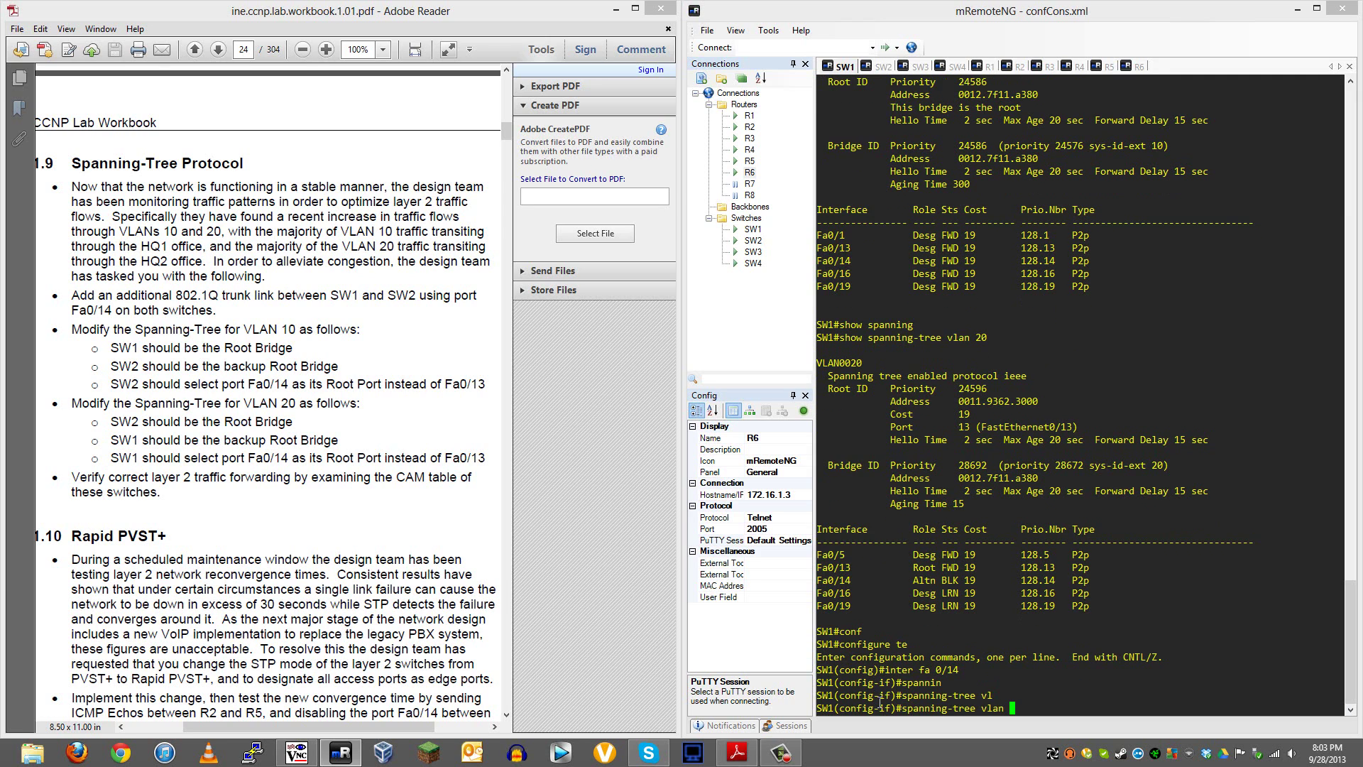
{"action": "type", "text": "20 ?"}
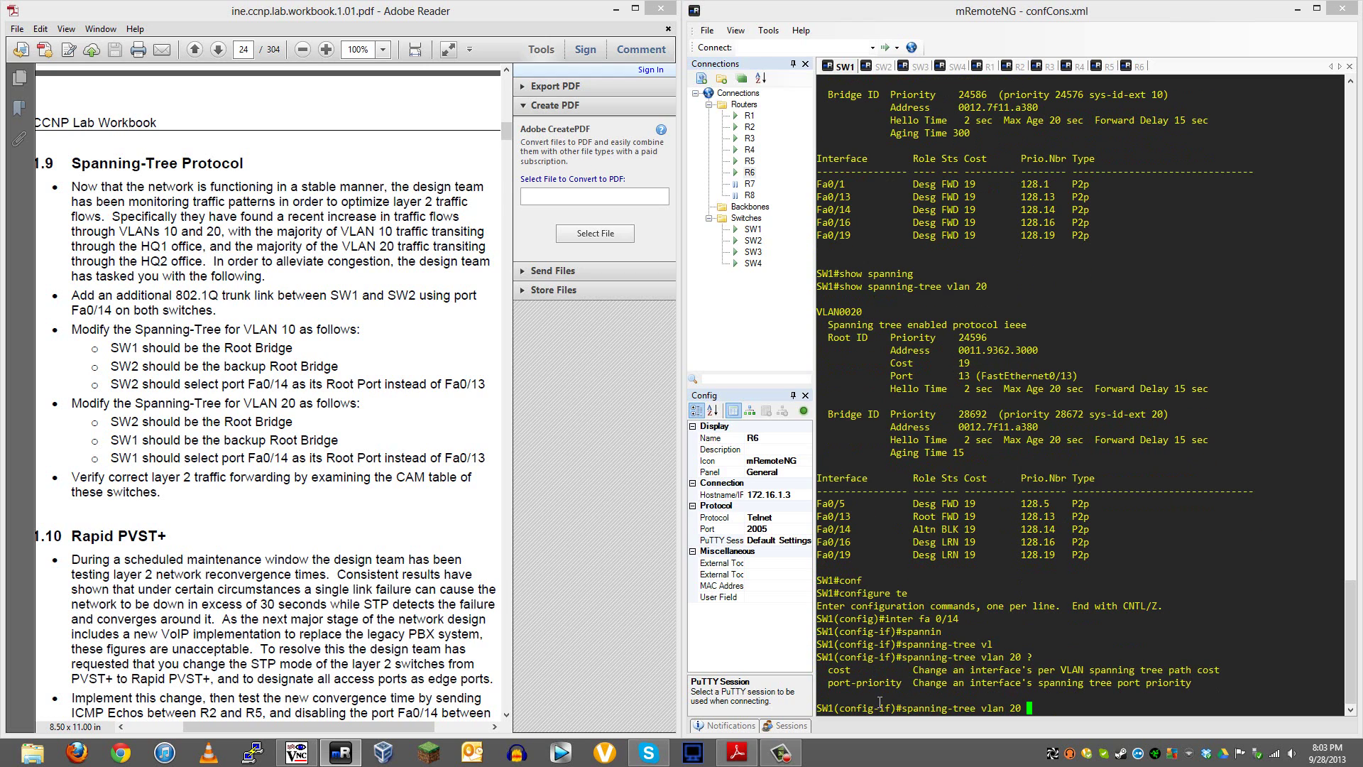
{"action": "type", "text": "co"}
{"action": "key", "text": "Tab"}
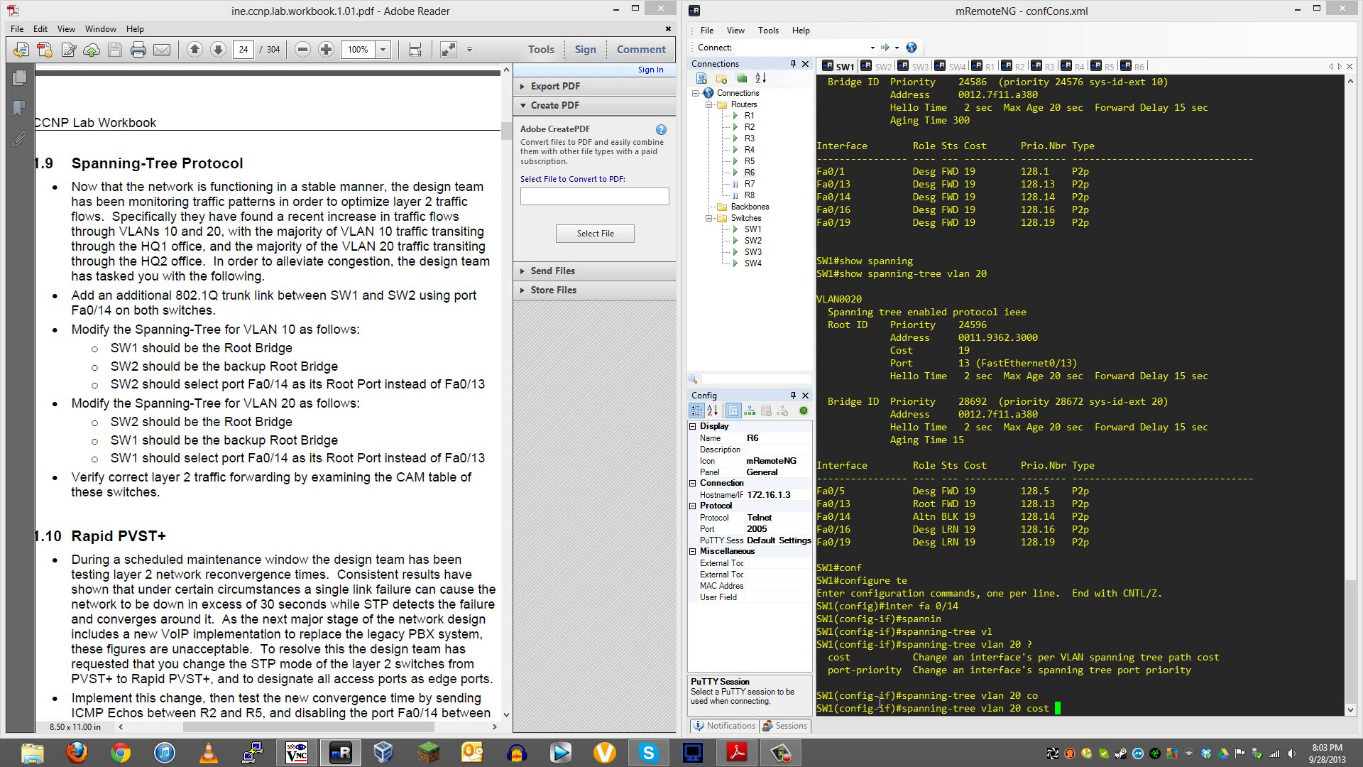
{"action": "type", "text": "?"}
{"action": "type", "text": "12"}
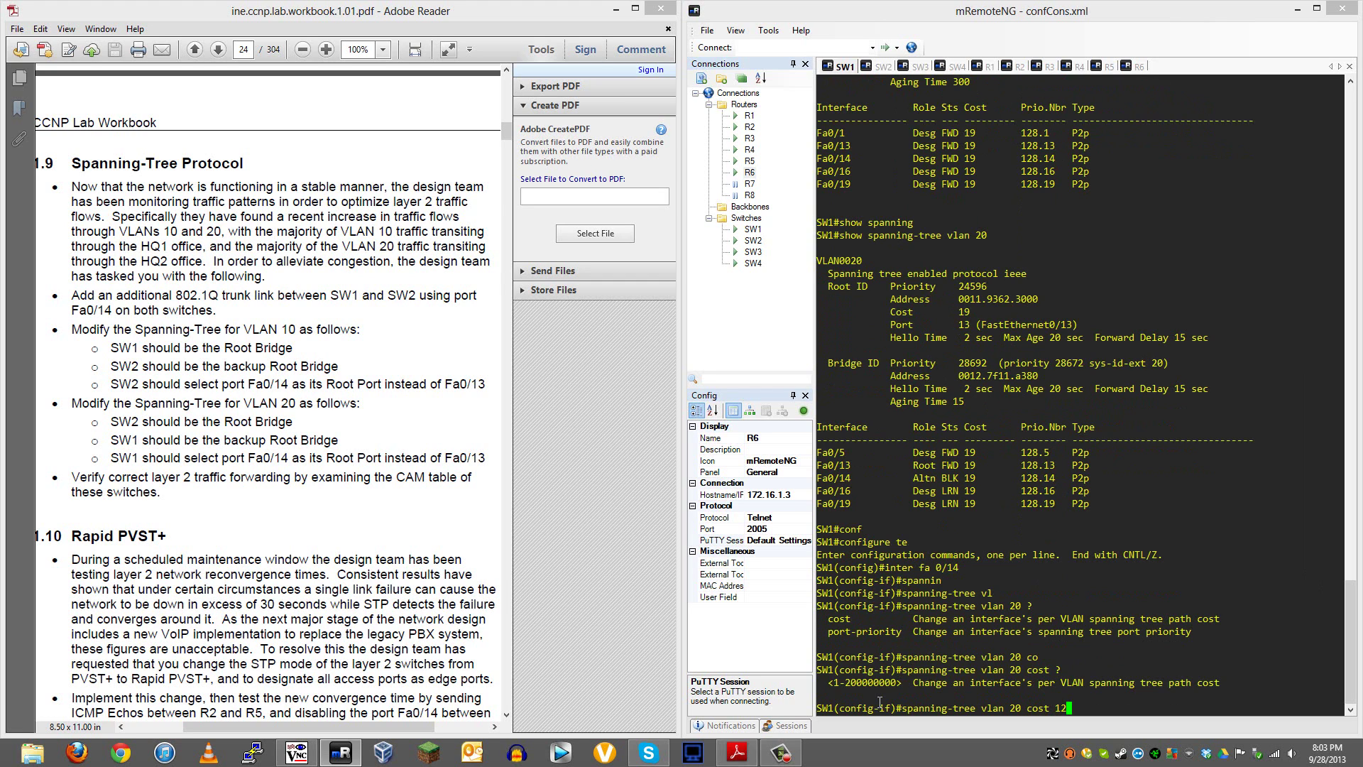
{"action": "key", "text": "Return"}
{"action": "key", "text": "ctrl+z"}
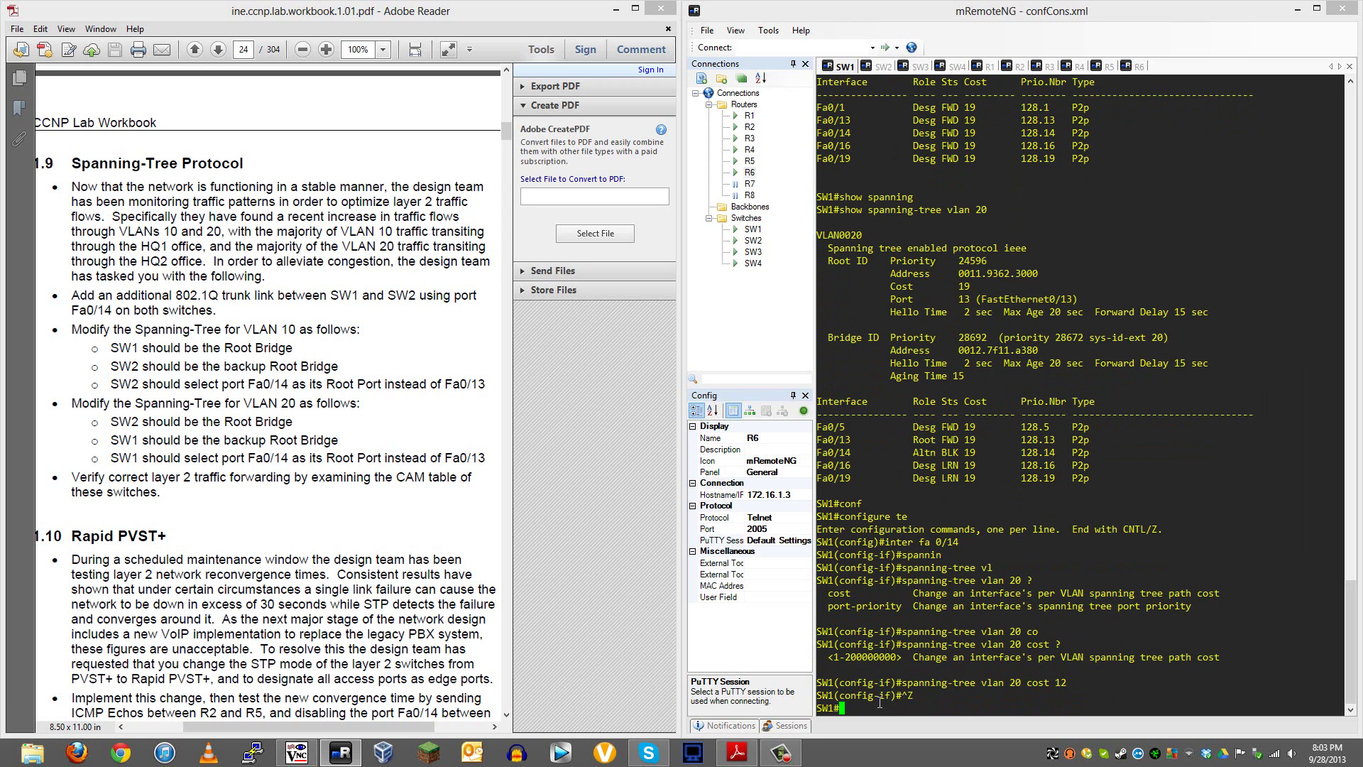
Run show spanning-tree vlan 20 repeatedly on SW1 to check the role and state of Fa0/14
{"action": "type", "text": "show"}
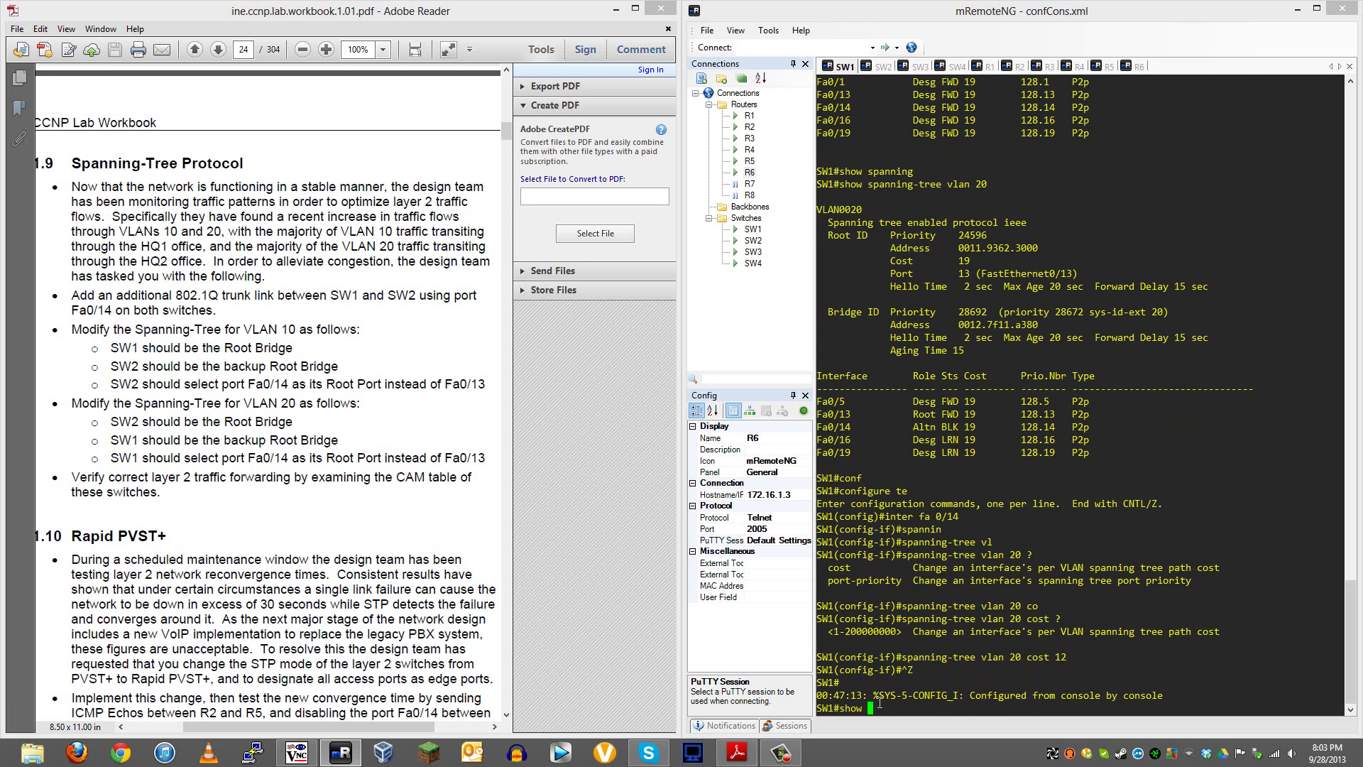
{"action": "type", "text": " spanning-tree vlan 20"}
{"action": "key", "text": "Return"}
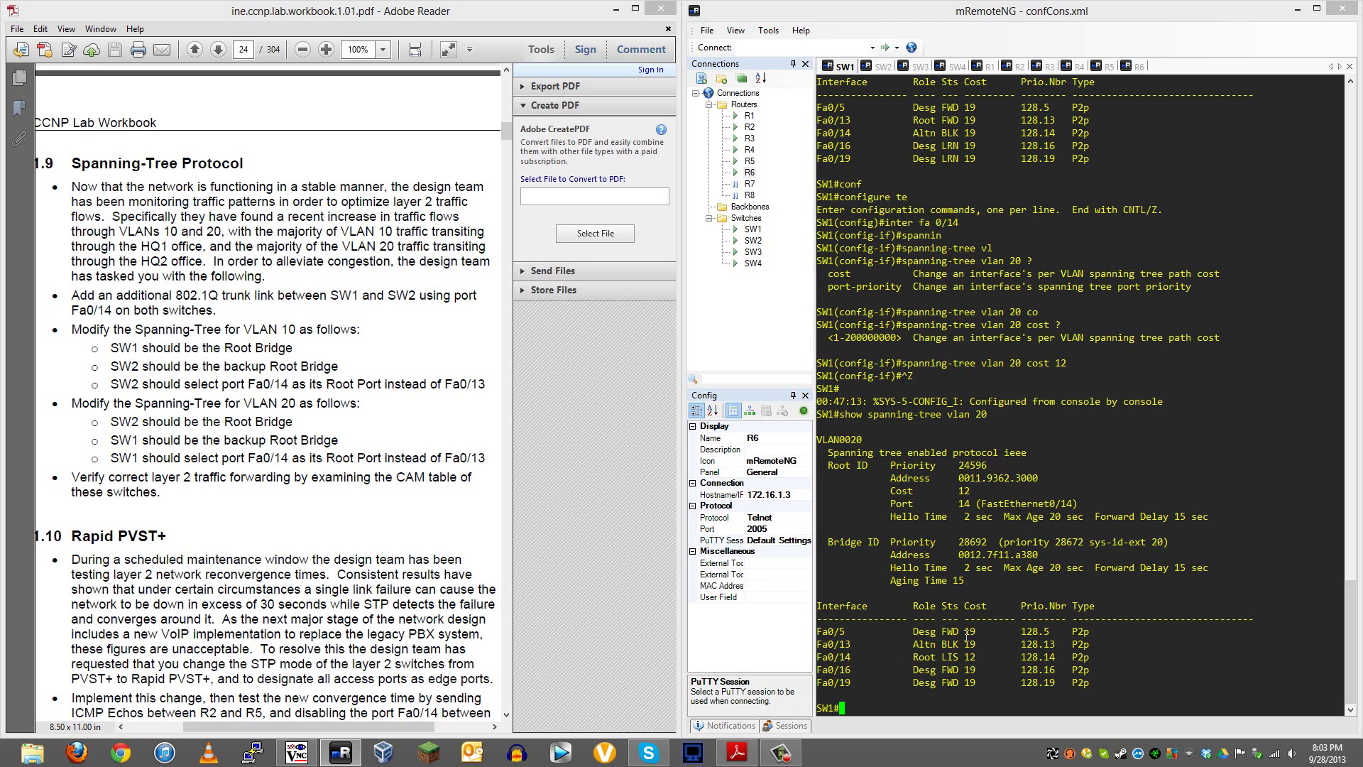
{"action": "key", "text": "Up"}
{"action": "key", "text": "Return"}
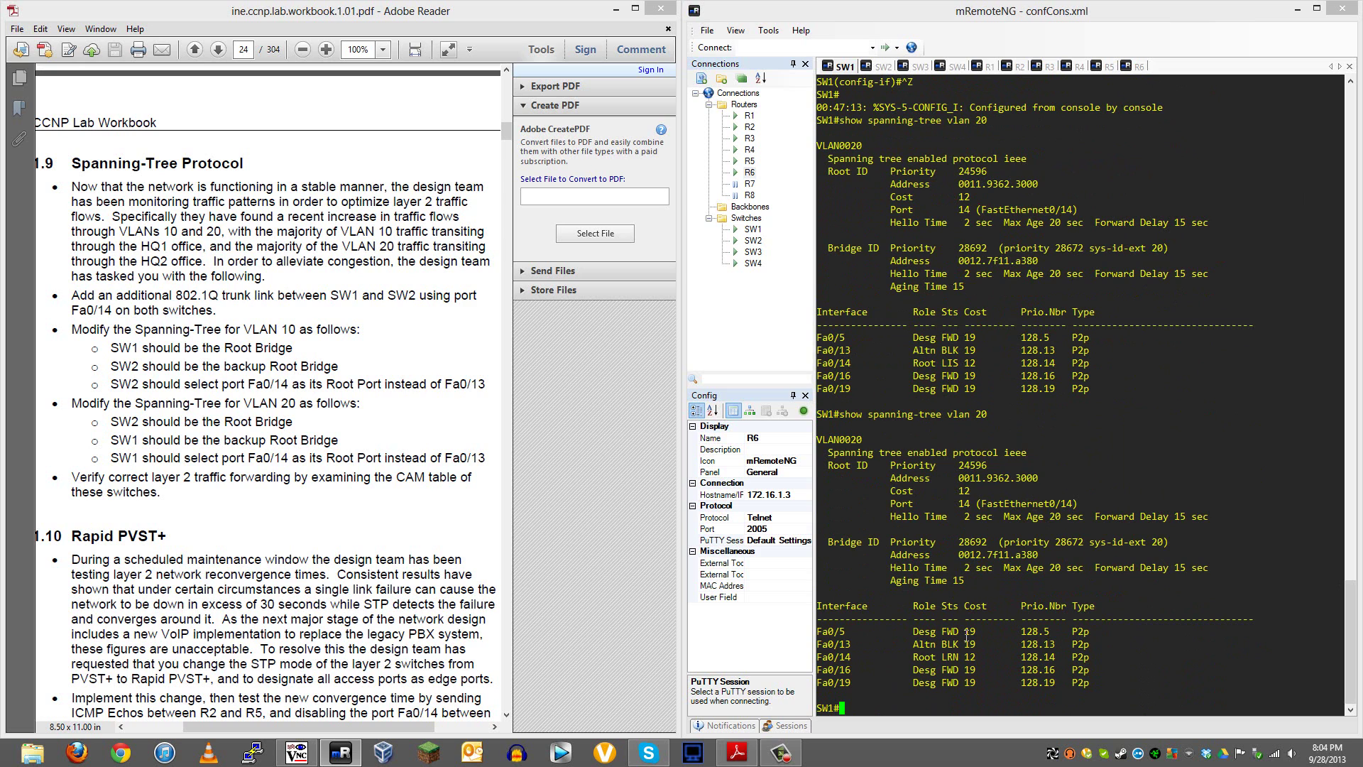
{"action": "key", "text": "Up"}
{"action": "key", "text": "Return"}
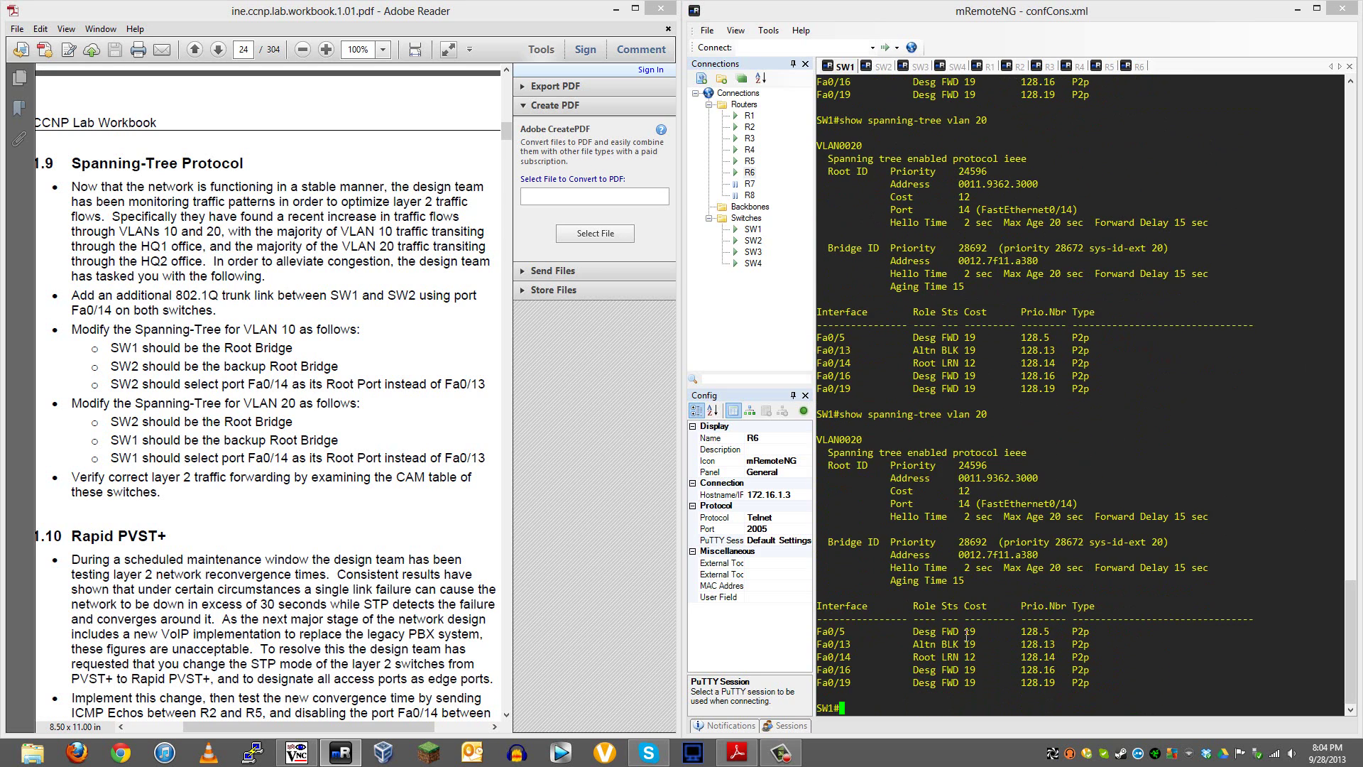
{"action": "key", "text": "Up"}
{"action": "key", "text": "Return"}
Save the configuration on SW1 and on SW2 with wr, leaving configuration mode on SW2
{"action": "type", "text": "wr"}
{"action": "key", "text": "Return"}
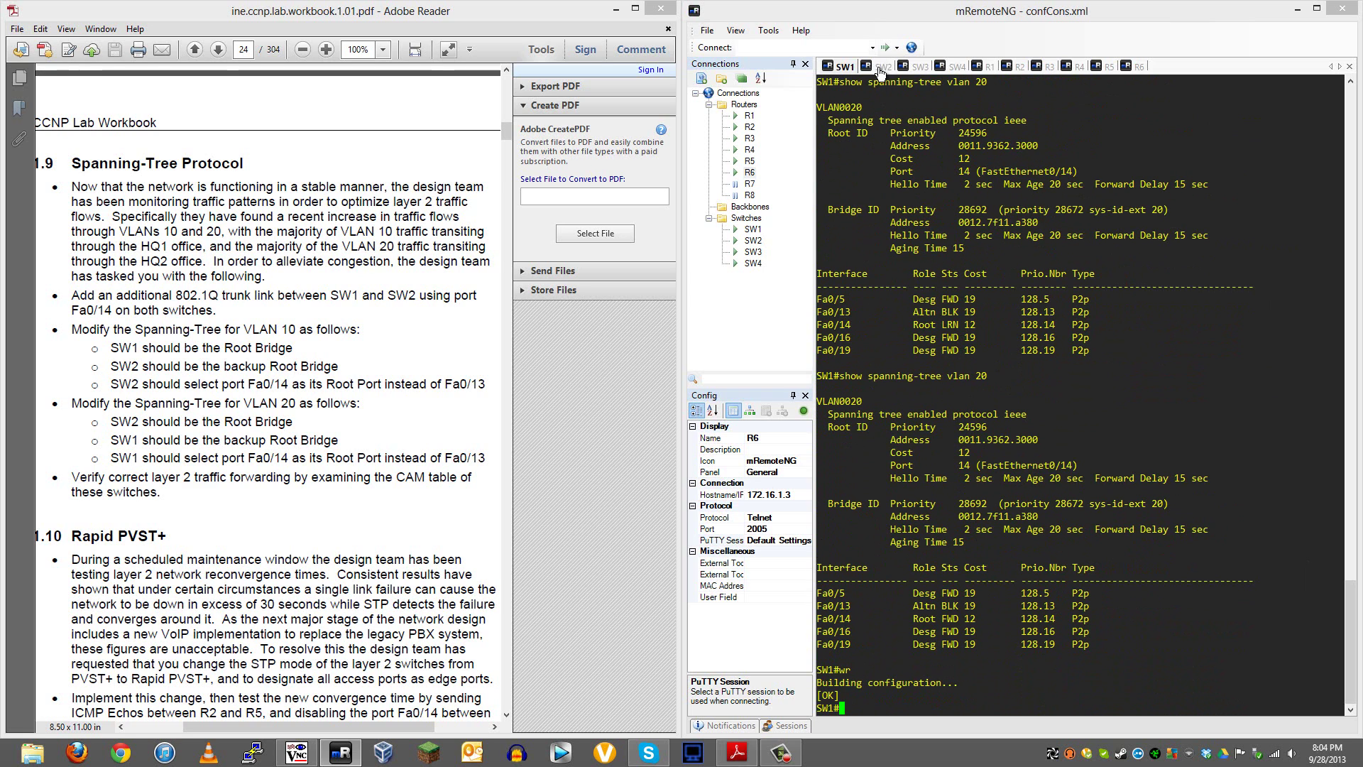
{"action": "left_click", "coordinate": [881, 67]}
{"action": "key", "text": "ctrl+z"}
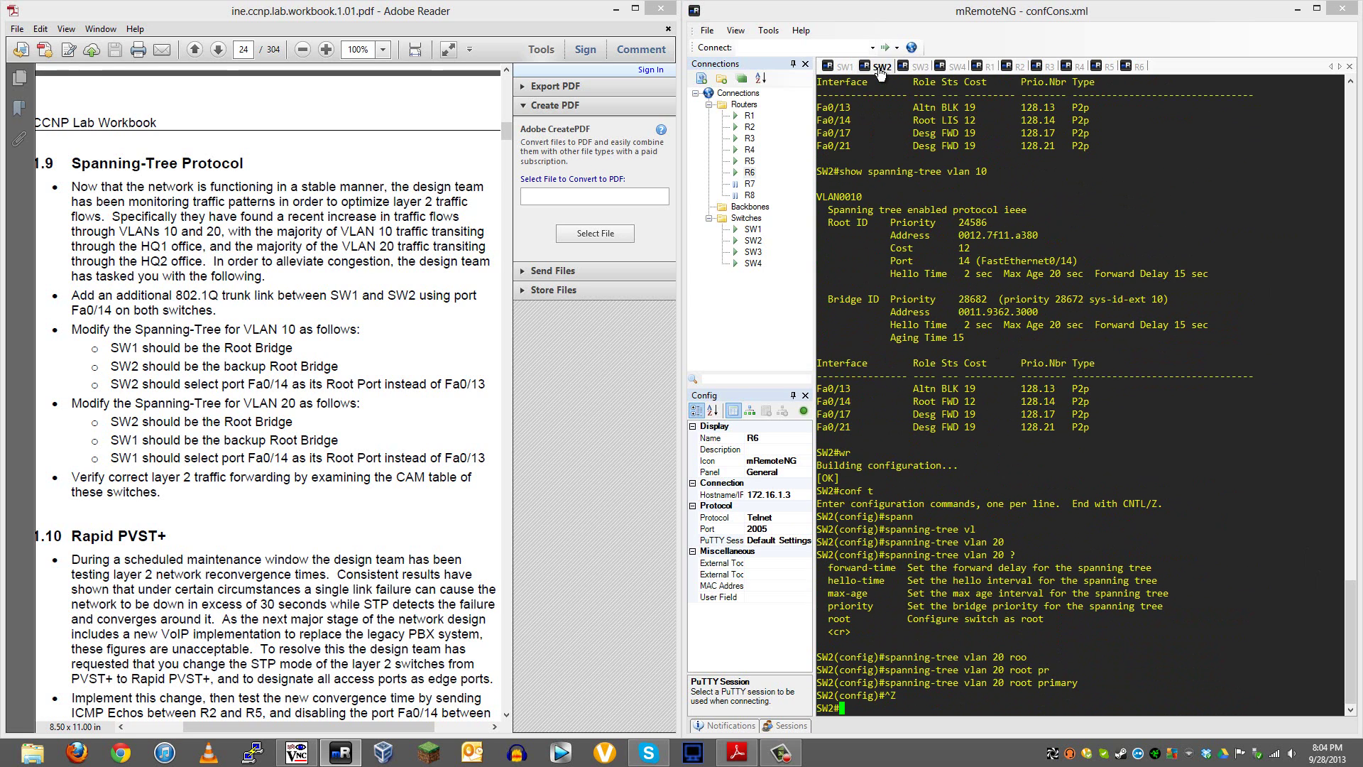
{"action": "type", "text": "wr"}
{"action": "key", "text": "Return"}
{"action": "key", "text": "Return"}
{"action": "key", "text": "Return"}
{"action": "key", "text": "Return"}
{"action": "key", "text": "Return"}
{"action": "key", "text": "Return"}
{"action": "key", "text": "Return"}
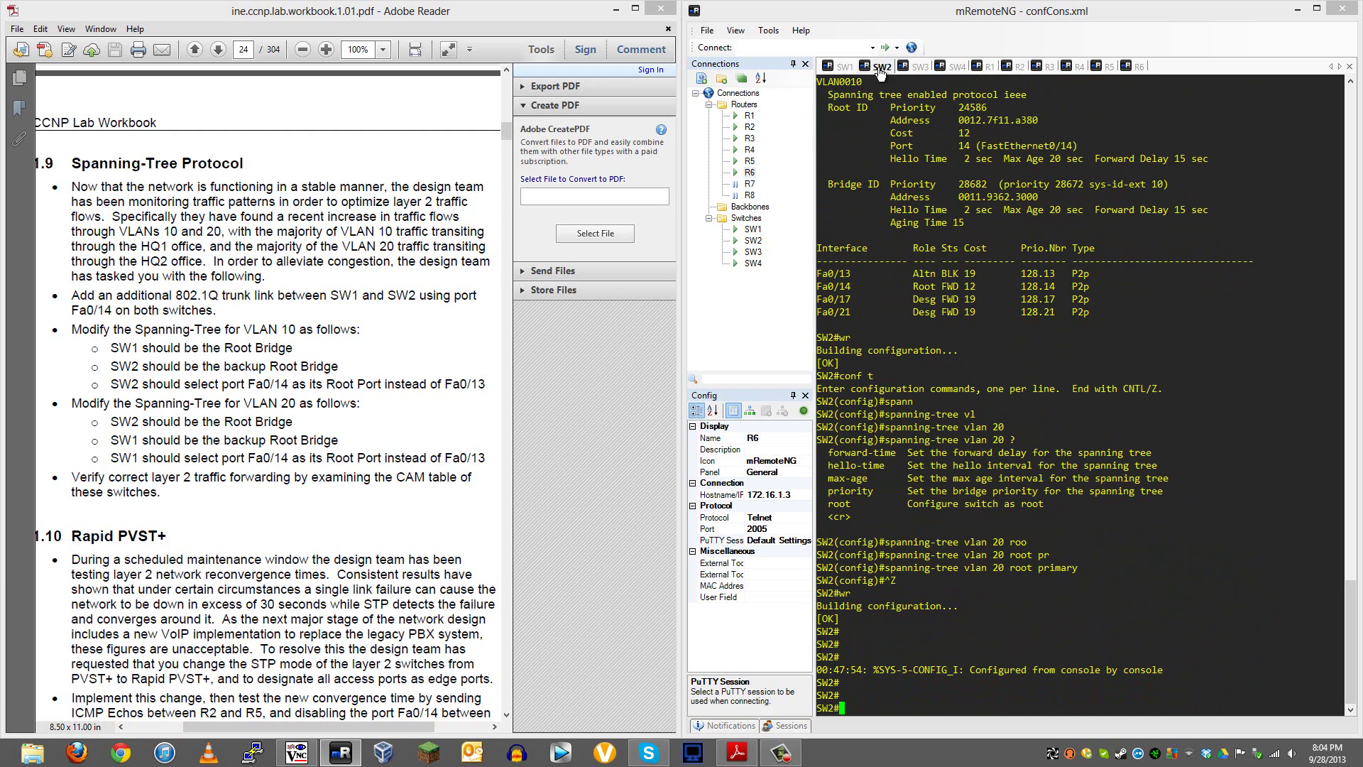
{"action": "type", "text": "cop"}
{"action": "key", "text": "Tab"}
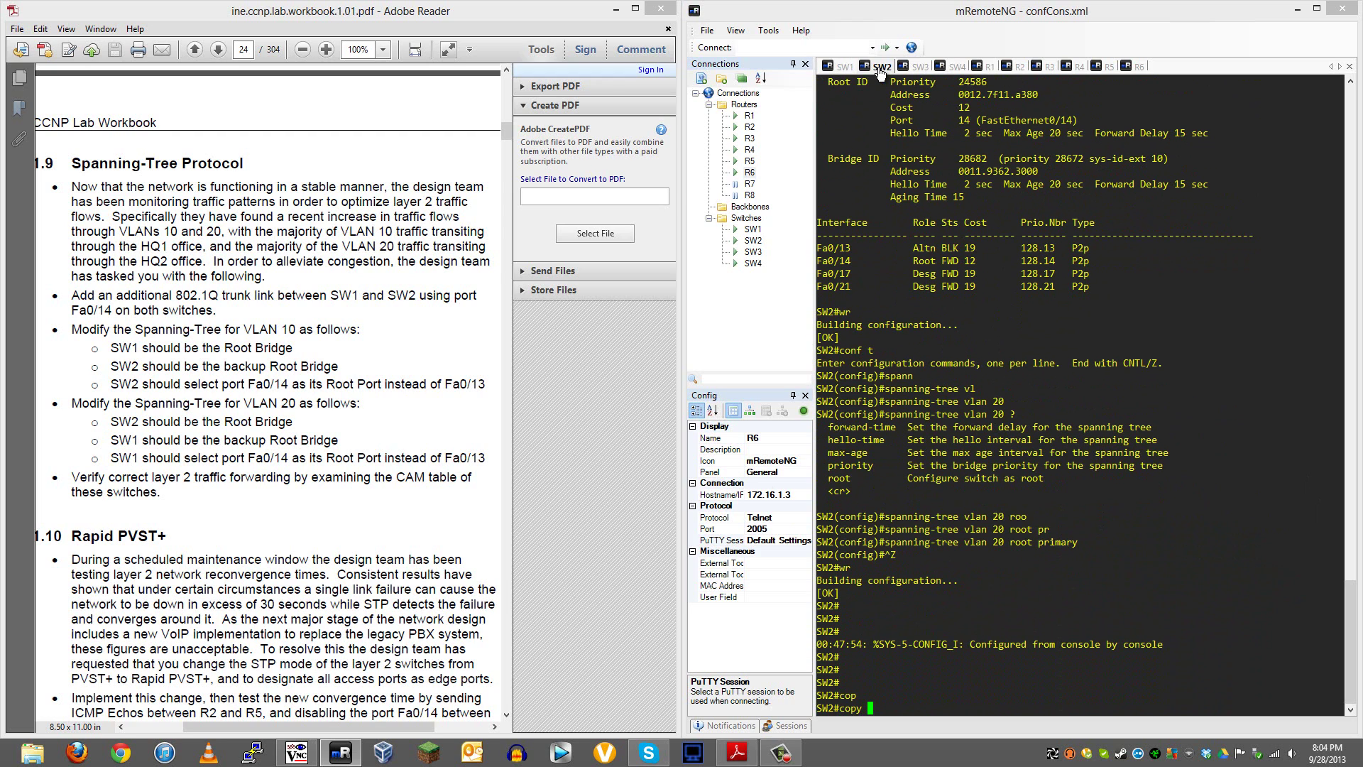
{"action": "type", "text": "run start"}
{"action": "key", "text": "BackSpace"}
{"action": "key", "text": "BackSpace"}
{"action": "key", "text": "BackSpace"}
{"action": "key", "text": "BackSpace"}
{"action": "key", "text": "BackSpace"}
{"action": "key", "text": "BackSpace"}
{"action": "key", "text": "Tab"}
{"action": "type", "text": "star"}
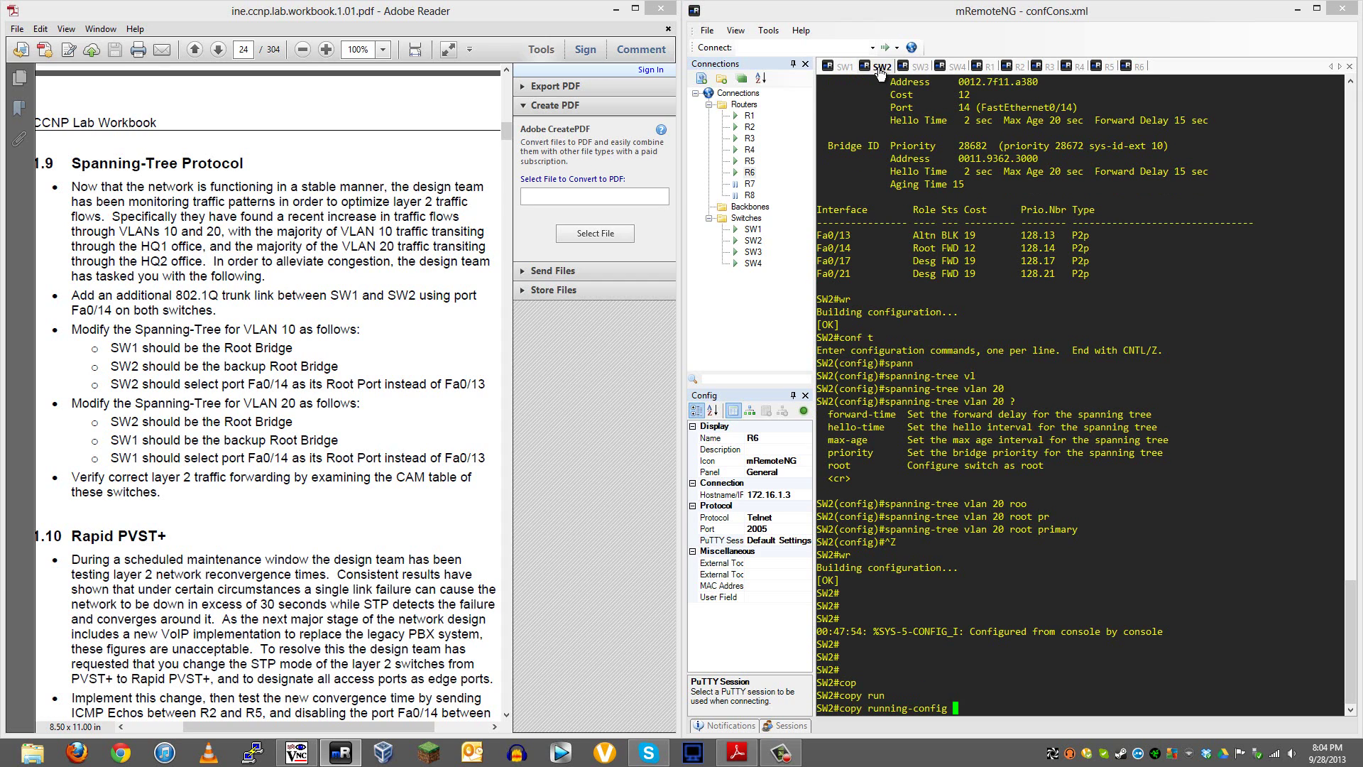
{"action": "key", "text": "Tab"}
{"action": "key", "text": "BackSpace"}
{"action": "key", "text": "BackSpace"}
{"action": "key", "text": "BackSpace"}
{"action": "key", "text": "BackSpace"}
{"action": "key", "text": "BackSpace"}
{"action": "key", "text": "BackSpace"}
{"action": "key", "text": "BackSpace"}
{"action": "key", "text": "BackSpace"}
{"action": "key", "text": "BackSpace"}
{"action": "key", "text": "BackSpace"}
{"action": "key", "text": "BackSpace"}
{"action": "key", "text": "BackSpace"}
{"action": "key", "text": "BackSpace"}
{"action": "key", "text": "BackSpace"}
{"action": "key", "text": "BackSpace"}
{"action": "key", "text": "BackSpace"}
{"action": "key", "text": "BackSpace"}
{"action": "key", "text": "BackSpace"}
{"action": "key", "text": "BackSpace"}
{"action": "key", "text": "BackSpace"}
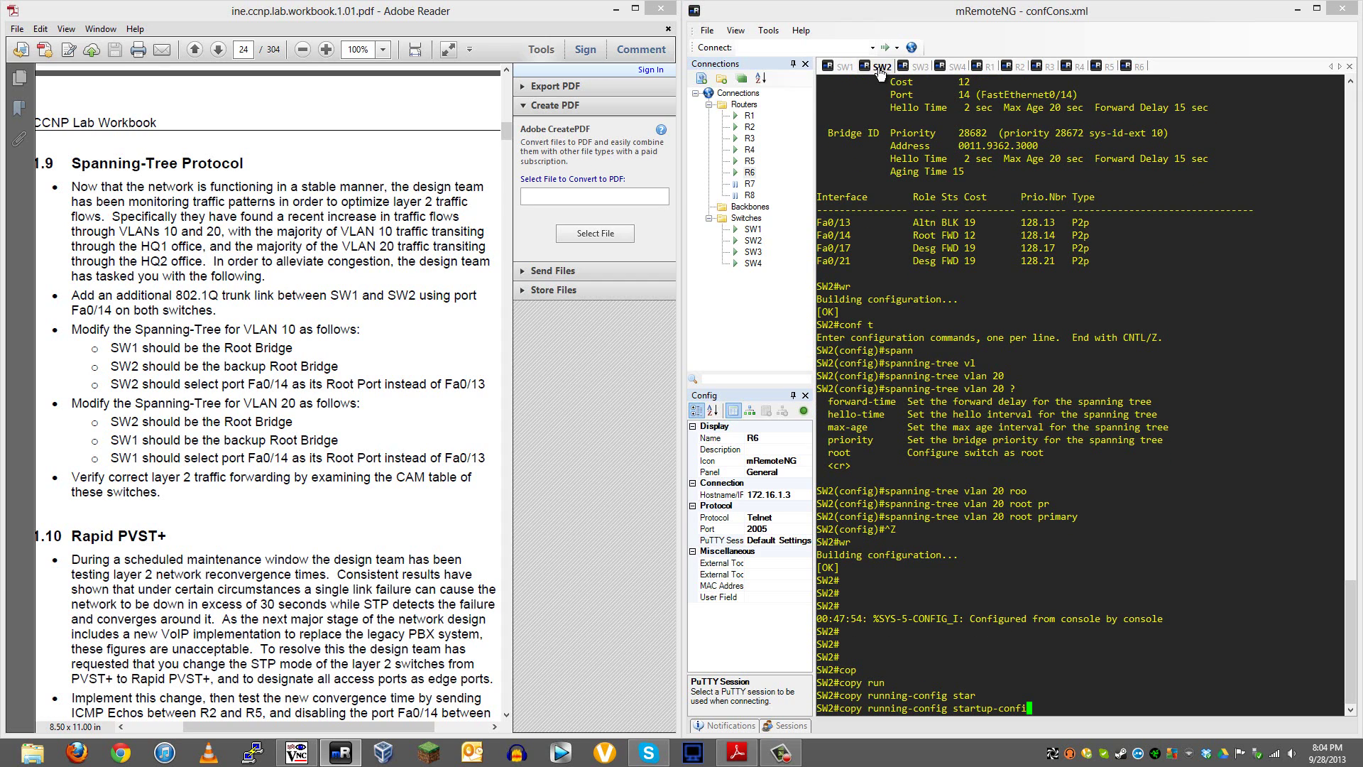
{"action": "type", "text": "cop"}
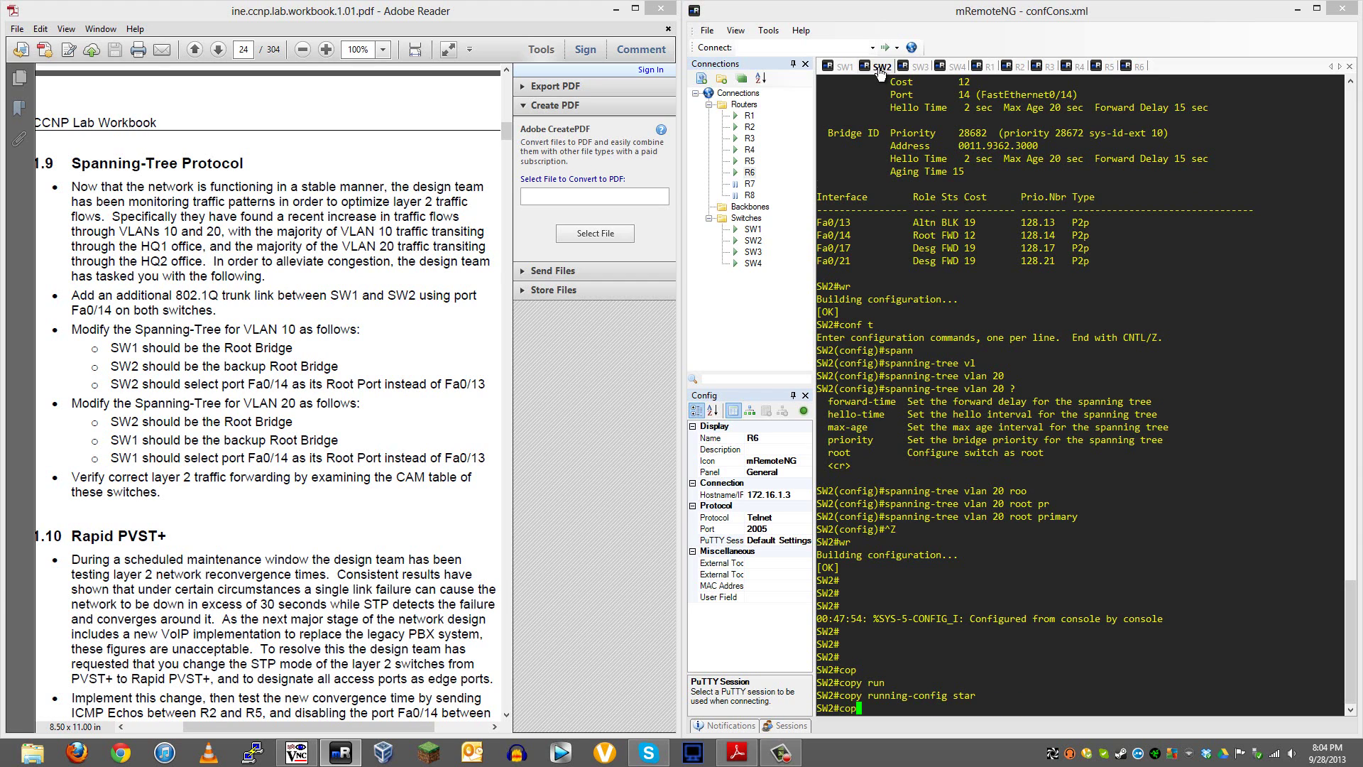
{"action": "key", "text": "Tab"}
{"action": "type", "text": "run star"}
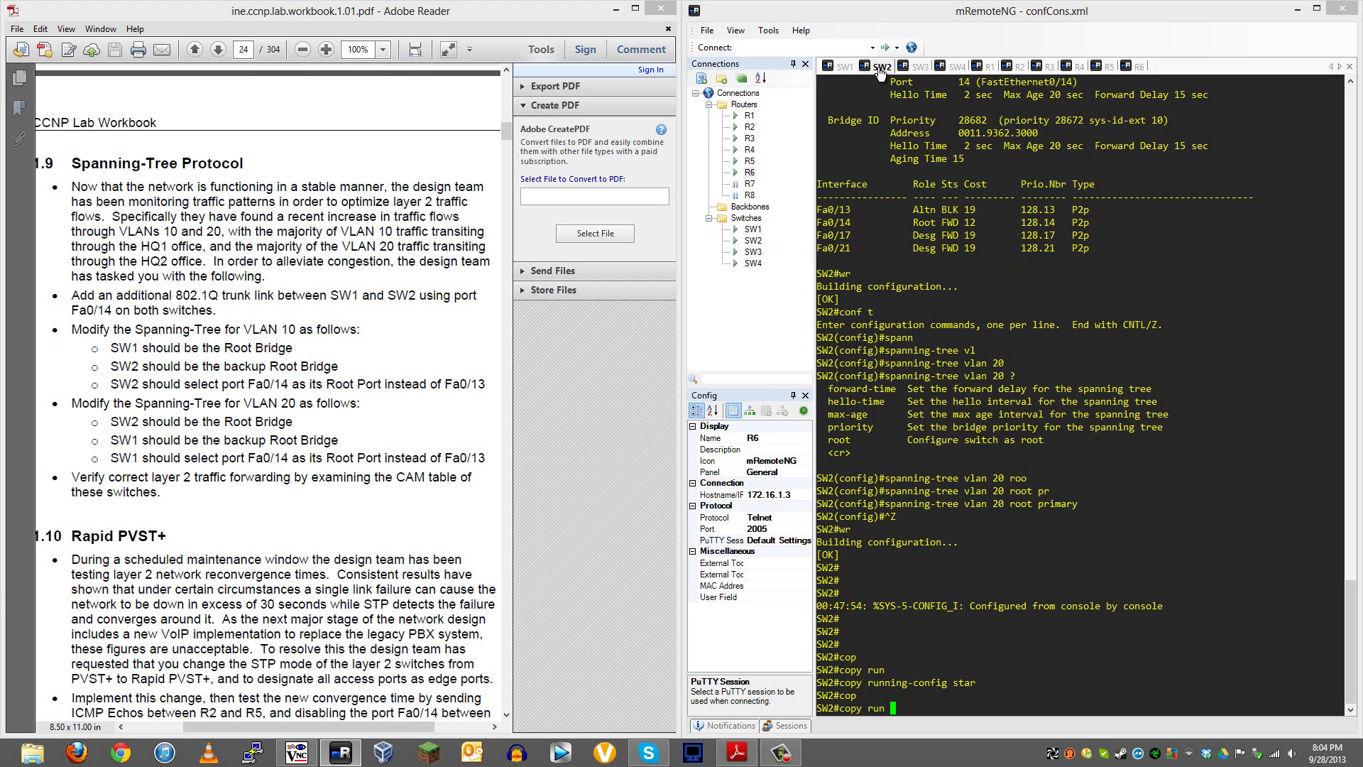
{"action": "key", "text": "Tab"}
{"action": "key", "text": "BackSpace"}
{"action": "key", "text": "BackSpace"}
{"action": "key", "text": "BackSpace"}
{"action": "key", "text": "BackSpace"}
{"action": "key", "text": "BackSpace"}
{"action": "key", "text": "BackSpace"}
{"action": "key", "text": "BackSpace"}
{"action": "key", "text": "BackSpace"}
{"action": "key", "text": "BackSpace"}
{"action": "key", "text": "BackSpace"}
{"action": "key", "text": "BackSpace"}
{"action": "key", "text": "BackSpace"}
{"action": "key", "text": "BackSpace"}
{"action": "key", "text": "BackSpace"}
{"action": "key", "text": "BackSpace"}
{"action": "key", "text": "BackSpace"}
{"action": "key", "text": "BackSpace"}
{"action": "key", "text": "BackSpace"}
{"action": "key", "text": "BackSpace"}
{"action": "key", "text": "BackSpace"}
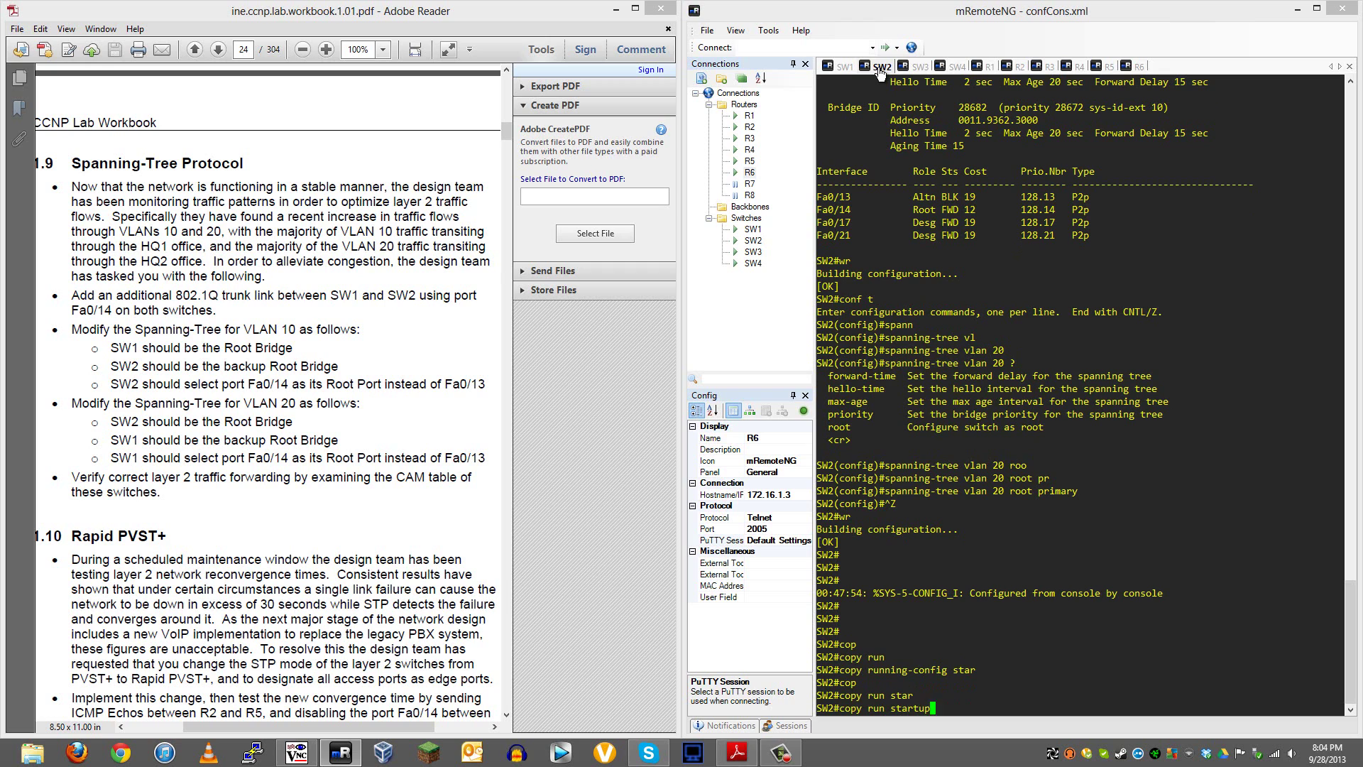
{"action": "type", "text": "w"}
{"action": "key", "text": "BackSpace"}
{"action": "key", "text": "Return"}
{"action": "key", "text": "Return"}
{"action": "key", "text": "Return"}
{"action": "key", "text": "Return"}
{"action": "key", "text": "Return"}
{"action": "key", "text": "Return"}
{"action": "key", "text": "Return"}
{"action": "key", "text": "Return"}
{"action": "key", "text": "Return"}
{"action": "key", "text": "Return"}
{"action": "key", "text": "Return"}
{"action": "key", "text": "Return"}
{"action": "key", "text": "Return"}
{"action": "key", "text": "Return"}
{"action": "key", "text": "Return"}
{"action": "key", "text": "Return"}
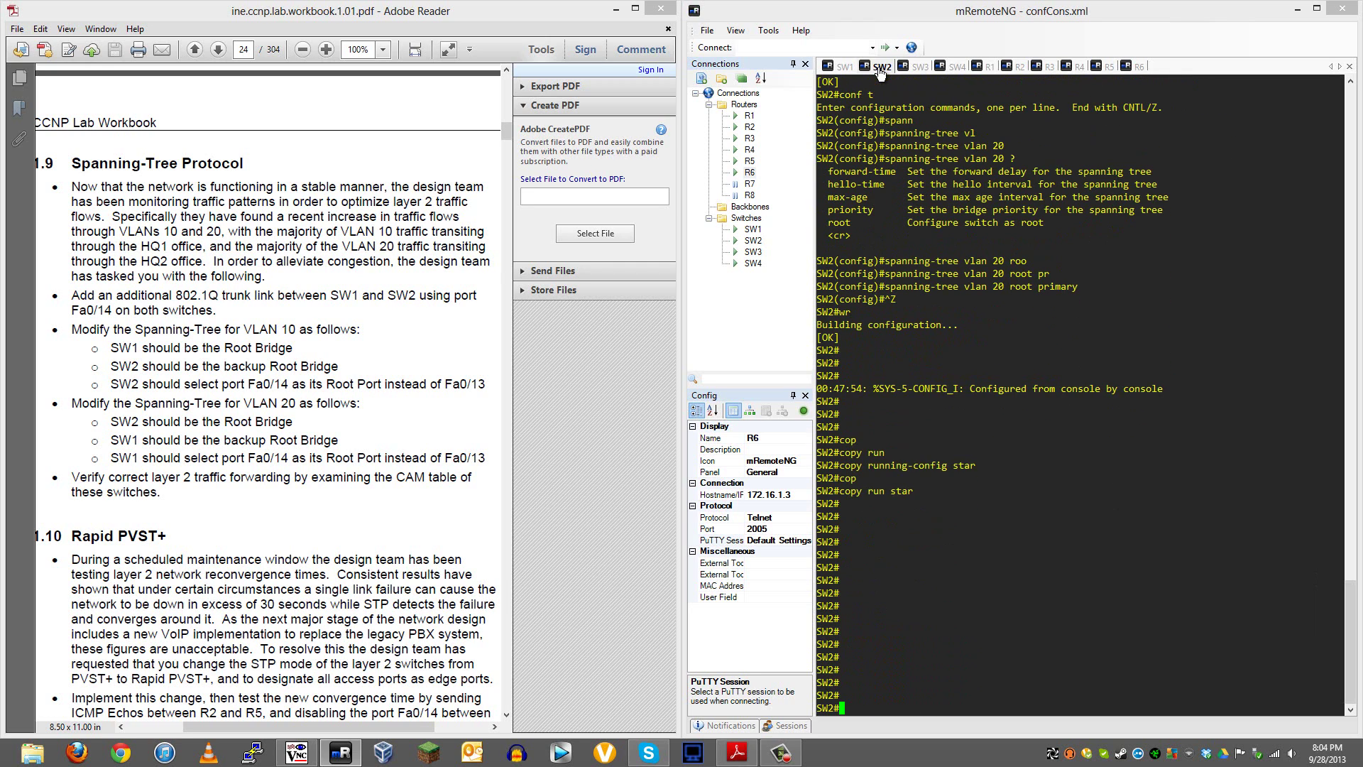
Read the last requirement of workbook task 1.9 about verifying layer 2 forwarding in the switches' CAM tables
{"action": "left_click", "coordinate": [286, 199]}
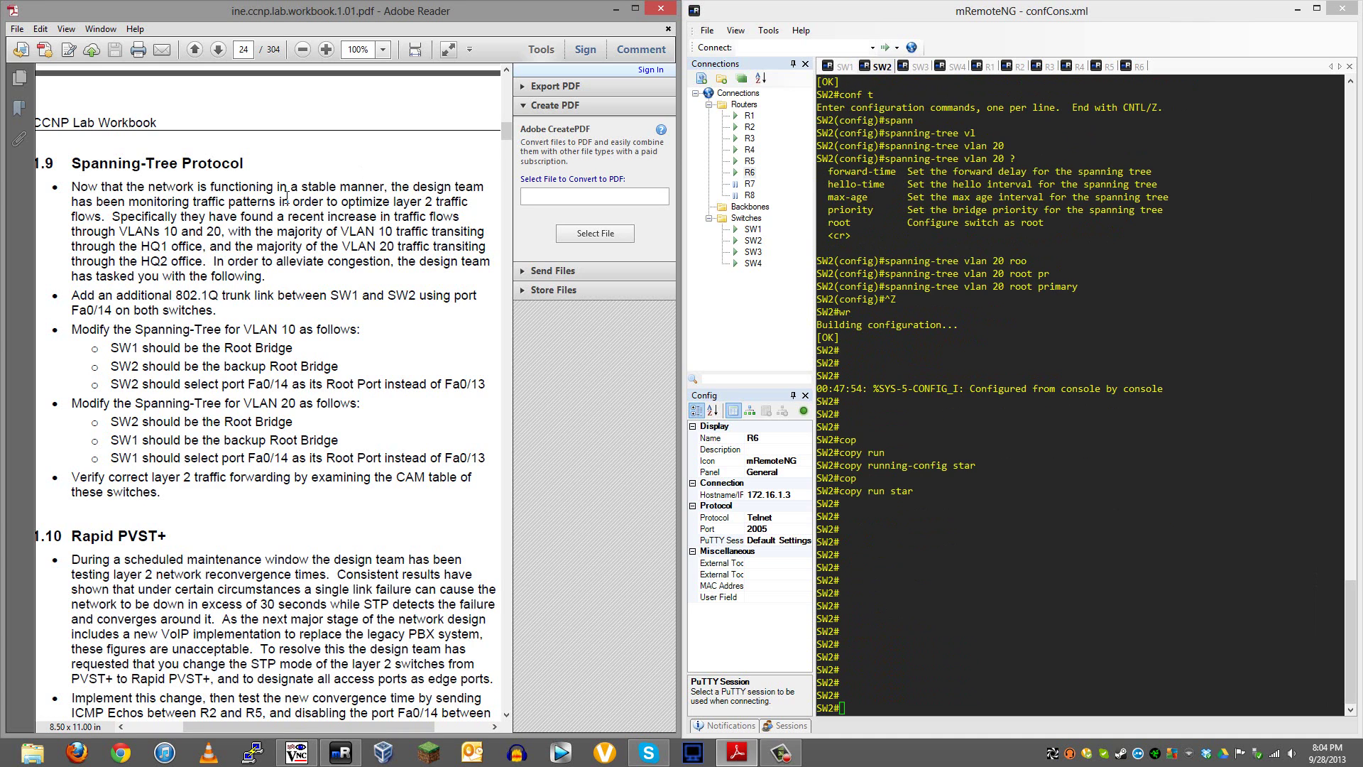
{"action": "scroll", "coordinate": [281, 213], "scroll_direction": "down", "scroll_amount": 3}
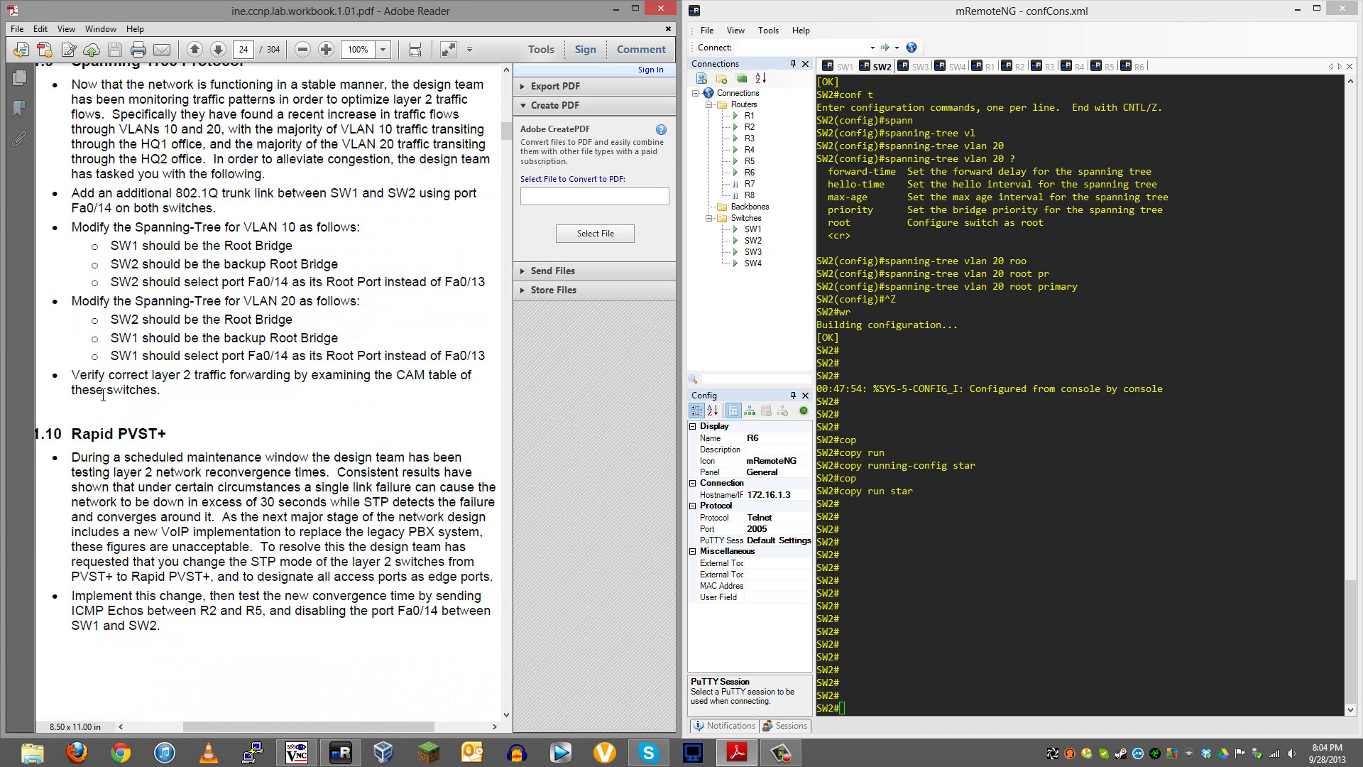
{"action": "left_click_drag", "start_coordinate": [177, 376], "coordinate": [109, 376]}
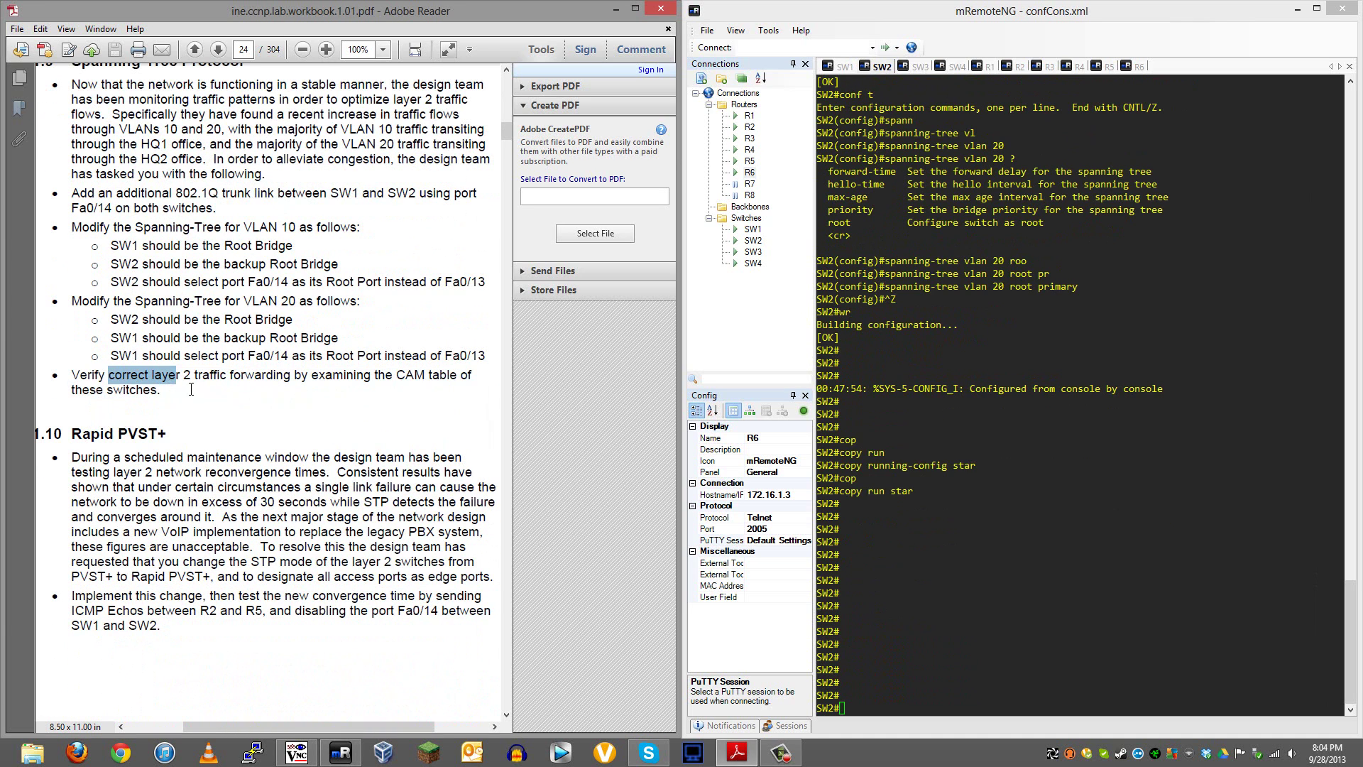
{"action": "left_click_drag", "start_coordinate": [190, 384], "coordinate": [80, 389]}
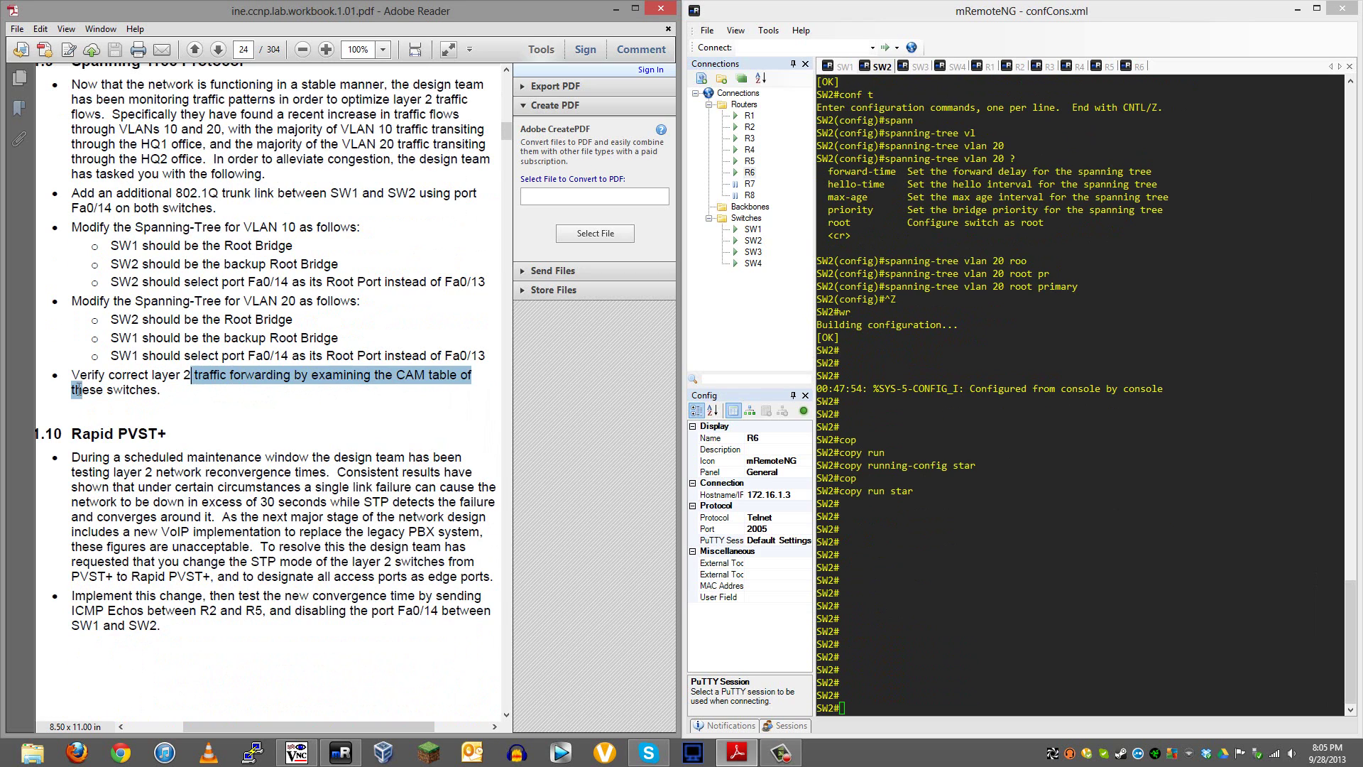
{"action": "left_click", "coordinate": [149, 400]}
{"action": "left_click_drag", "start_coordinate": [182, 375], "coordinate": [88, 380]}
{"action": "left_click", "coordinate": [169, 396]}
{"action": "left_click", "coordinate": [377, 433]}
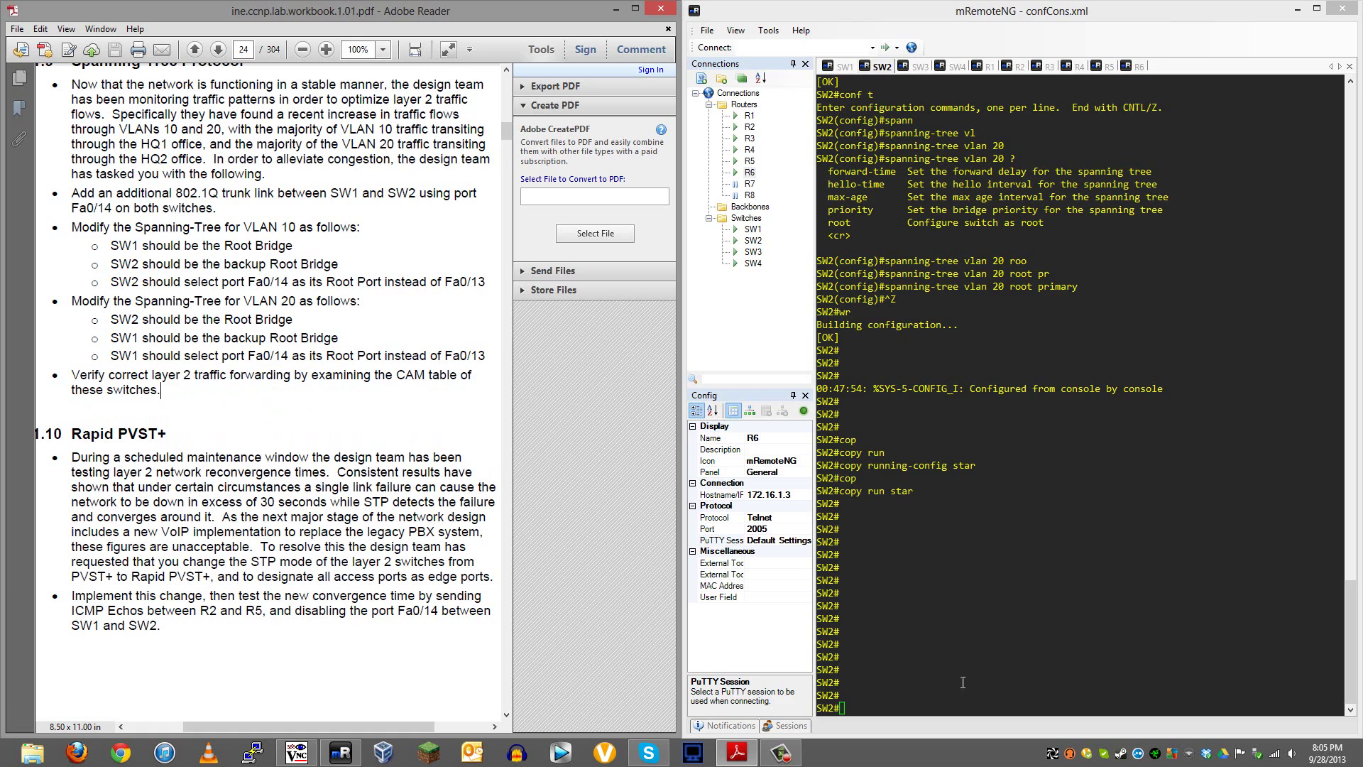
{"action": "left_click", "coordinate": [893, 708]}
{"action": "type", "text": "show"}
{"action": "key", "text": "Tab"}
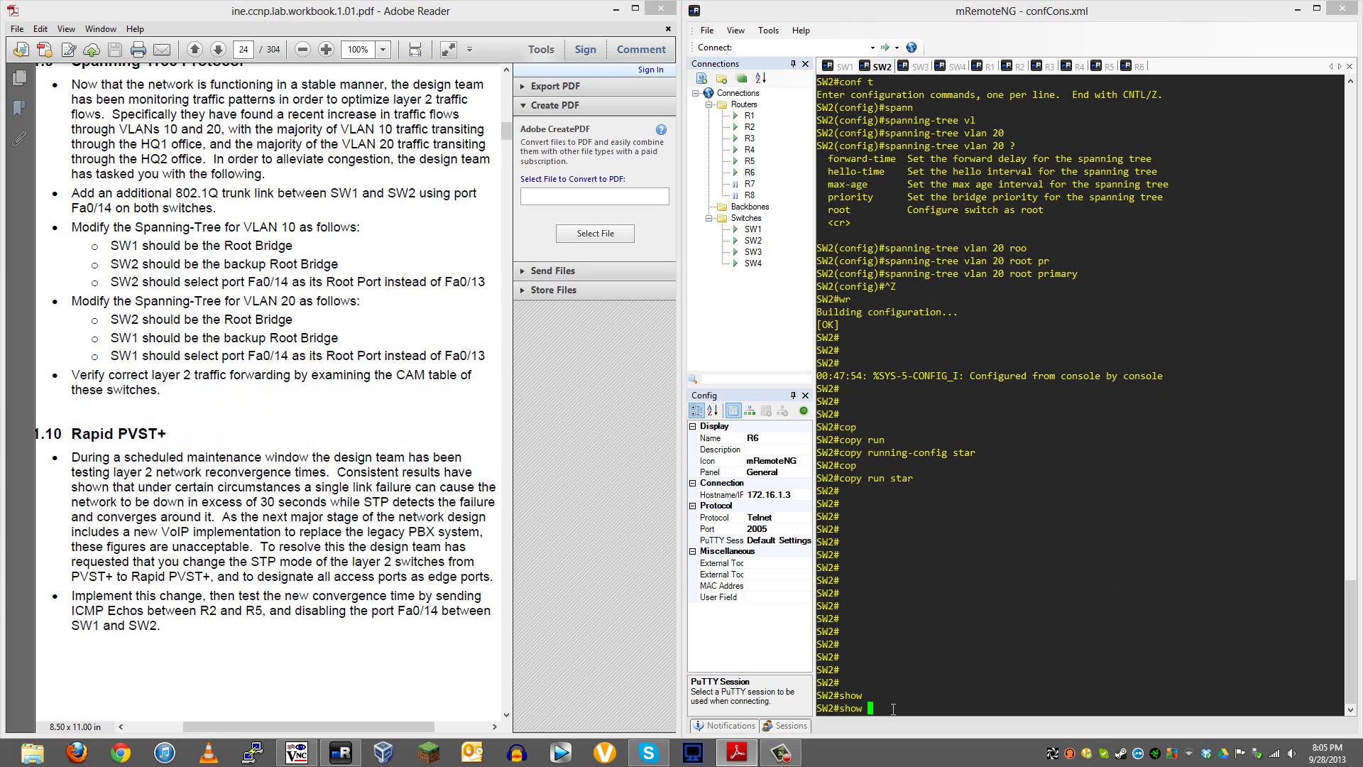
{"action": "type", "text": "c"}
{"action": "key", "text": "Tab"}
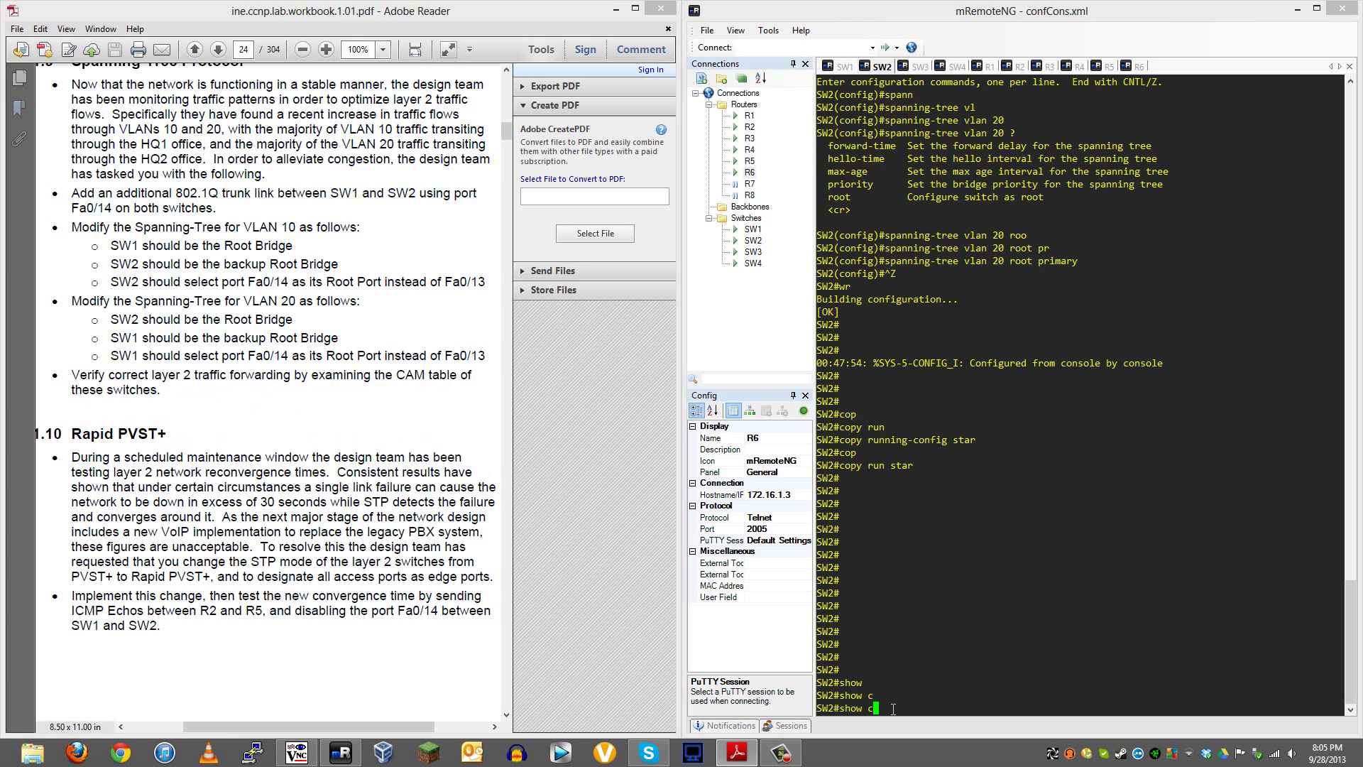
{"action": "type", "text": "a"}
{"action": "key", "text": "Tab"}
{"action": "key", "text": "BackSpace"}
{"action": "key", "text": "BackSpace"}
{"action": "key", "text": "BackSpace"}
{"action": "key", "text": "BackSpace"}
{"action": "key", "text": "BackSpace"}
{"action": "key", "text": "BackSpace"}
{"action": "key", "text": "BackSpace"}
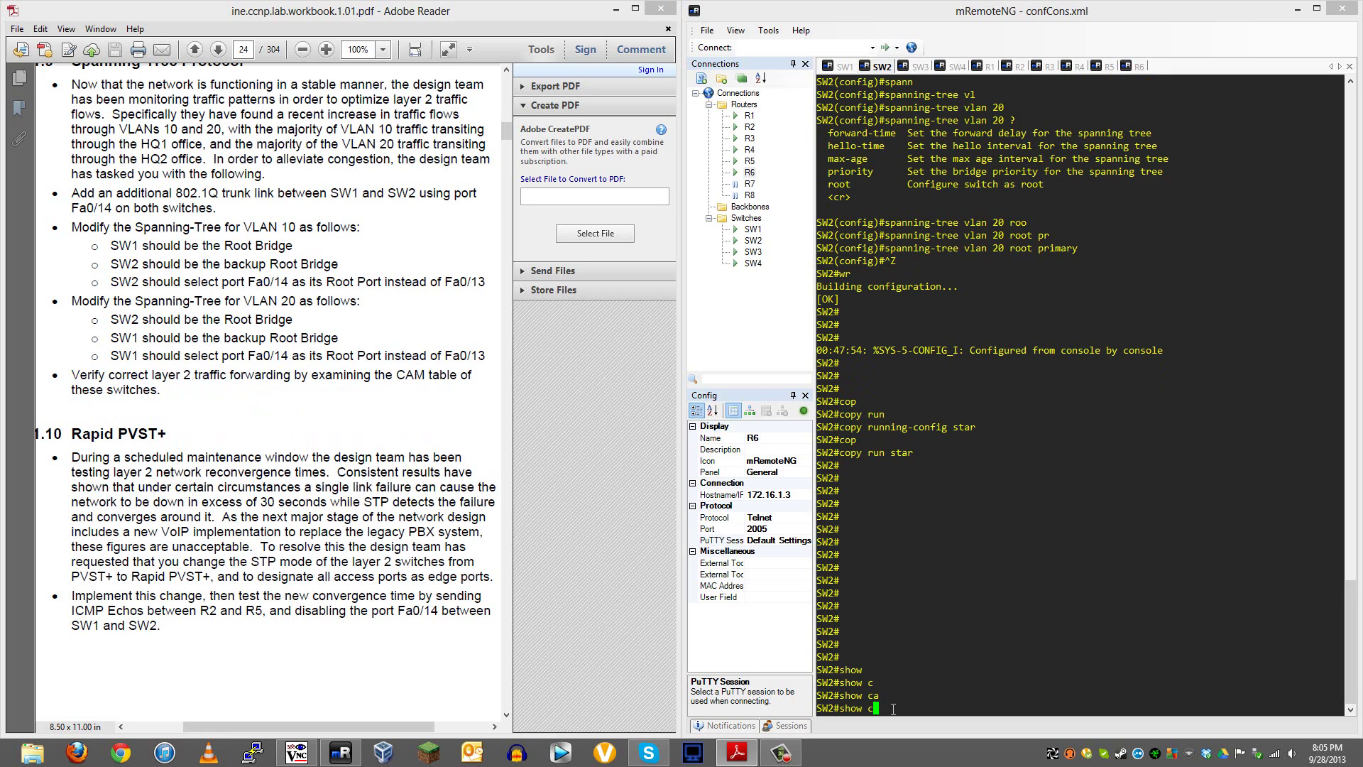
{"action": "key", "text": "Return"}
{"action": "key", "text": "Return"}
{"action": "key", "text": "Return"}
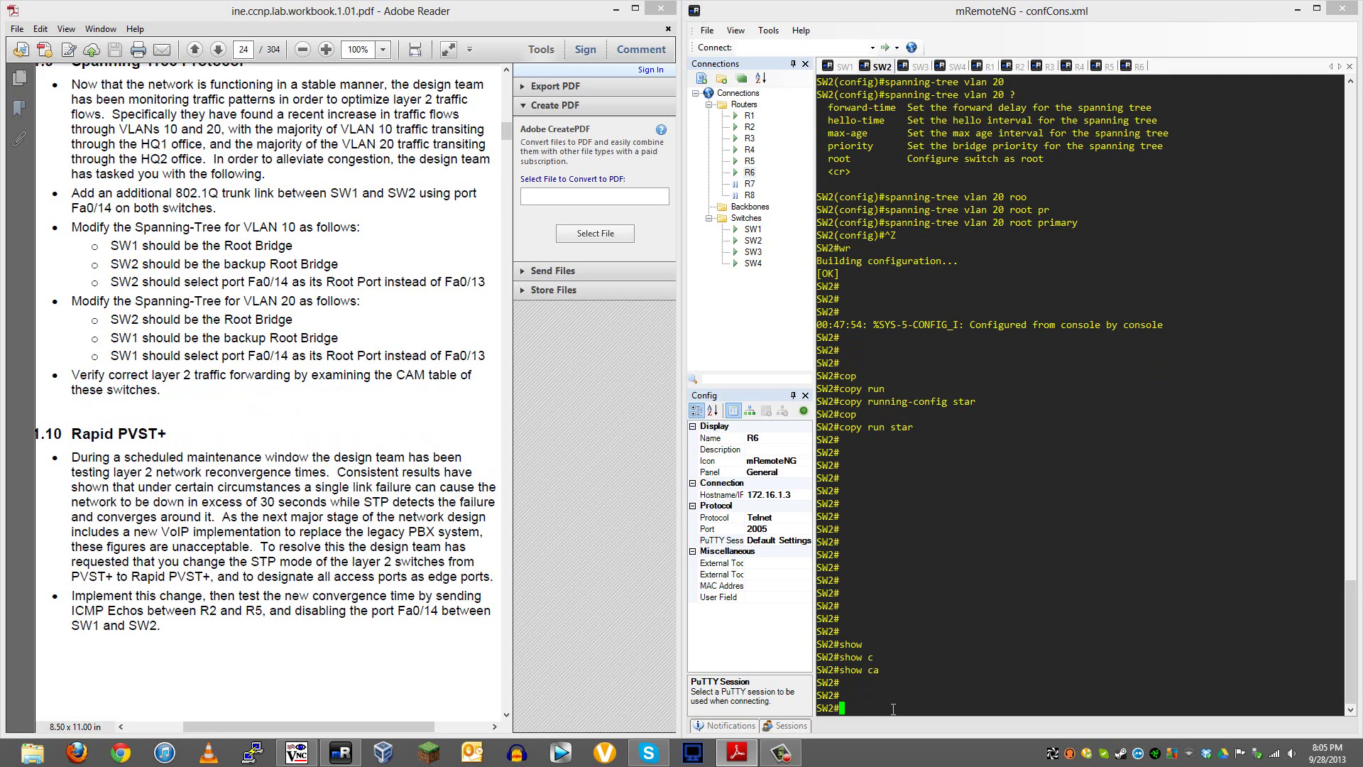
Search the workbook PDF for the solution pages of section 1.9 Spanning-Tree Protocol
{"action": "left_click", "coordinate": [297, 353]}
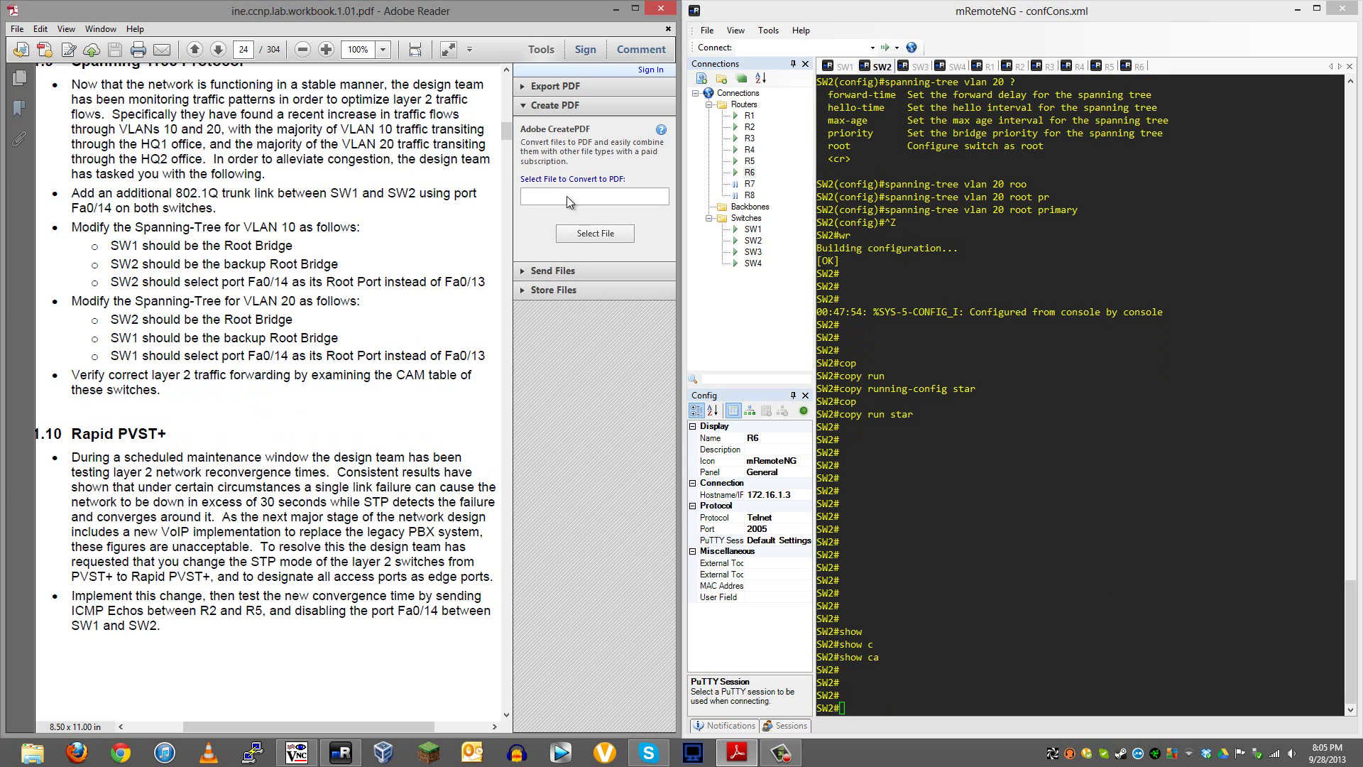
{"action": "left_click_drag", "start_coordinate": [507, 133], "coordinate": [501, 227]}
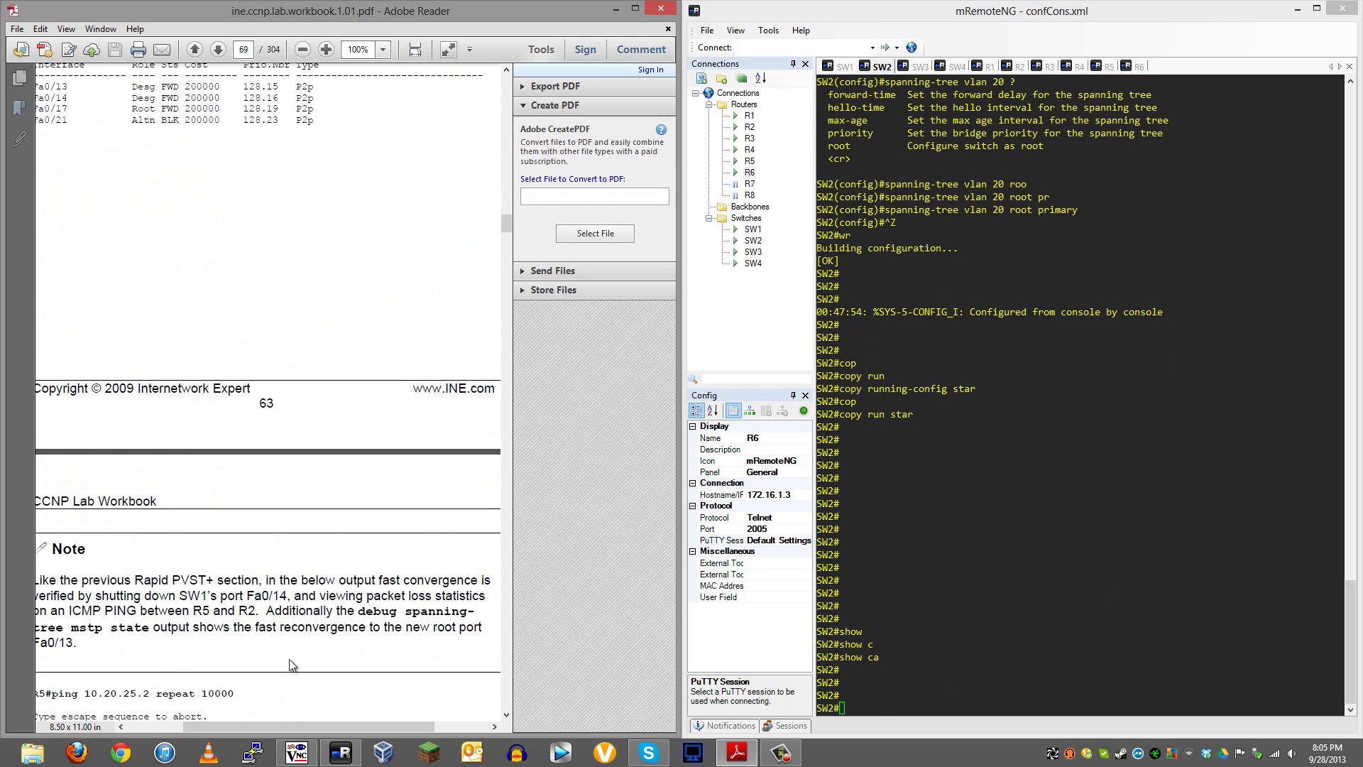
{"action": "left_click_drag", "start_coordinate": [207, 727], "coordinate": [182, 737]}
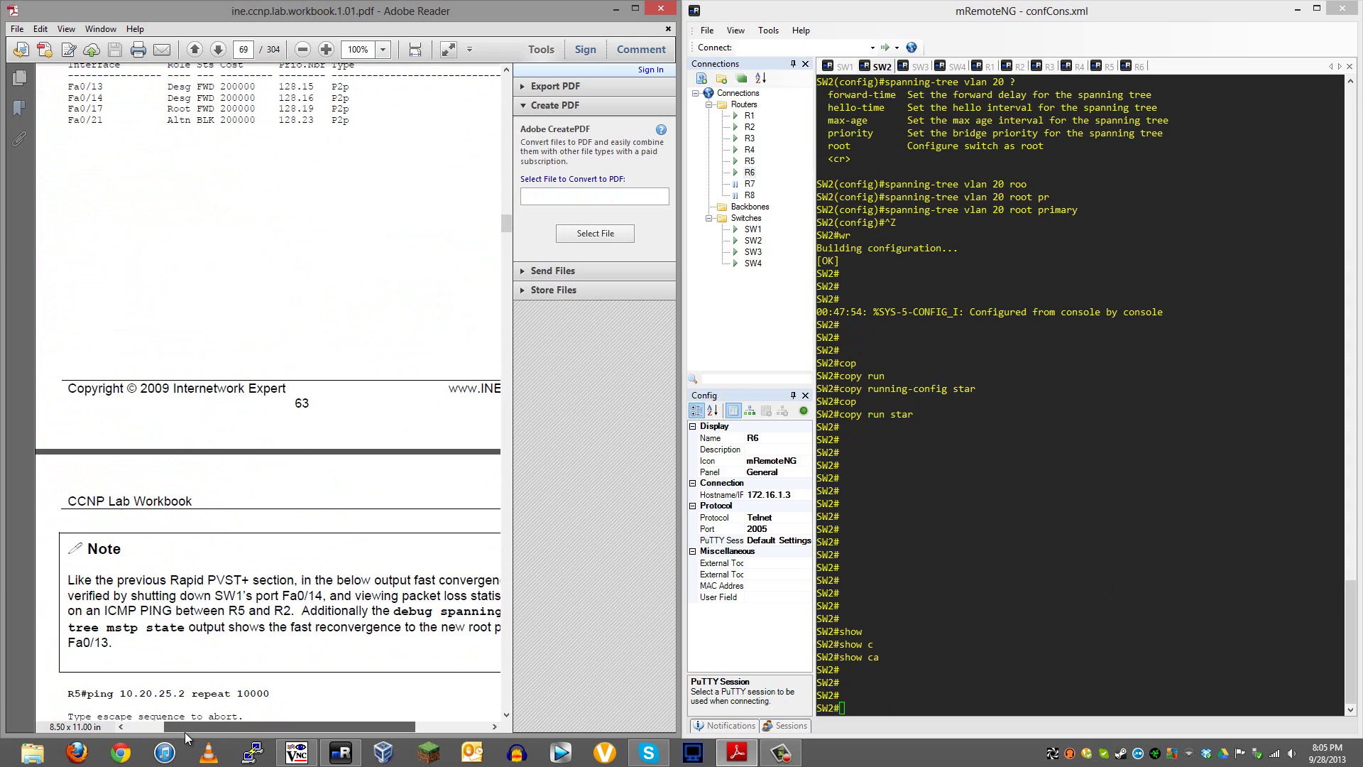
{"action": "left_click_drag", "start_coordinate": [507, 223], "coordinate": [521, 251]}
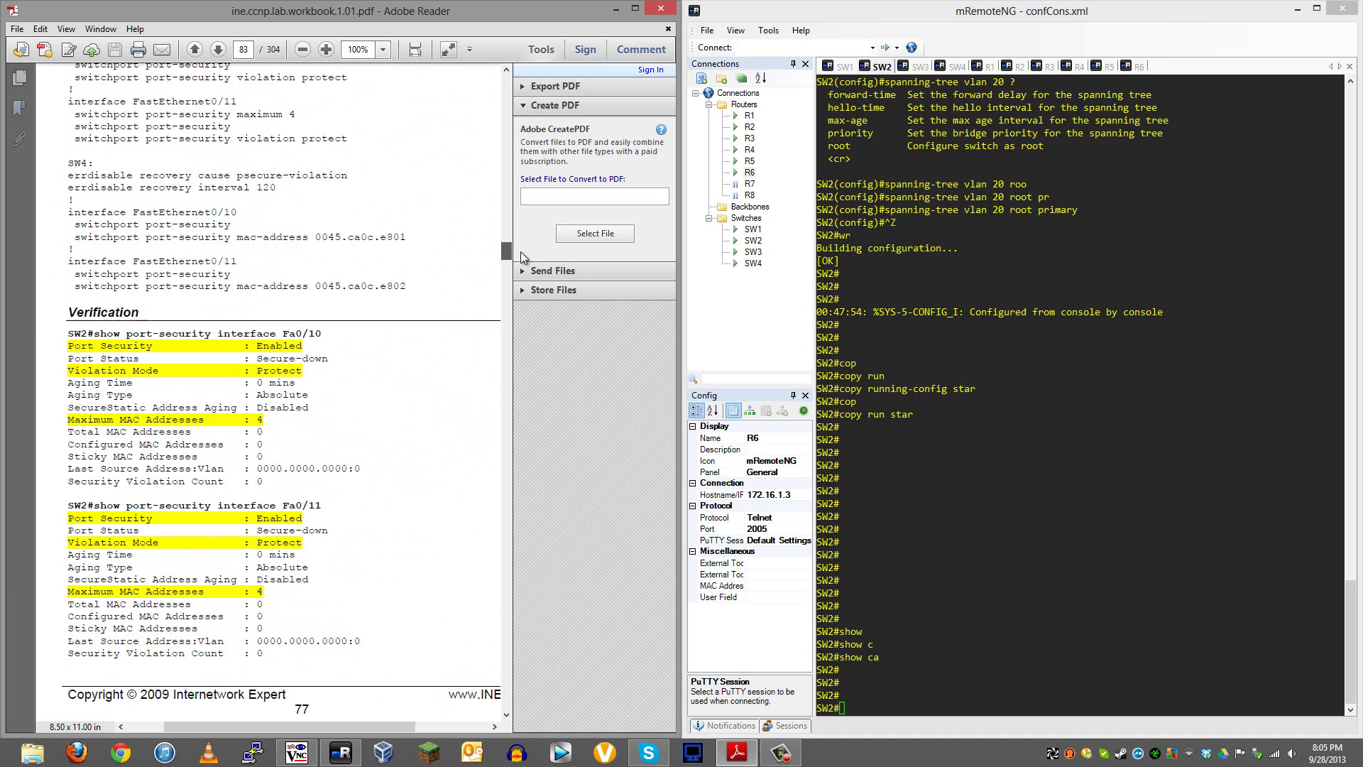
{"action": "scroll", "coordinate": [496, 254], "scroll_direction": "up", "scroll_amount": 5}
{"action": "scroll", "coordinate": [494, 253], "scroll_direction": "up", "scroll_amount": 8}
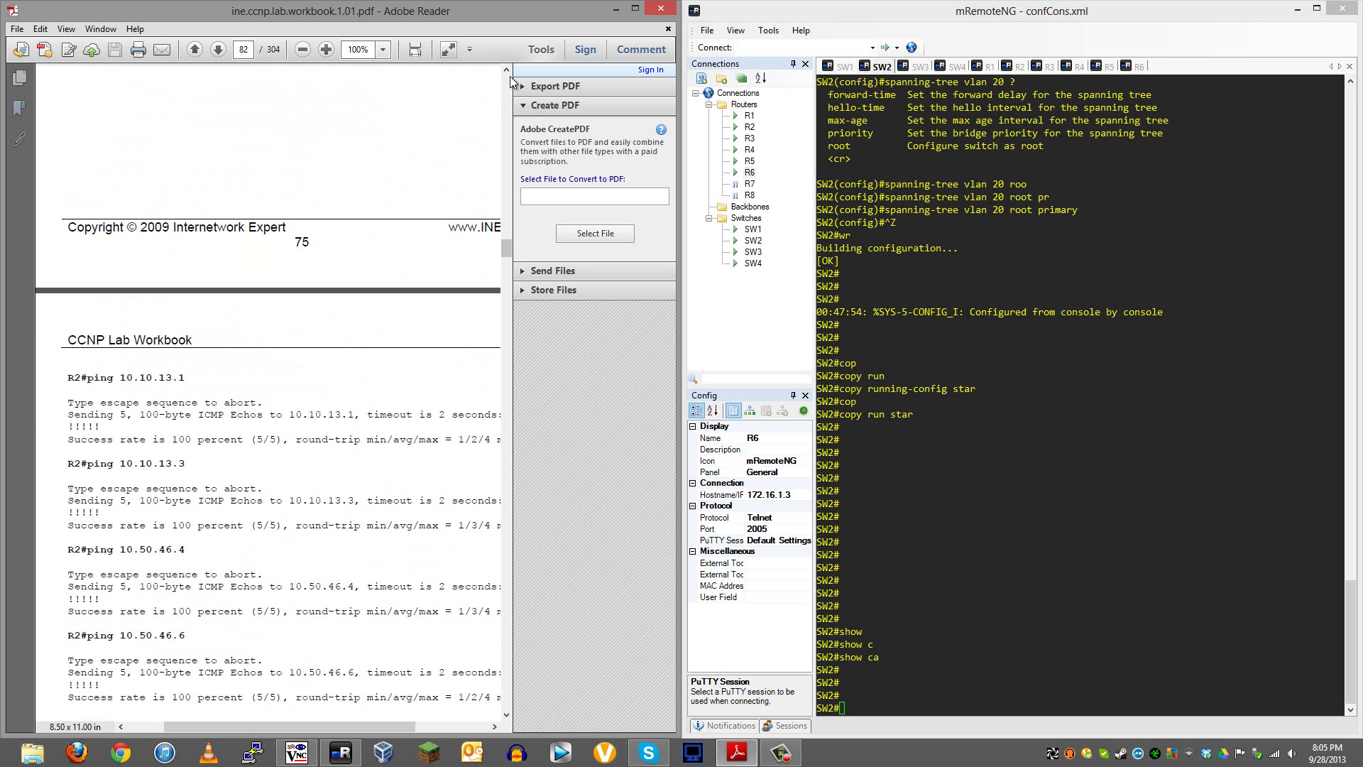
{"action": "scroll", "coordinate": [509, 75], "scroll_direction": "up", "scroll_amount": 3}
{"action": "scroll", "coordinate": [510, 75], "scroll_direction": "up", "scroll_amount": 18}
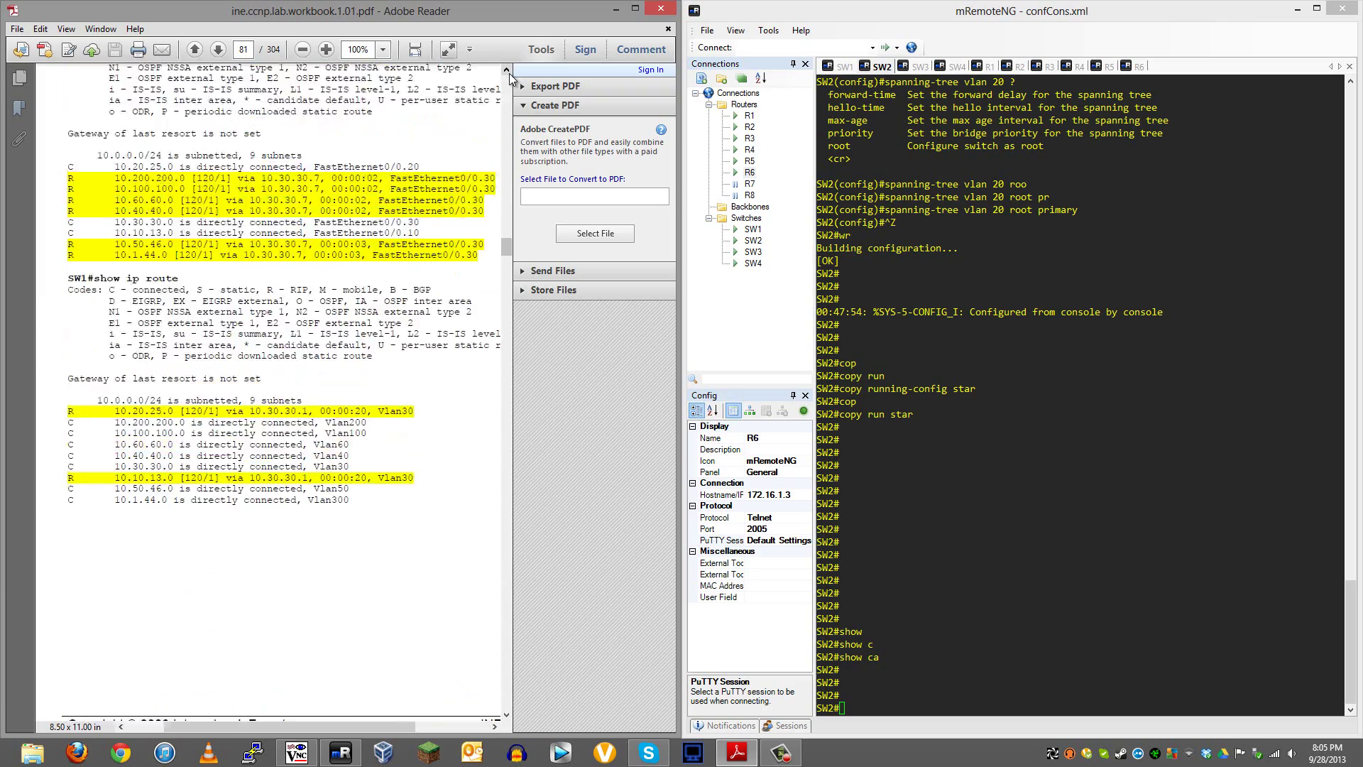
{"action": "scroll", "coordinate": [509, 75], "scroll_direction": "up", "scroll_amount": 9}
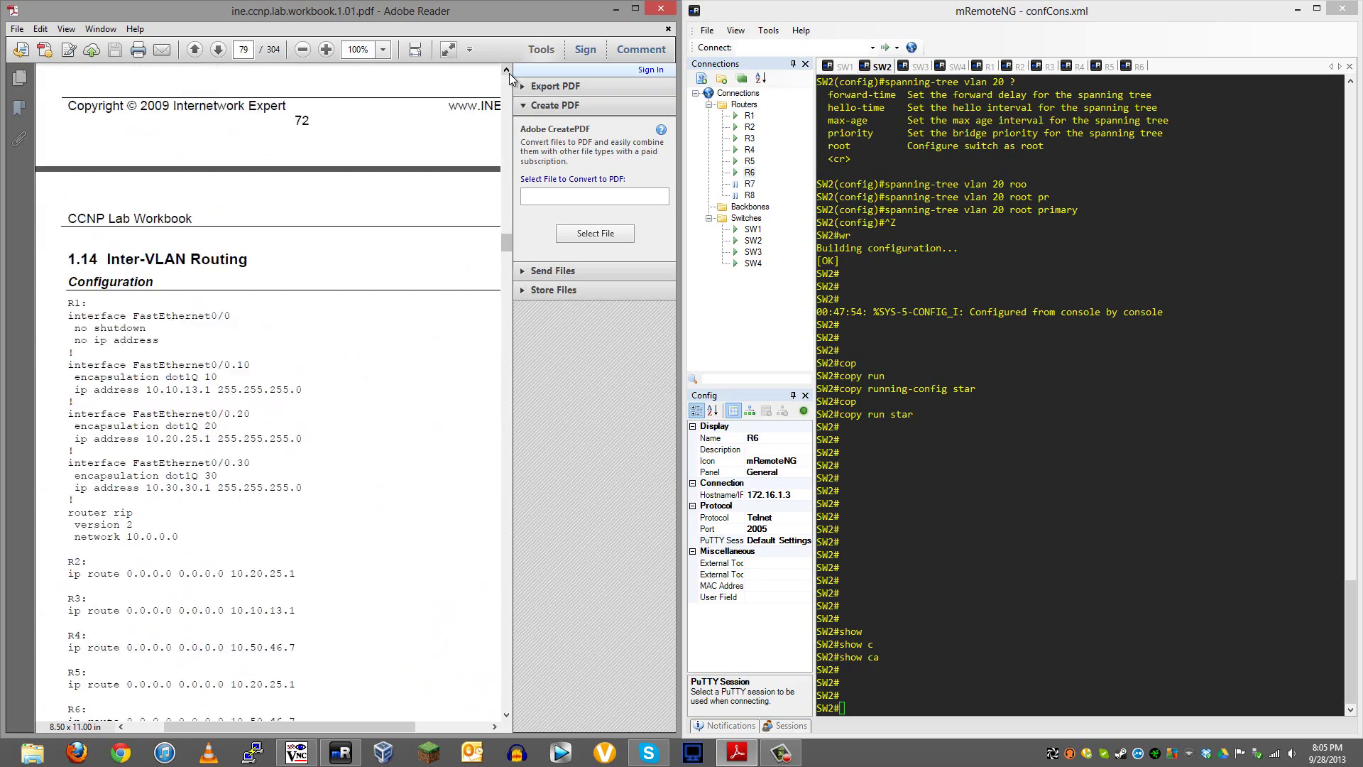
{"action": "scroll", "coordinate": [509, 76], "scroll_direction": "up", "scroll_amount": 18}
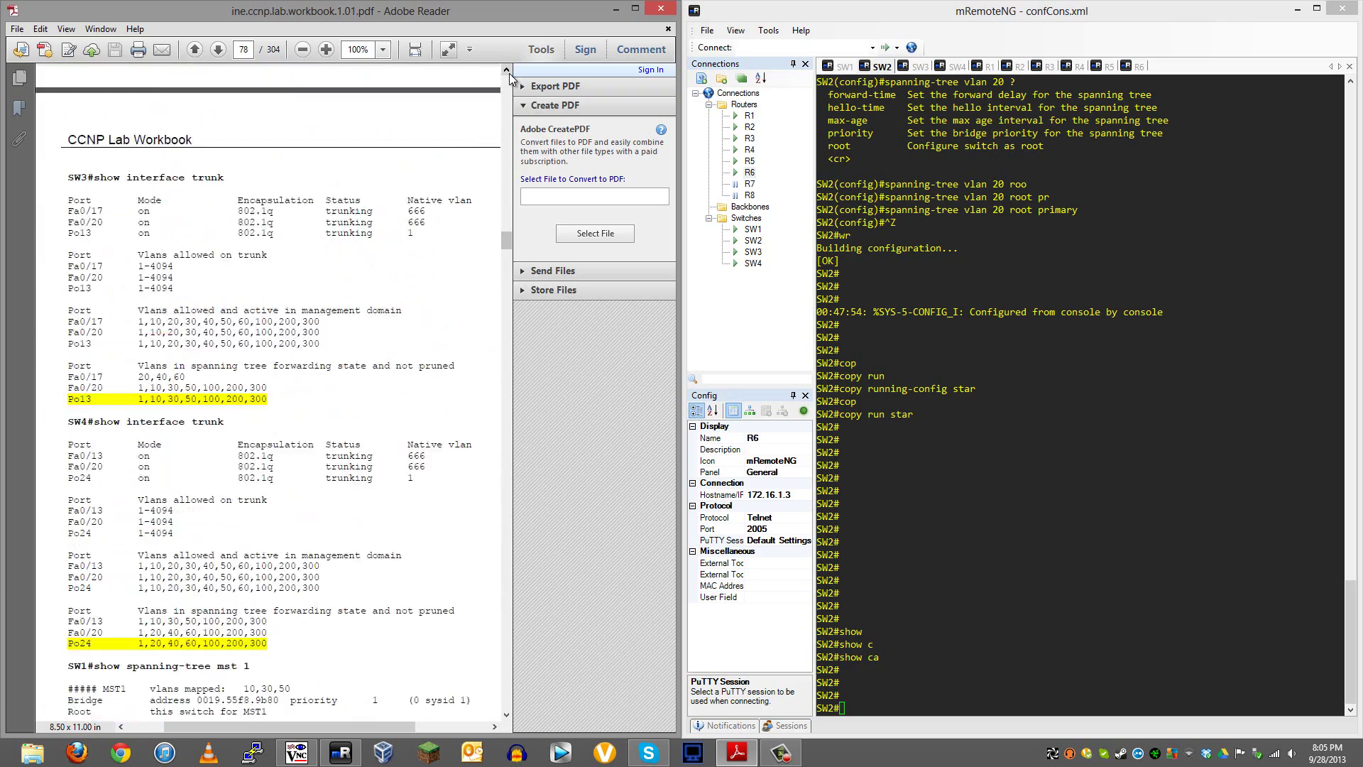
{"action": "scroll", "coordinate": [509, 74], "scroll_direction": "up", "scroll_amount": 5}
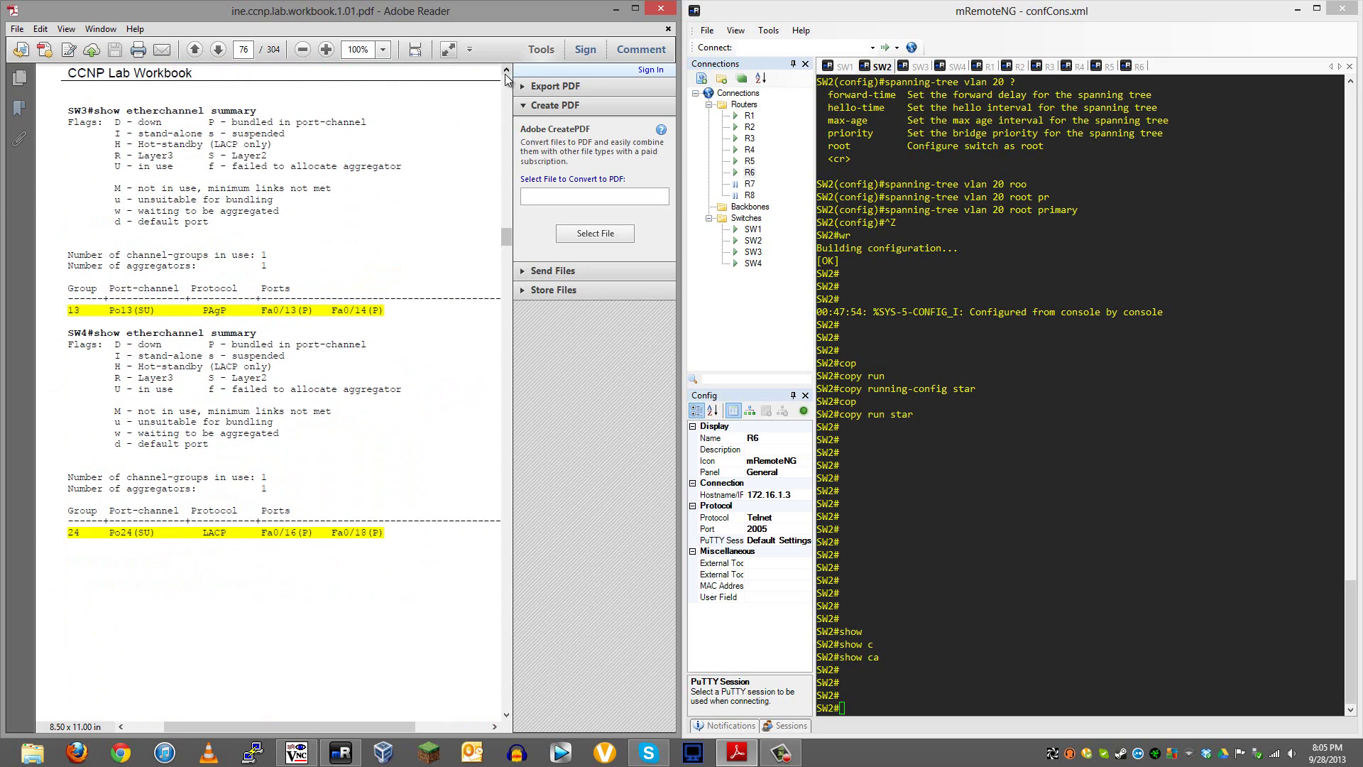
{"action": "scroll", "coordinate": [509, 75], "scroll_direction": "up", "scroll_amount": 2}
{"action": "scroll", "coordinate": [507, 78], "scroll_direction": "up", "scroll_amount": 6}
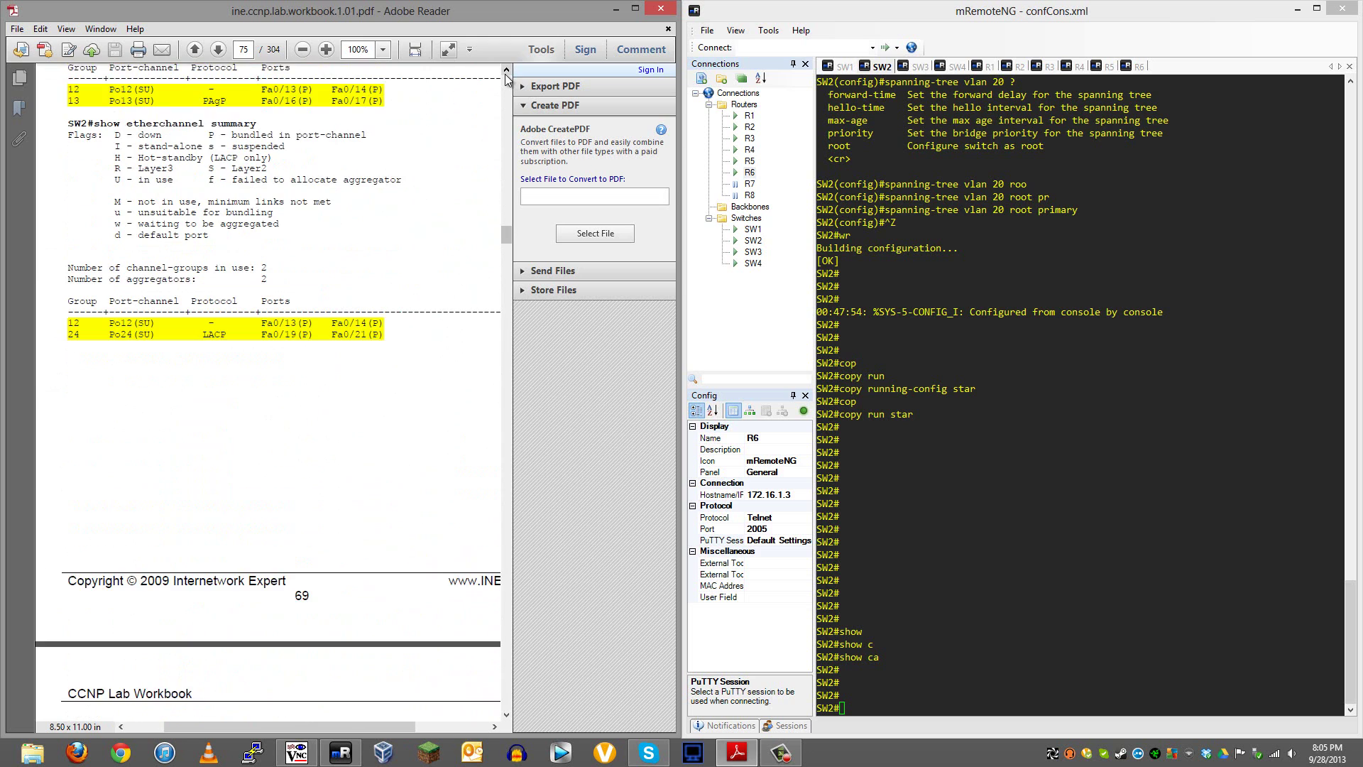
{"action": "scroll", "coordinate": [506, 78], "scroll_direction": "up", "scroll_amount": 8}
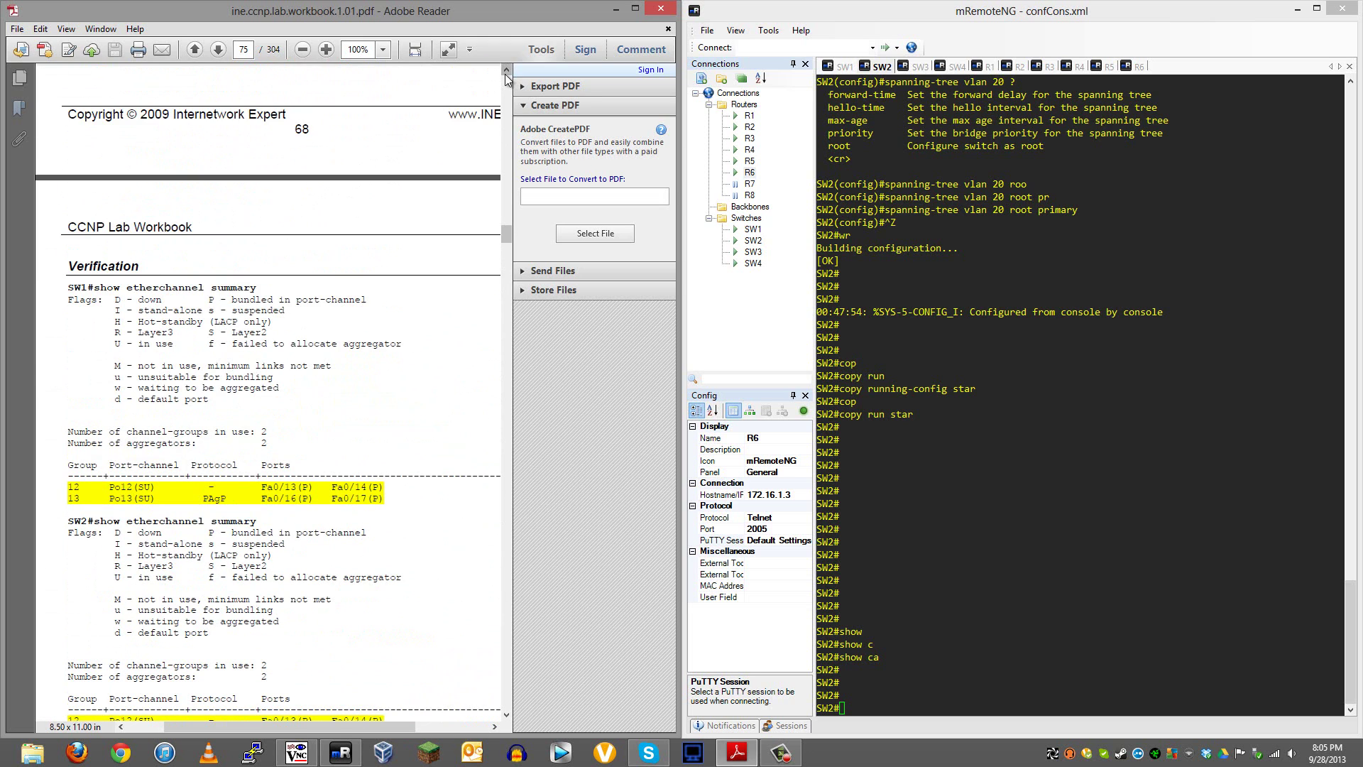
{"action": "scroll", "coordinate": [506, 78], "scroll_direction": "up", "scroll_amount": 8}
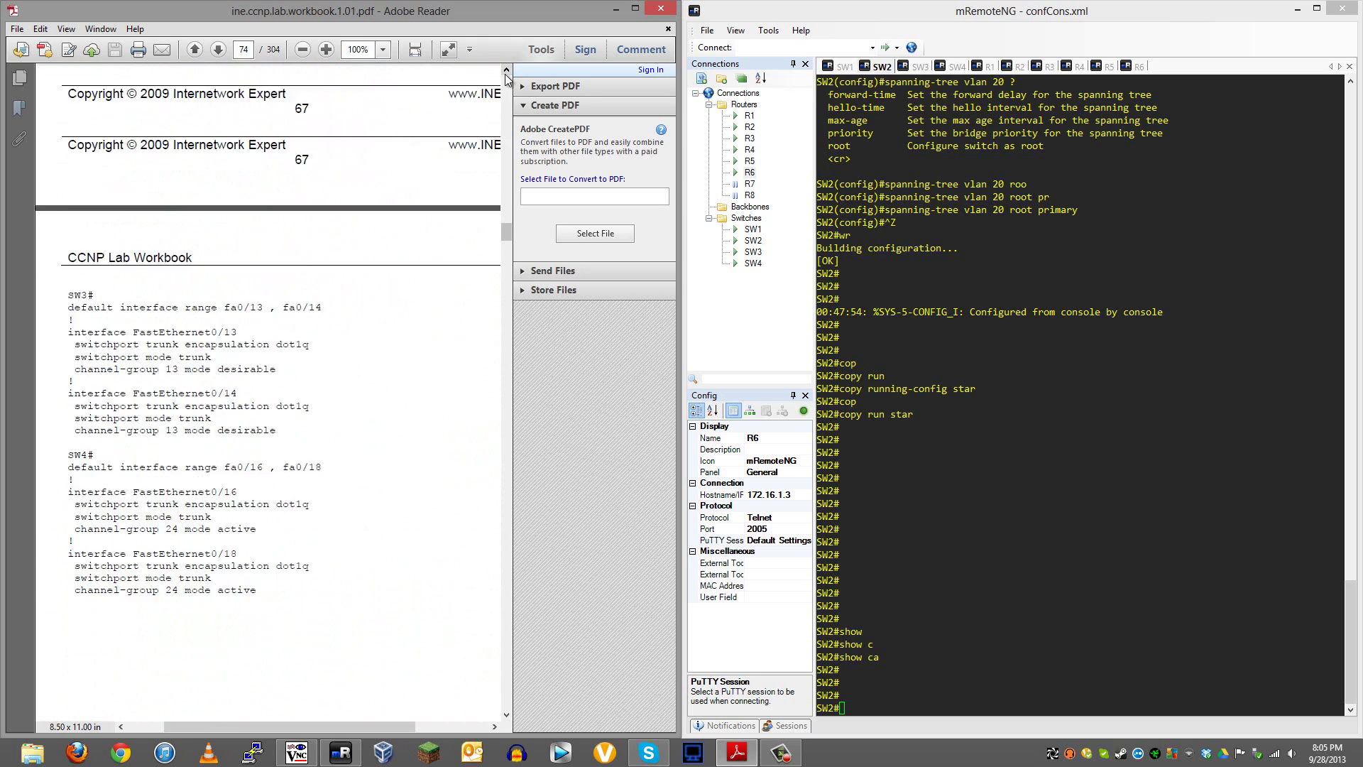
{"action": "scroll", "coordinate": [506, 78], "scroll_direction": "up", "scroll_amount": 8}
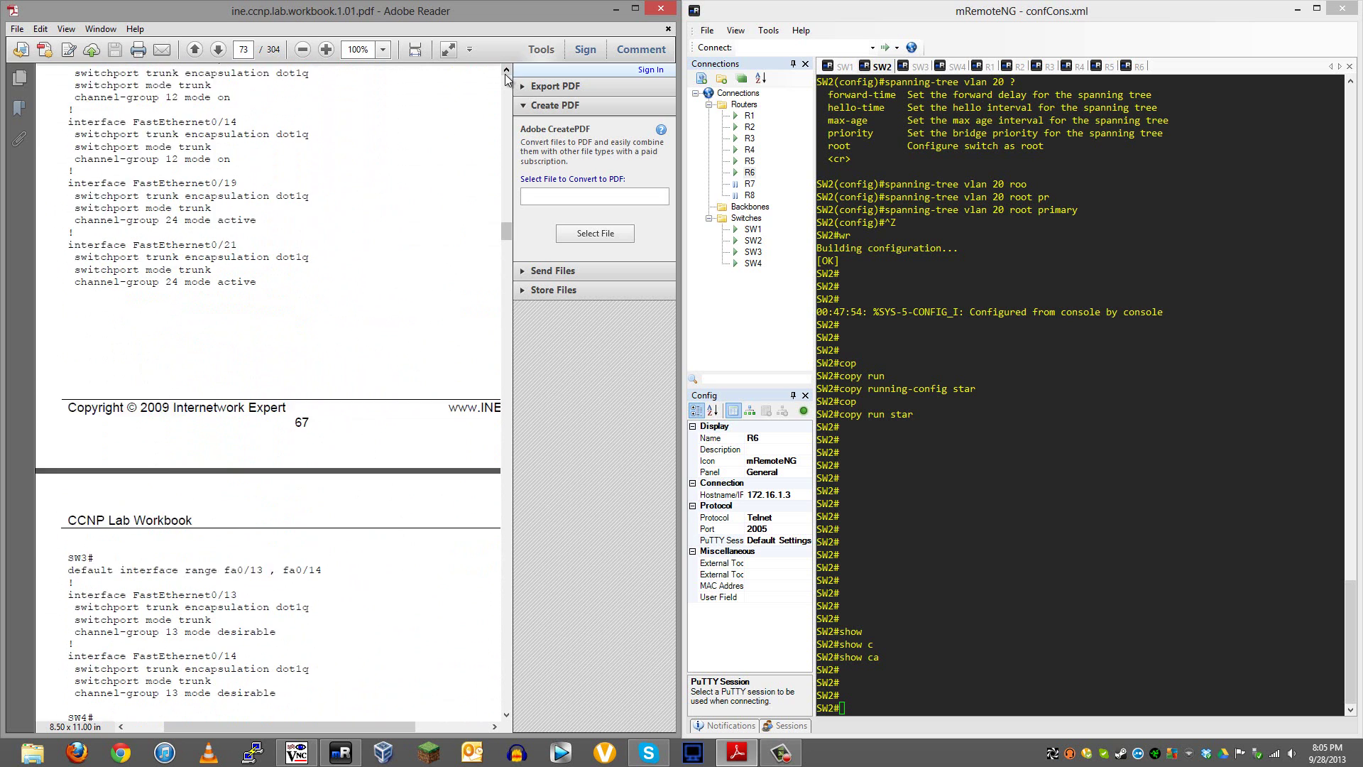
{"action": "scroll", "coordinate": [506, 78], "scroll_direction": "up", "scroll_amount": 8}
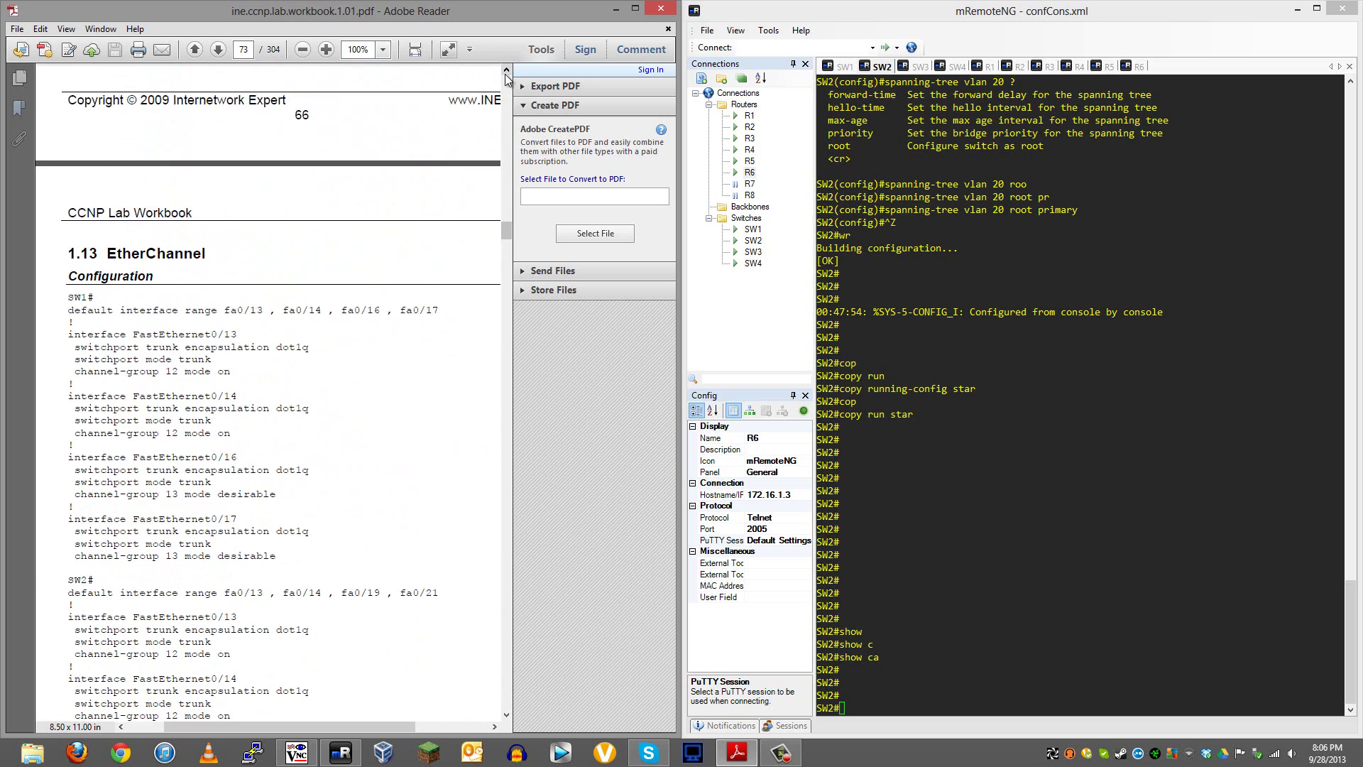
{"action": "scroll", "coordinate": [506, 78], "scroll_direction": "up", "scroll_amount": 8}
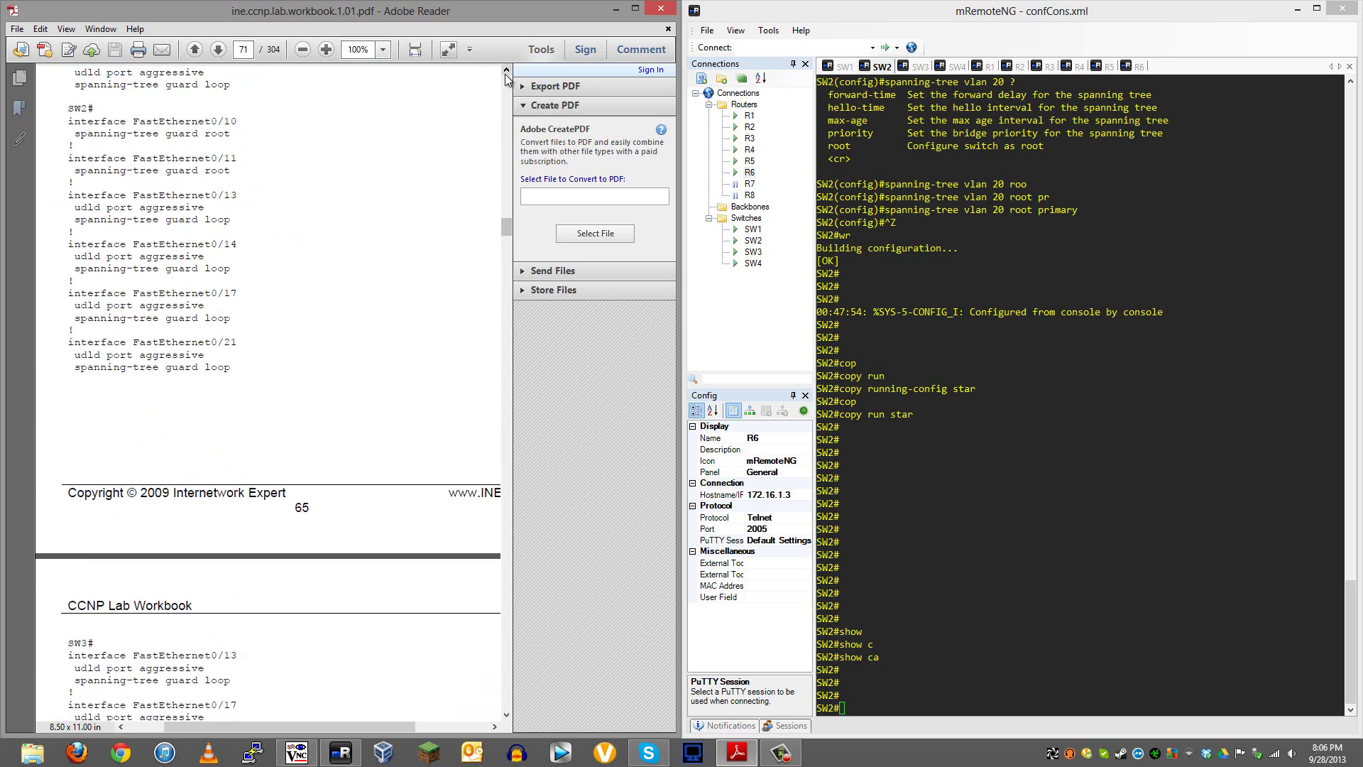
{"action": "scroll", "coordinate": [506, 78], "scroll_direction": "up", "scroll_amount": 8}
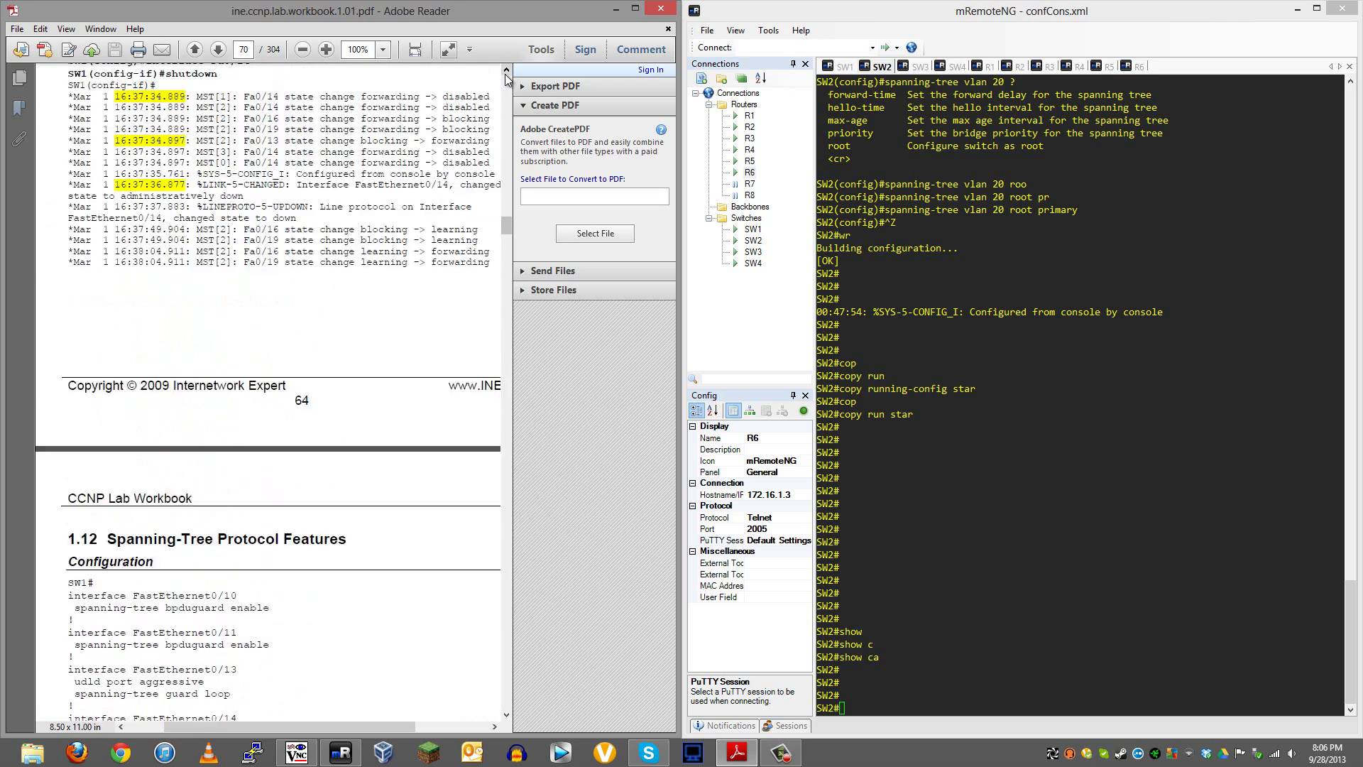
{"action": "scroll", "coordinate": [506, 78], "scroll_direction": "up", "scroll_amount": 8}
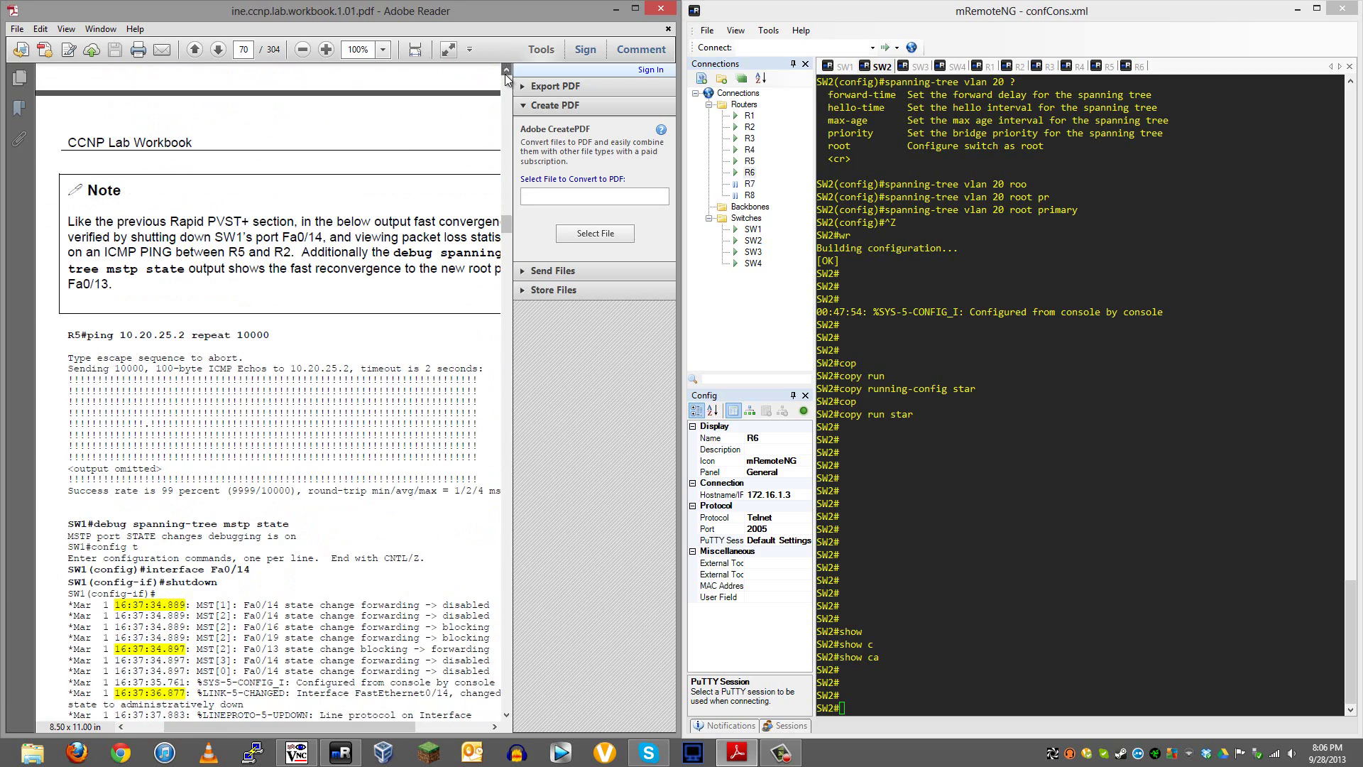
{"action": "scroll", "coordinate": [506, 78], "scroll_direction": "up", "scroll_amount": 8}
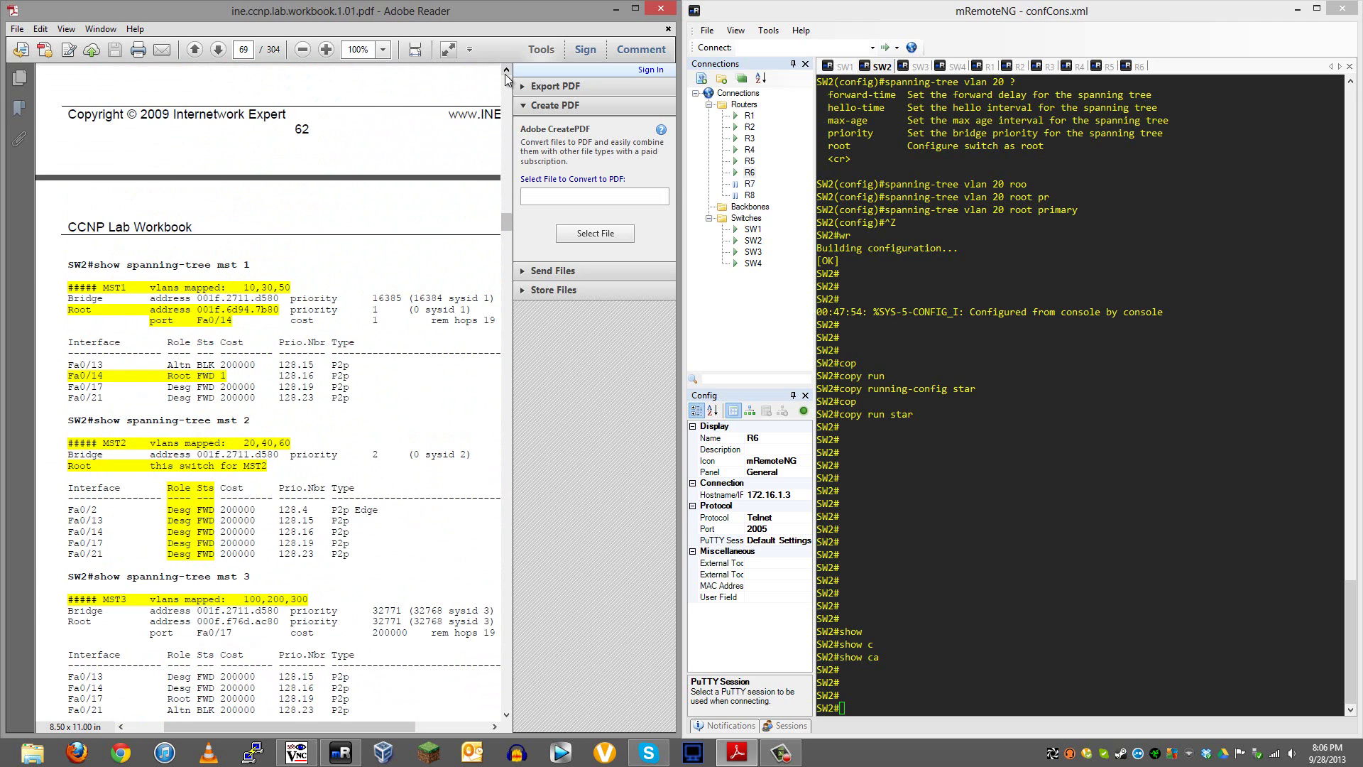
{"action": "scroll", "coordinate": [507, 79], "scroll_direction": "up", "scroll_amount": 8}
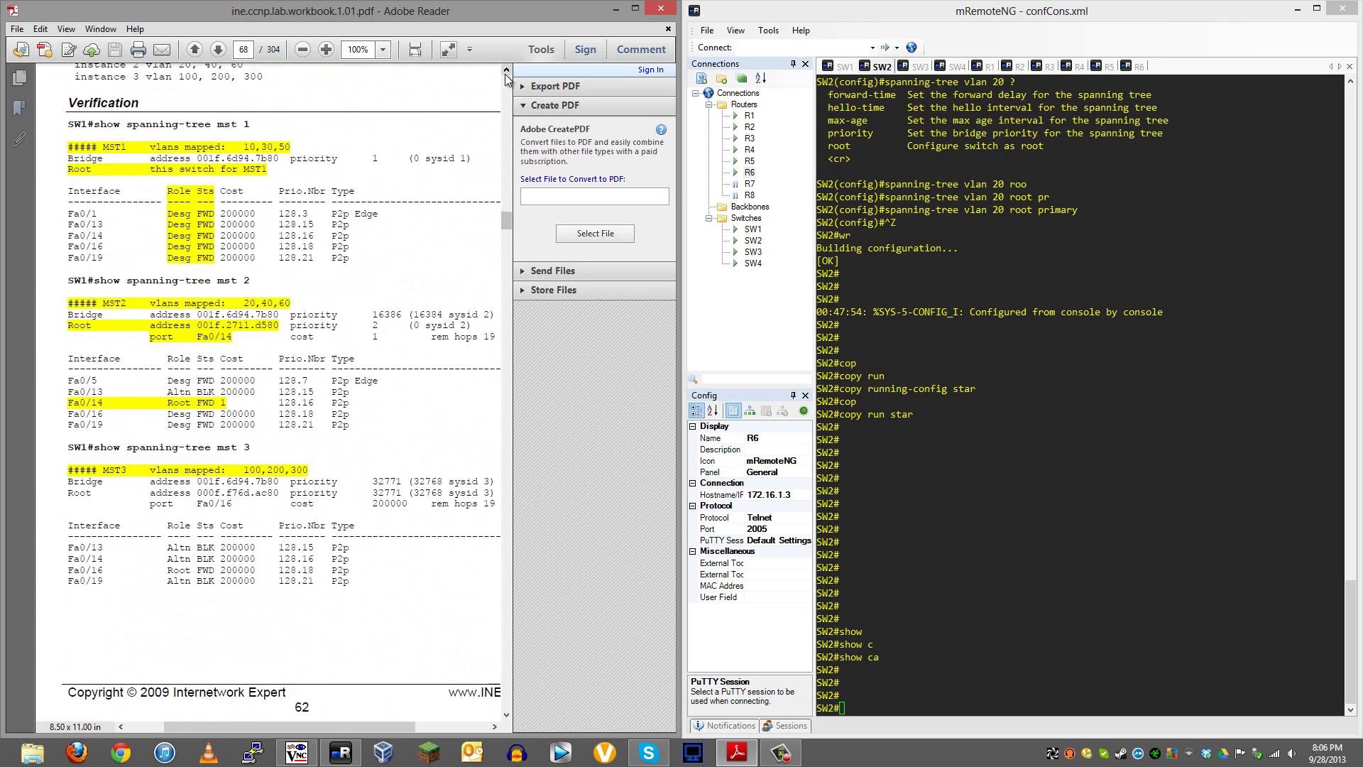
{"action": "scroll", "coordinate": [507, 78], "scroll_direction": "up", "scroll_amount": 2}
{"action": "scroll", "coordinate": [506, 78], "scroll_direction": "up", "scroll_amount": 10}
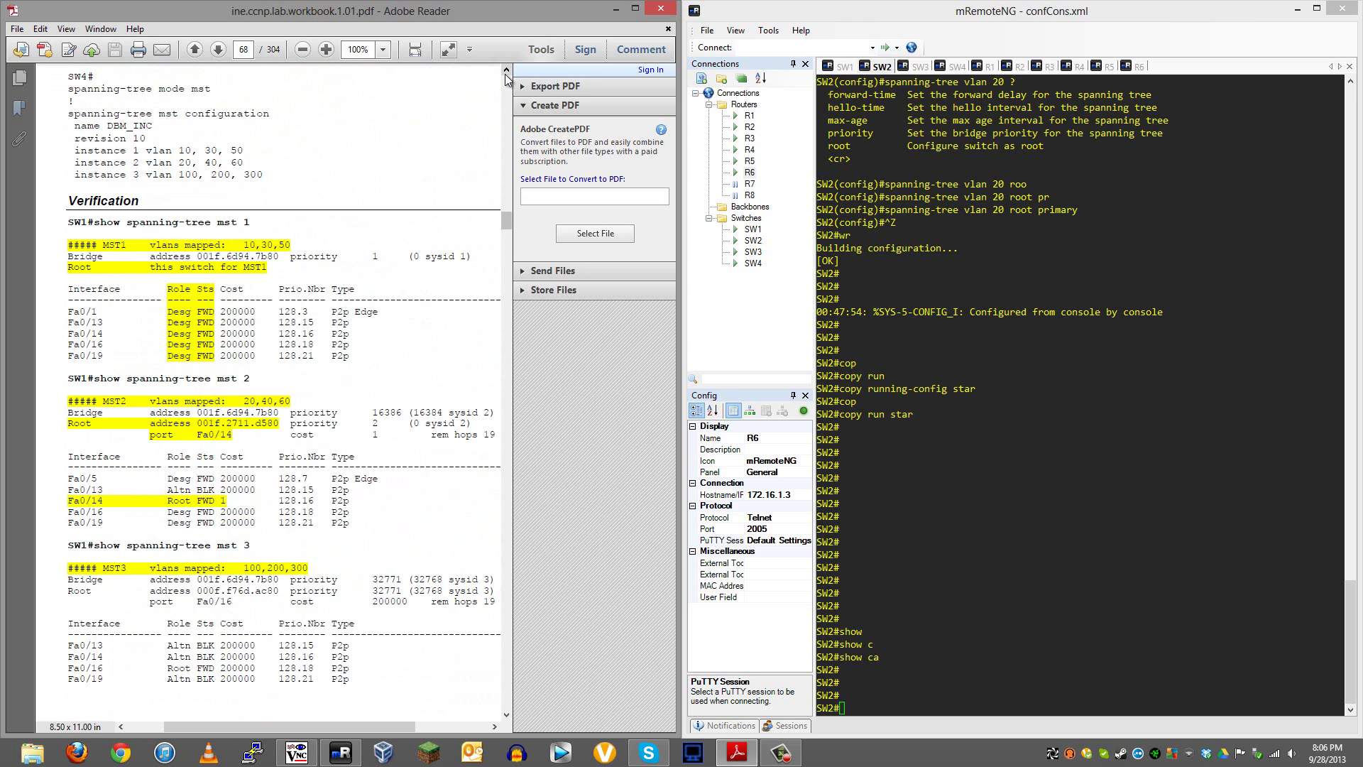
{"action": "scroll", "coordinate": [507, 78], "scroll_direction": "up", "scroll_amount": 12}
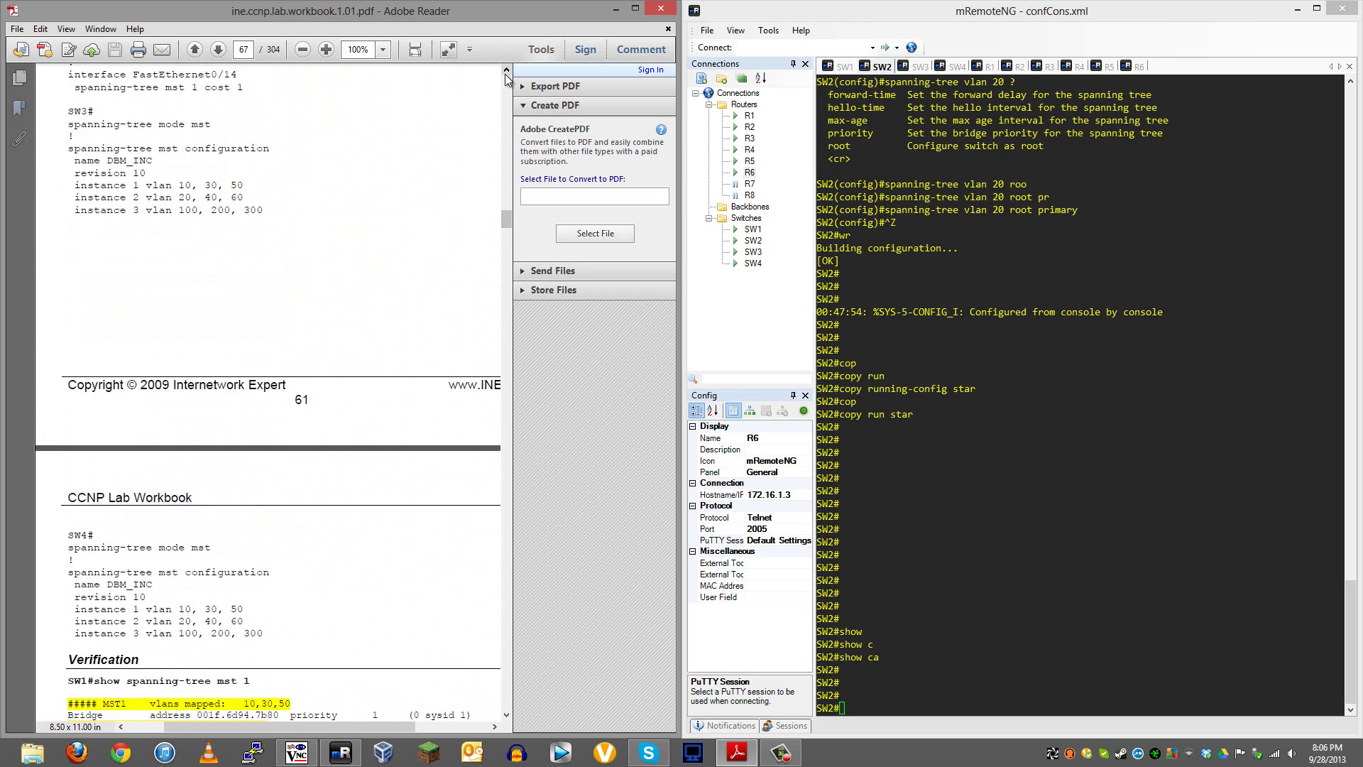
{"action": "scroll", "coordinate": [507, 78], "scroll_direction": "up", "scroll_amount": 12}
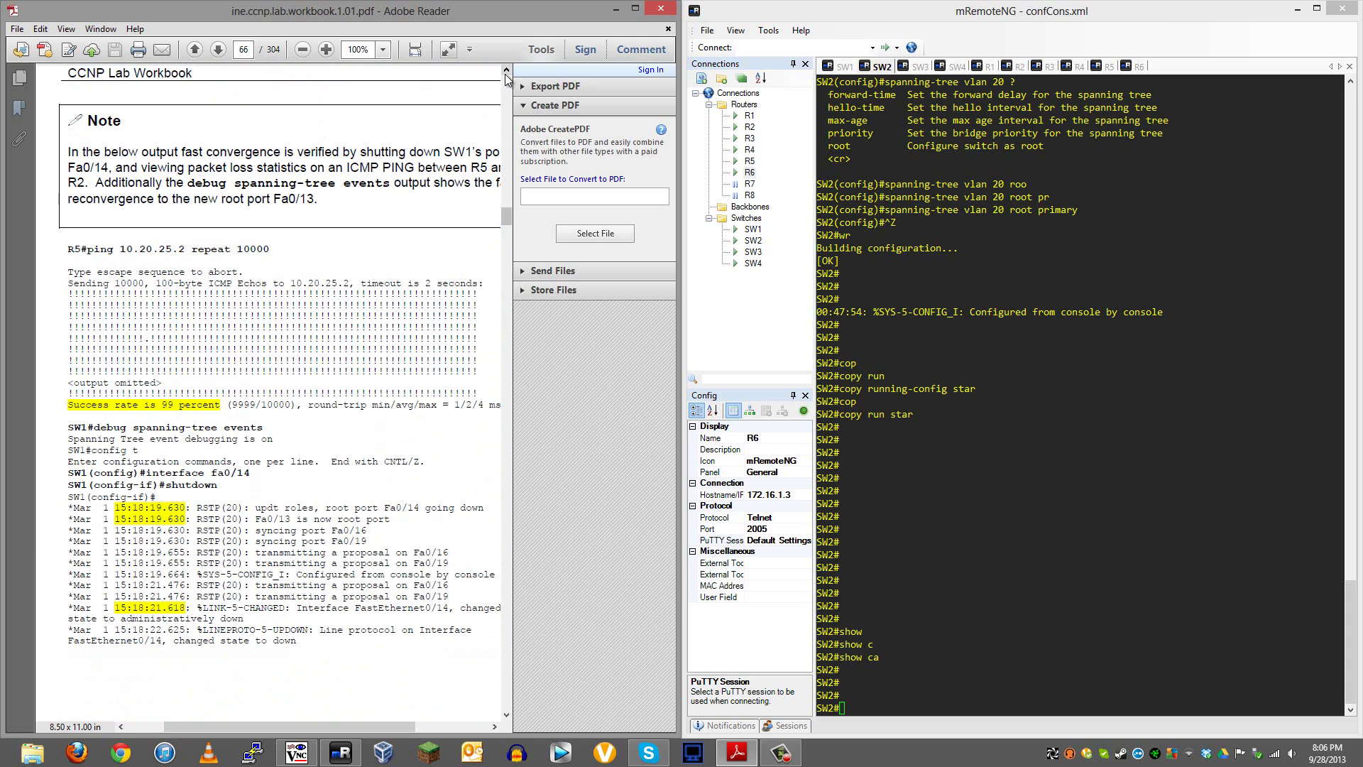
{"action": "scroll", "coordinate": [506, 78], "scroll_direction": "up", "scroll_amount": 12}
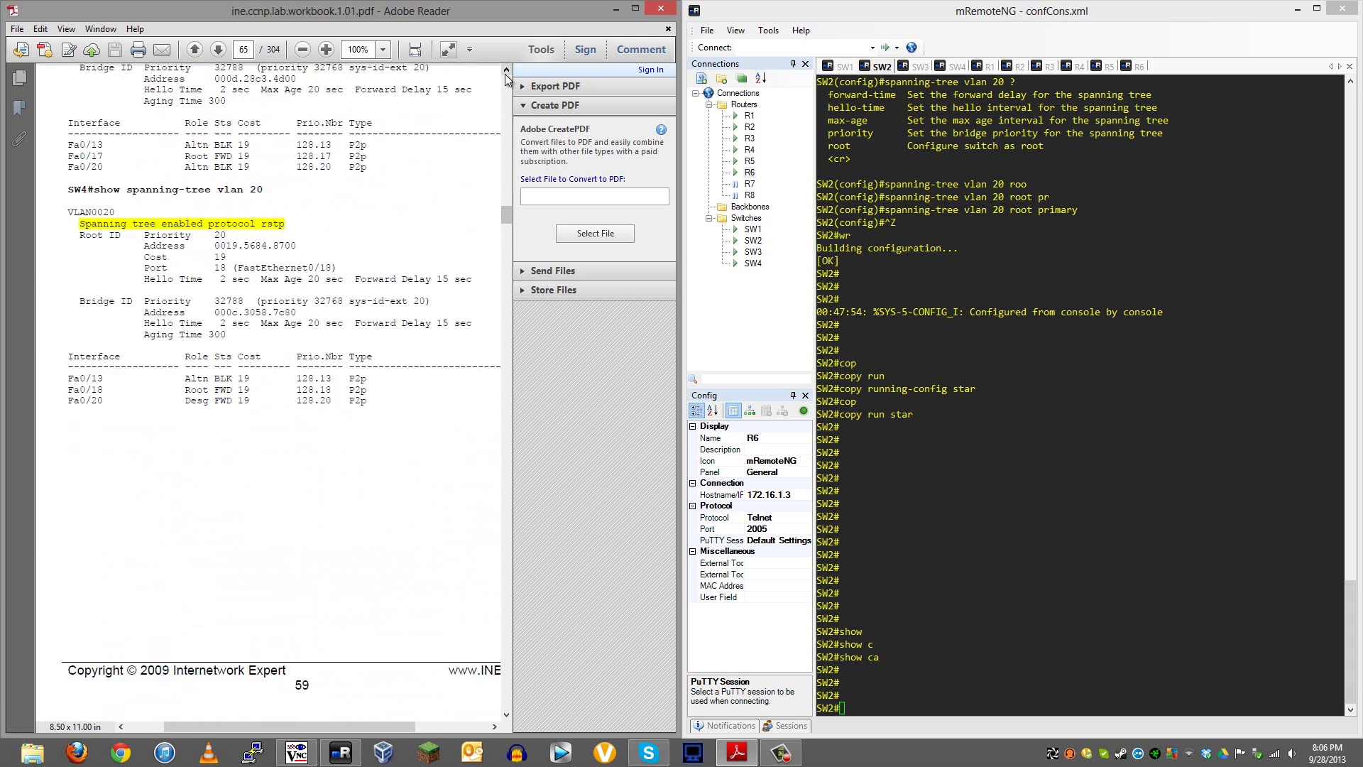
{"action": "scroll", "coordinate": [506, 78], "scroll_direction": "up", "scroll_amount": 13}
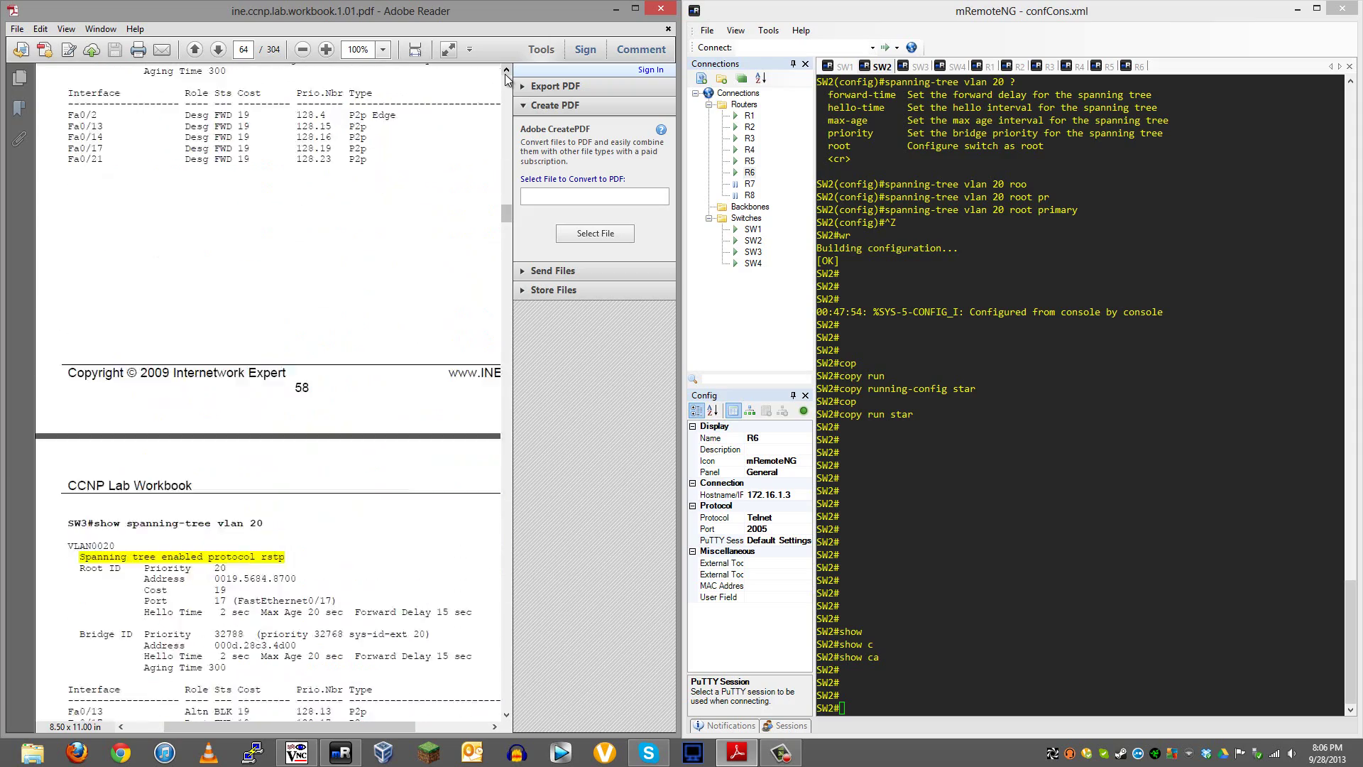
{"action": "scroll", "coordinate": [506, 78], "scroll_direction": "up", "scroll_amount": 13}
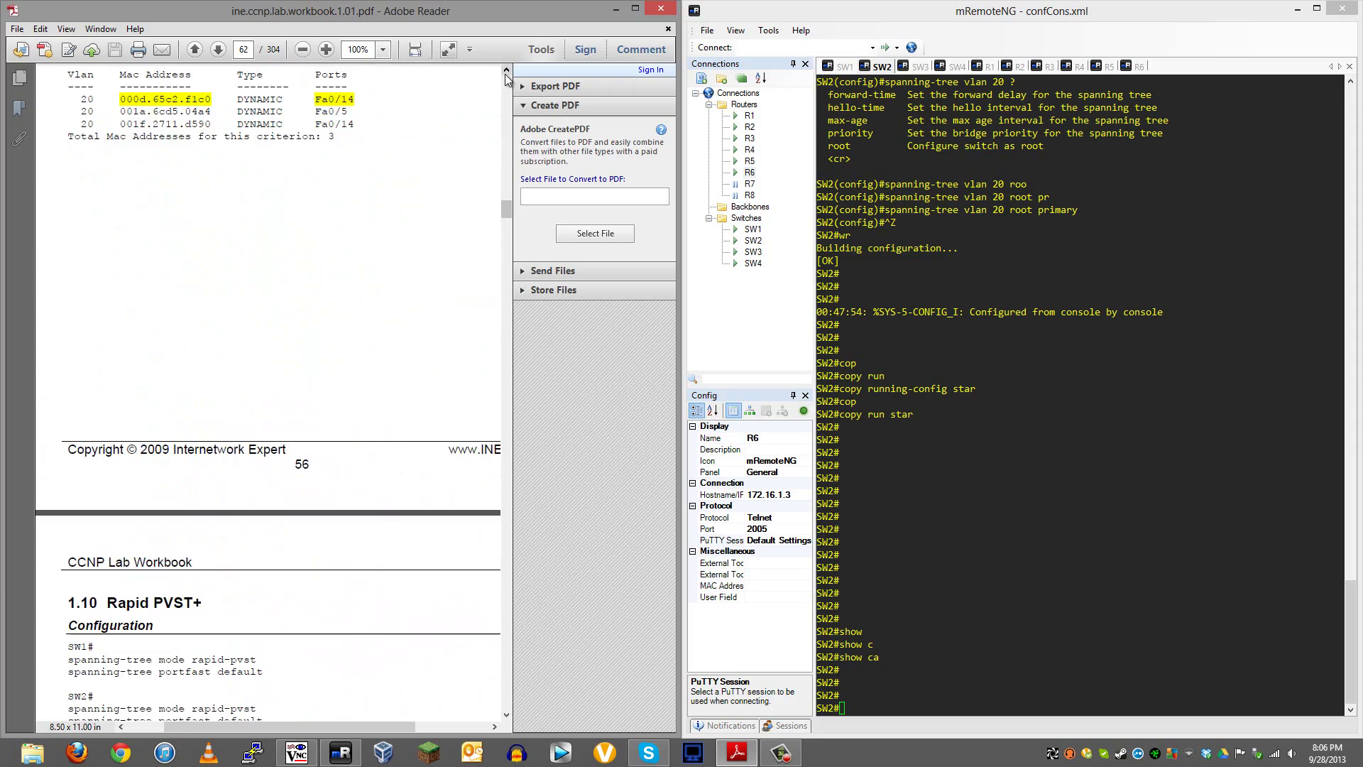
{"action": "scroll", "coordinate": [506, 78], "scroll_direction": "up", "scroll_amount": 13}
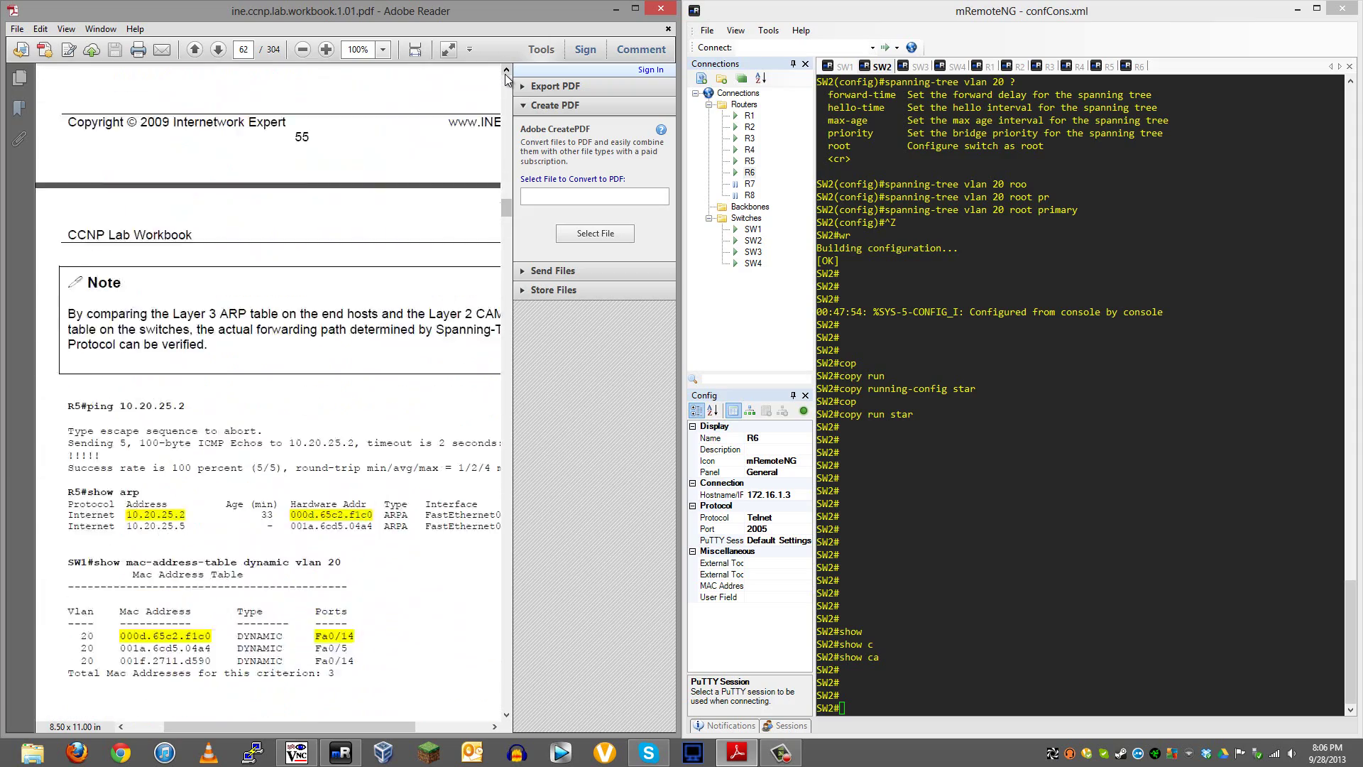
{"action": "scroll", "coordinate": [506, 78], "scroll_direction": "up", "scroll_amount": 20}
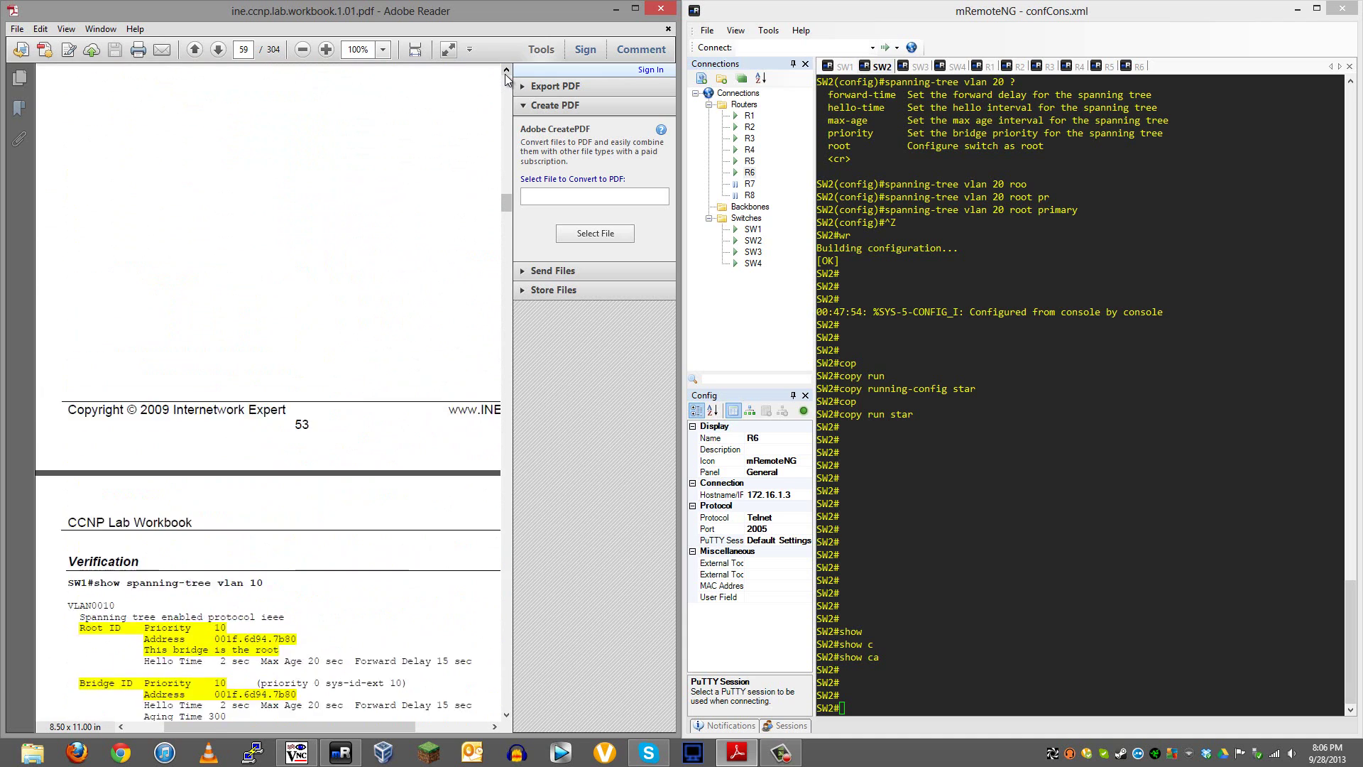
{"action": "scroll", "coordinate": [506, 78], "scroll_direction": "up", "scroll_amount": 16}
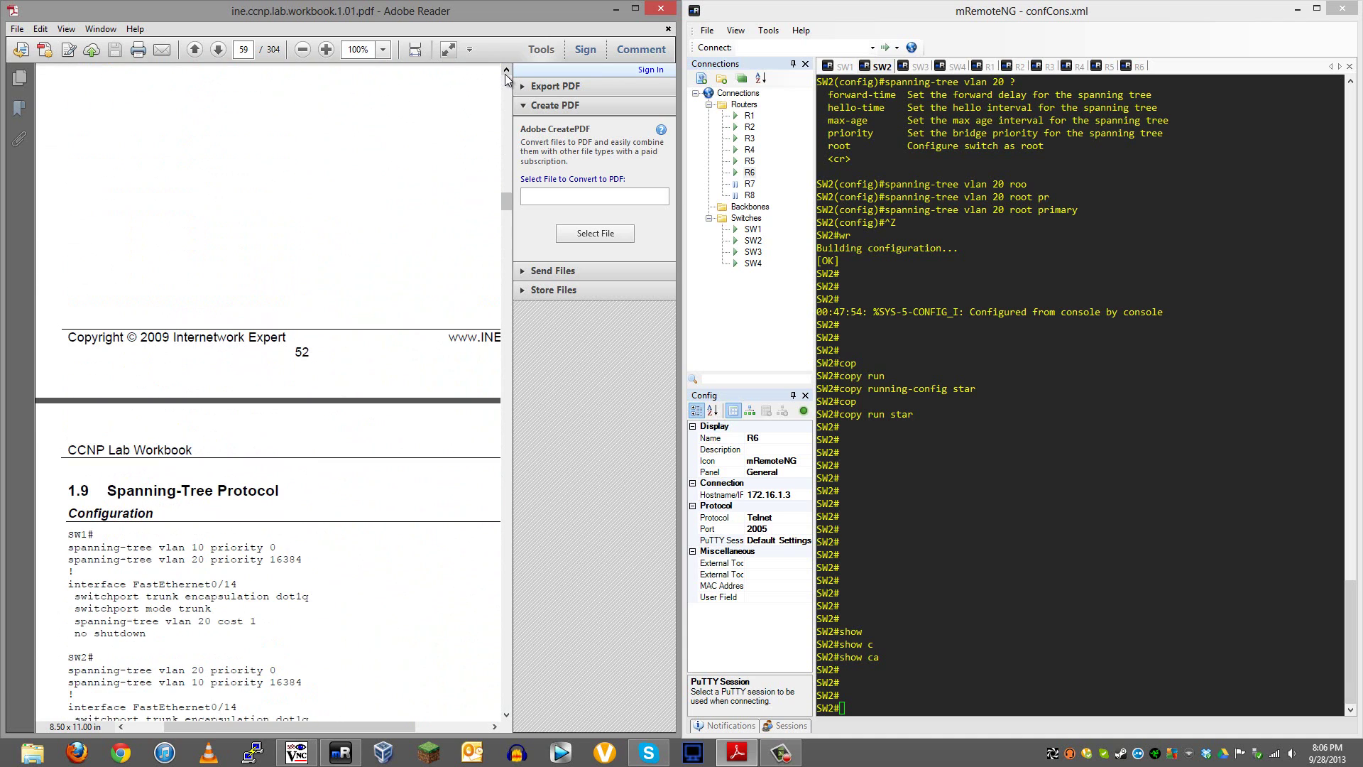
Review the section 1.9 solution configuration for SW1 and SW2, including SW2's FastEthernet0/14 commands, and continue toward the Verification part
{"action": "left_click", "coordinate": [507, 715]}
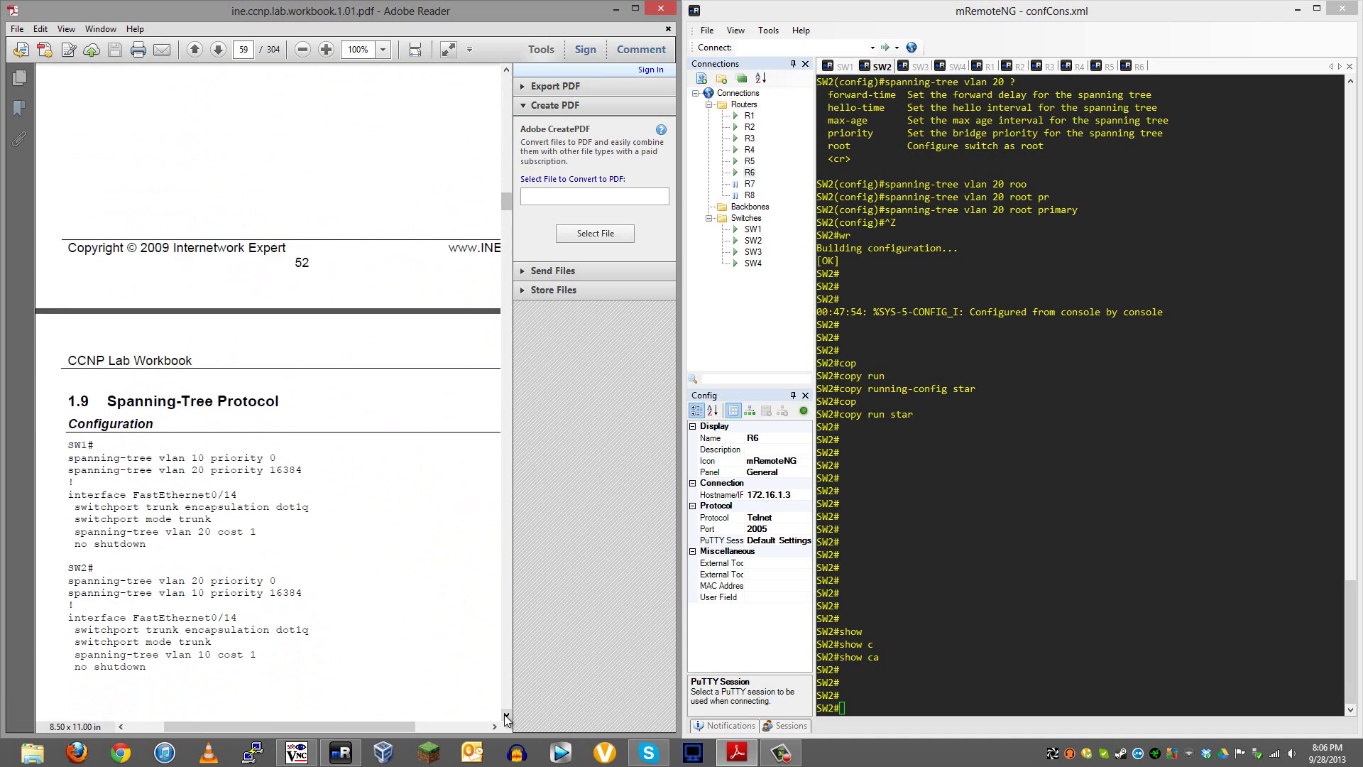
{"action": "scroll", "coordinate": [506, 715], "scroll_direction": "down", "scroll_amount": 8}
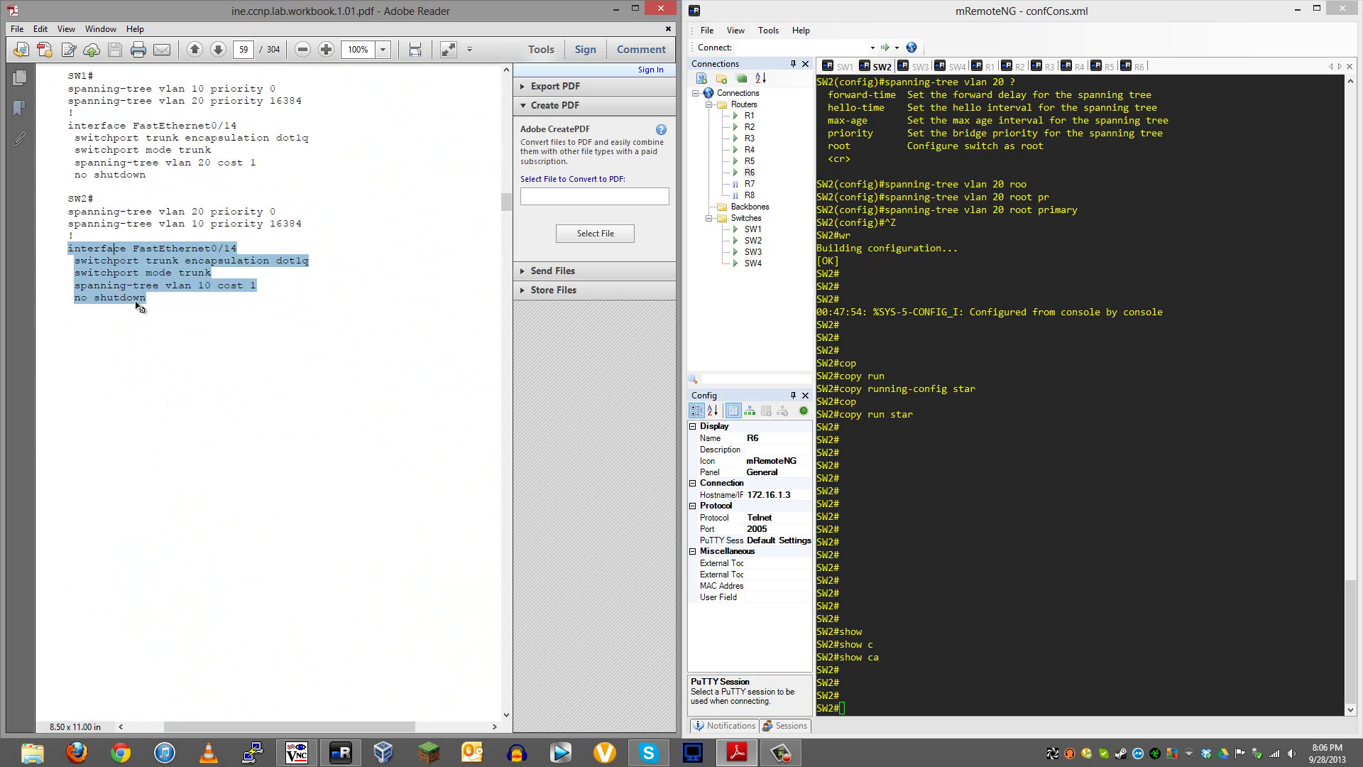
{"action": "left_click", "coordinate": [507, 716]}
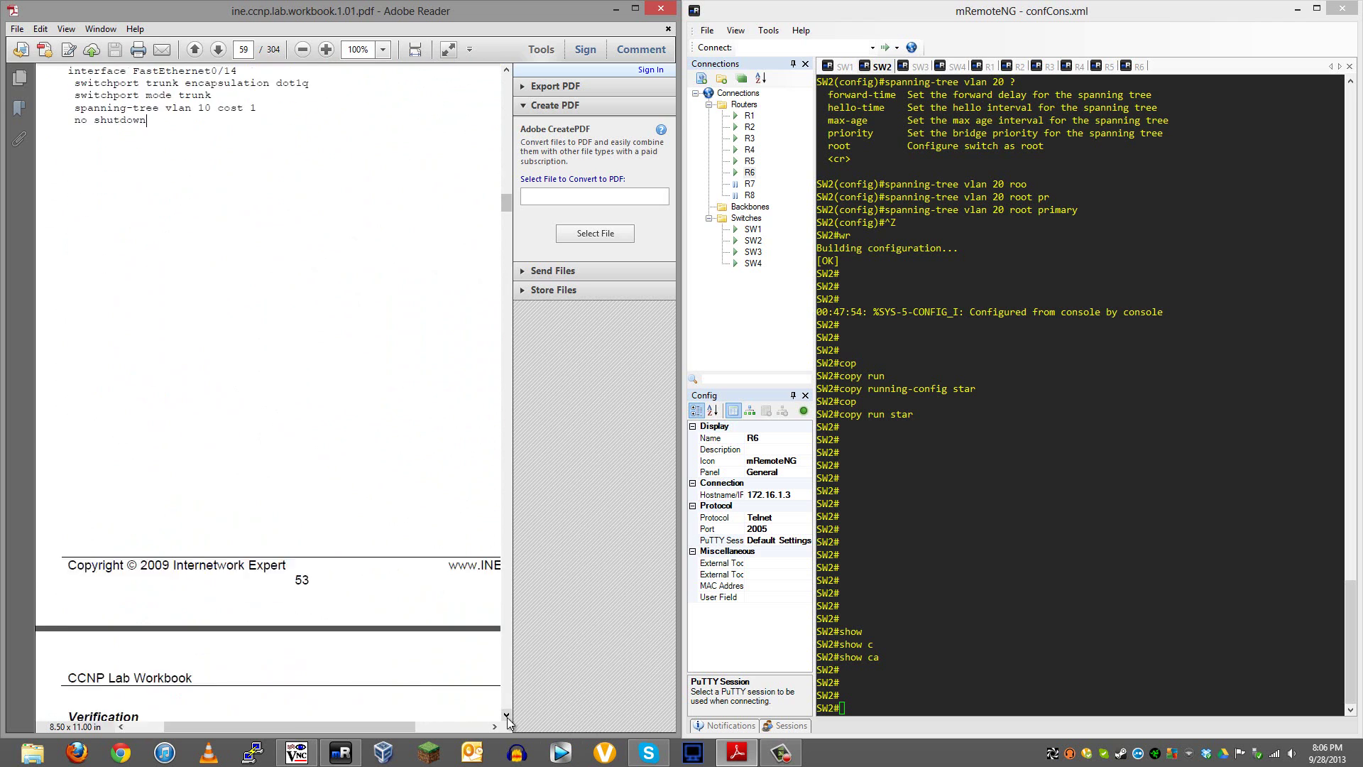
Review the section 1.9 Verification pages for VLANs 10 and 20, through the note on comparing ARP and CAM tables
{"action": "scroll", "coordinate": [508, 720], "scroll_direction": "down", "scroll_amount": 10}
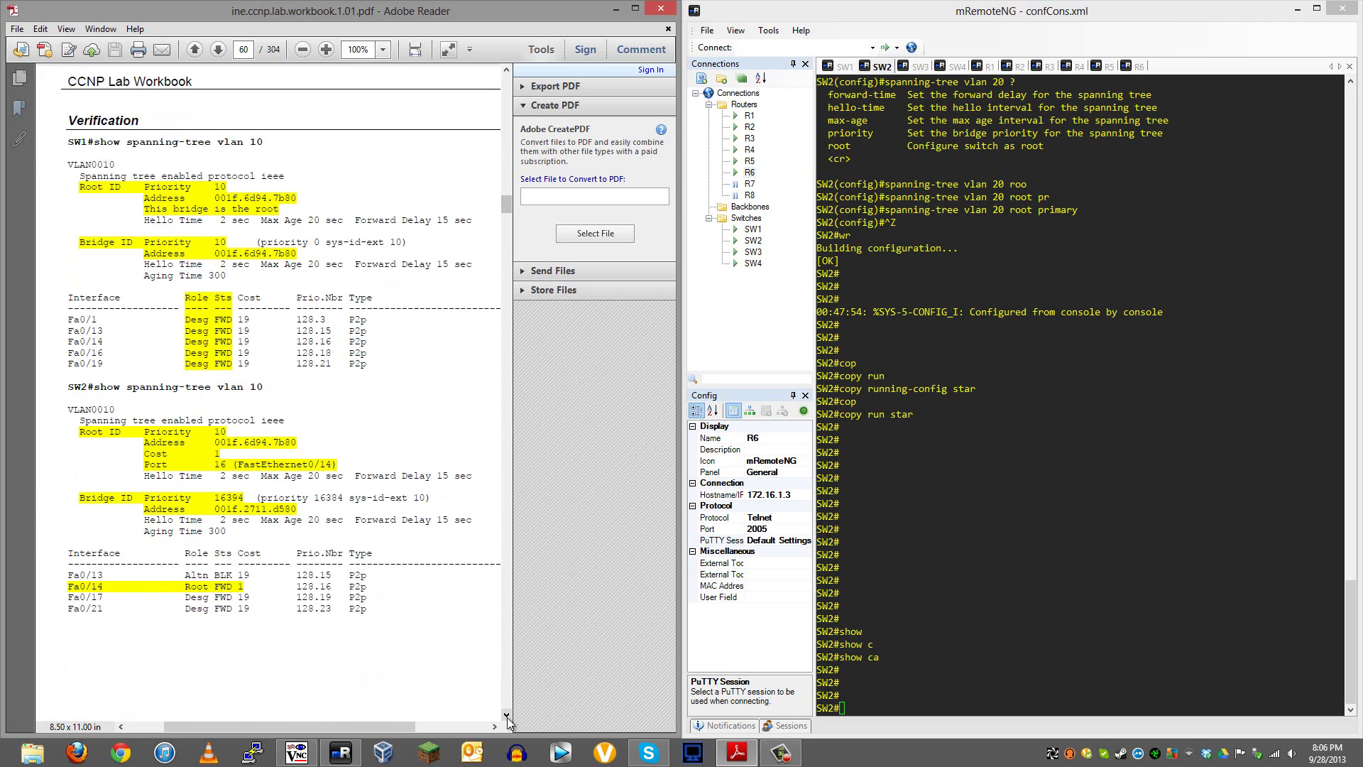
{"action": "scroll", "coordinate": [508, 720], "scroll_direction": "down", "scroll_amount": 15}
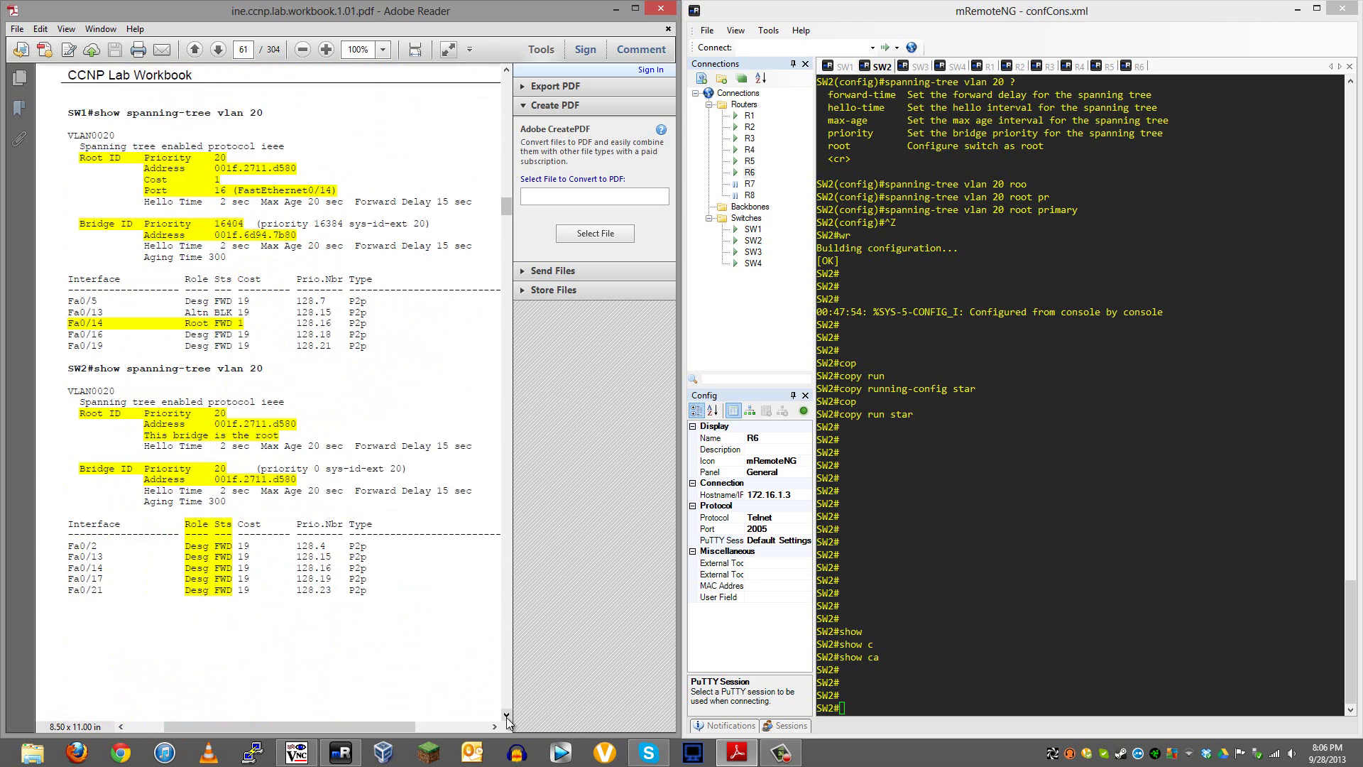
{"action": "scroll", "coordinate": [508, 719], "scroll_direction": "down", "scroll_amount": 15}
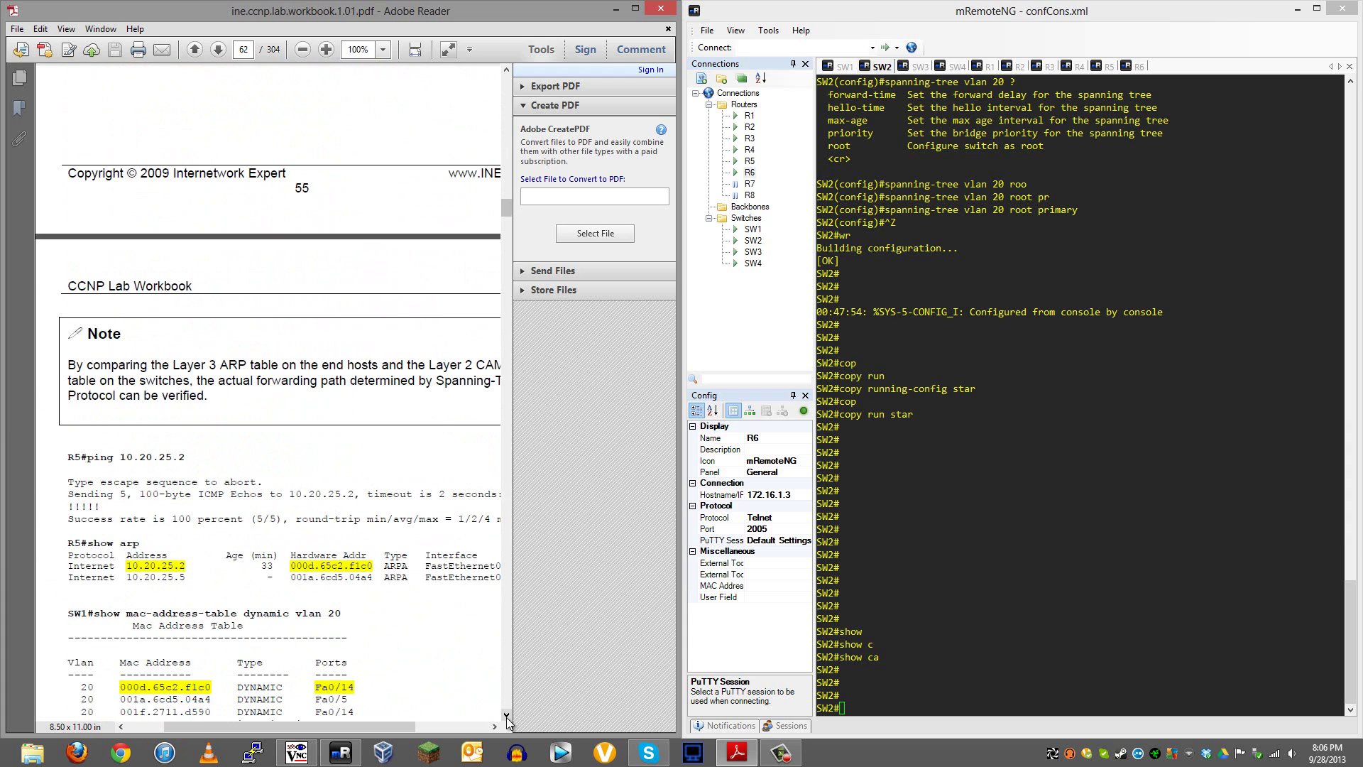
{"action": "scroll", "coordinate": [507, 719], "scroll_direction": "down", "scroll_amount": 1}
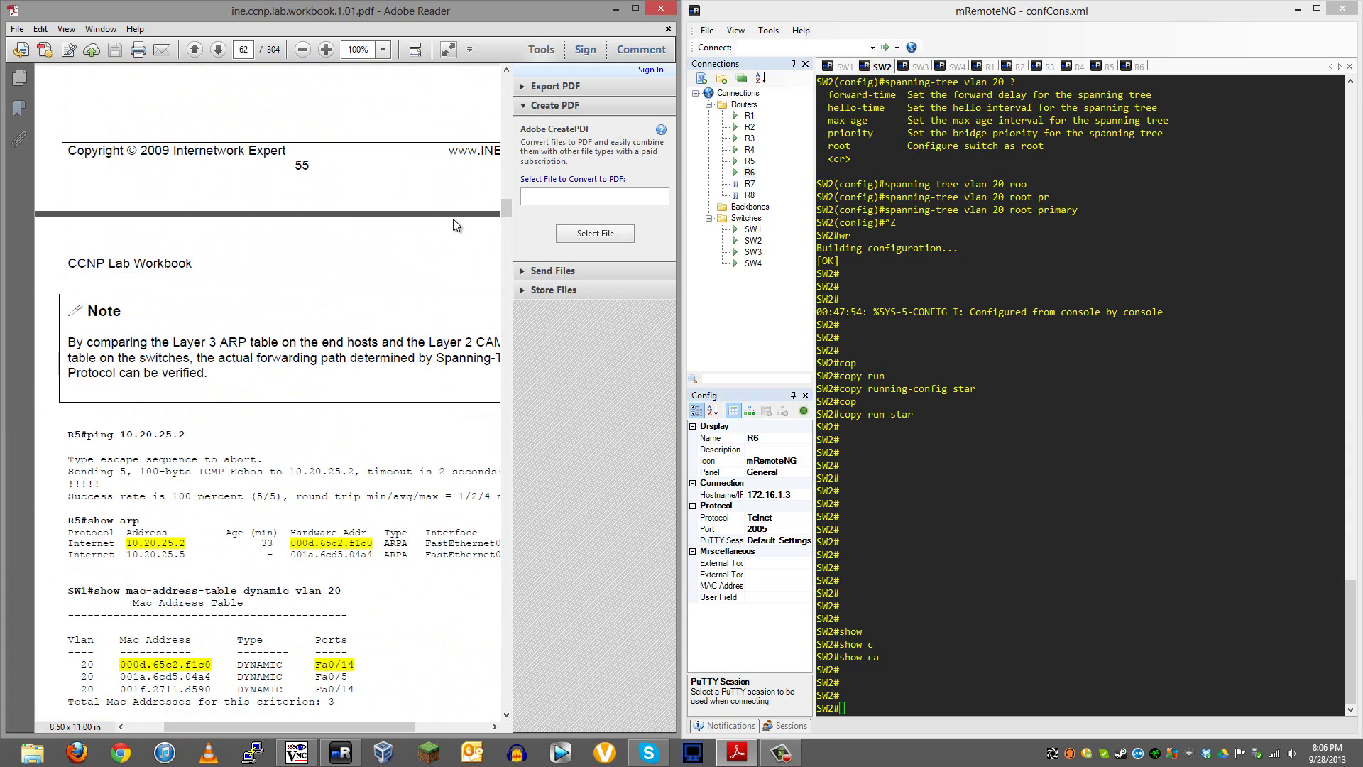
{"action": "left_click", "coordinate": [506, 69]}
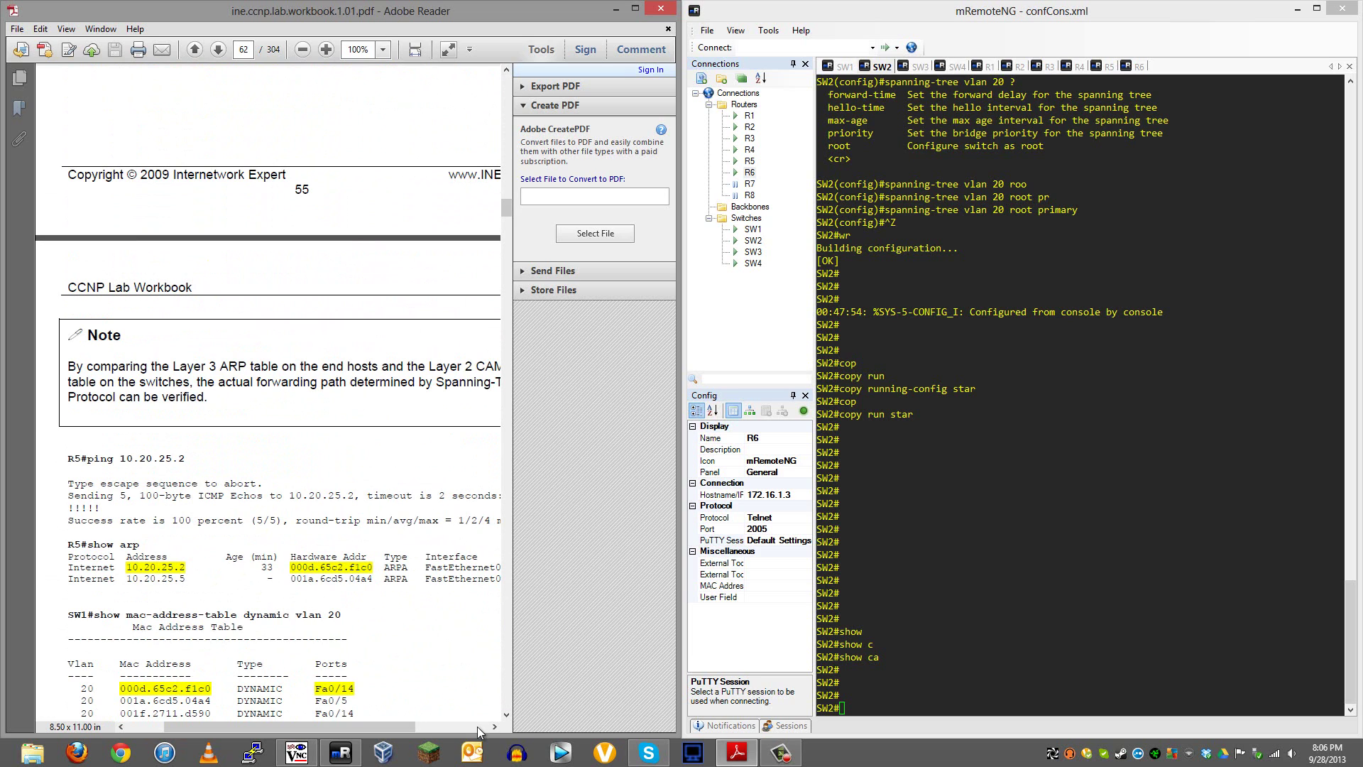
{"action": "left_click", "coordinate": [507, 715]}
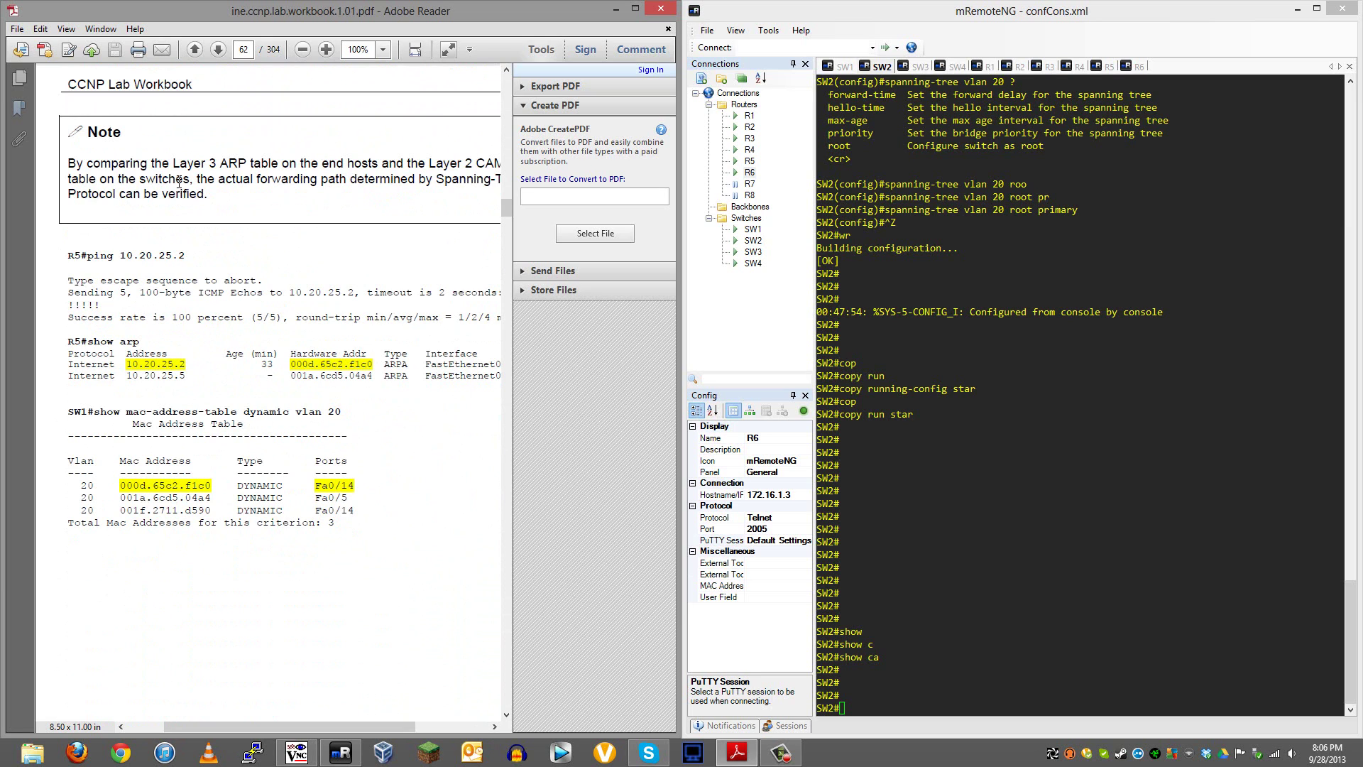
{"action": "mouse_move", "coordinate": [216, 727]}
{"action": "left_mouse_down"}
{"action": "mouse_move", "coordinate": [244, 727]}
{"action": "mouse_move", "coordinate": [217, 725]}
{"action": "mouse_move", "coordinate": [230, 728]}
{"action": "left_mouse_up"}
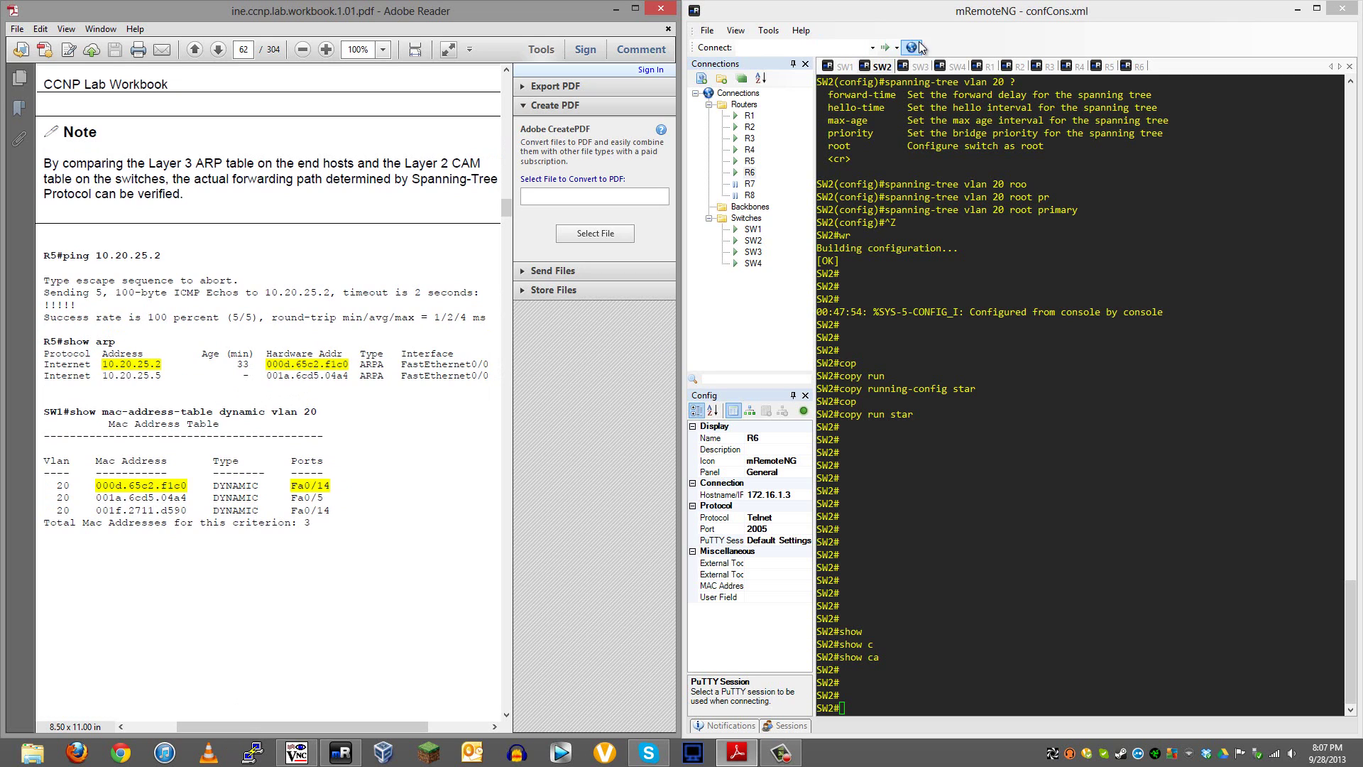
On R5, display the ARP table with show arp and ping 10.20.25.2
{"action": "left_click", "coordinate": [1104, 67]}
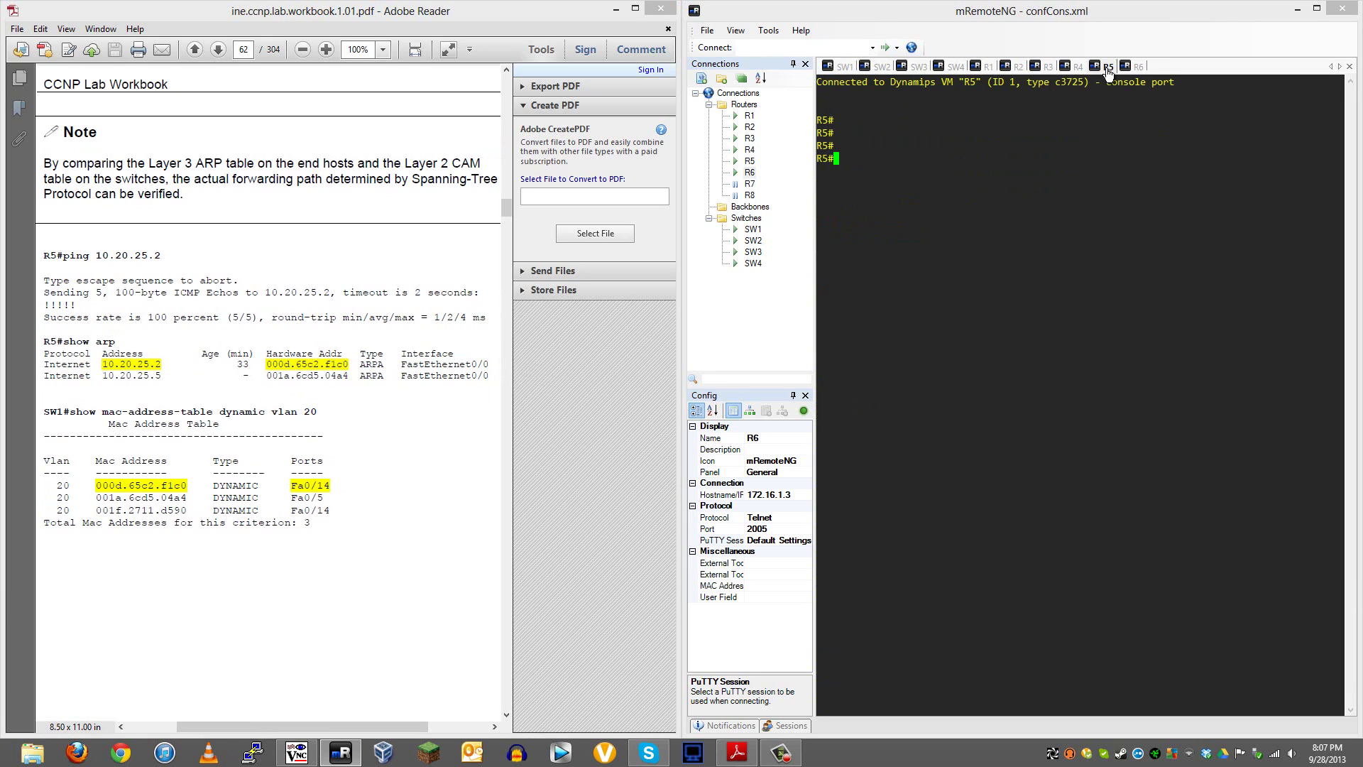
{"action": "type", "text": "show arp"}
{"action": "key", "text": "Return"}
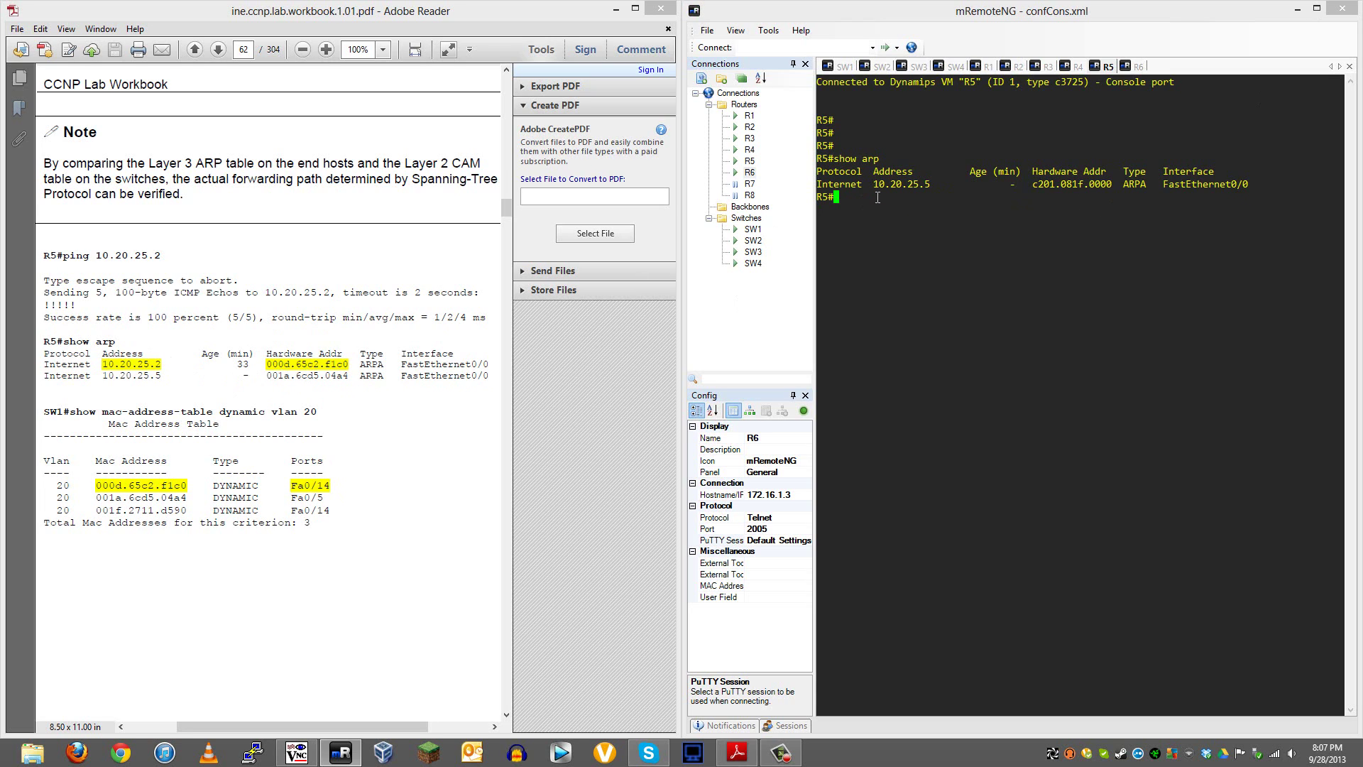
{"action": "type", "text": "ping 10.20.25.2"}
{"action": "key", "text": "Return"}
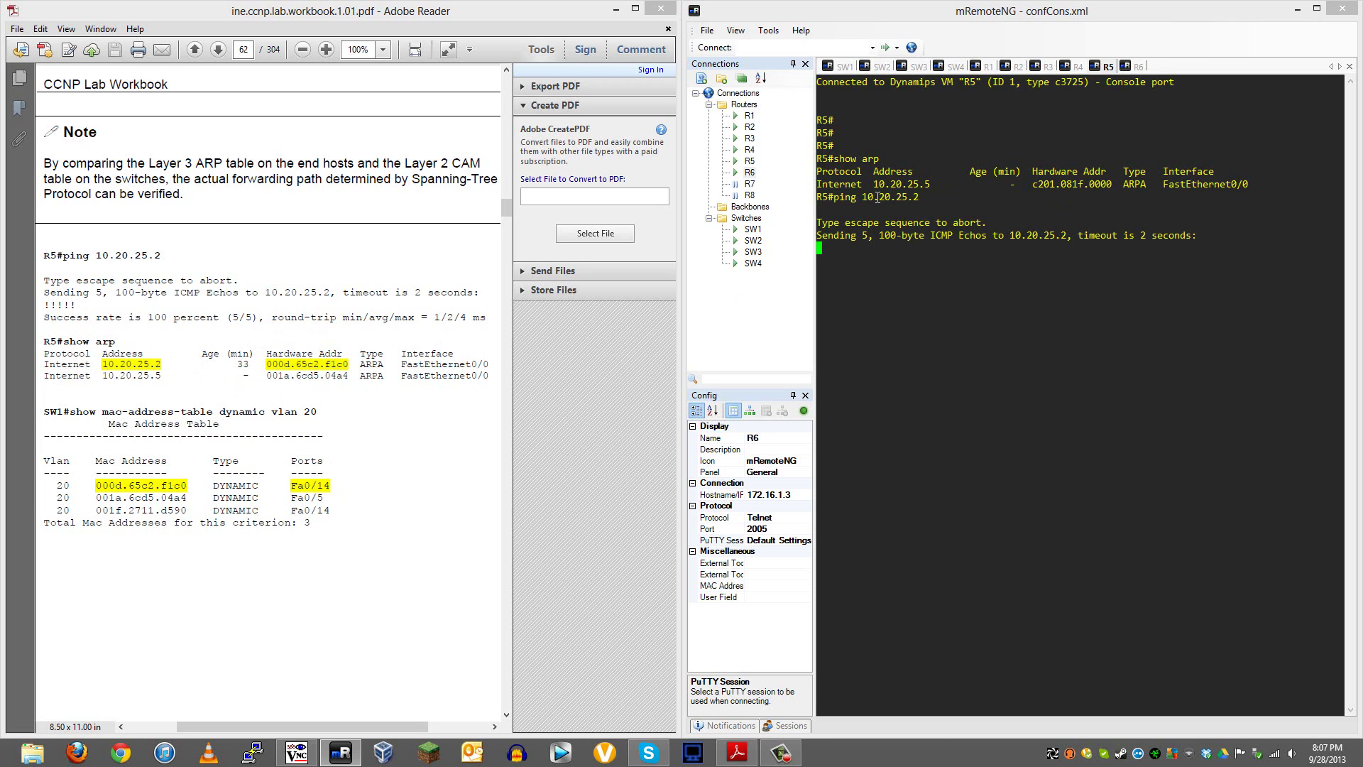
Display R5's ARP table again after the ping and compare its hardware addresses with the workbook's sample output
{"action": "type", "text": "show arp"}
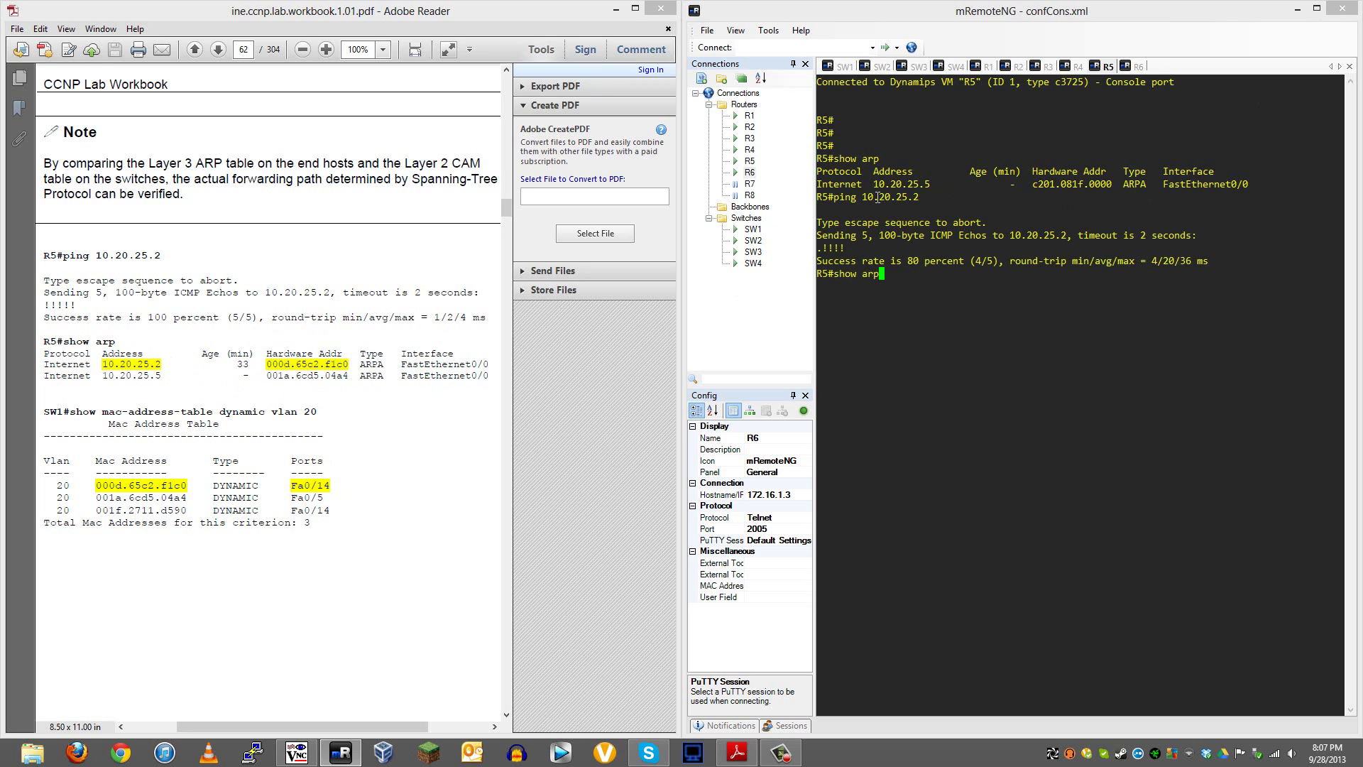
{"action": "key", "text": "Return"}
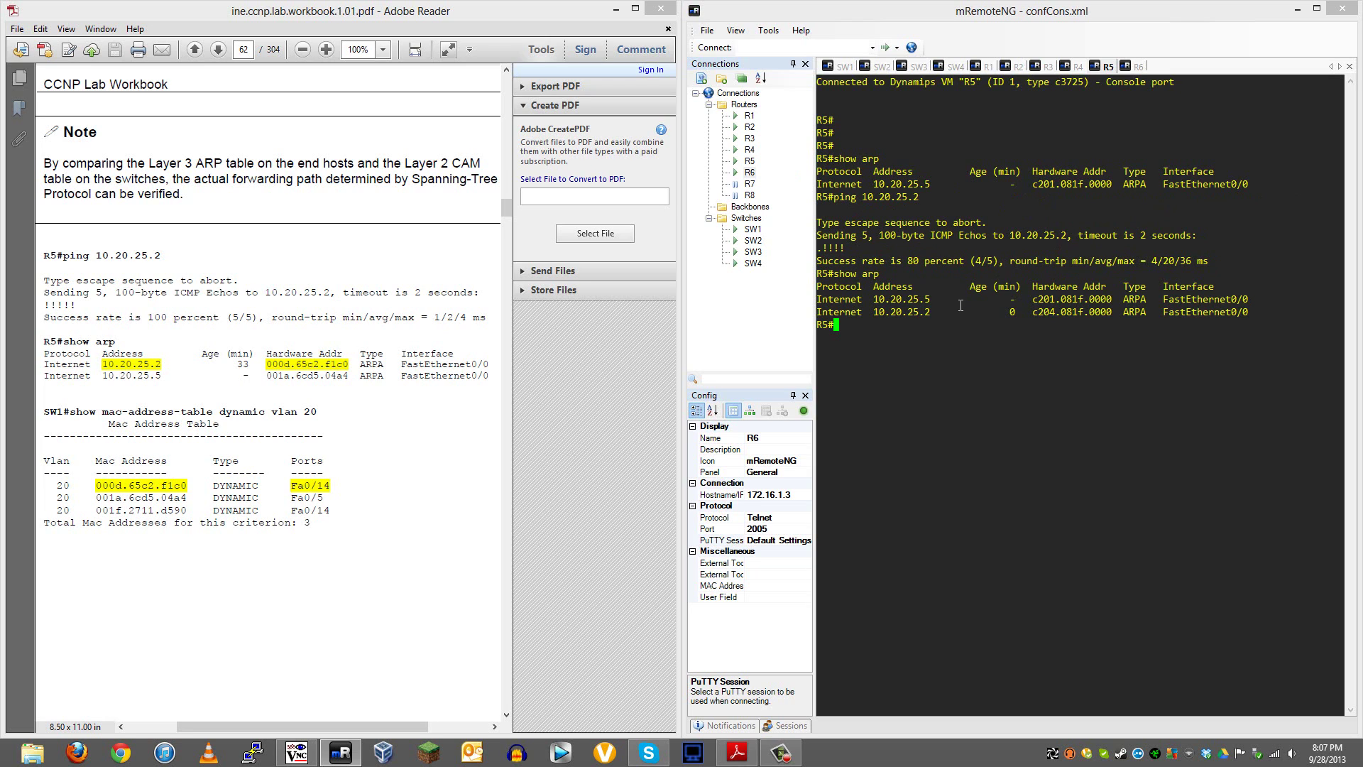
{"action": "left_click_drag", "start_coordinate": [945, 313], "coordinate": [909, 312]}
{"action": "double_click", "coordinate": [1073, 303]}
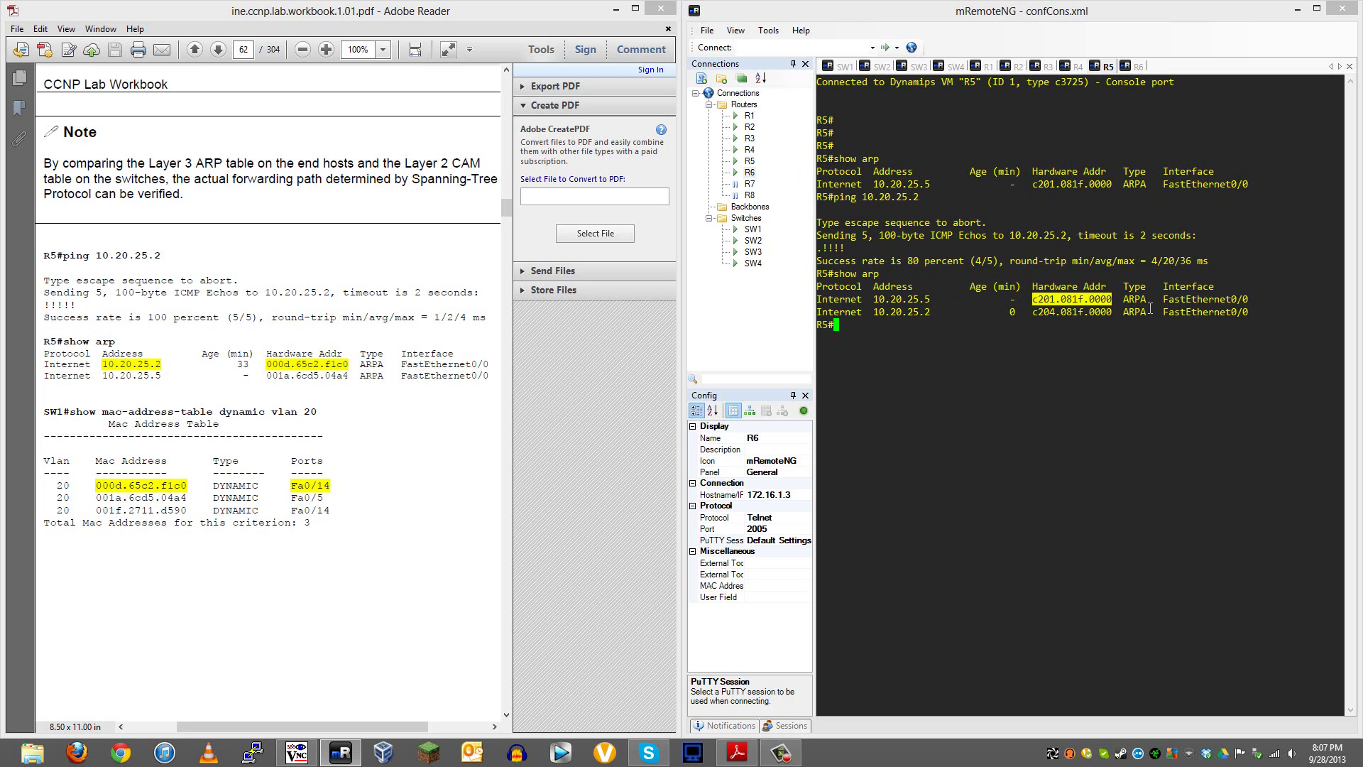
{"action": "left_click", "coordinate": [1143, 314]}
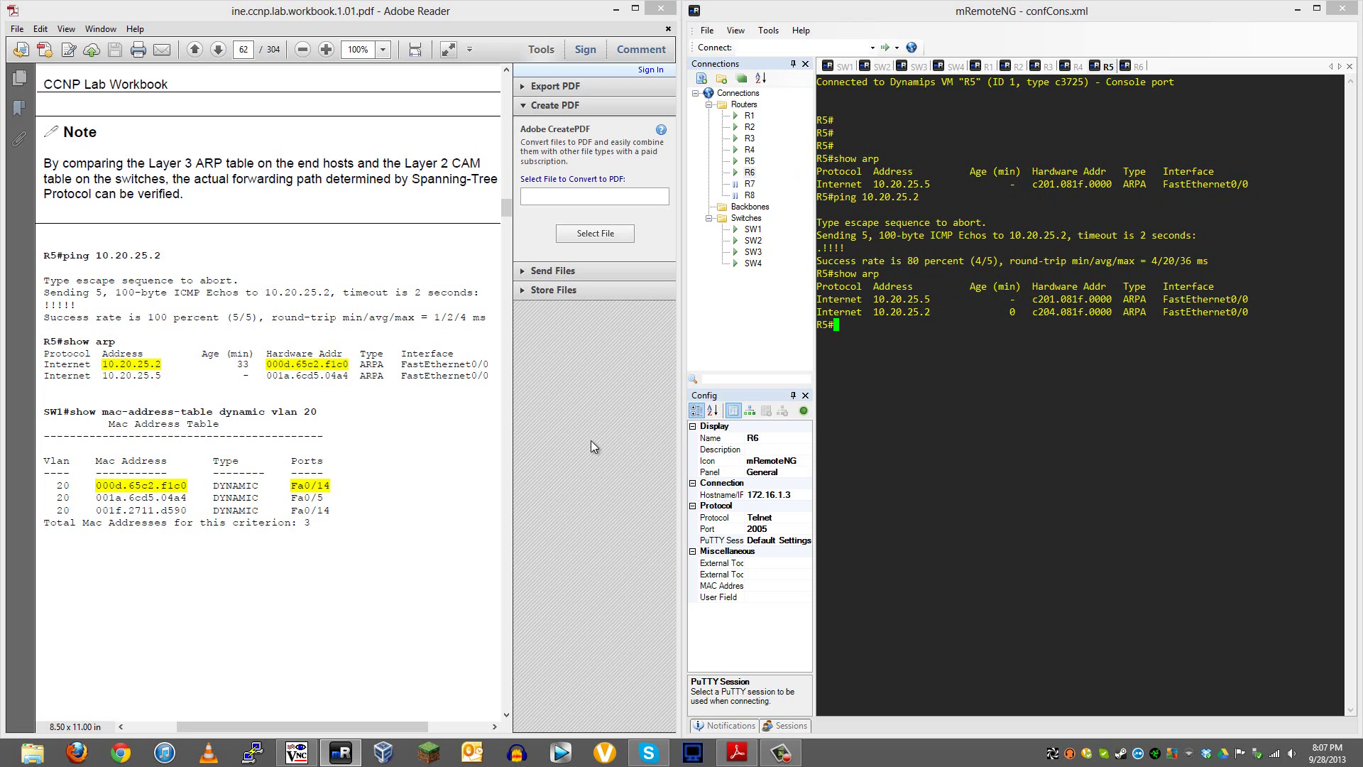
{"action": "left_click", "coordinate": [416, 366]}
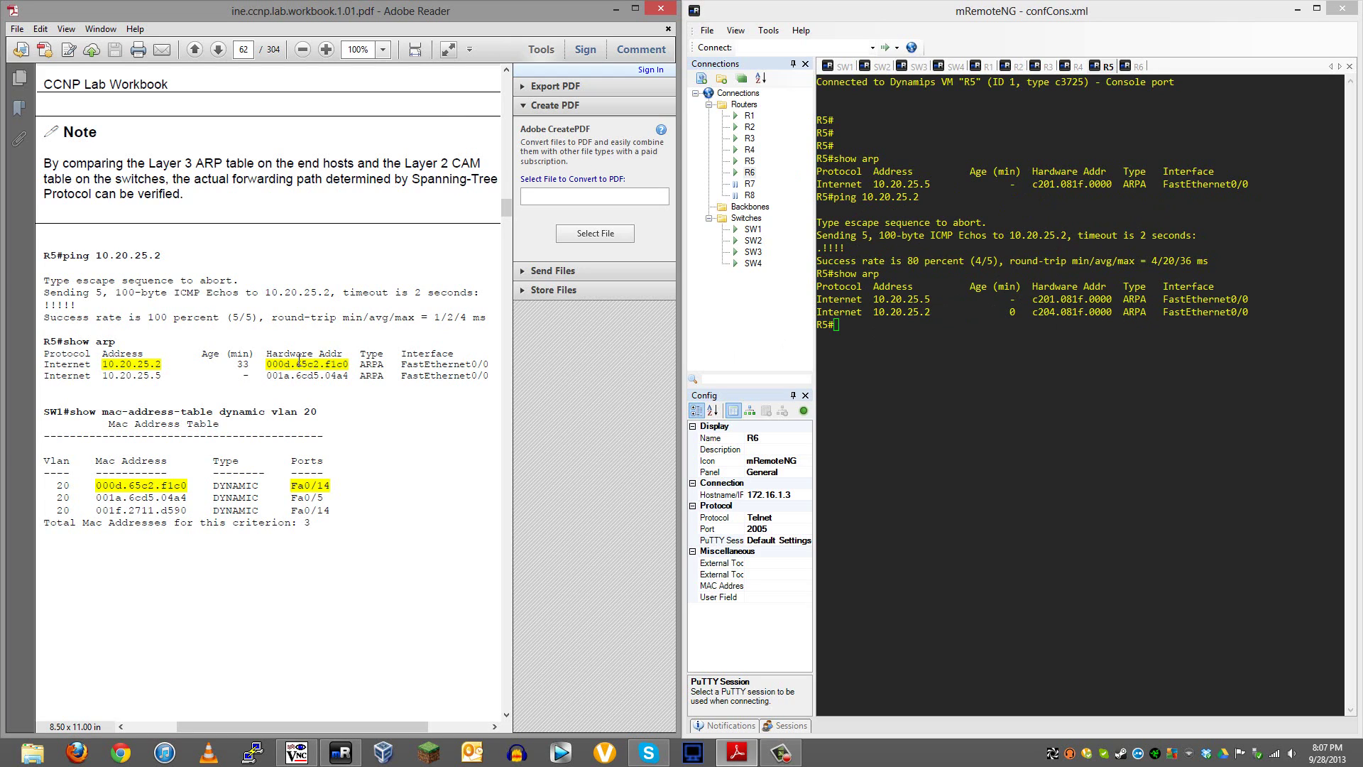
{"action": "scroll", "coordinate": [299, 363], "scroll_direction": "down", "scroll_amount": 1}
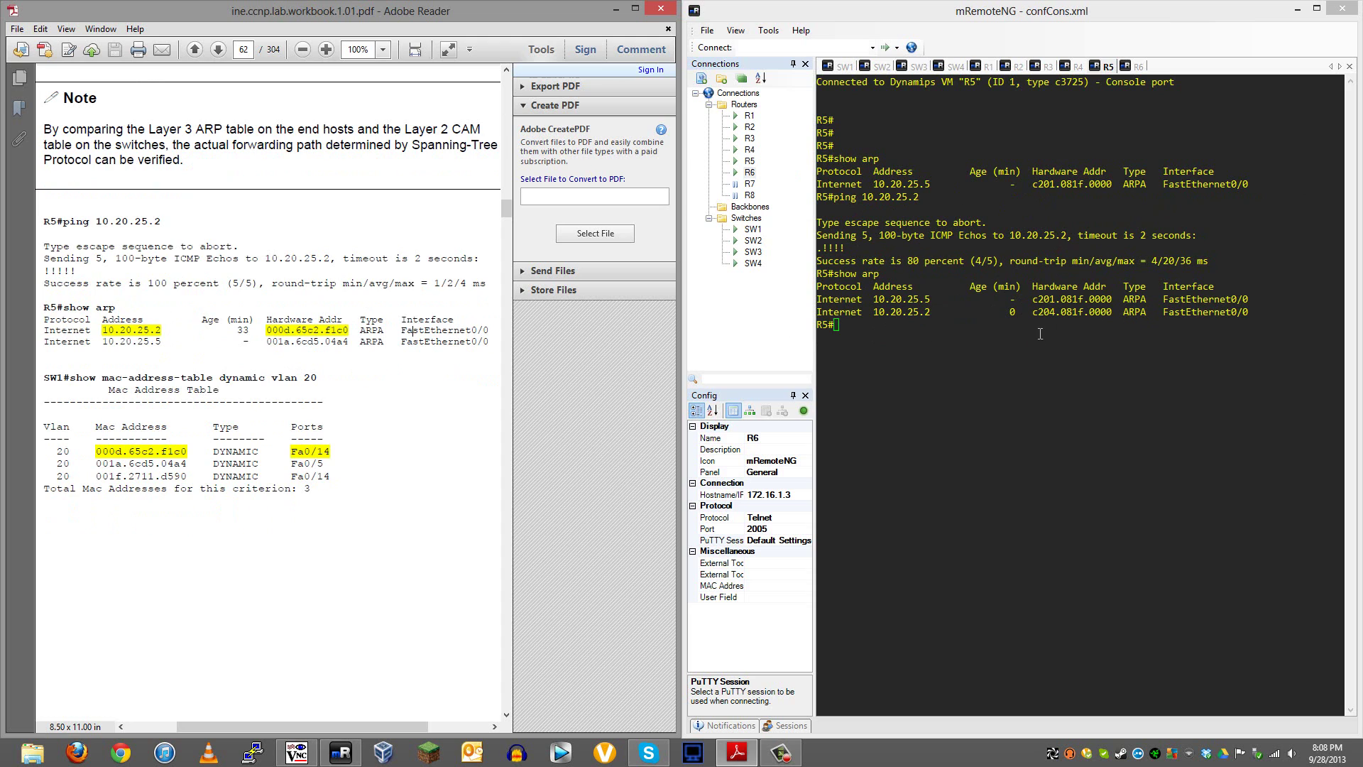
On SW1, run show mac-address-table vlan 20 and page through to the end of the output
{"action": "left_click", "coordinate": [846, 78]}
{"action": "left_click", "coordinate": [844, 67]}
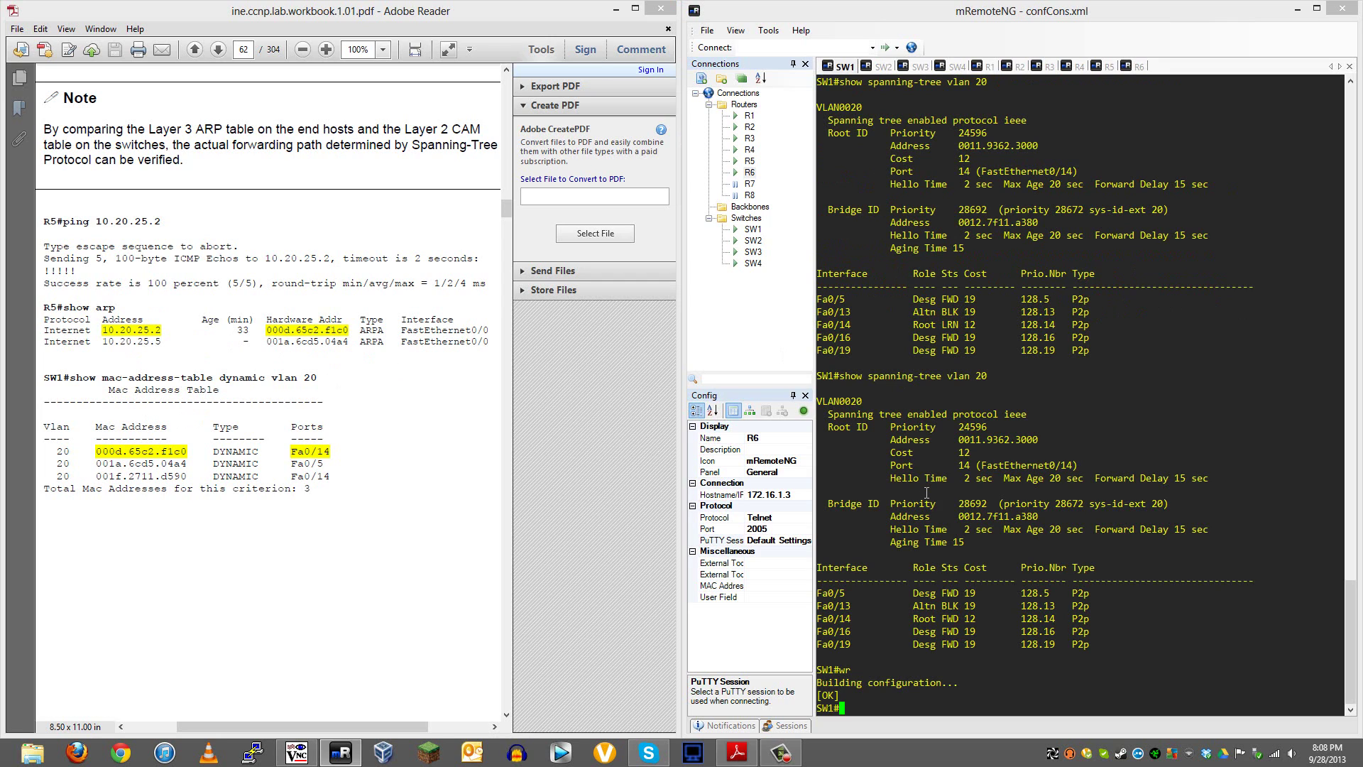
{"action": "type", "text": "show"}
{"action": "key", "text": "Tab"}
{"action": "type", "text": "ma"}
{"action": "key", "text": "Tab"}
{"action": "type", "text": "c"}
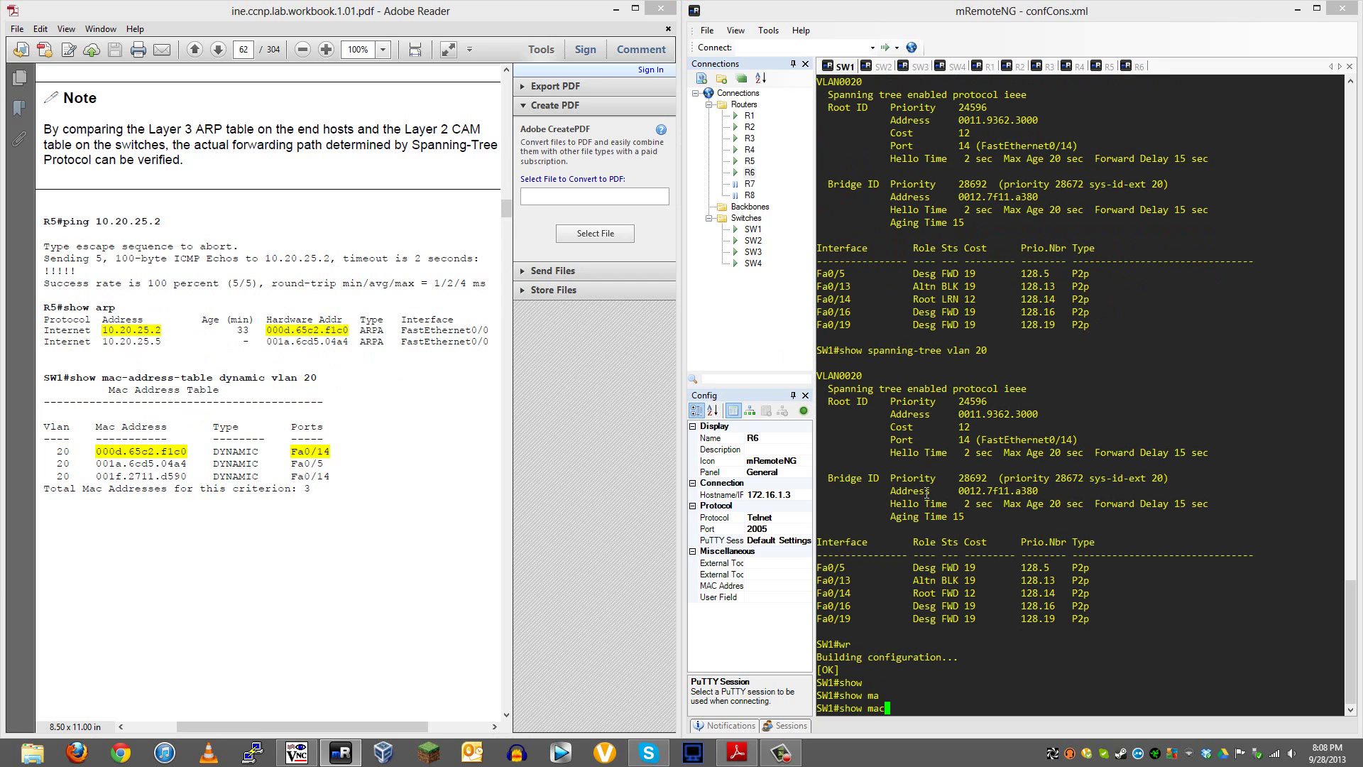
{"action": "type", "text": "-add"}
{"action": "key", "text": "Tab"}
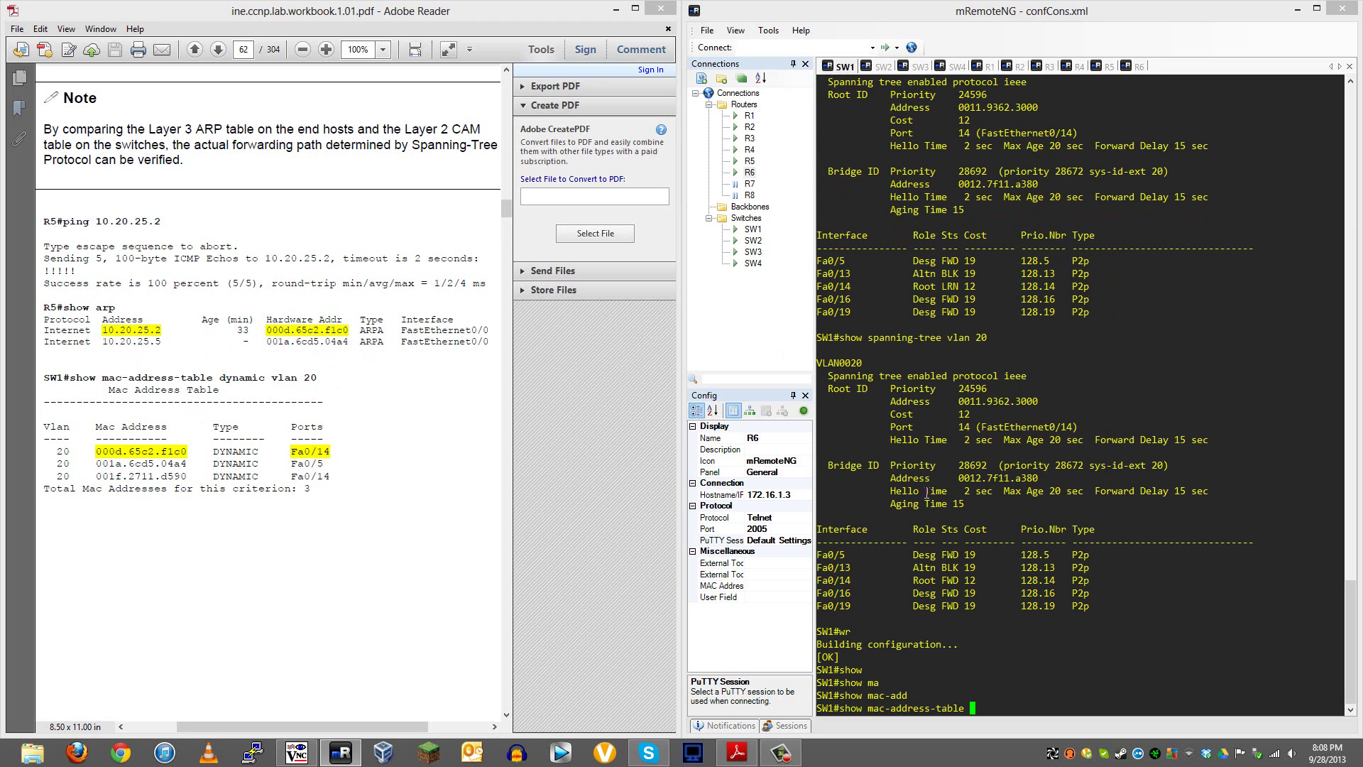
{"action": "type", "text": "vl"}
{"action": "key", "text": "Tab"}
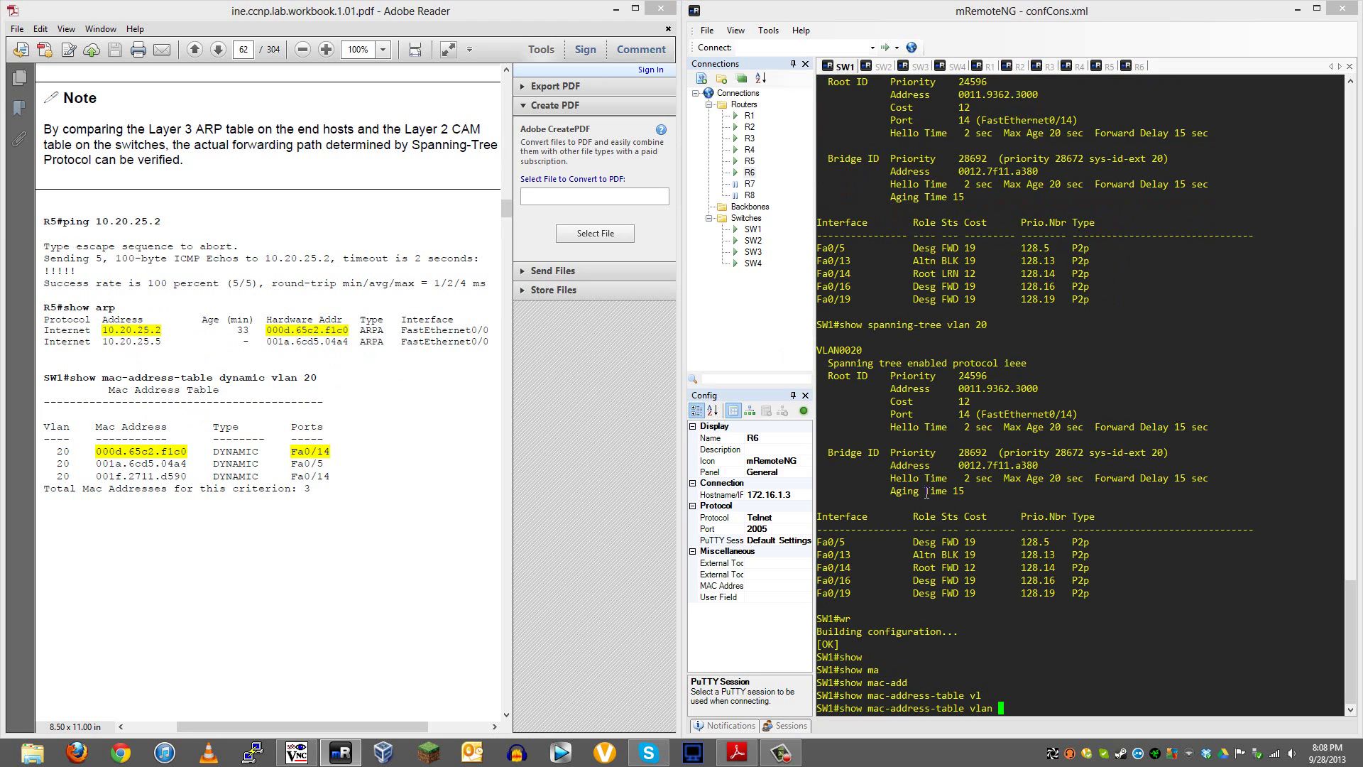
{"action": "type", "text": "20"}
{"action": "key", "text": "Return"}
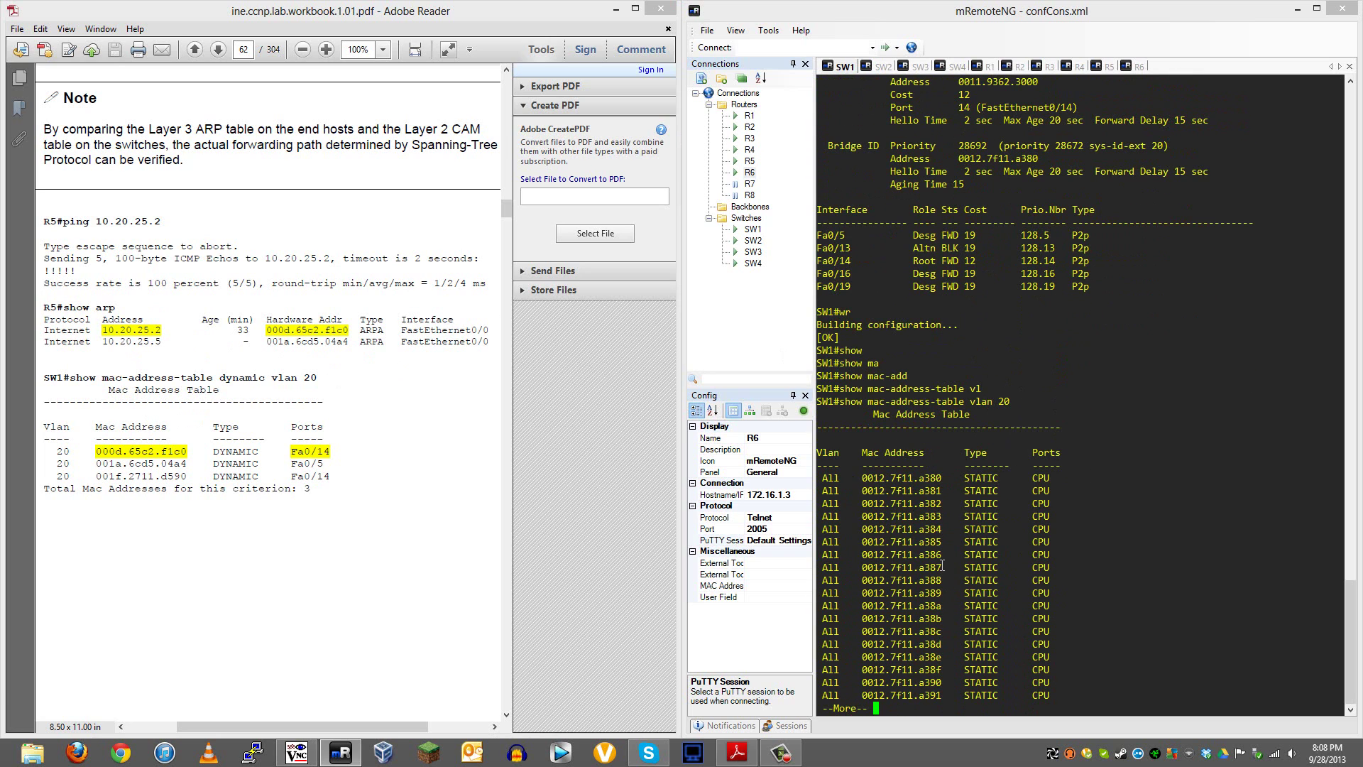
{"action": "key", "text": "space"}
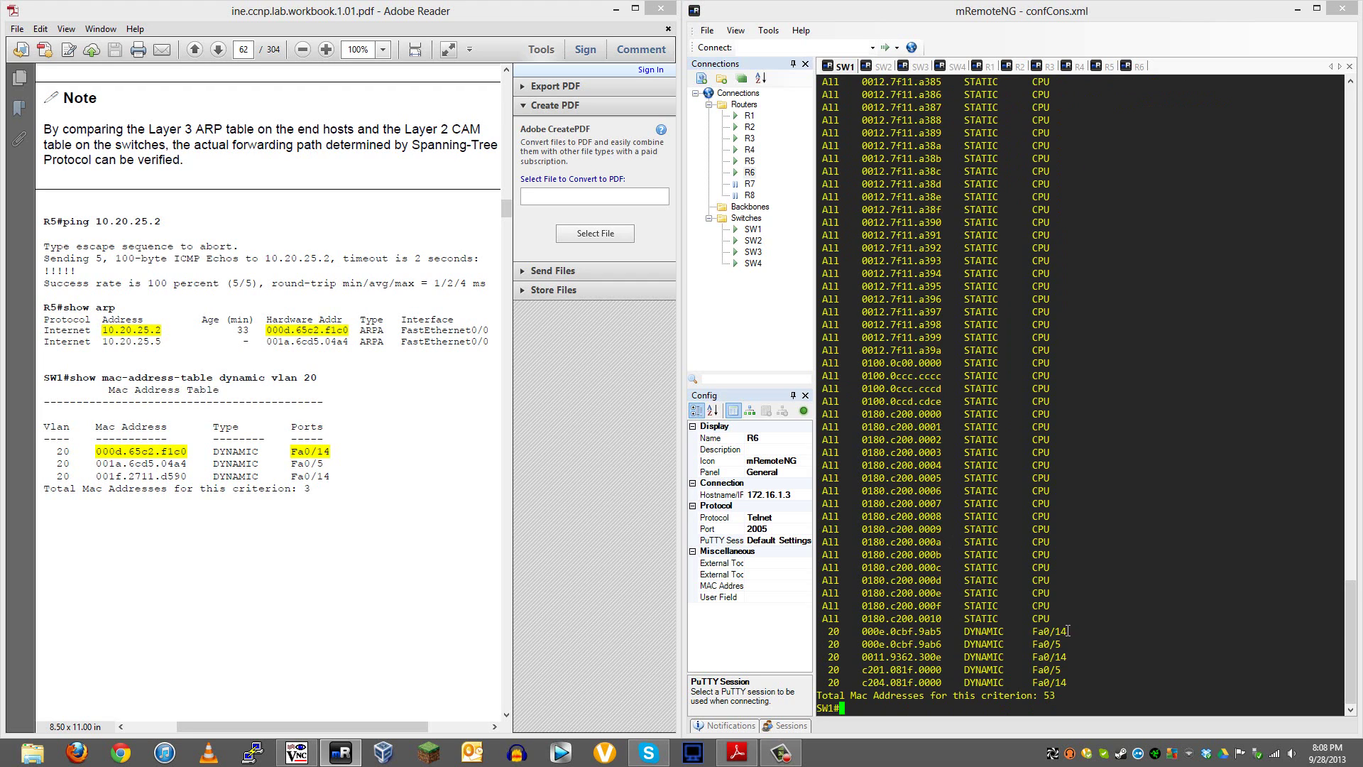
Check which ports SW1 lists for VLAN 20's dynamic MAC addresses against the hardware addresses in R5's ARP table
{"action": "left_click_drag", "start_coordinate": [1068, 631], "coordinate": [1048, 630]}
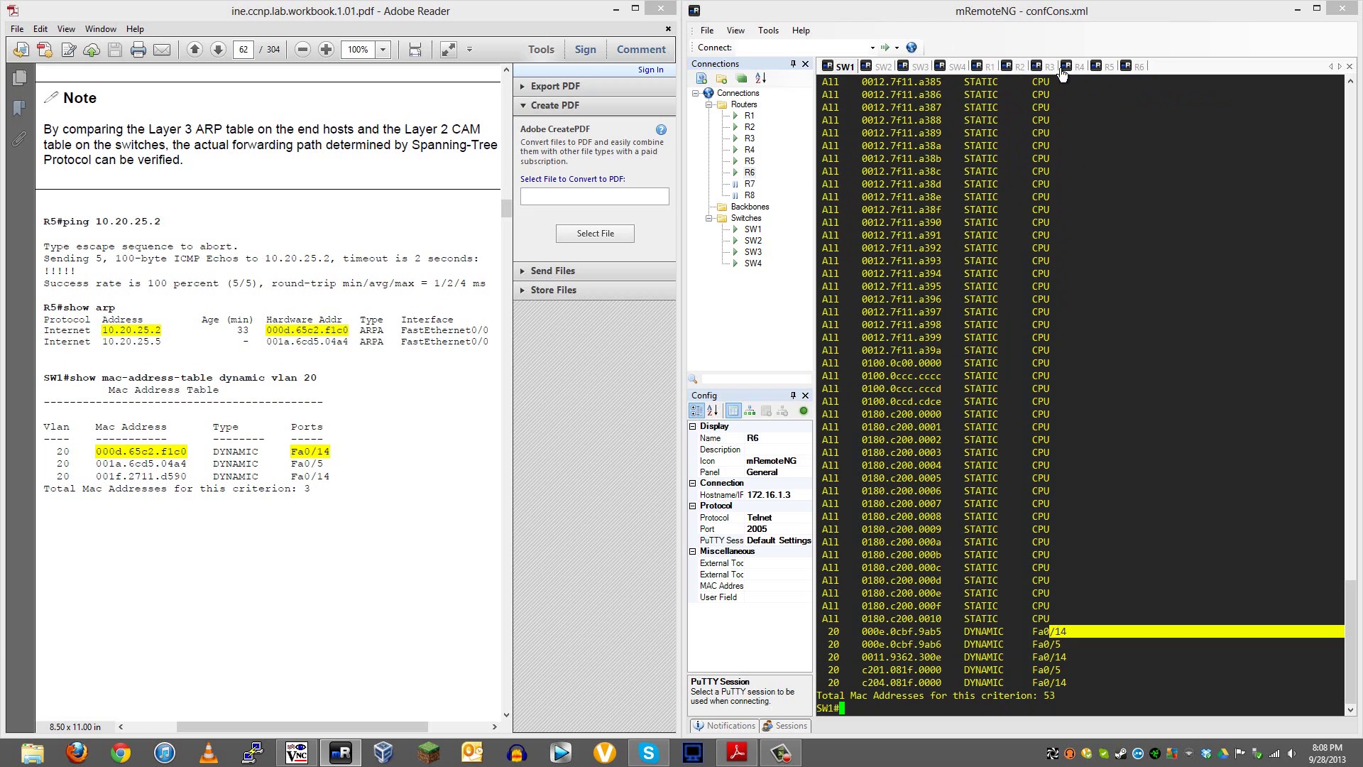
{"action": "left_click", "coordinate": [1105, 66]}
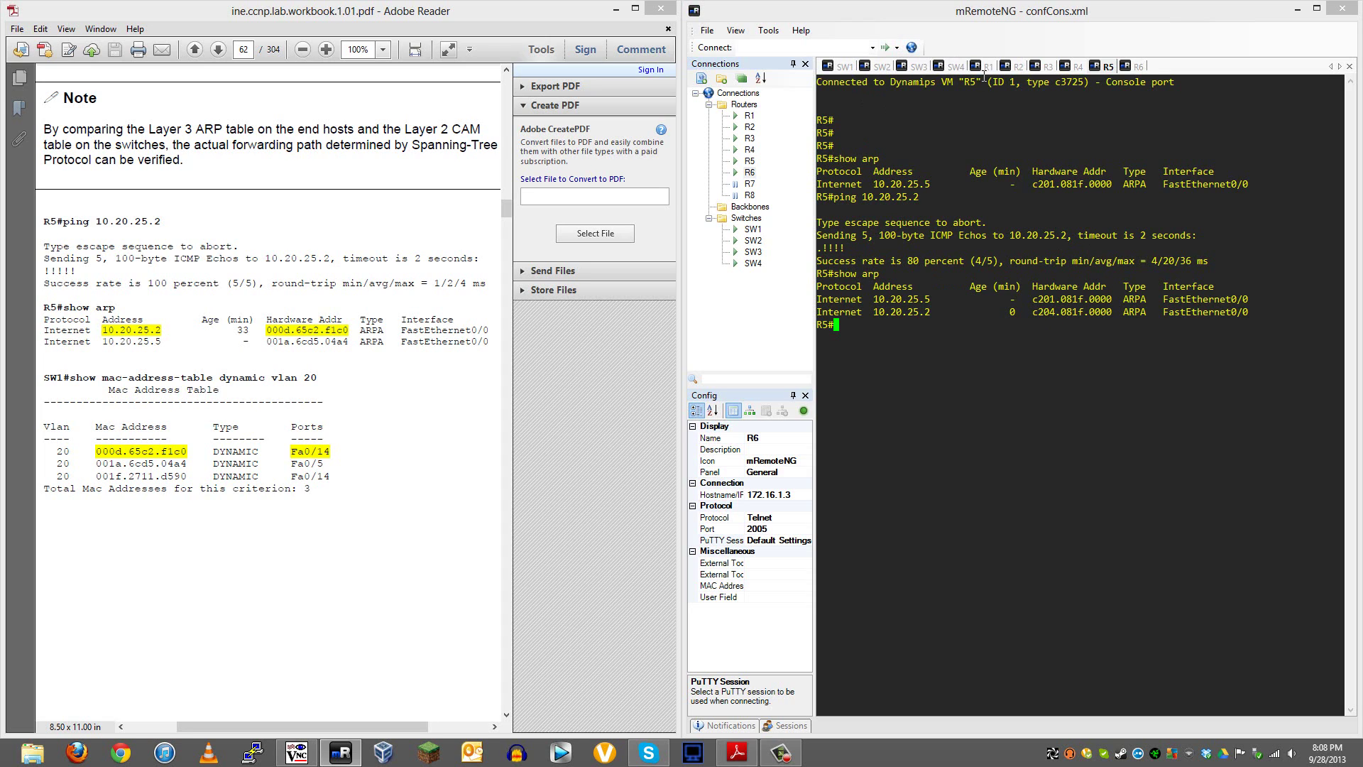
{"action": "left_click", "coordinate": [845, 66]}
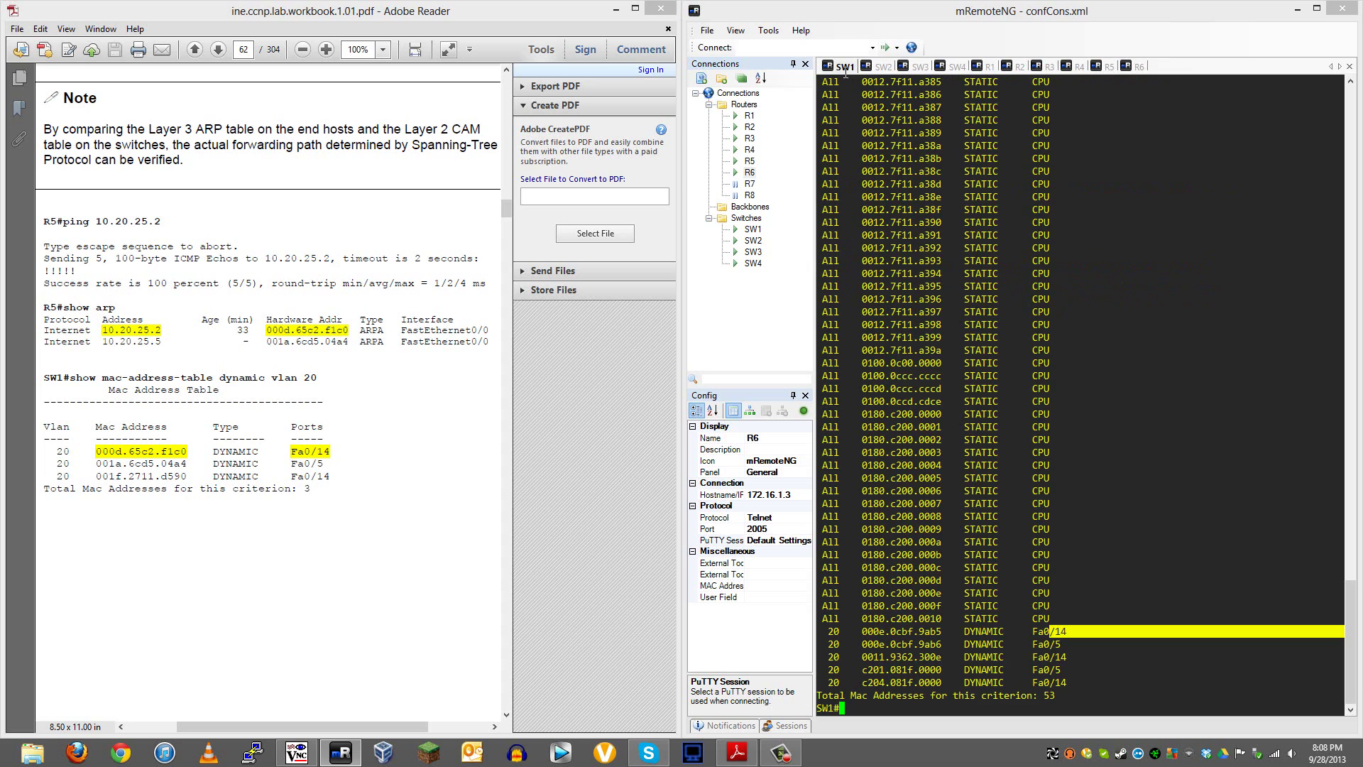
{"action": "left_click", "coordinate": [882, 685]}
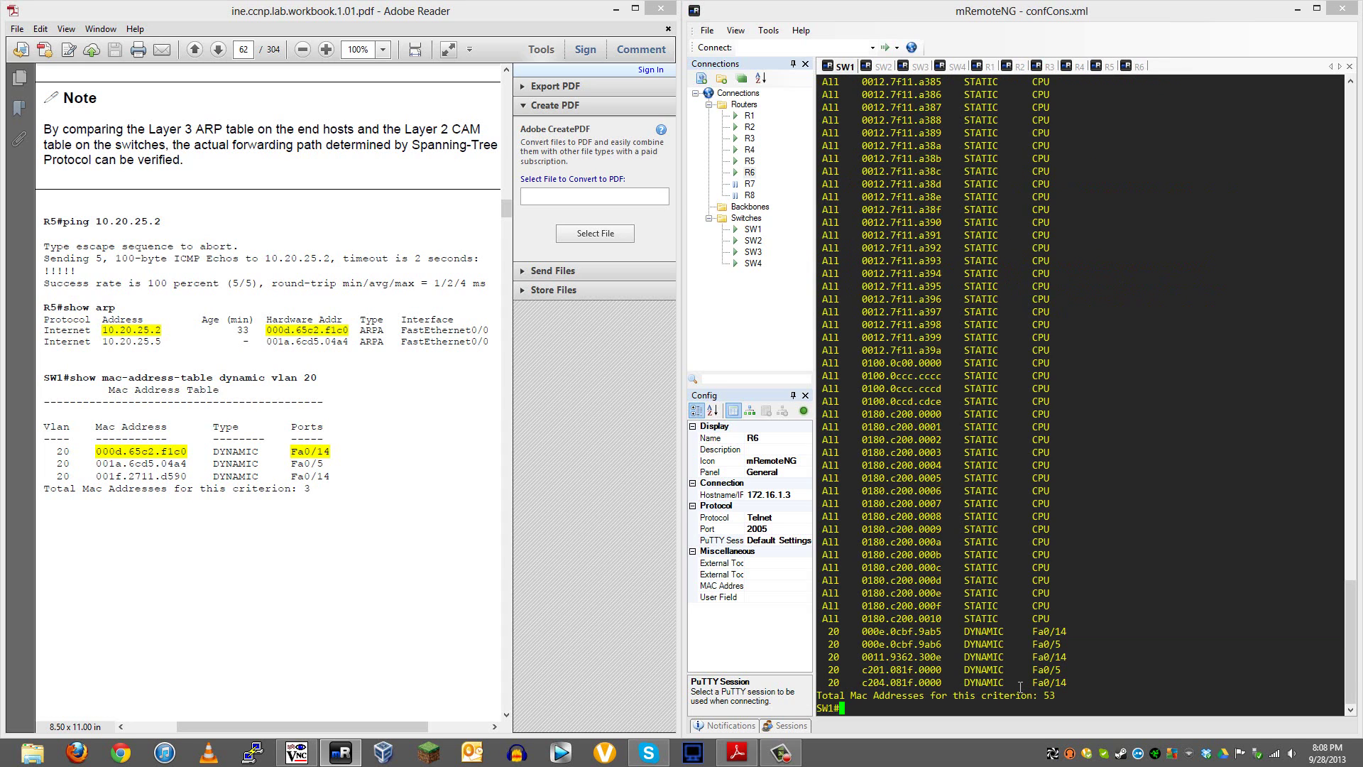
{"action": "left_click", "coordinate": [276, 515]}
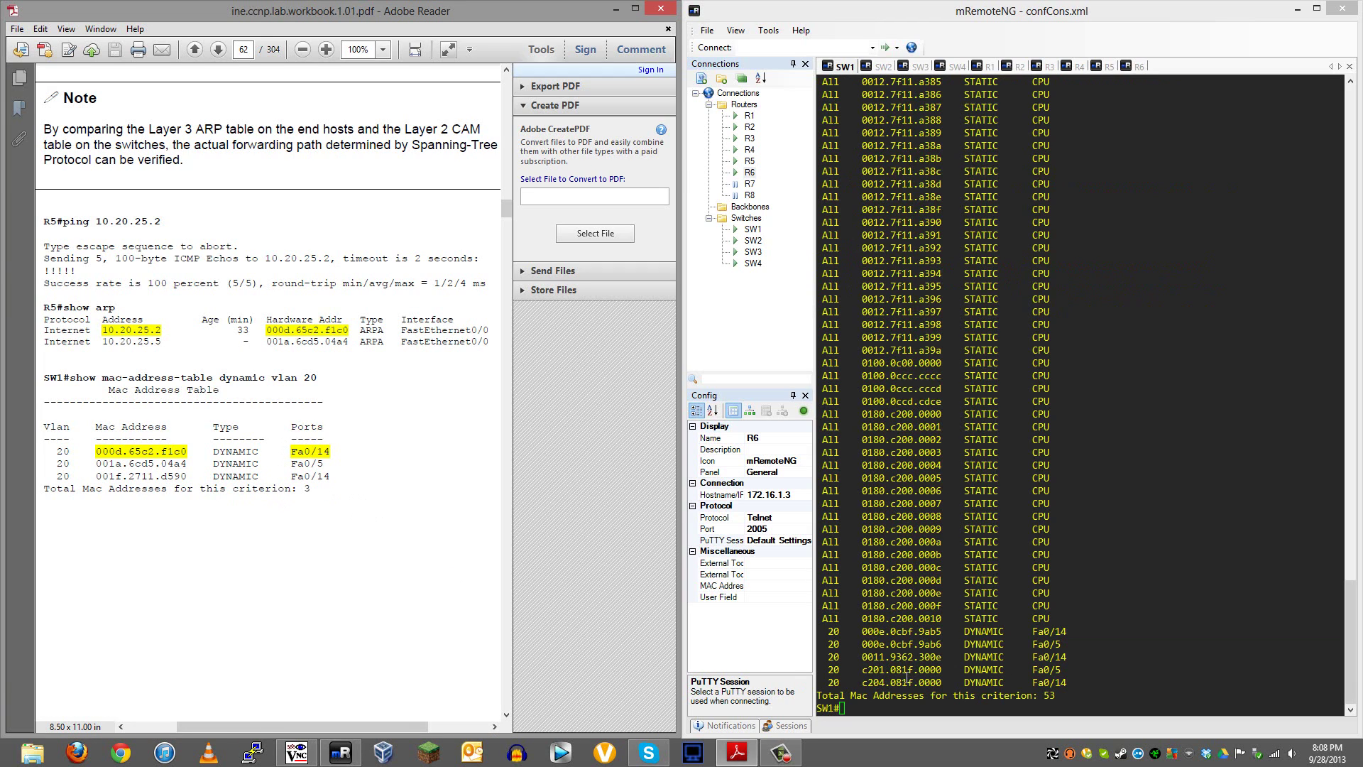
Reread the workbook note on verifying the Spanning-Tree forwarding path by comparing the ARP and CAM tables
{"action": "scroll", "coordinate": [241, 505], "scroll_direction": "up", "scroll_amount": 3}
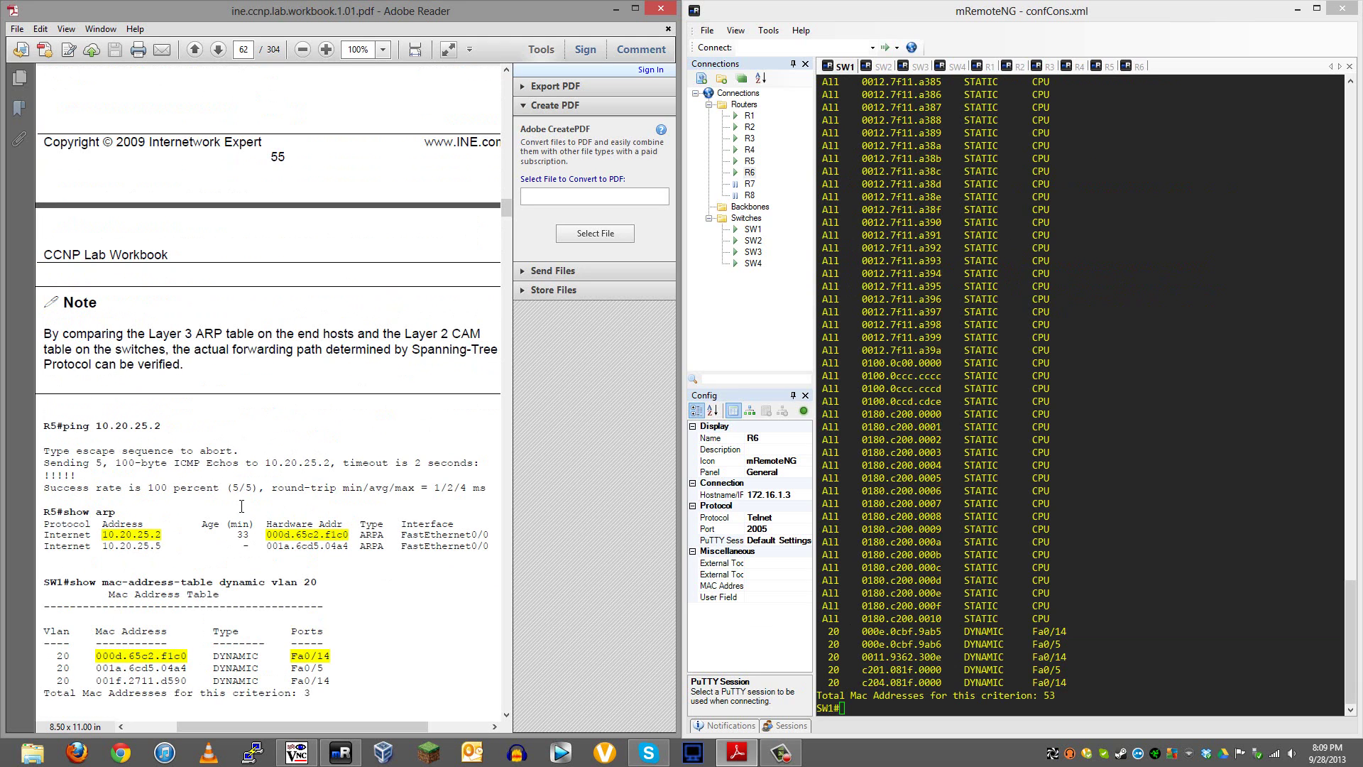
{"action": "left_click_drag", "start_coordinate": [119, 349], "coordinate": [46, 302]}
{"action": "left_click", "coordinate": [294, 381]}
{"action": "left_click_drag", "start_coordinate": [183, 364], "coordinate": [119, 349]}
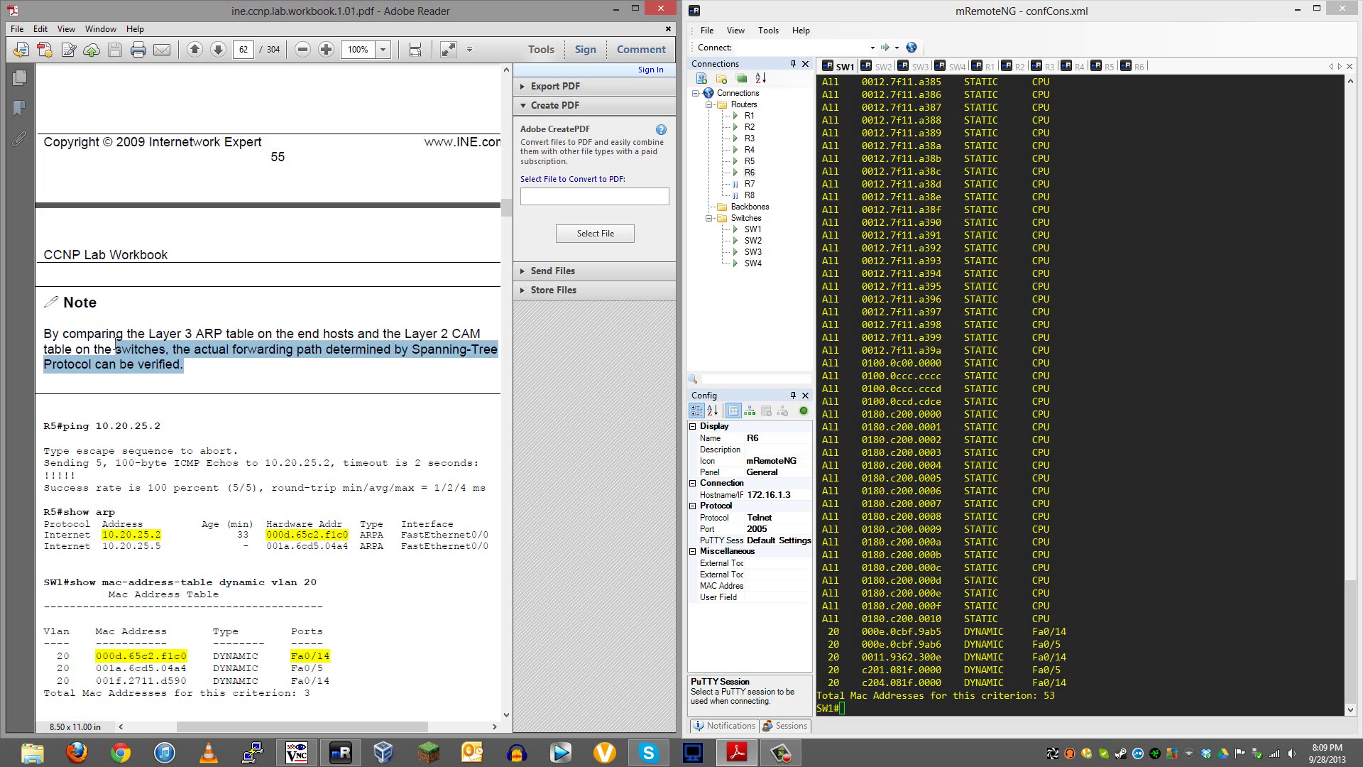
{"action": "left_click", "coordinate": [122, 350]}
{"action": "scroll", "coordinate": [128, 345], "scroll_direction": "down", "scroll_amount": 1}
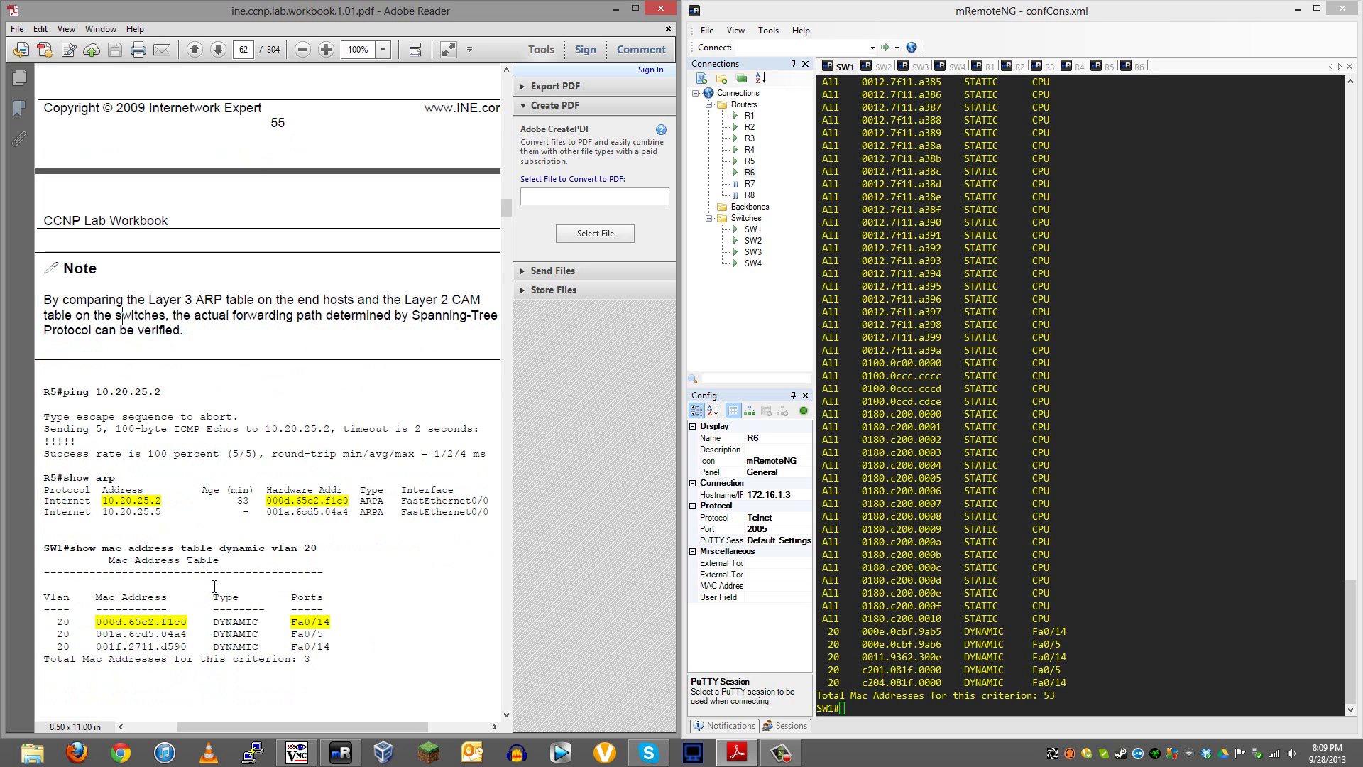
Return to the workbook's task pages and read the requirements of task 1.10 Rapid PVST+
{"action": "left_click_drag", "start_coordinate": [507, 208], "coordinate": [511, 188]}
{"action": "left_click_drag", "start_coordinate": [514, 167], "coordinate": [531, 137]}
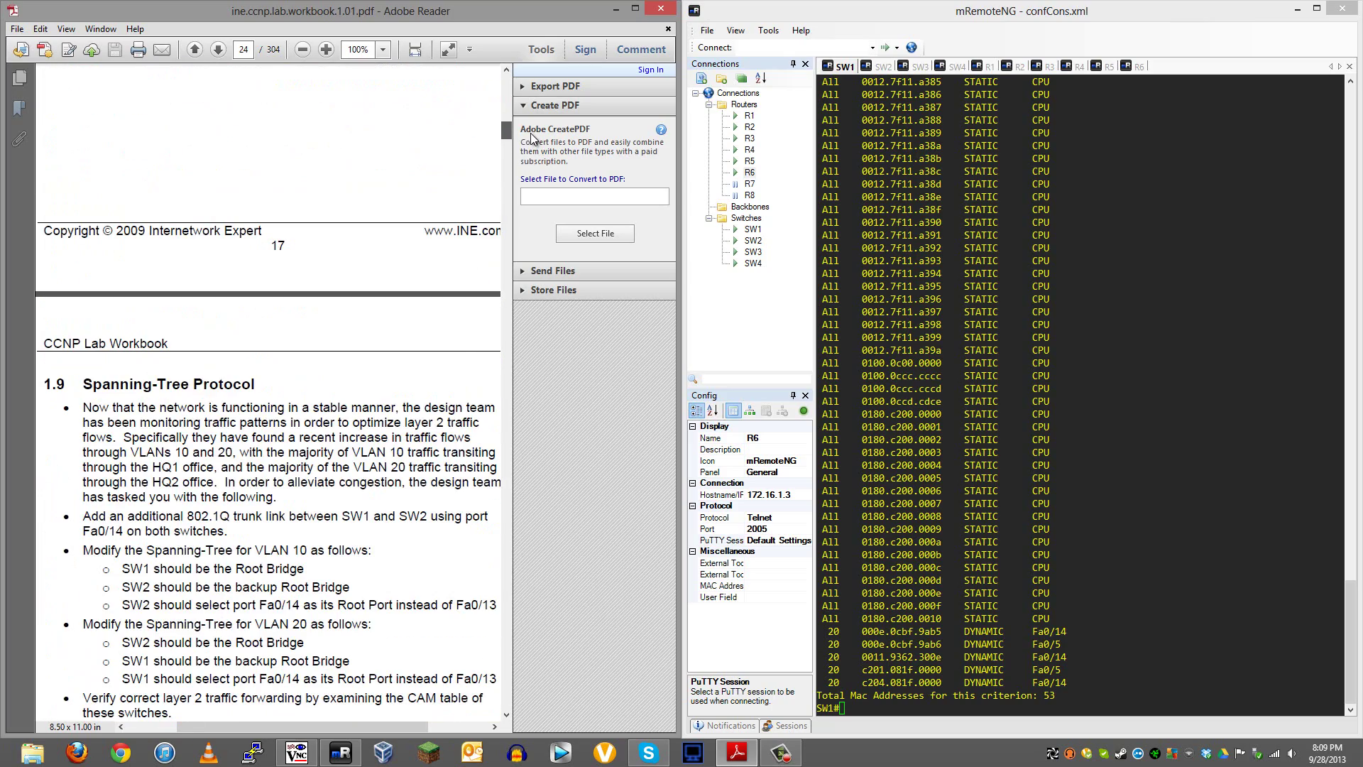
{"action": "scroll", "coordinate": [329, 385], "scroll_direction": "down", "scroll_amount": 10}
{"action": "scroll", "coordinate": [329, 386], "scroll_direction": "up", "scroll_amount": 3}
{"action": "scroll", "coordinate": [330, 386], "scroll_direction": "down", "scroll_amount": 3}
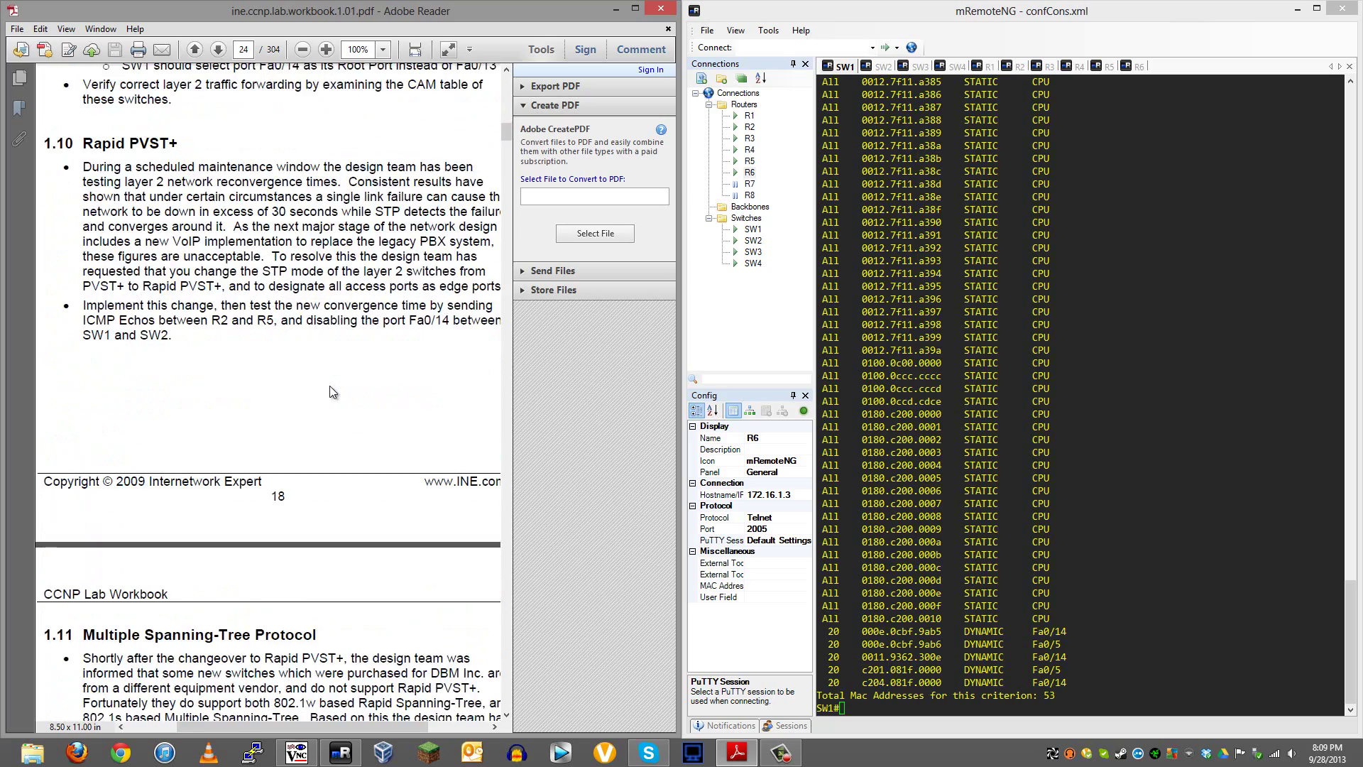
{"action": "scroll", "coordinate": [329, 385], "scroll_direction": "down", "scroll_amount": 2}
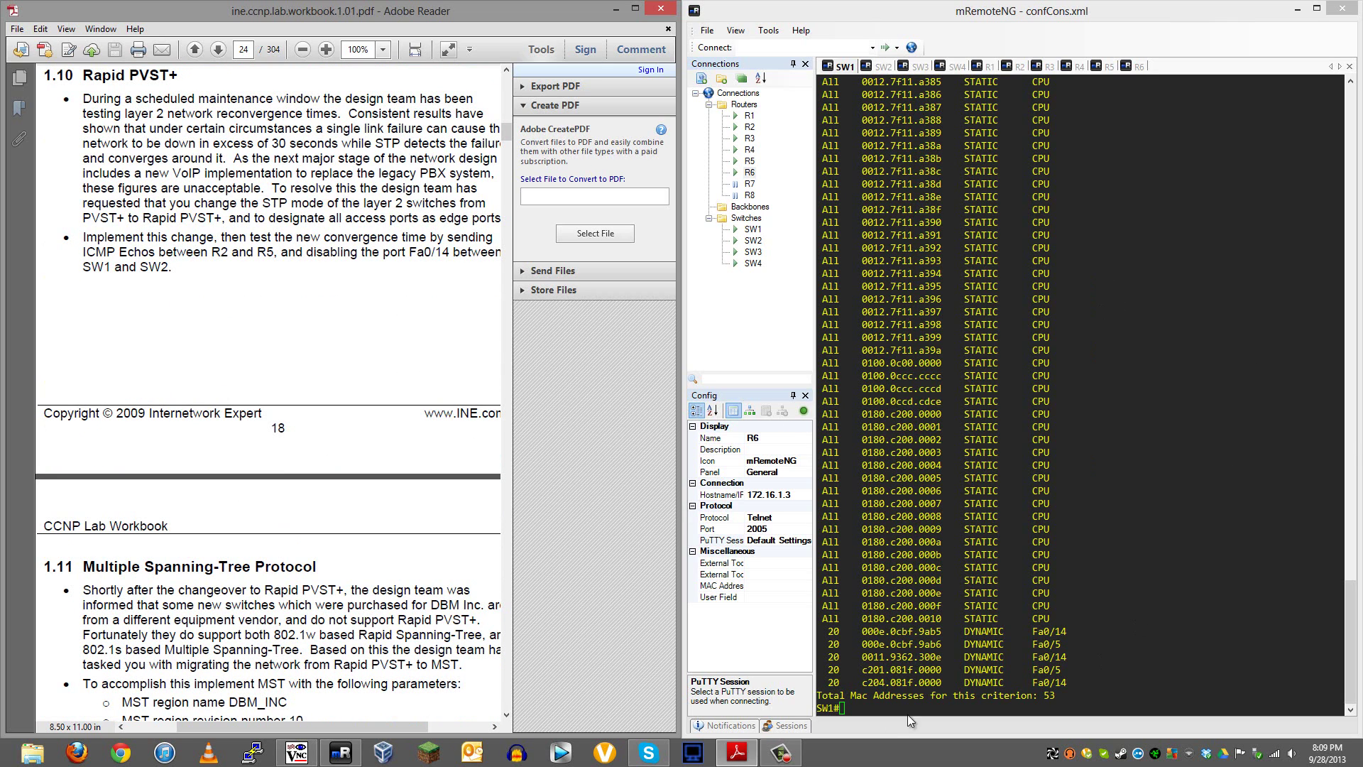
{"action": "left_click", "coordinate": [1040, 692]}
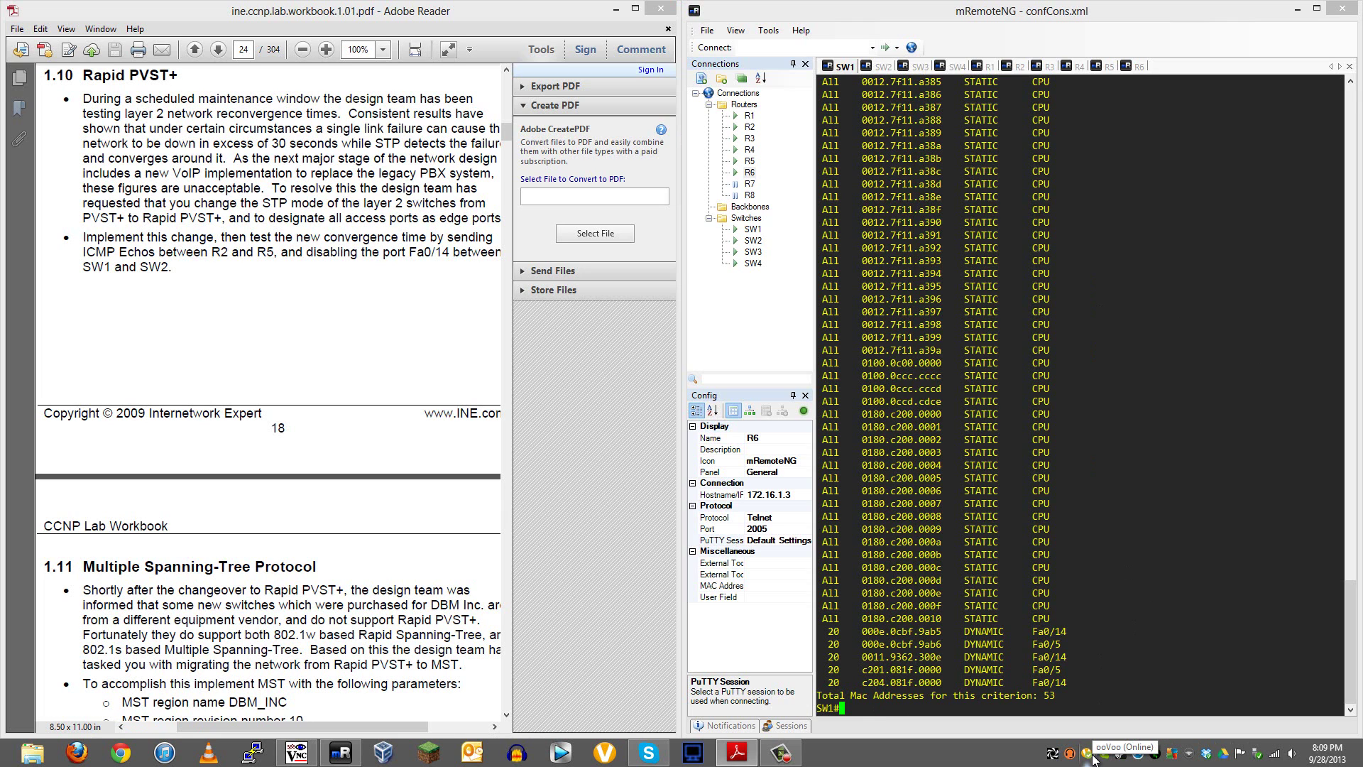
{"action": "scroll", "coordinate": [238, 315], "scroll_direction": "up", "scroll_amount": 4}
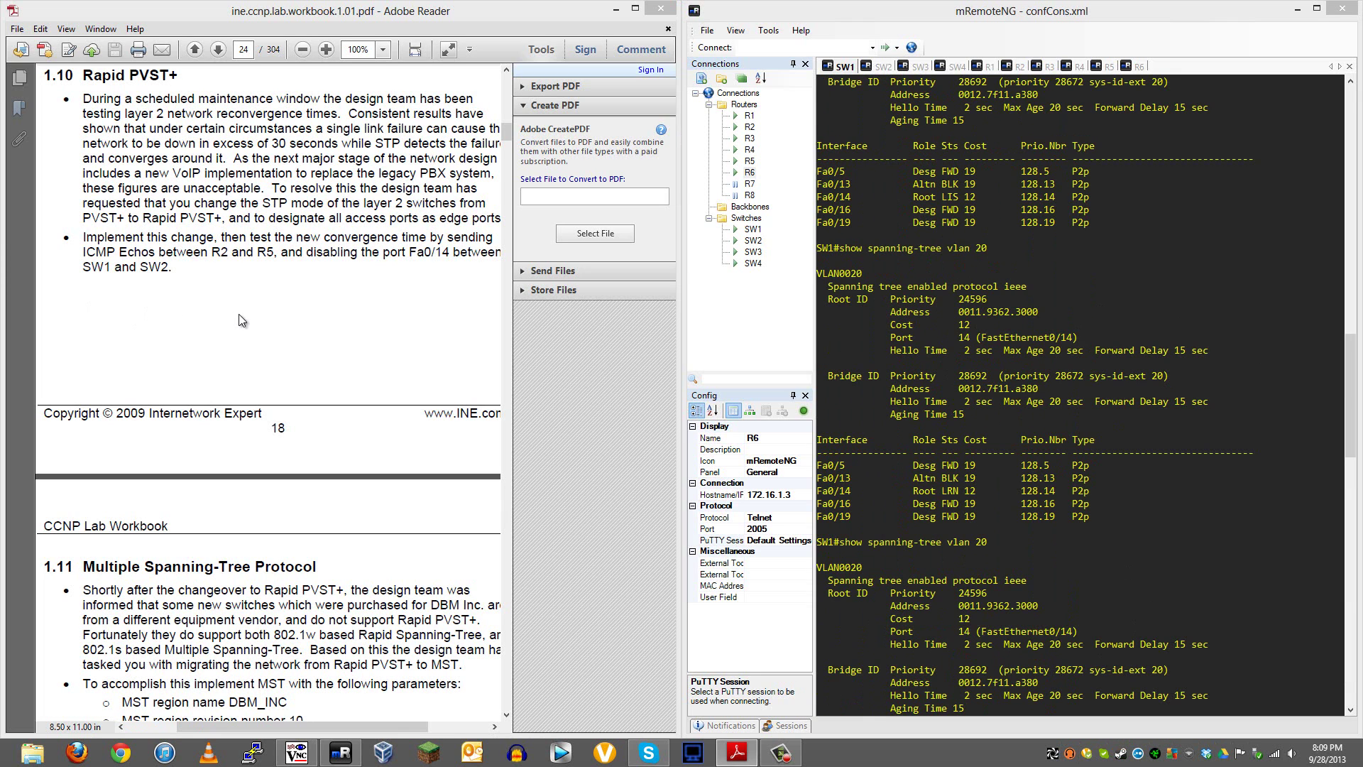
{"action": "scroll", "coordinate": [1070, 424], "scroll_direction": "down", "scroll_amount": 4}
{"action": "scroll", "coordinate": [341, 287], "scroll_direction": "up", "scroll_amount": 3}
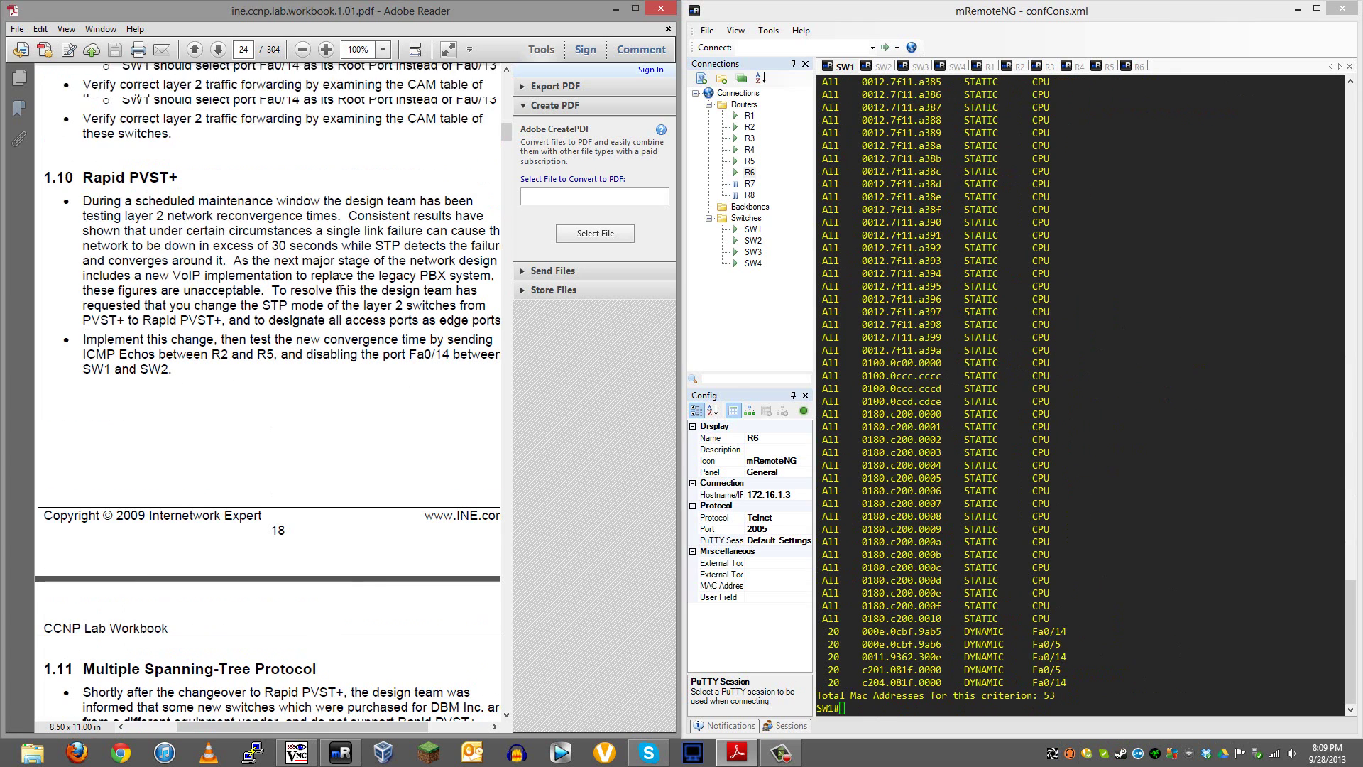
{"action": "scroll", "coordinate": [341, 287], "scroll_direction": "down", "scroll_amount": 3}
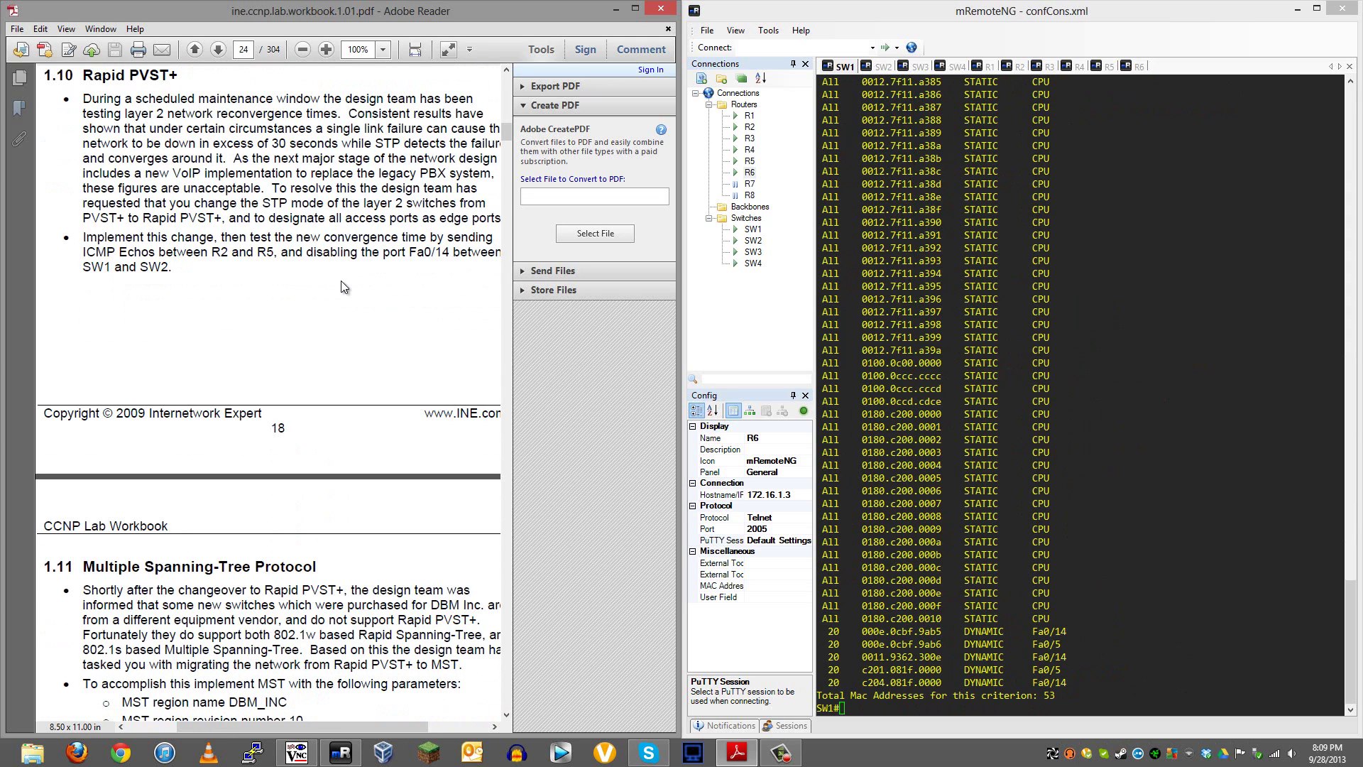